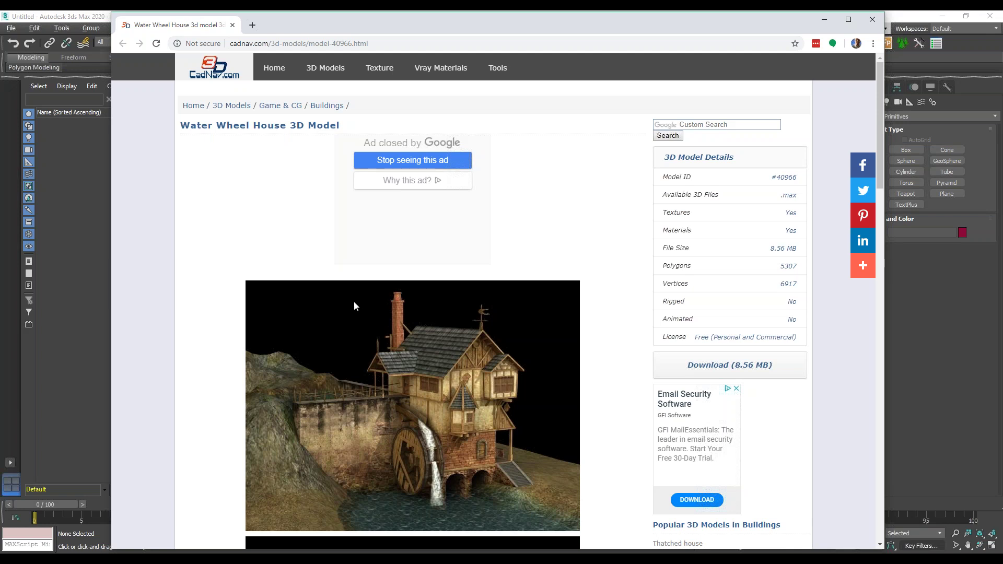
# Examine the preview images and model details of the Water Wheel House 3D model on its CadNav page.
pyautogui.scroll(-7, 351, 301)
pyautogui.scroll(8, 431, 331)
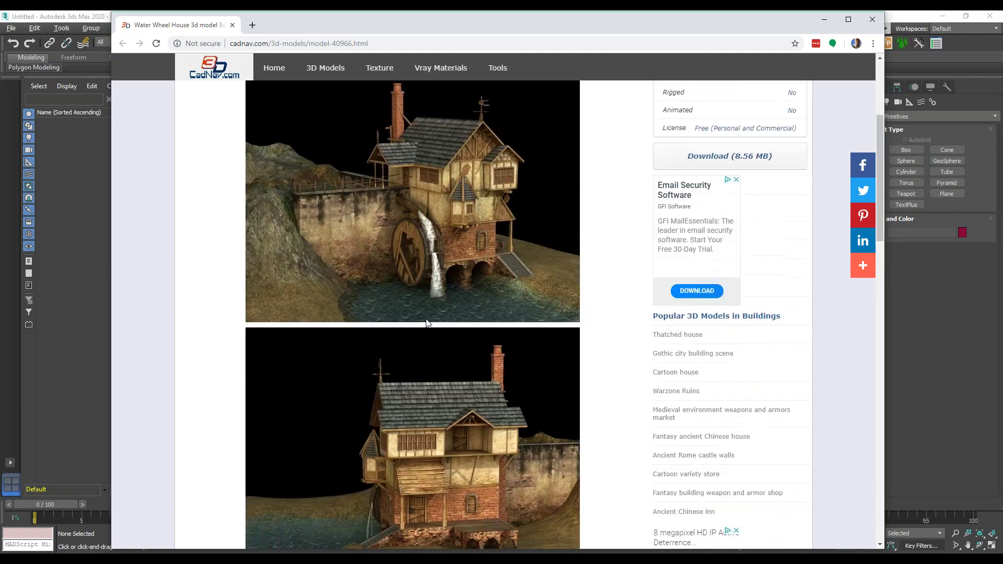
pyautogui.scroll(-2, 428, 319)
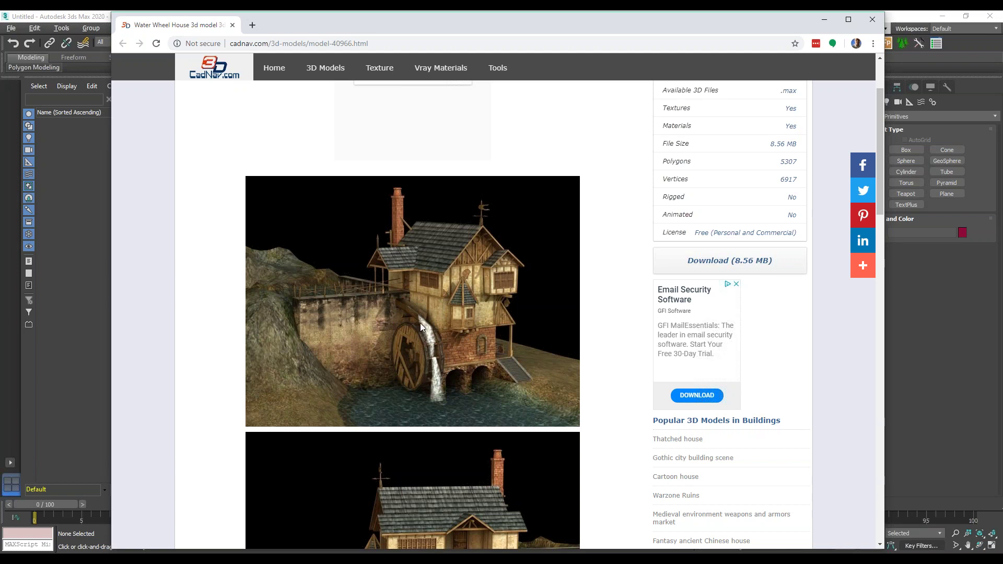
pyautogui.scroll(2, 435, 343)
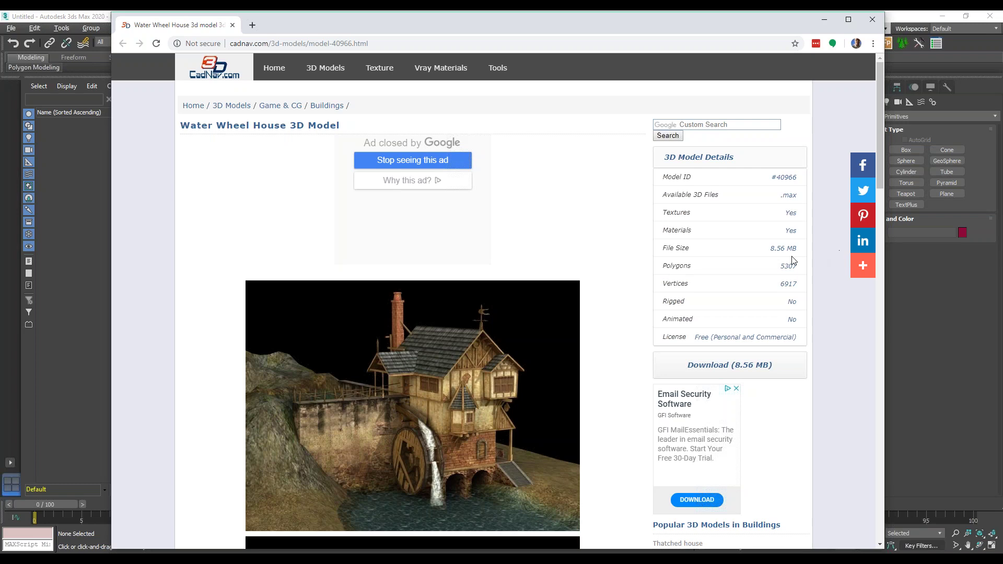
pyautogui.scroll(-2, 653, 319)
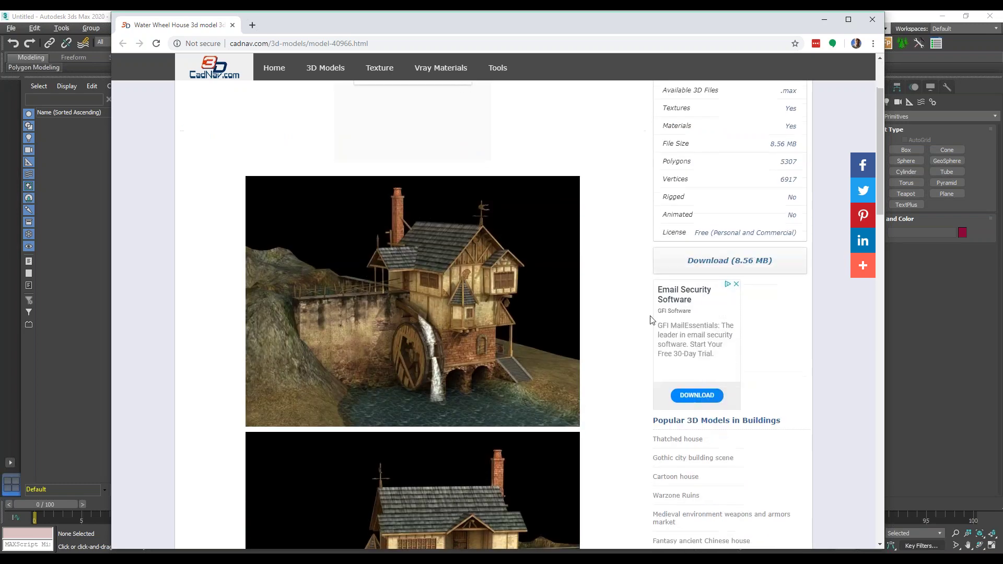
pyautogui.scroll(-5, 585, 303)
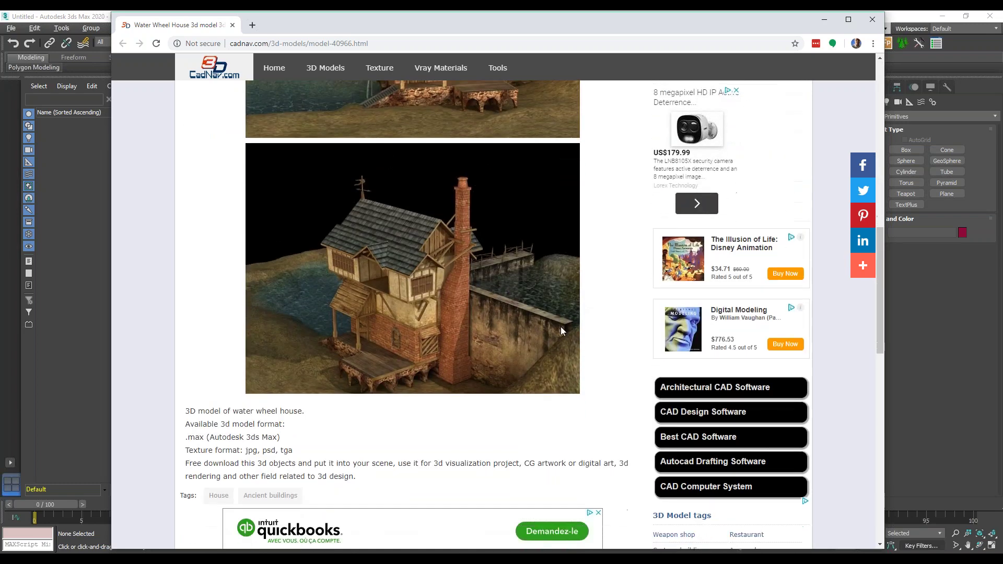
pyautogui.scroll(-6, 560, 328)
pyautogui.scroll(7, 561, 327)
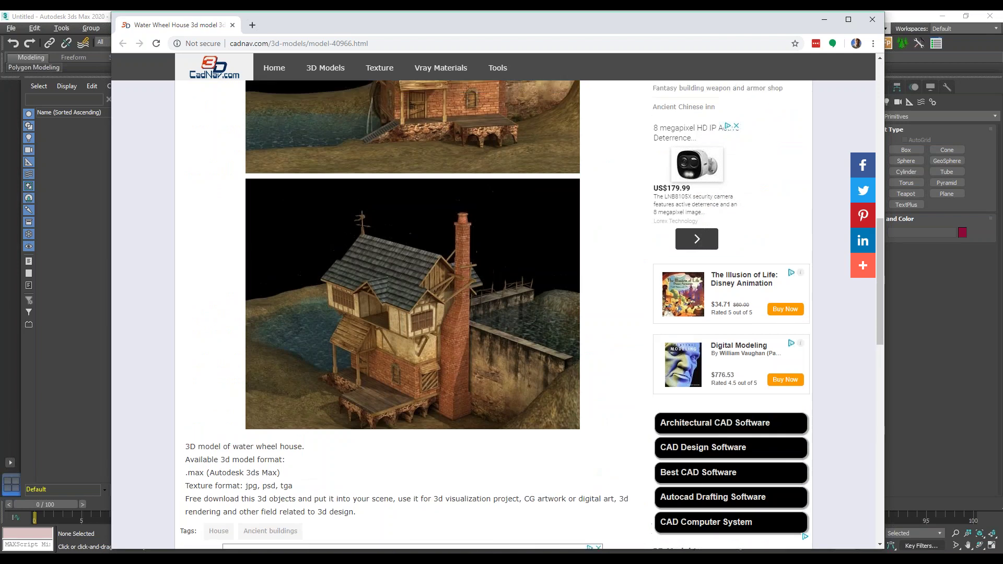
pyautogui.scroll(6, 470, 313)
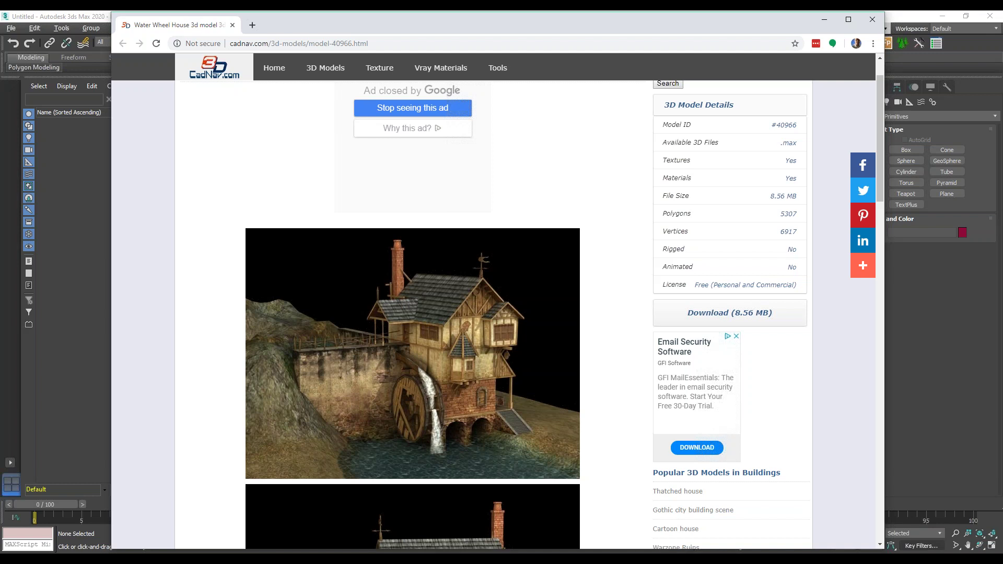
# Close the web browser and open the recent scene file D0602056.max in 3ds Max.
pyautogui.click(873, 19)
pyautogui.click(10, 28)
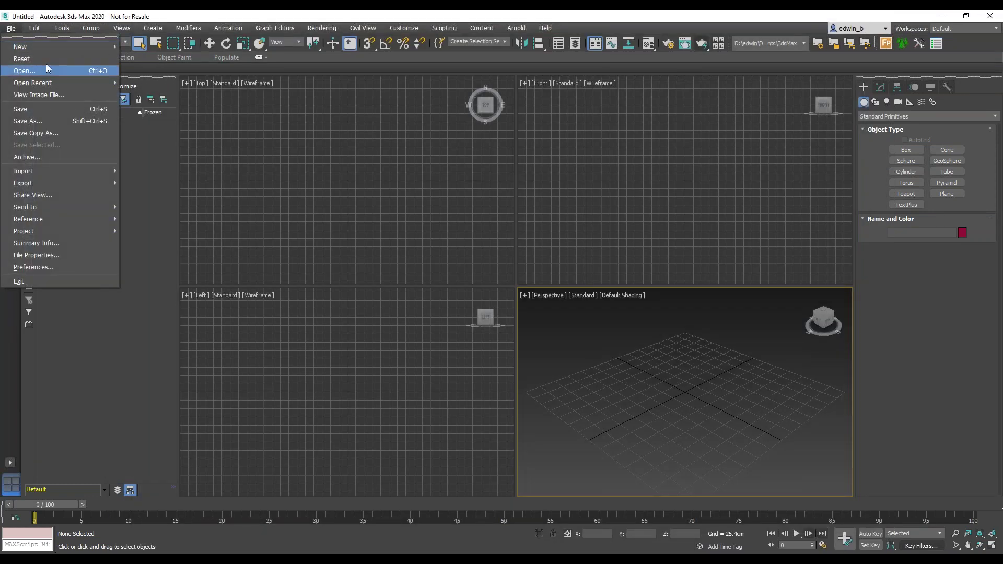
pyautogui.moveTo(33, 82)
pyautogui.click(341, 86)
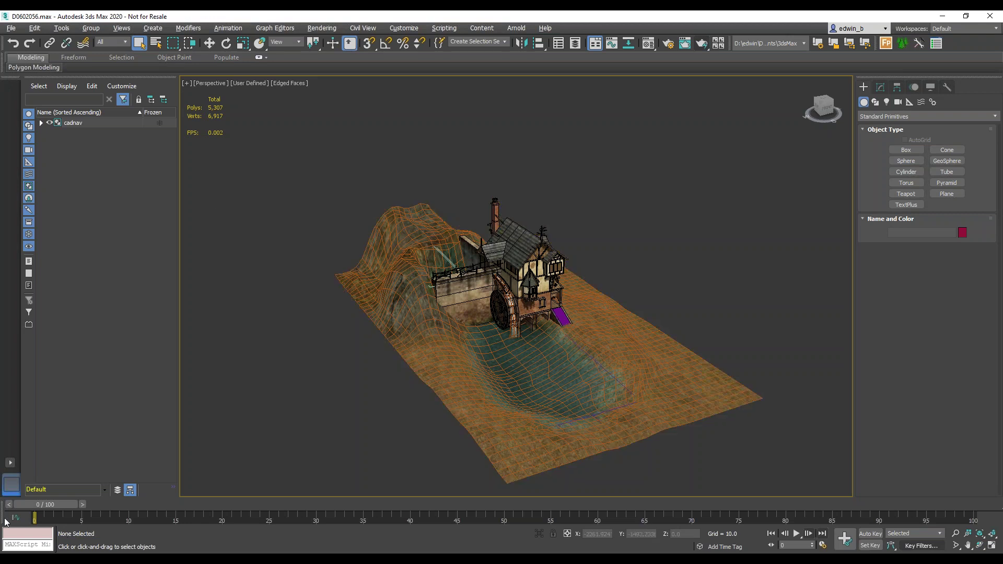
# Switch to the water_mill_05 video player to view the finished water mill animation, and close the player.
pyautogui.hotkey('alt', 'Tab')
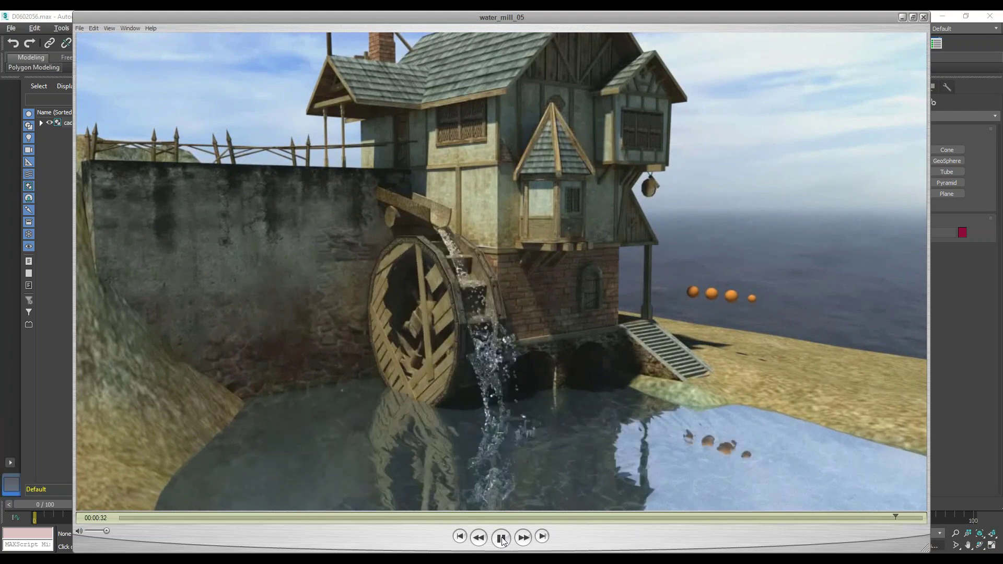
pyautogui.click(924, 17)
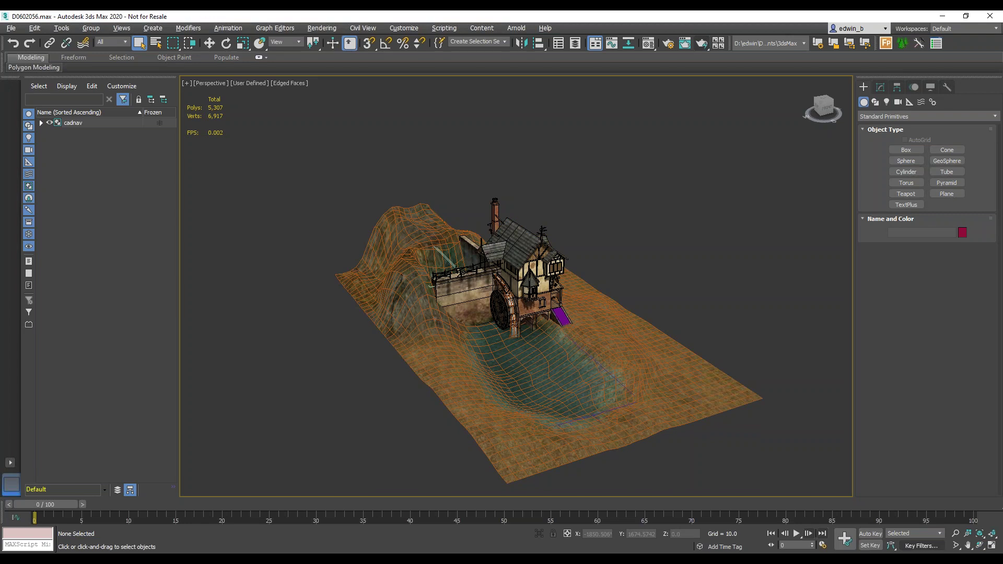
# Check which objects belong to the cadnav group and how much of the scene it covers.
pyautogui.click(41, 122)
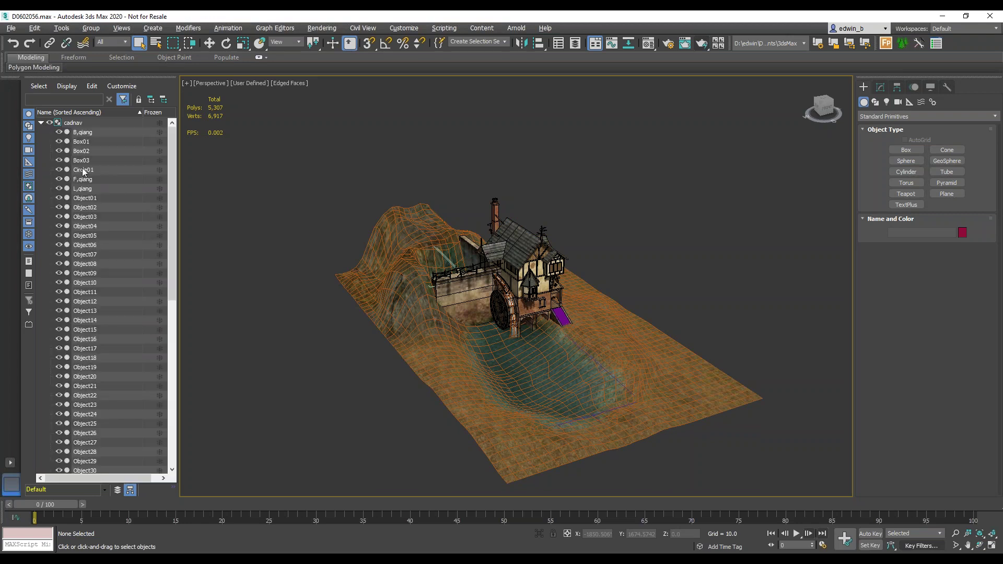
pyautogui.click(42, 122)
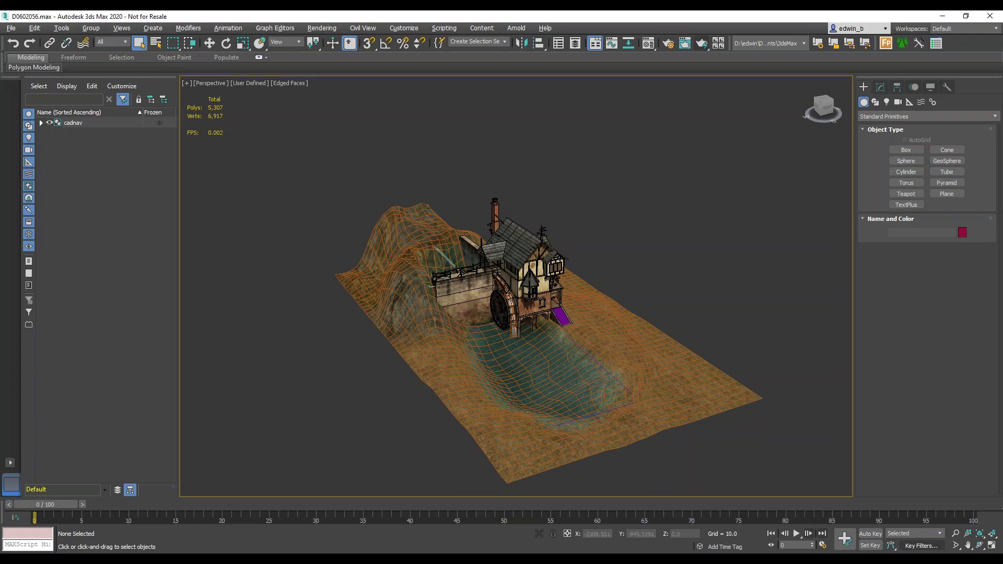
pyautogui.click(577, 354)
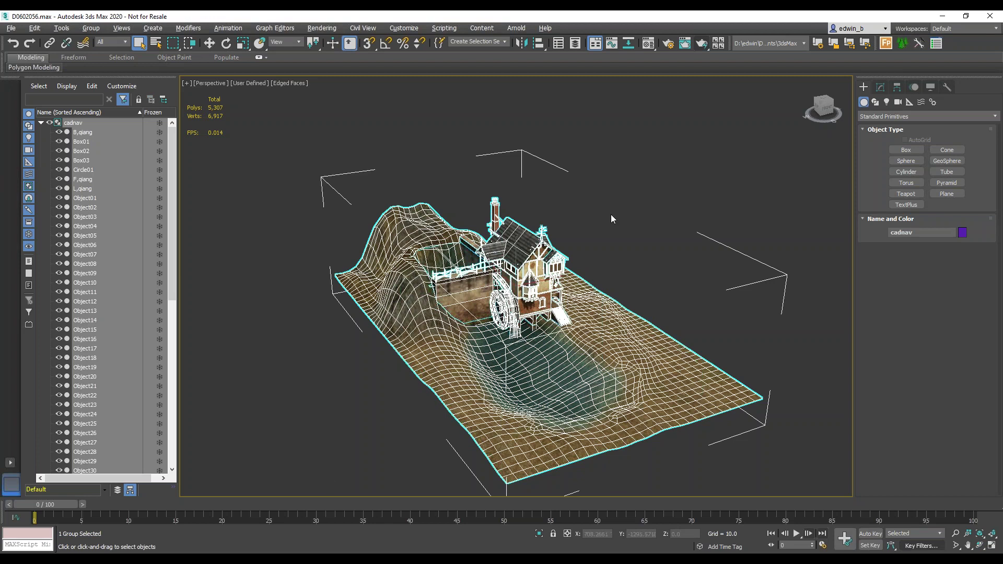
pyautogui.click(353, 361)
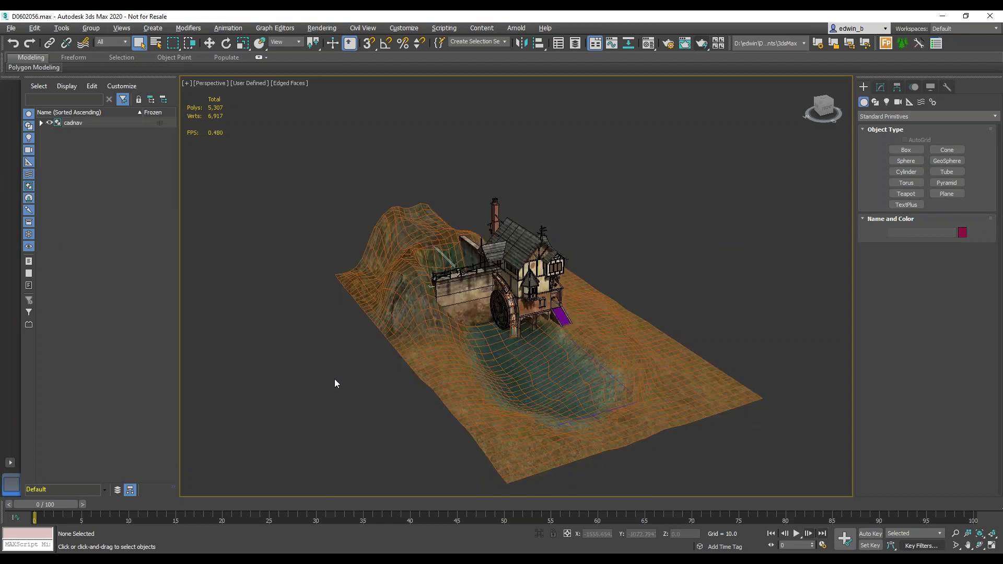
# Inspect the model from several sides, covering the reservoir behind the house, the water wheel, the waterfall and the pond.
pyautogui.keyDown('alt'); pyautogui.moveTo(541, 332); pyautogui.dragTo(555, 294, button='middle'); pyautogui.keyUp('alt')
pyautogui.scroll(5, 503, 307)
pyautogui.scroll(-5, 503, 306)
pyautogui.scroll(6, 419, 266)
pyautogui.scroll(3, 556, 293)
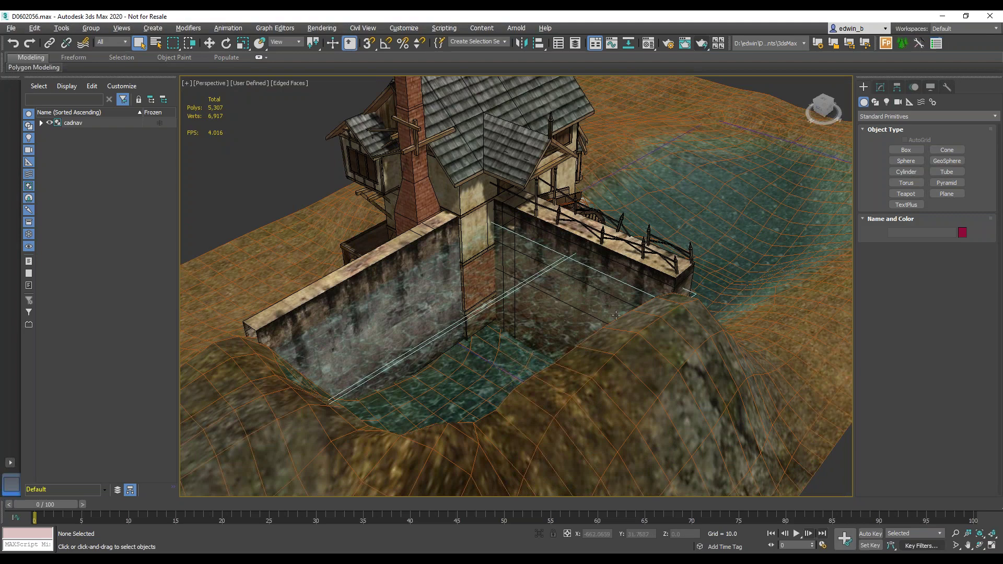
pyautogui.keyDown('alt'); pyautogui.moveTo(638, 344); pyautogui.dragTo(722, 344, button='middle'); pyautogui.keyUp('alt')
pyautogui.scroll(3, 549, 293)
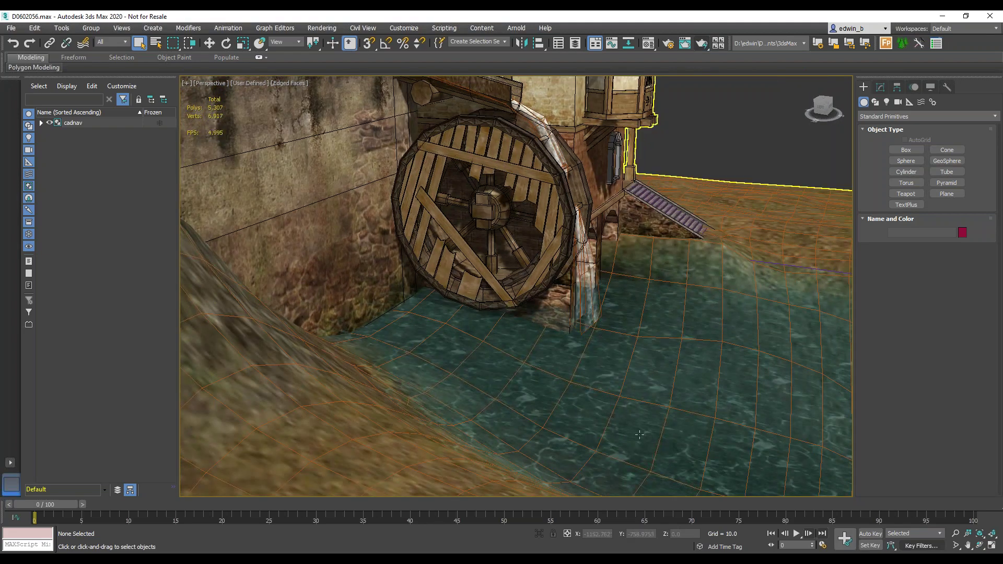
pyautogui.keyDown('alt'); pyautogui.moveTo(619, 277); pyautogui.dragTo(577, 287, button='middle'); pyautogui.keyUp('alt')
pyautogui.scroll(-2, 569, 290)
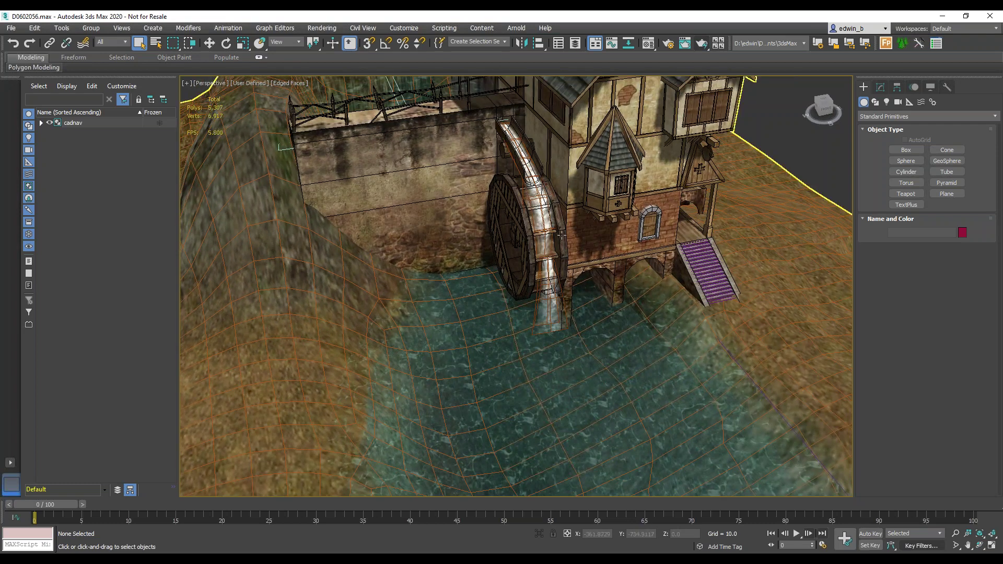
pyautogui.keyDown('alt'); pyautogui.moveTo(519, 308); pyautogui.dragTo(472, 314, button='middle'); pyautogui.keyUp('alt')
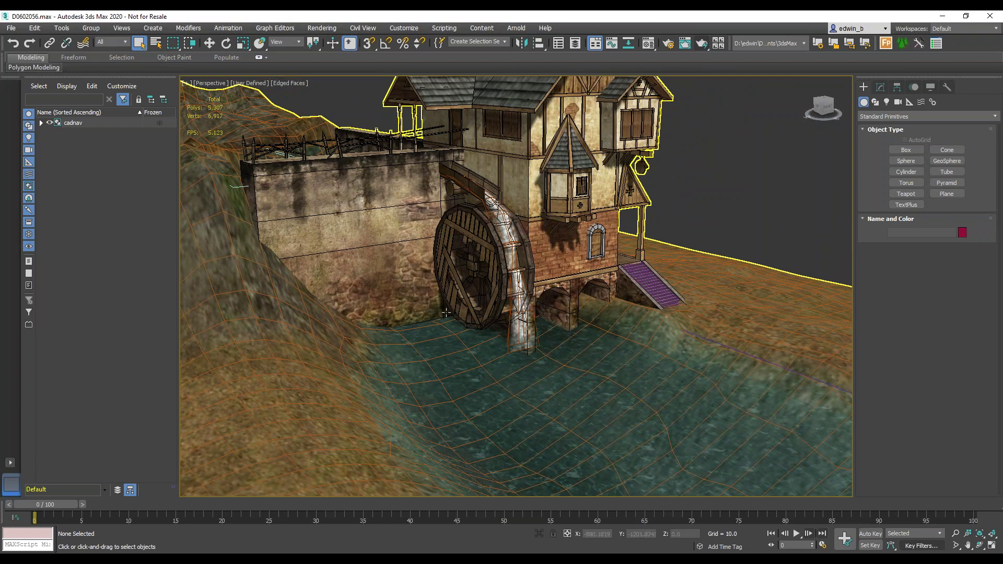
# Ungroup the cadnav group into its individual objects and clear the selection.
pyautogui.click(41, 122)
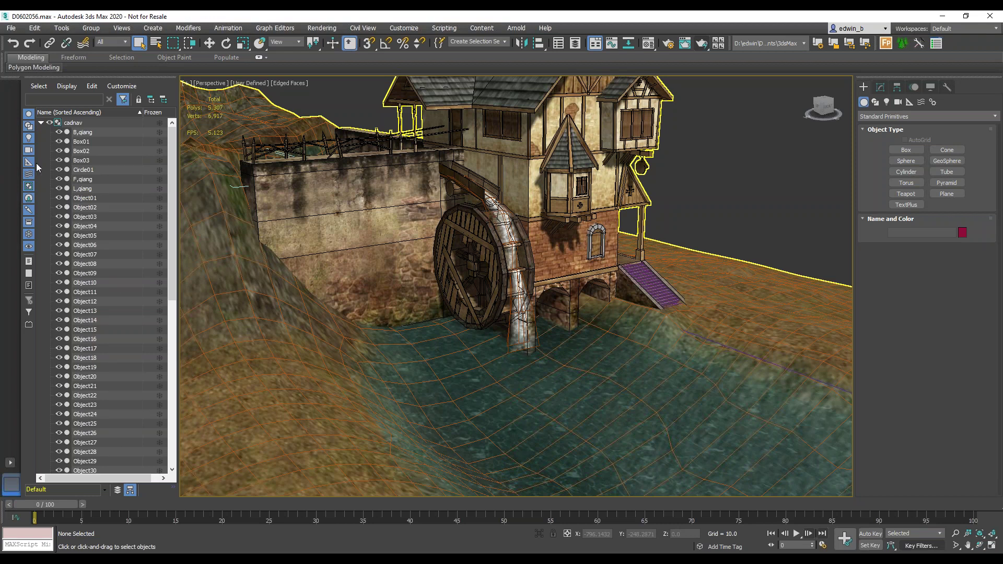
pyautogui.click(84, 124)
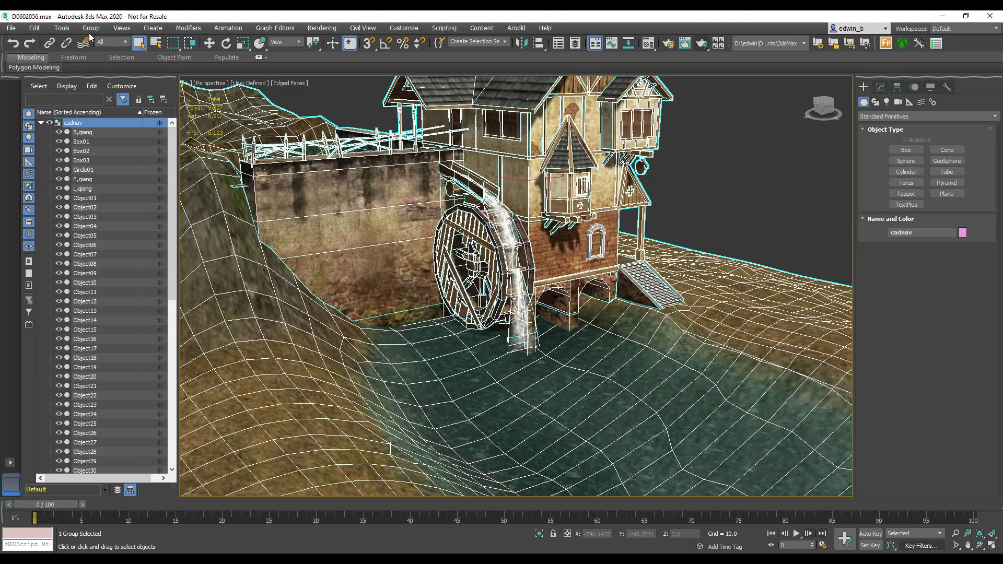
pyautogui.click(97, 26)
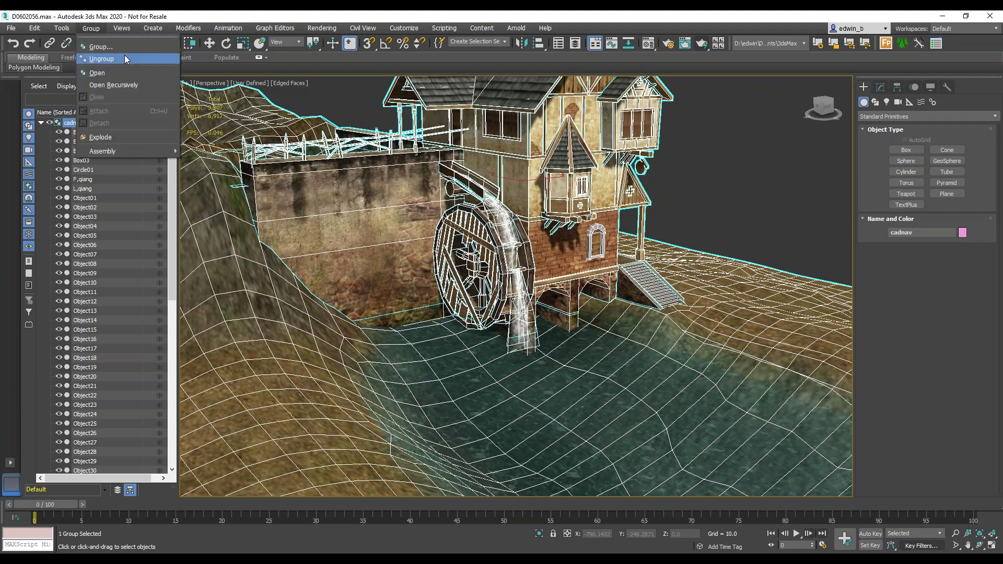
pyautogui.click(125, 58)
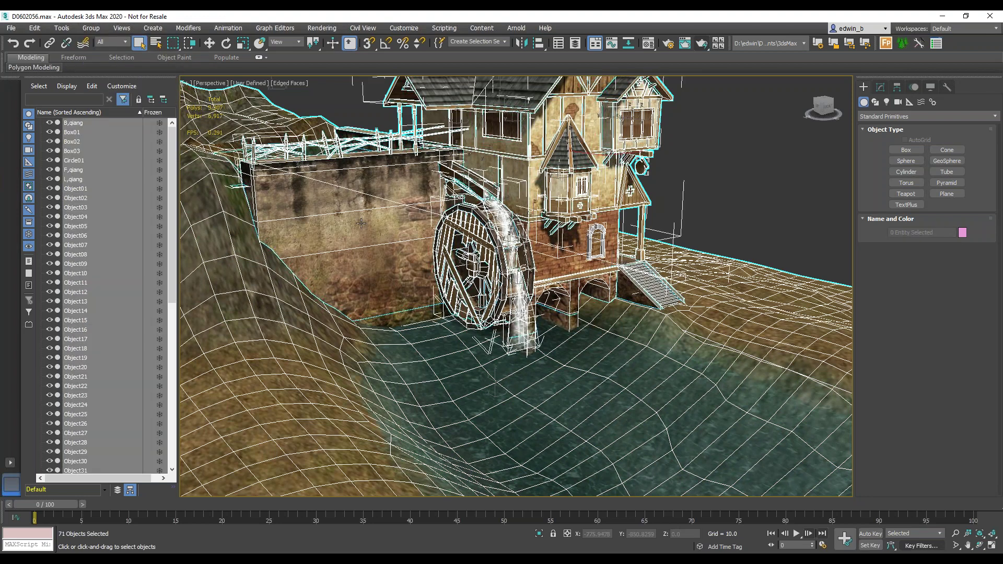
pyautogui.click(754, 160)
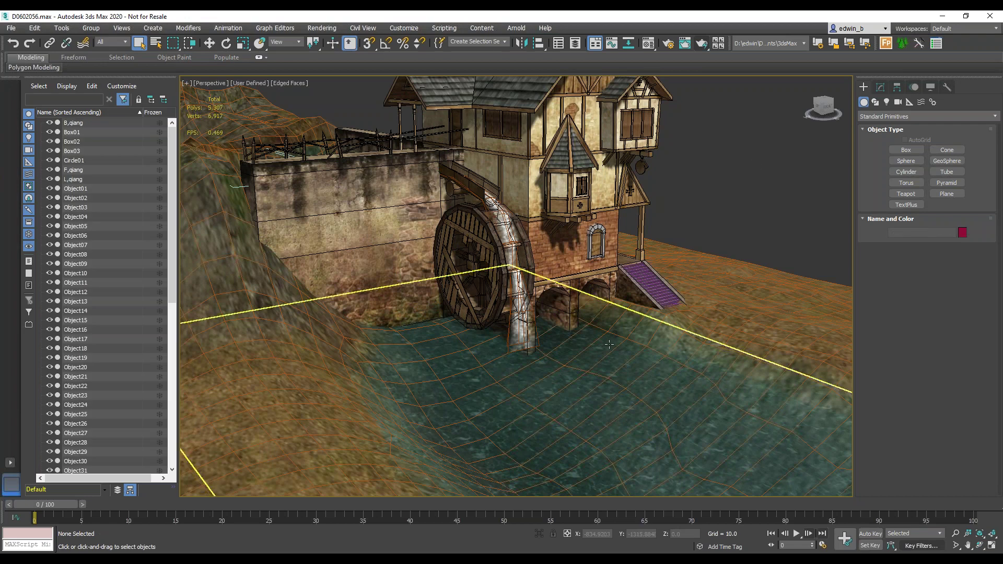
# Delete the textured waterfall pieces that run over and below the water wheel.
pyautogui.click(516, 331)
pyautogui.press('z')
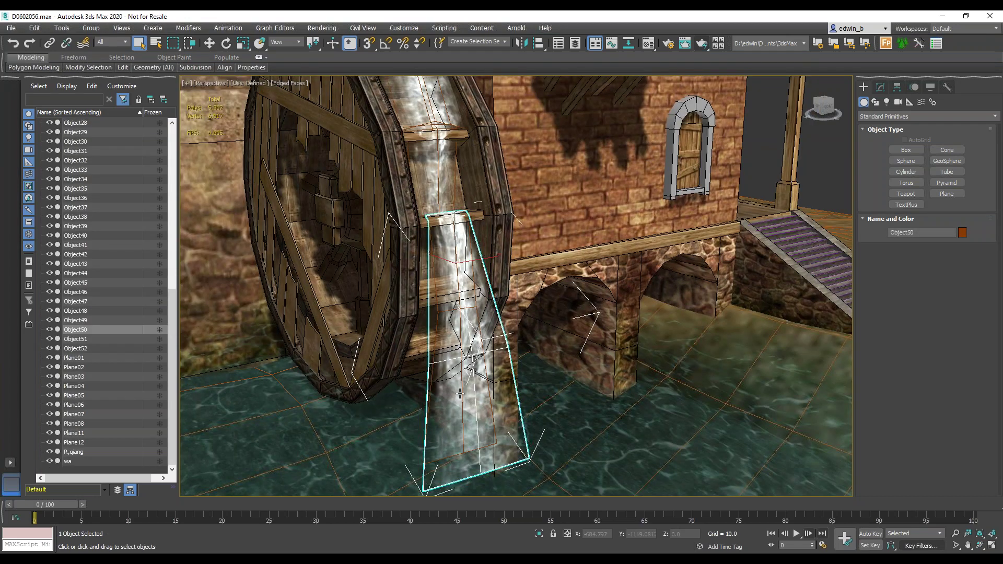
pyautogui.press('Delete')
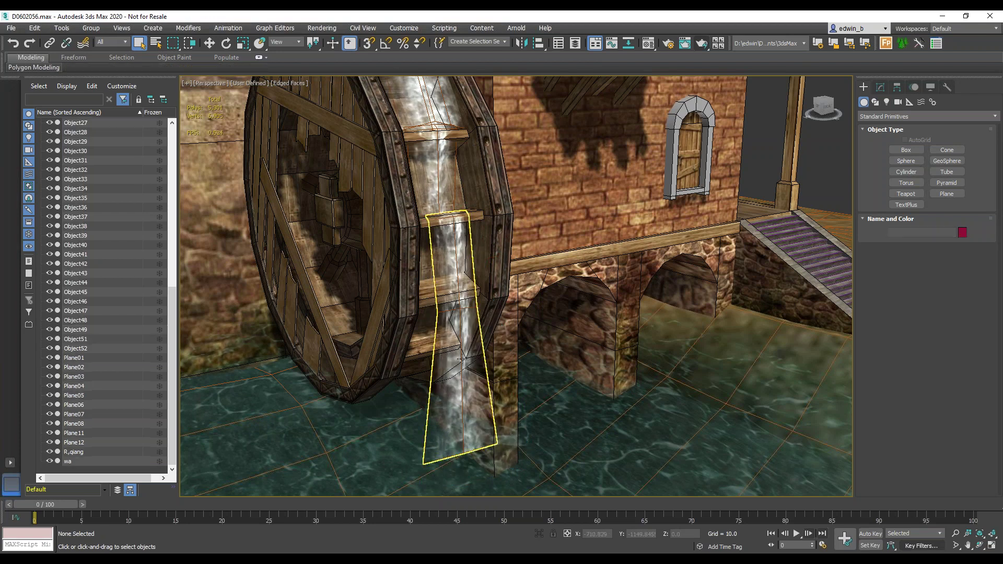
pyautogui.click(457, 380)
pyautogui.press('Delete')
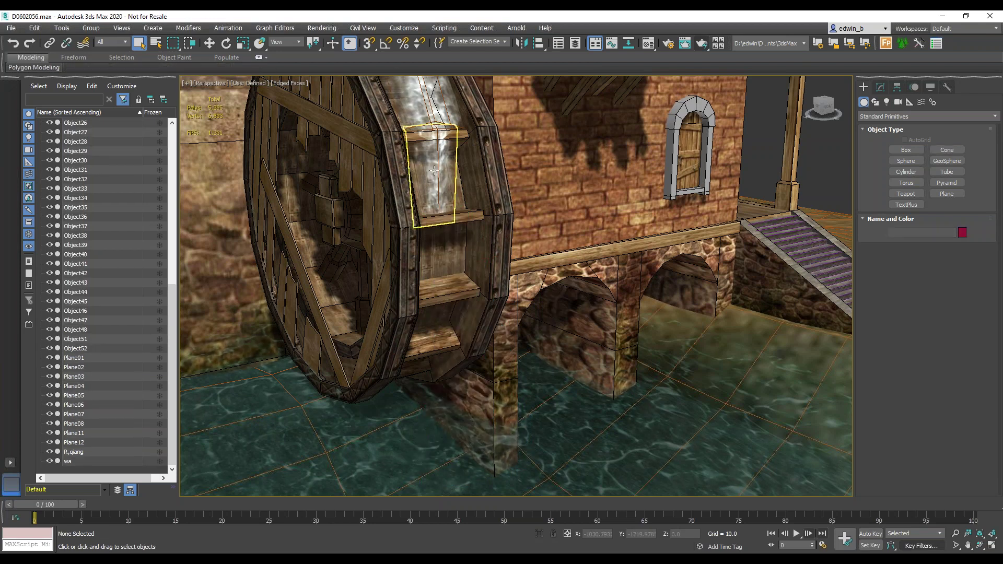
pyautogui.click(442, 173)
pyautogui.press('Delete')
pyautogui.click(433, 117)
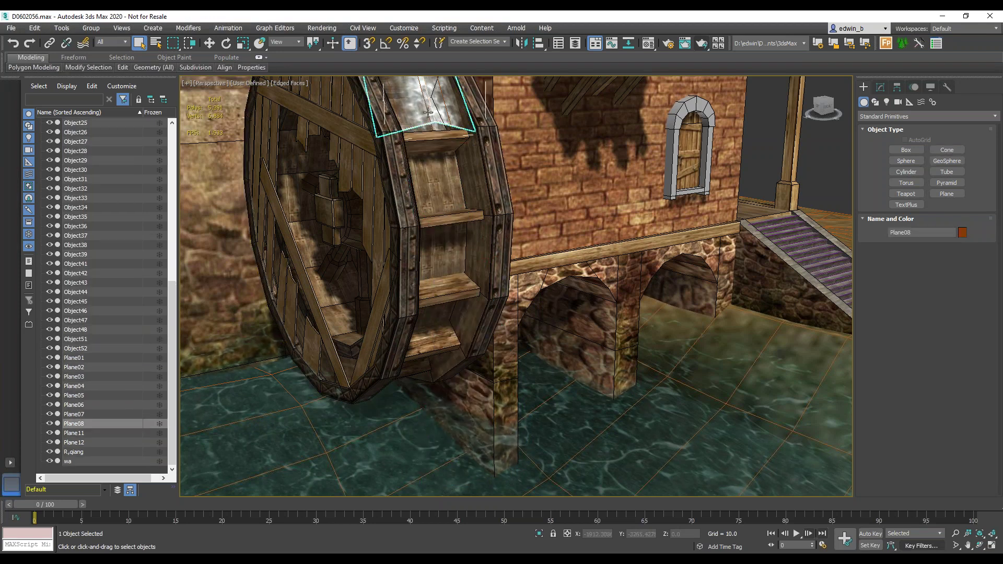
pyautogui.press('Delete')
# Delete the remaining textured waterfall piece on top of the water wheel and check the cleared wheel.
pyautogui.moveTo(445, 203); pyautogui.dragTo(439, 264, button='middle')
pyautogui.scroll(-4, 560, 359)
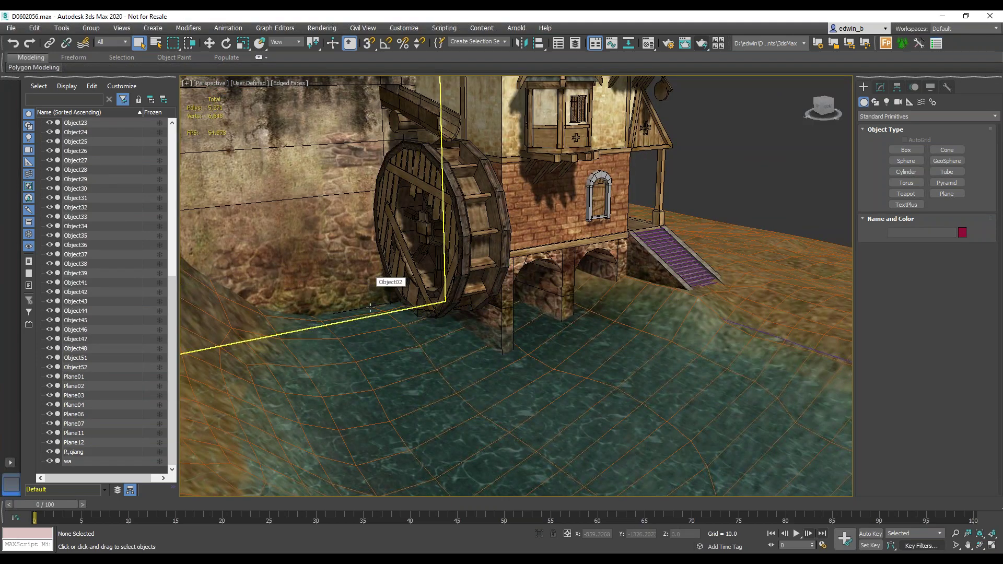
pyautogui.scroll(5, 478, 260)
pyautogui.keyDown('alt'); pyautogui.moveTo(479, 260); pyautogui.dragTo(430, 284, button='middle'); pyautogui.keyUp('alt')
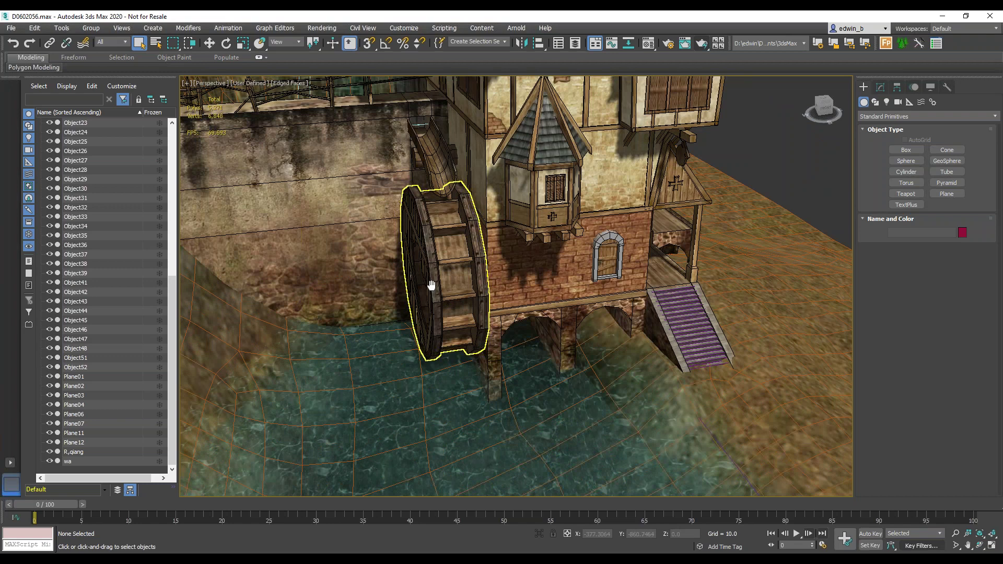
pyautogui.scroll(4, 431, 285)
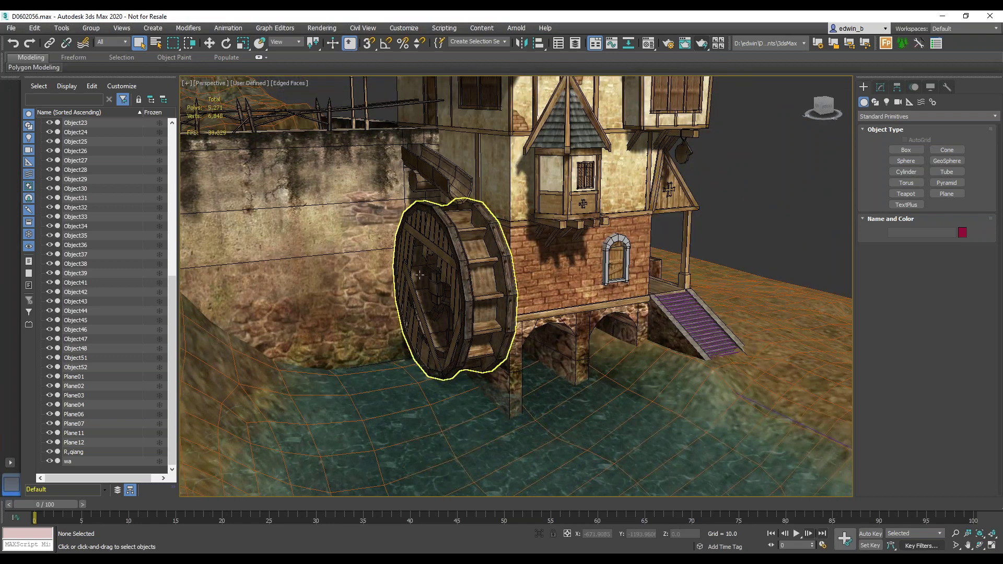
pyautogui.scroll(-5, 433, 285)
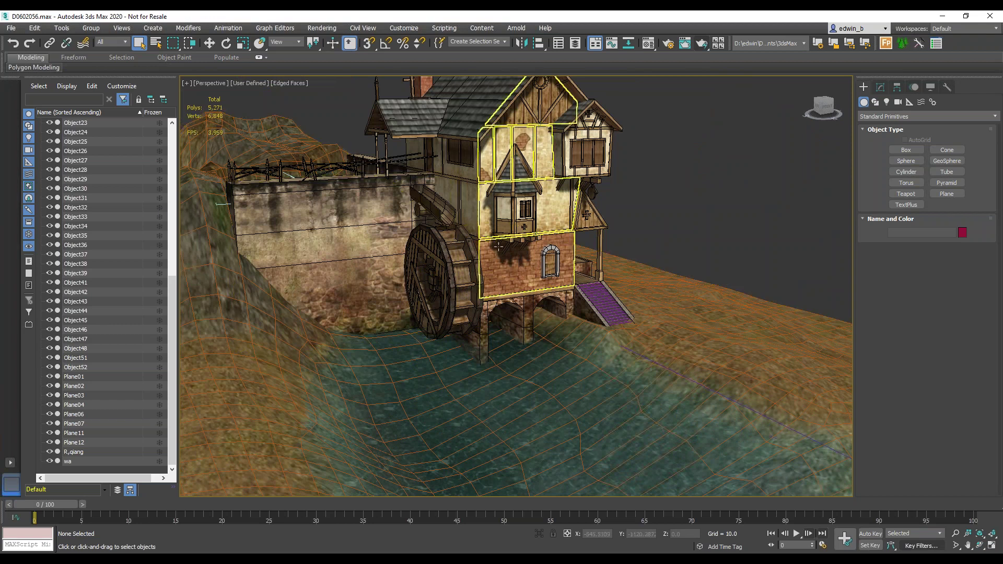
# Isolate the three water wheel parts and the wooden chute above them by hiding all unselected objects.
pyautogui.click(463, 265)
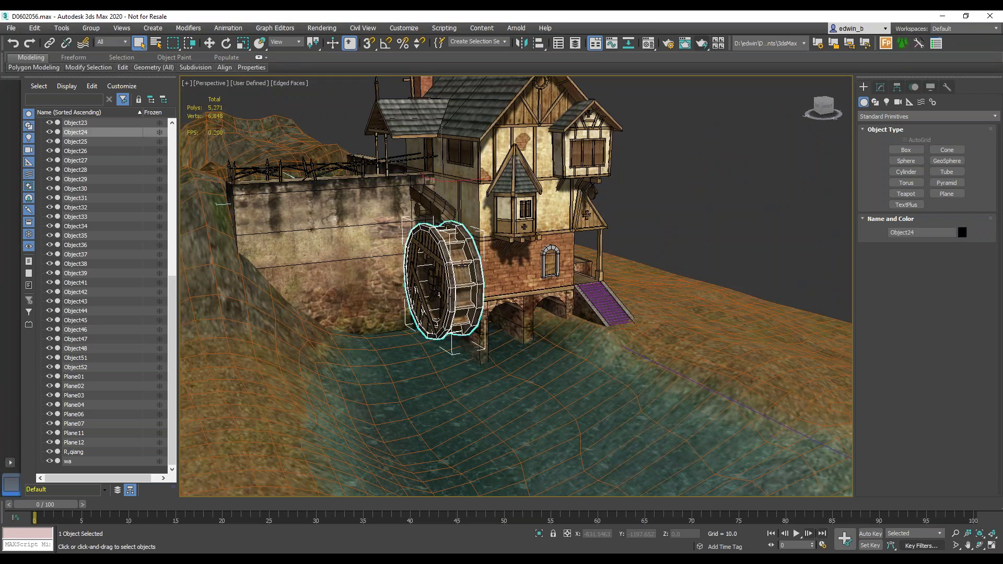
pyautogui.keyDown('ctrl'); pyautogui.click(440, 253); pyautogui.keyUp('ctrl')
pyautogui.keyDown('ctrl'); pyautogui.click(432, 294); pyautogui.keyUp('ctrl')
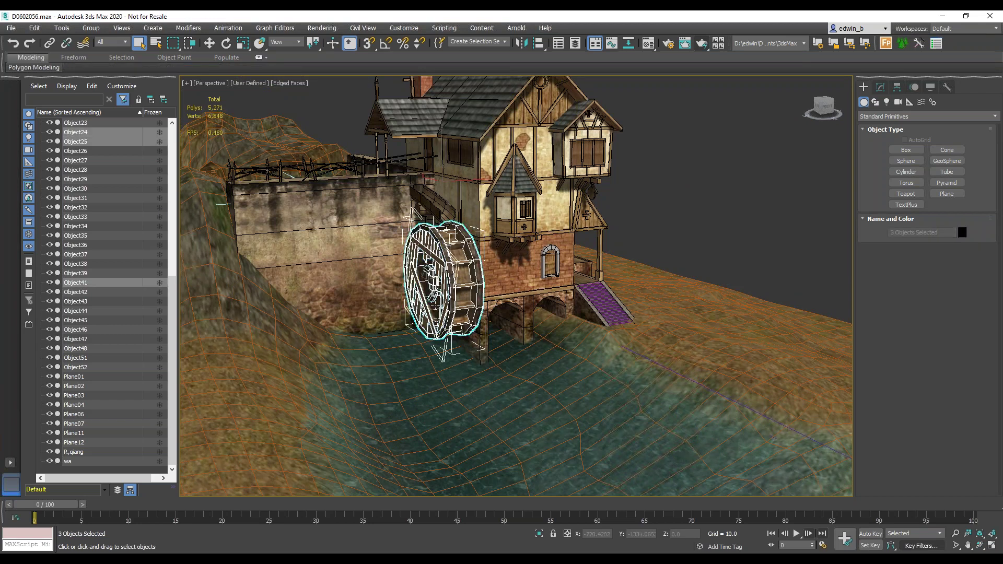
pyautogui.press('z')
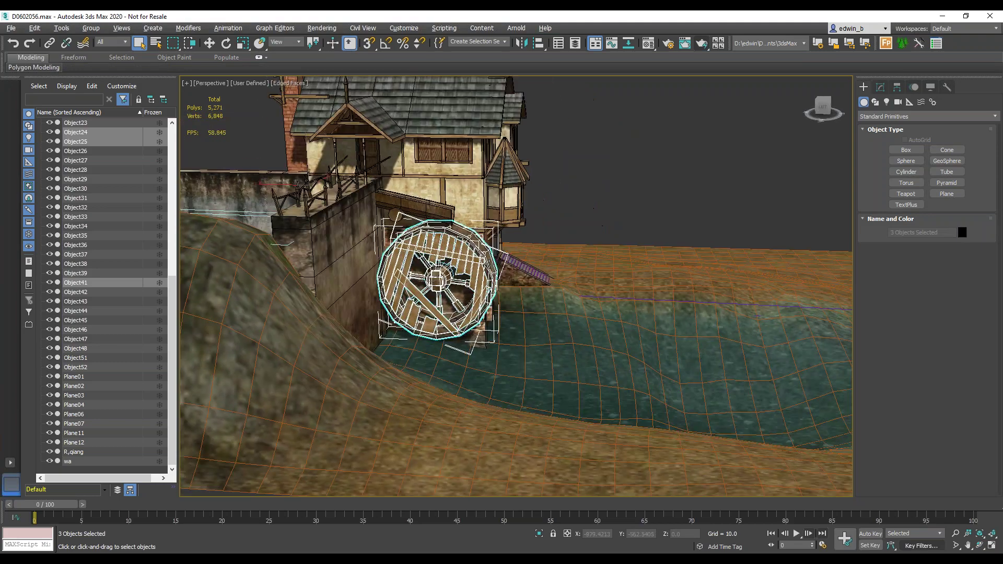
pyautogui.keyDown('alt'); pyautogui.moveTo(453, 285); pyautogui.dragTo(374, 135, button='middle'); pyautogui.keyUp('alt')
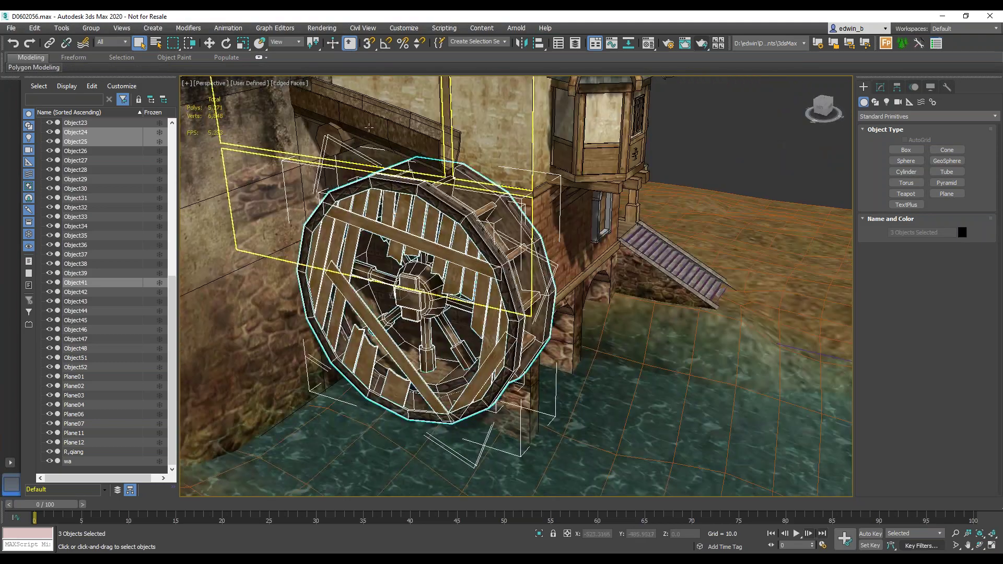
pyautogui.keyDown('ctrl'); pyautogui.click(374, 137); pyautogui.keyUp('ctrl')
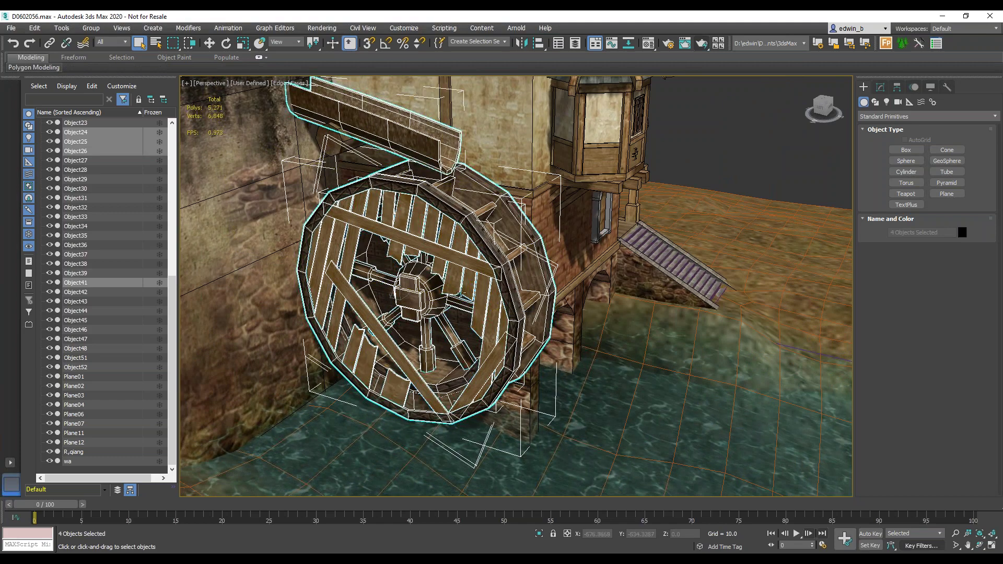
pyautogui.keyDown('alt'); pyautogui.moveTo(462, 291); pyautogui.dragTo(413, 264, button='middle'); pyautogui.keyUp('alt')
pyautogui.click(931, 86)
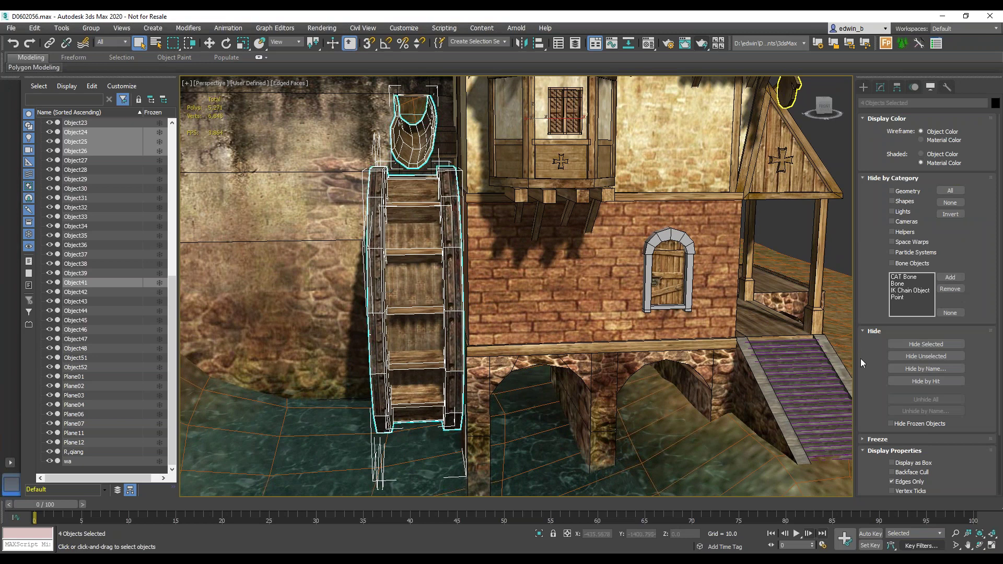
pyautogui.click(941, 358)
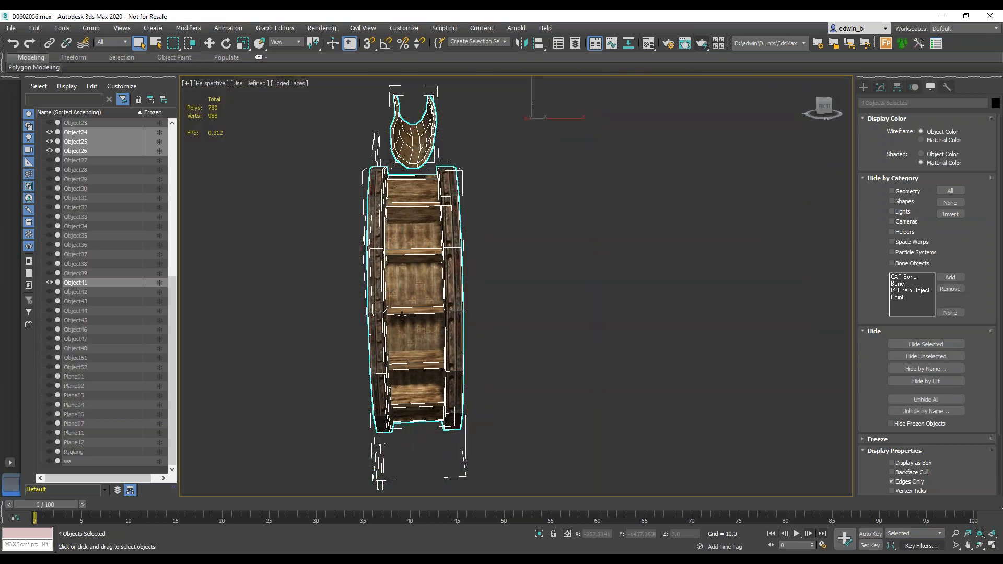
# Clear the selection and examine the isolated wheel and chute from the front, the side and above.
pyautogui.keyDown('alt'); pyautogui.moveTo(425, 291); pyautogui.dragTo(503, 291, button='middle'); pyautogui.keyUp('alt')
pyautogui.scroll(-2, 532, 278)
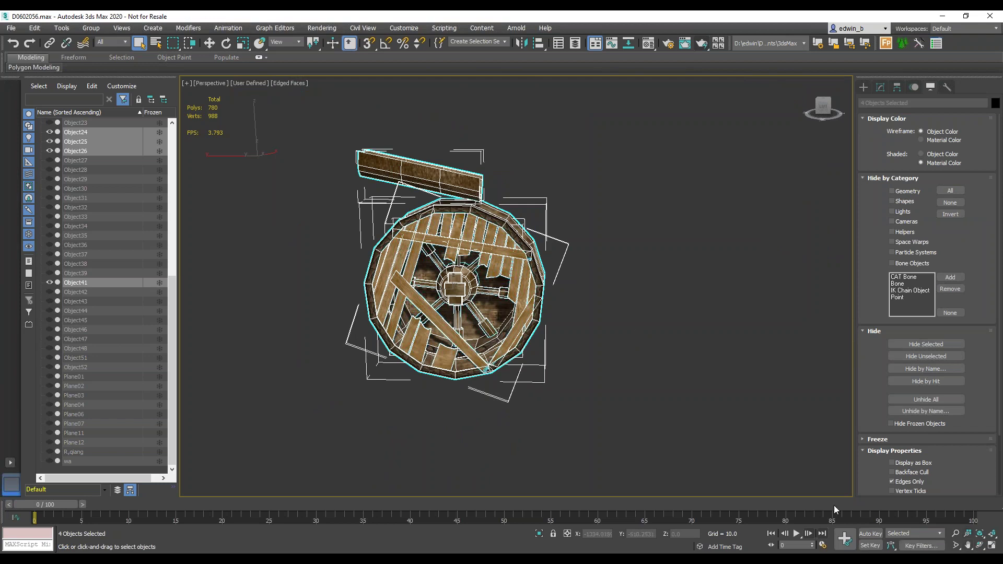
pyautogui.click(745, 439)
pyautogui.keyDown('alt'); pyautogui.moveTo(715, 440); pyautogui.dragTo(473, 334, button='middle'); pyautogui.keyUp('alt')
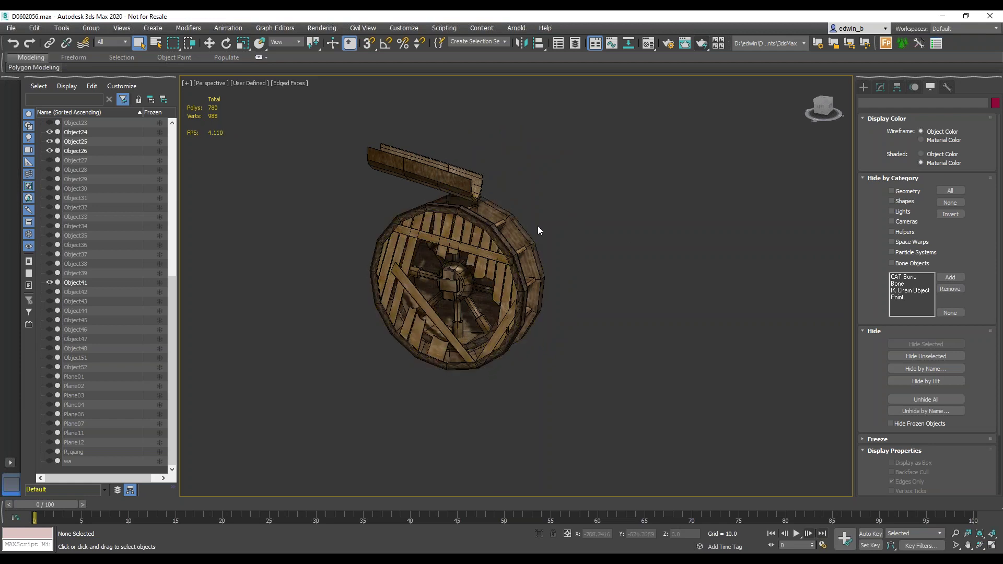
pyautogui.keyDown('alt'); pyautogui.moveTo(500, 352); pyautogui.dragTo(530, 348, button='middle'); pyautogui.keyUp('alt')
pyautogui.keyDown('alt'); pyautogui.moveTo(495, 309); pyautogui.dragTo(516, 238, button='middle'); pyautogui.keyUp('alt')
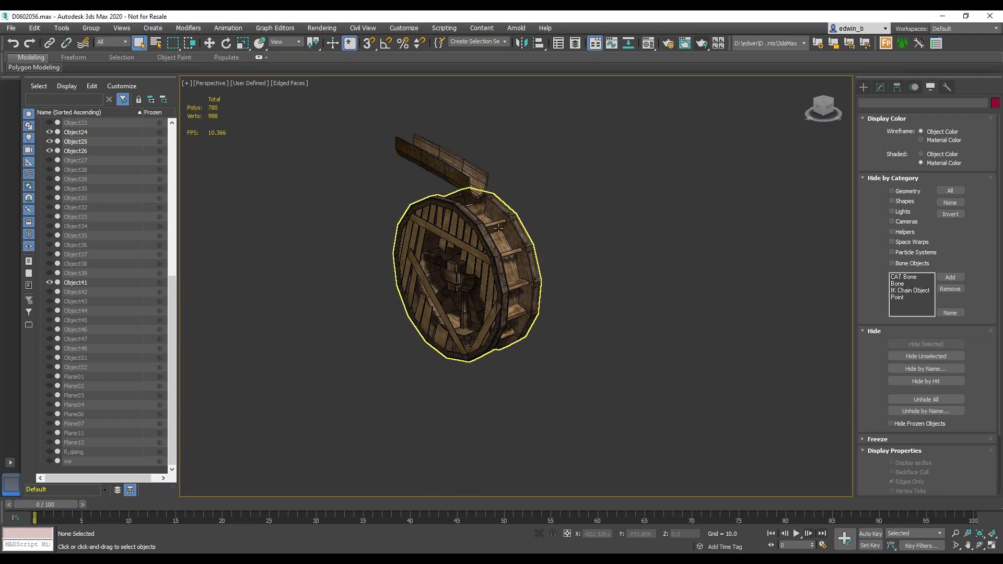
pyautogui.keyDown('alt'); pyautogui.moveTo(500, 225); pyautogui.dragTo(494, 141, button='middle'); pyautogui.keyUp('alt')
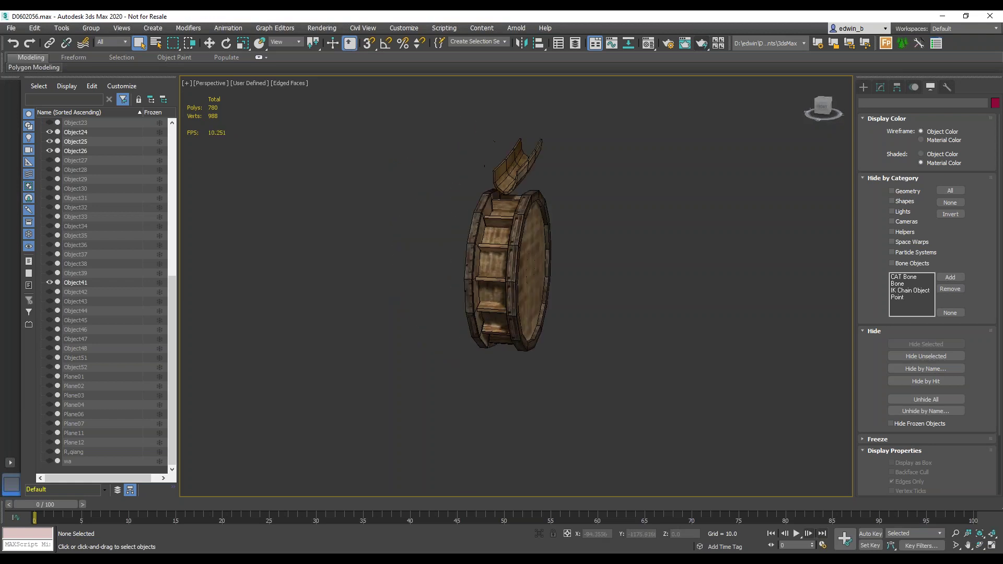
pyautogui.keyDown('alt'); pyautogui.moveTo(479, 222); pyautogui.dragTo(523, 225, button='middle'); pyautogui.keyUp('alt')
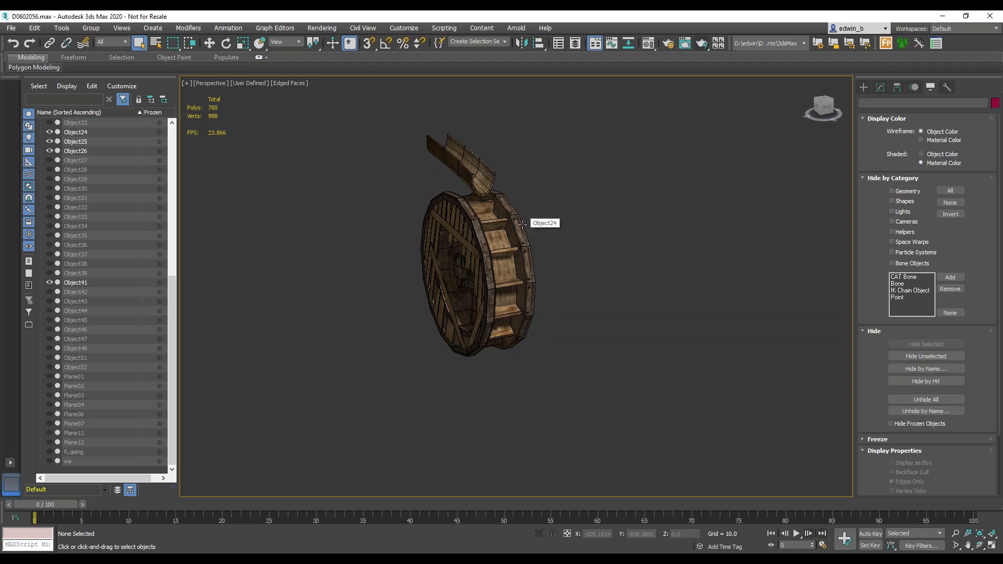
pyautogui.keyDown('alt'); pyautogui.moveTo(500, 345); pyautogui.dragTo(507, 316, button='middle'); pyautogui.keyUp('alt')
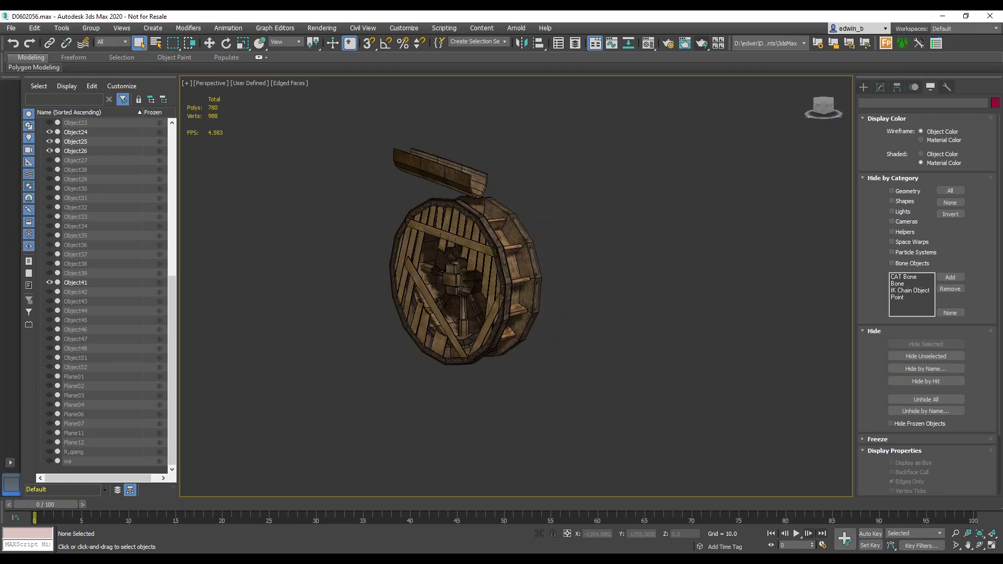
# Inspect the wheel's paddles up close, including where they meet the side rims and the inner drum.
pyautogui.scroll(2, 443, 387)
pyautogui.keyDown('alt'); pyautogui.moveTo(447, 369); pyautogui.dragTo(463, 291, button='middle'); pyautogui.keyUp('alt')
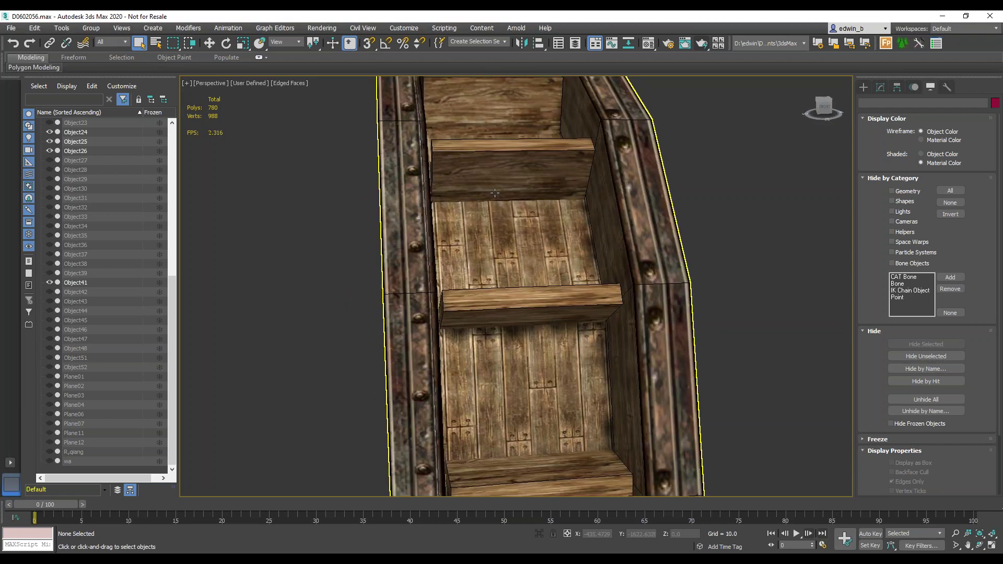
pyautogui.scroll(2, 495, 192)
pyautogui.keyDown('alt'); pyautogui.moveTo(466, 174); pyautogui.dragTo(411, 281, button='middle'); pyautogui.keyUp('alt')
pyautogui.keyDown('alt'); pyautogui.moveTo(438, 327); pyautogui.dragTo(513, 168, button='middle'); pyautogui.keyUp('alt')
pyautogui.scroll(-5, 552, 307)
pyautogui.scroll(-5, 580, 310)
pyautogui.scroll(5, 536, 306)
pyautogui.scroll(8, 520, 226)
pyautogui.scroll(-5, 548, 141)
pyautogui.scroll(-3, 558, 157)
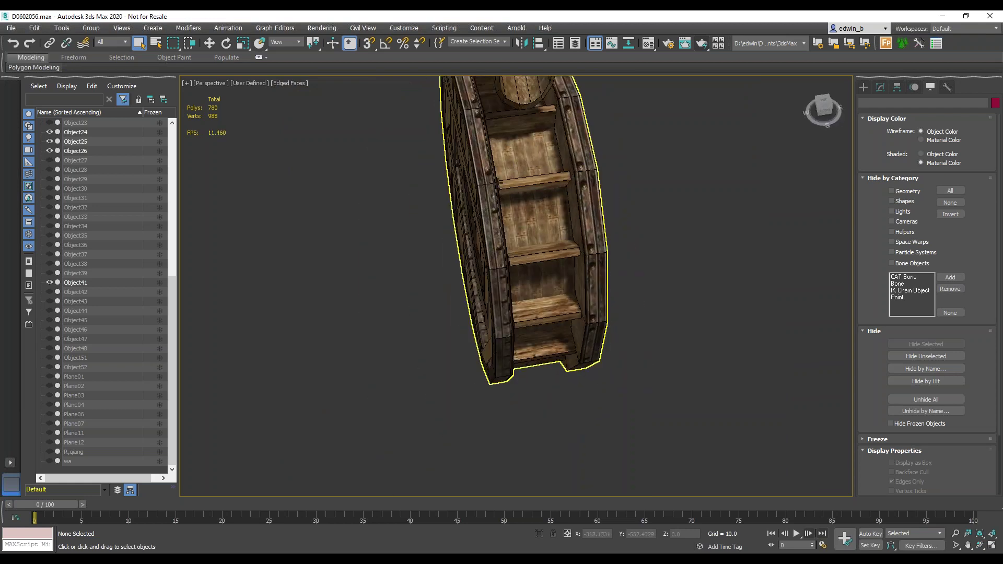
pyautogui.keyDown('alt'); pyautogui.moveTo(568, 239); pyautogui.dragTo(549, 190, button='middle'); pyautogui.keyUp('alt')
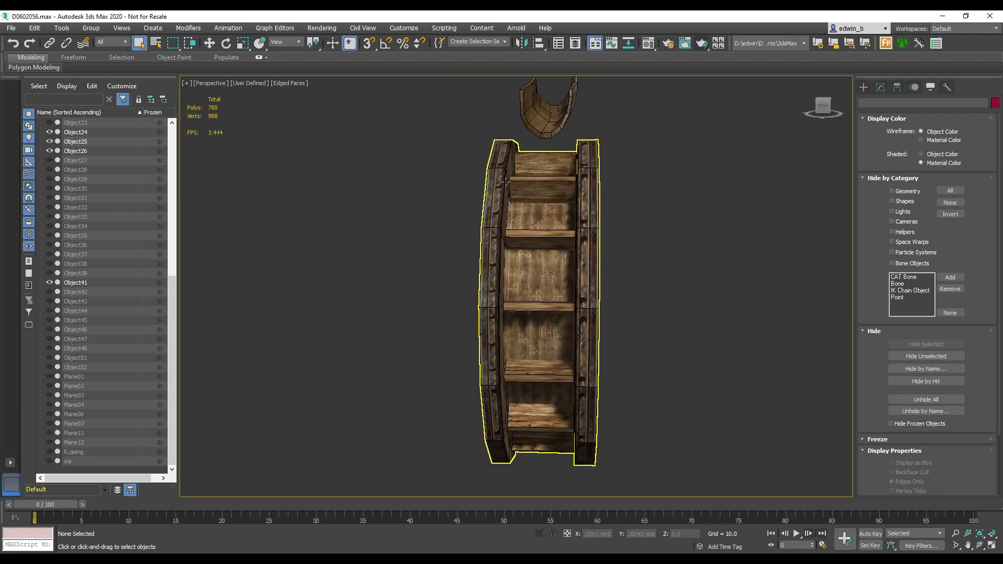
pyautogui.scroll(3, 510, 182)
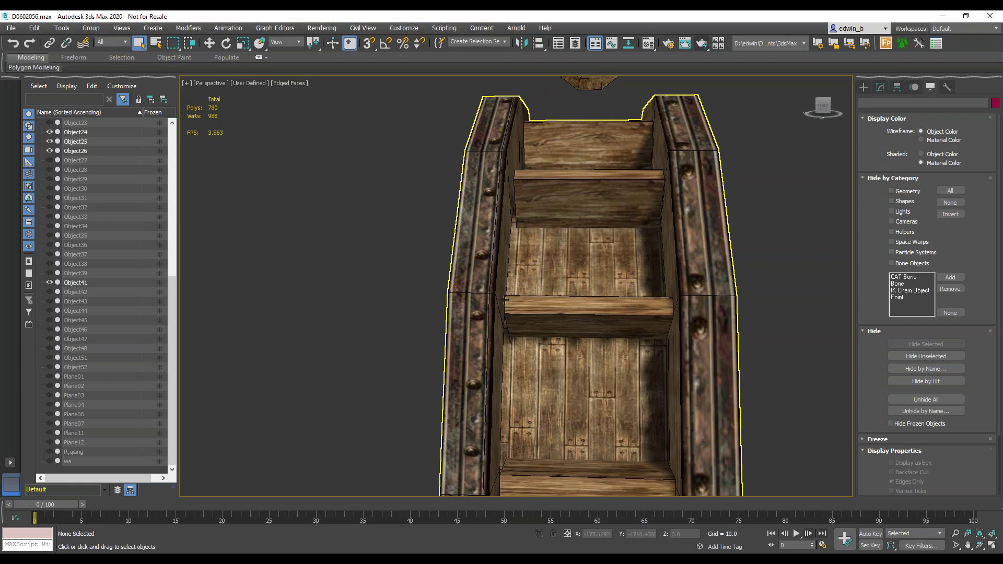
pyautogui.keyDown('alt'); pyautogui.moveTo(496, 346); pyautogui.dragTo(525, 97, button='middle'); pyautogui.keyUp('alt')
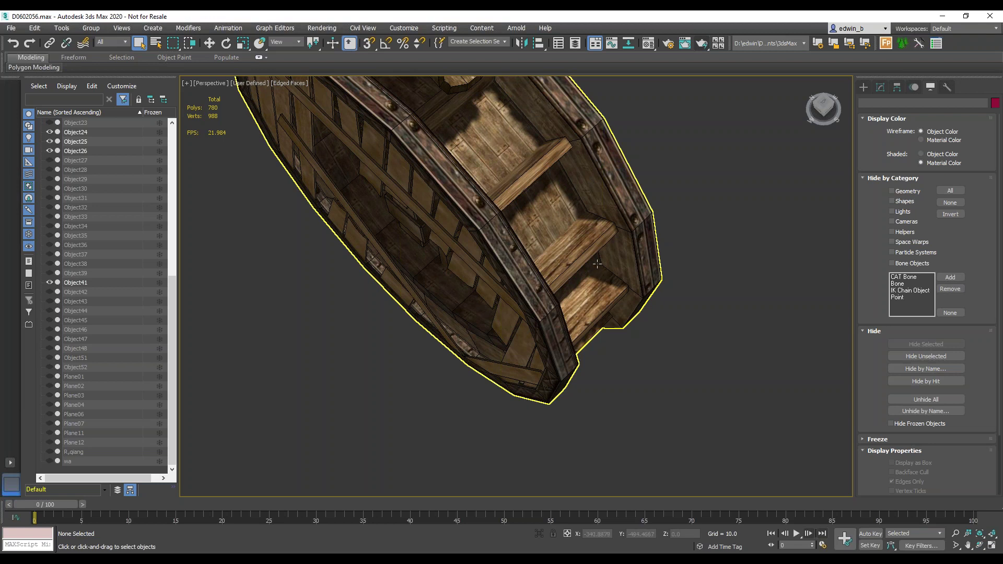
pyautogui.keyDown('alt'); pyautogui.moveTo(574, 254); pyautogui.dragTo(543, 221, button='middle'); pyautogui.keyUp('alt')
pyautogui.scroll(4, 541, 217)
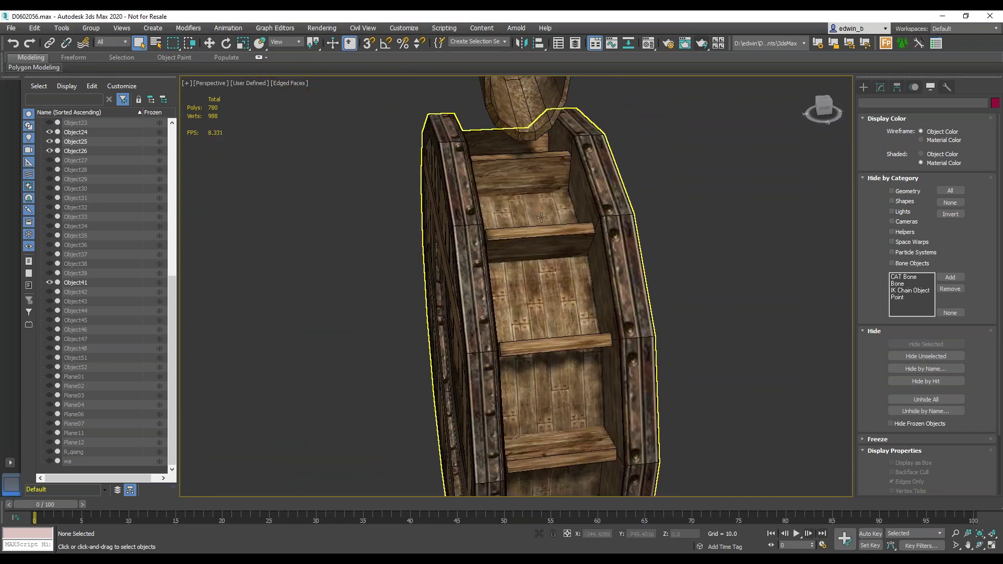
# Select the wheel body Object24 in wireframe, return to shaded display and examine its paddle edges and the chute outlet.
pyautogui.press('F3')
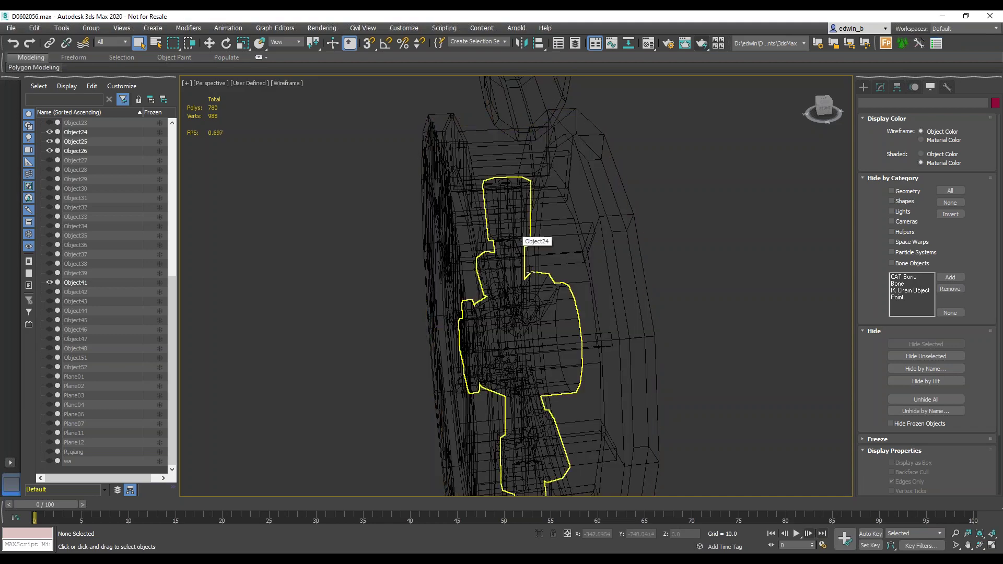
pyautogui.keyDown('alt'); pyautogui.moveTo(515, 243); pyautogui.dragTo(510, 282, button='middle'); pyautogui.keyUp('alt')
pyautogui.click(534, 240)
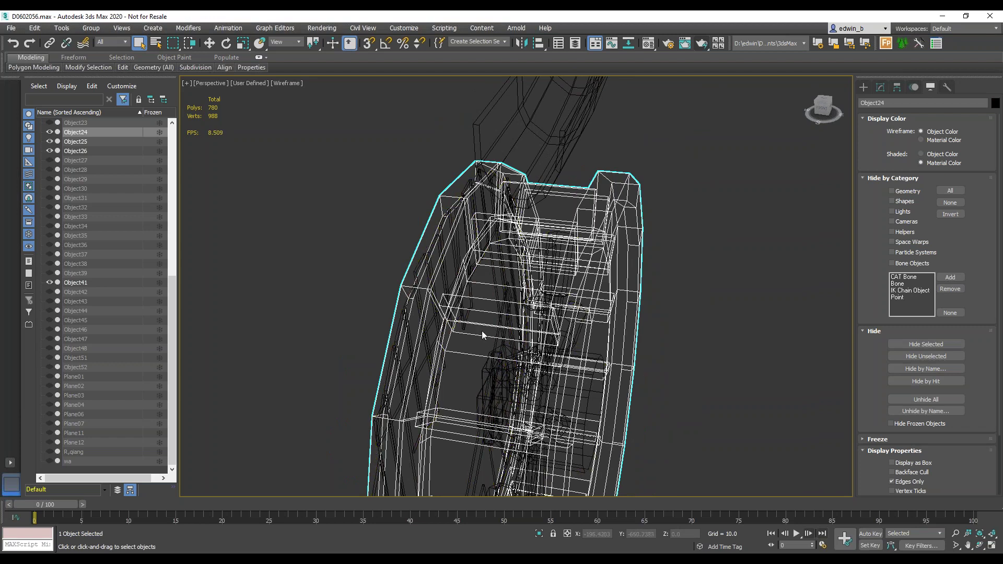
pyautogui.press('F3')
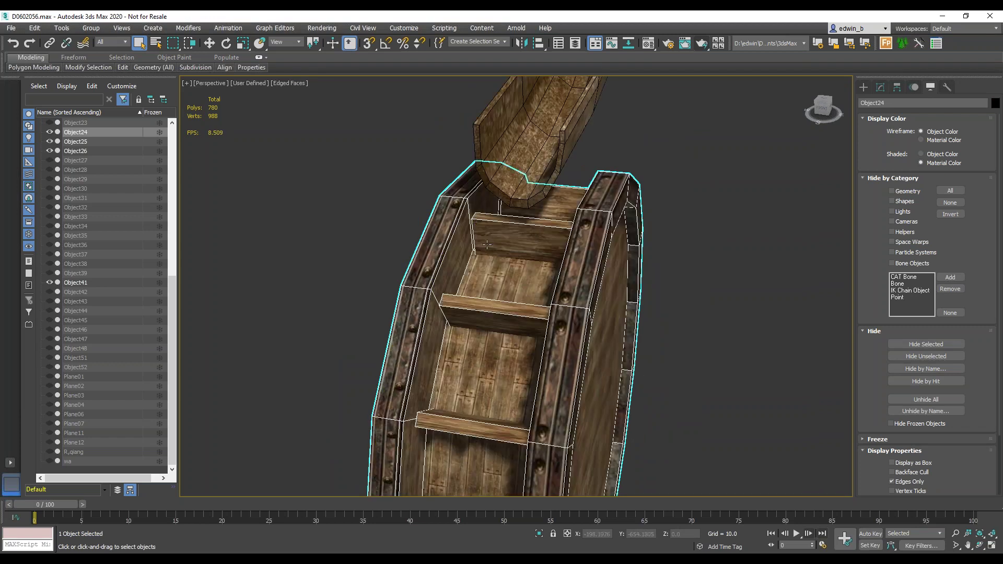
pyautogui.keyDown('alt'); pyautogui.moveTo(470, 300); pyautogui.dragTo(464, 222, button='middle'); pyautogui.keyUp('alt')
pyautogui.scroll(4, 479, 236)
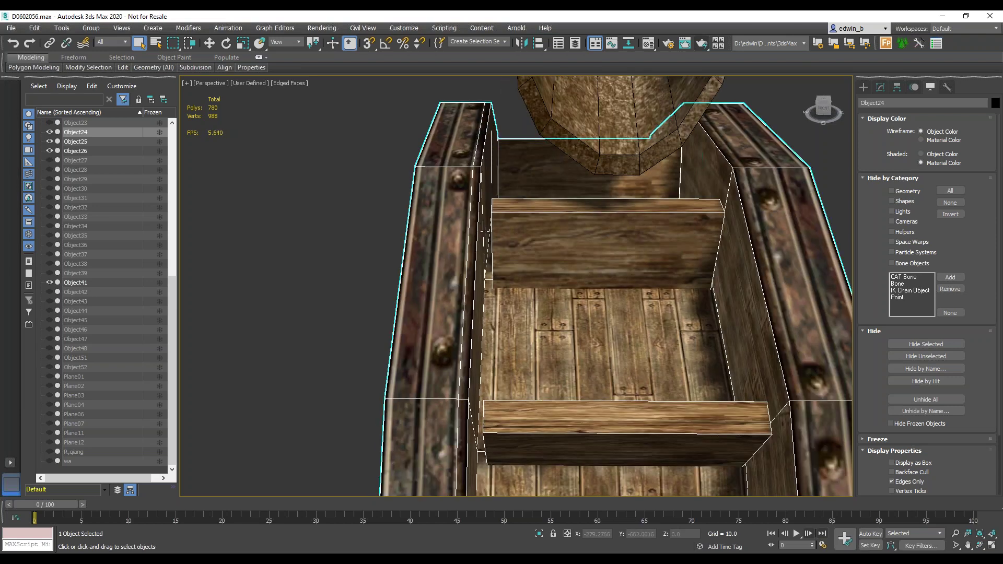
pyautogui.keyDown('alt'); pyautogui.moveTo(490, 228); pyautogui.dragTo(634, 329, button='middle'); pyautogui.keyUp('alt')
pyautogui.scroll(-6, 557, 347)
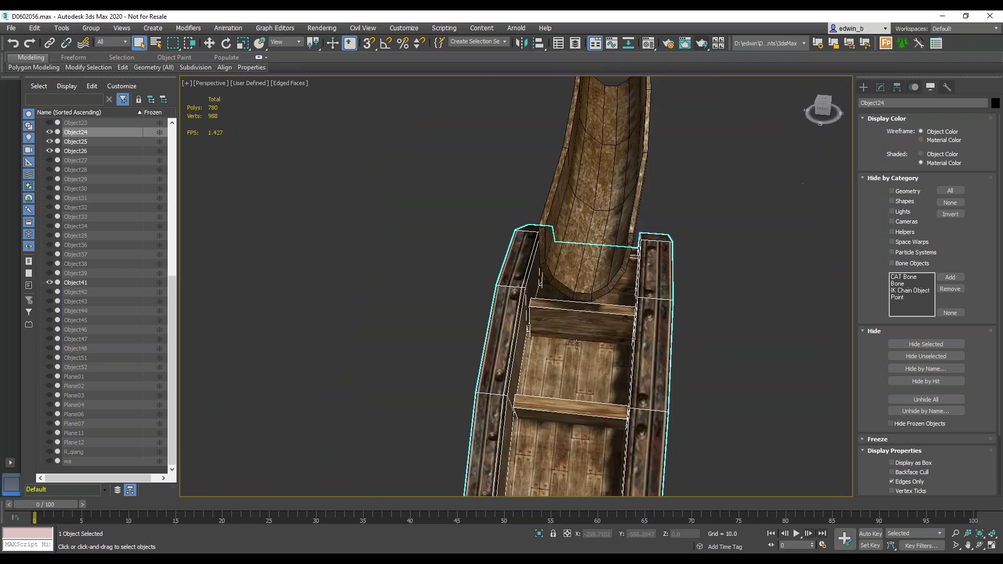
pyautogui.keyDown('alt'); pyautogui.moveTo(557, 347); pyautogui.dragTo(670, 348, button='middle'); pyautogui.keyUp('alt')
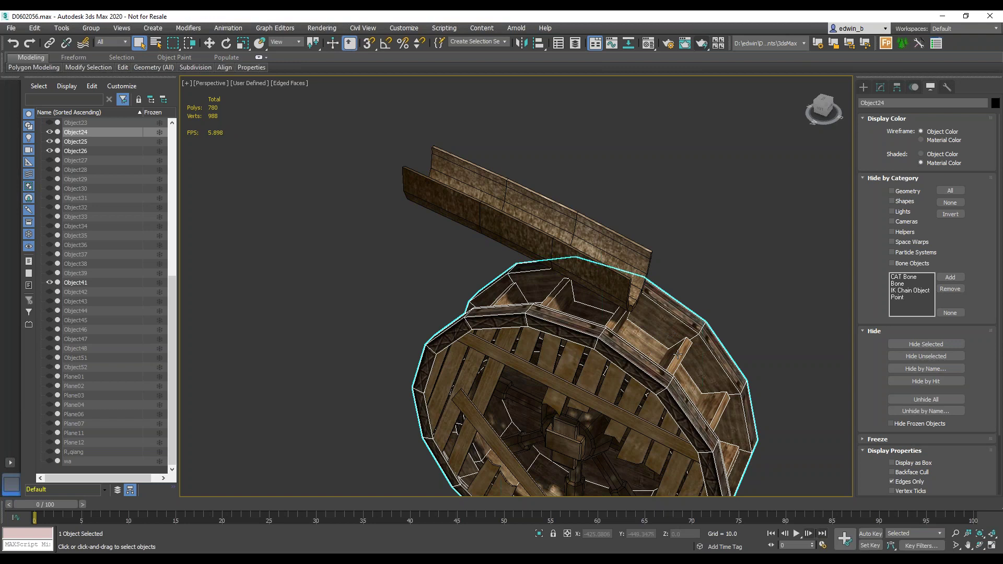
pyautogui.keyDown('alt'); pyautogui.moveTo(678, 355); pyautogui.dragTo(503, 288, button='middle'); pyautogui.keyUp('alt')
# Center the pivot of the wheel body Object24 to the object using Affect Pivot Only.
pyautogui.scroll(-5, 468, 252)
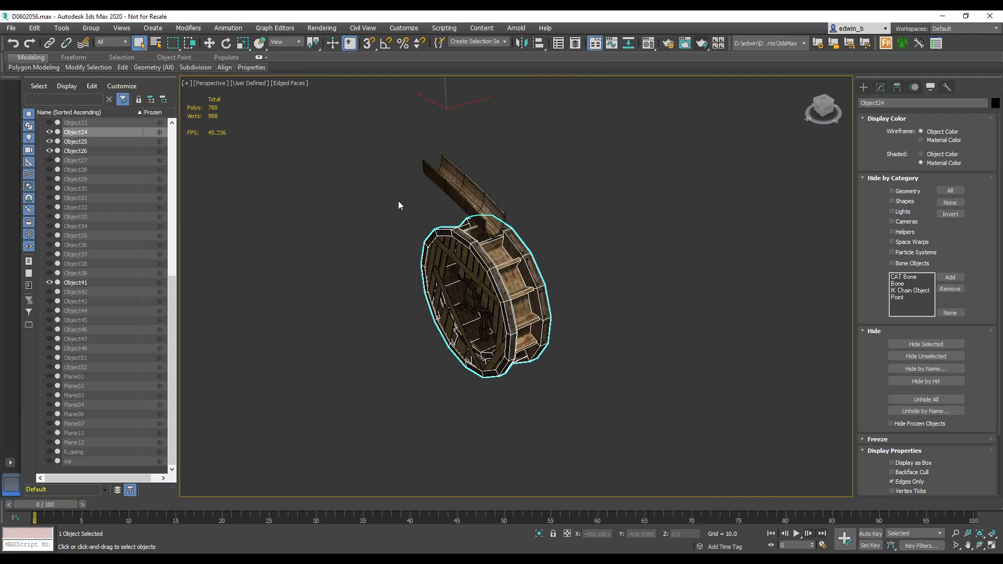
pyautogui.scroll(-2, 441, 284)
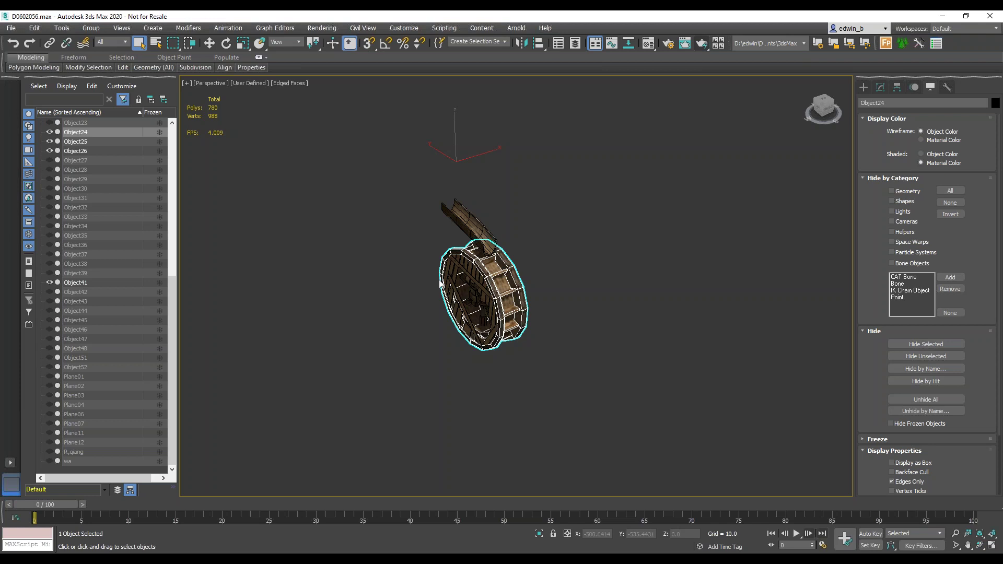
pyautogui.scroll(4, 441, 288)
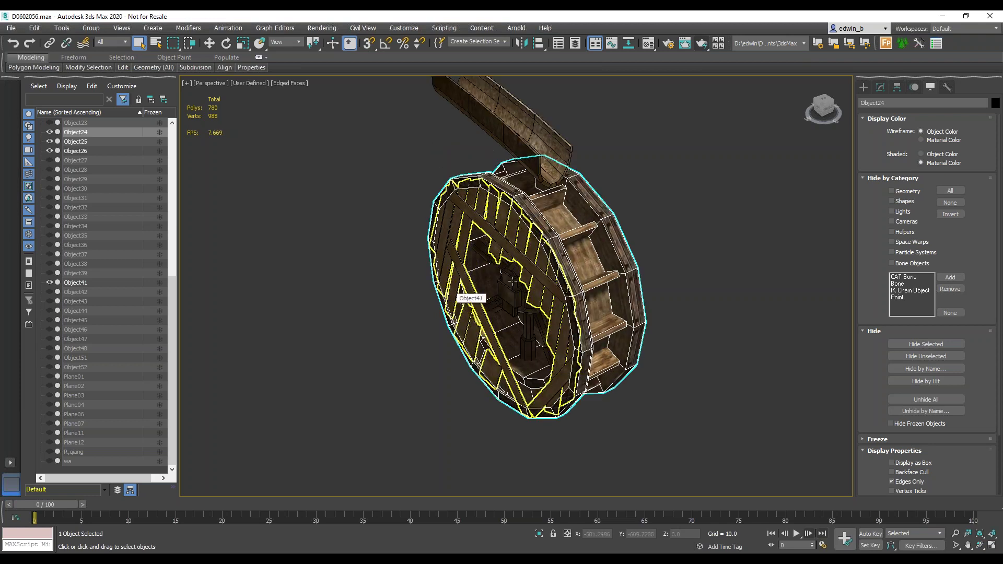
pyautogui.keyDown('alt'); pyautogui.moveTo(495, 242); pyautogui.dragTo(444, 245, button='middle'); pyautogui.keyUp('alt')
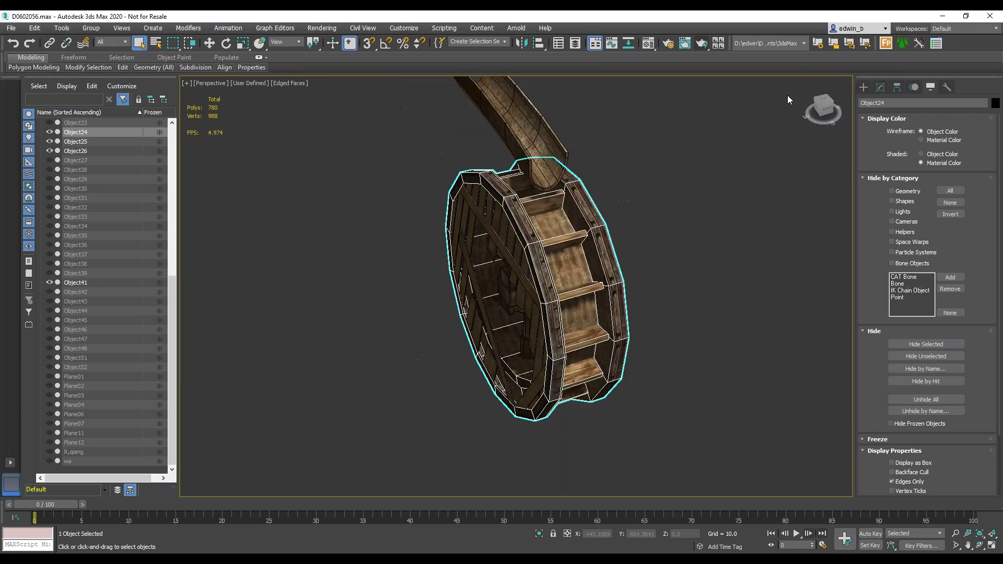
pyautogui.click(899, 88)
pyautogui.scroll(-3, 741, 287)
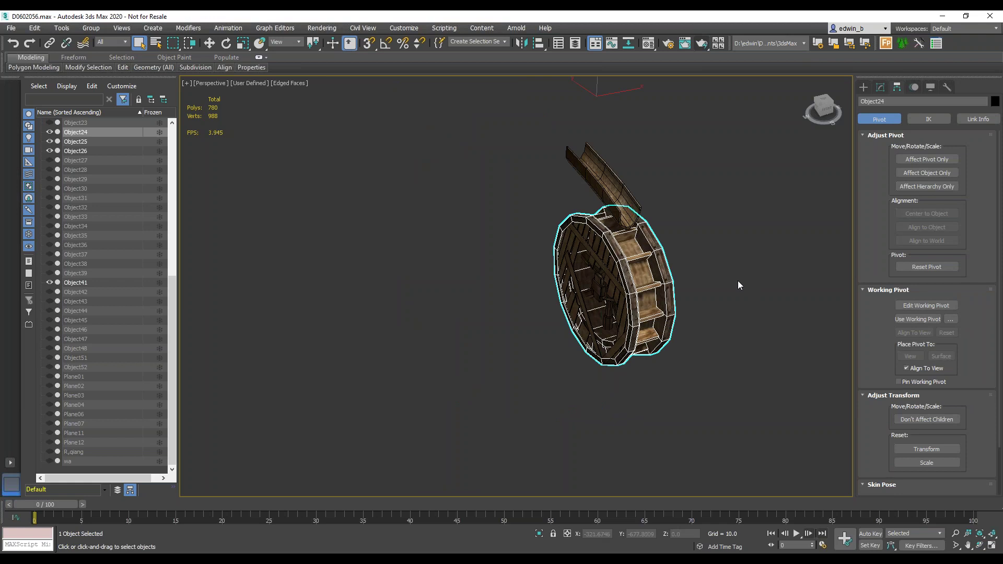
pyautogui.moveTo(696, 308)
pyautogui.keyDown('alt'); pyautogui.mouseDown(button='middle')
pyautogui.moveTo(662, 306)
pyautogui.moveTo(700, 301)
pyautogui.moveTo(689, 324)
pyautogui.mouseUp(button='middle'); pyautogui.keyUp('alt')
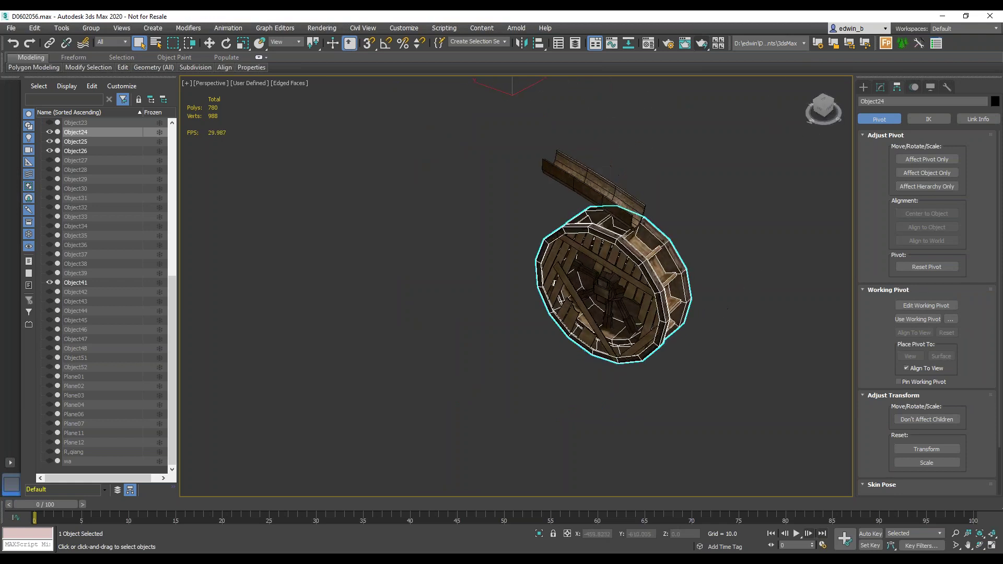
pyautogui.click(939, 160)
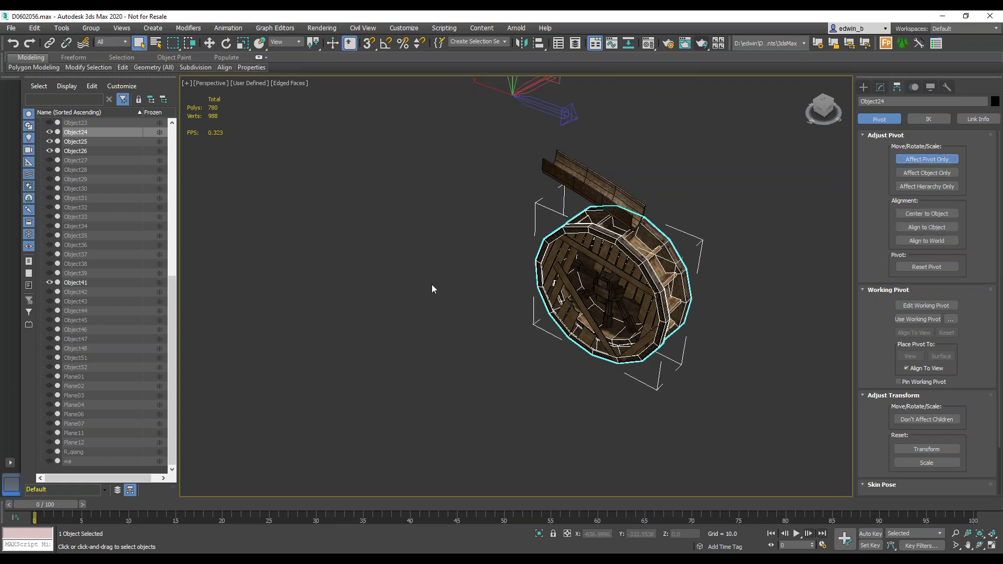
pyautogui.keyDown('alt'); pyautogui.moveTo(471, 285); pyautogui.dragTo(369, 287, button='middle'); pyautogui.keyUp('alt')
pyautogui.moveTo(352, 86); pyautogui.dragTo(409, 130, button='middle')
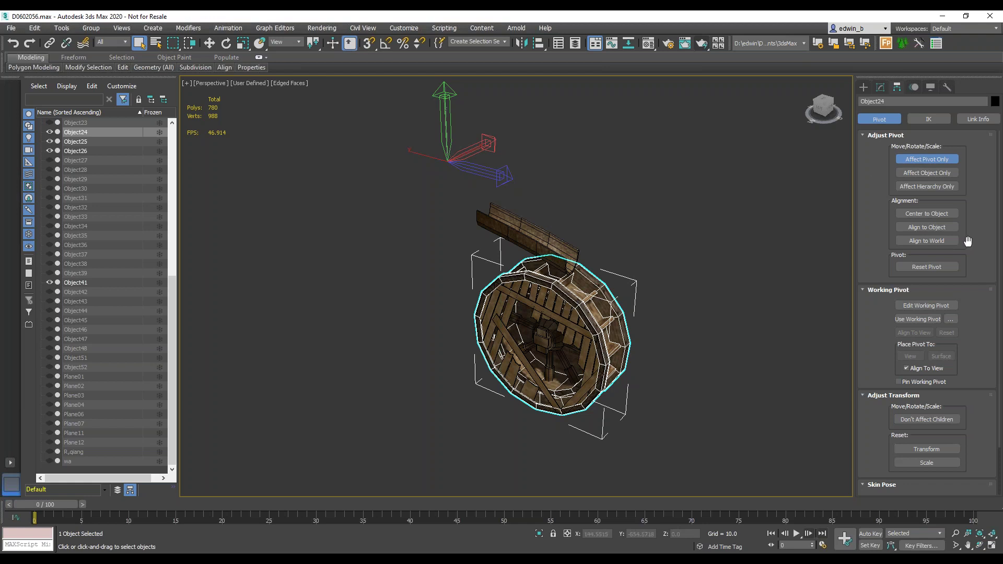
pyautogui.click(931, 214)
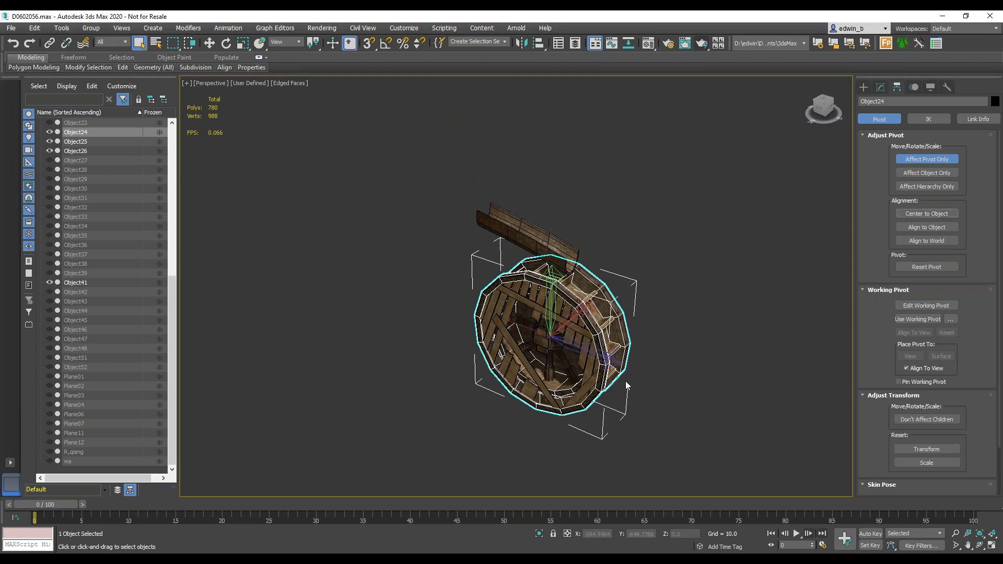
# Examine the centered pivot against the wheel's hub and spokes in wireframe and shaded display from several sides.
pyautogui.keyDown('alt'); pyautogui.moveTo(602, 308); pyautogui.dragTo(641, 333, button='middle'); pyautogui.keyUp('alt')
pyautogui.press('F3')
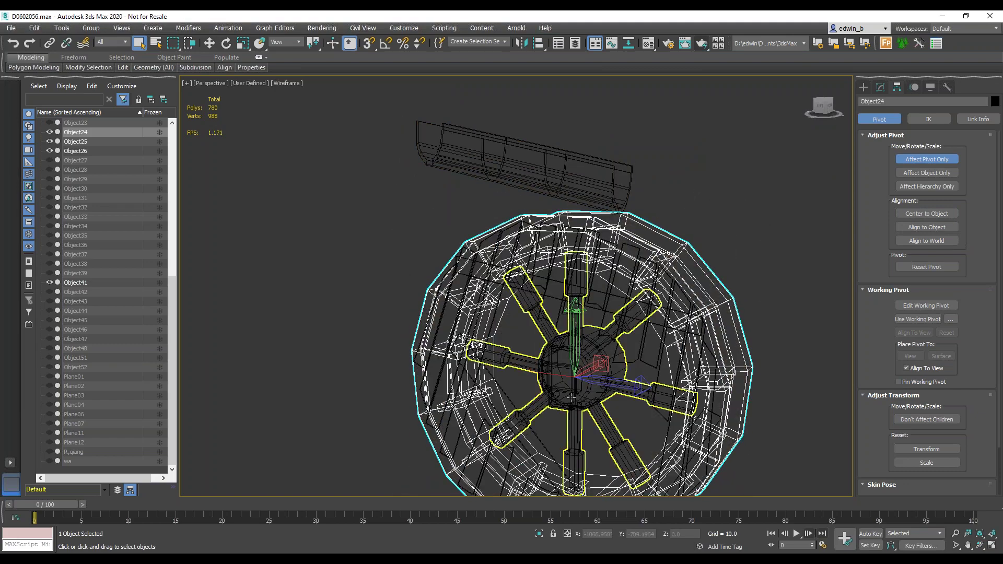
pyautogui.keyDown('alt'); pyautogui.moveTo(585, 403); pyautogui.dragTo(399, 387, button='middle'); pyautogui.keyUp('alt')
pyautogui.press('F3')
pyautogui.scroll(-5, 590, 371)
pyautogui.press('F3')
pyautogui.moveTo(638, 371)
pyautogui.keyDown('alt'); pyautogui.mouseDown(button='middle')
pyautogui.moveTo(462, 358)
pyautogui.moveTo(797, 383)
pyautogui.mouseUp(button='middle'); pyautogui.keyUp('alt')
pyautogui.press('F3')
pyautogui.moveTo(604, 383); pyautogui.dragTo(538, 284, button='middle')
pyautogui.scroll(3, 516, 267)
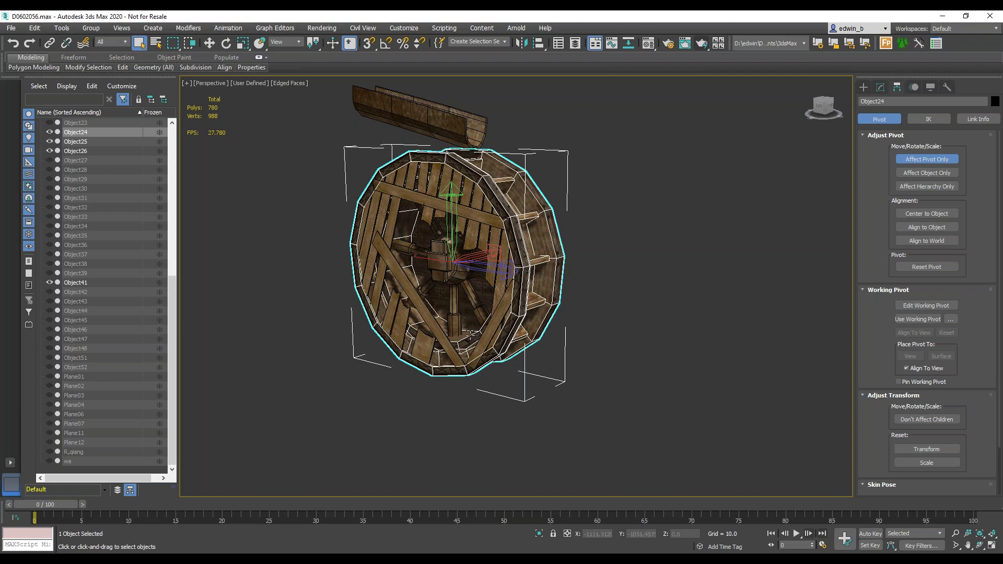
pyautogui.keyDown('alt'); pyautogui.moveTo(472, 298); pyautogui.dragTo(500, 289, button='middle'); pyautogui.keyUp('alt')
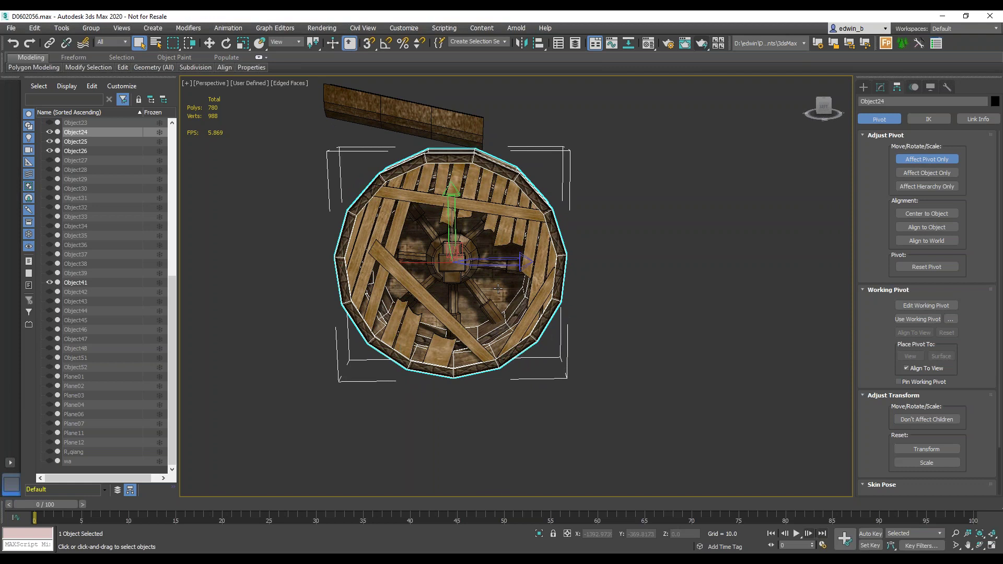
# Try rotating the pivot of the wheel body Object24, undoing and cancelling the attempts.
pyautogui.click(227, 46)
pyautogui.moveTo(505, 209); pyautogui.dragTo(575, 259)
pyautogui.hotkey('ctrl', 'z')
pyautogui.keyDown('alt'); pyautogui.moveTo(575, 258); pyautogui.dragTo(480, 245, button='middle'); pyautogui.keyUp('alt')
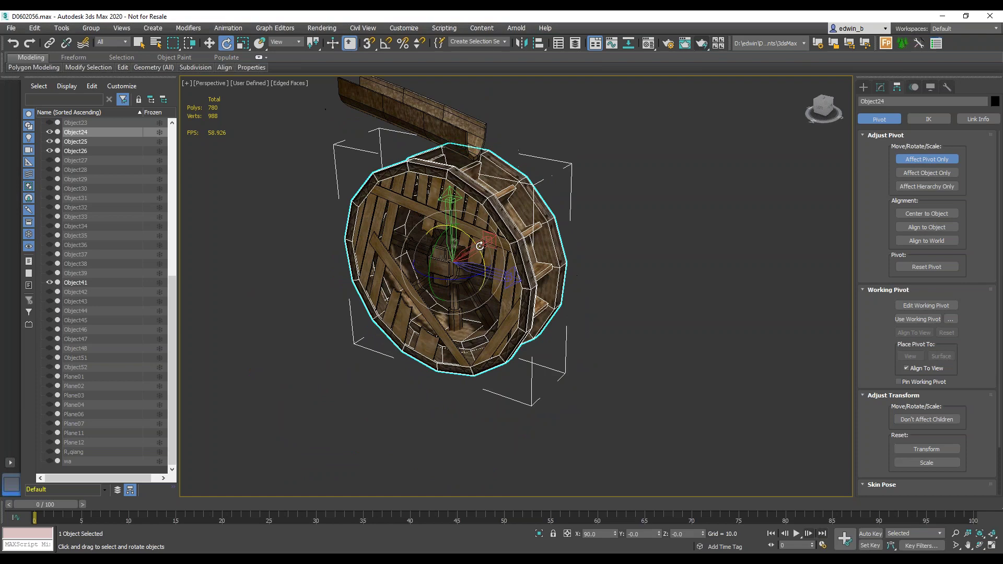
pyautogui.moveTo(468, 236); pyautogui.dragTo(439, 209)
pyautogui.rightClick(440, 210)
# Leave pivot-only editing and test rotating the wheel body Object24 about its X axis around the centered pivot.
pyautogui.click(928, 160)
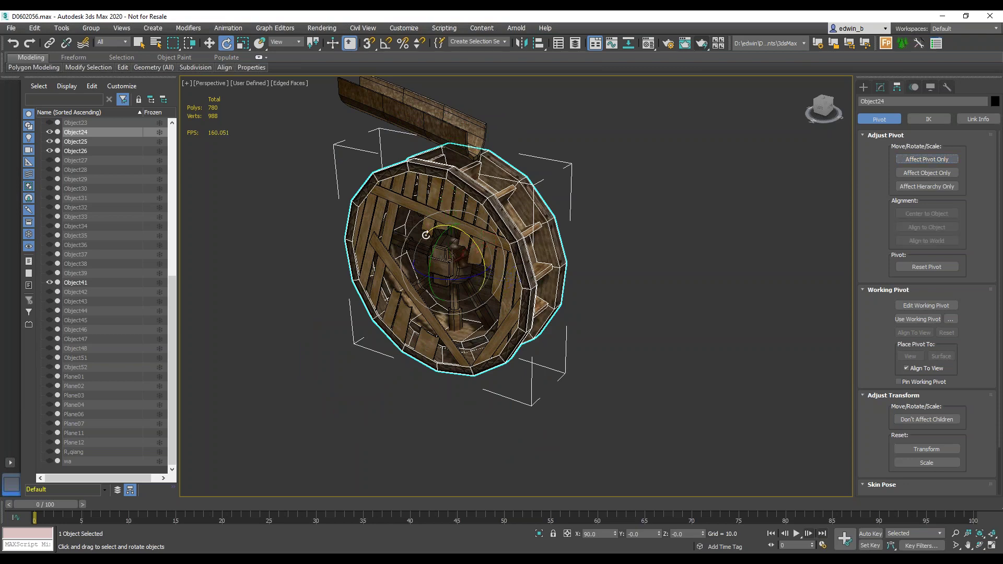
pyautogui.moveTo(462, 231); pyautogui.dragTo(449, 208)
pyautogui.moveTo(415, 159); pyautogui.dragTo(404, 420)
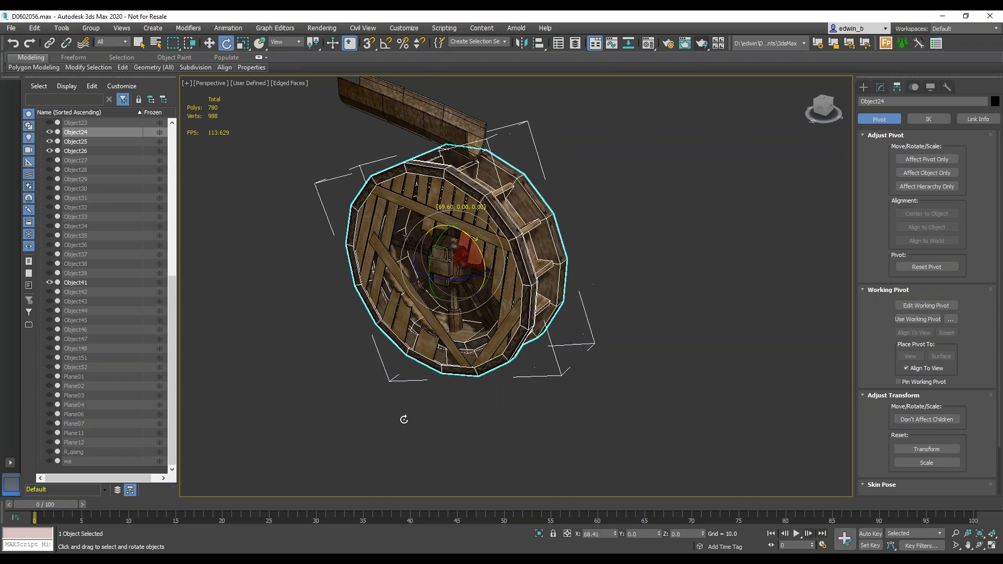
pyautogui.moveTo(439, 280); pyautogui.dragTo(454, 211)
# Select the wheel's plank cover Object41 and try rotating it about its own pivot, cancelling each attempt.
pyautogui.click(457, 195)
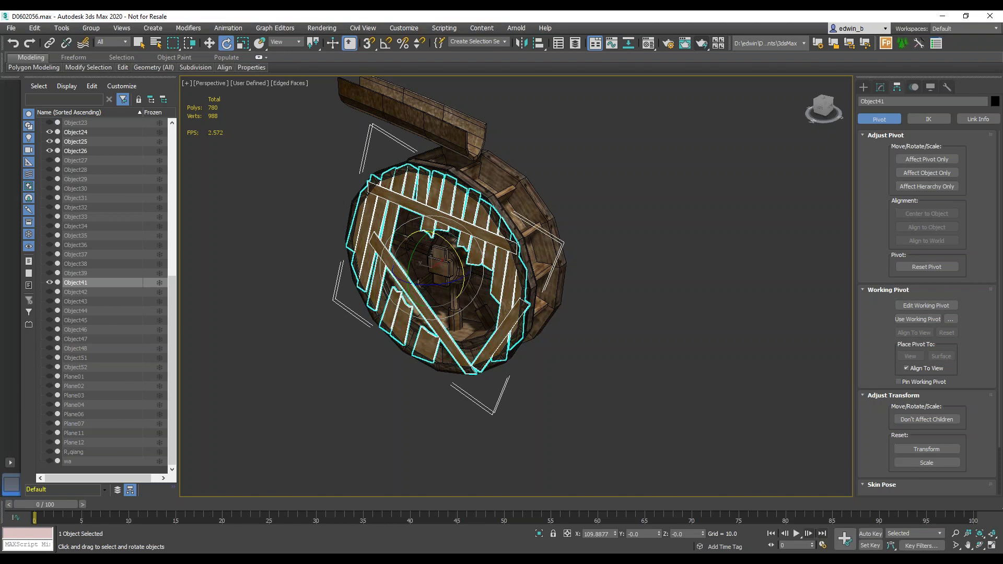
pyautogui.moveTo(447, 242); pyautogui.dragTo(480, 278)
pyautogui.rightClick(480, 277)
pyautogui.moveTo(450, 245); pyautogui.dragTo(471, 242)
pyautogui.rightClick(471, 242)
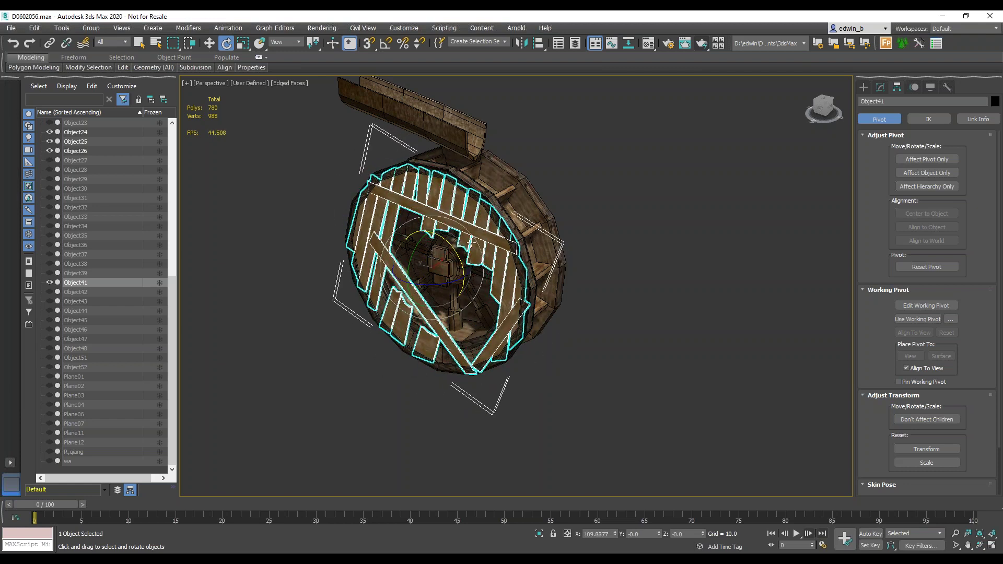
# Select the wheel's hub and spokes Object25 and examine where its pivot lies relative to the wheel.
pyautogui.click(442, 268)
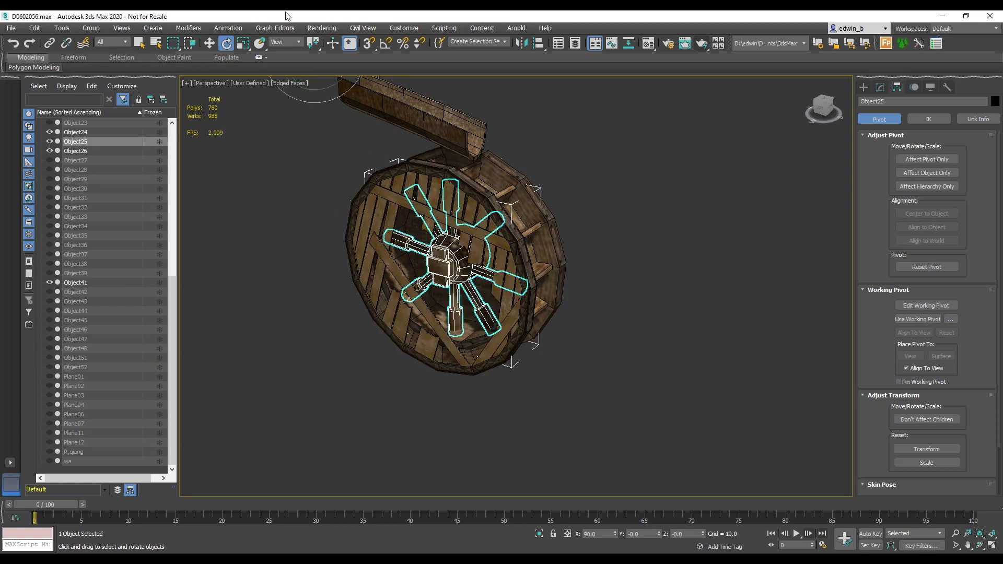
pyautogui.scroll(-3, 560, 253)
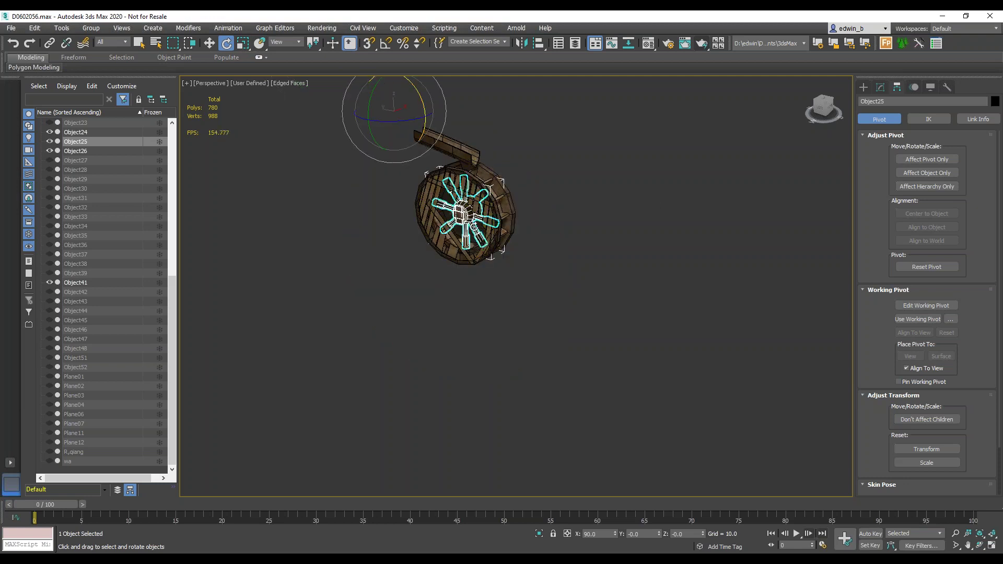
pyautogui.scroll(2, 476, 210)
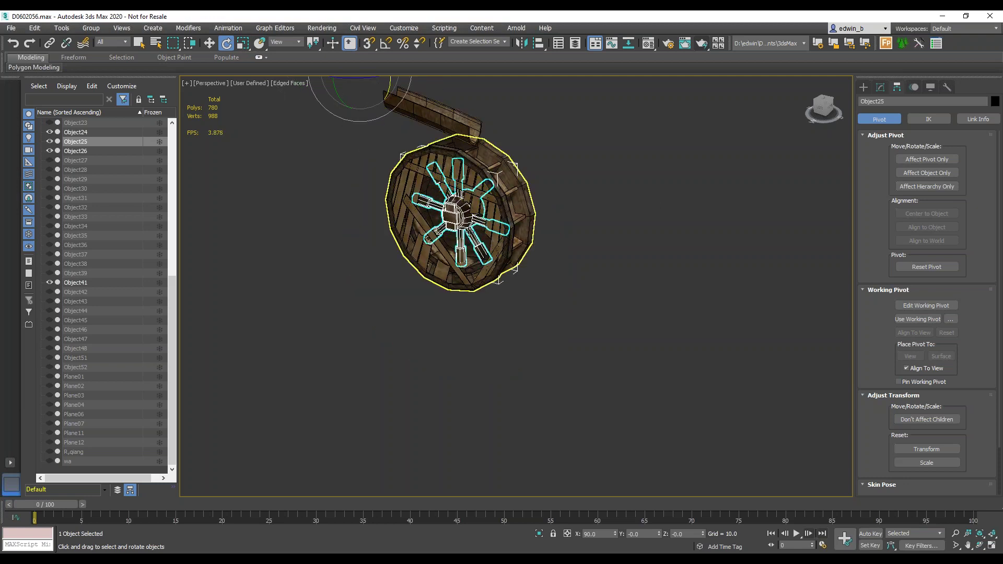
pyautogui.keyDown('alt'); pyautogui.moveTo(460, 227); pyautogui.dragTo(504, 264, button='middle'); pyautogui.keyUp('alt')
pyautogui.keyDown('alt'); pyautogui.moveTo(464, 312); pyautogui.dragTo(413, 319, button='middle'); pyautogui.keyUp('alt')
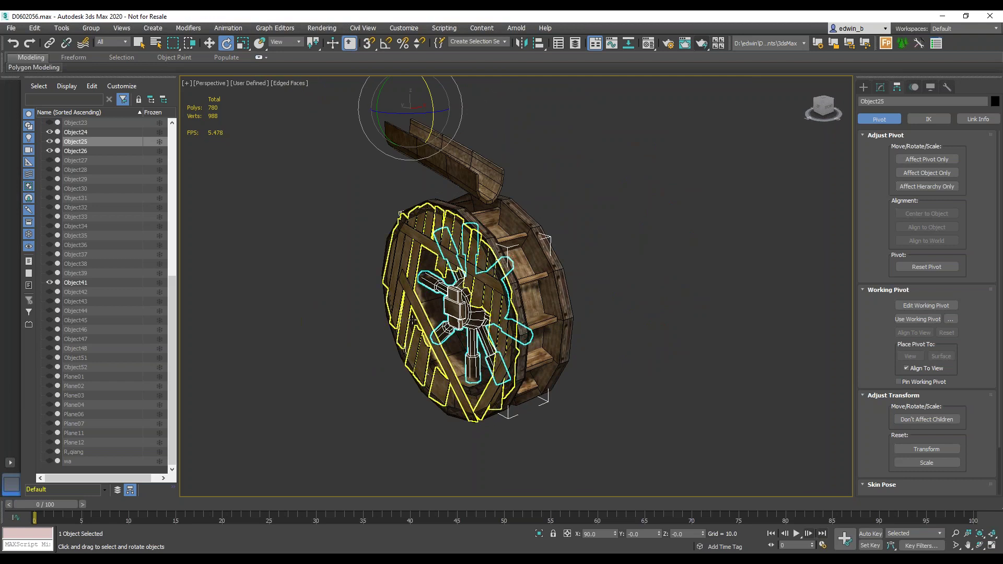
# Open the recent scene step1.max without saving the current changes and adopt the file's unit scale.
pyautogui.click(11, 27)
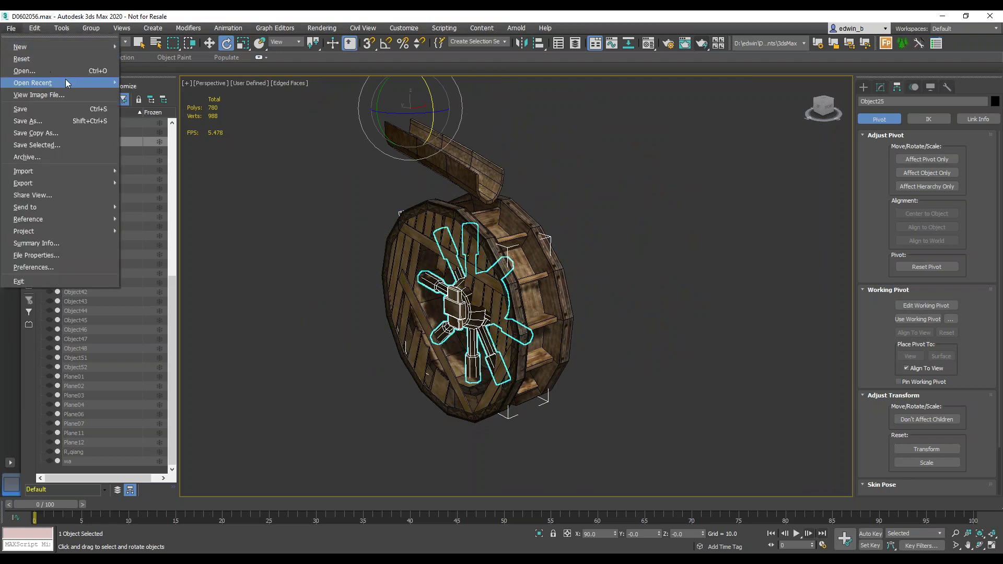
pyautogui.moveTo(67, 83)
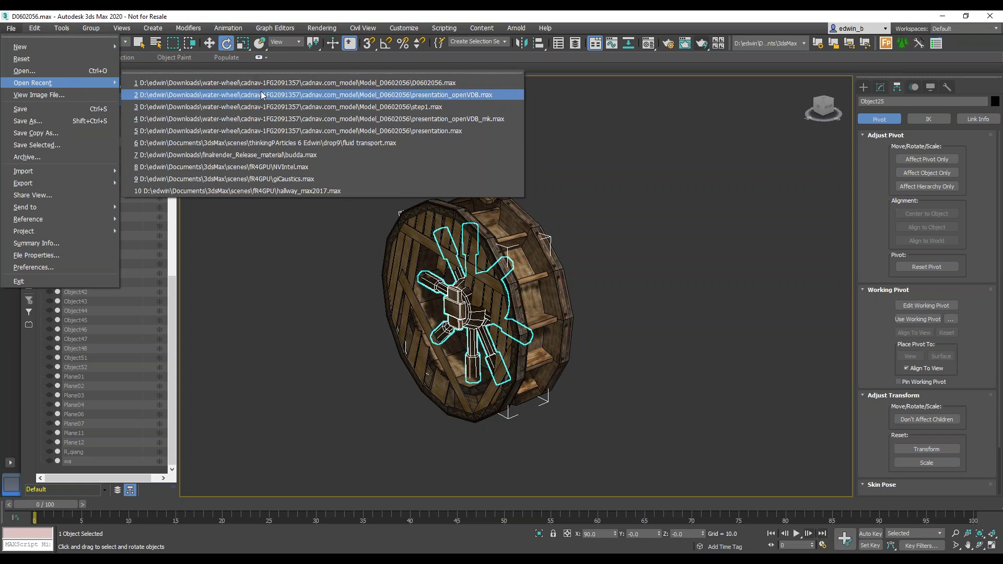
pyautogui.click(314, 107)
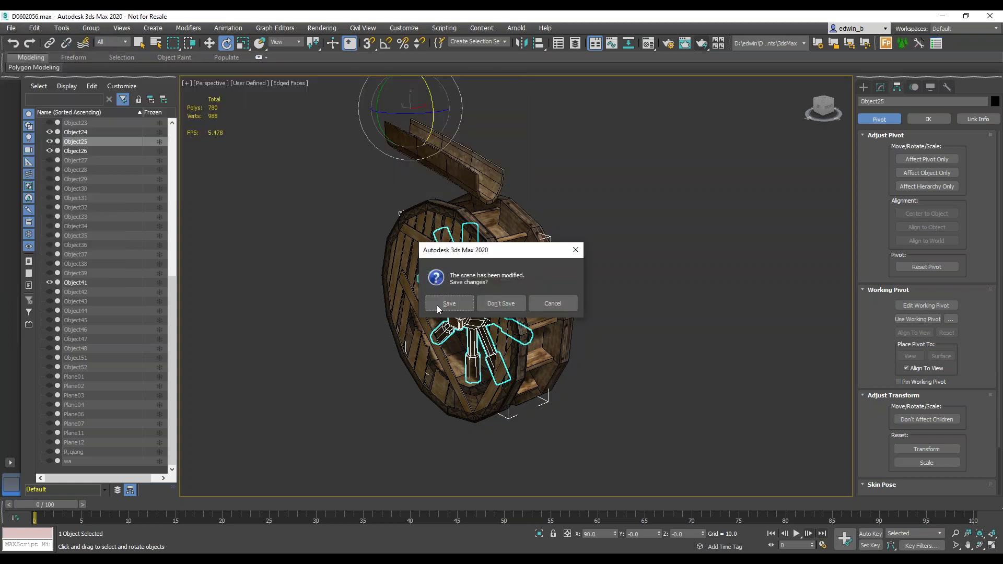
pyautogui.click(500, 305)
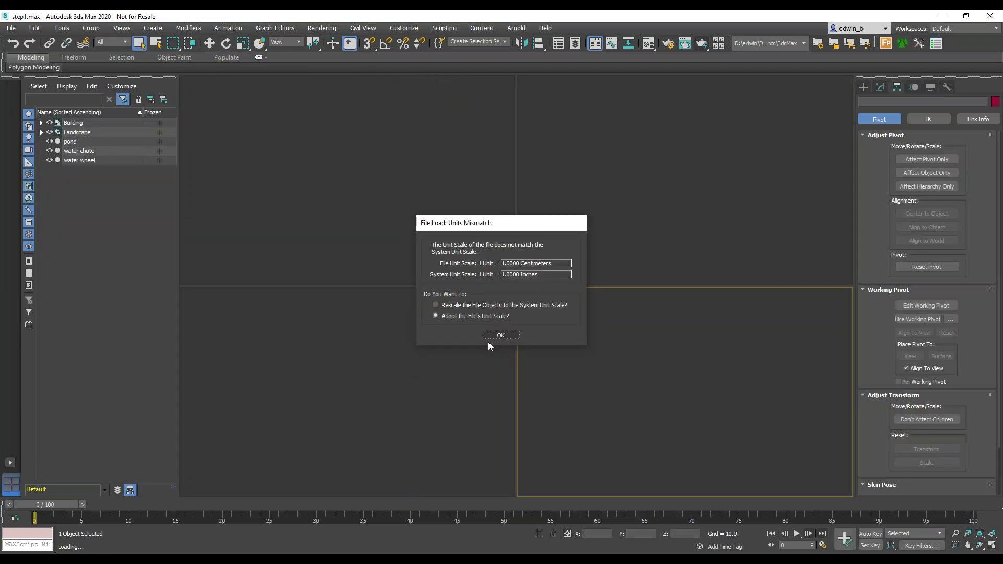
pyautogui.click(502, 335)
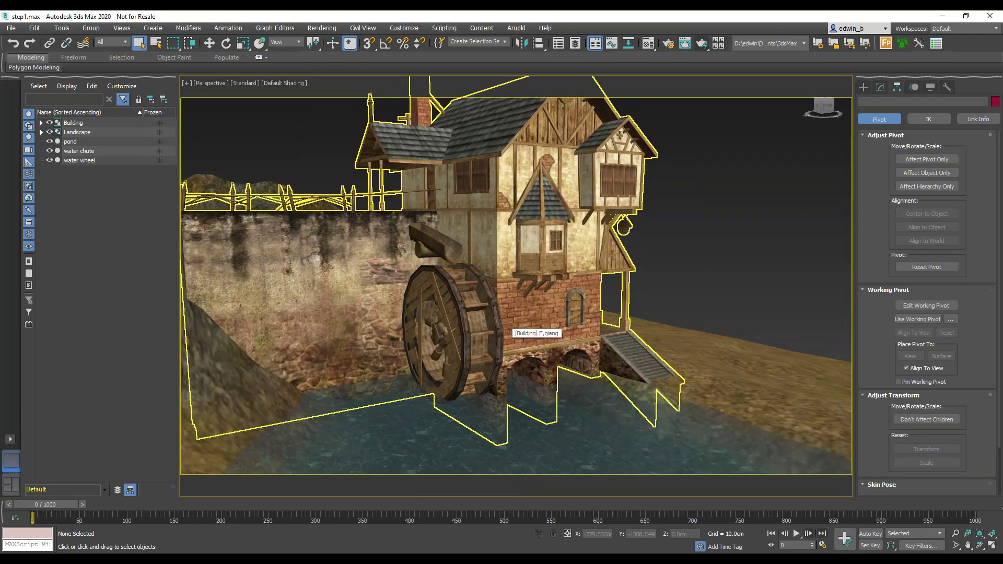
# View the water wheel house from a different angle and inspect the objects contained in the Building group.
pyautogui.keyDown('alt'); pyautogui.moveTo(428, 355); pyautogui.dragTo(517, 337, button='middle'); pyautogui.keyUp('alt')
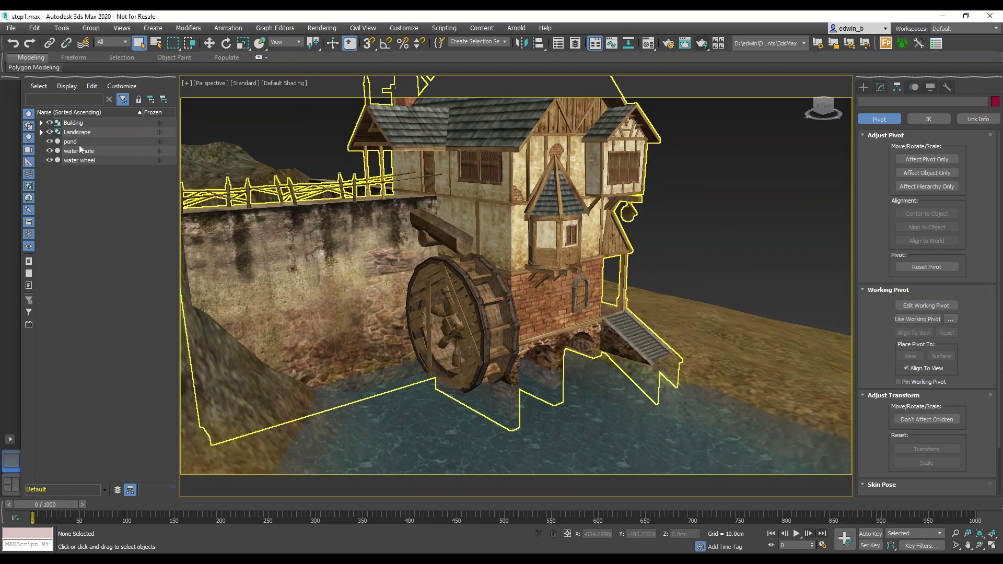
pyautogui.click(41, 123)
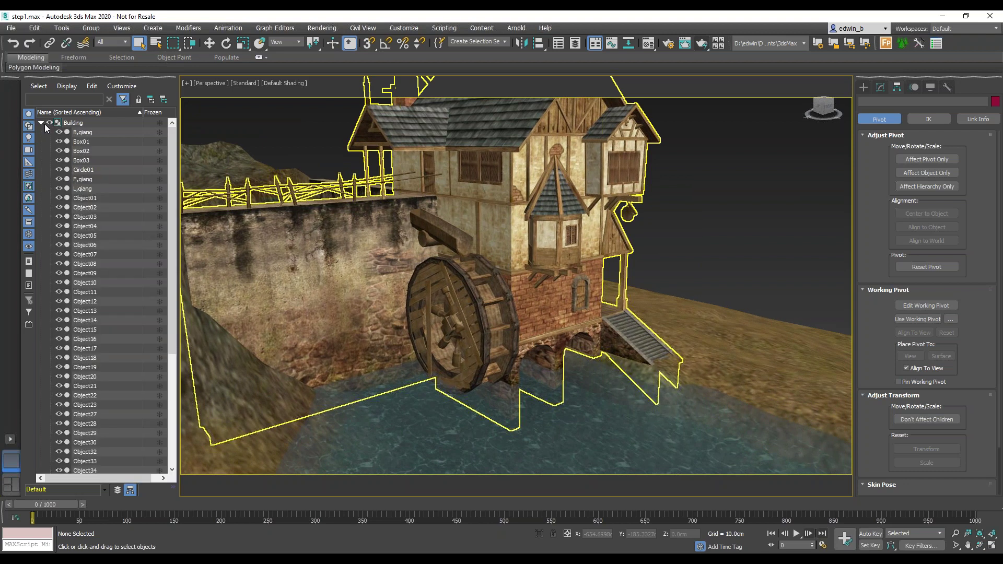
pyautogui.click(42, 123)
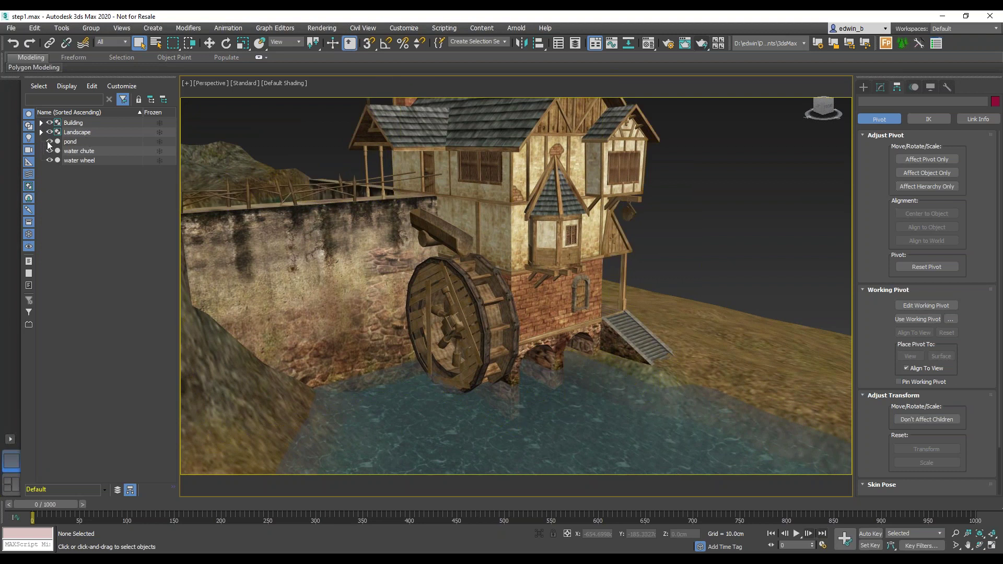
# Toggle the visibility of the pond object and leave it hidden.
pyautogui.click(49, 141)
pyautogui.doubleClick(50, 141)
pyautogui.click(52, 141)
pyautogui.click(51, 141)
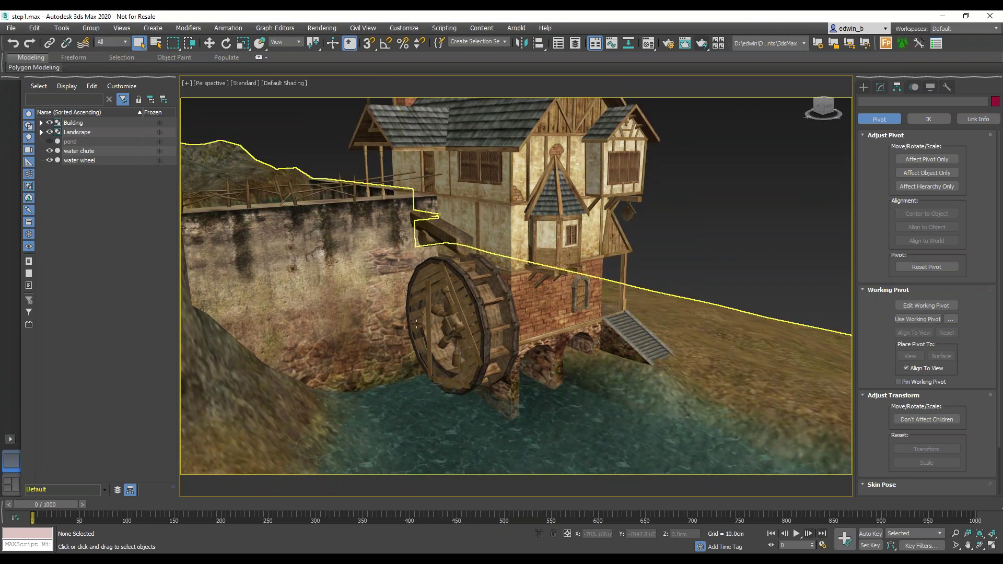
# Hide the Landscape and Building groups, keeping the water chute and water wheel visible, and collapse both groups in the object list.
pyautogui.doubleClick(79, 132)
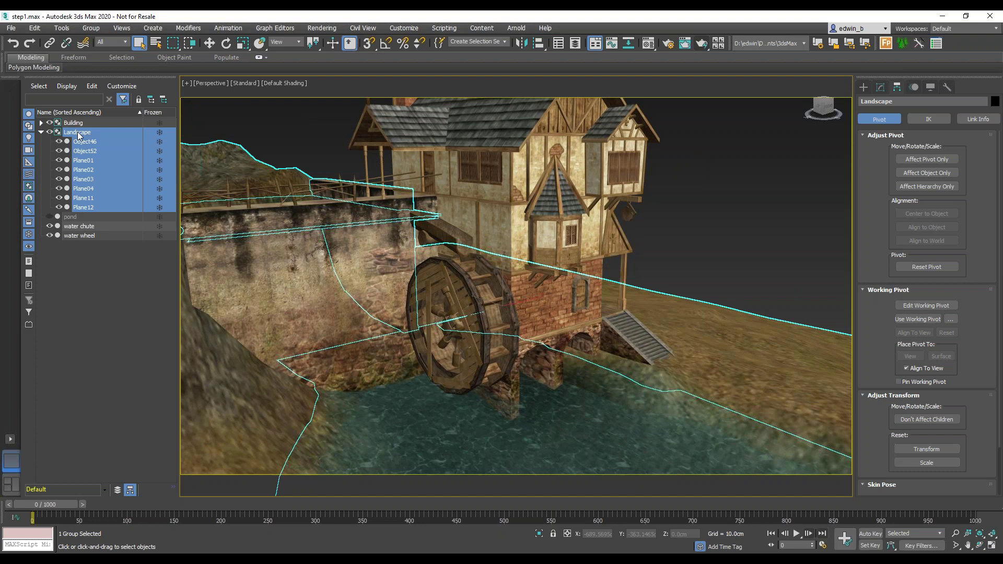
pyautogui.click(51, 132)
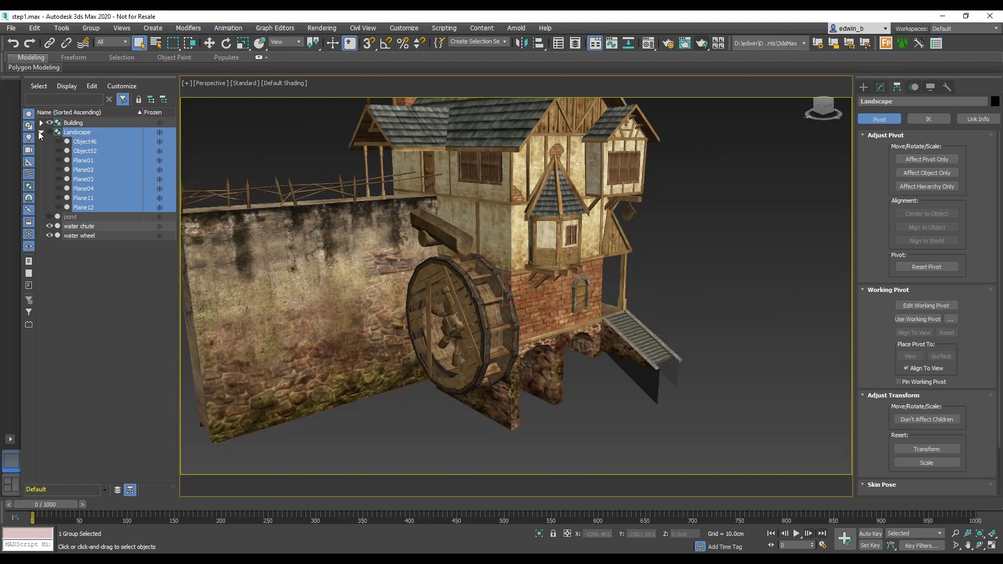
pyautogui.click(41, 131)
pyautogui.click(84, 123)
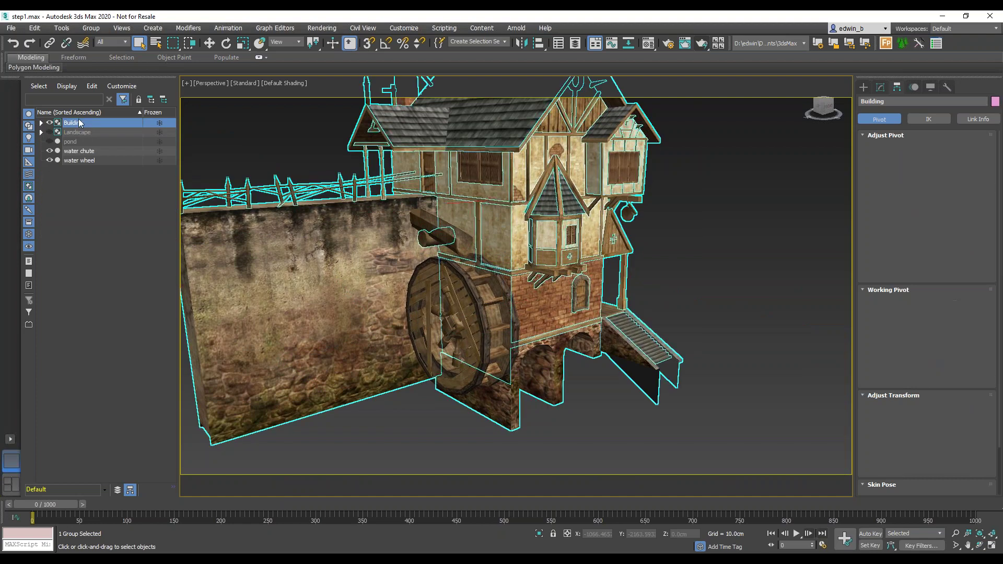
pyautogui.click(50, 123)
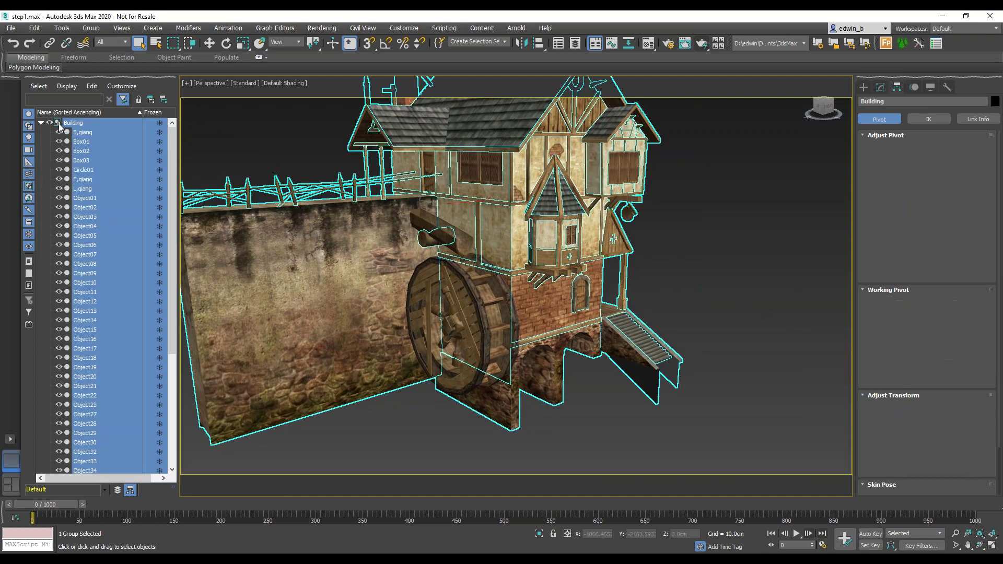
pyautogui.click(42, 123)
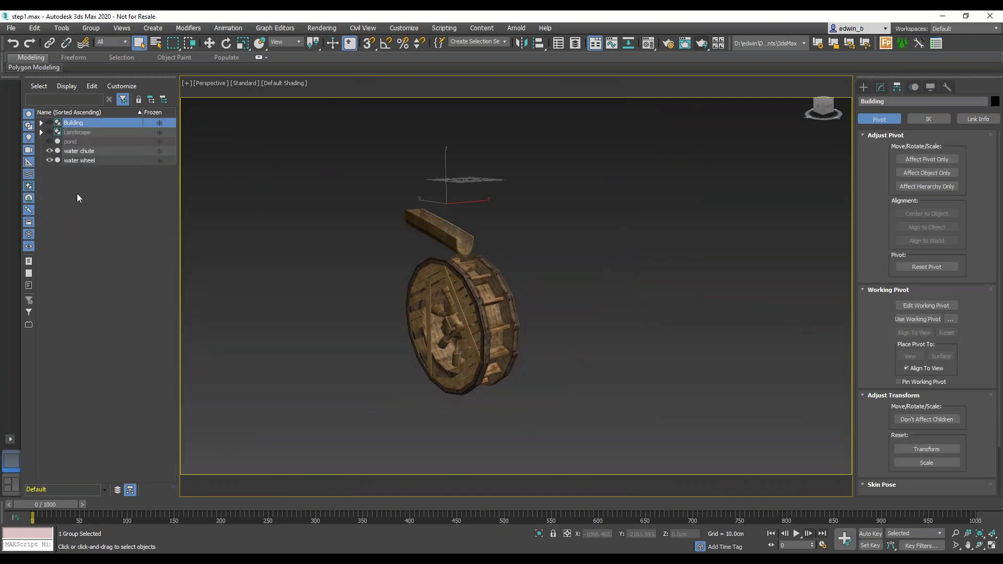
# Examine the water wheel and the chute above it from several angles in the perspective view.
pyautogui.scroll(2, 503, 312)
pyautogui.keyDown('alt'); pyautogui.moveTo(587, 327); pyautogui.dragTo(600, 312, button='middle'); pyautogui.keyUp('alt')
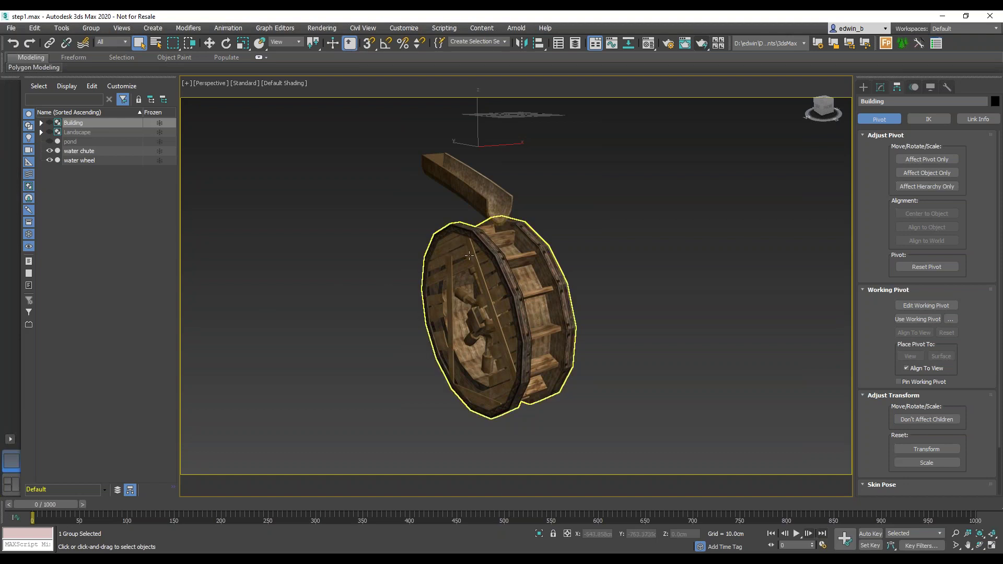
pyautogui.moveTo(479, 274)
pyautogui.keyDown('alt'); pyautogui.mouseDown(button='middle')
pyautogui.moveTo(460, 275)
pyautogui.moveTo(489, 273)
pyautogui.mouseUp(button='middle'); pyautogui.keyUp('alt')
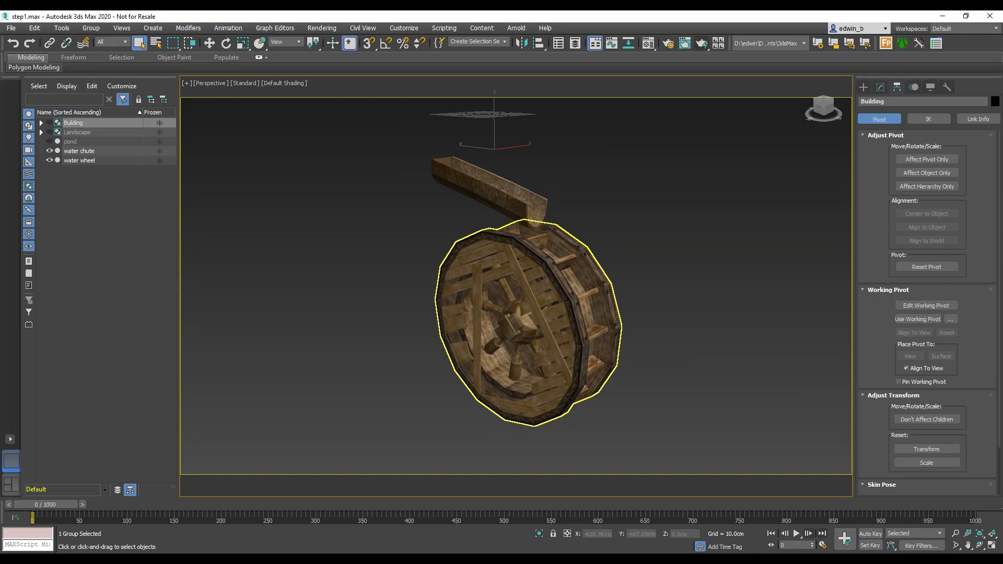
pyautogui.moveTo(401, 337)
pyautogui.keyDown('alt'); pyautogui.mouseDown(button='middle')
pyautogui.moveTo(381, 331)
pyautogui.moveTo(393, 321)
pyautogui.mouseUp(button='middle'); pyautogui.keyUp('alt')
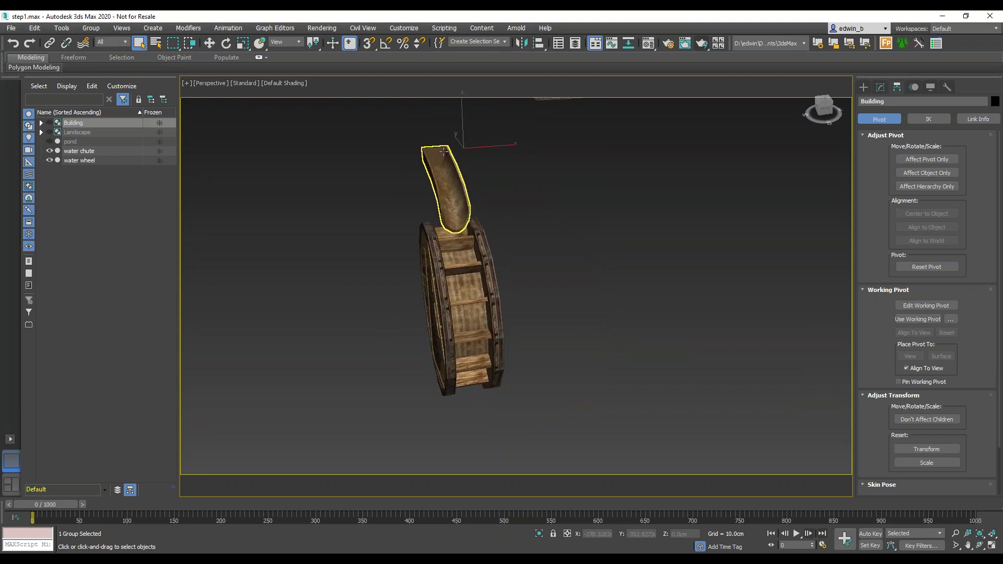
pyautogui.keyDown('alt'); pyautogui.moveTo(441, 335); pyautogui.dragTo(443, 331, button='middle'); pyautogui.keyUp('alt')
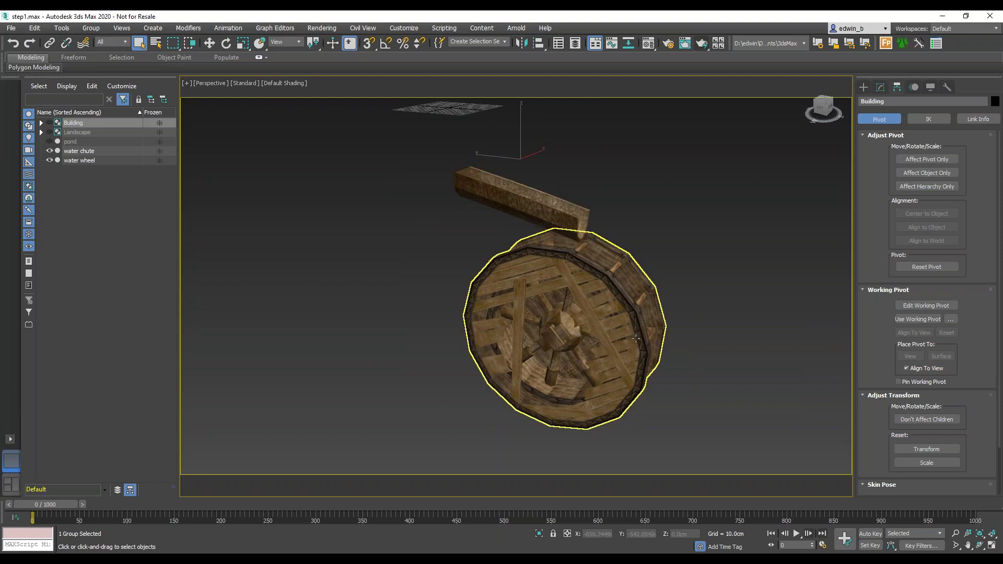
pyautogui.keyDown('alt'); pyautogui.moveTo(600, 348); pyautogui.dragTo(548, 343, button='middle'); pyautogui.keyUp('alt')
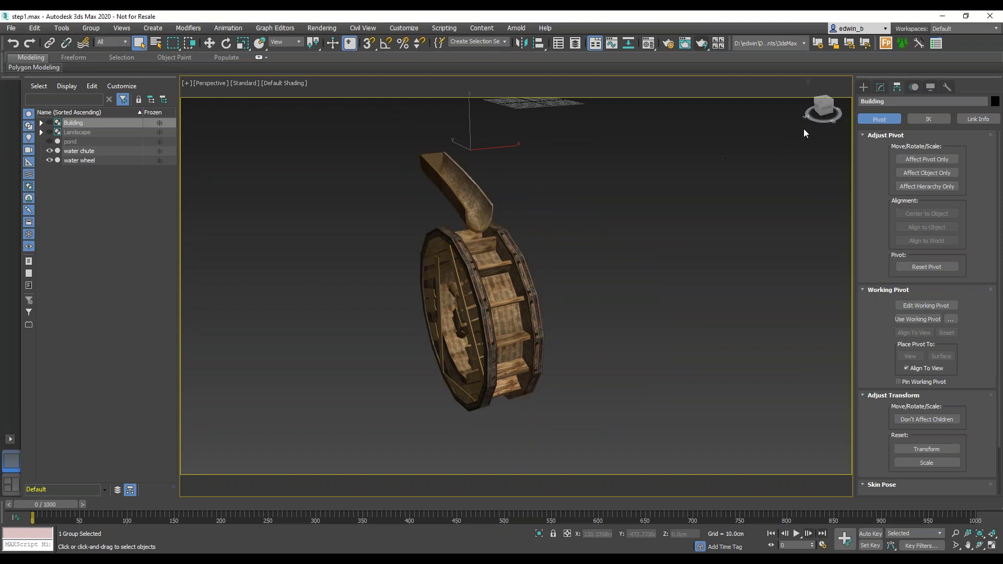
# Start the Dummy helper tool and switch to the four-viewport layout.
pyautogui.click(864, 87)
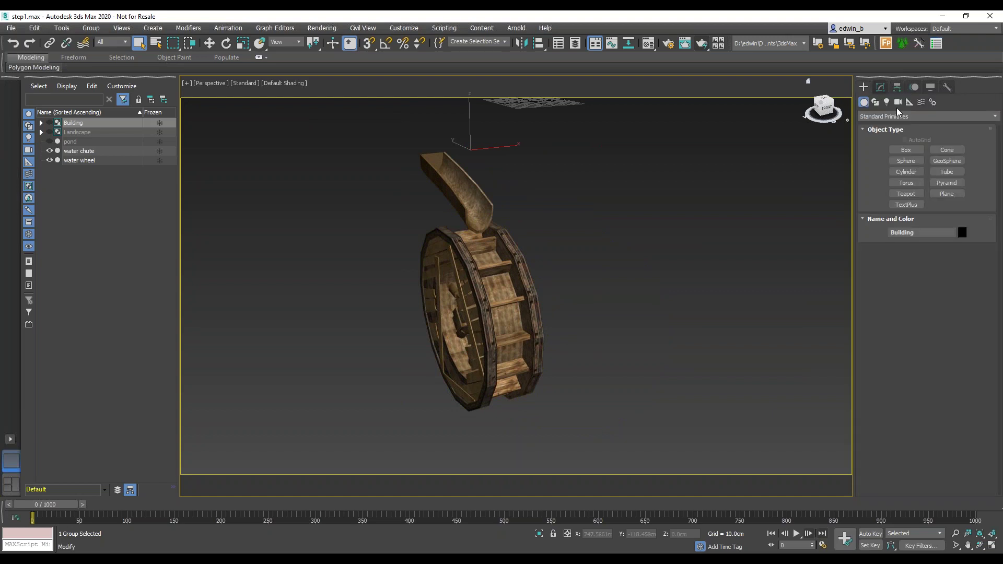
pyautogui.click(910, 102)
pyautogui.click(907, 150)
pyautogui.click(992, 545)
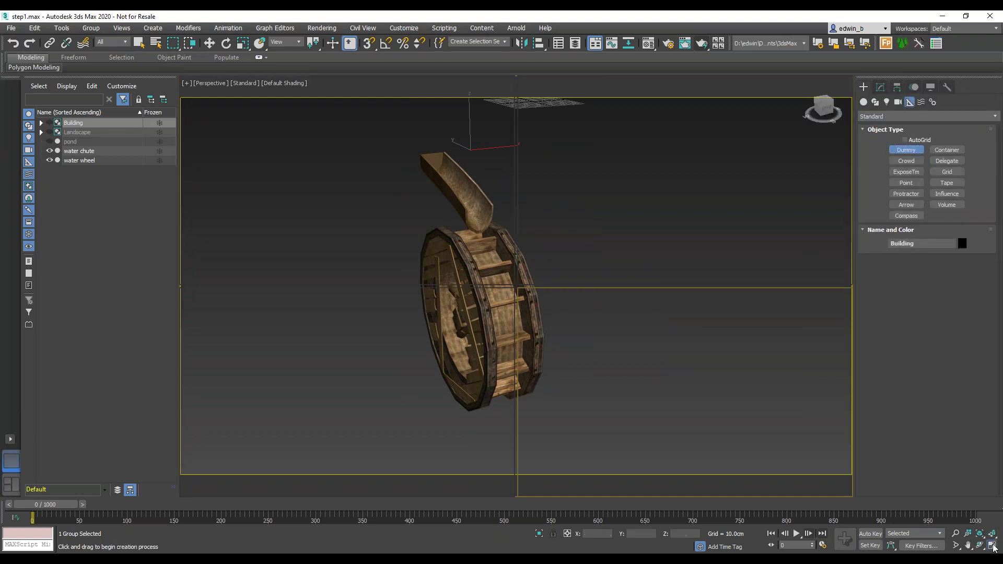
pyautogui.moveTo(690, 229); pyautogui.dragTo(691, 230)
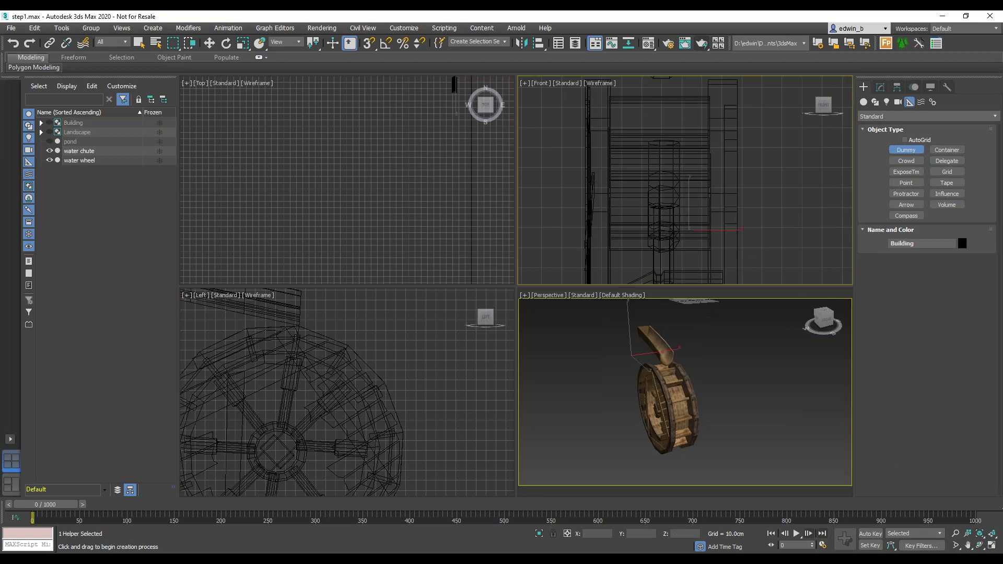
pyautogui.click(13, 43)
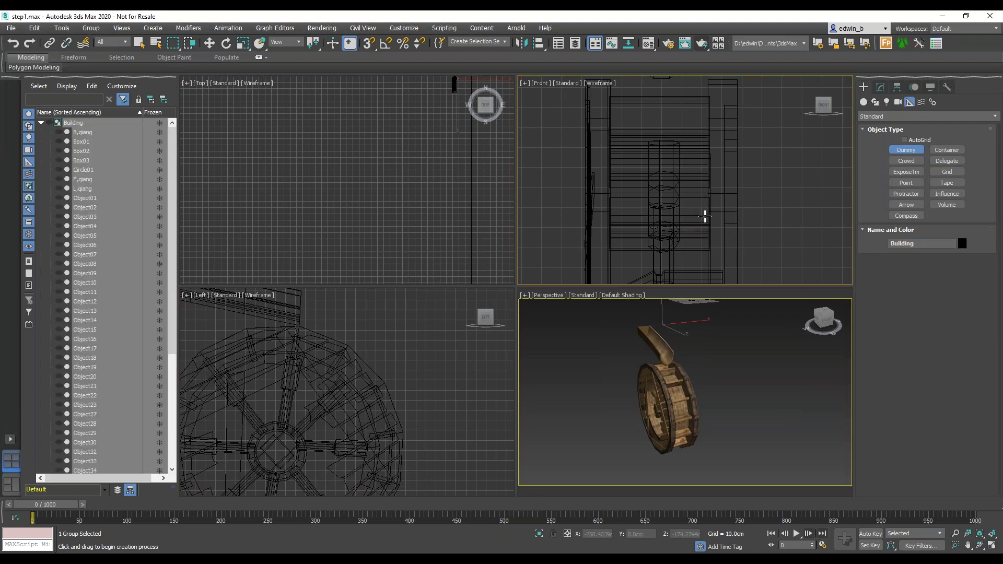
pyautogui.scroll(-3, 705, 217)
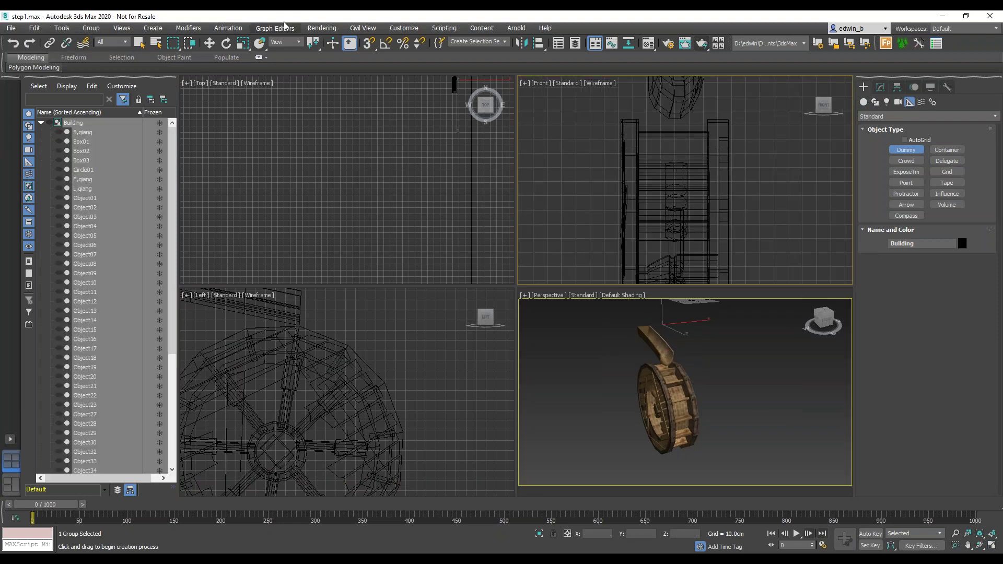
pyautogui.click(208, 44)
pyautogui.click(41, 123)
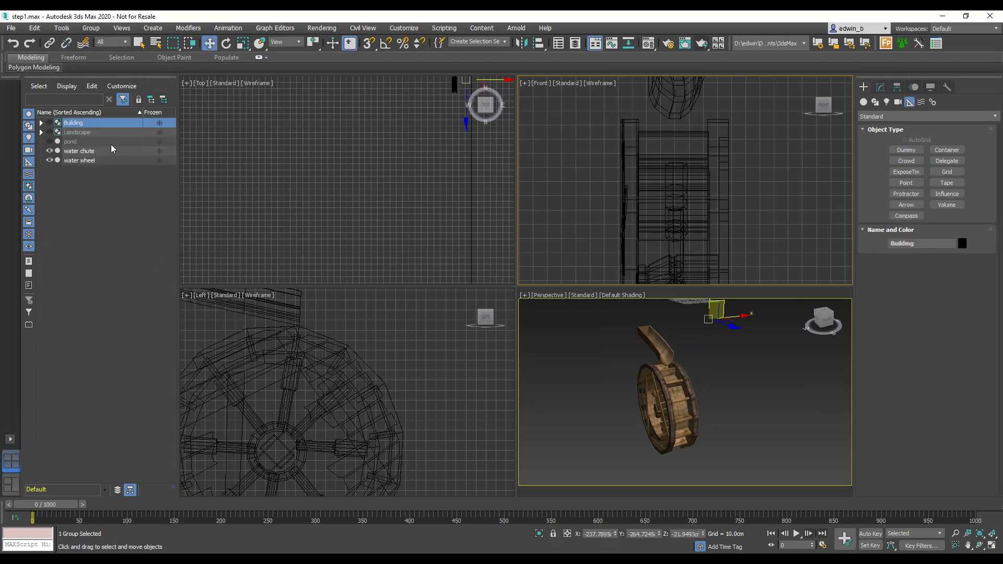
# Create a small Dummy helper over the upper end of the water chute in the Top view, with the wheel framed in all viewports.
pyautogui.click(720, 180)
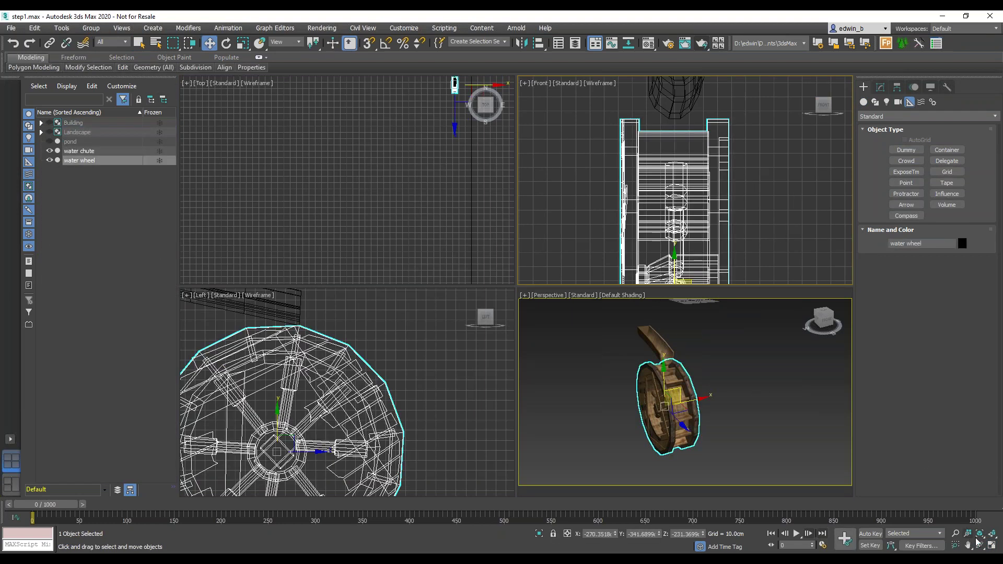
pyautogui.click(992, 547)
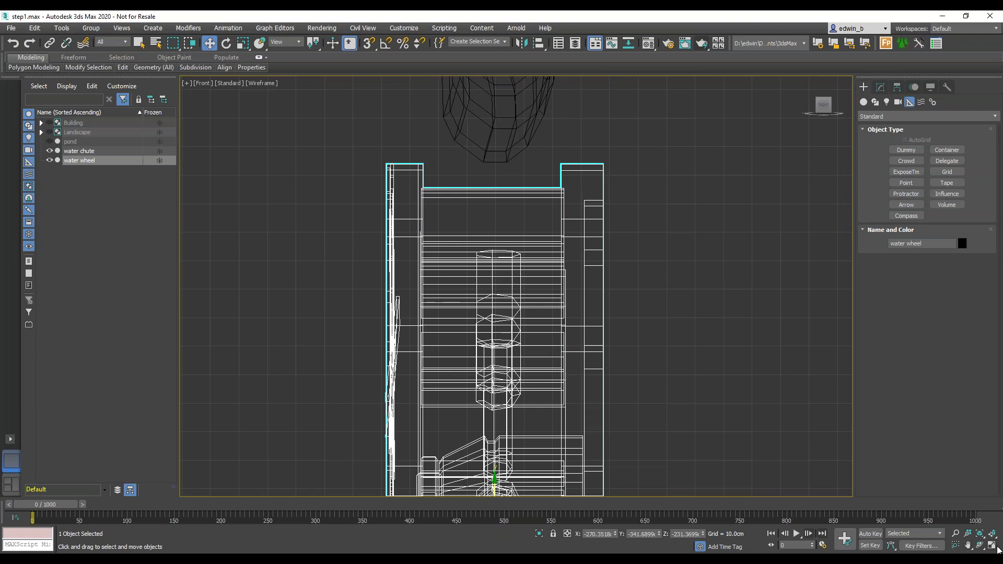
pyautogui.click(992, 545)
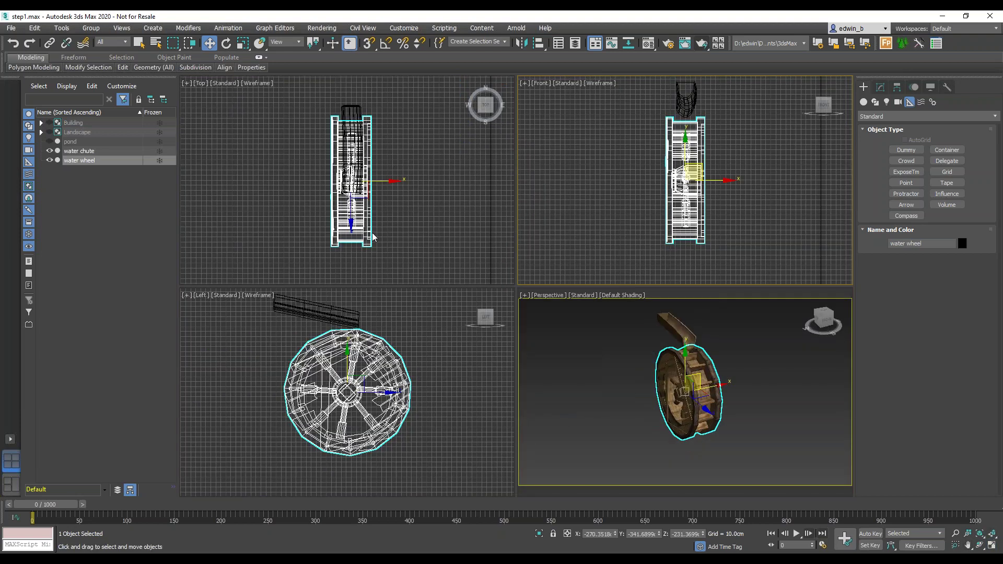
pyautogui.moveTo(322, 334); pyautogui.dragTo(325, 361, button='middle')
pyautogui.click(773, 148)
pyautogui.moveTo(731, 117); pyautogui.dragTo(733, 162, button='middle')
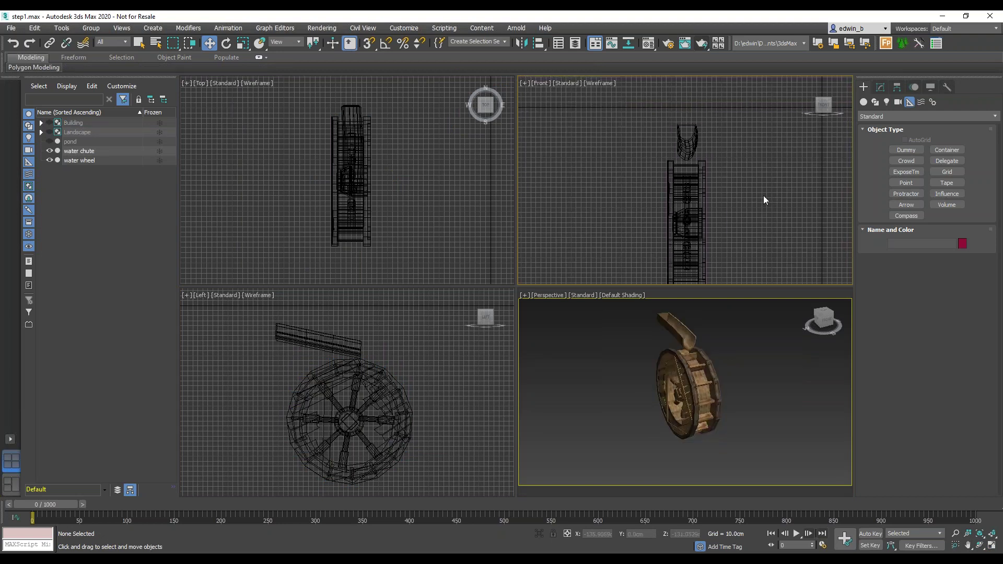
pyautogui.click(906, 150)
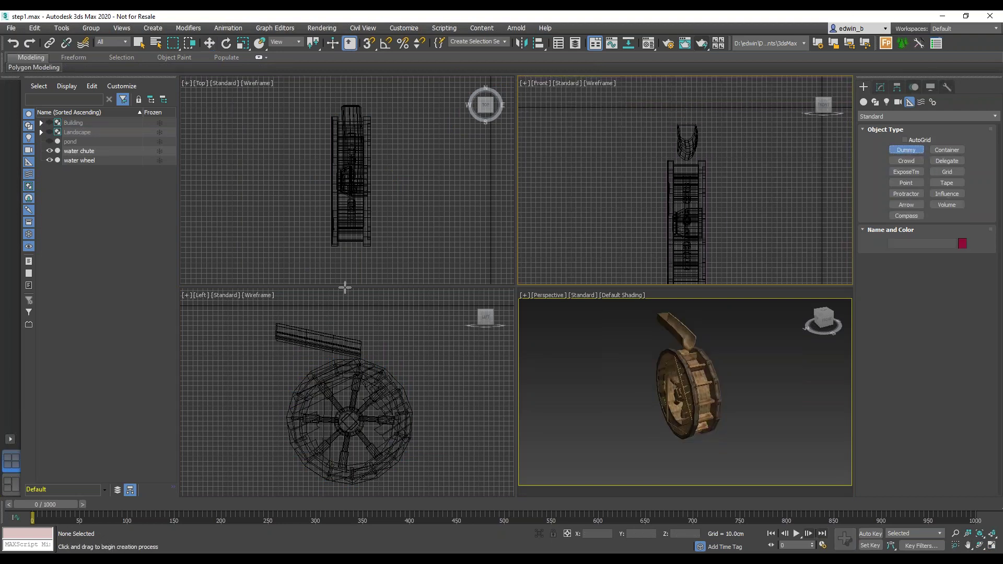
pyautogui.moveTo(351, 112)
pyautogui.mouseDown()
pyautogui.moveTo(364, 106)
pyautogui.moveTo(358, 118)
pyautogui.mouseUp()
# Lower the dummy into the upper end of the chute in the Left view and rotate it to match the chute's slope.
pyautogui.press('w')
pyautogui.scroll(3, 265, 308)
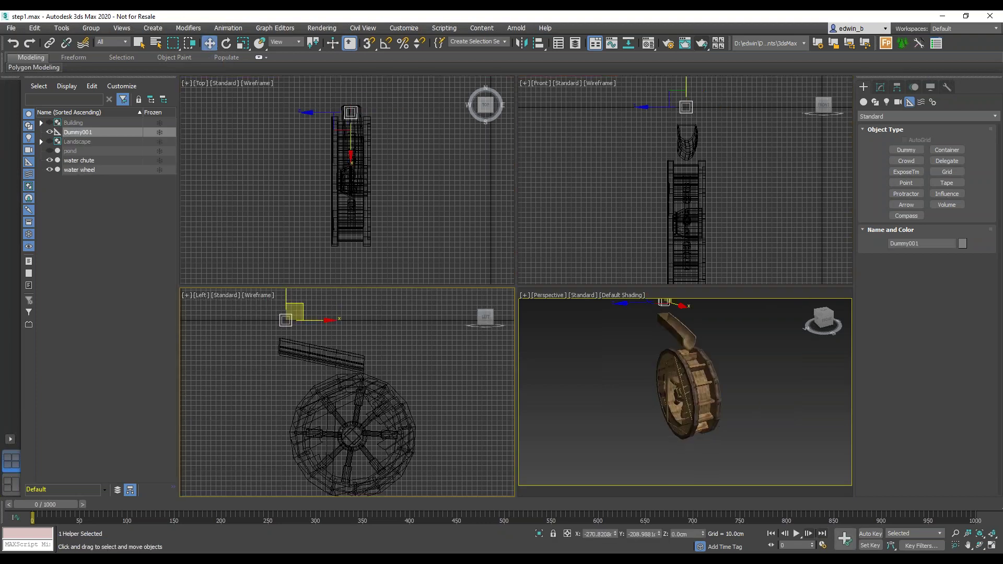
pyautogui.moveTo(277, 294); pyautogui.dragTo(275, 330)
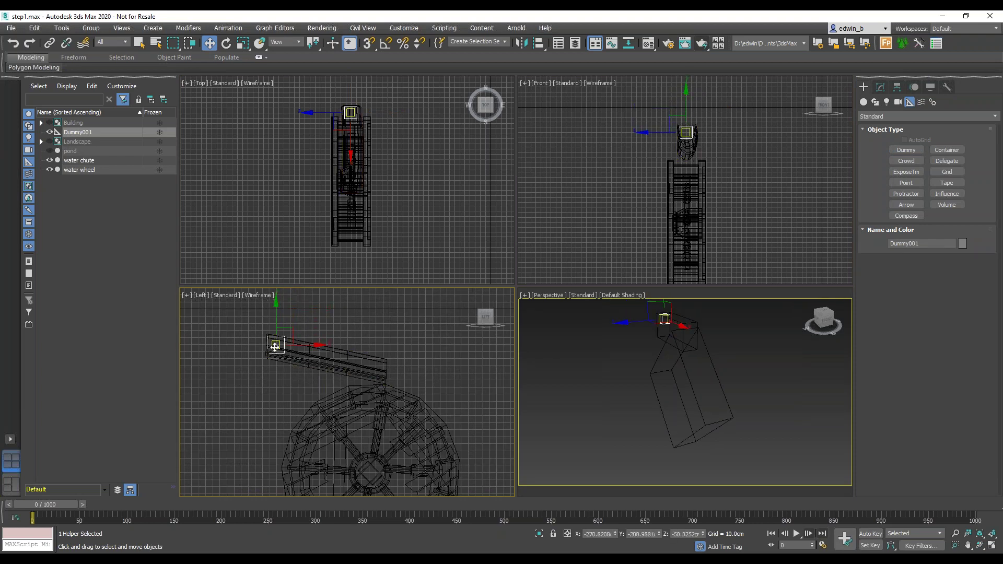
pyautogui.scroll(5, 277, 335)
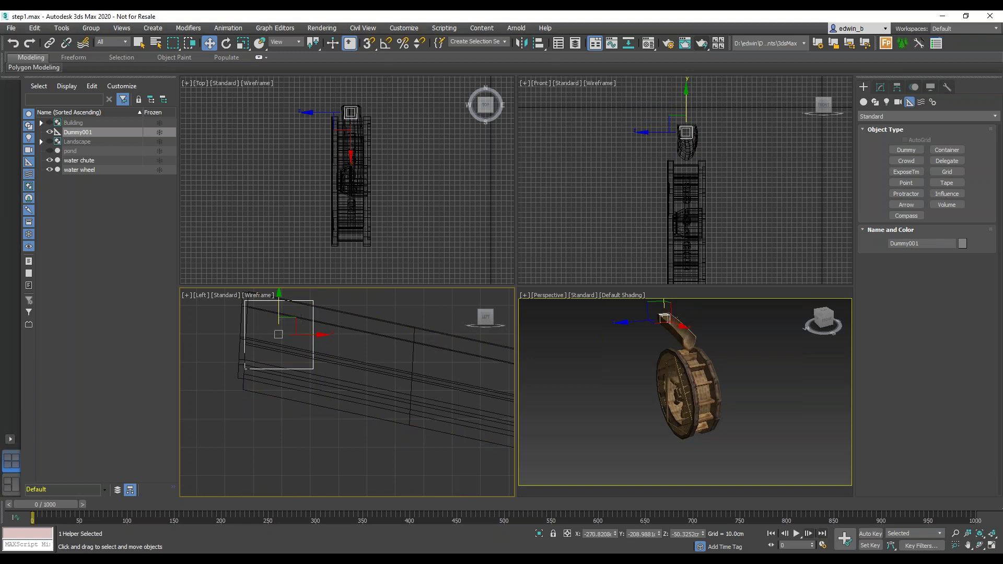
pyautogui.moveTo(279, 313); pyautogui.dragTo(280, 315)
pyautogui.click(226, 43)
pyautogui.moveTo(311, 317); pyautogui.dragTo(320, 323)
pyautogui.click(242, 418)
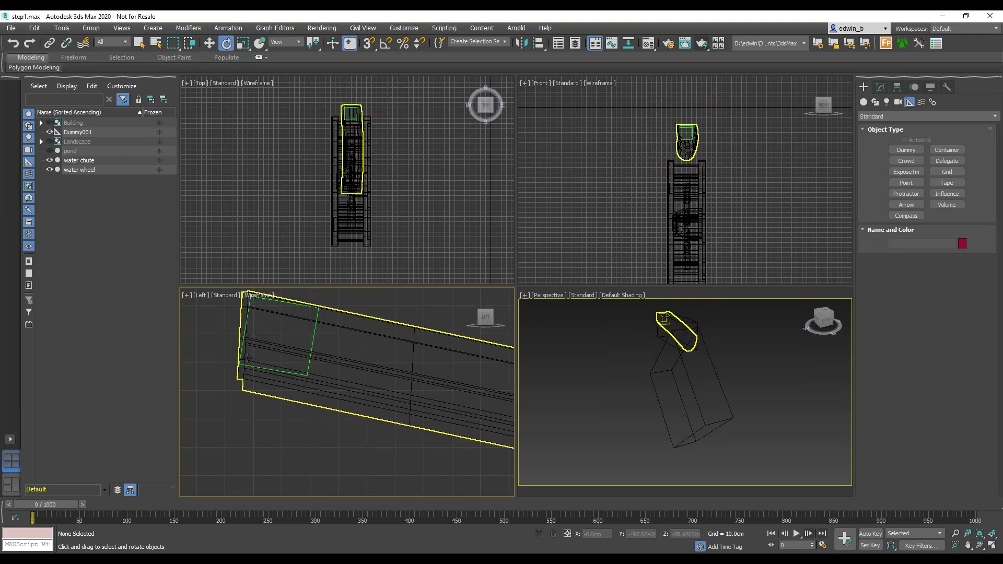
# Nudge the dummy slightly along the chute towards the wheel in the Left view and deselect it.
pyautogui.scroll(-2, 415, 397)
pyautogui.moveTo(450, 399); pyautogui.dragTo(340, 395, button='middle')
pyautogui.scroll(-2, 340, 394)
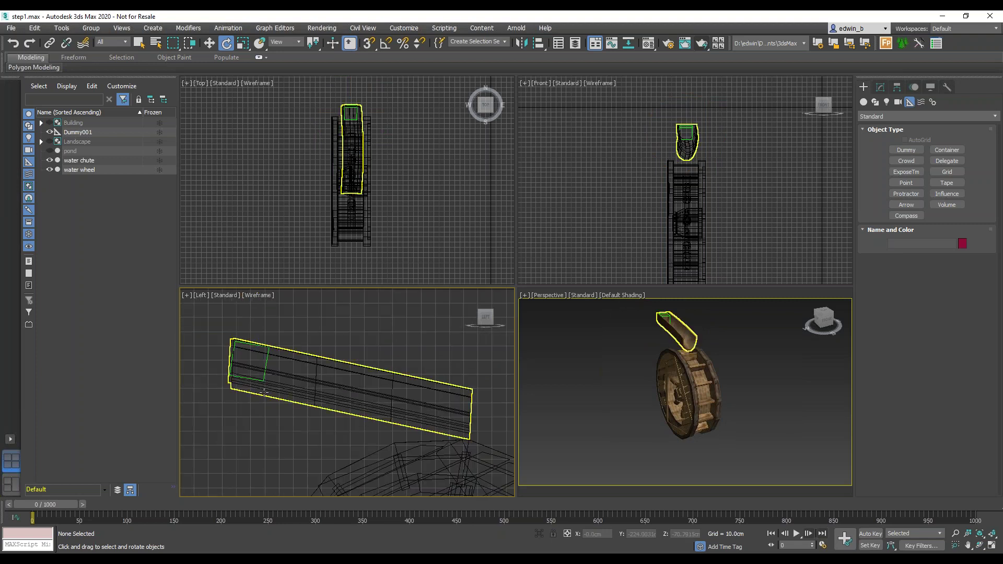
pyautogui.click(207, 43)
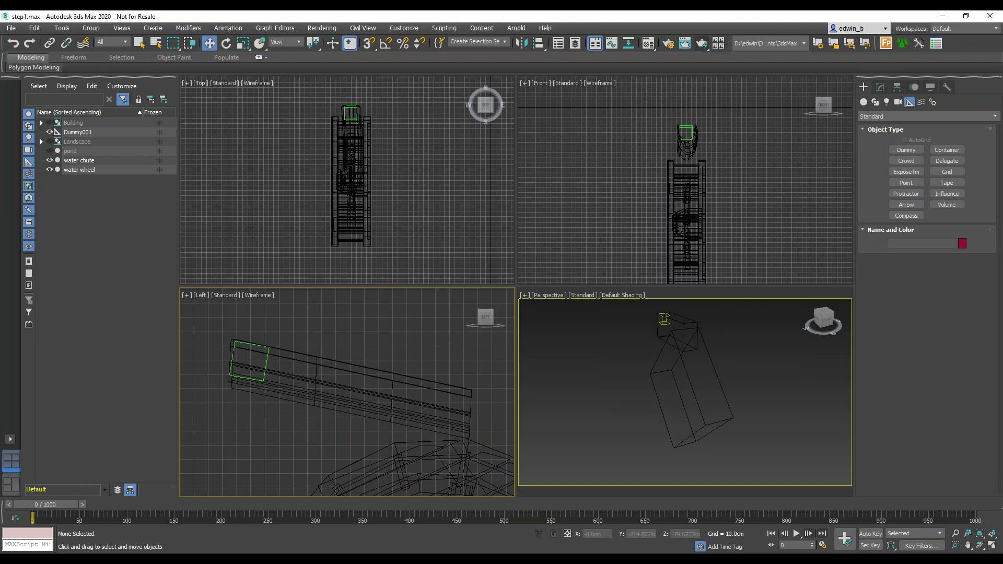
pyautogui.click(267, 360)
pyautogui.moveTo(271, 361); pyautogui.dragTo(274, 361)
pyautogui.click(333, 332)
# Maximize the perspective view and inspect the dummy's placement inside the chute from several angles.
pyautogui.click(609, 347)
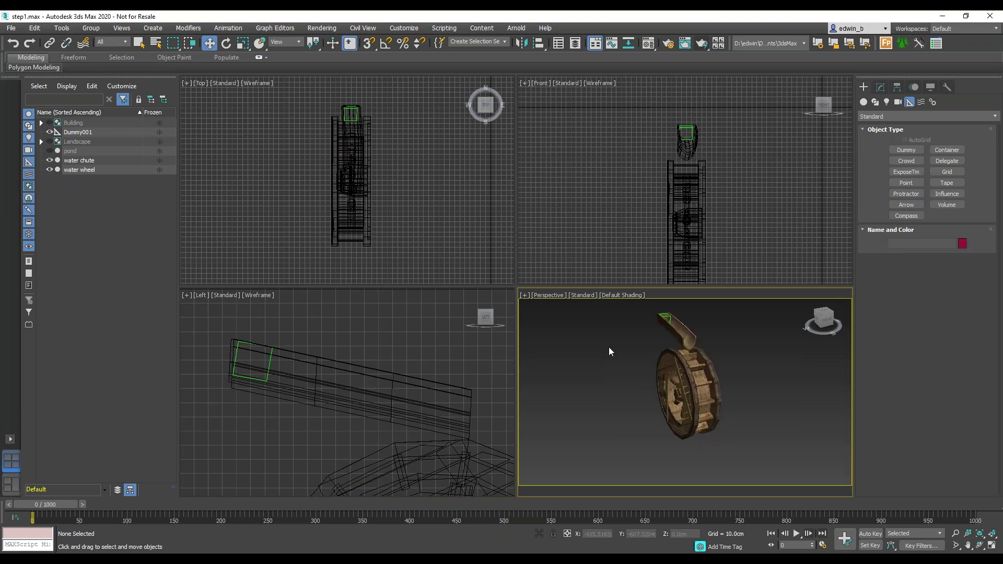
pyautogui.click(991, 547)
pyautogui.keyDown('alt'); pyautogui.moveTo(627, 290); pyautogui.dragTo(591, 287, button='middle'); pyautogui.keyUp('alt')
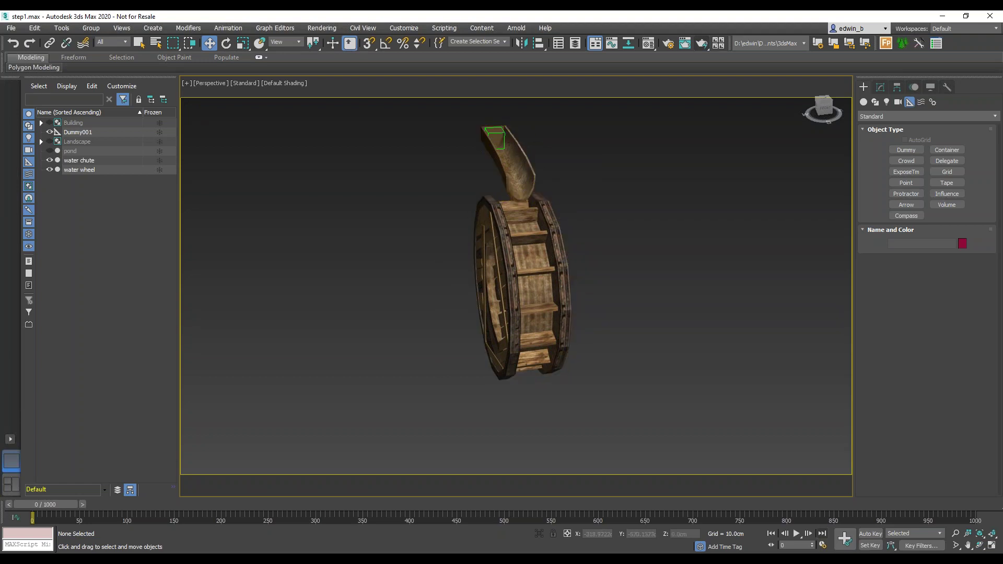
pyautogui.moveTo(501, 341)
pyautogui.keyDown('alt'); pyautogui.mouseDown(button='middle')
pyautogui.moveTo(554, 344)
pyautogui.moveTo(466, 344)
pyautogui.moveTo(517, 340)
pyautogui.moveTo(499, 337)
pyautogui.mouseUp(button='middle'); pyautogui.keyUp('alt')
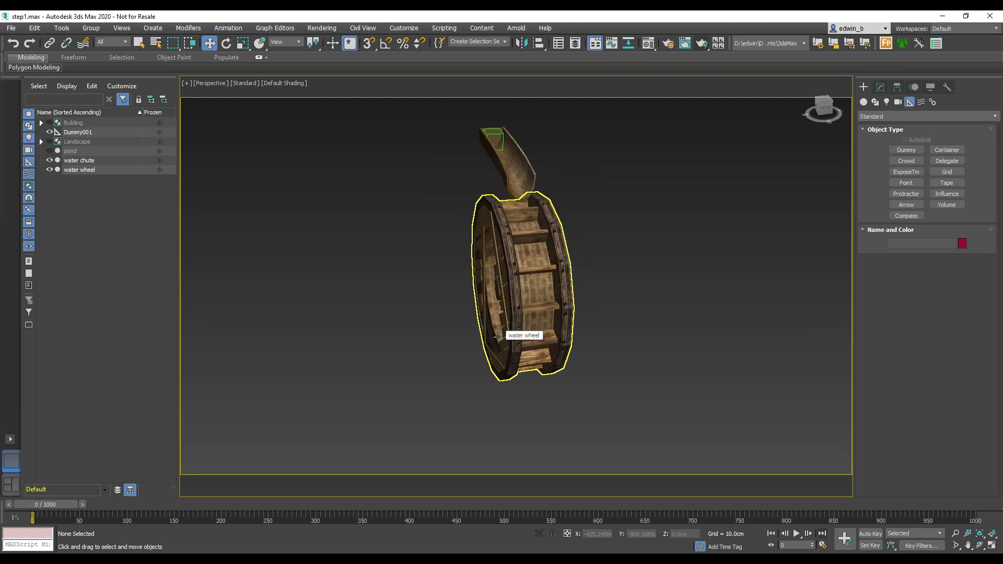
pyautogui.keyDown('alt'); pyautogui.moveTo(499, 338); pyautogui.dragTo(502, 298, button='middle'); pyautogui.keyUp('alt')
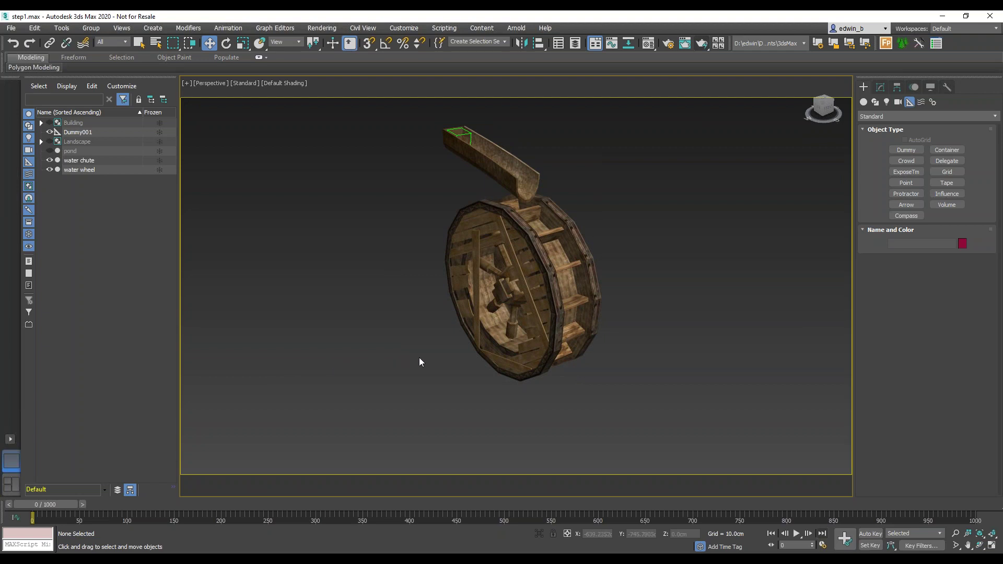
pyautogui.keyDown('alt'); pyautogui.moveTo(428, 353); pyautogui.dragTo(420, 353, button='middle'); pyautogui.keyUp('alt')
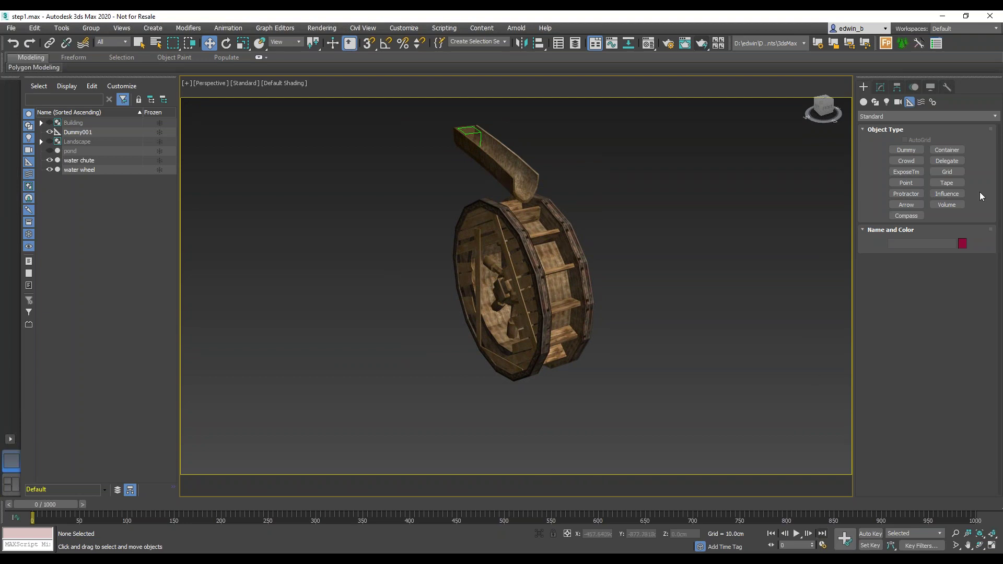
# Create a Thinking particle system beside the water wheel in the perspective view and show its modify parameters.
pyautogui.click(880, 88)
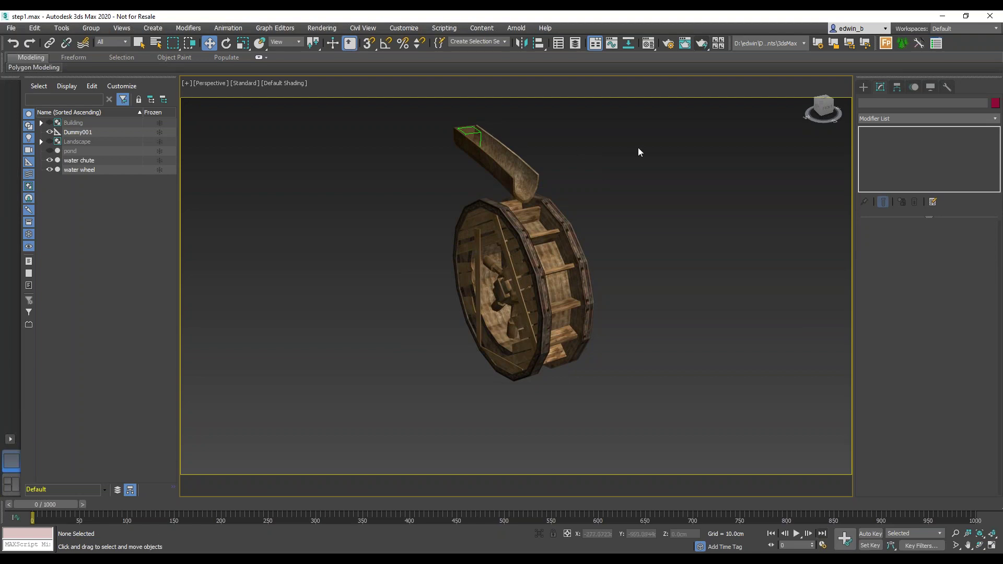
pyautogui.click(863, 87)
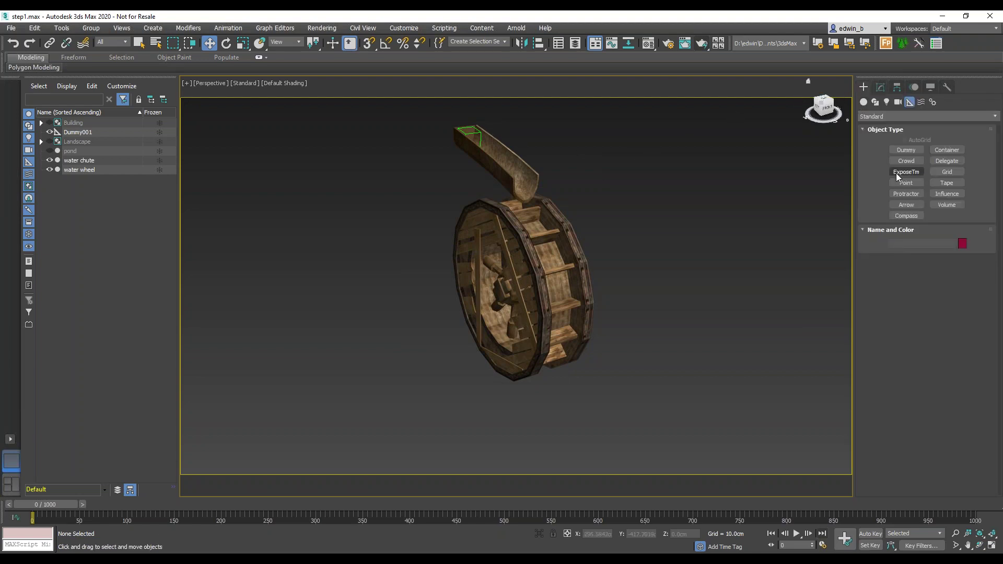
pyautogui.click(900, 116)
pyautogui.click(866, 102)
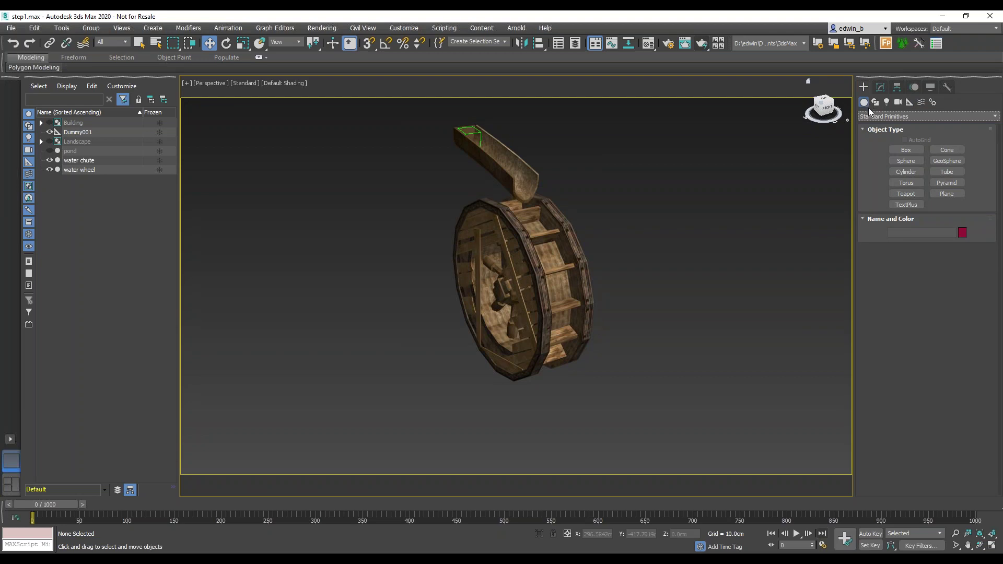
pyautogui.click(894, 116)
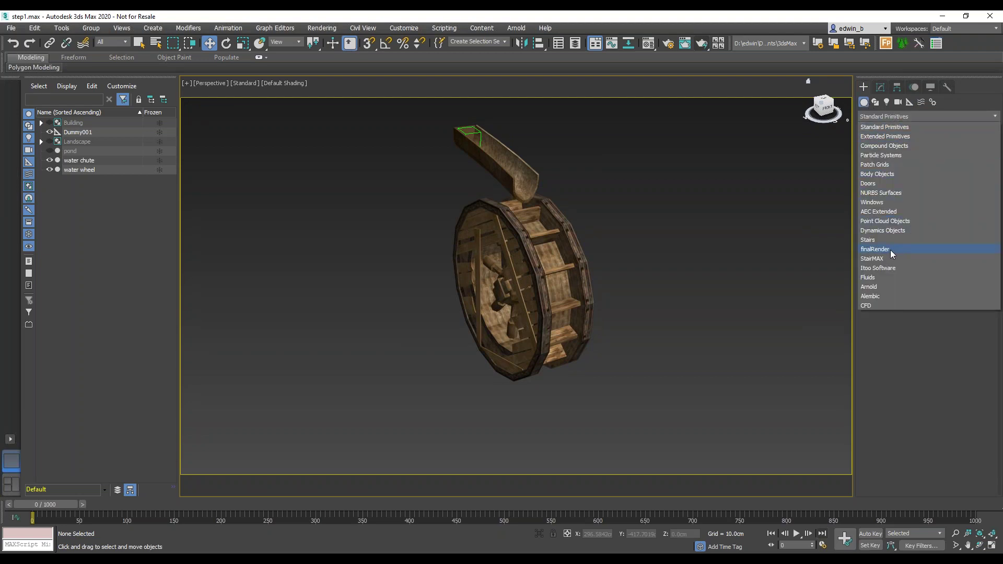
pyautogui.click(899, 155)
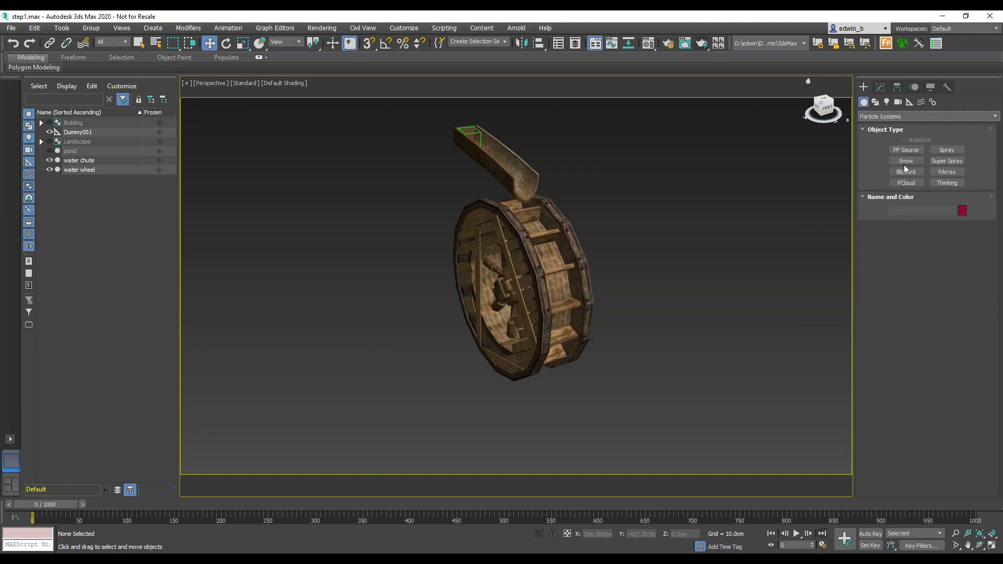
pyautogui.click(954, 183)
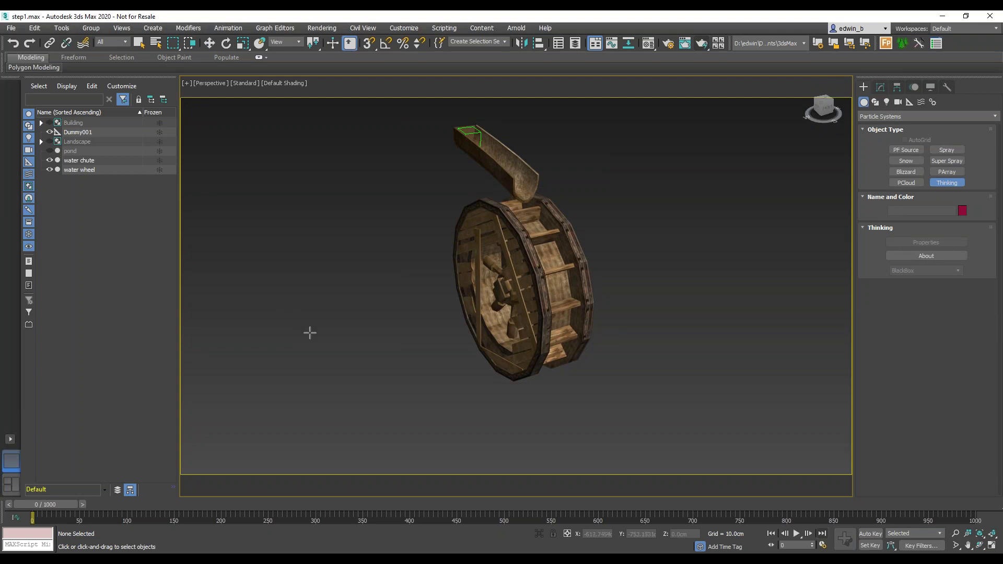
pyautogui.click(327, 329)
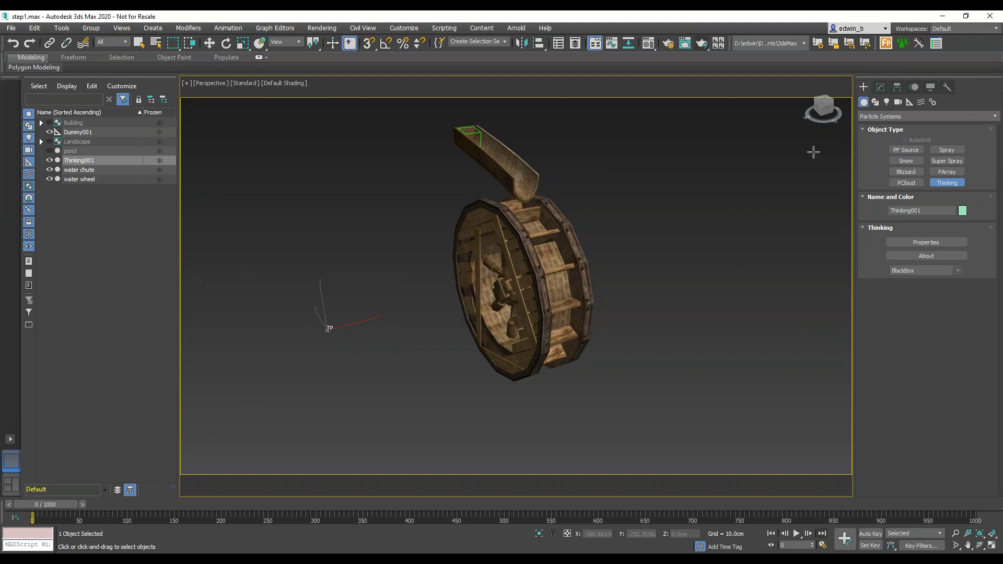
pyautogui.click(880, 87)
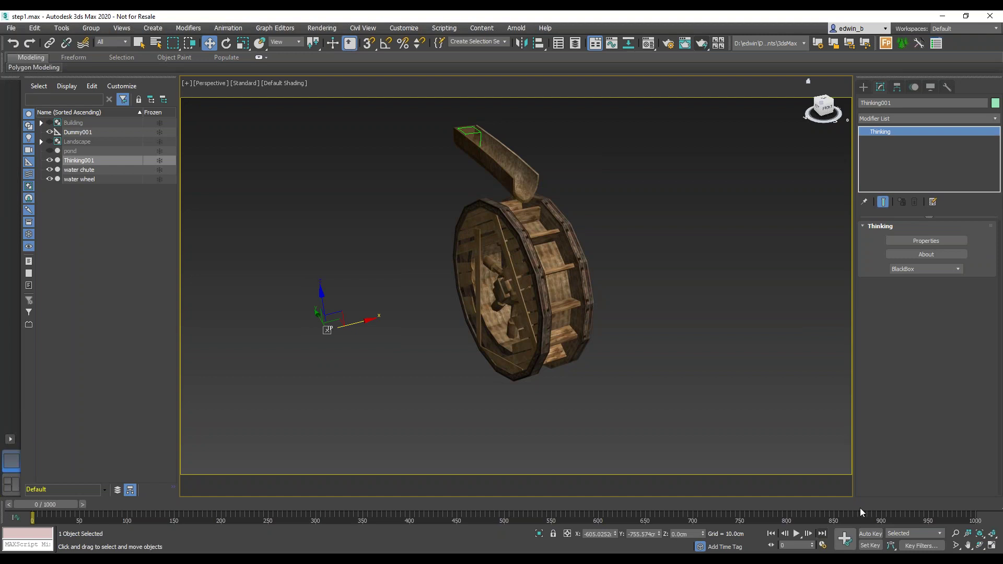
# Open the Thinking particle system's properties and arrange the window so the water wheel stays in view beside it.
pyautogui.click(935, 241)
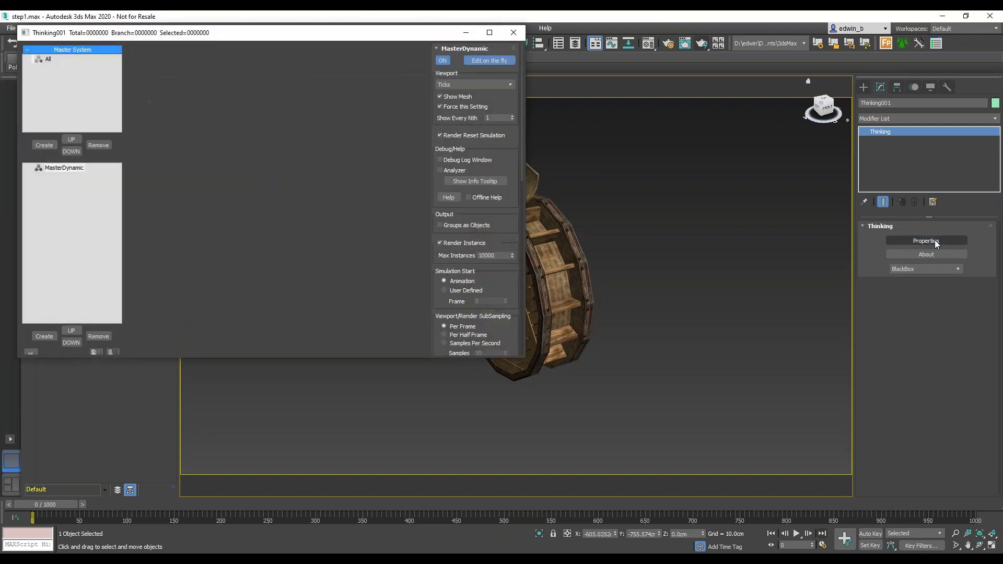
pyautogui.moveTo(394, 34); pyautogui.dragTo(380, 36)
pyautogui.moveTo(633, 278); pyautogui.dragTo(18, 296, button='middle')
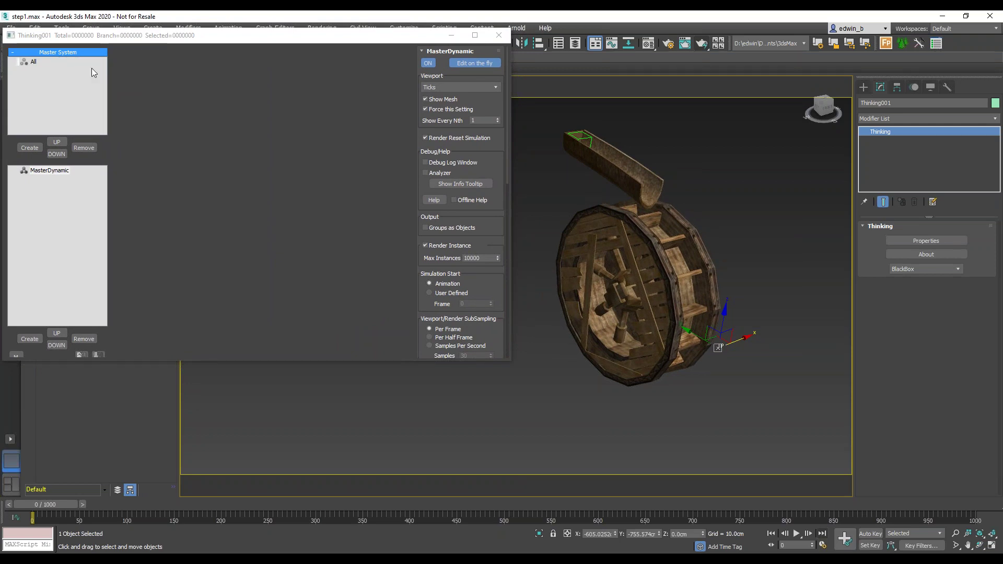
pyautogui.click(172, 38)
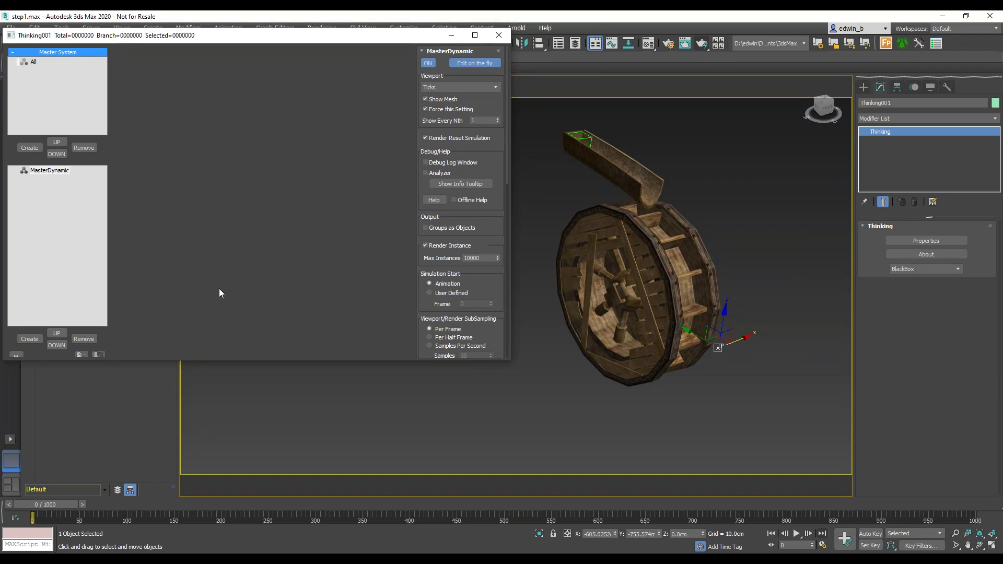
# Create three particle groups under the All group in the Master System.
pyautogui.click(34, 61)
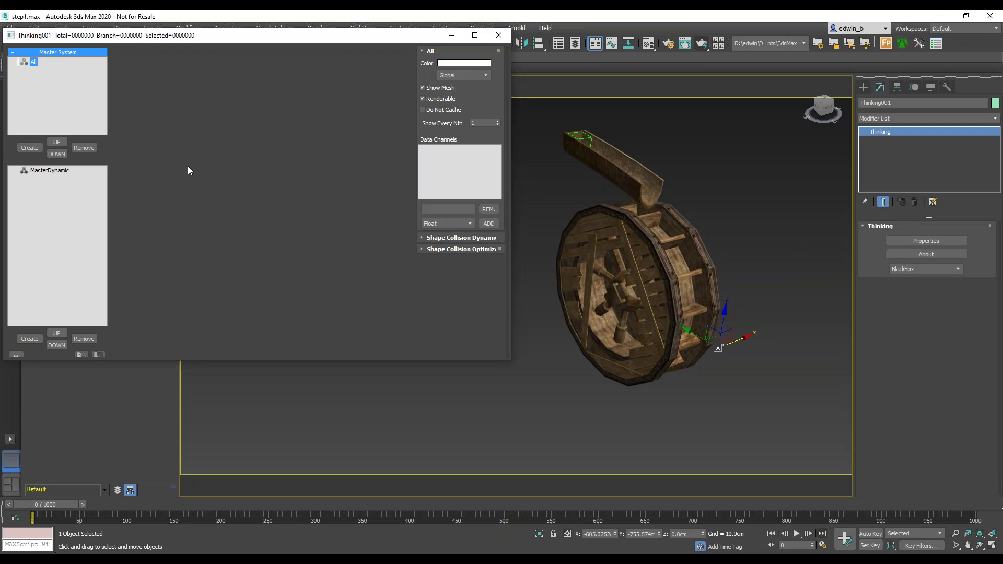
pyautogui.click(37, 148)
pyautogui.click(37, 148)
pyautogui.click(36, 149)
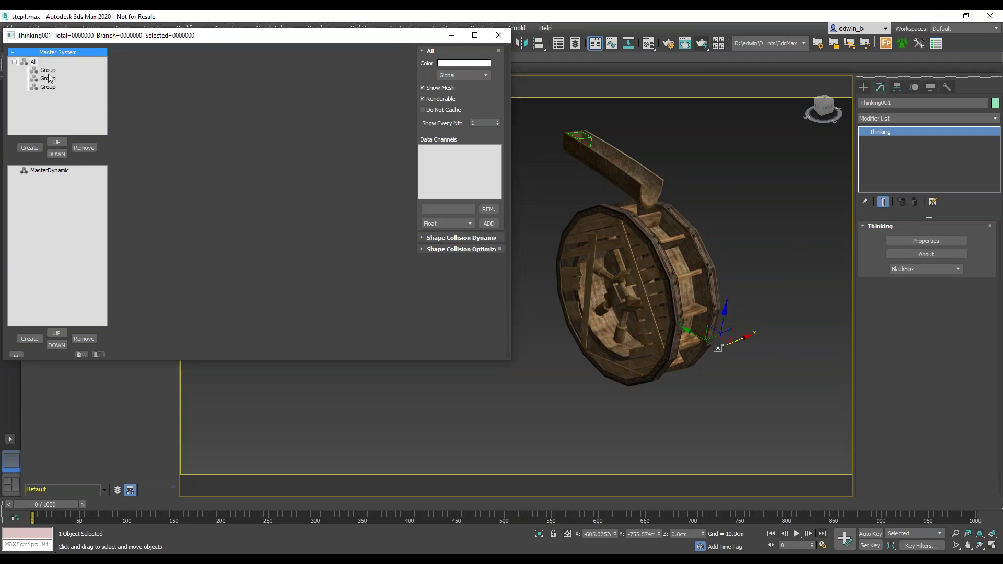
# Rename the first two particle groups as Fluid and emitter.
pyautogui.click(48, 70)
pyautogui.write('Fluid')
pyautogui.press('Return')
pyautogui.click(52, 80)
pyautogui.click(52, 80)
pyautogui.click(52, 79)
pyautogui.write('emitter')
pyautogui.press('Return')
# Rename the third particle group as wheel.
pyautogui.click(49, 88)
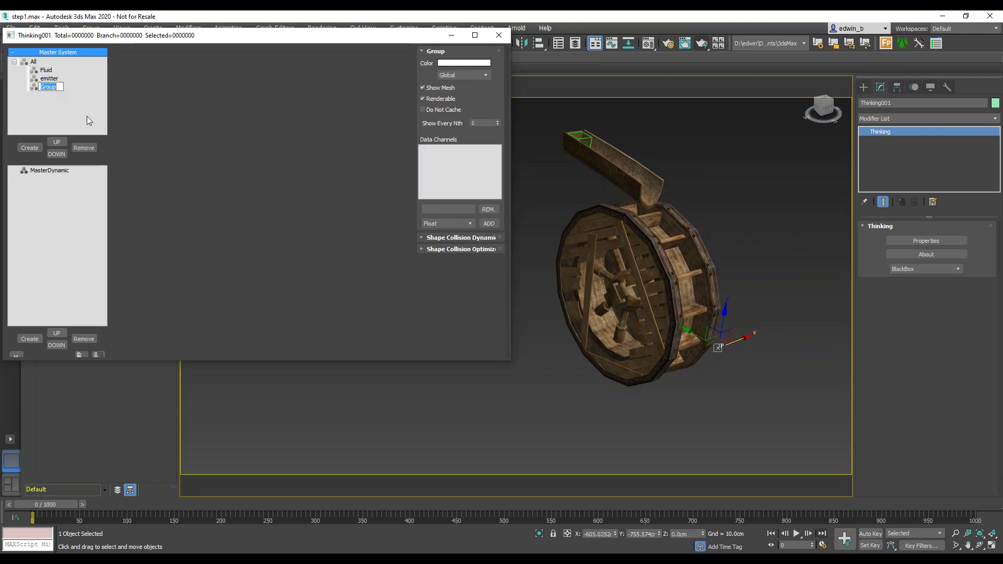
pyautogui.write('water')
pyautogui.press('BackSpace')
pyautogui.press('BackSpace')
pyautogui.press('BackSpace')
pyautogui.press('BackSpace')
pyautogui.press('BackSpace')
pyautogui.write('wheel')
pyautogui.press('Return')
# Create four dynamic sets under MasterDynamic, with the properties window made slightly taller.
pyautogui.click(70, 173)
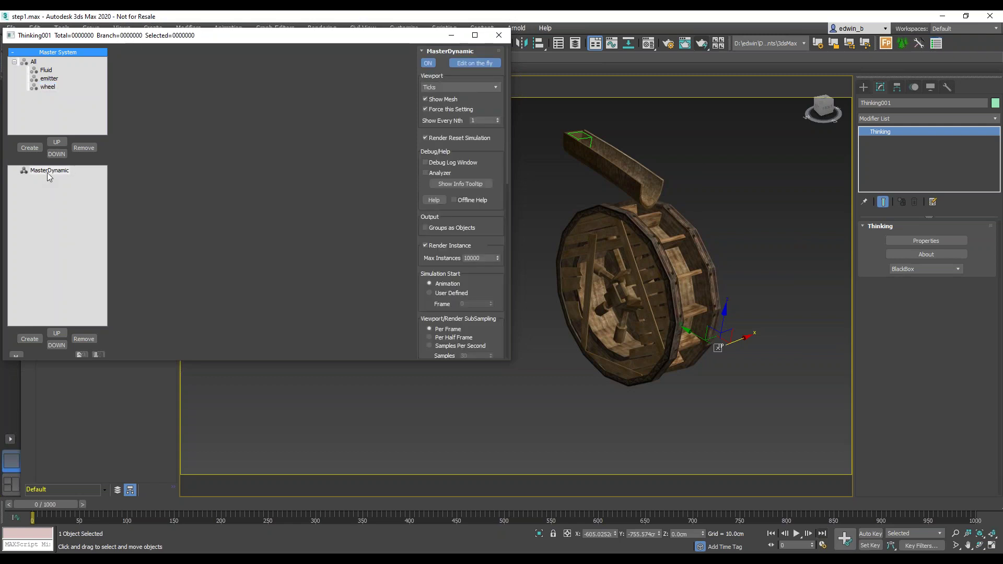
pyautogui.click(50, 170)
pyautogui.moveTo(129, 360); pyautogui.dragTo(126, 381)
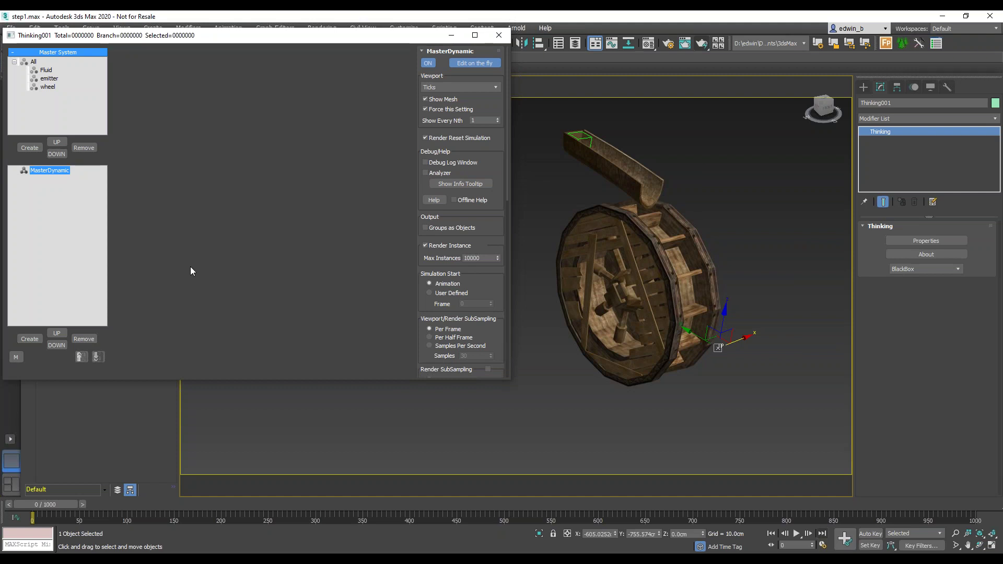
pyautogui.click(29, 340)
pyautogui.click(30, 341)
pyautogui.click(30, 341)
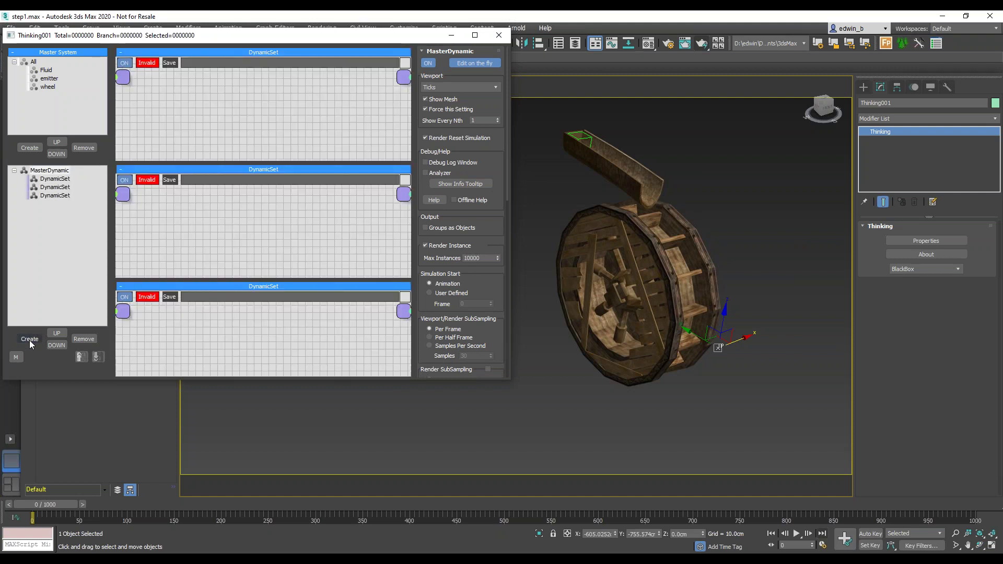
pyautogui.click(29, 340)
# Rename the first two dynamic sets as create and gravity.
pyautogui.click(58, 180)
pyautogui.click(58, 180)
pyautogui.write('create')
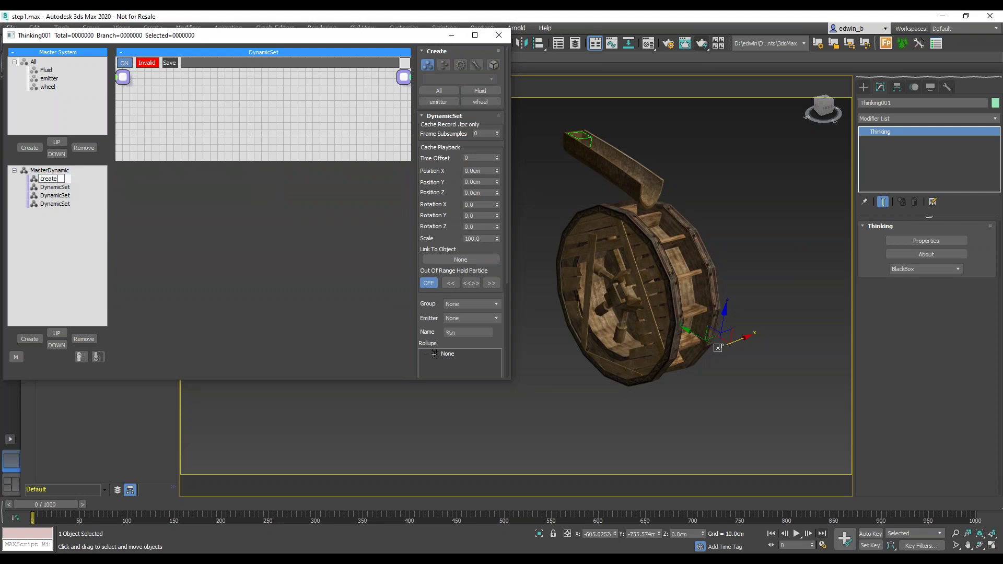
pyautogui.press('Return')
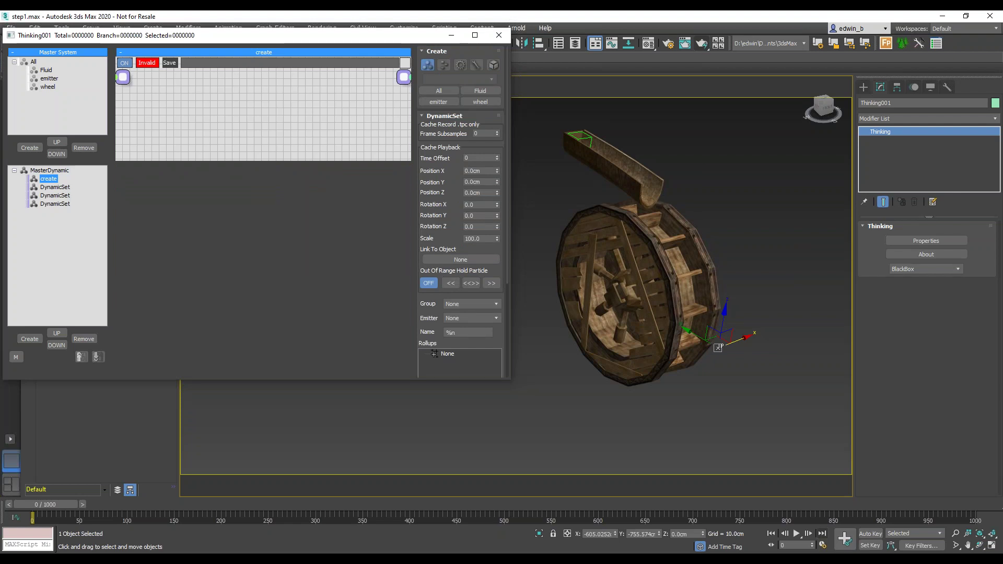
pyautogui.click(54, 187)
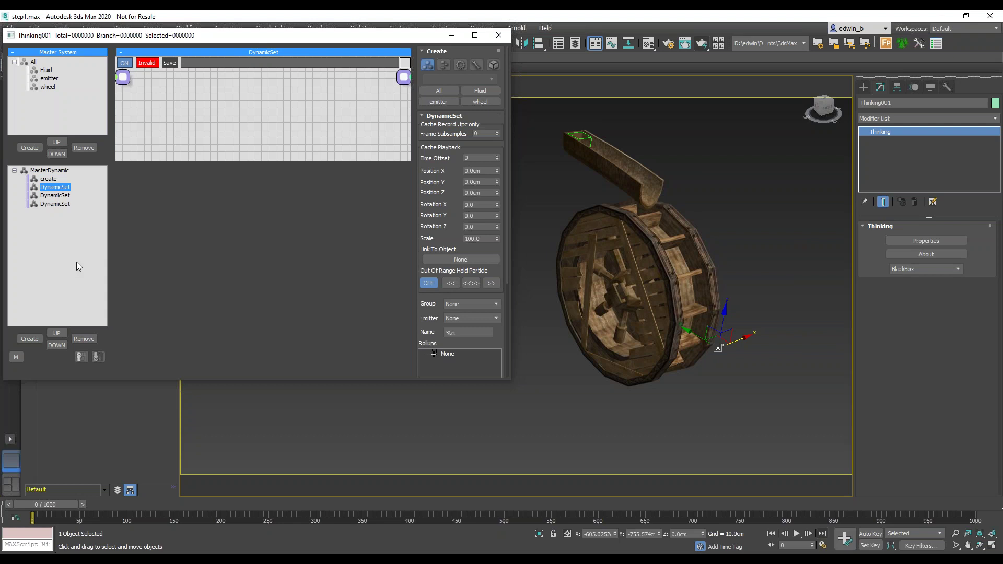
pyautogui.click(58, 190)
pyautogui.write('gravity')
pyautogui.press('Return')
# Rename the remaining two dynamic sets as sim and openVDB.
pyautogui.click(63, 197)
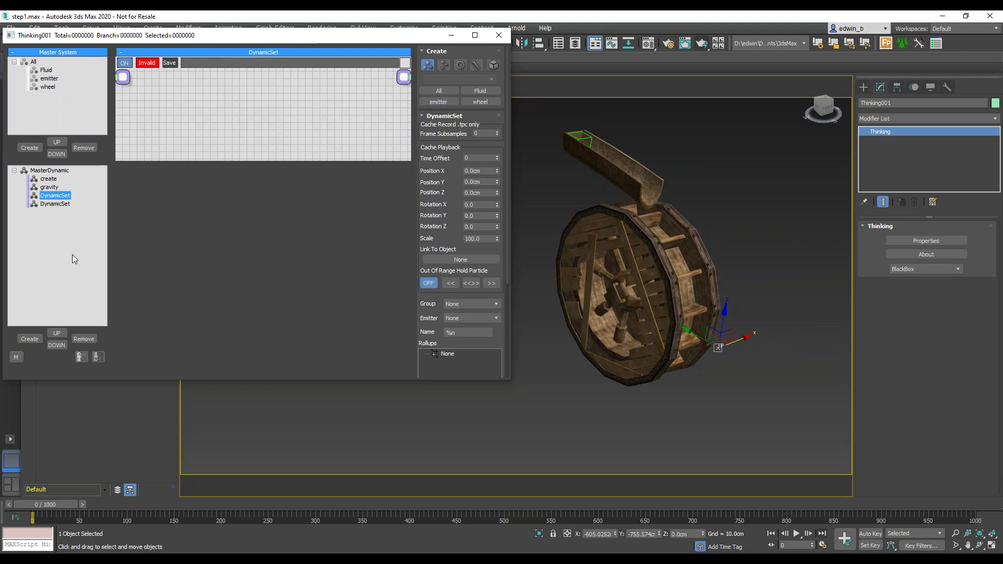
pyautogui.click(69, 196)
pyautogui.write('sim')
pyautogui.press('Return')
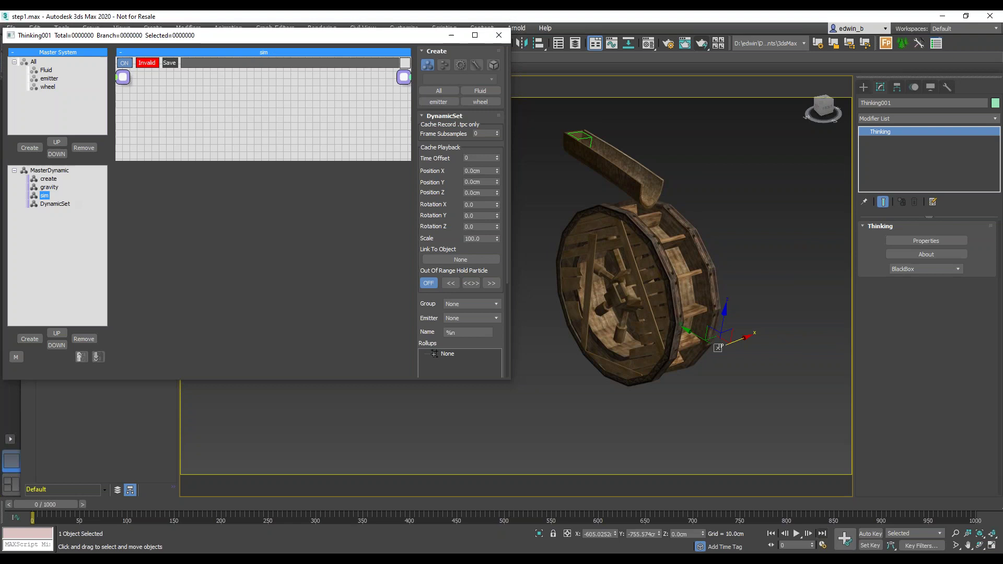
pyautogui.click(64, 205)
pyautogui.click(61, 204)
pyautogui.click(61, 205)
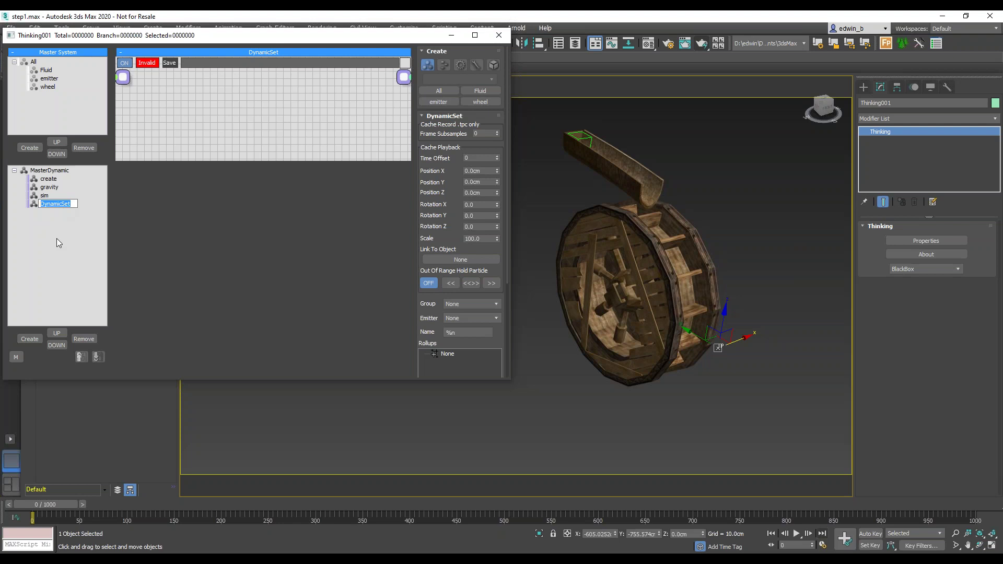
pyautogui.write('openVDB')
pyautogui.press('Return')
# Display the create dynamic set and enlarge its node area to nearly twice its height.
pyautogui.click(50, 179)
pyautogui.click(51, 188)
pyautogui.moveTo(292, 162); pyautogui.dragTo(293, 258)
pyautogui.click(48, 179)
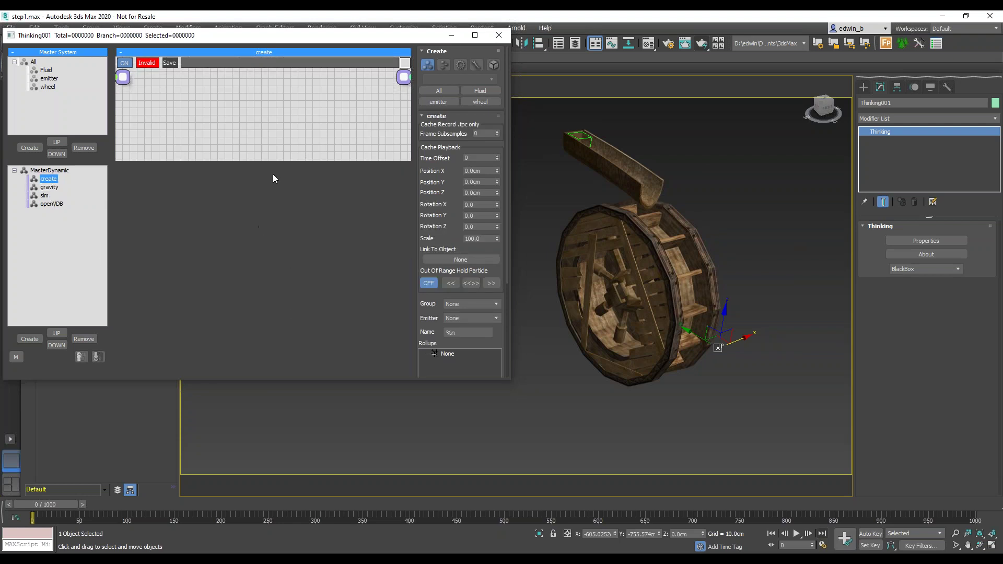
pyautogui.moveTo(281, 162); pyautogui.dragTo(259, 302)
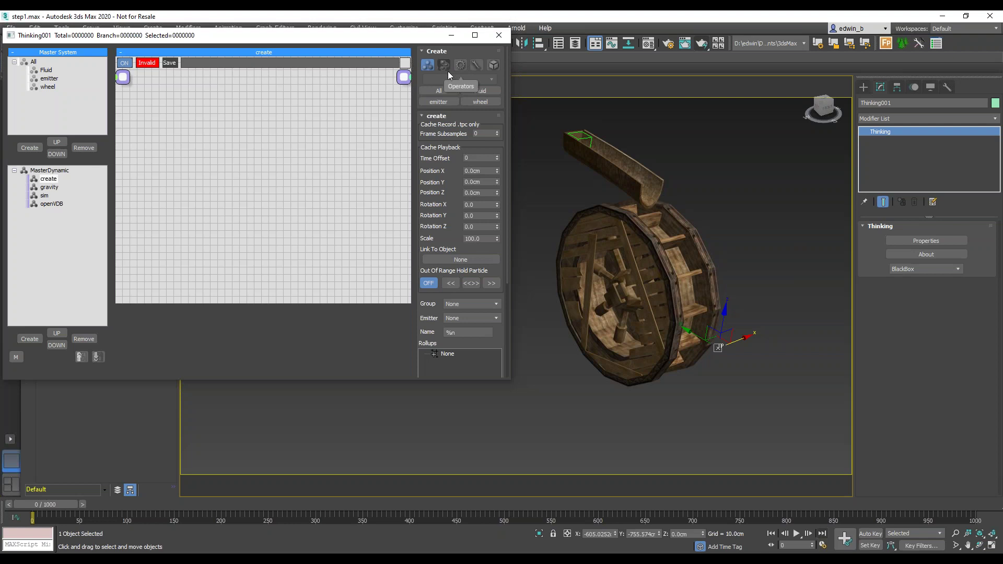
# Add an ObjToParticle node from the Generator operators near the upper edge of the create set.
pyautogui.click(461, 65)
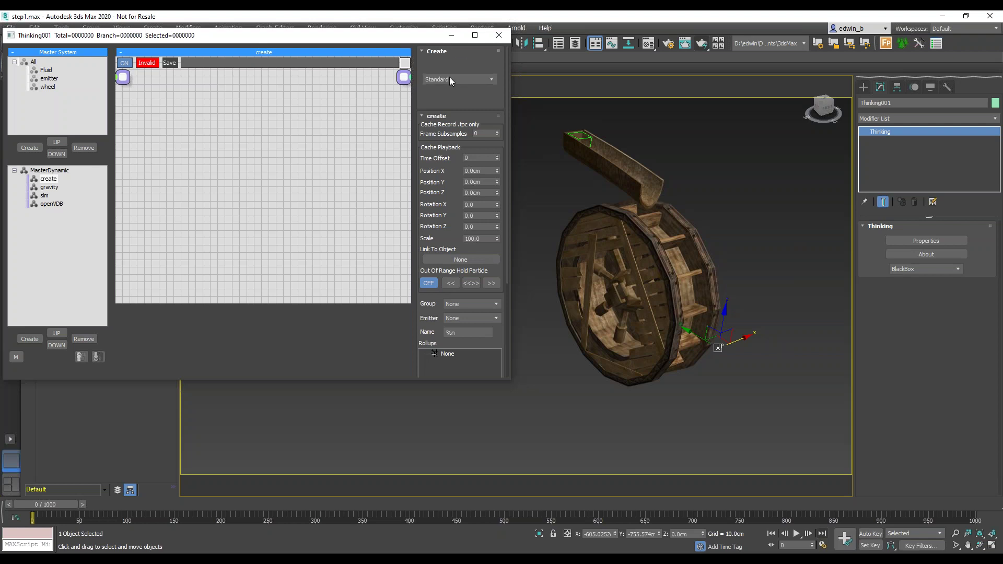
pyautogui.click(456, 80)
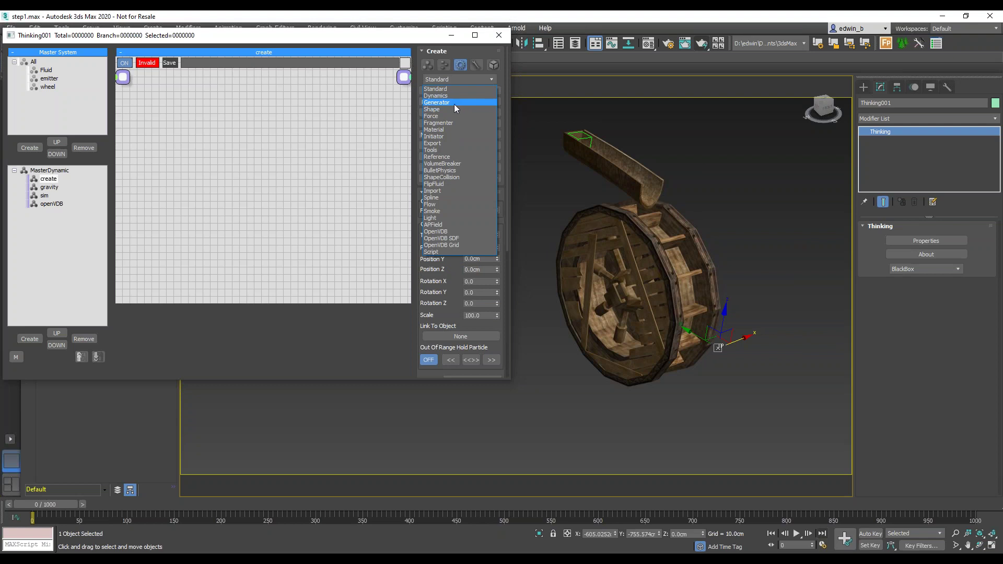
pyautogui.click(458, 103)
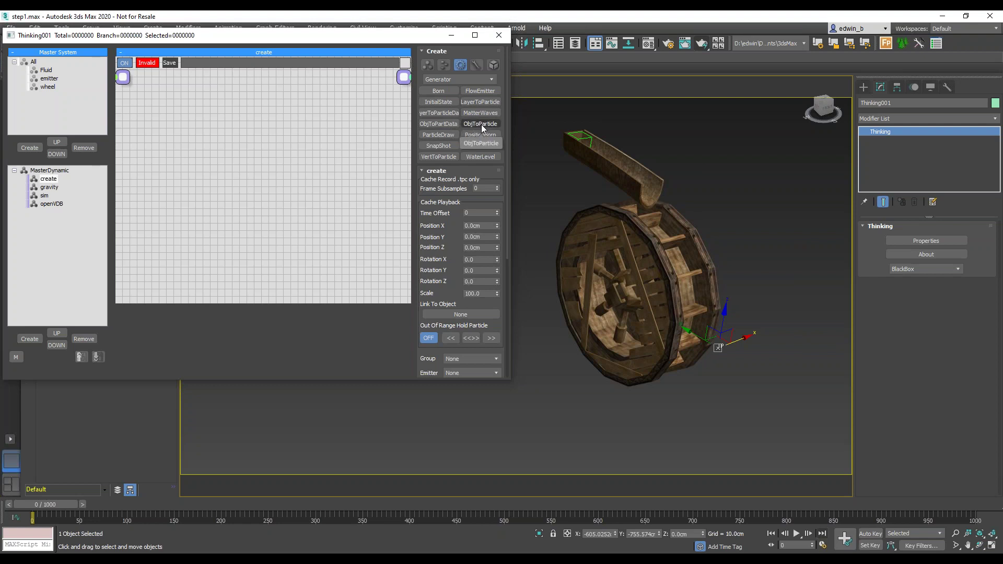
pyautogui.click(197, 92)
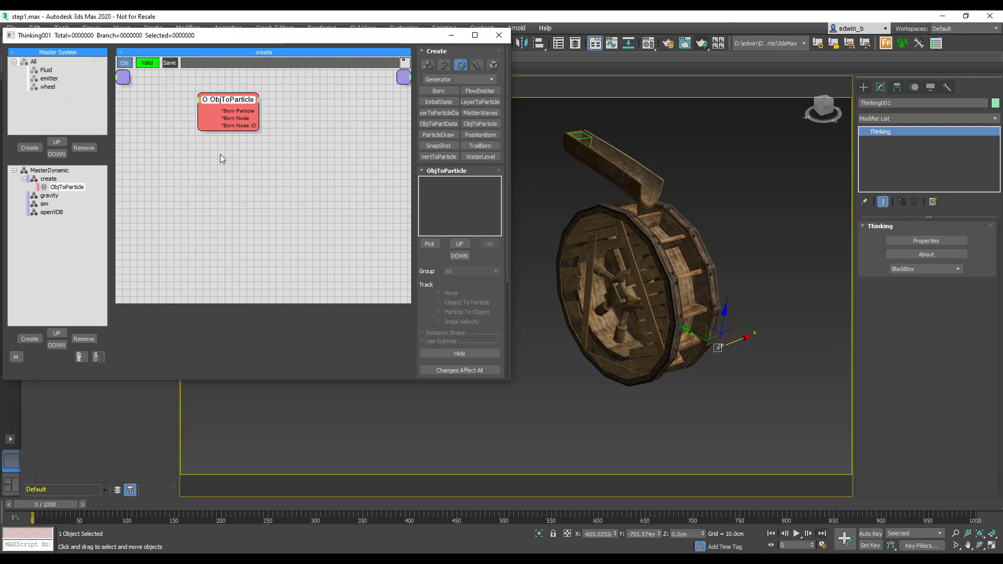
# Pick the chute's dummy as the ObjToParticle object and remove the water chute from the object list.
pyautogui.click(430, 243)
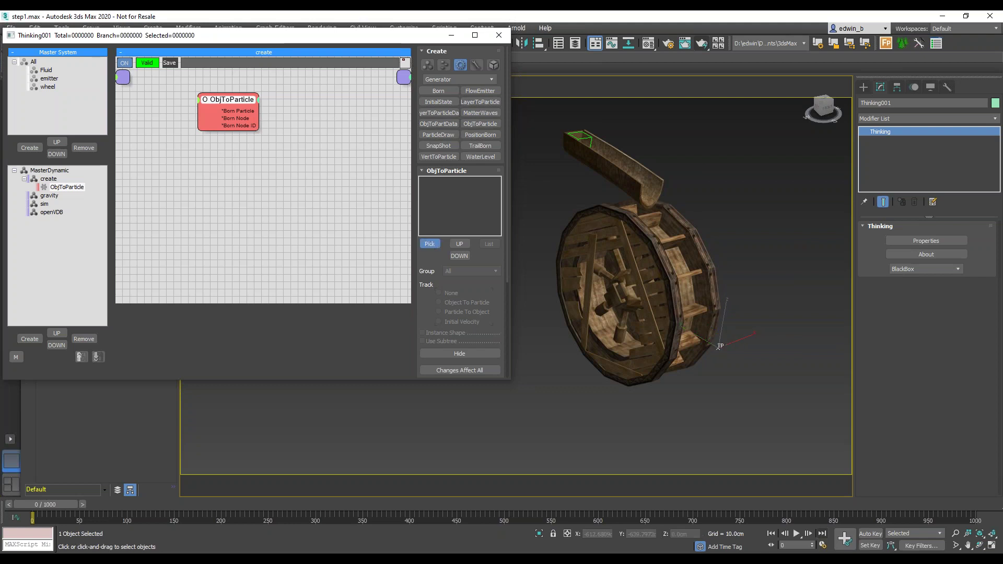
pyautogui.click(589, 136)
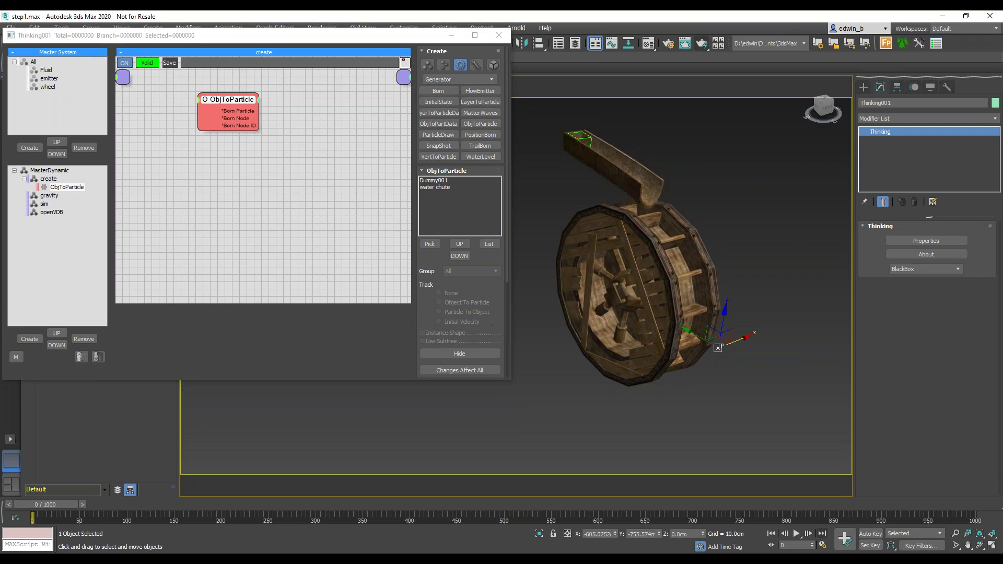
pyautogui.click(451, 187)
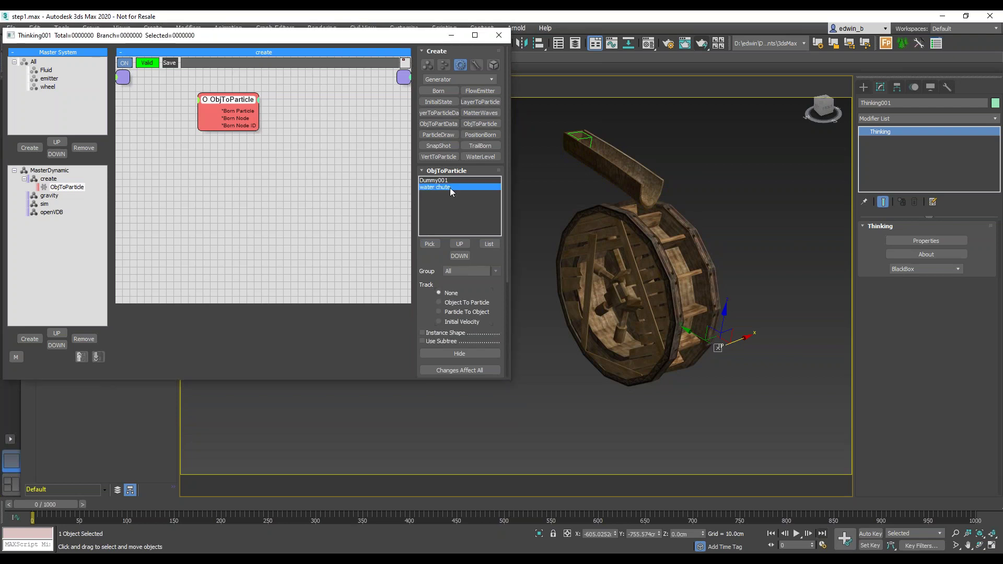
pyautogui.click(491, 244)
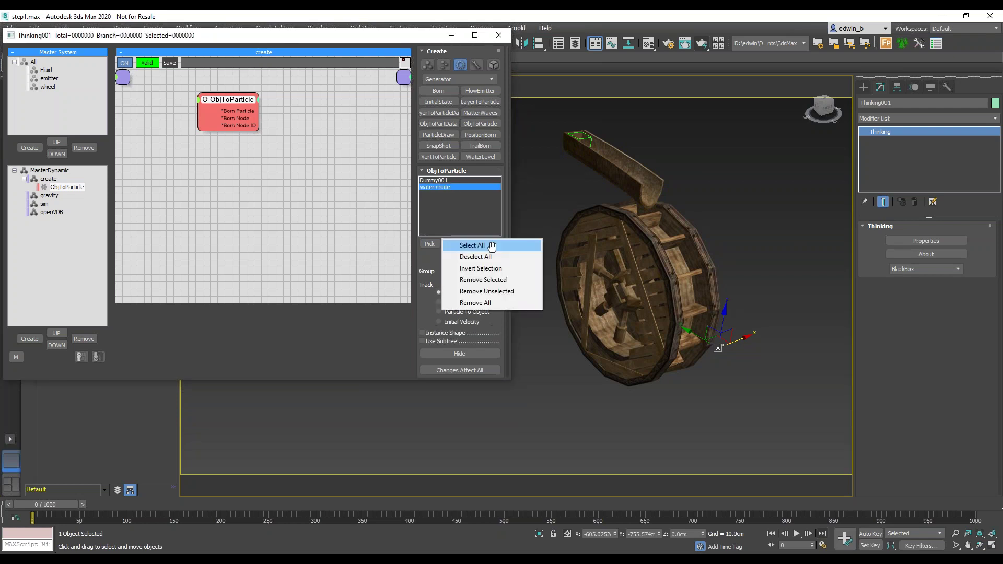
pyautogui.click(505, 282)
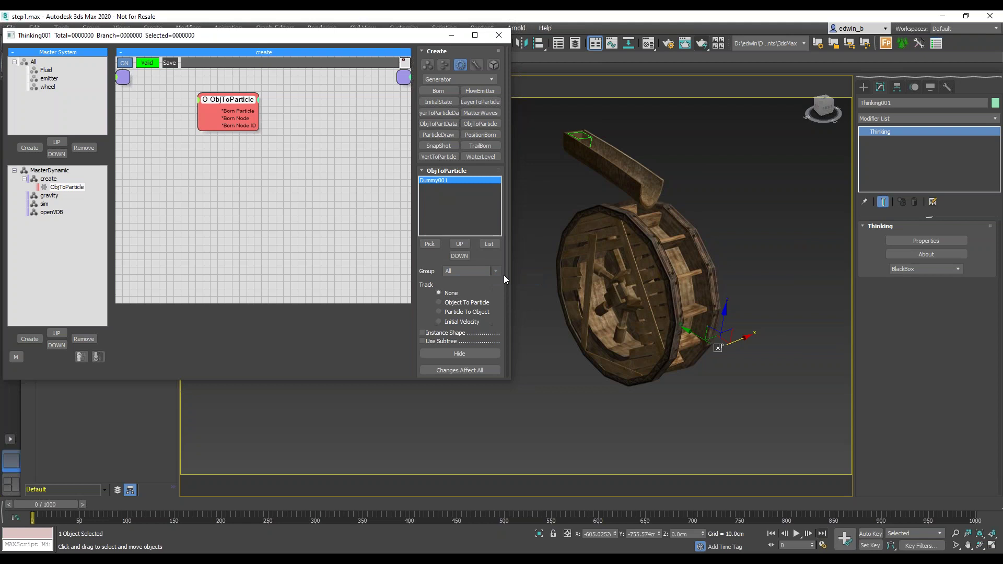
# Assign the dummy in ObjToParticle to the emitter group, and collapse the node and move it slightly upward.
pyautogui.click(471, 271)
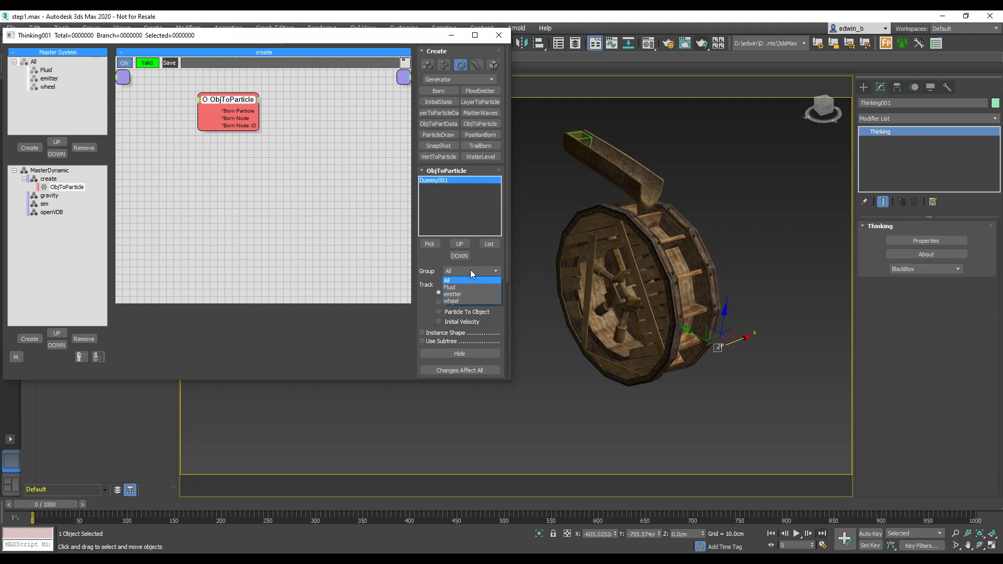
pyautogui.click(462, 294)
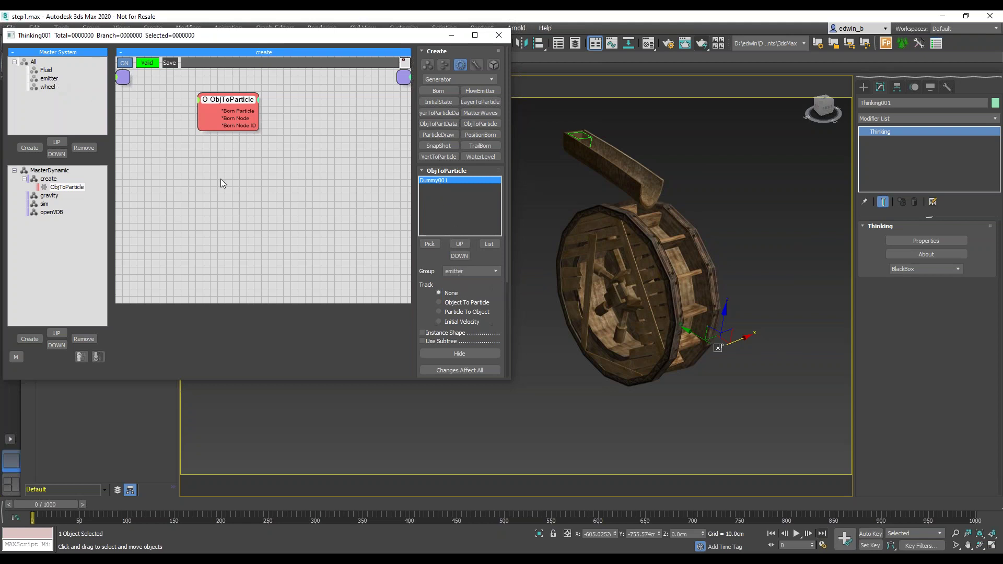
pyautogui.moveTo(501, 308)
pyautogui.mouseDown()
pyautogui.moveTo(504, 180)
pyautogui.moveTo(502, 308)
pyautogui.mouseUp()
pyautogui.doubleClick(233, 101)
pyautogui.moveTo(233, 100); pyautogui.dragTo(256, 93)
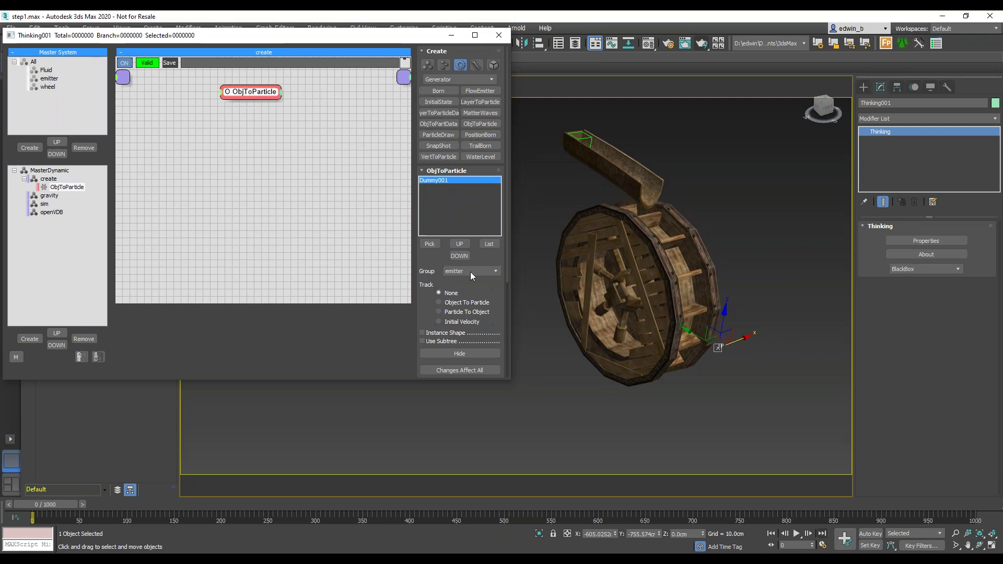
# Step one frame forward and back, and check the particle count for the emitter group and ObjToParticle node.
pyautogui.click(83, 505)
pyautogui.click(9, 505)
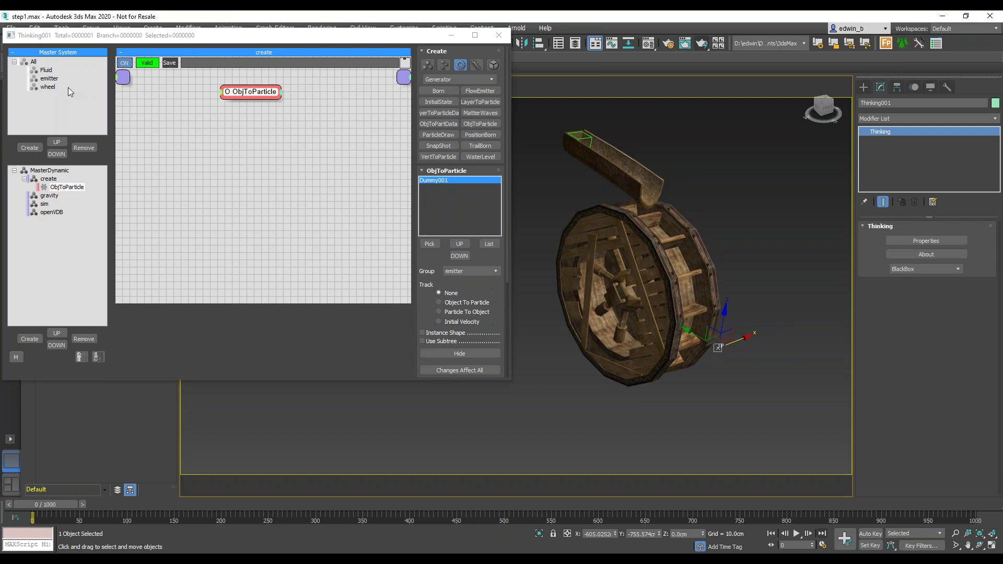
pyautogui.click(49, 79)
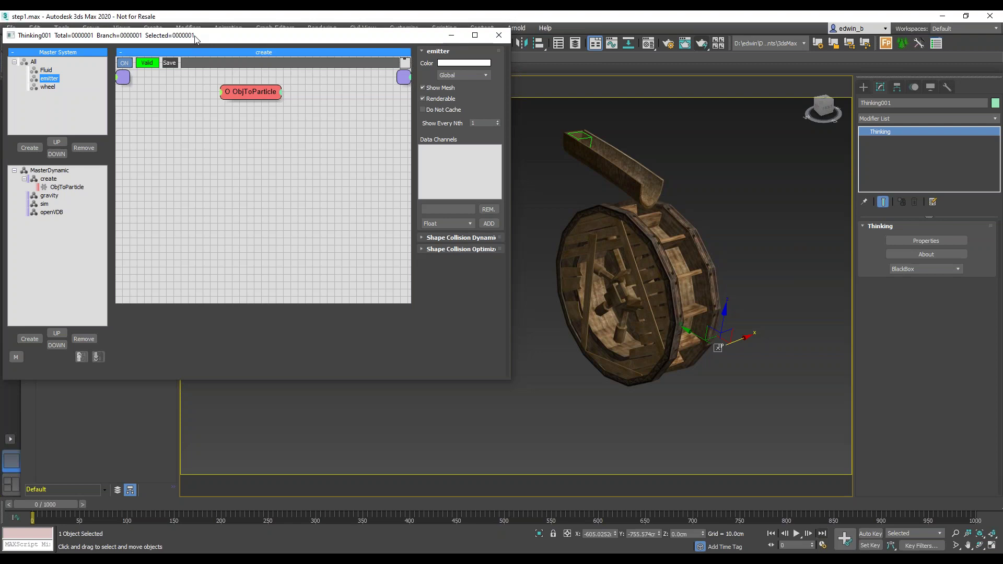
pyautogui.click(258, 90)
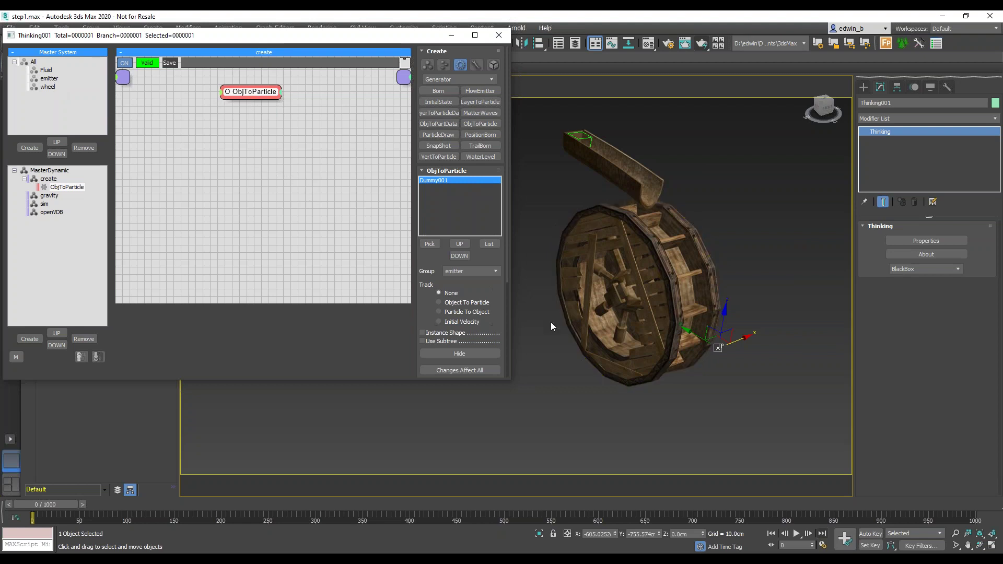
# Inspect the dummy in the chute and add a FlowEmitter generator node below ObjToParticle in the create set.
pyautogui.keyDown('alt'); pyautogui.moveTo(642, 253); pyautogui.dragTo(653, 235, button='middle'); pyautogui.keyUp('alt')
pyautogui.click(594, 158)
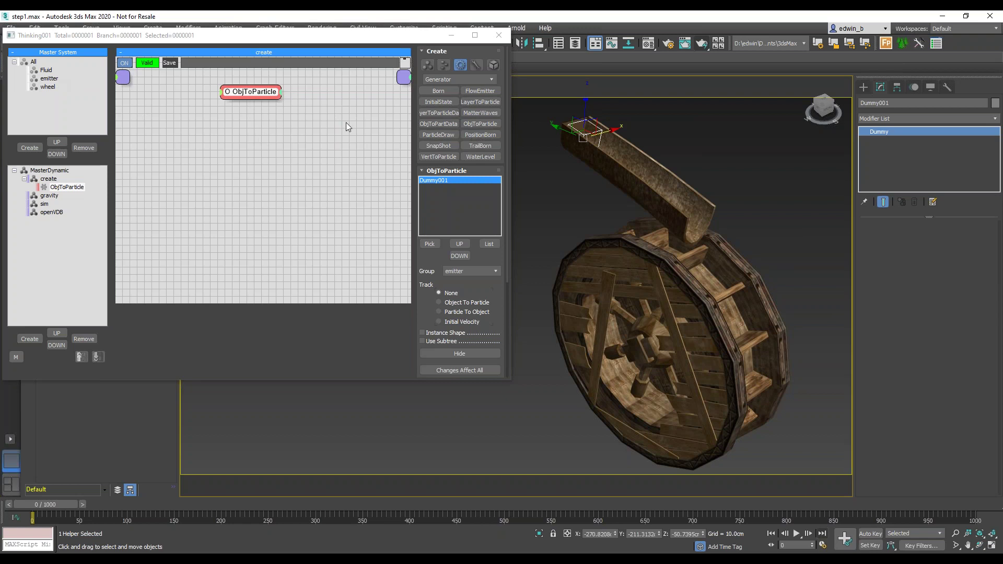
pyautogui.click(477, 91)
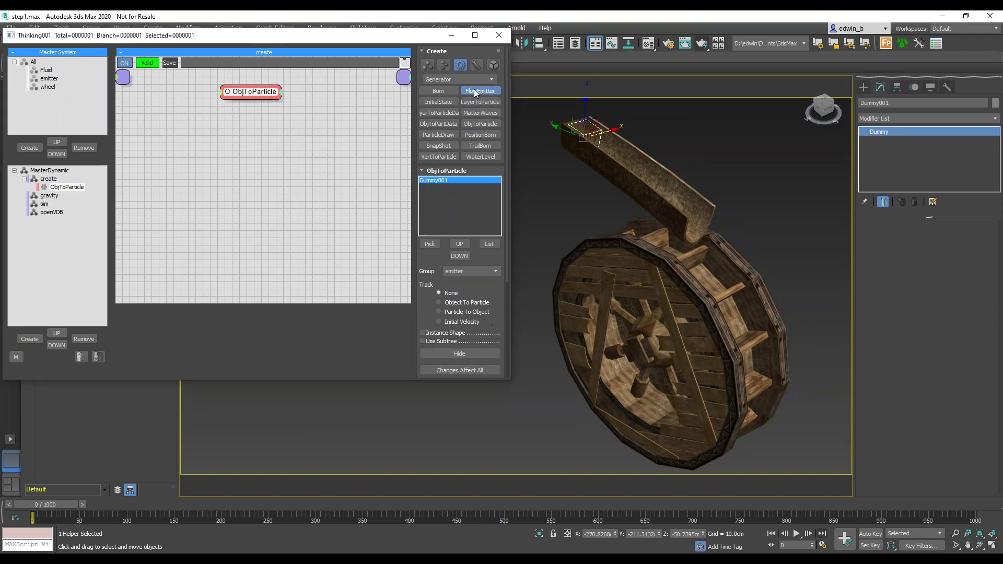
pyautogui.click(244, 121)
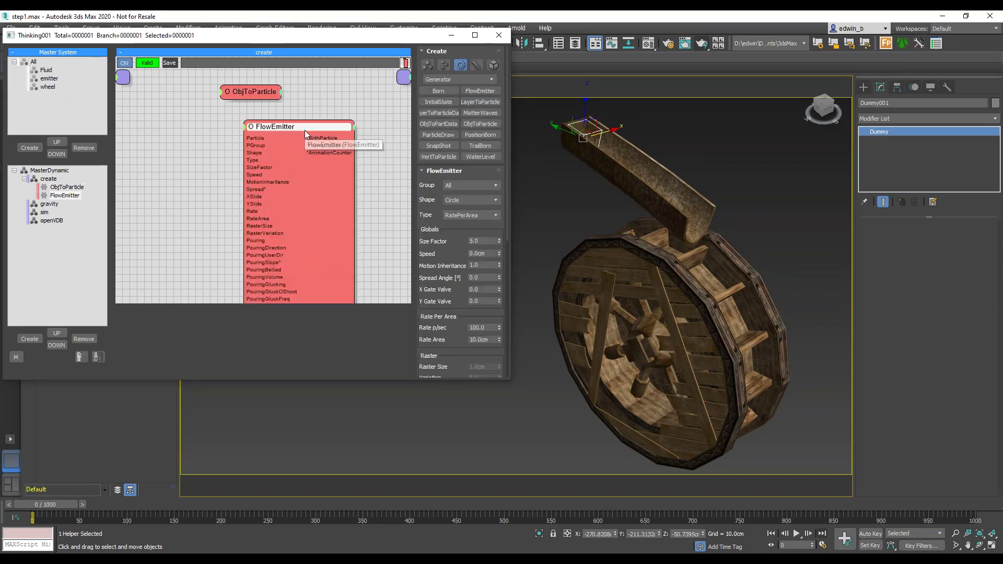
# Add an emitter group node beside the FlowEmitter and wire its Particle output to the FlowEmitter's Particle input.
pyautogui.moveTo(307, 127)
pyautogui.mouseDown()
pyautogui.moveTo(252, 127)
pyautogui.moveTo(287, 126)
pyautogui.mouseUp()
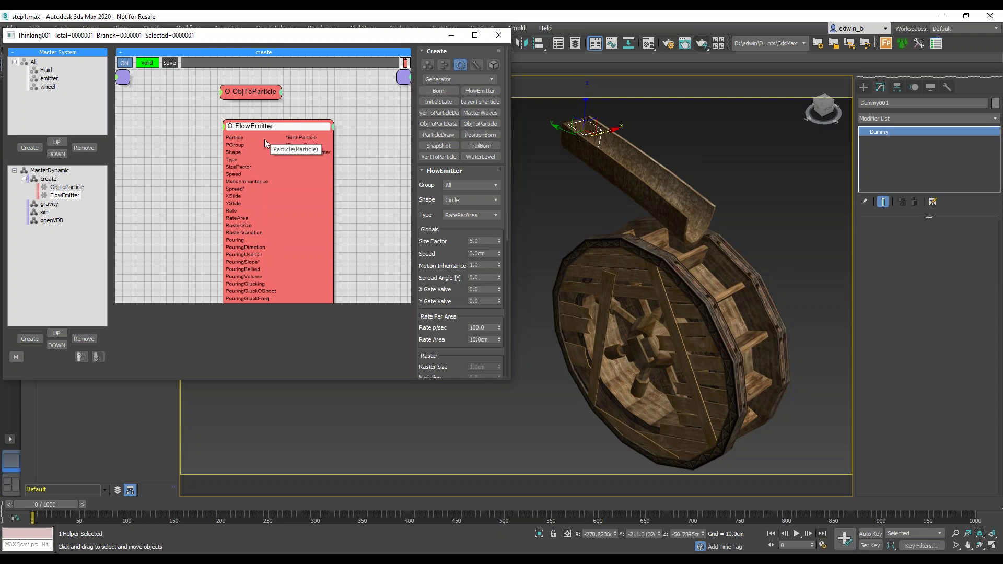
pyautogui.moveTo(271, 125); pyautogui.dragTo(306, 121)
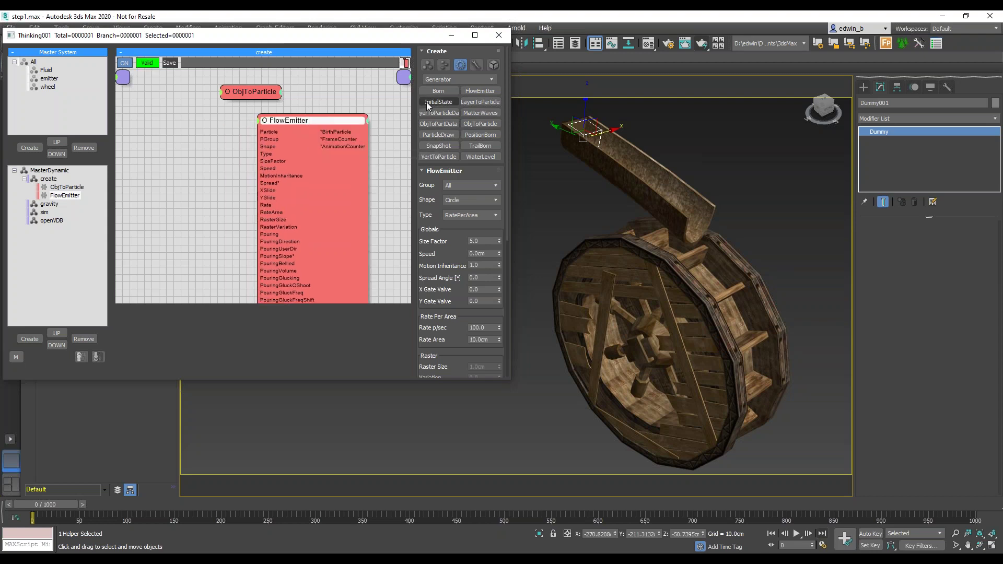
pyautogui.click(431, 65)
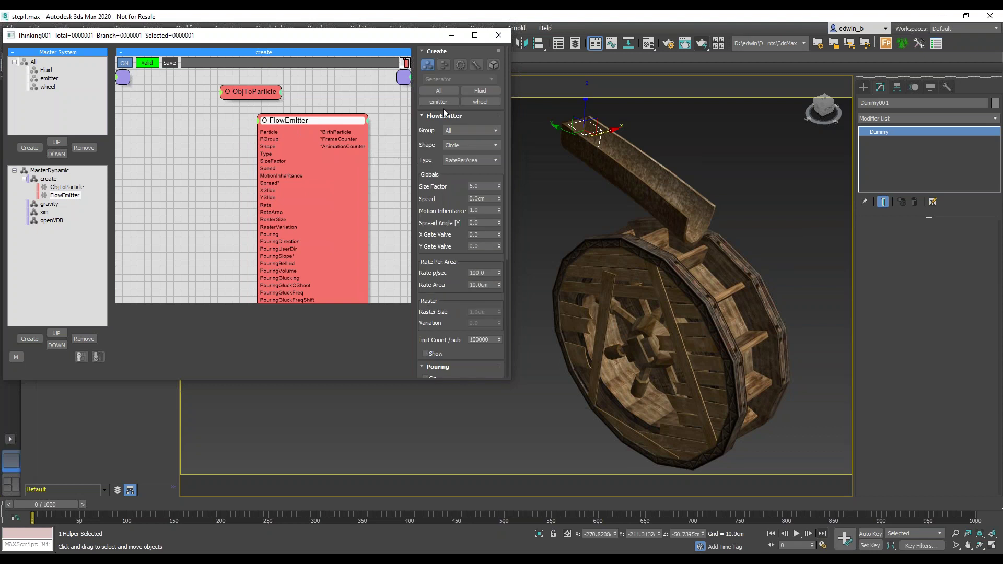
pyautogui.click(146, 126)
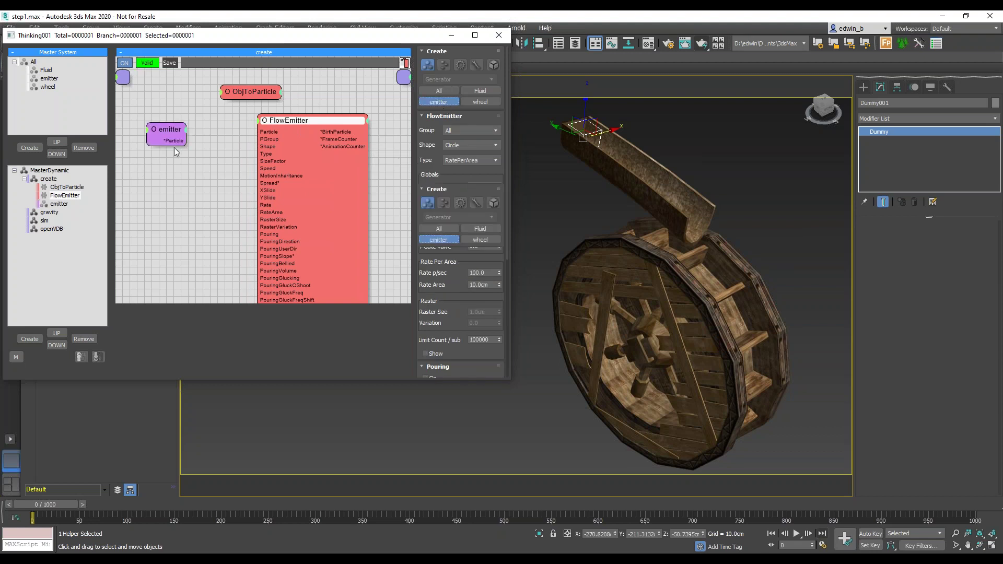
pyautogui.moveTo(264, 135); pyautogui.dragTo(265, 132)
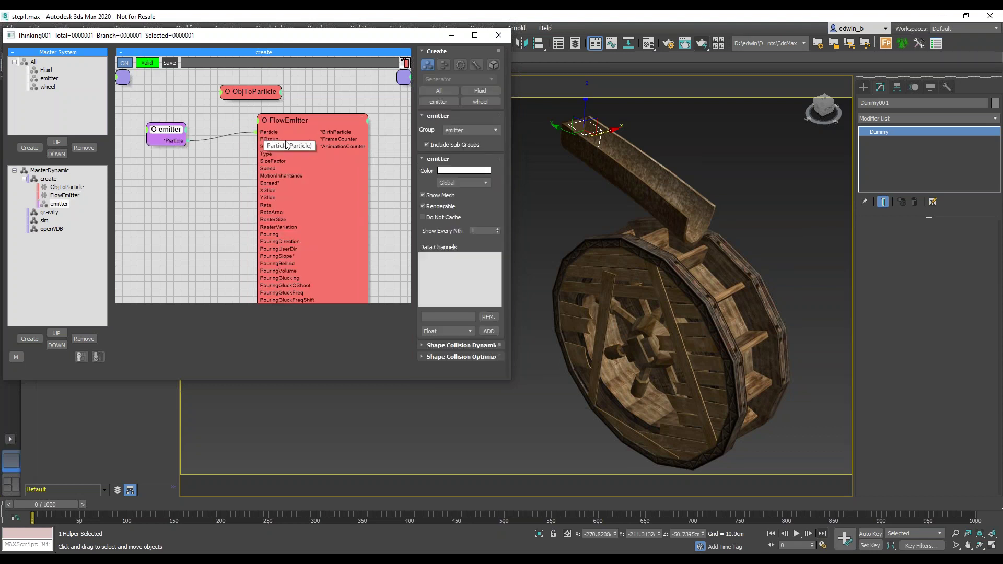
# Collapse the FlowEmitter node to its connected input and arrange it with the emitter node below ObjToParticle.
pyautogui.doubleClick(290, 123)
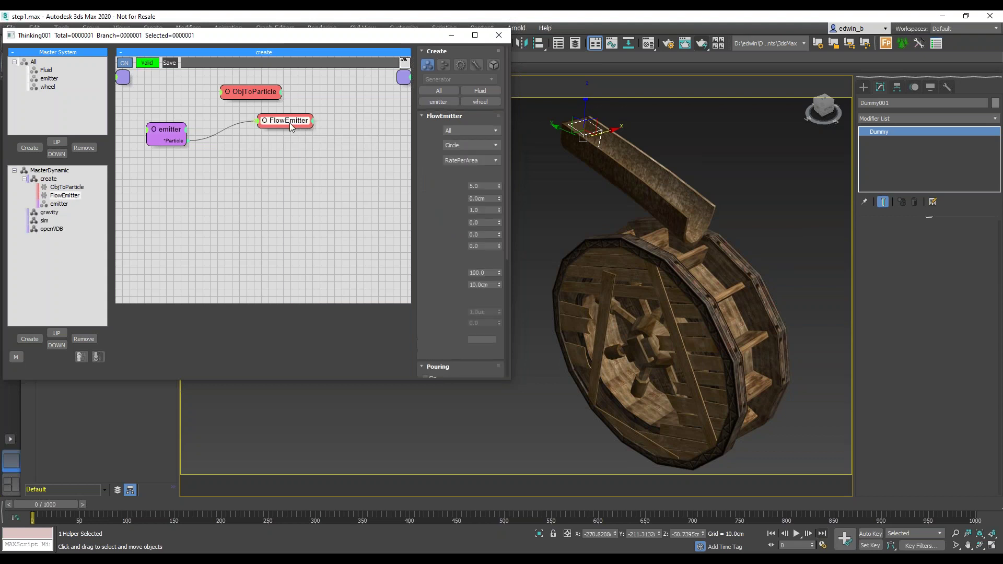
pyautogui.doubleClick(285, 125)
pyautogui.moveTo(281, 126); pyautogui.dragTo(246, 152)
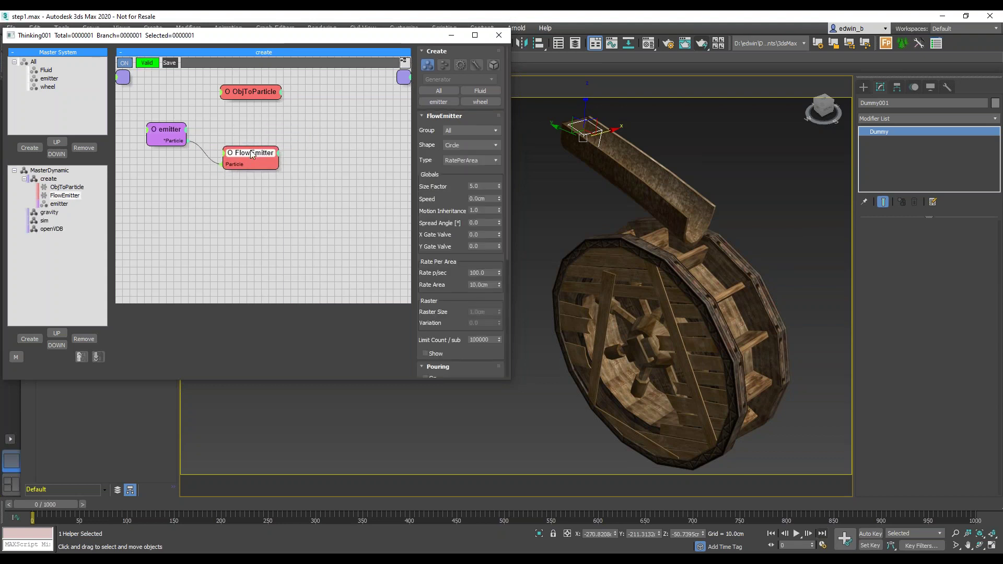
pyautogui.click(178, 121)
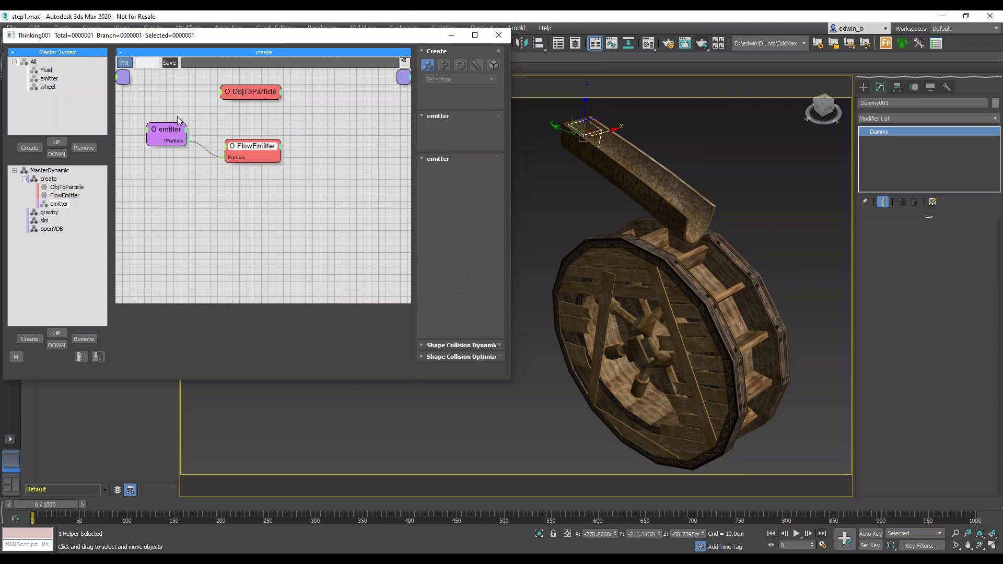
pyautogui.moveTo(177, 123); pyautogui.dragTo(183, 117)
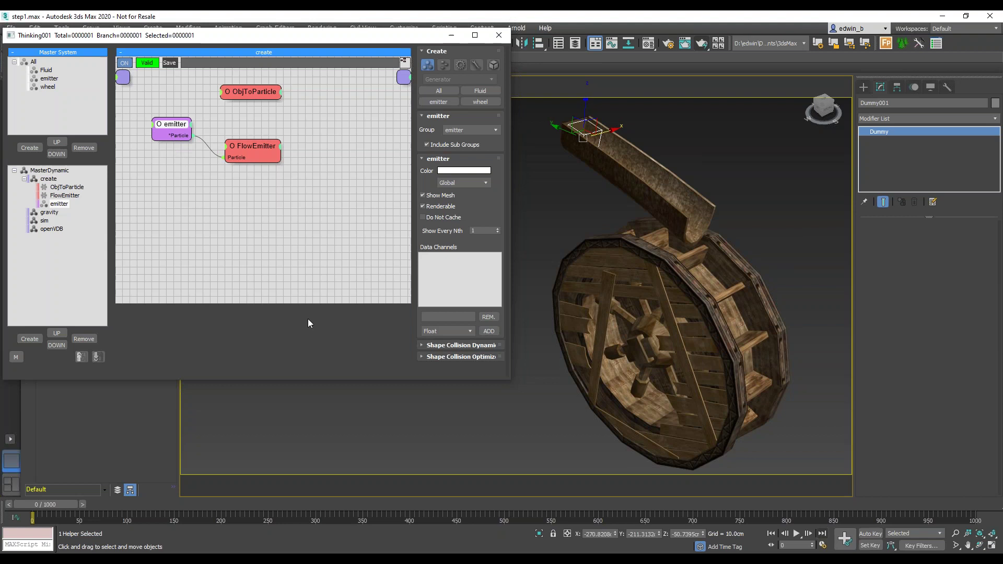
pyautogui.moveTo(237, 164); pyautogui.dragTo(258, 157)
pyautogui.moveTo(189, 137); pyautogui.dragTo(237, 163)
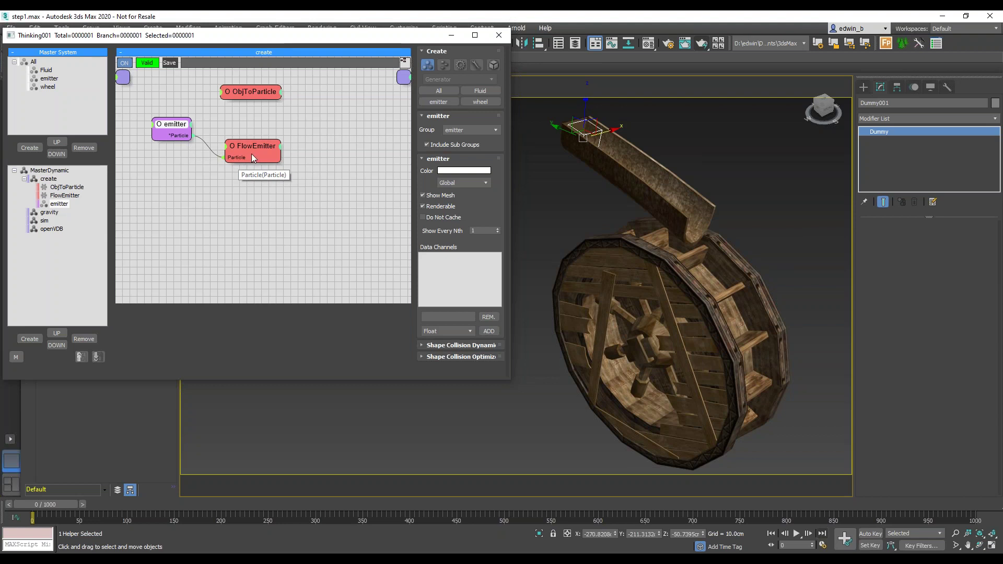
# Assign the FlowEmitter's particles to the Fluid group and set its emission type to Raster.
pyautogui.click(262, 146)
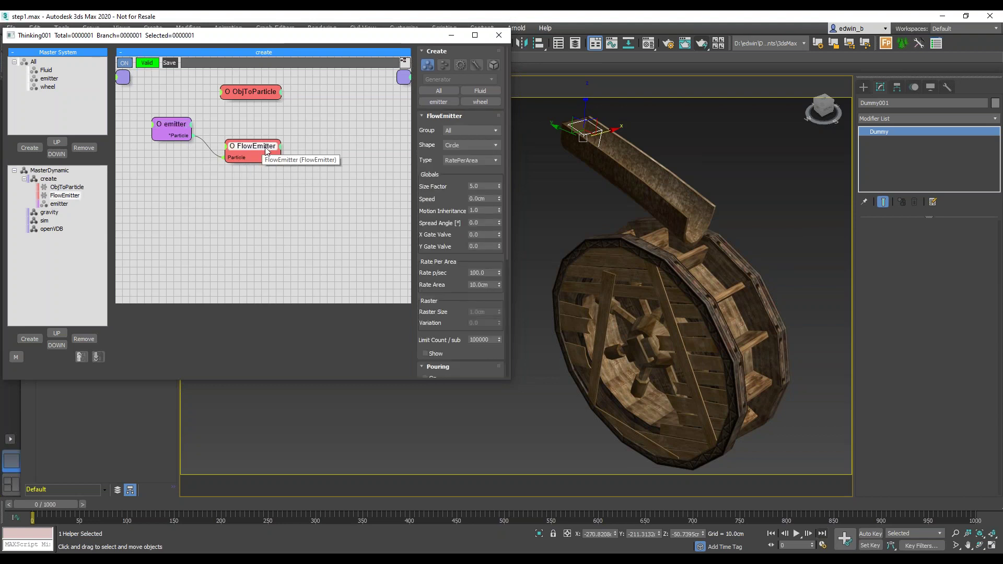
pyautogui.click(468, 129)
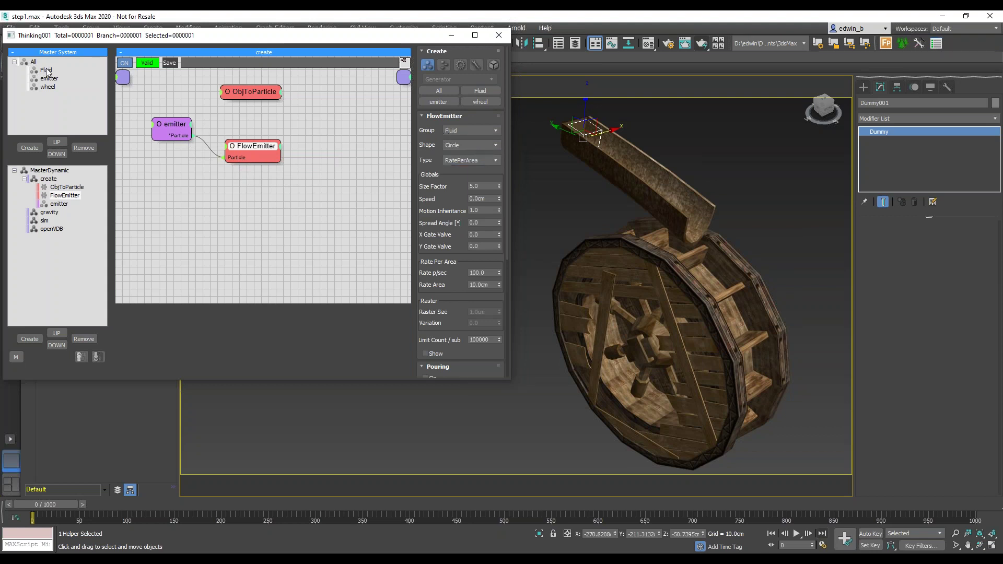
pyautogui.click(460, 158)
pyautogui.click(462, 174)
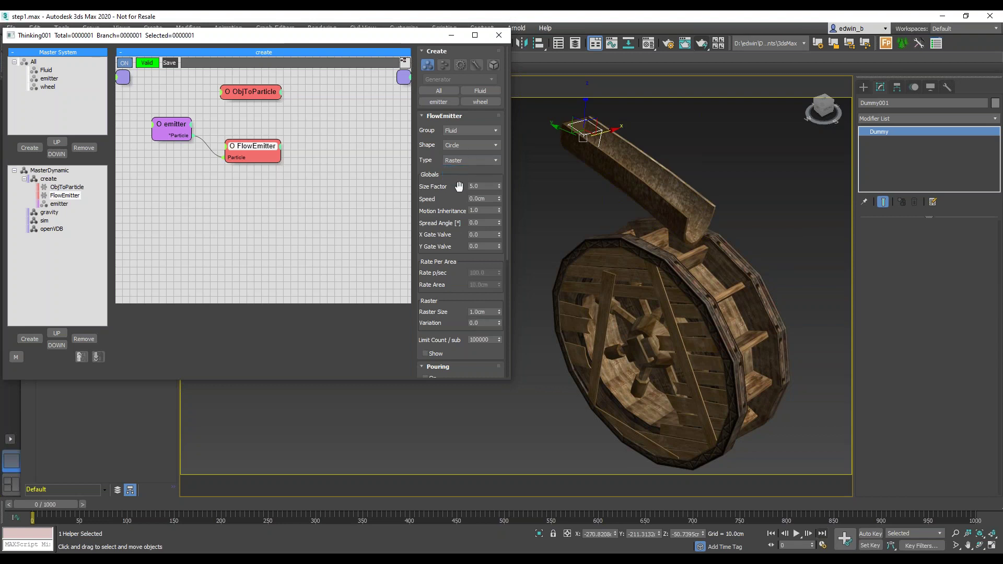
# Set the FlowEmitter's size factor to 25 and its speed to 10 cm.
pyautogui.click(483, 189)
pyautogui.write('25')
pyautogui.press('Return')
pyautogui.click(477, 198)
pyautogui.write('10')
pyautogui.press('Return')
# Set the FlowEmitter's raster size to 2 cm and review its global settings.
pyautogui.click(460, 282)
pyautogui.moveTo(460, 282); pyautogui.dragTo(469, 218)
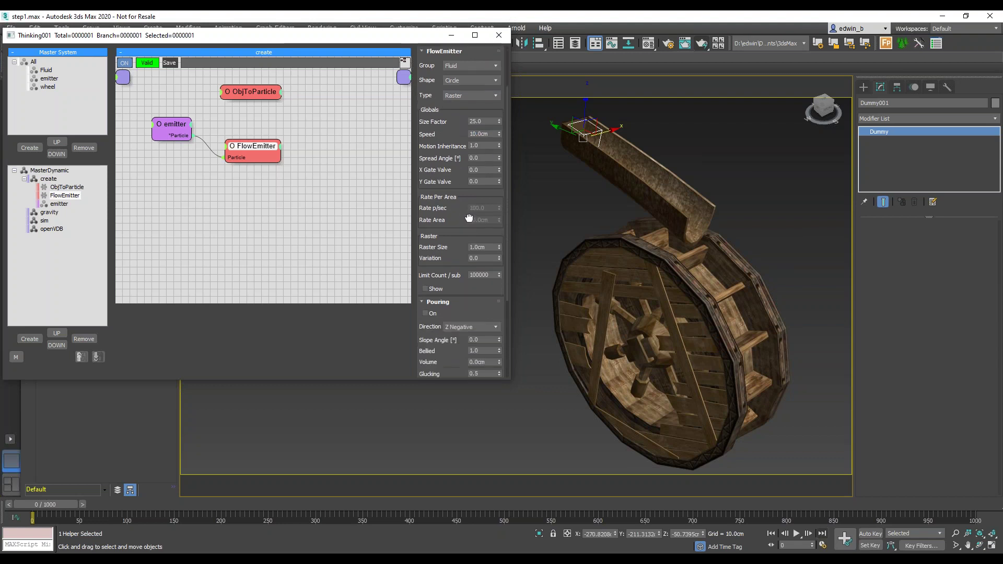
pyautogui.doubleClick(470, 247)
pyautogui.moveTo(460, 224); pyautogui.dragTo(455, 276)
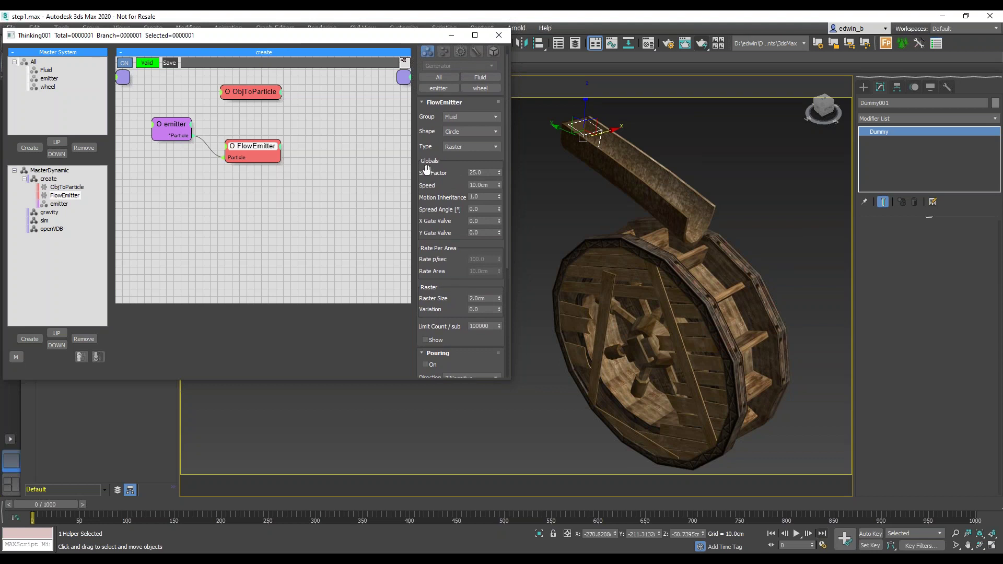
pyautogui.click(477, 173)
pyautogui.press('Tab')
pyautogui.moveTo(460, 167); pyautogui.dragTo(455, 193)
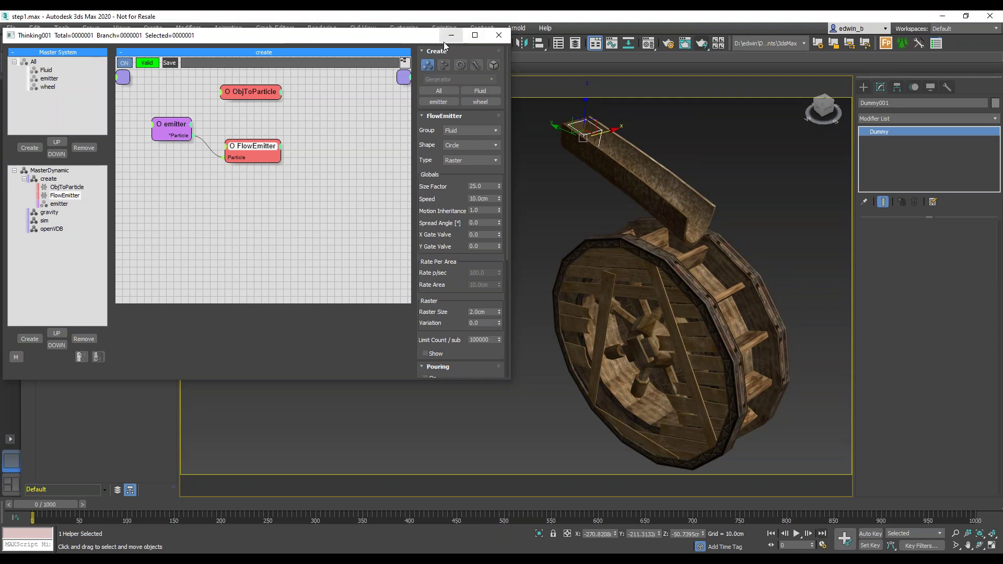
# Clear the Thinking window from the viewports, show all four views, and step one frame to check the emitted particles in the chute.
pyautogui.moveTo(390, 36); pyautogui.dragTo(52, 66)
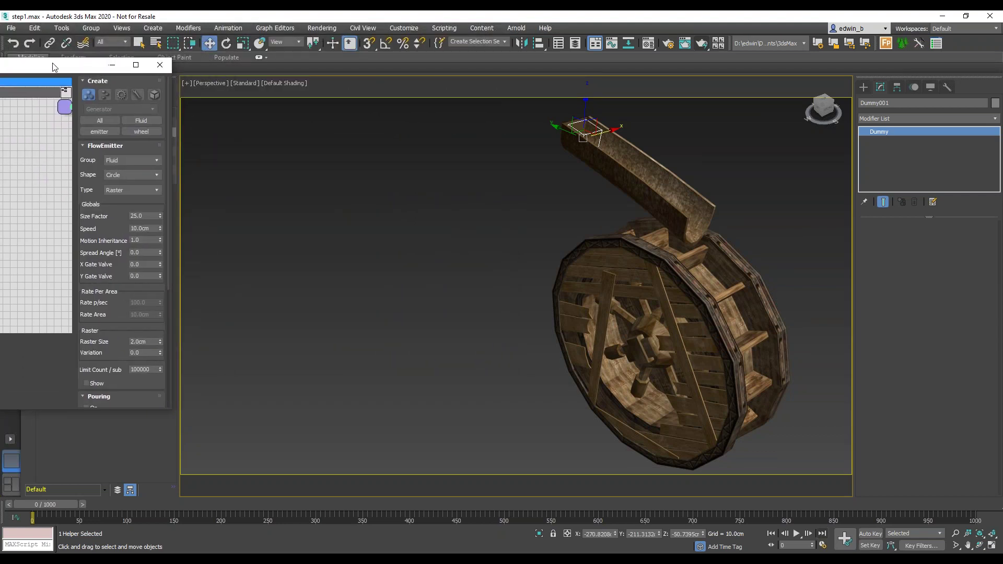
pyautogui.click(993, 546)
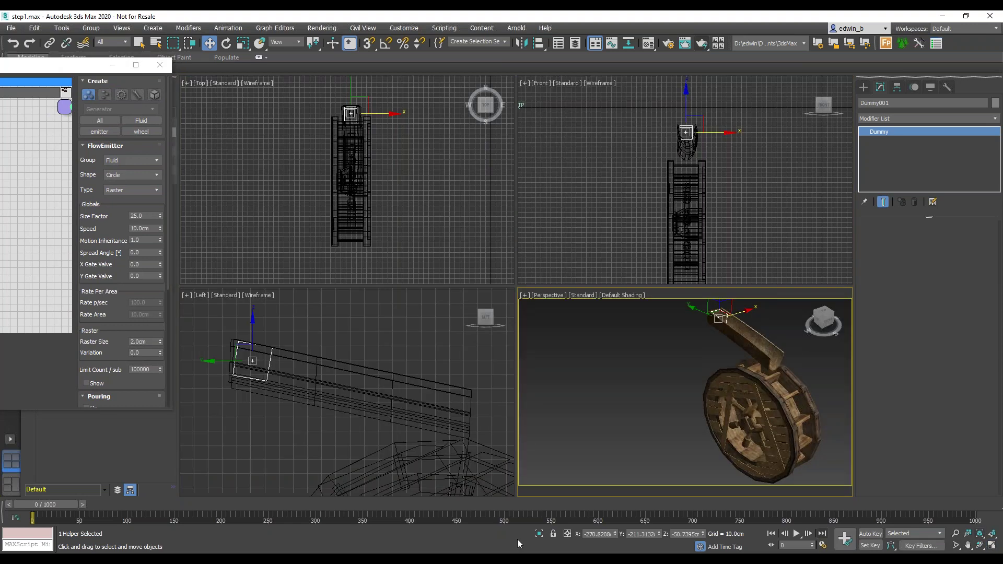
pyautogui.scroll(2, 245, 359)
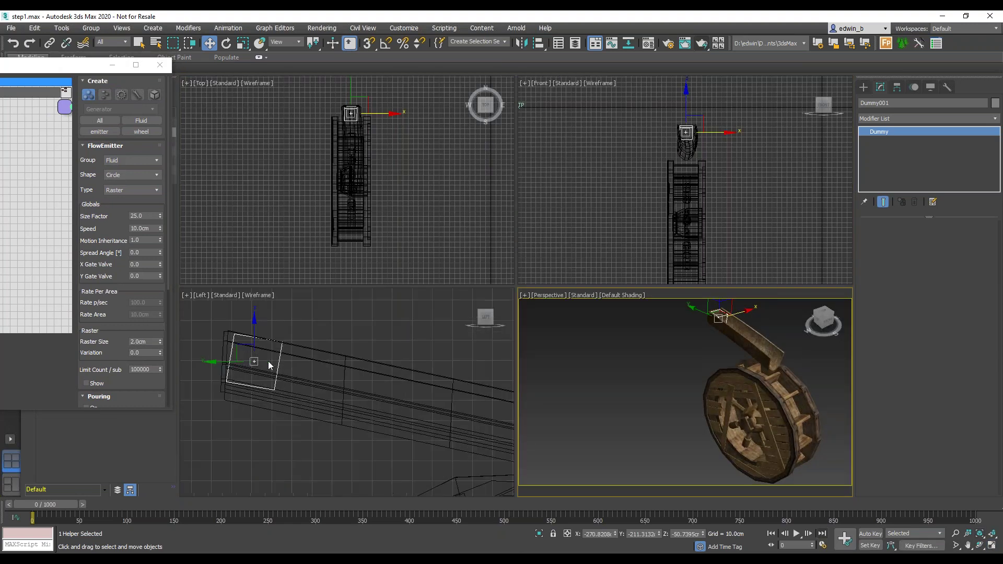
pyautogui.click(83, 505)
pyautogui.click(9, 506)
pyautogui.scroll(1, 249, 365)
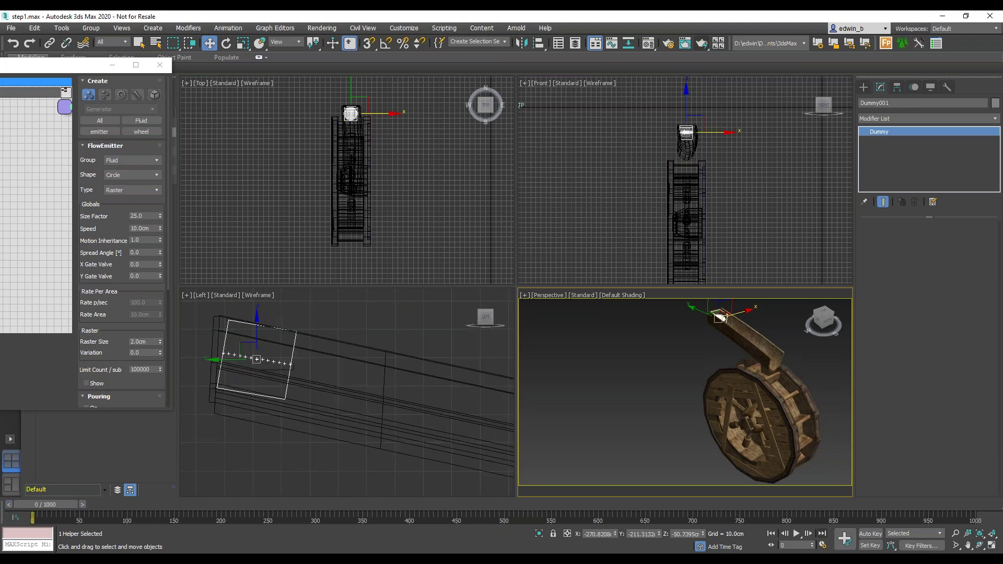
# Play the animation in the maximized Perspective view and examine the direction in which particles leave the chute's dummy.
pyautogui.hotkey('alt', 'w')
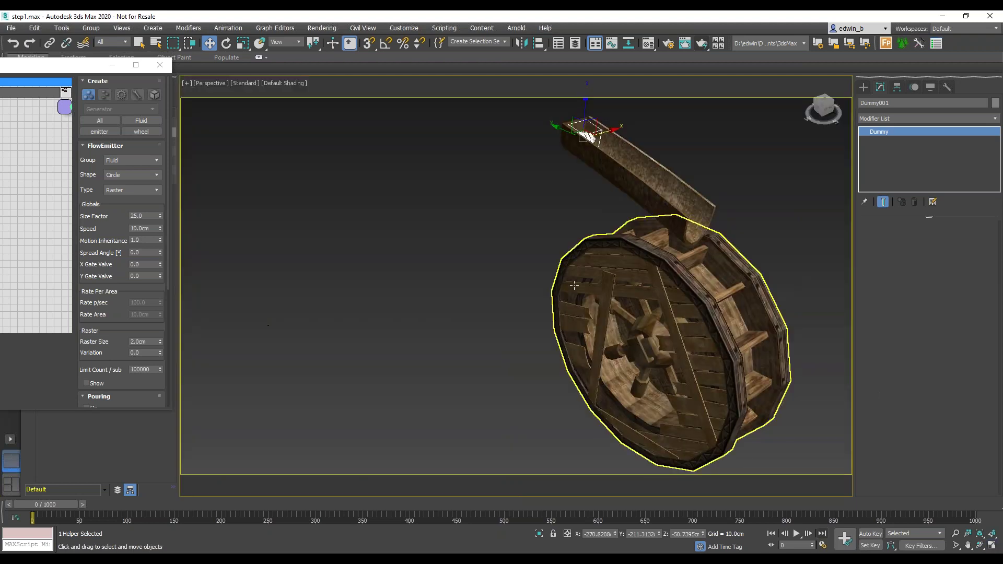
pyautogui.moveTo(565, 178)
pyautogui.keyDown('alt'); pyautogui.mouseDown(button='middle')
pyautogui.moveTo(556, 195)
pyautogui.moveTo(497, 188)
pyautogui.moveTo(555, 188)
pyautogui.mouseUp(button='middle'); pyautogui.keyUp('alt')
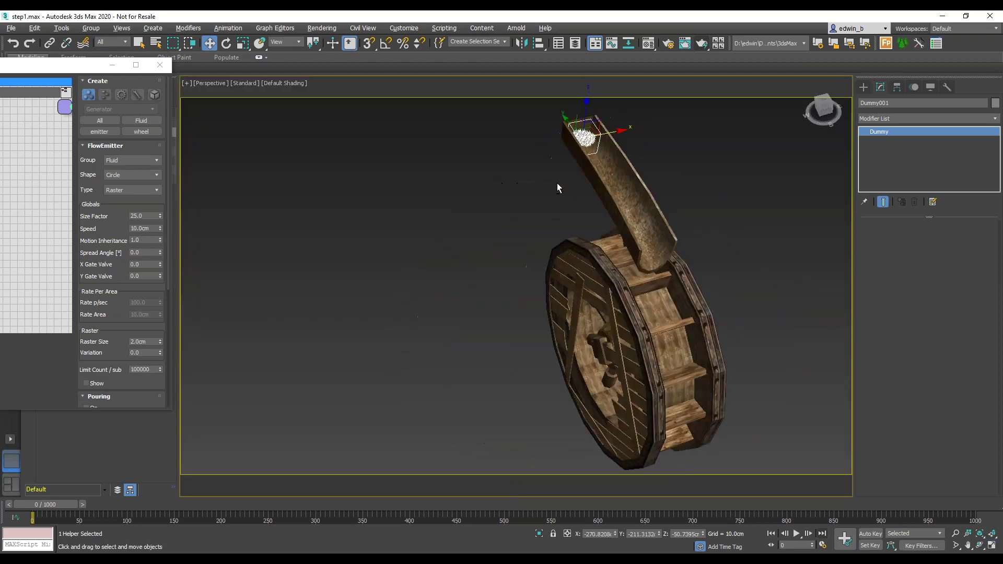
pyautogui.click(797, 533)
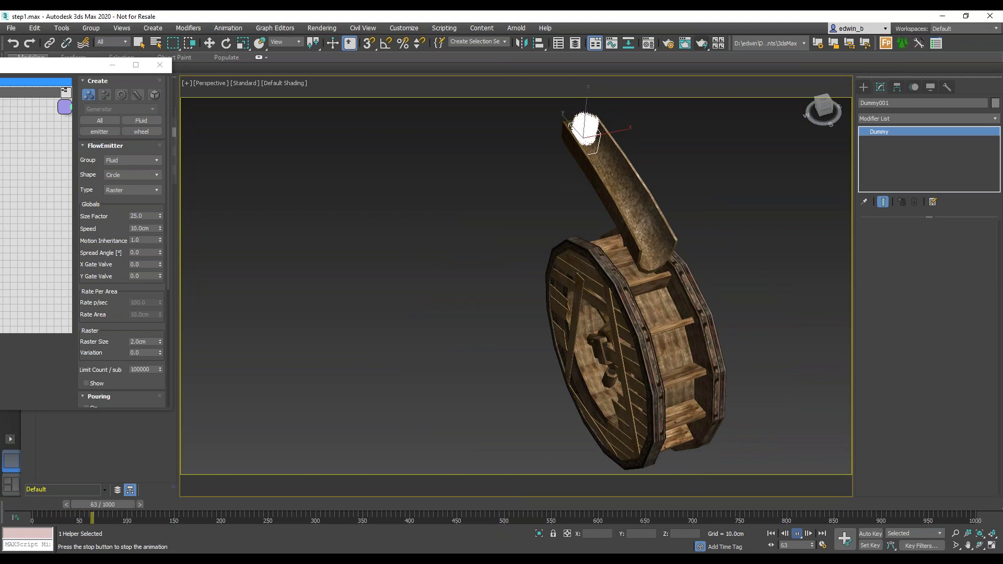
pyautogui.press('Escape')
pyautogui.scroll(6, 598, 164)
pyautogui.keyDown('alt'); pyautogui.moveTo(580, 213); pyautogui.dragTo(465, 279, button='middle'); pyautogui.keyUp('alt')
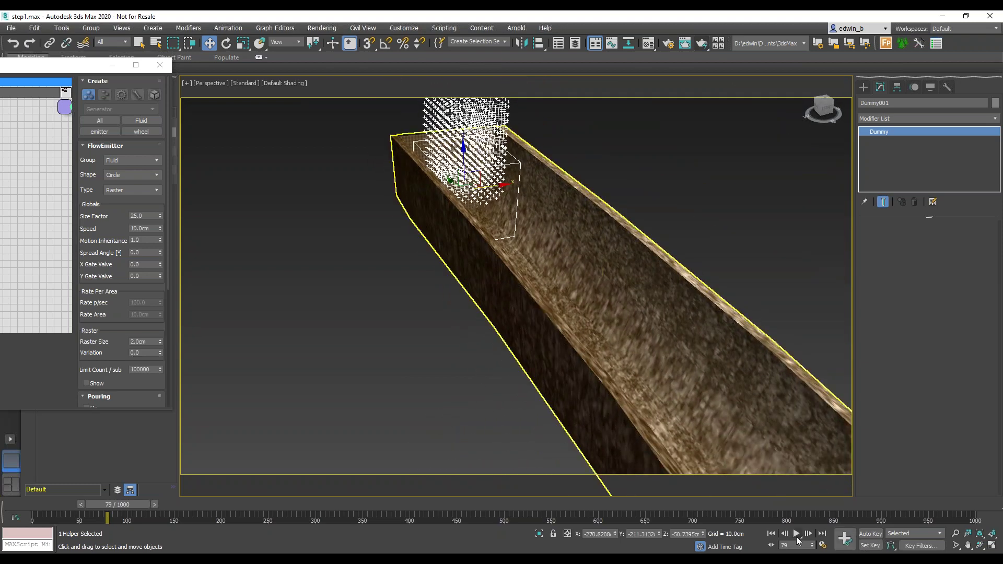
pyautogui.click(796, 534)
pyautogui.press('/')
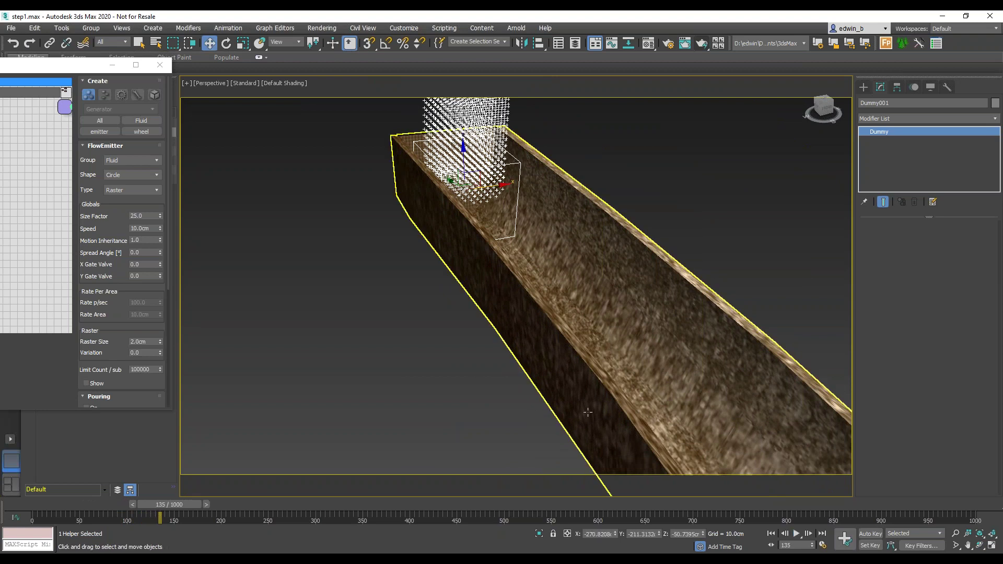
pyautogui.scroll(-5, 452, 318)
pyautogui.scroll(2, 456, 320)
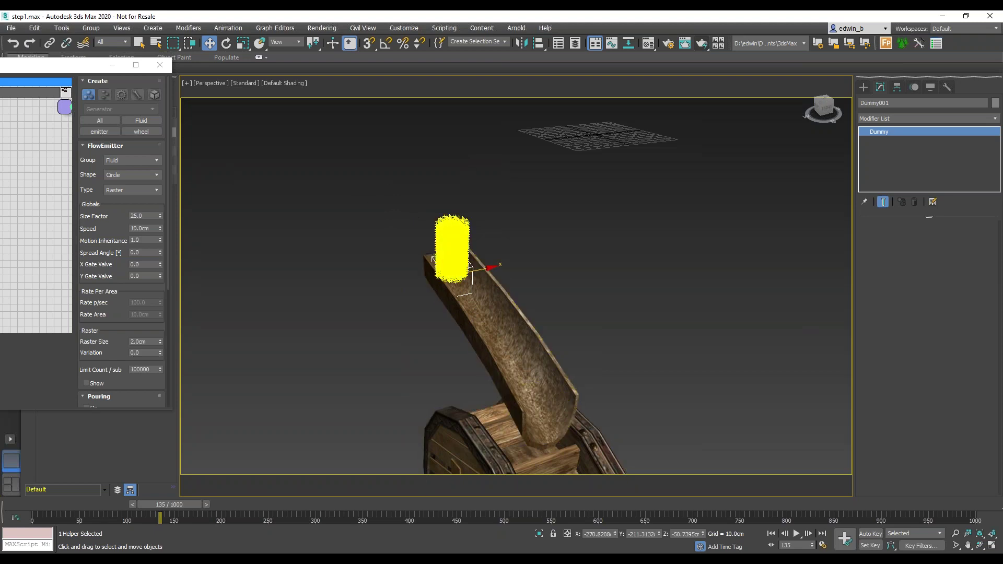
pyautogui.keyDown('alt'); pyautogui.moveTo(517, 337); pyautogui.dragTo(592, 323, button='middle'); pyautogui.keyUp('alt')
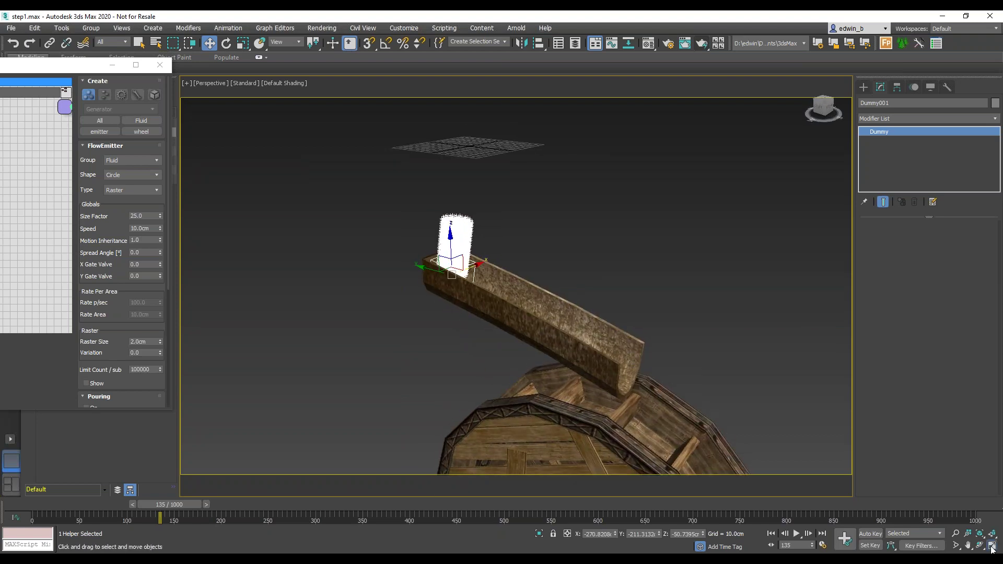
# Rotate the dummy in the Left view to an X rotation of about 100° so that it emits down the chute.
pyautogui.click(993, 547)
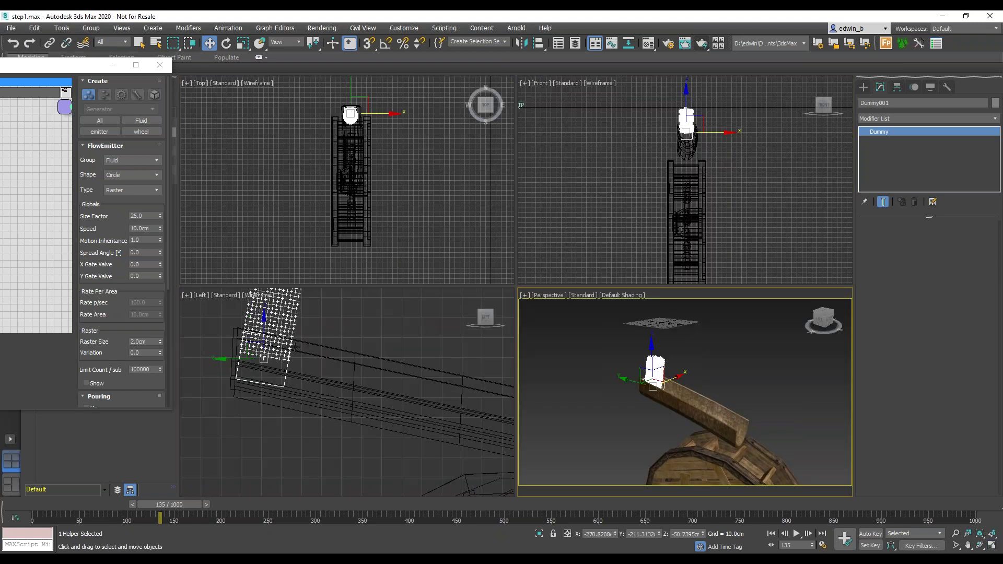
pyautogui.scroll(2, 295, 347)
pyautogui.moveTo(347, 354); pyautogui.dragTo(342, 377, button='middle')
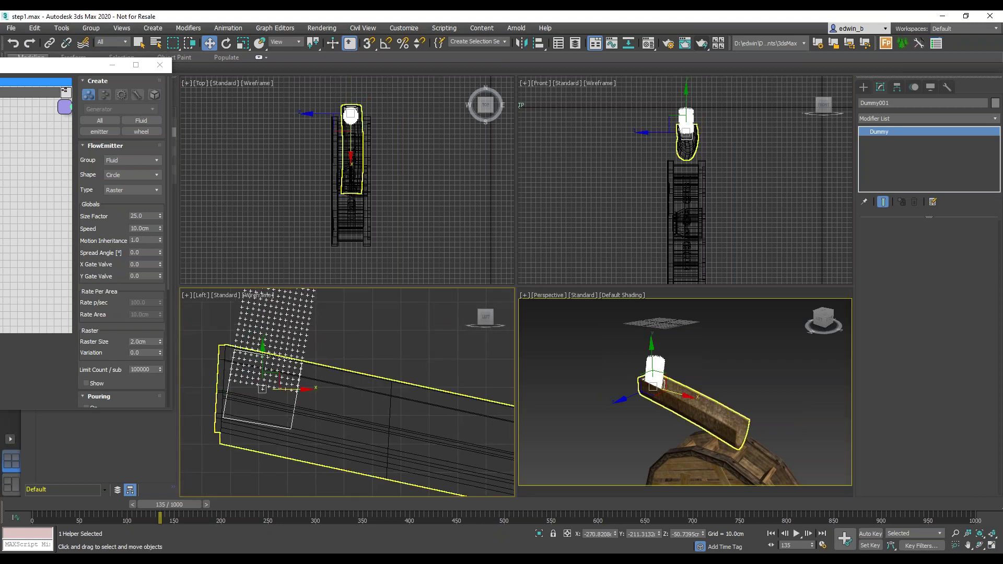
pyautogui.moveTo(14, 69); pyautogui.dragTo(735, 63)
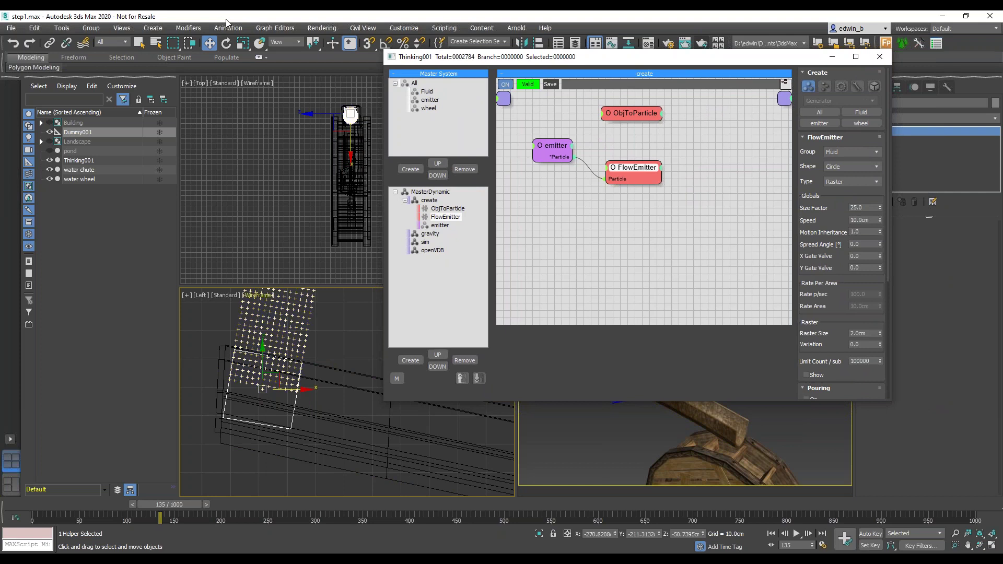
pyautogui.click(227, 43)
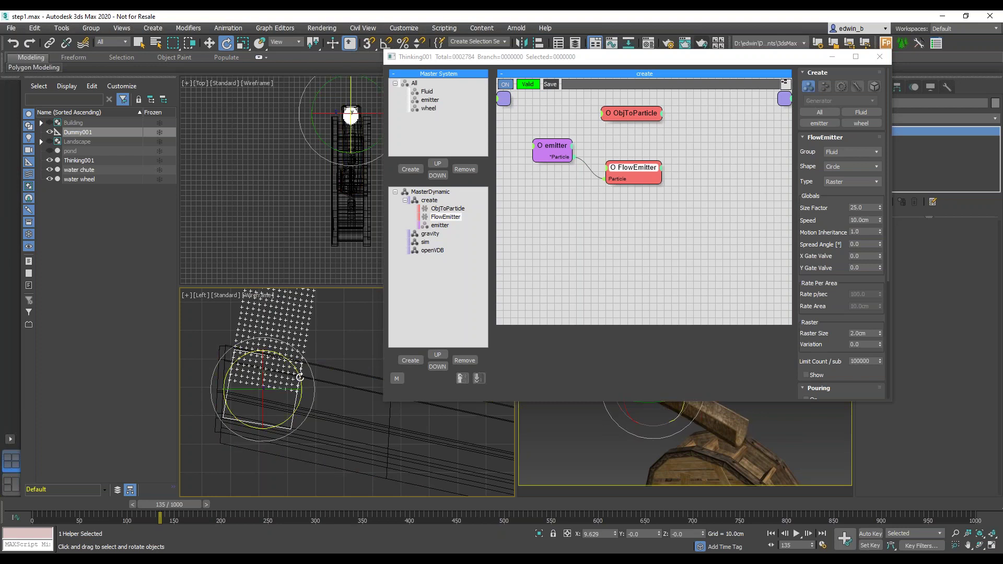
pyautogui.moveTo(300, 377); pyautogui.dragTo(278, 499)
# Replay the animation from the start to check the particle flow along the chute, and stop playback.
pyautogui.click(8, 504)
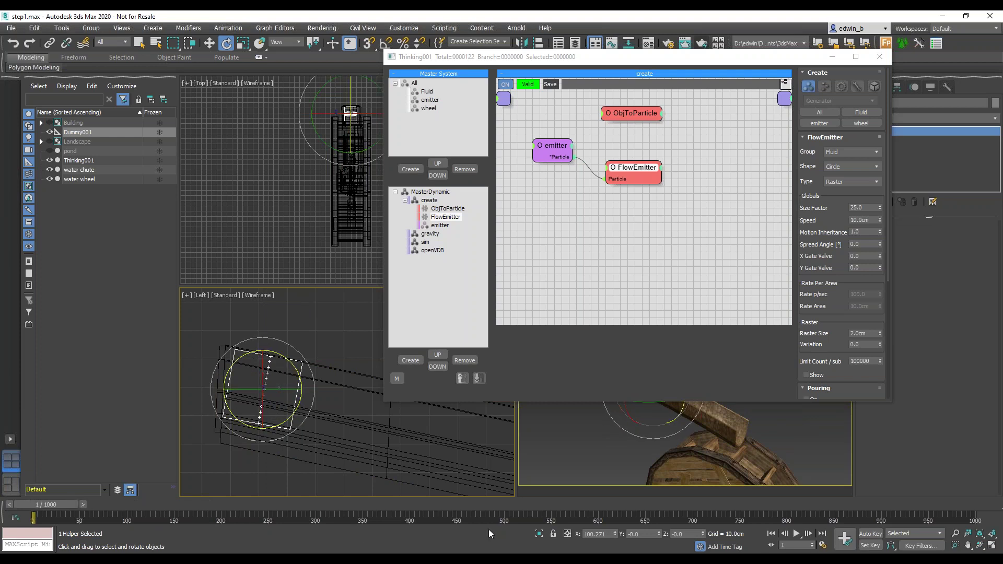
pyautogui.click(804, 534)
pyautogui.click(797, 533)
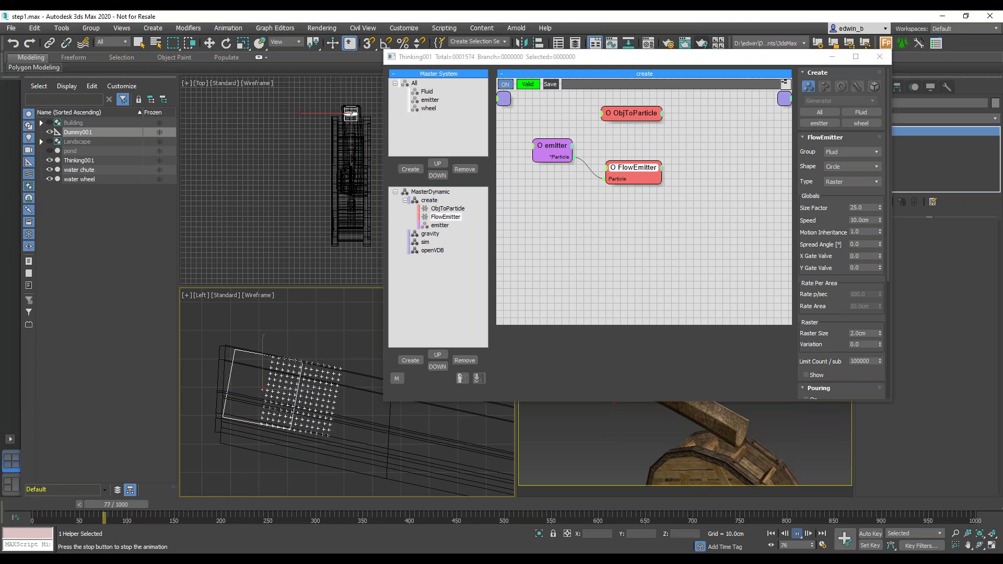
pyautogui.press('e')
# Move the Thinking window clear of the Front and Perspective views and show the ObjToParticle node's settings.
pyautogui.moveTo(710, 60); pyautogui.dragTo(522, 63)
pyautogui.moveTo(412, 48); pyautogui.dragTo(336, 28)
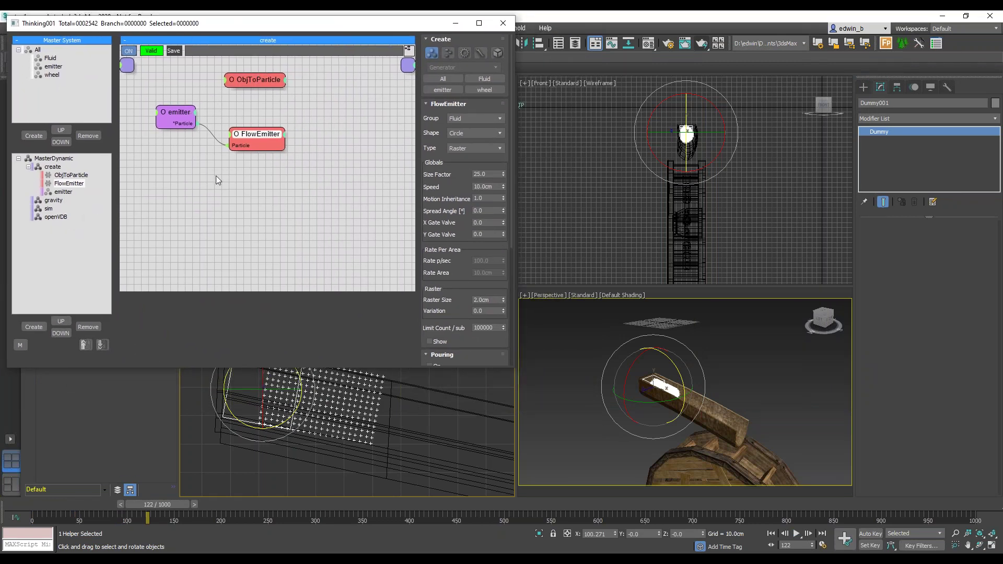
pyautogui.click(259, 78)
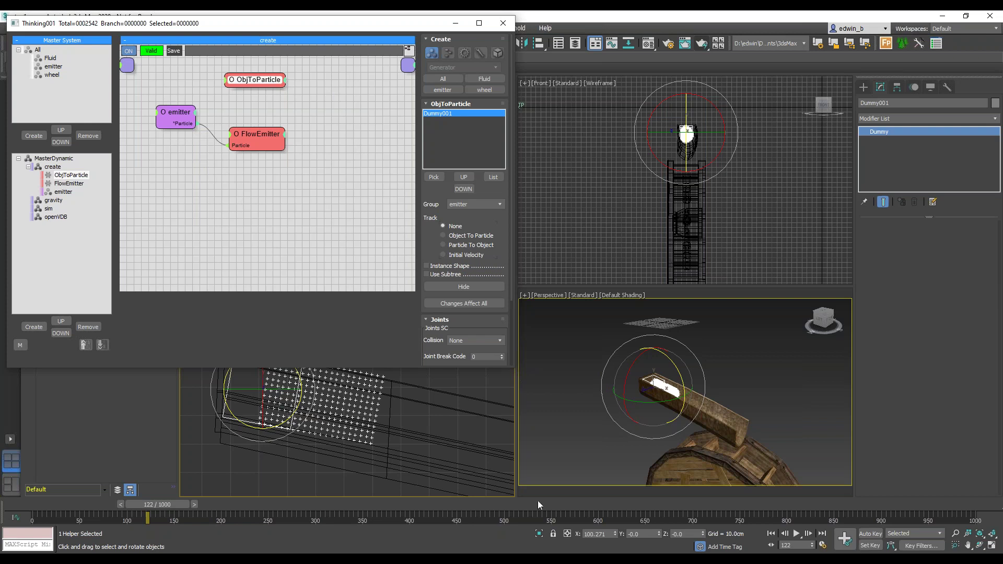
# Play the animation from frame 0 and check how far the particles travel down the chute, then stop playback.
pyautogui.click(747, 357)
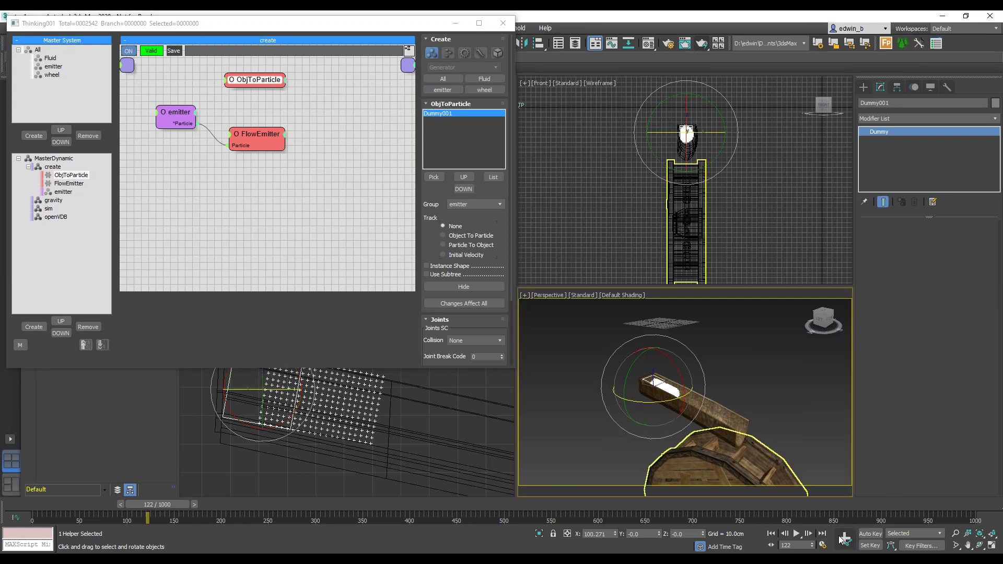
pyautogui.click(795, 533)
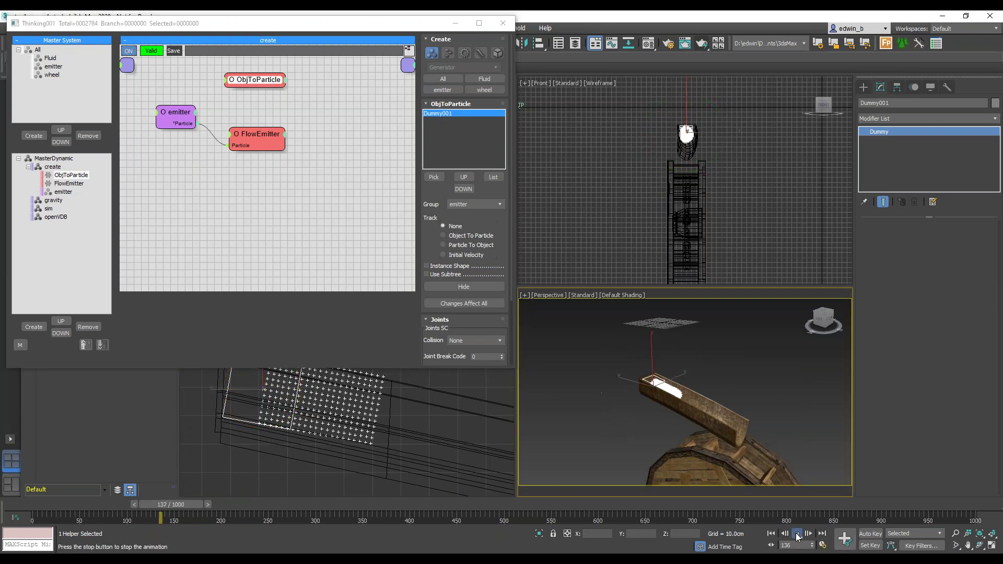
pyautogui.press('Home')
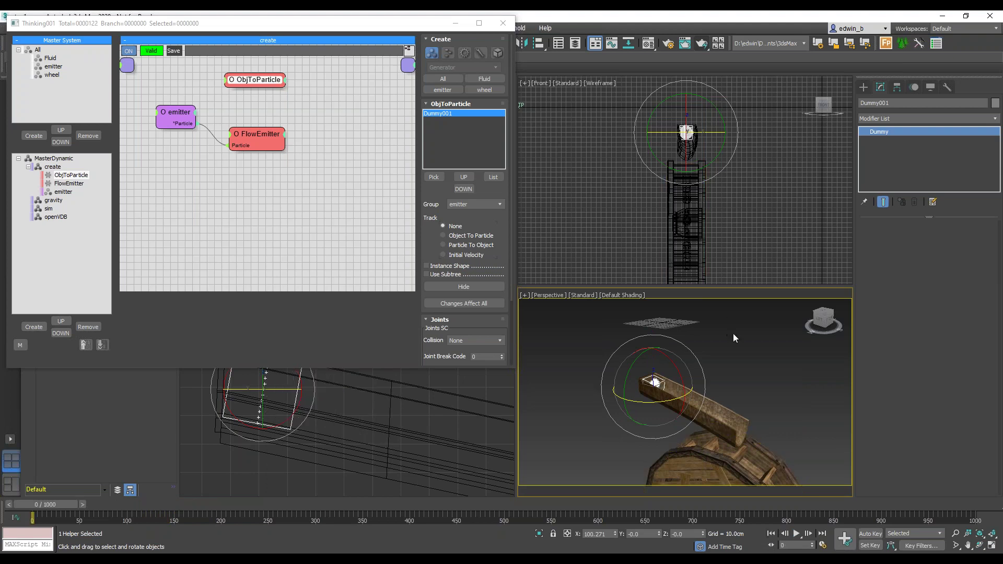
pyautogui.click(795, 533)
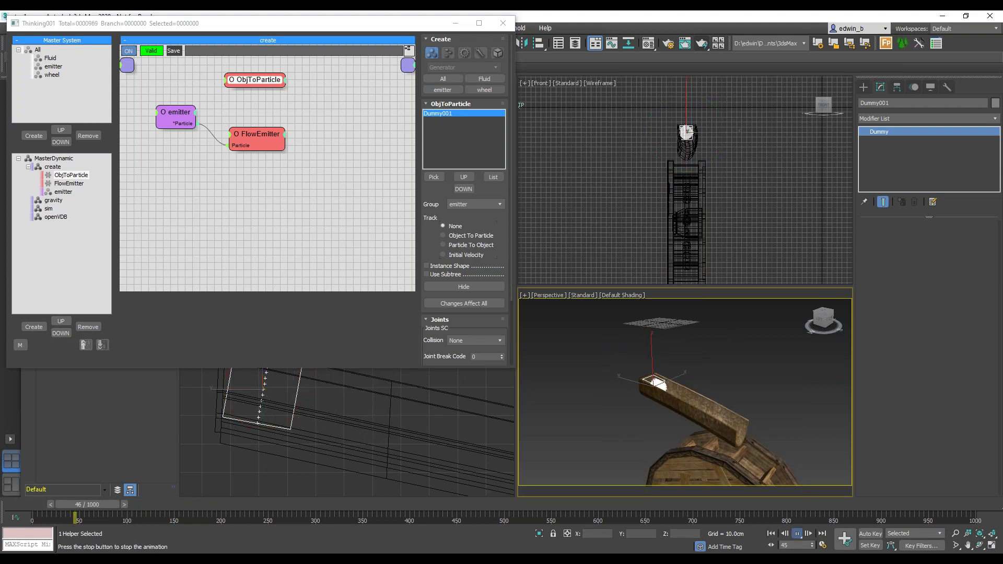
pyautogui.press('/')
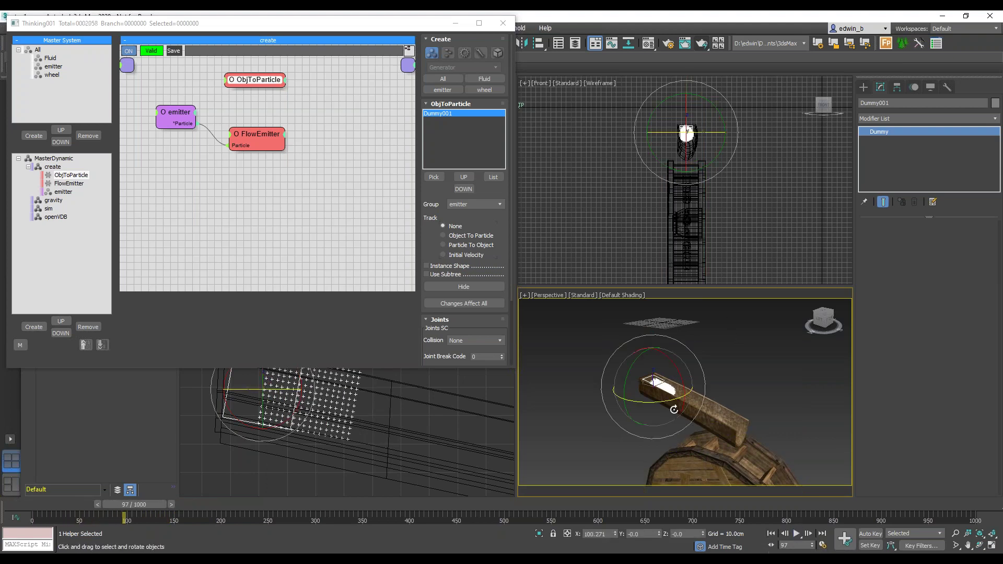
# Examine the emitted particles inside the chute in a maximized Perspective view during playback, and return to frame 0.
pyautogui.keyDown('alt'); pyautogui.moveTo(704, 397); pyautogui.dragTo(694, 400, button='middle'); pyautogui.keyUp('alt')
pyautogui.click(991, 549)
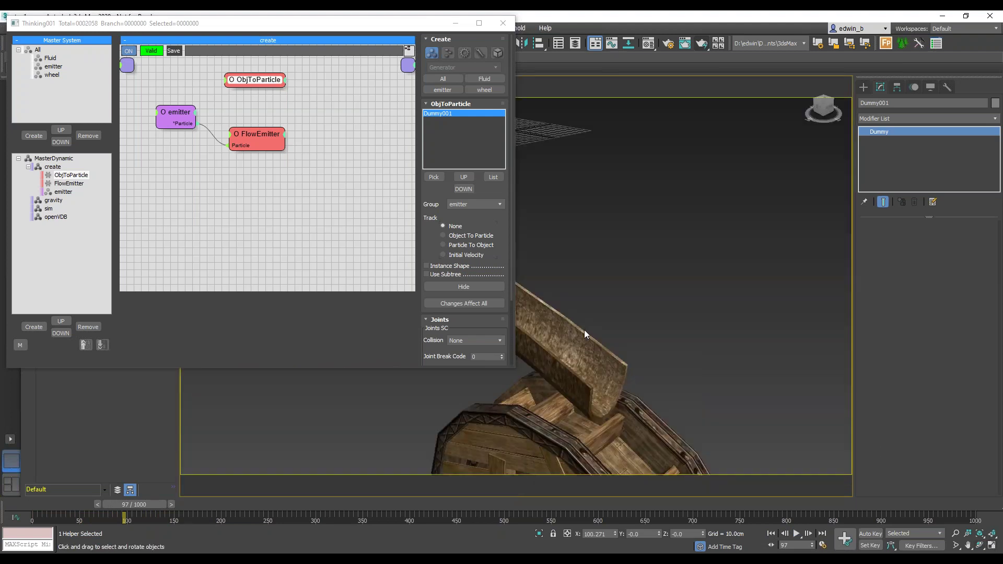
pyautogui.keyDown('alt'); pyautogui.moveTo(584, 330); pyautogui.dragTo(690, 251, button='middle'); pyautogui.keyUp('alt')
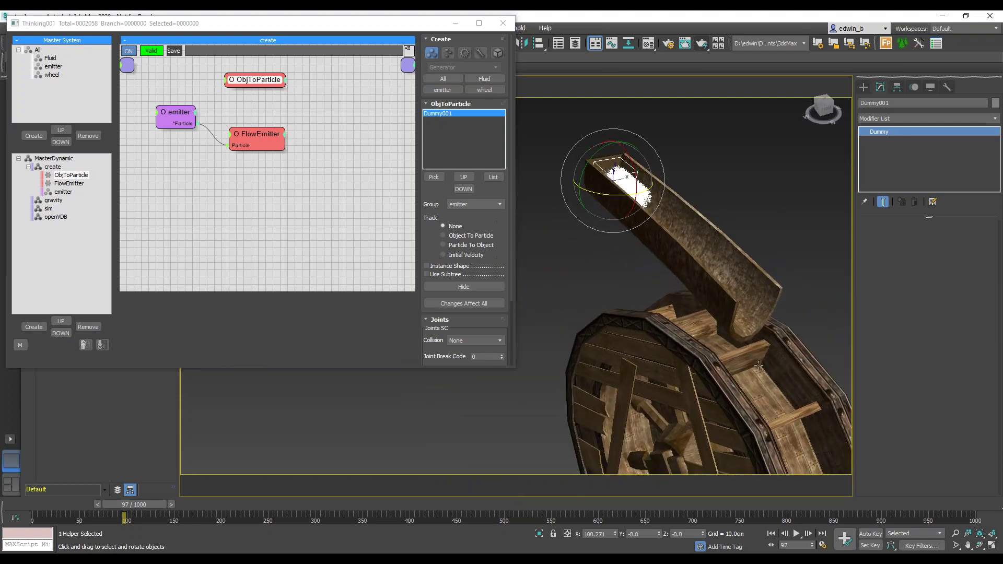
pyautogui.click(796, 533)
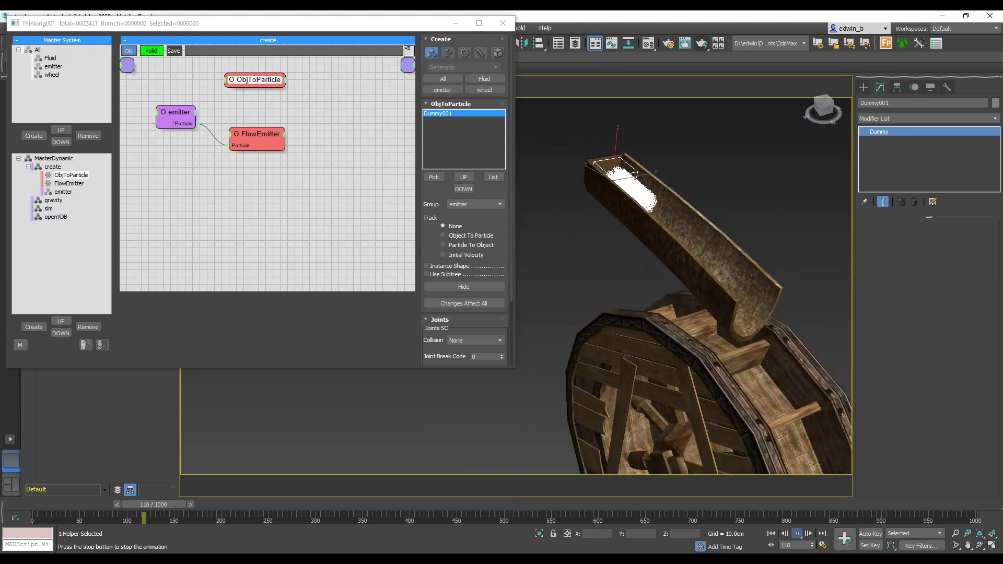
pyautogui.click(796, 533)
pyautogui.click(771, 534)
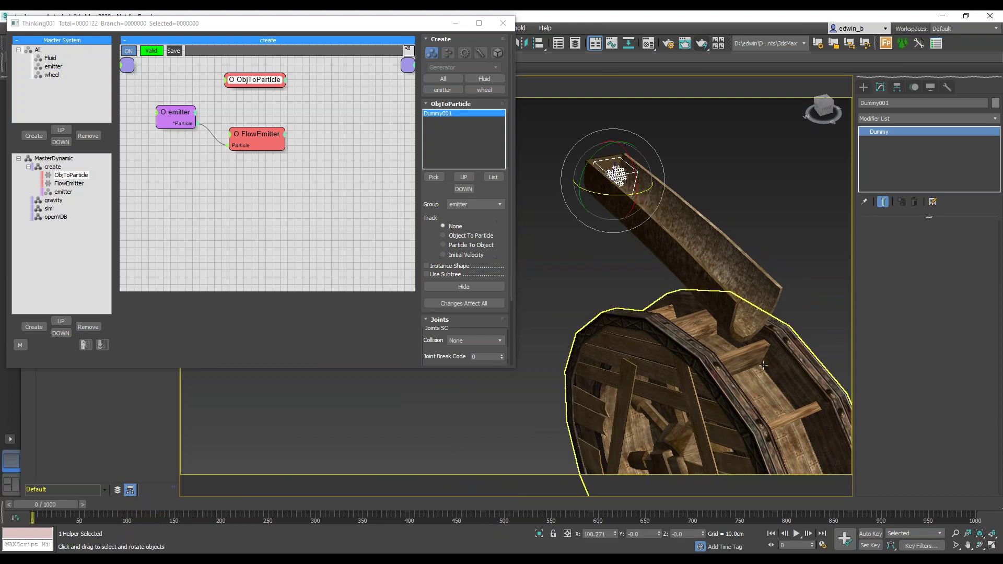
pyautogui.keyDown('alt'); pyautogui.moveTo(775, 372); pyautogui.dragTo(626, 317, button='middle'); pyautogui.keyUp('alt')
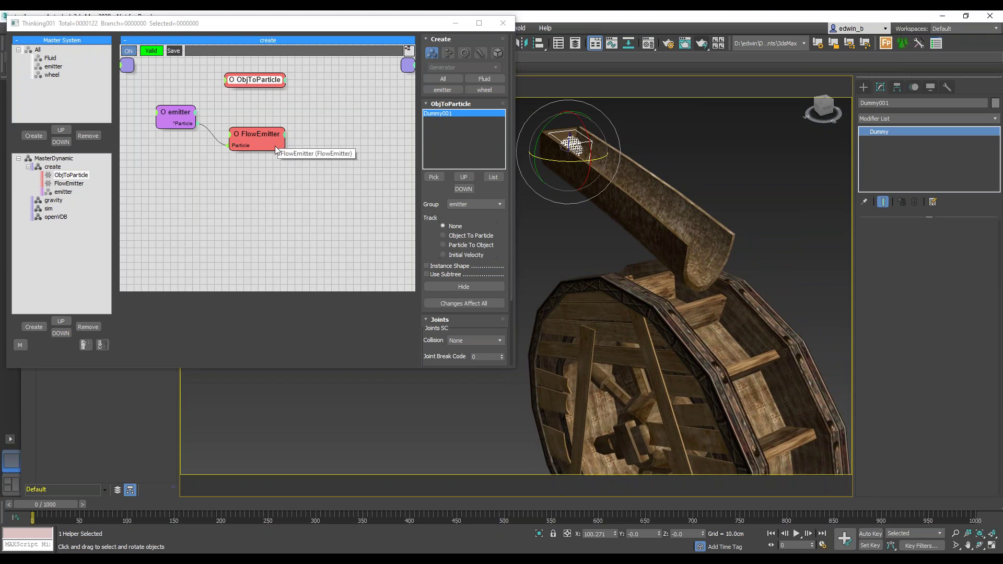
# Expose the FlowEmitter node's BirthParticle output and add a Standard Mass node beside it in the create set.
pyautogui.click(285, 135)
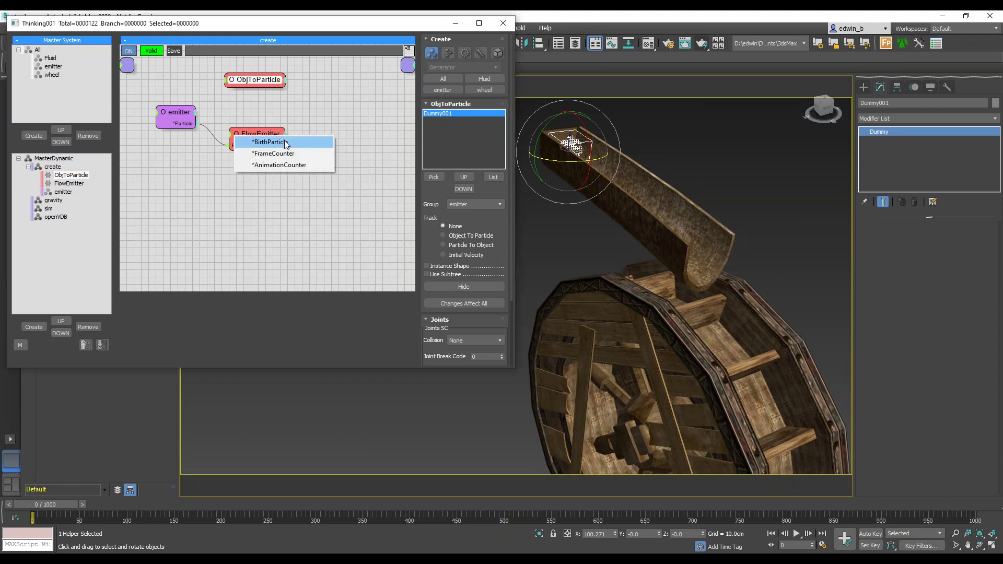
pyautogui.click(287, 141)
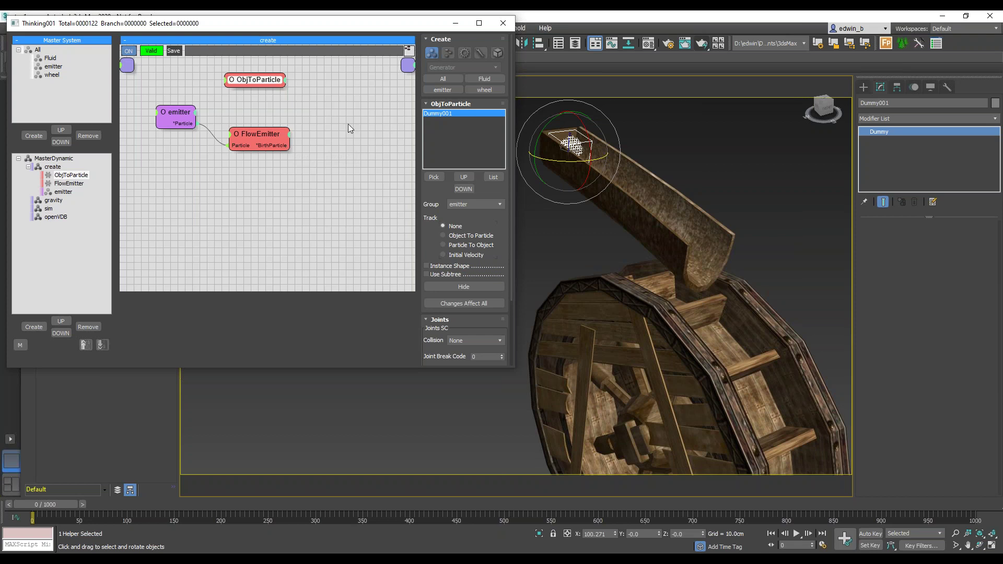
pyautogui.click(266, 139)
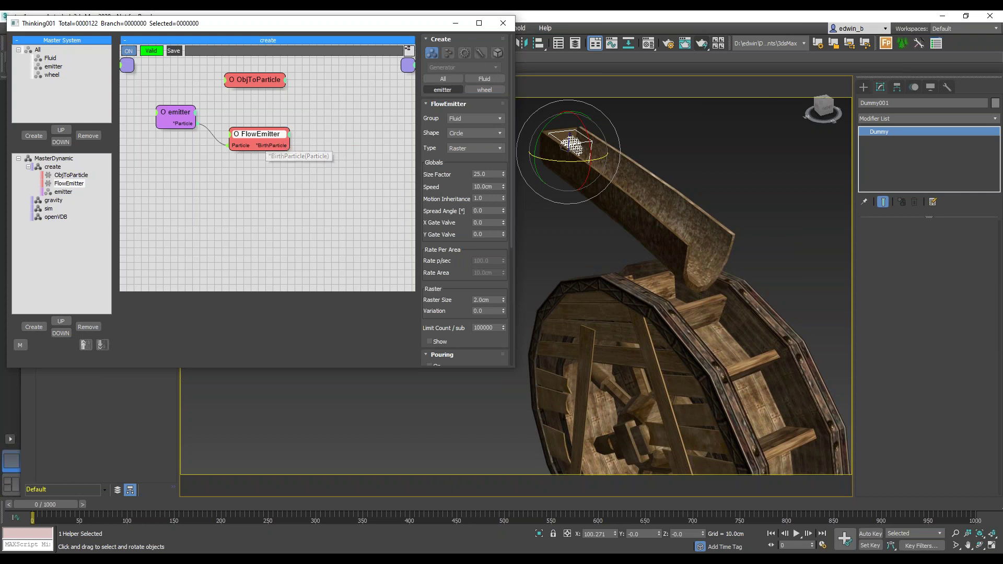
pyautogui.click(452, 55)
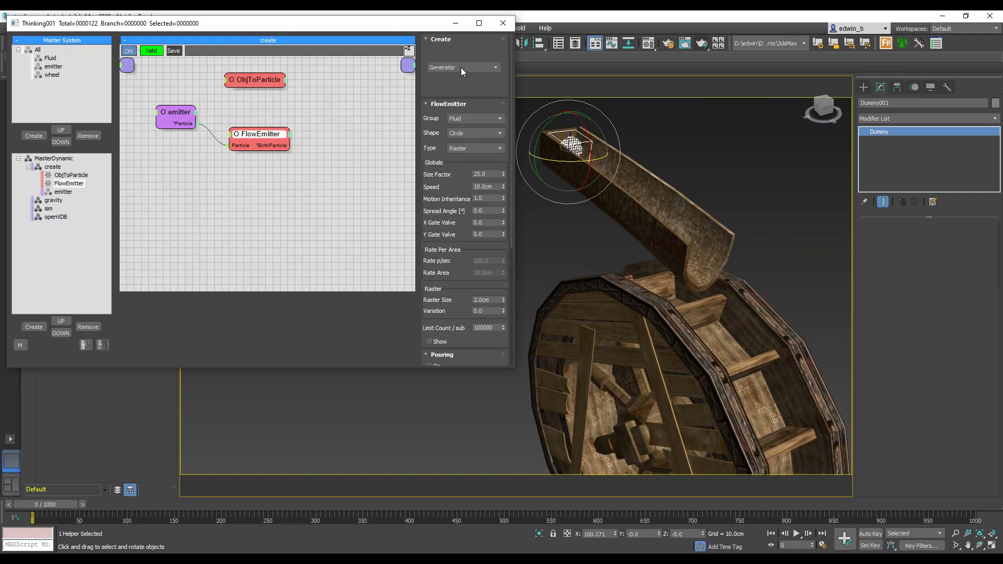
pyautogui.click(465, 66)
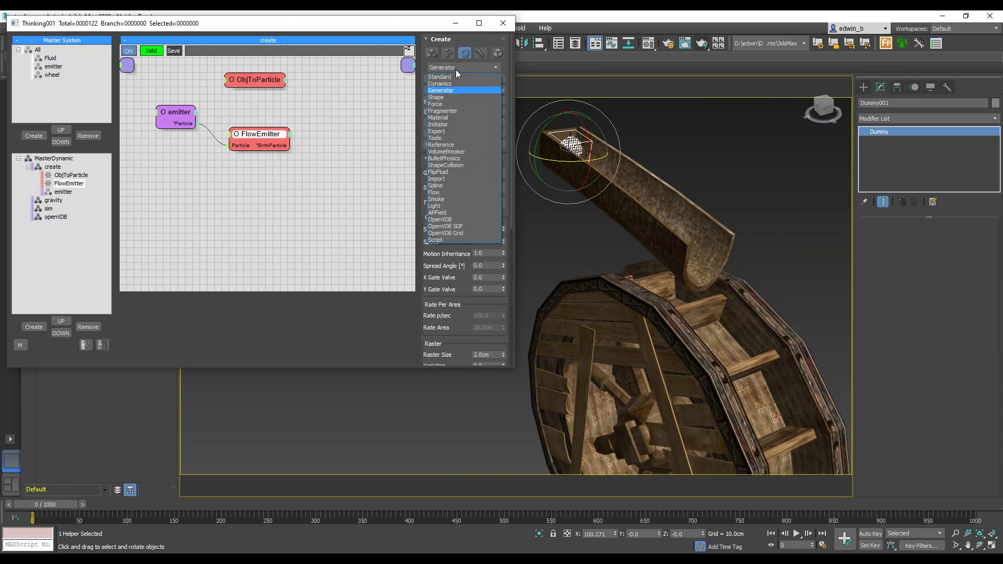
pyautogui.click(453, 73)
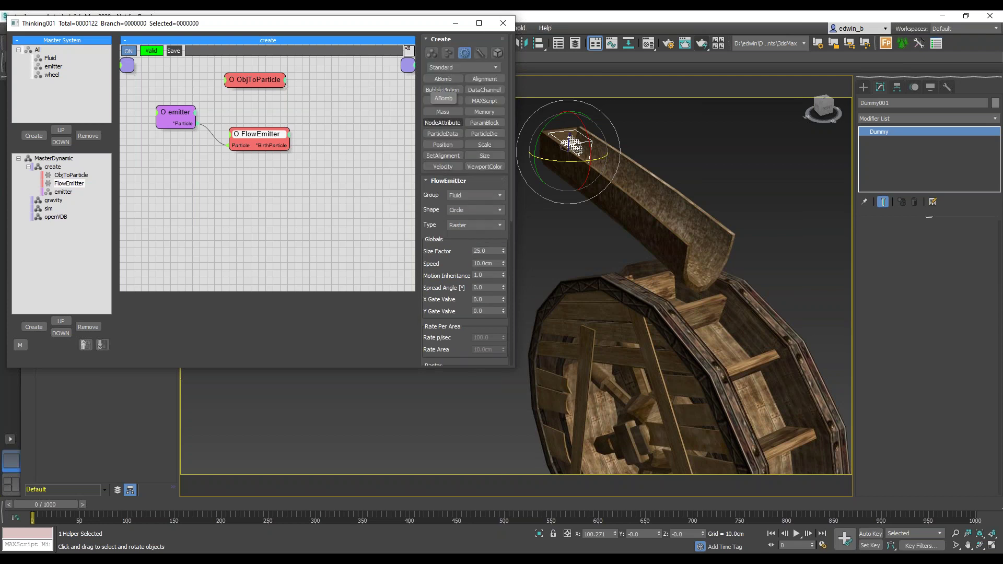
pyautogui.click(443, 112)
pyautogui.click(318, 143)
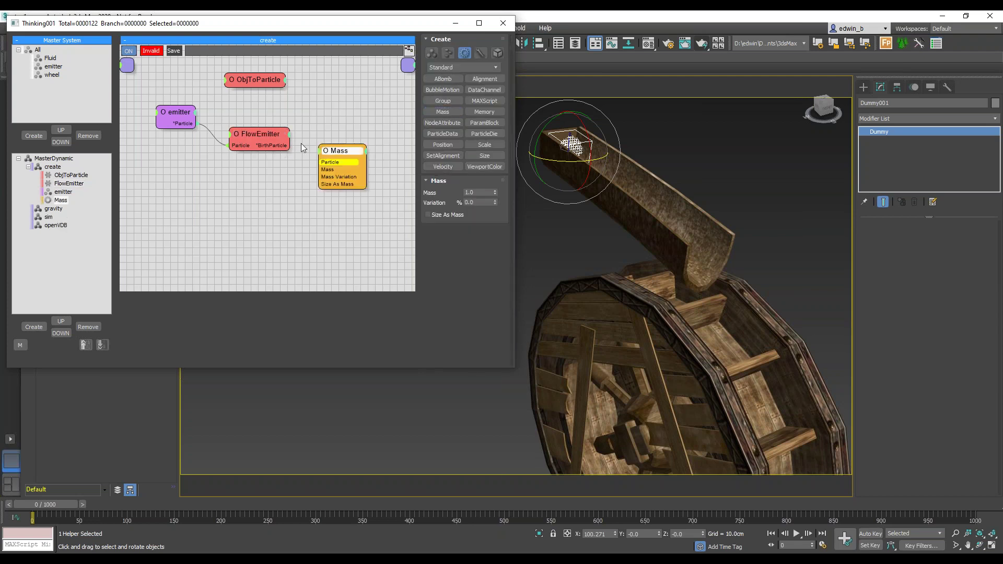
# Connect the BirthParticle output to the Mass node's Particle input and set the mass to 0.1.
pyautogui.moveTo(279, 145); pyautogui.dragTo(351, 153)
pyautogui.doubleClick(349, 156)
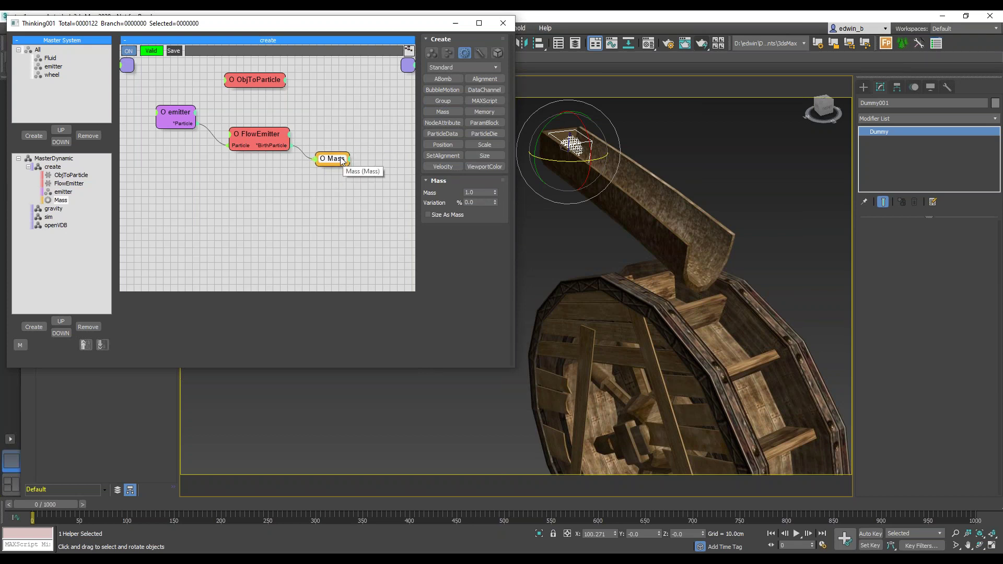
pyautogui.doubleClick(337, 159)
pyautogui.doubleClick(482, 195)
pyautogui.write('0.1')
pyautogui.press('Return')
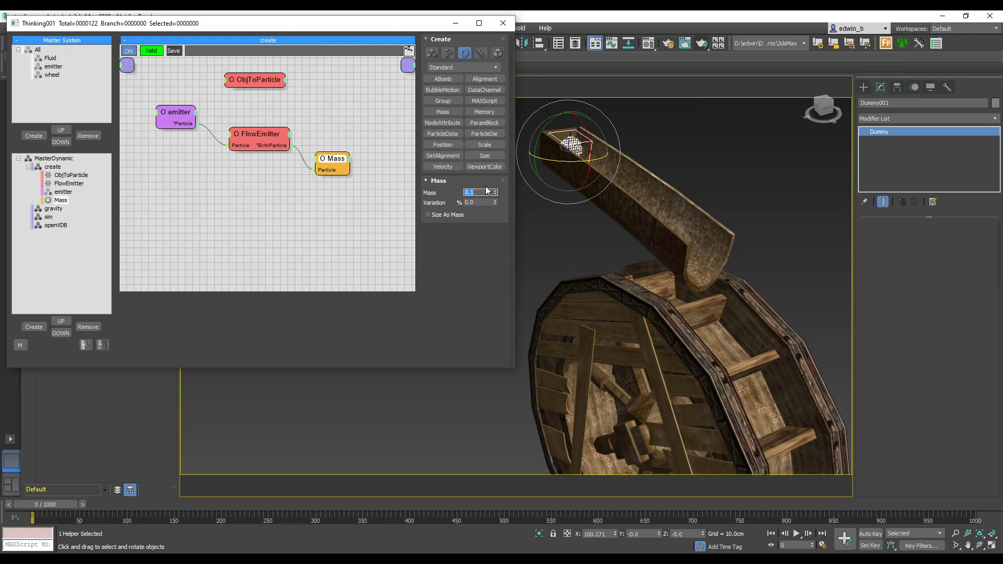
# Move the emitter, FlowEmitter and Mass nodes together further below the ObjToParticle node.
pyautogui.click(161, 168)
pyautogui.moveTo(163, 103); pyautogui.dragTo(347, 186)
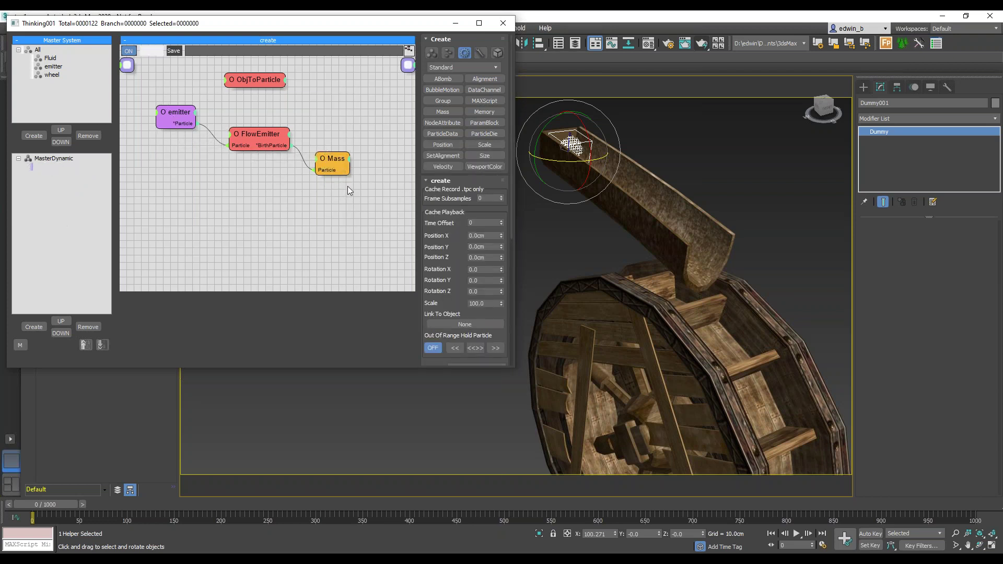
pyautogui.moveTo(257, 134); pyautogui.dragTo(255, 171)
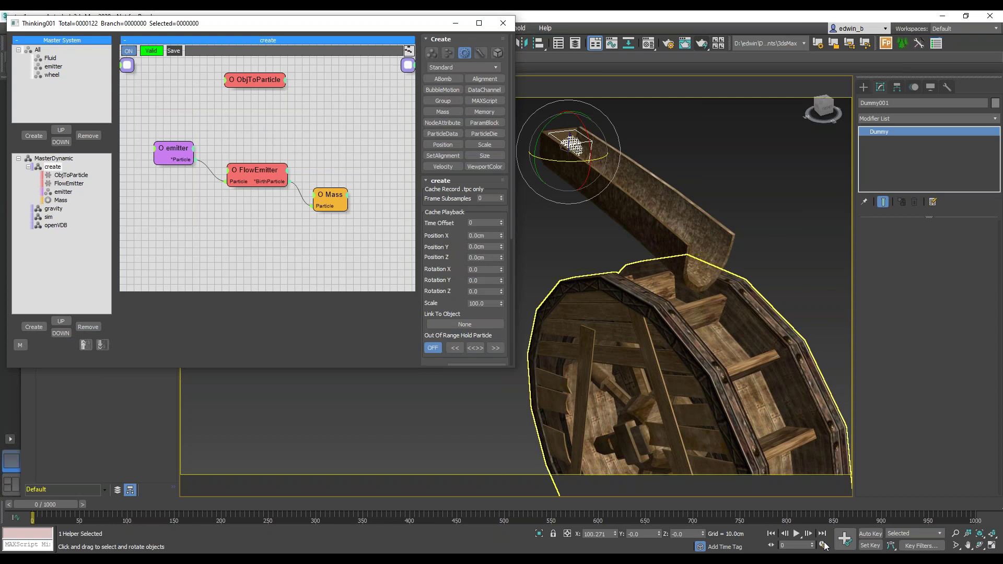
# Play the animation with the Mass node in place and inspect the particles in the chute.
pyautogui.click(796, 533)
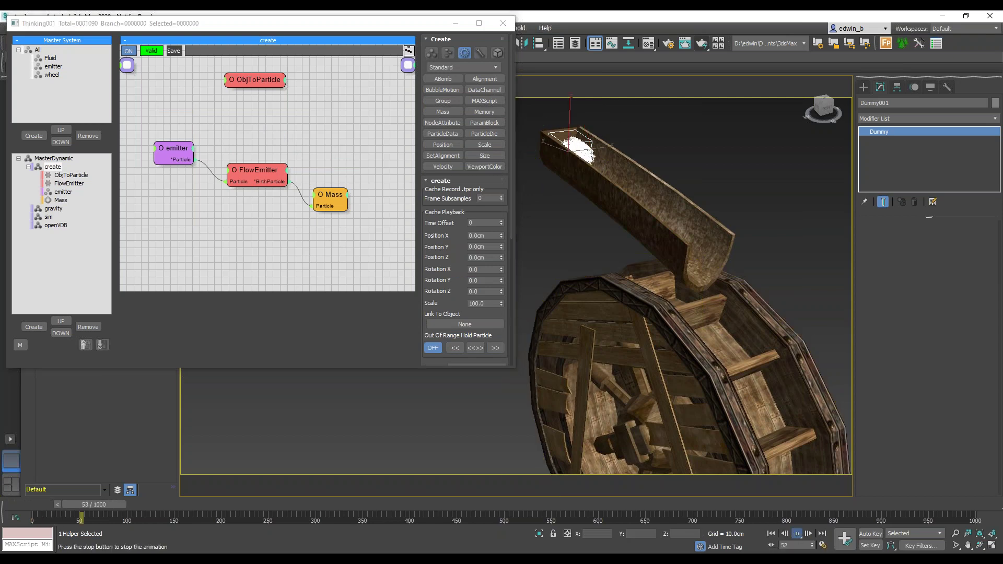
pyautogui.press('Escape')
pyautogui.moveTo(806, 285)
pyautogui.keyDown('alt'); pyautogui.mouseDown(button='middle')
pyautogui.moveTo(789, 283)
pyautogui.moveTo(803, 295)
pyautogui.mouseUp(button='middle'); pyautogui.keyUp('alt')
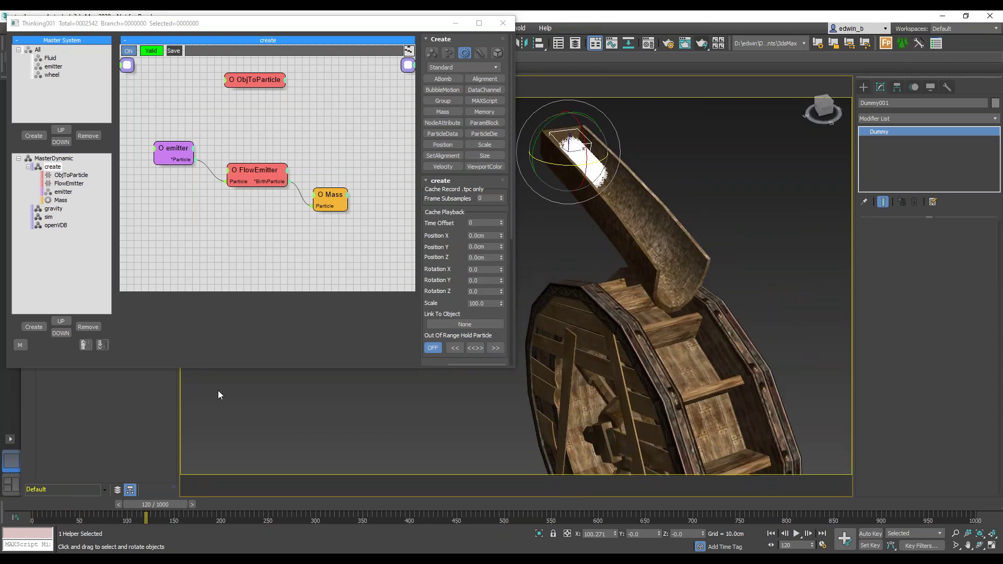
# Collapse the create set, open the gravity set and add a Force node to it.
pyautogui.click(28, 166)
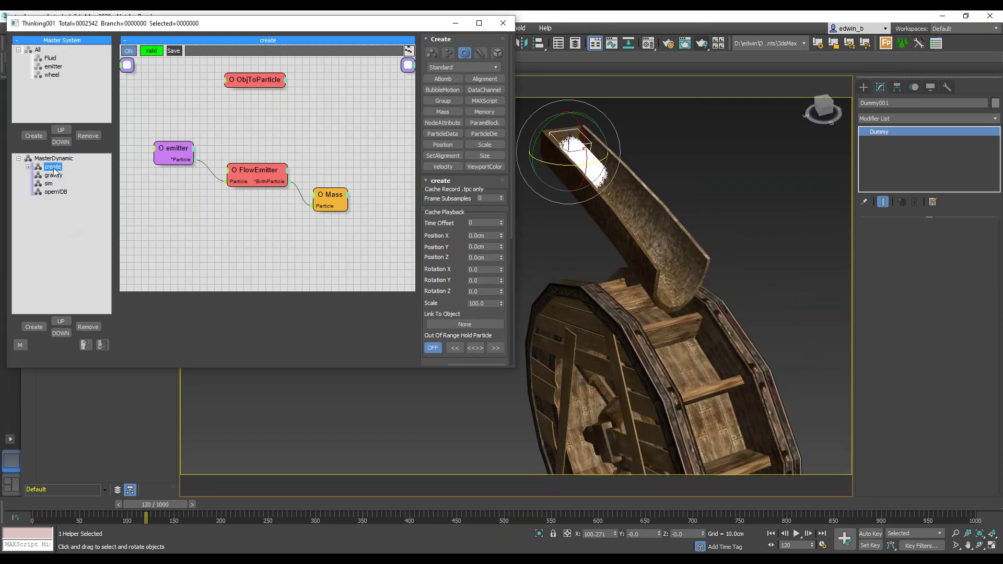
pyautogui.click(53, 175)
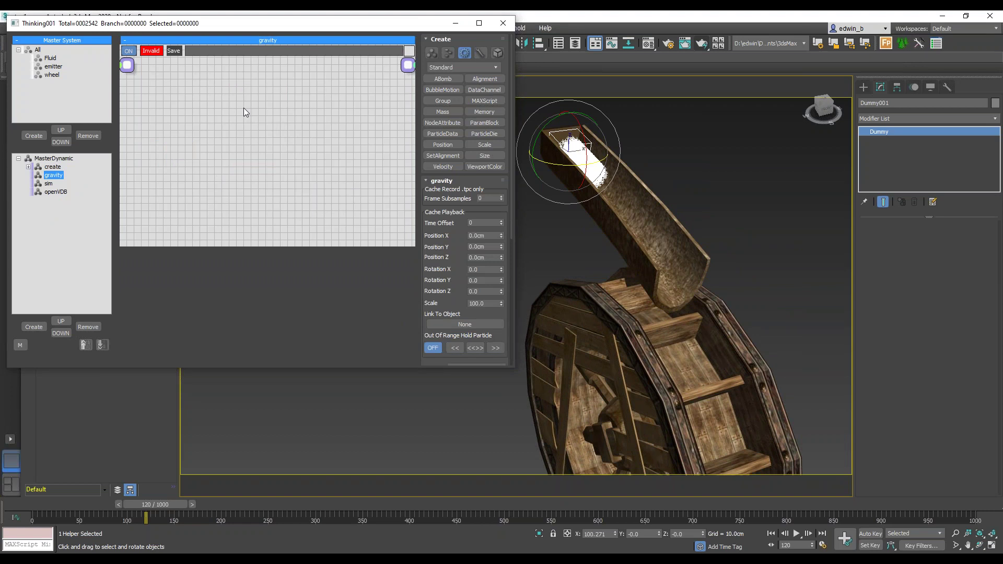
pyautogui.click(465, 67)
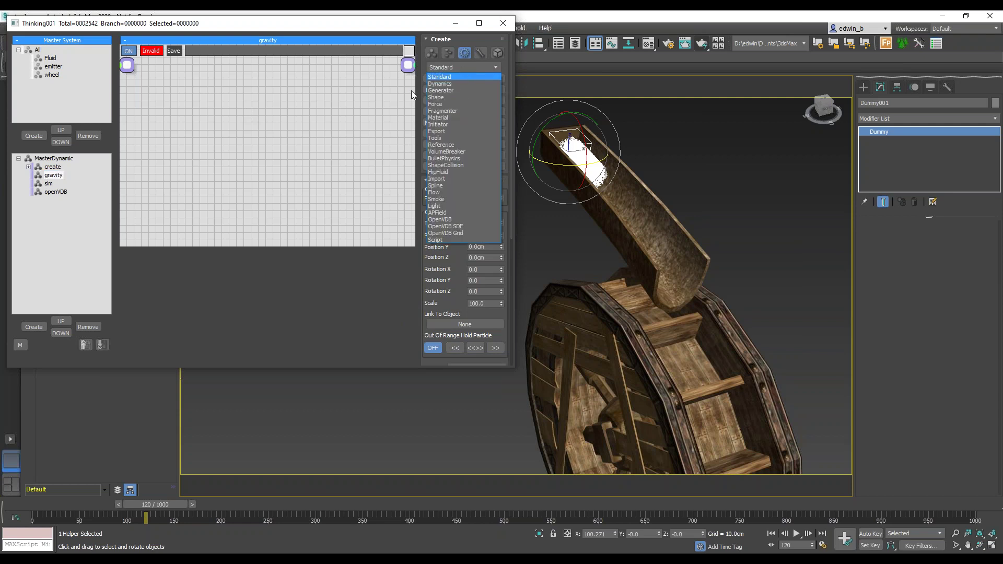
pyautogui.click(442, 105)
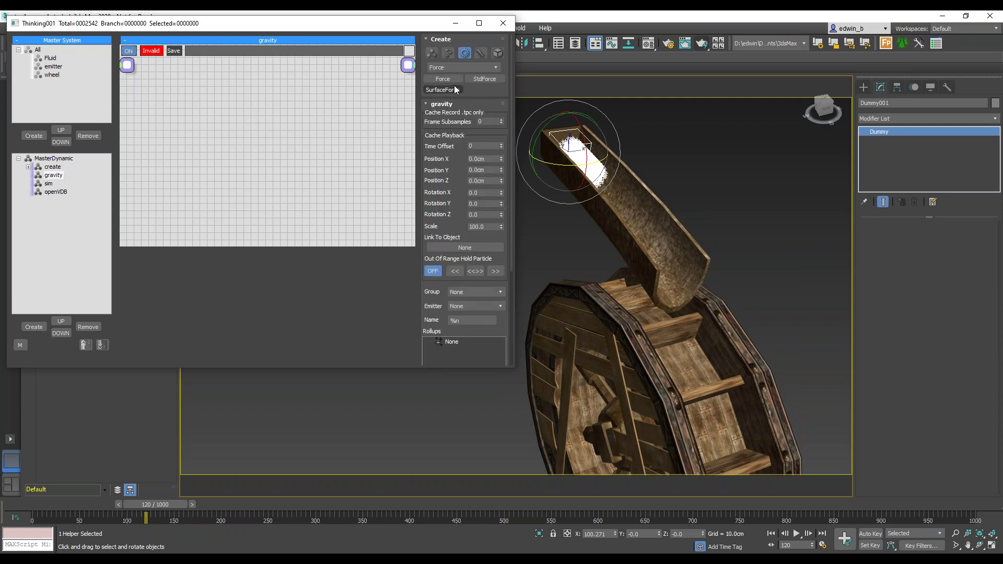
pyautogui.click(442, 79)
pyautogui.click(257, 104)
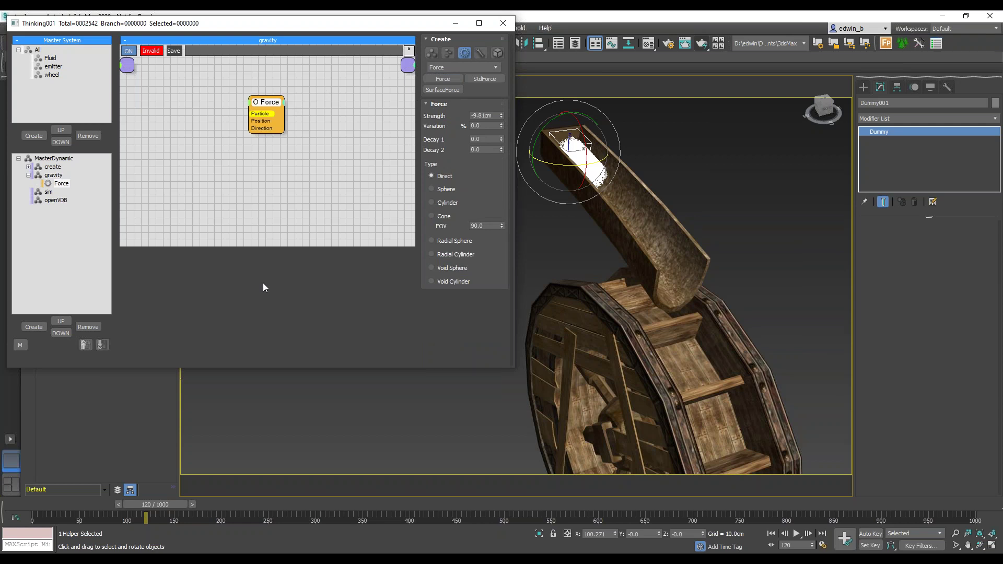
# Add the Fluid group to the gravity set, connect its particles to the Force node and set the strength to -981 cm.
pyautogui.click(433, 50)
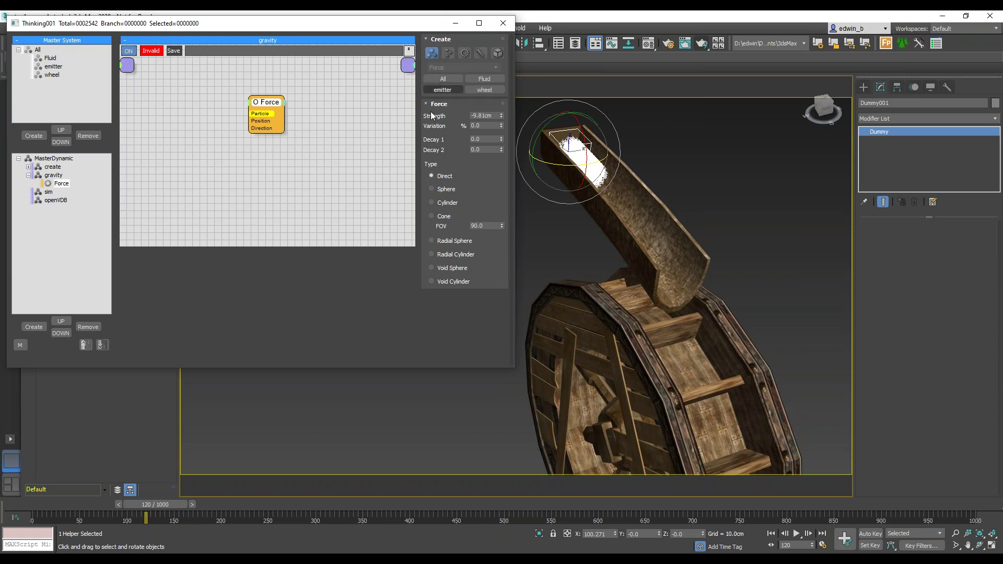
pyautogui.click(497, 79)
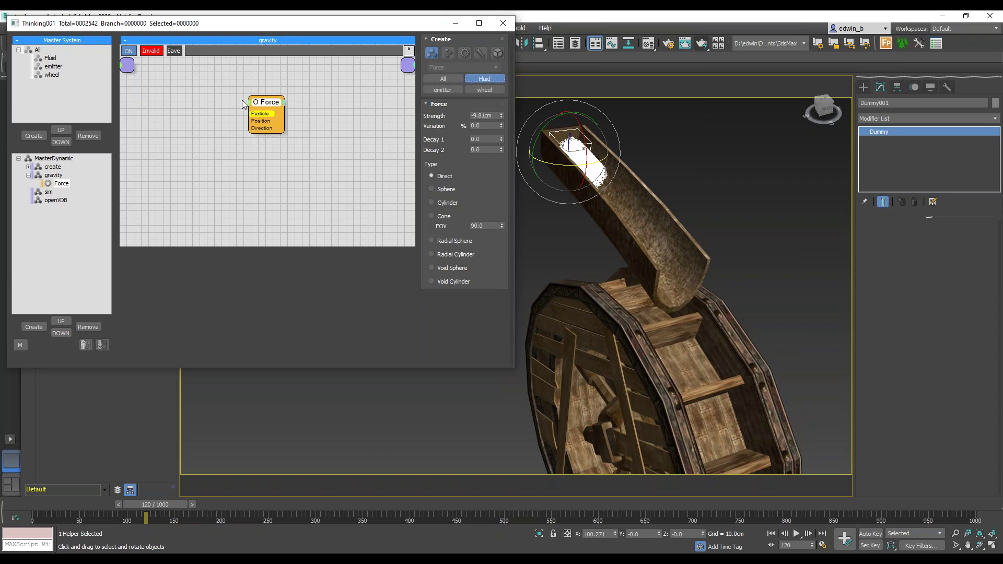
pyautogui.click(176, 83)
pyautogui.moveTo(201, 102); pyautogui.dragTo(248, 113)
pyautogui.click(272, 101)
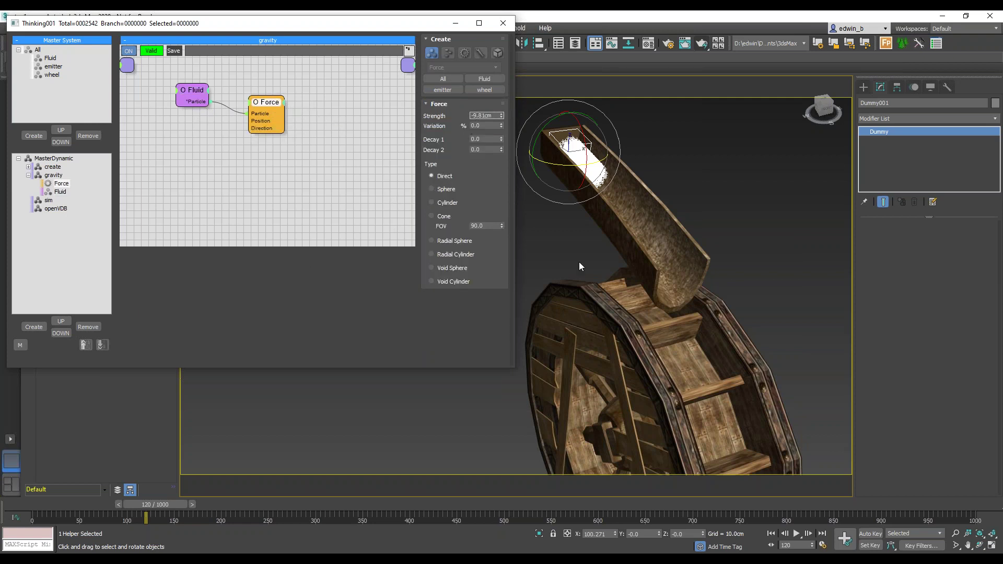
pyautogui.press('Return')
# Play the animation from frame 0, stop it, and examine from several angles how the particles fall past the chute and wheel.
pyautogui.click(8, 506)
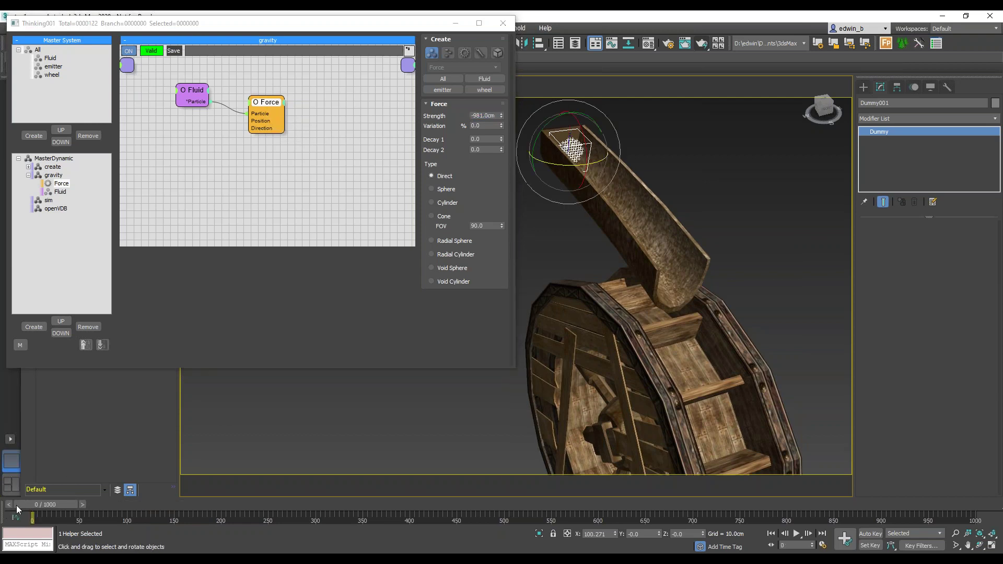
pyautogui.click(797, 533)
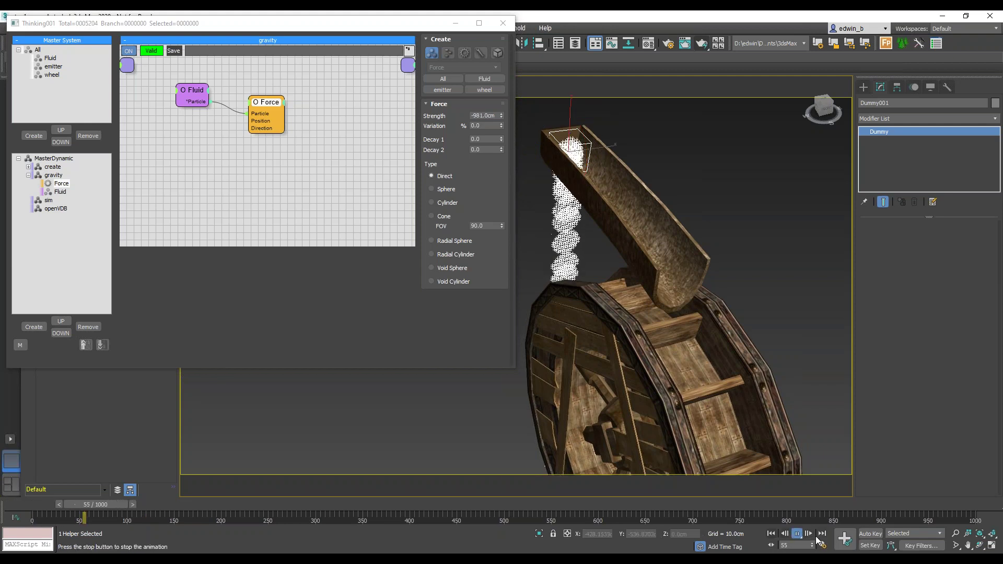
pyautogui.press('/')
pyautogui.press('e')
pyautogui.keyDown('alt'); pyautogui.moveTo(590, 399); pyautogui.dragTo(706, 379, button='middle'); pyautogui.keyUp('alt')
pyautogui.keyDown('alt'); pyautogui.moveTo(707, 379); pyautogui.dragTo(660, 391); pyautogui.keyUp('alt')
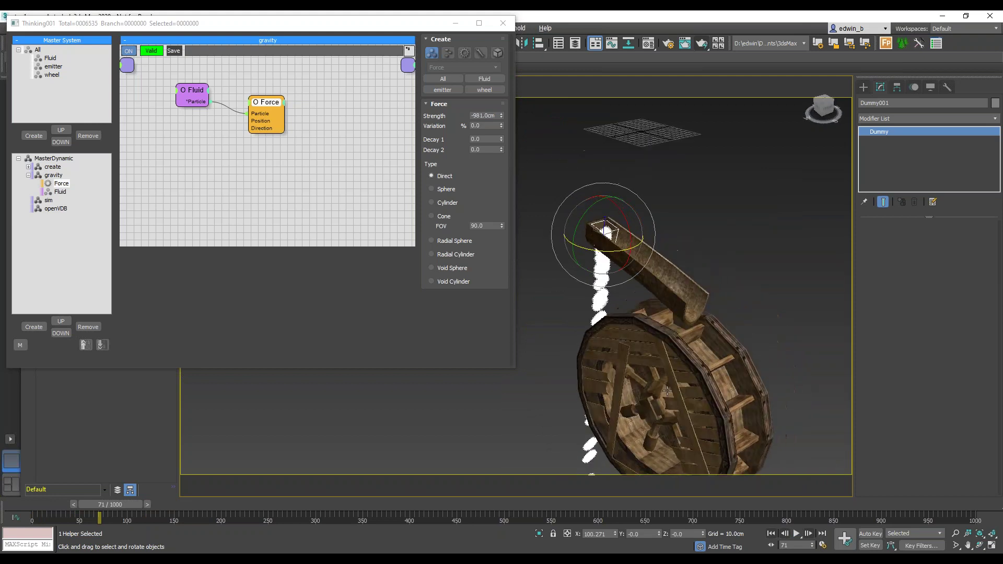
pyautogui.keyDown('alt'); pyautogui.moveTo(659, 391); pyautogui.dragTo(653, 411, button='middle'); pyautogui.keyUp('alt')
pyautogui.moveTo(672, 325); pyautogui.dragTo(657, 271, button='middle')
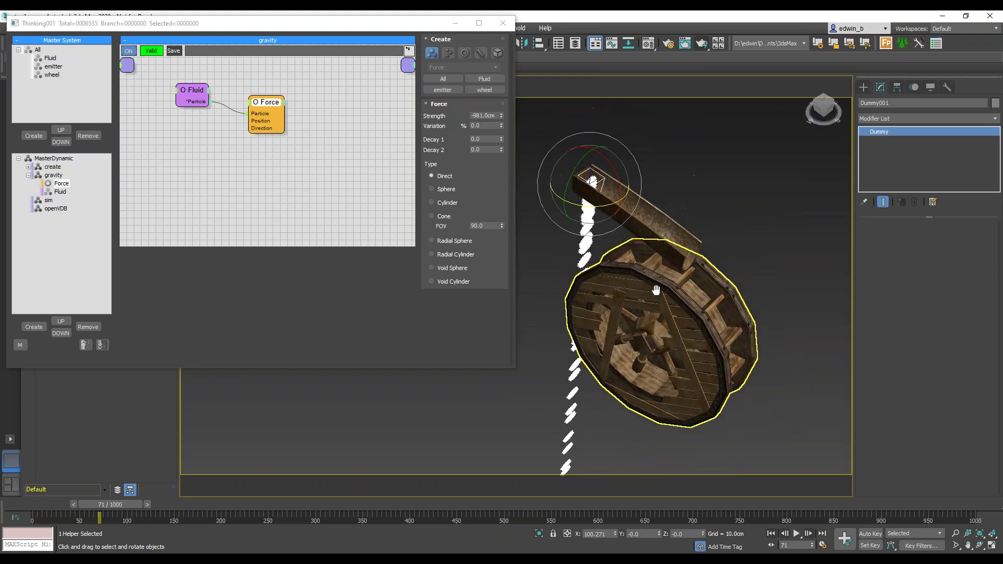
# Replay the animation from frame 0, stop it at frame 29 and view the chute and wheel up close.
pyautogui.click(771, 534)
pyautogui.click(797, 533)
pyautogui.click(798, 534)
pyautogui.press('e')
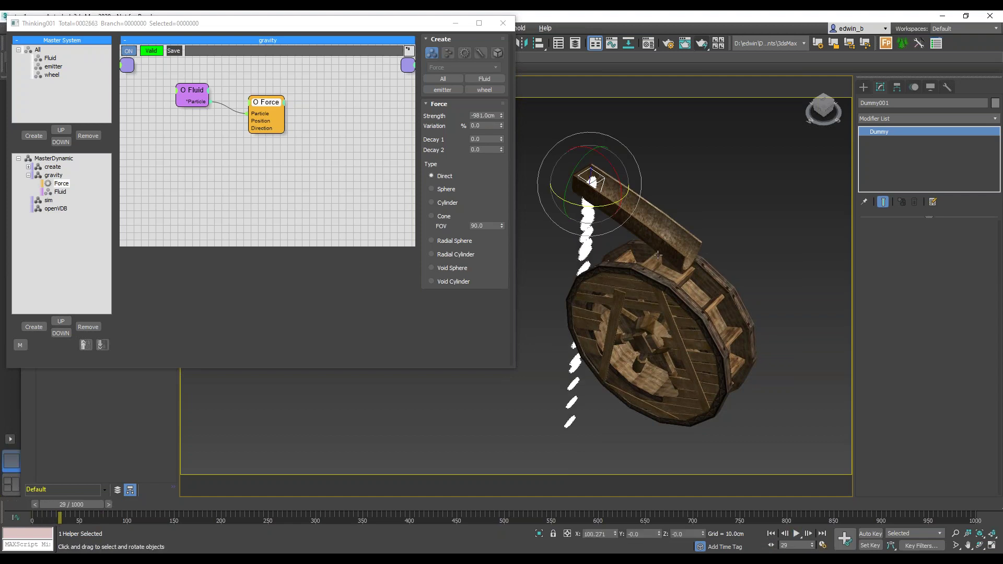
pyautogui.keyDown('alt'); pyautogui.moveTo(633, 276); pyautogui.dragTo(677, 233, button='middle'); pyautogui.keyUp('alt')
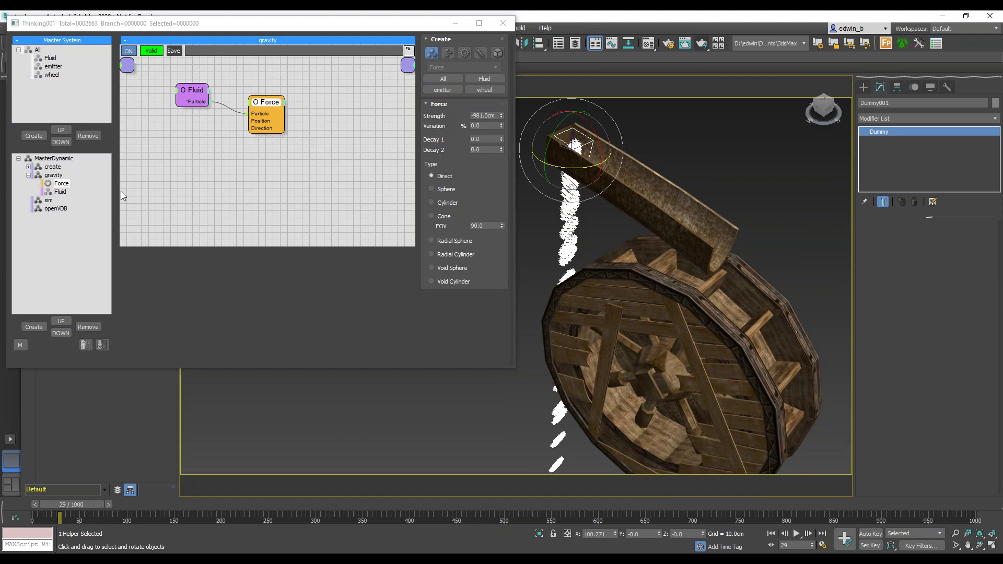
# Collapse the gravity set, open the sim set, enlarge its node area and add a FlowGroup node from the Flow operators.
pyautogui.click(29, 176)
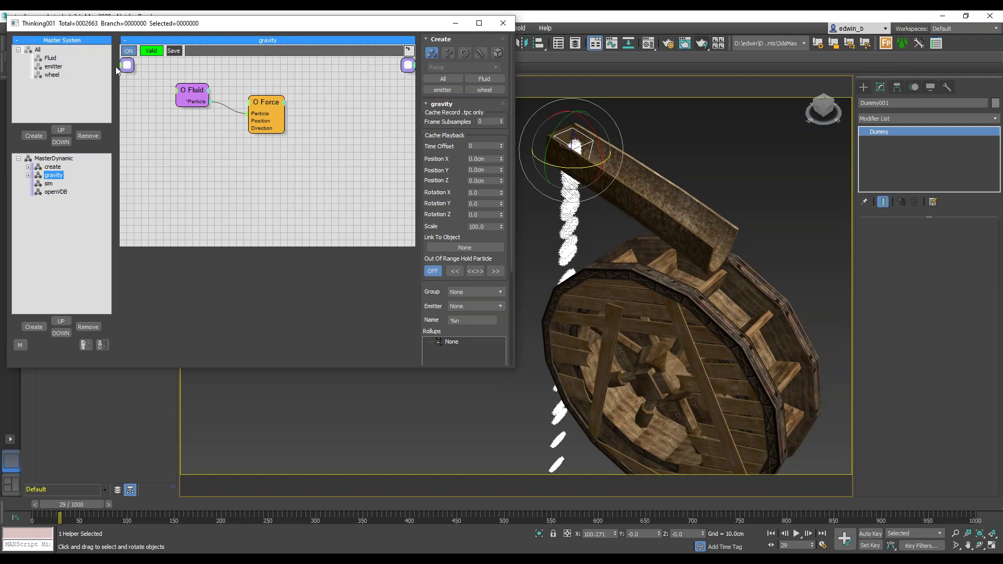
pyautogui.click(49, 184)
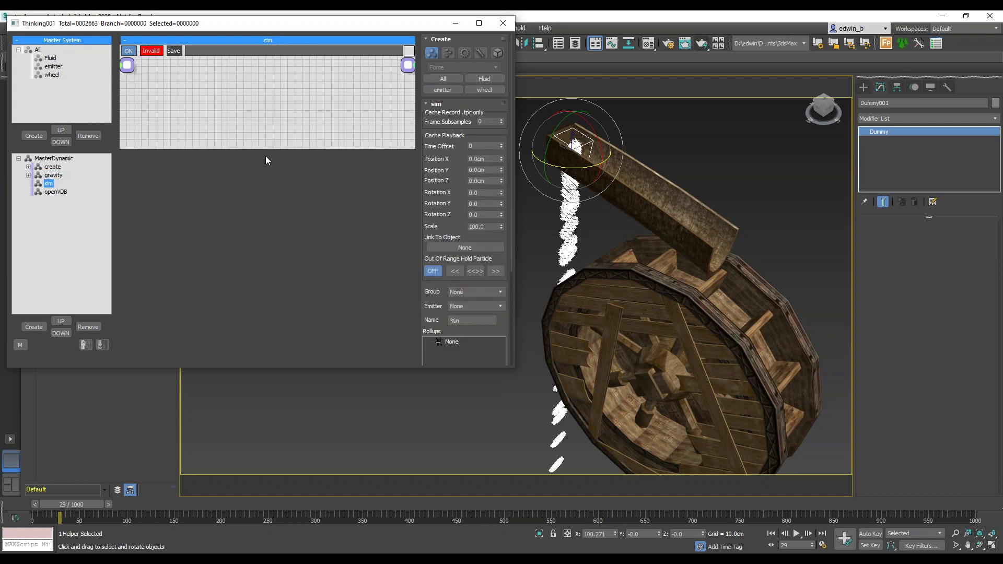
pyautogui.moveTo(271, 150); pyautogui.dragTo(261, 204)
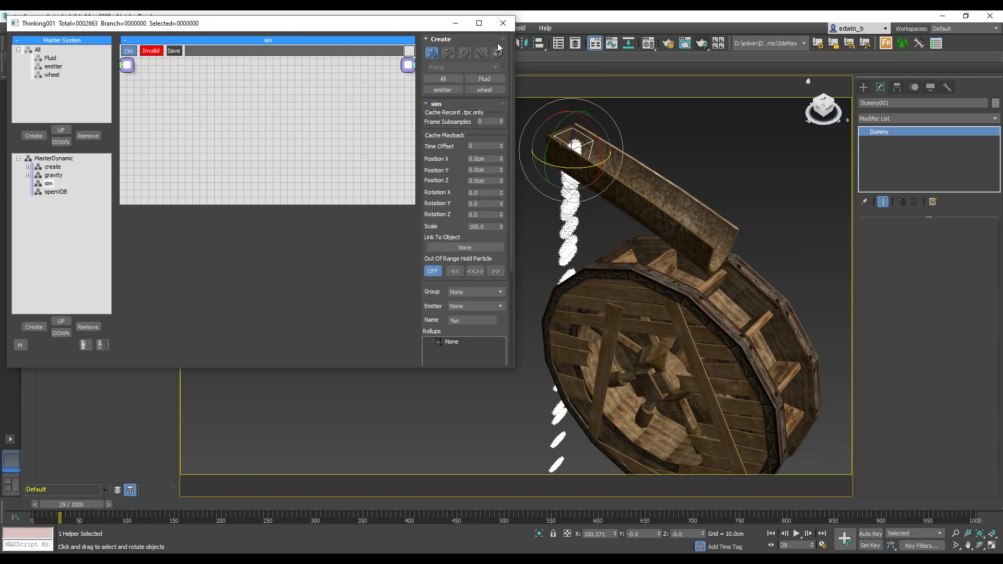
pyautogui.click(465, 52)
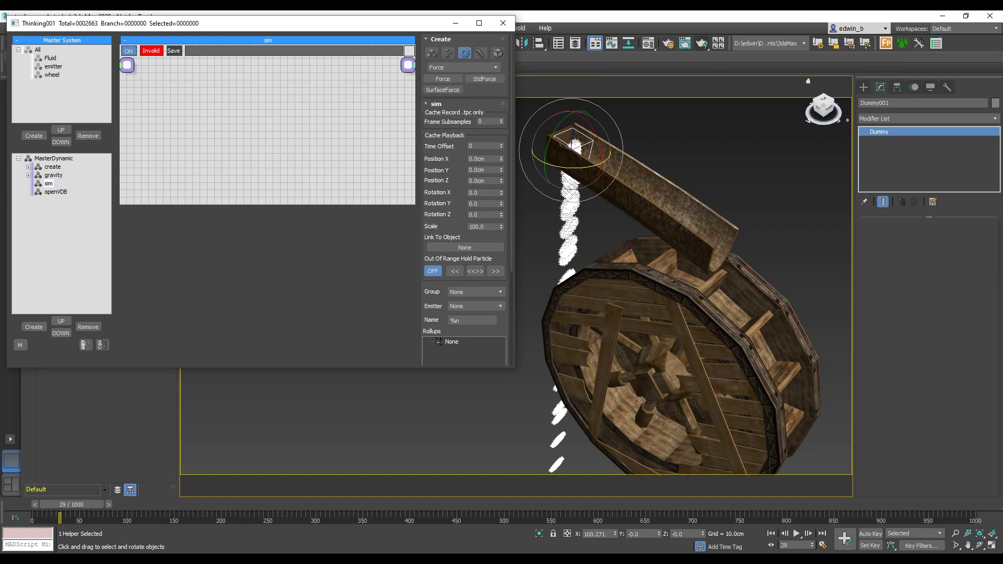
pyautogui.click(470, 66)
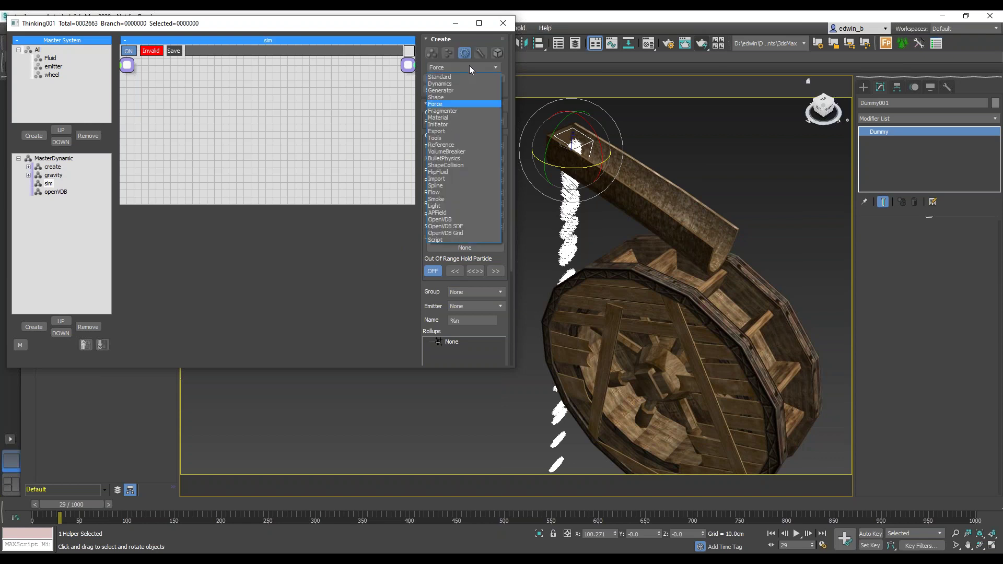
pyautogui.click(438, 193)
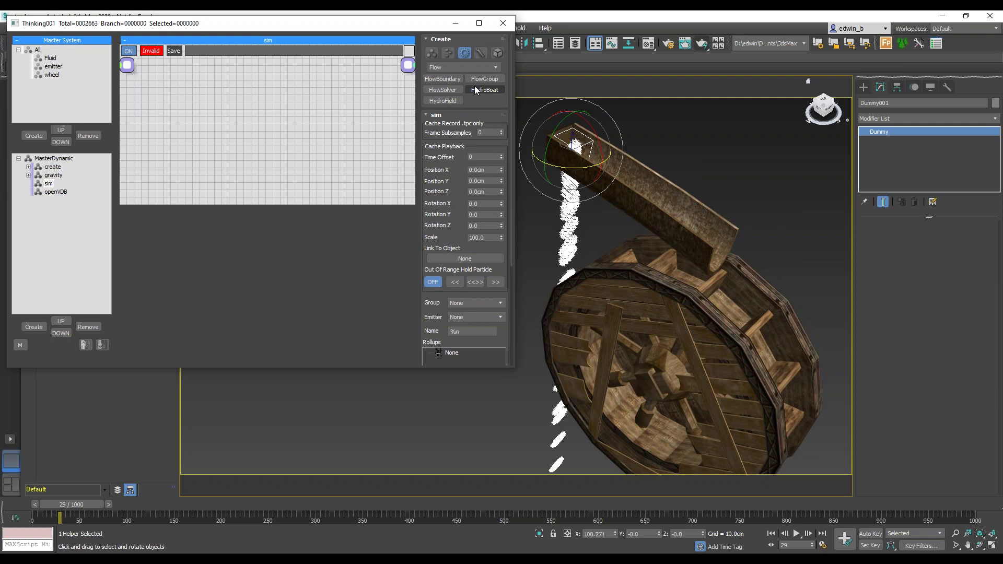
pyautogui.click(475, 81)
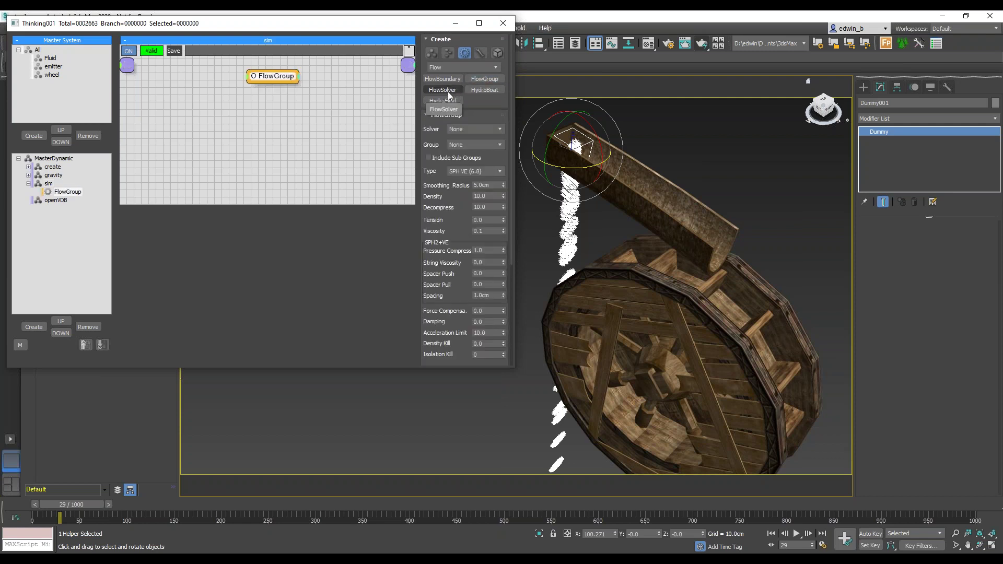
# Add a FlowBoundary node and a FlowSolver node to the sim set, lined up beneath the FlowGroup node.
pyautogui.click(457, 80)
pyautogui.click(269, 102)
pyautogui.moveTo(305, 109); pyautogui.dragTo(284, 102)
pyautogui.click(443, 90)
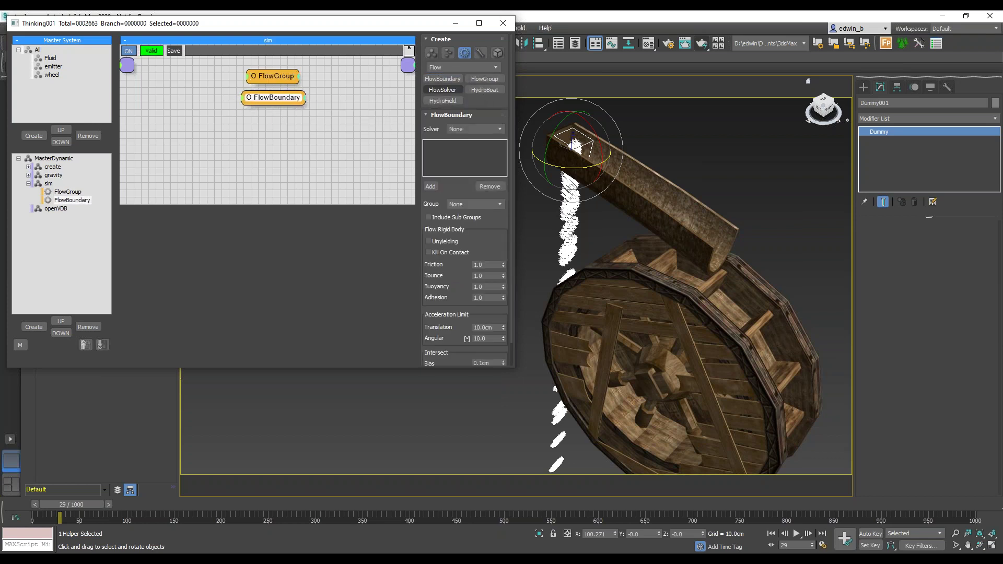
pyautogui.click(265, 128)
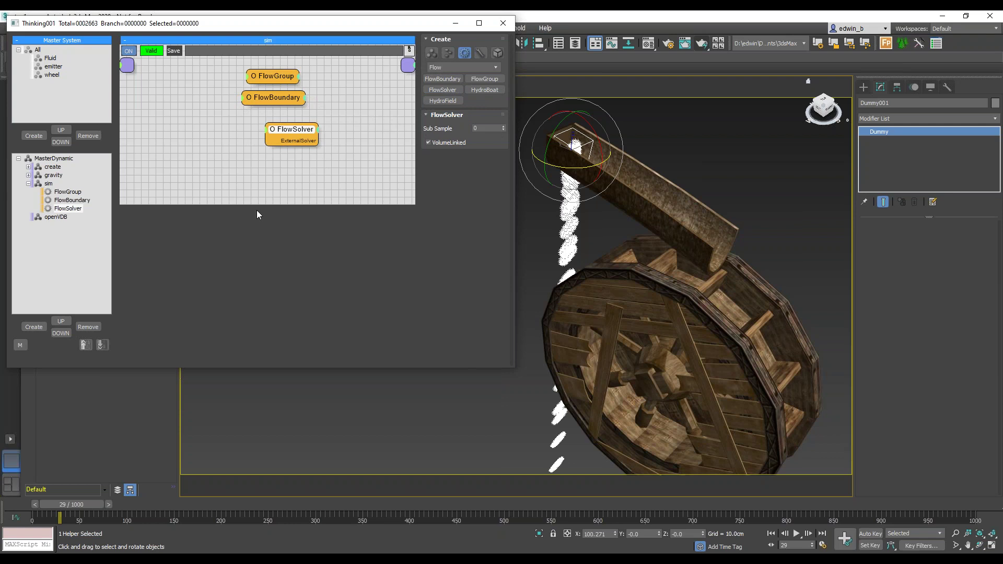
pyautogui.moveTo(289, 127); pyautogui.dragTo(268, 115)
# Space out the sim set's nodes in a column with FlowGroup on top, FlowBoundary in the middle and FlowSolver below.
pyautogui.moveTo(364, 125); pyautogui.dragTo(334, 167, button='middle')
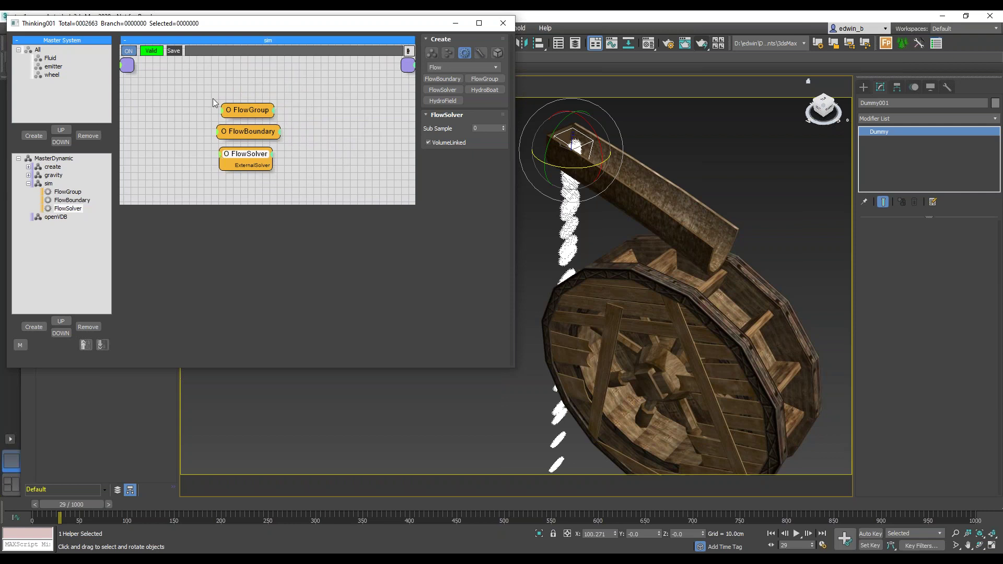
pyautogui.moveTo(349, 129); pyautogui.dragTo(357, 111, button='middle')
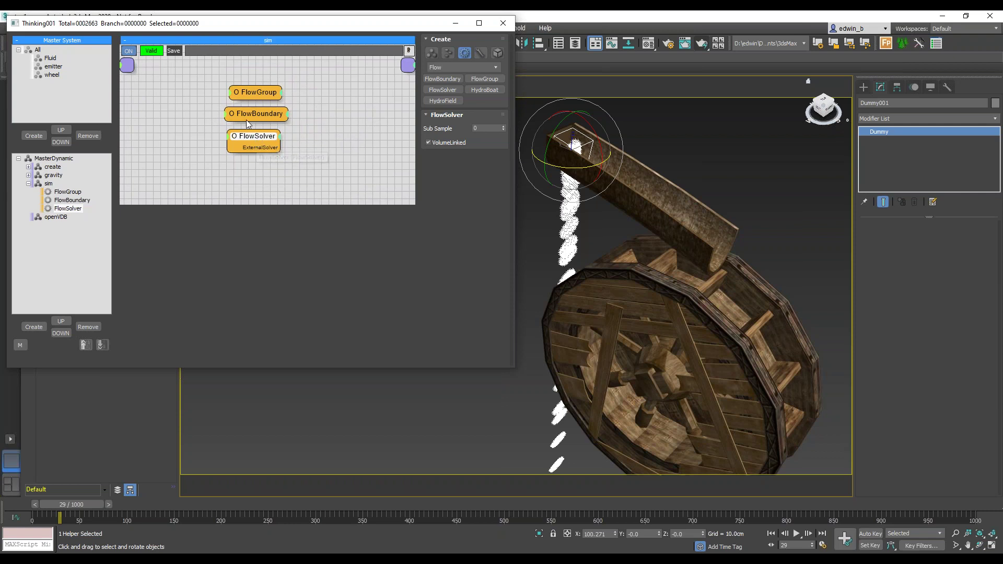
pyautogui.moveTo(329, 140); pyautogui.dragTo(330, 152, button='middle')
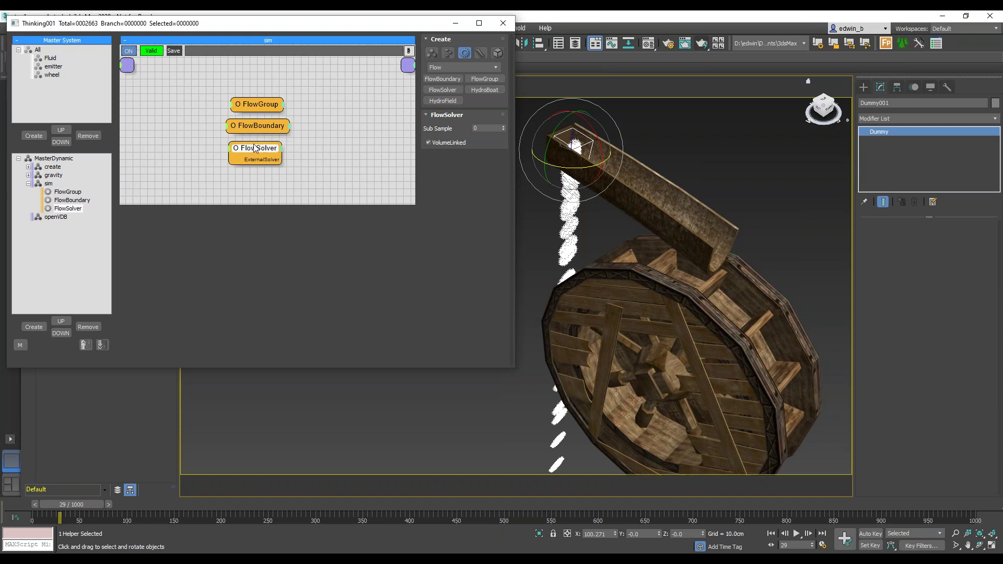
pyautogui.moveTo(261, 147); pyautogui.dragTo(173, 74)
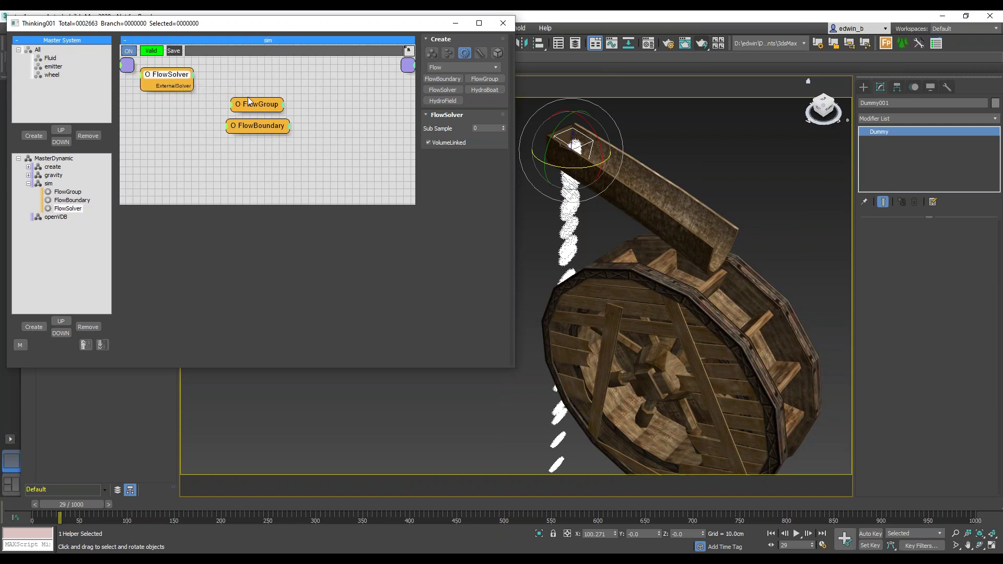
pyautogui.click(145, 159)
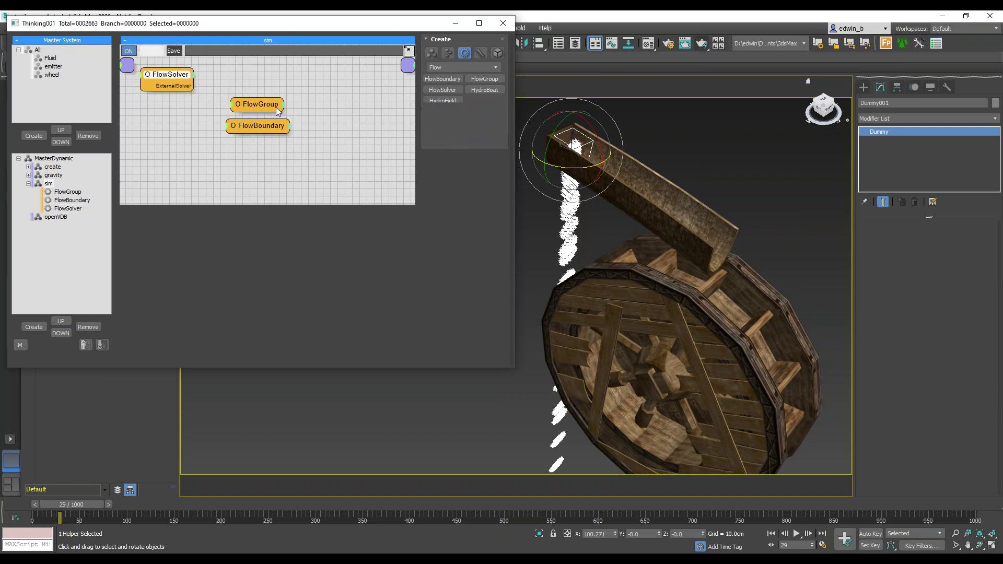
pyautogui.moveTo(266, 110)
pyautogui.mouseDown()
pyautogui.moveTo(200, 137)
pyautogui.moveTo(193, 178)
pyautogui.moveTo(206, 182)
pyautogui.moveTo(188, 181)
pyautogui.moveTo(227, 146)
pyautogui.moveTo(249, 102)
pyautogui.mouseUp()
pyautogui.moveTo(164, 74); pyautogui.dragTo(259, 151)
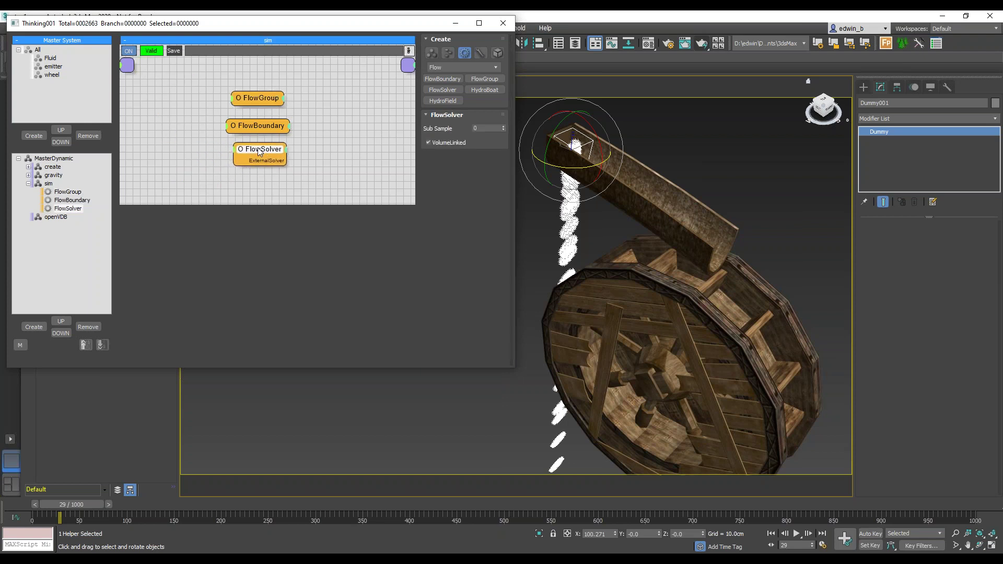
# Review the order and settings of the FlowGroup, FlowBoundary and FlowSolver operators in the sim set.
pyautogui.click(49, 184)
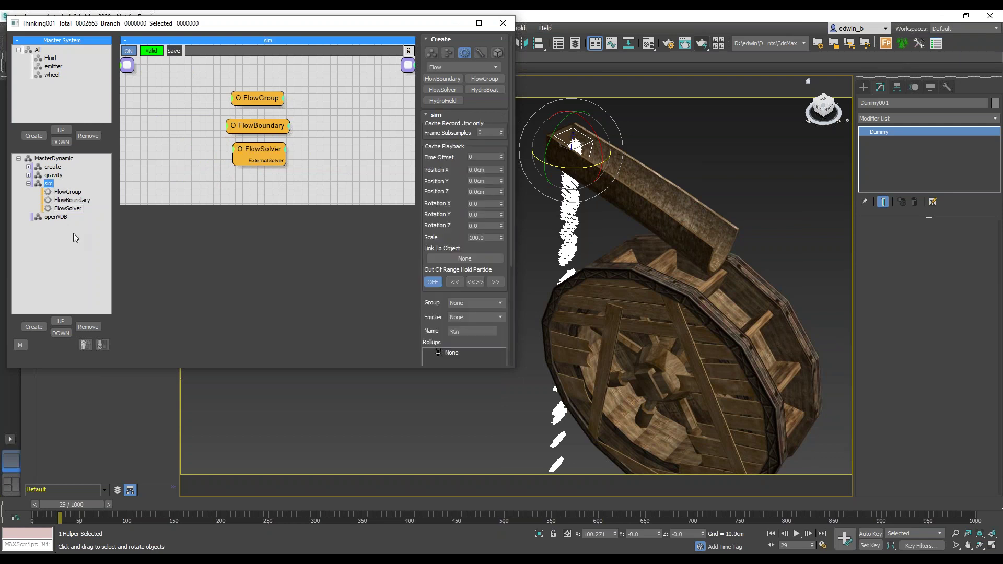
pyautogui.click(68, 194)
pyautogui.click(71, 201)
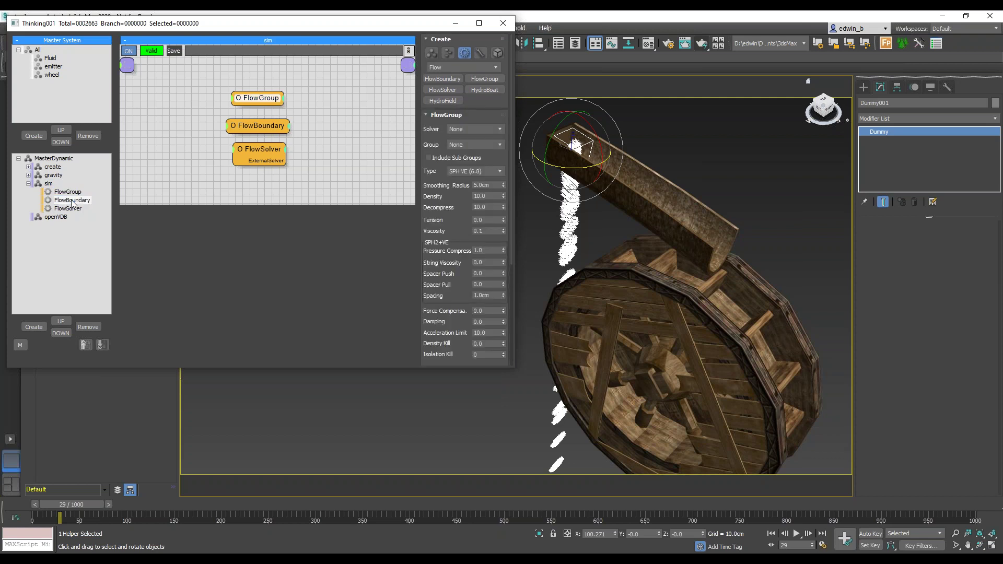
pyautogui.click(69, 209)
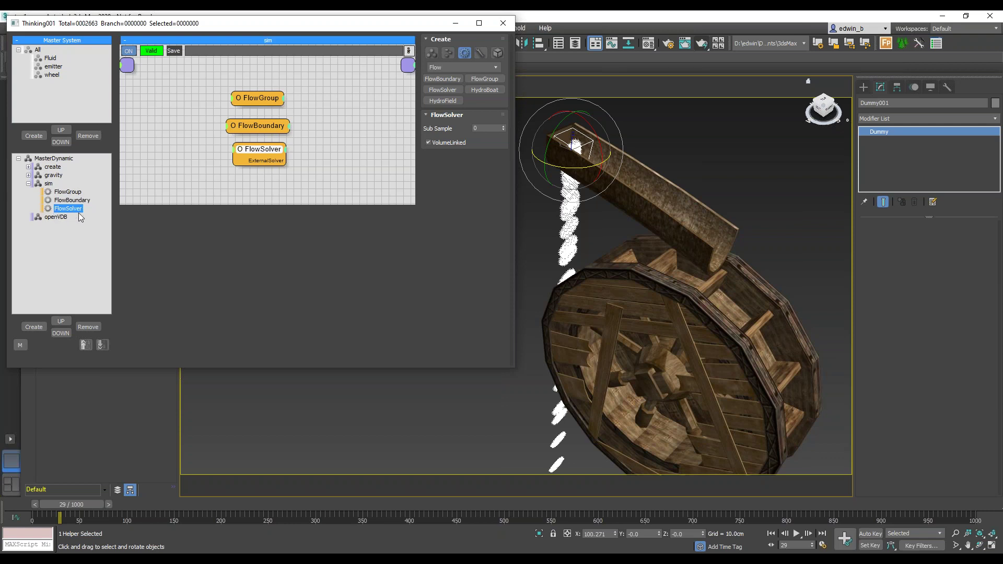
# Assign FlowSolver as the FlowGroup node's solver and Fluid as its particle group.
pyautogui.click(263, 101)
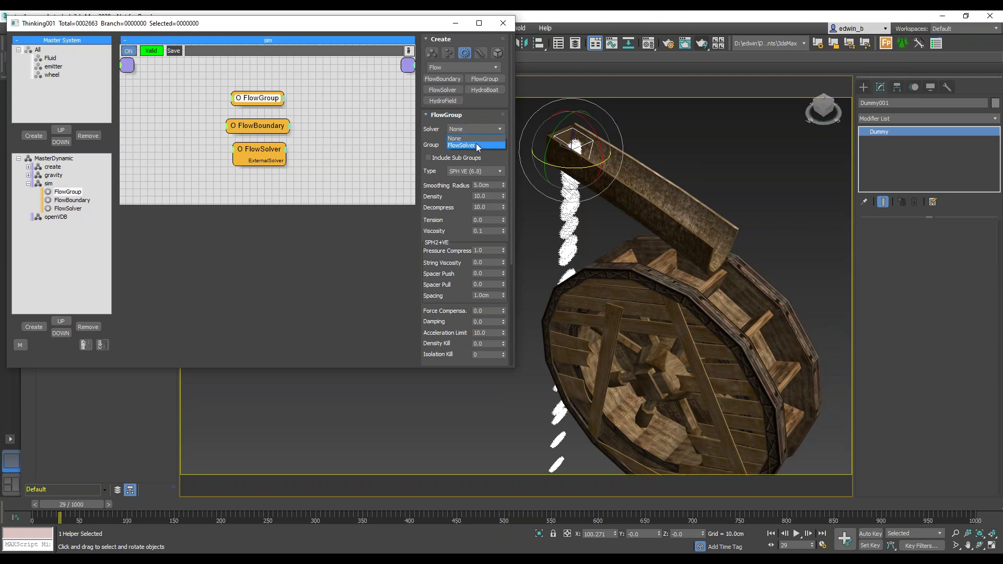
pyautogui.click(472, 145)
pyautogui.click(472, 146)
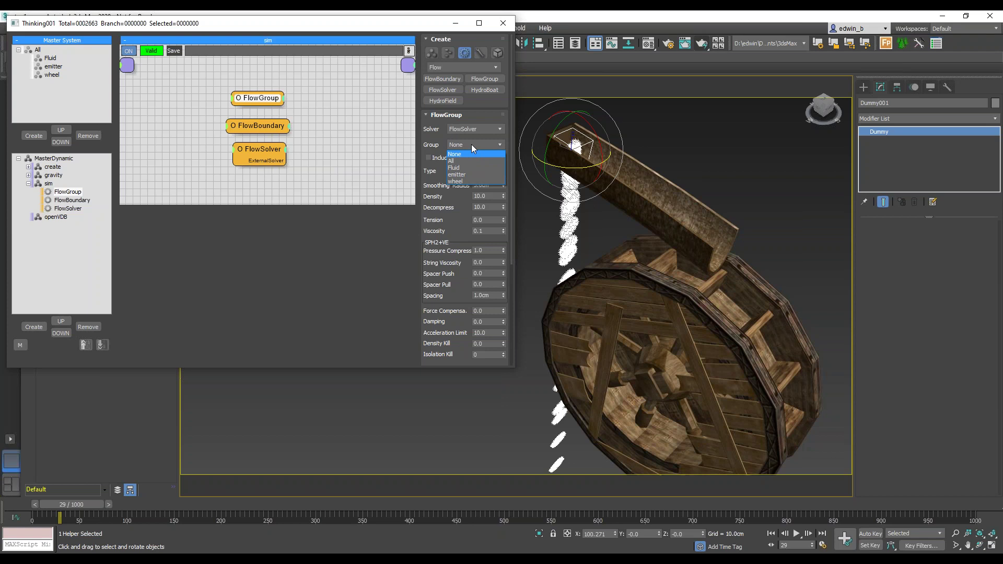
pyautogui.click(461, 169)
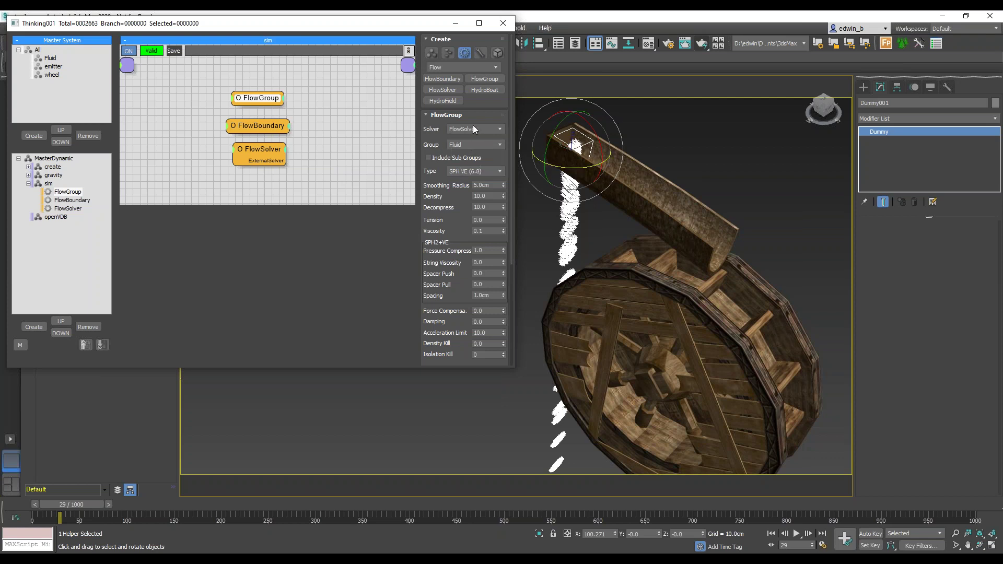
# Set the FlowGroup's density to 0.1, decompress to 60 and tension to 0.2, and look over its remaining parameters.
pyautogui.click(489, 196)
pyautogui.write('0.')
pyautogui.press('Return')
pyautogui.click(494, 206)
pyautogui.write('60')
pyautogui.press('Return')
pyautogui.click(487, 220)
pyautogui.write('2')
pyautogui.press('Return')
pyautogui.moveTo(461, 282); pyautogui.dragTo(463, 122)
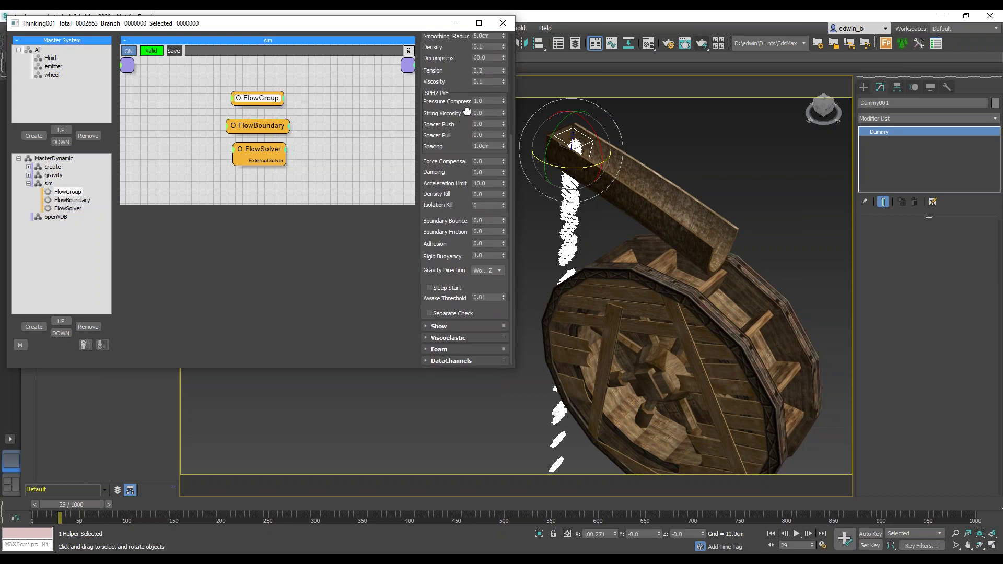
pyautogui.moveTo(466, 112); pyautogui.dragTo(458, 271)
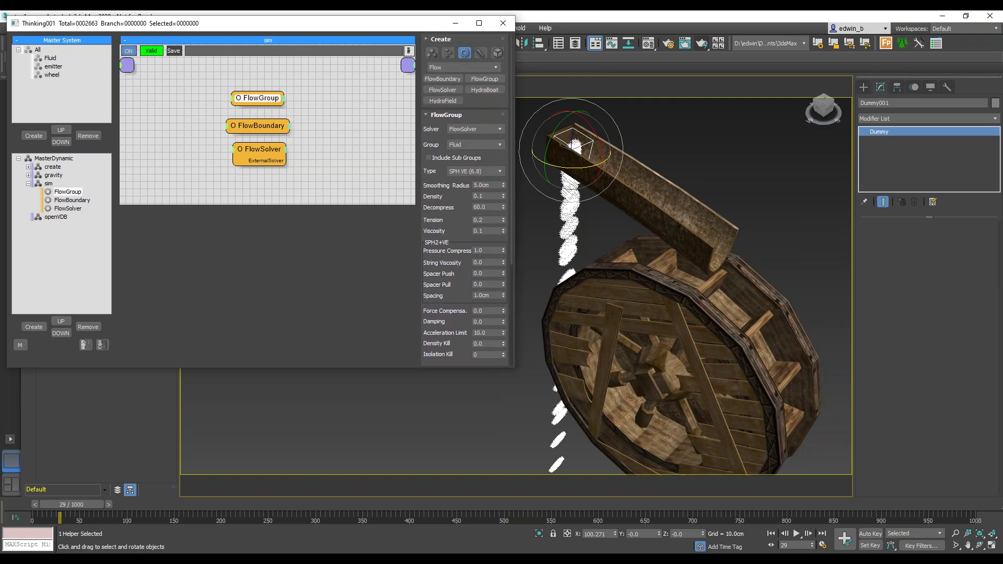
# Assign FlowSolver as the FlowBoundary node's solver and add the water chute as its boundary object.
pyautogui.click(261, 126)
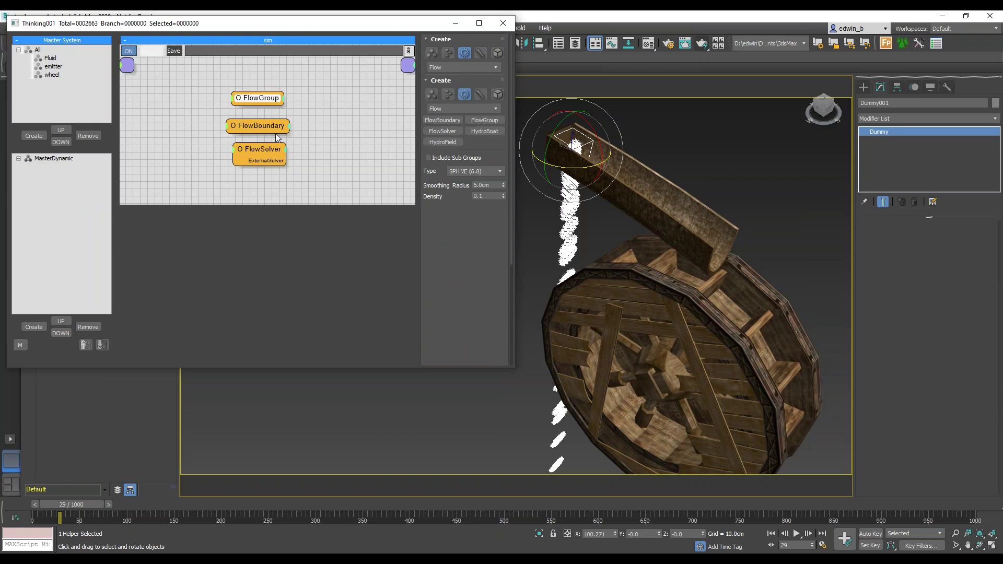
pyautogui.click(476, 130)
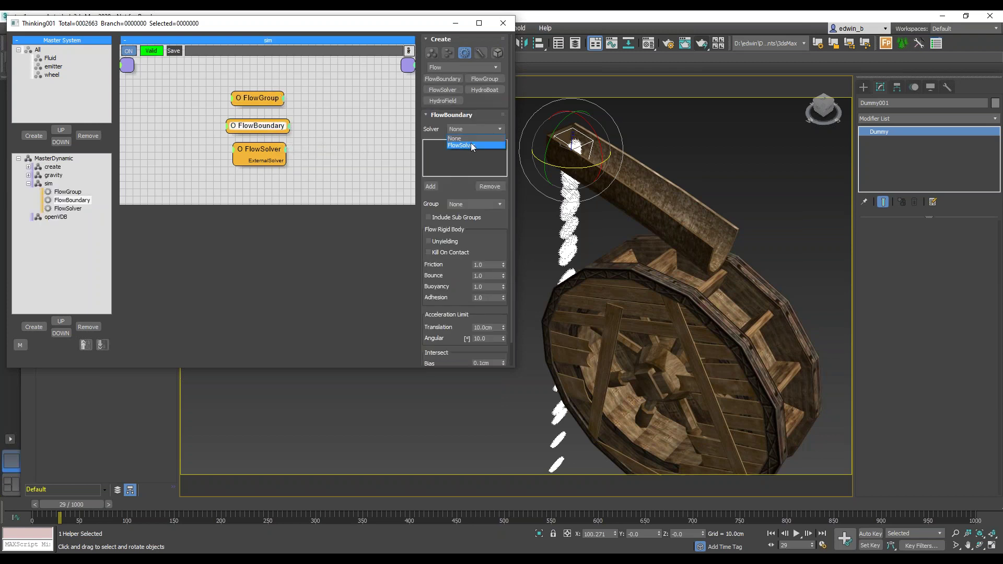
pyautogui.click(473, 146)
pyautogui.click(434, 187)
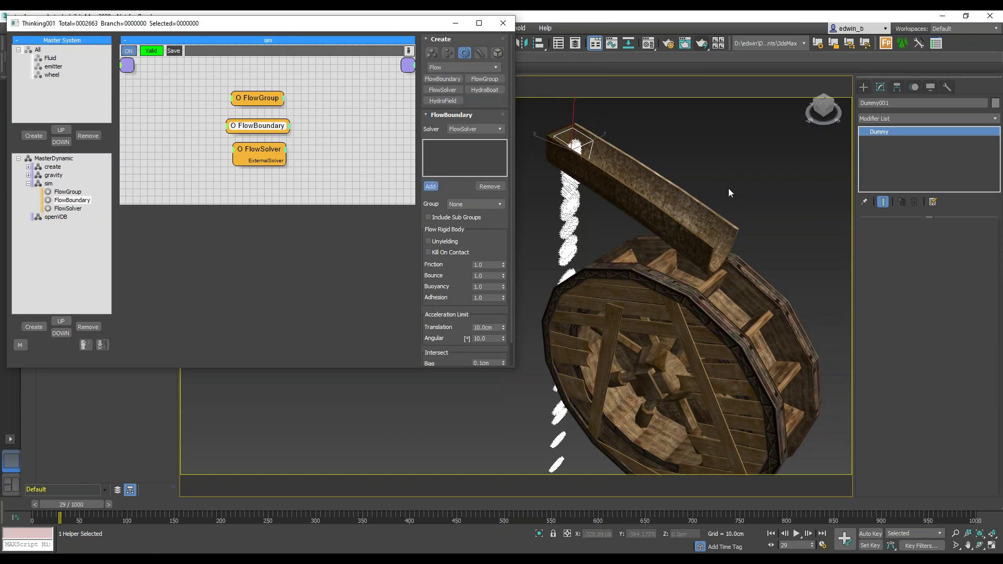
pyautogui.click(666, 180)
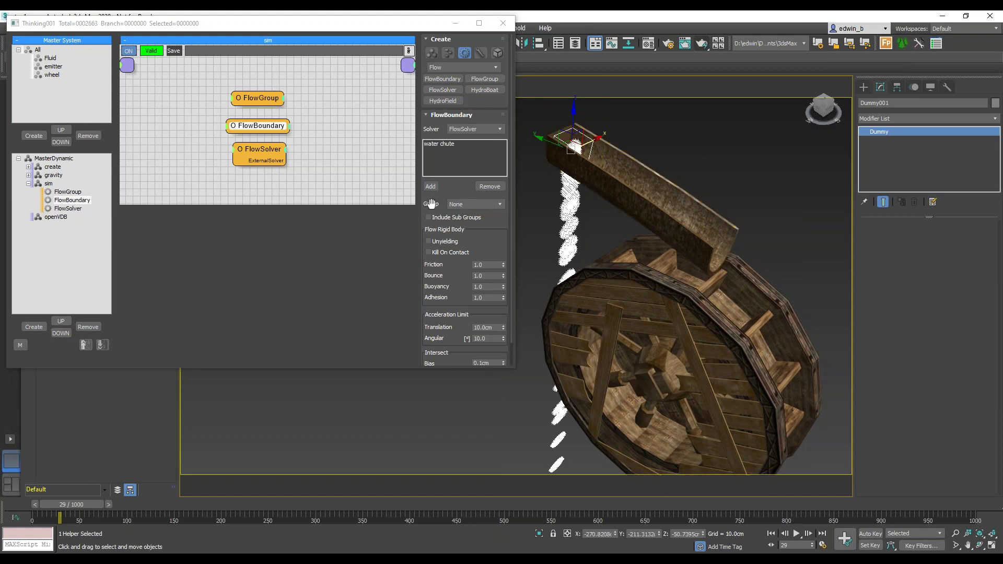
# Look over the FlowBoundary node's particle group choices and available inputs, and make the boundary unyielding.
pyautogui.click(475, 205)
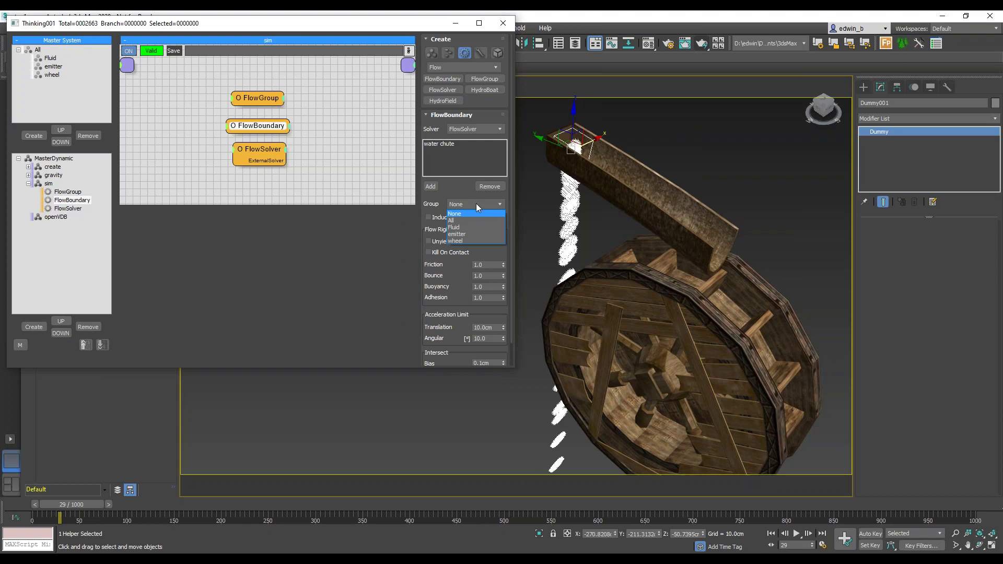
pyautogui.click(476, 203)
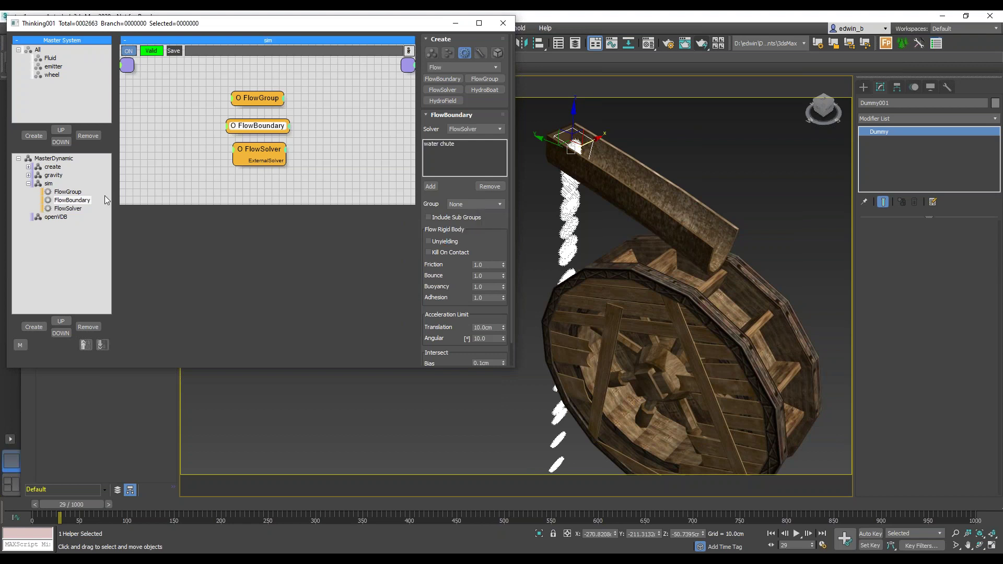
pyautogui.click(227, 127)
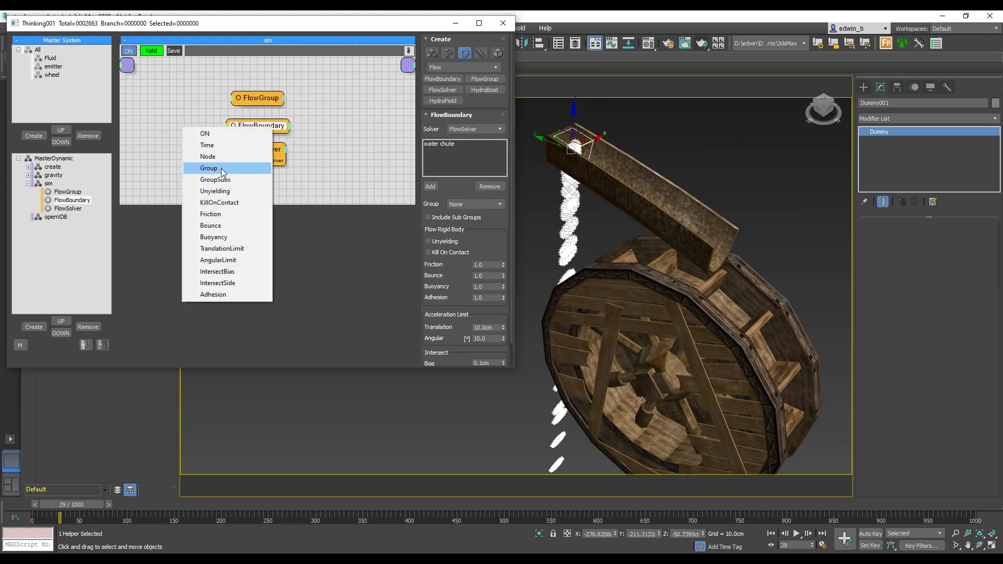
pyautogui.click(377, 259)
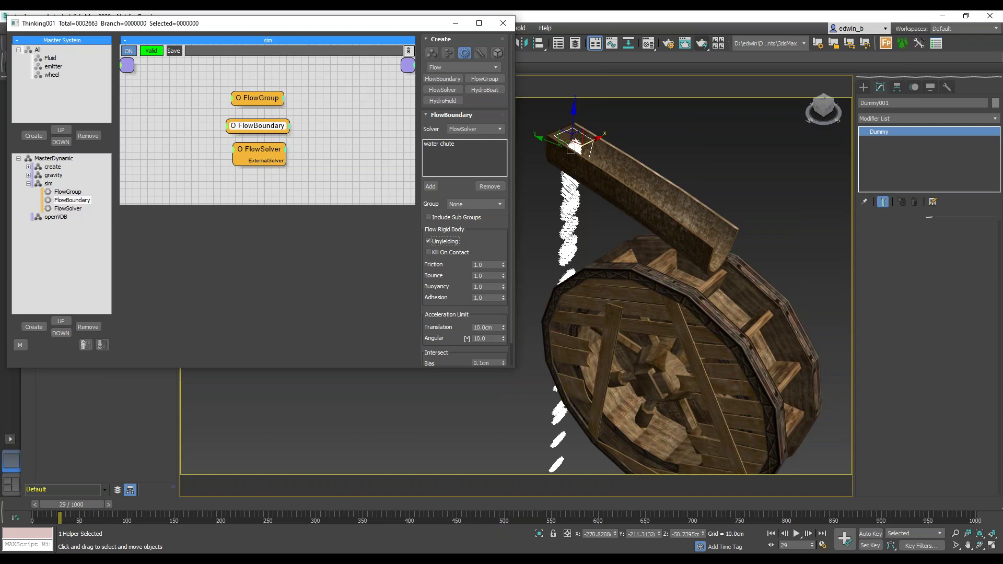
# Set the FlowBoundary's intersect bias to 1.0 cm, and check the FlowSolver node's settings before returning to FlowBoundary.
pyautogui.moveTo(502, 242); pyautogui.dragTo(503, 217)
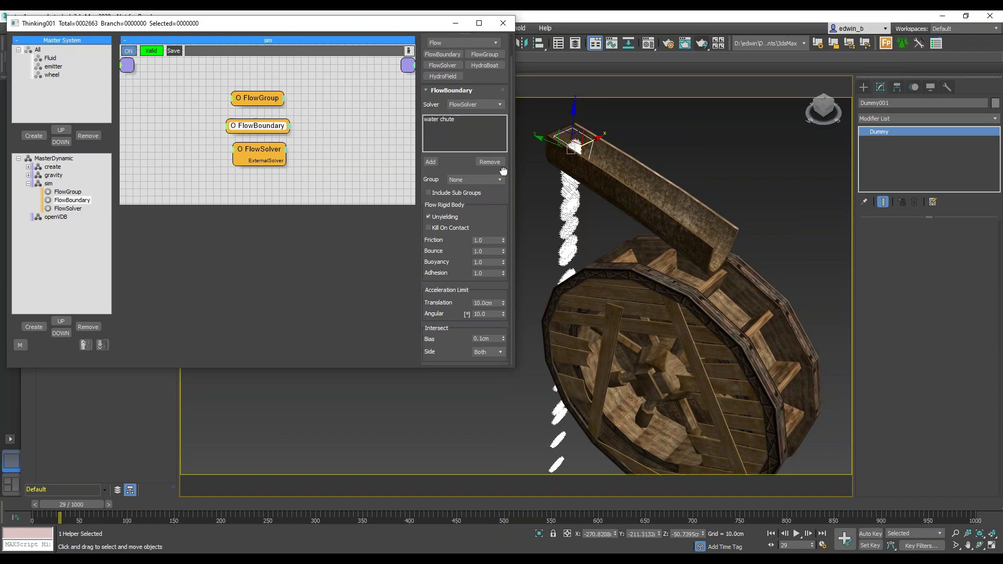
pyautogui.moveTo(502, 174); pyautogui.dragTo(502, 170)
pyautogui.click(499, 179)
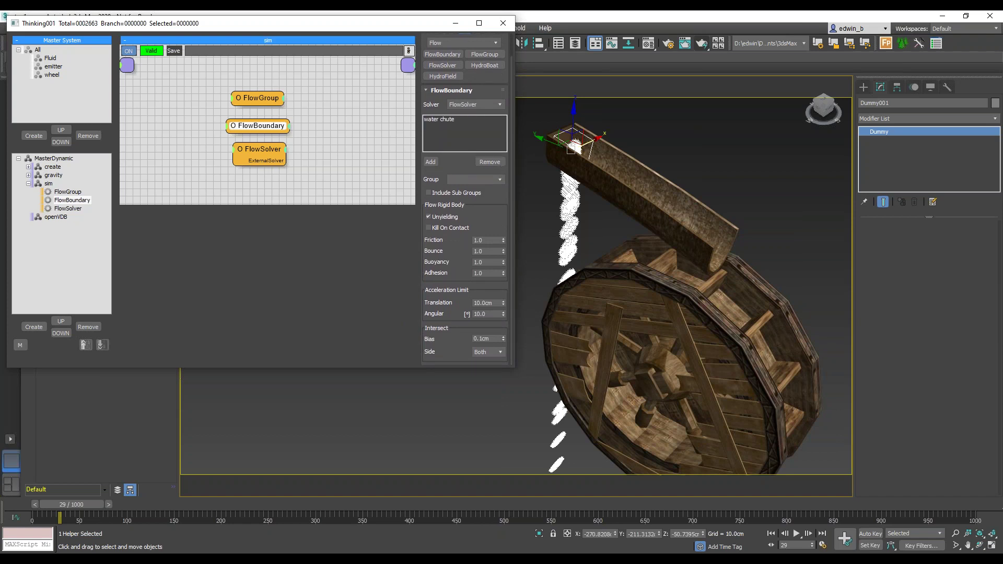
pyautogui.click(477, 339)
pyautogui.write('1')
pyautogui.press('Return')
pyautogui.moveTo(499, 224); pyautogui.dragTo(500, 276)
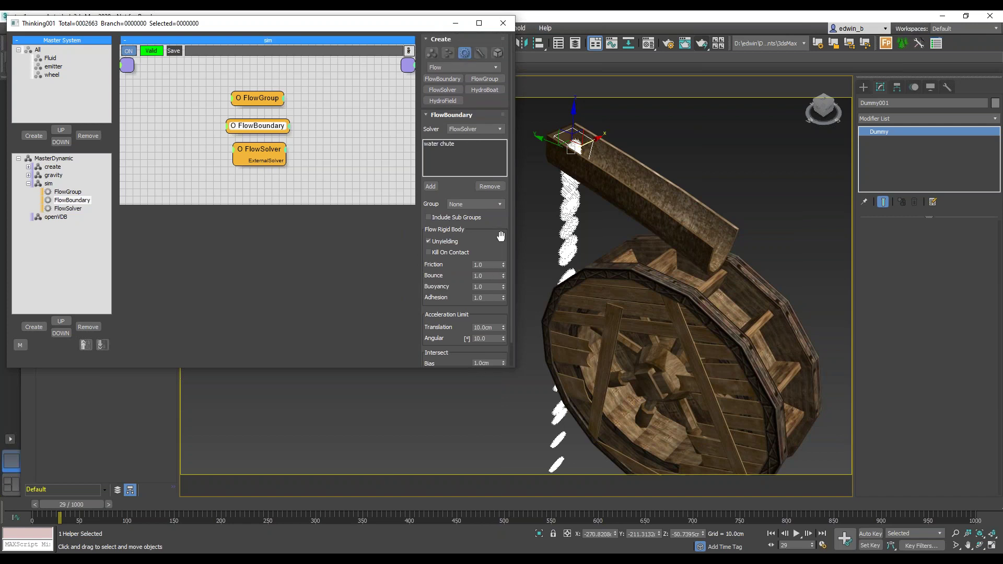
pyautogui.click(269, 150)
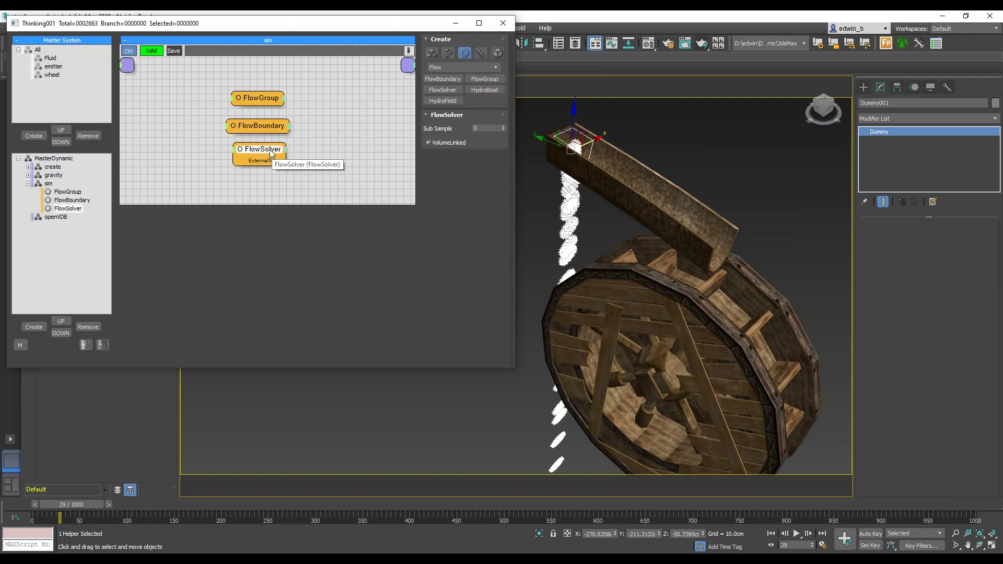
pyautogui.click(283, 126)
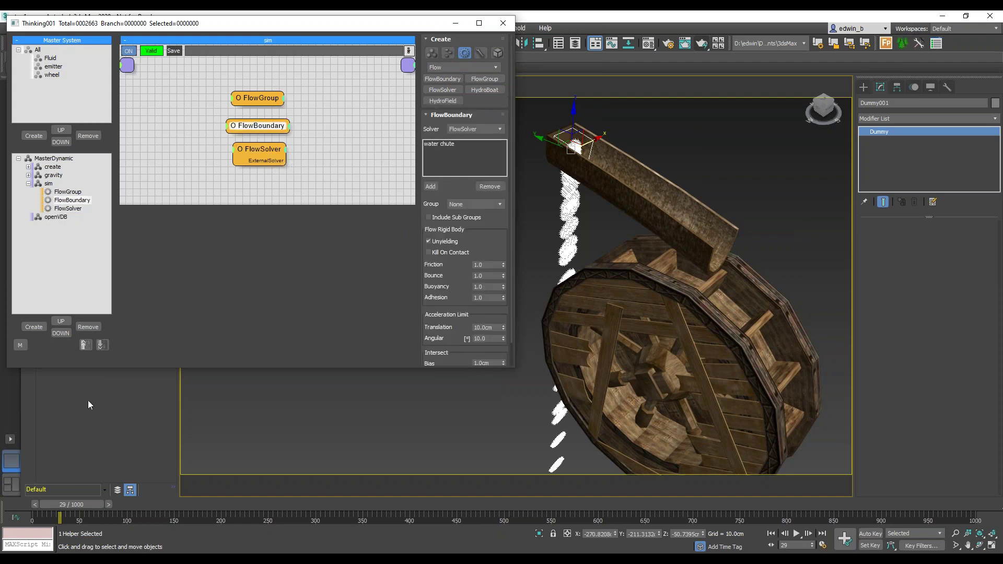
# Run the simulation from frame 0 to about frame 49 with the chute and wheel in view.
pyautogui.click(7, 505)
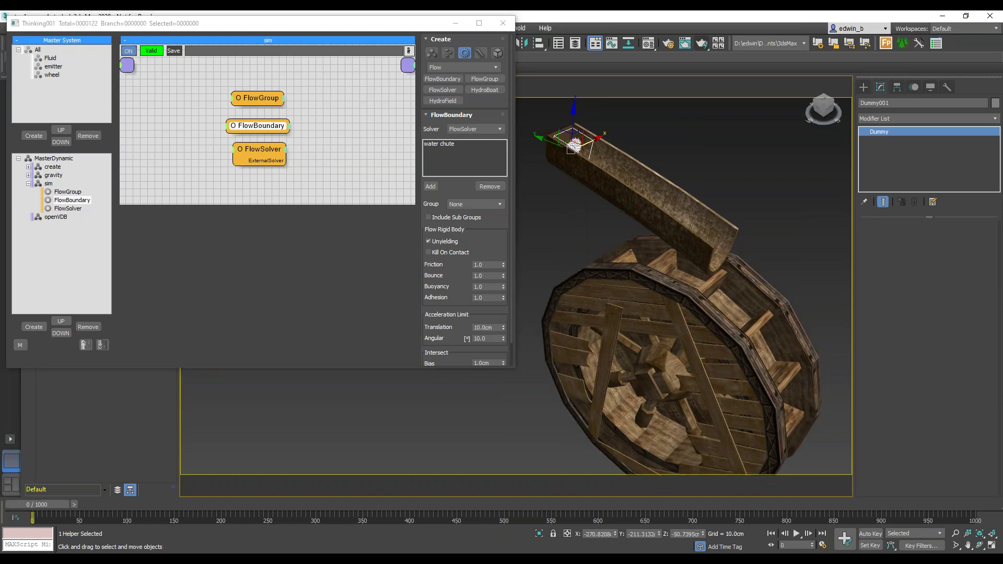
pyautogui.keyDown('alt'); pyautogui.moveTo(627, 255); pyautogui.dragTo(592, 251, button='middle'); pyautogui.keyUp('alt')
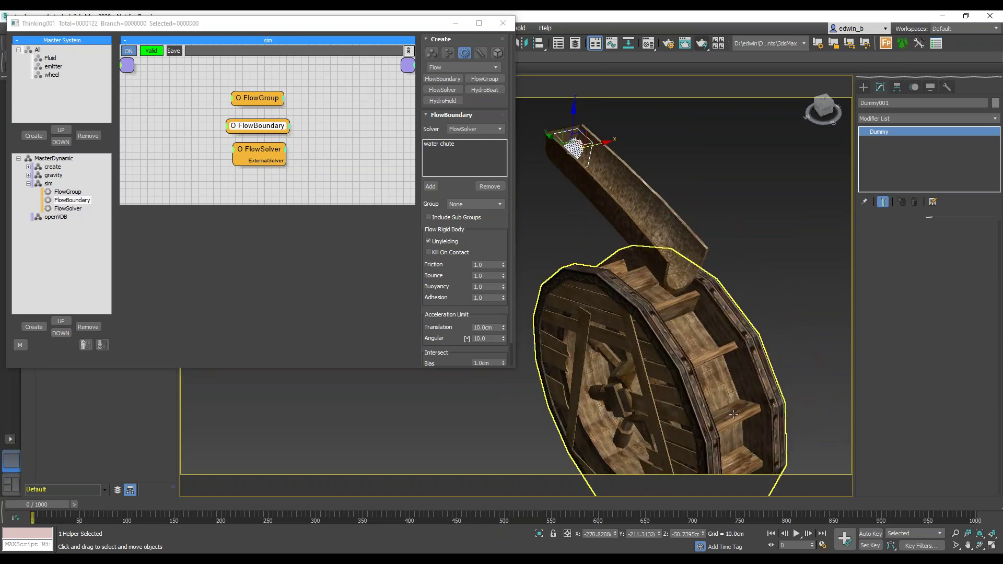
pyautogui.click(797, 534)
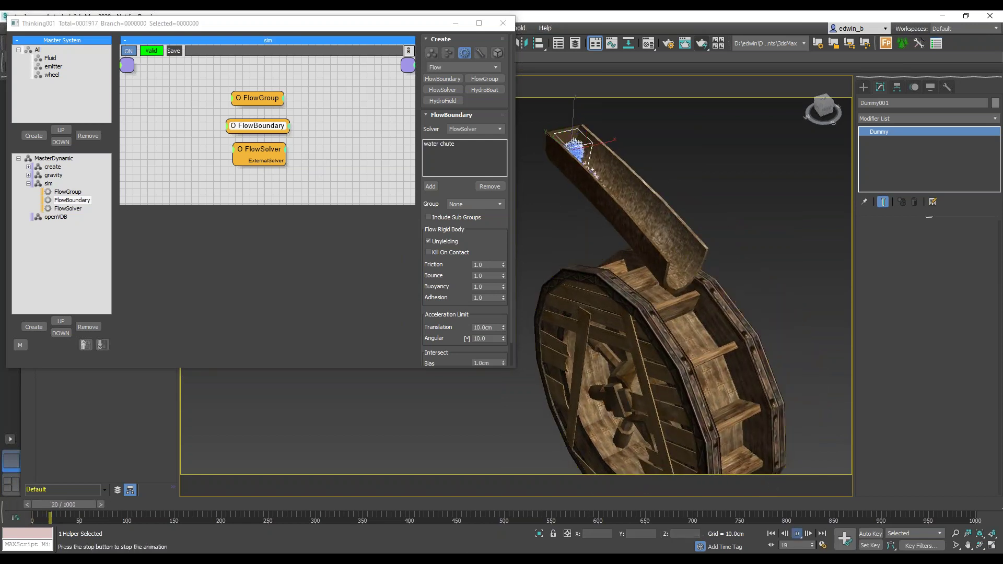
pyautogui.click(797, 534)
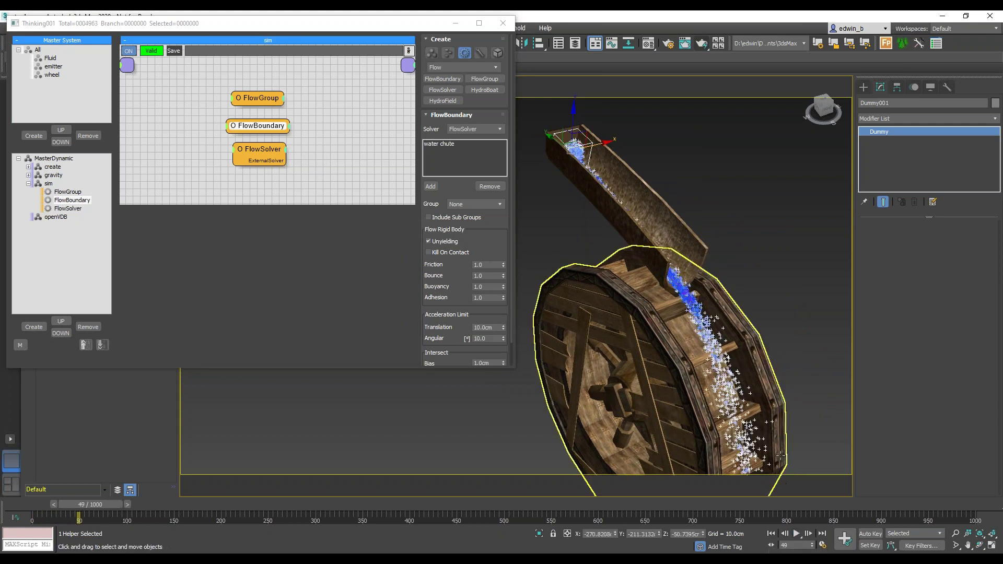
# Examine the fluid's collision with the water chute from several angles, in both wireframe and shaded display.
pyautogui.keyDown('alt'); pyautogui.moveTo(807, 425); pyautogui.dragTo(601, 277, button='middle'); pyautogui.keyUp('alt')
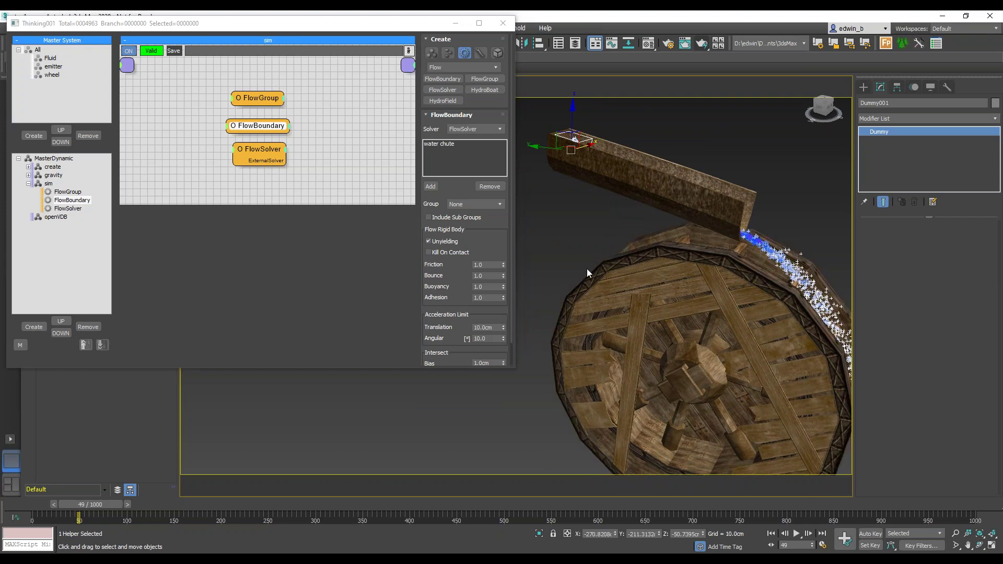
pyautogui.press('F3')
pyautogui.scroll(5, 580, 199)
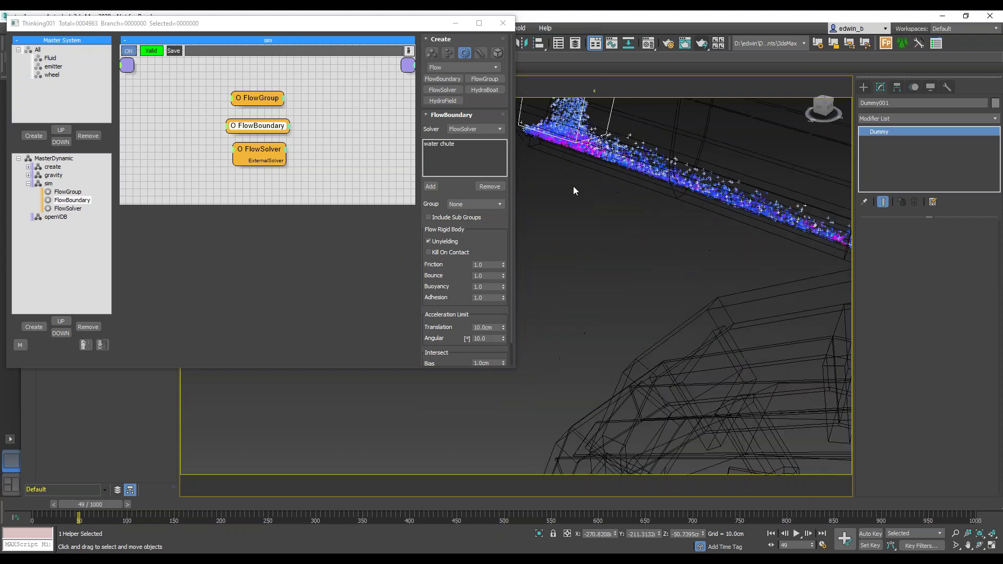
pyautogui.keyDown('alt'); pyautogui.moveTo(590, 166); pyautogui.dragTo(641, 220, button='middle'); pyautogui.keyUp('alt')
pyautogui.press('F3')
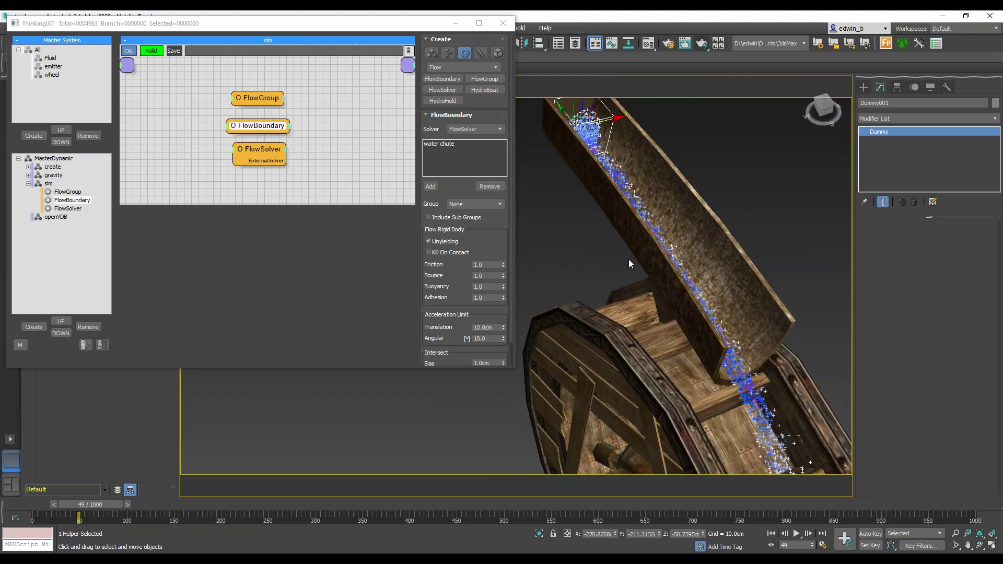
pyautogui.keyDown('alt'); pyautogui.moveTo(642, 266); pyautogui.dragTo(683, 256, button='middle'); pyautogui.keyUp('alt')
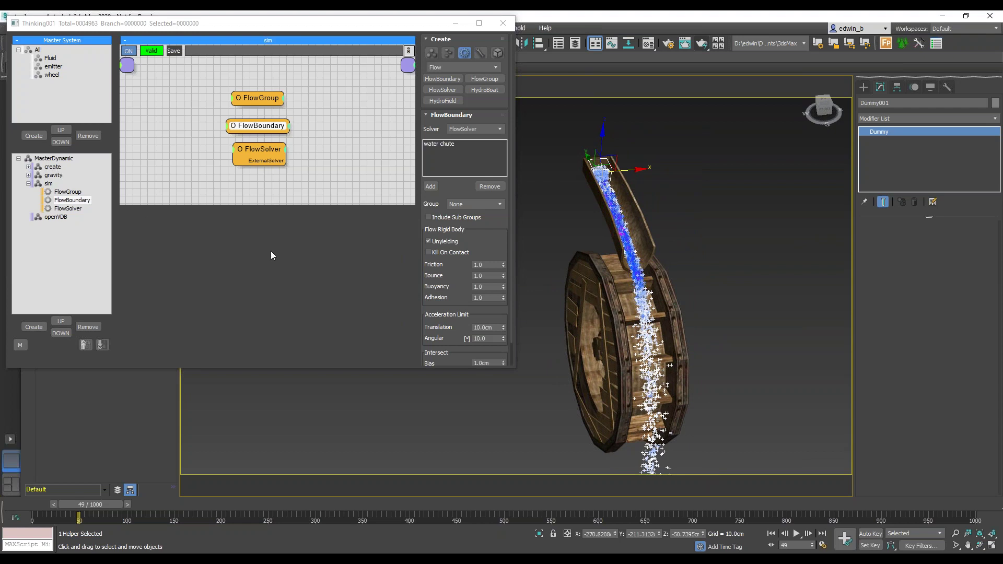
pyautogui.keyDown('alt'); pyautogui.moveTo(564, 295); pyautogui.dragTo(637, 335, button='middle'); pyautogui.keyUp('alt')
pyautogui.keyDown('alt'); pyautogui.moveTo(601, 305); pyautogui.dragTo(629, 327, button='middle'); pyautogui.keyUp('alt')
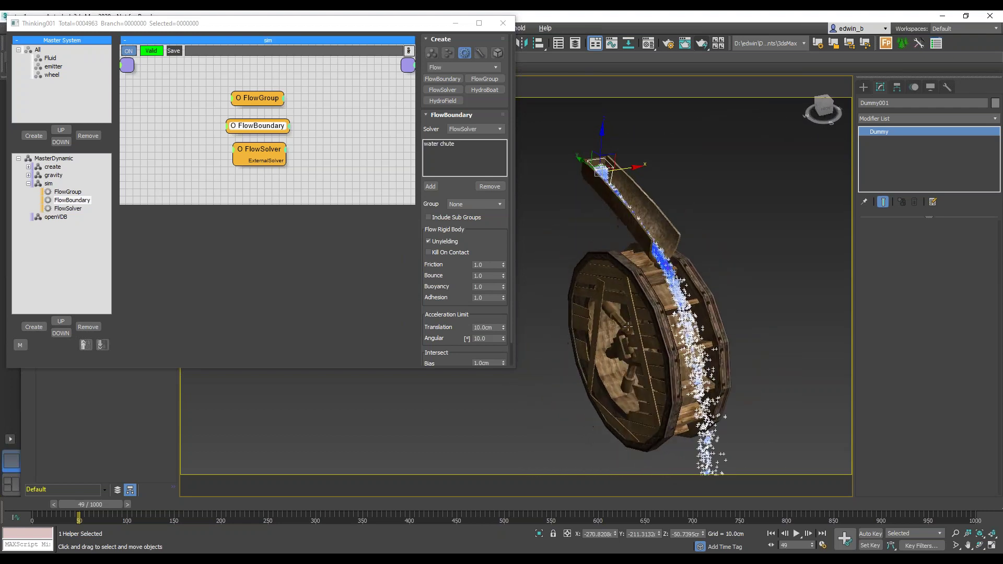
# Rewind to frame 0 and replay the fluid simulation to about frame 48.
pyautogui.click(772, 533)
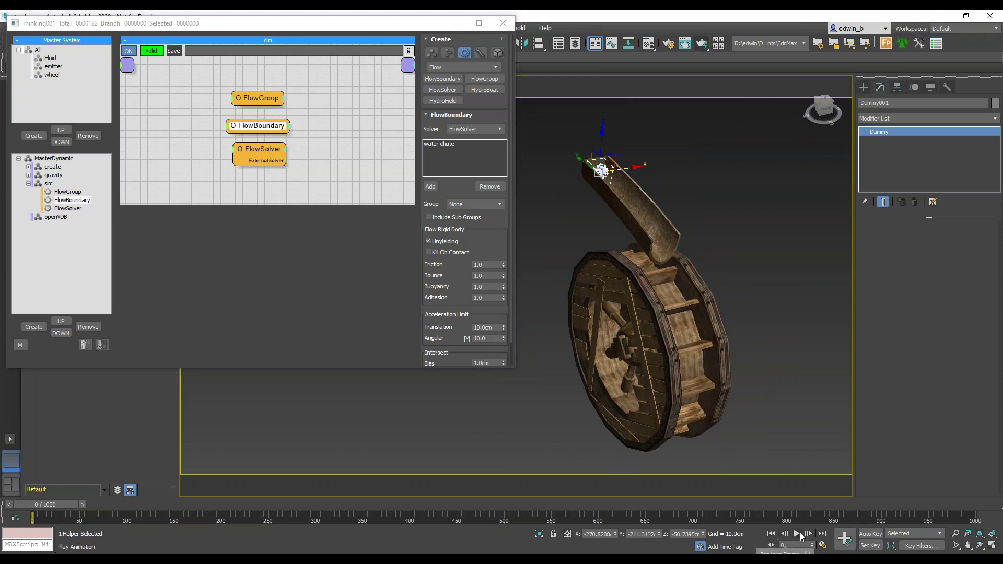
pyautogui.click(798, 533)
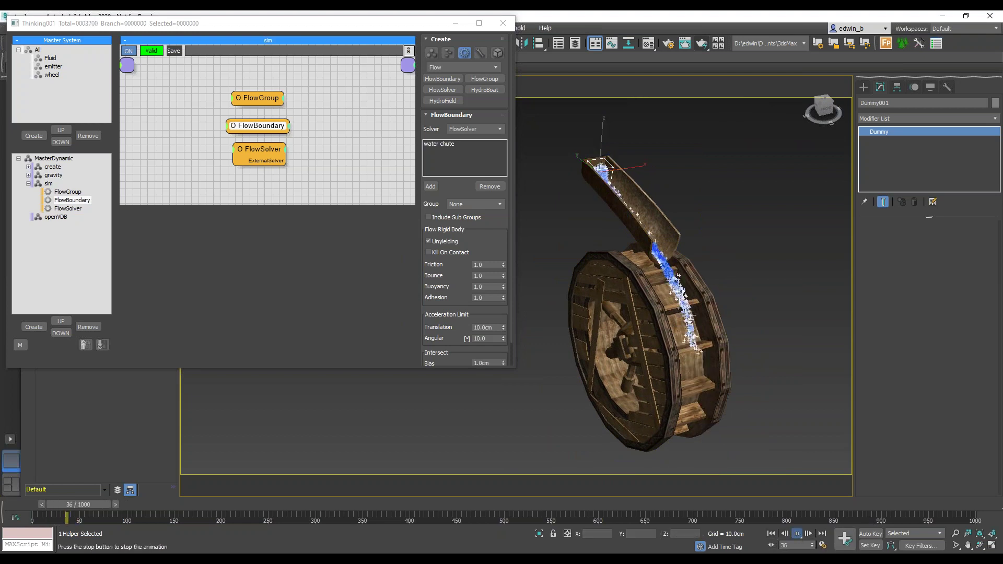
pyautogui.click(798, 534)
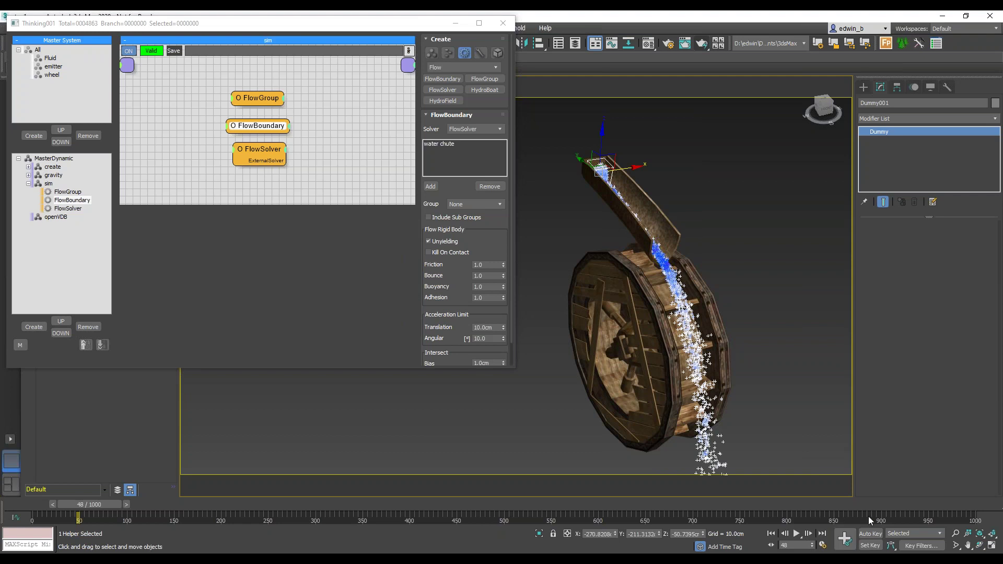
# Examine how the fluid leaving the chute passes the water wheel's paddles, in wireframe and shaded display.
pyautogui.keyDown('alt'); pyautogui.moveTo(736, 374); pyautogui.dragTo(723, 351, button='middle'); pyautogui.keyUp('alt')
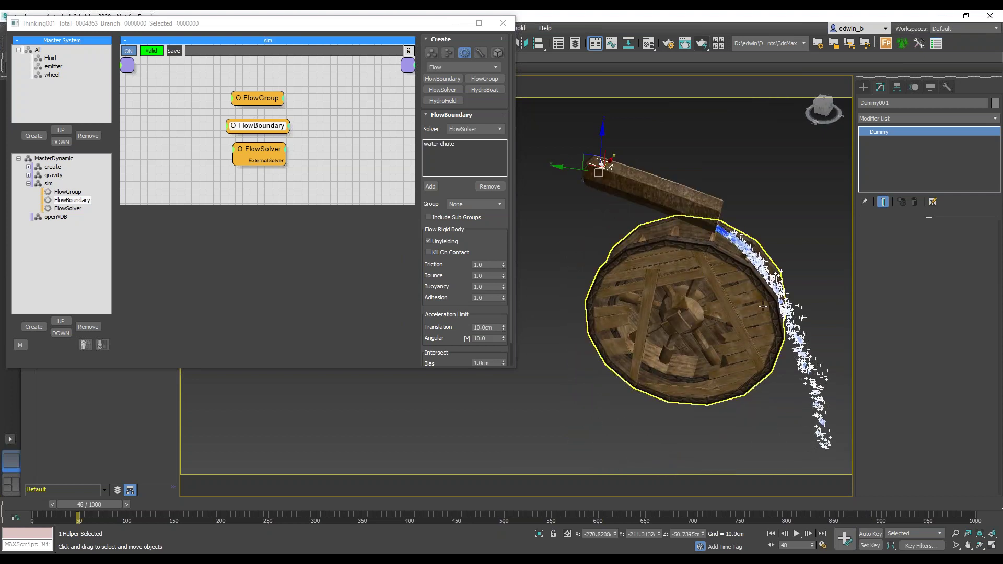
pyautogui.scroll(5, 723, 352)
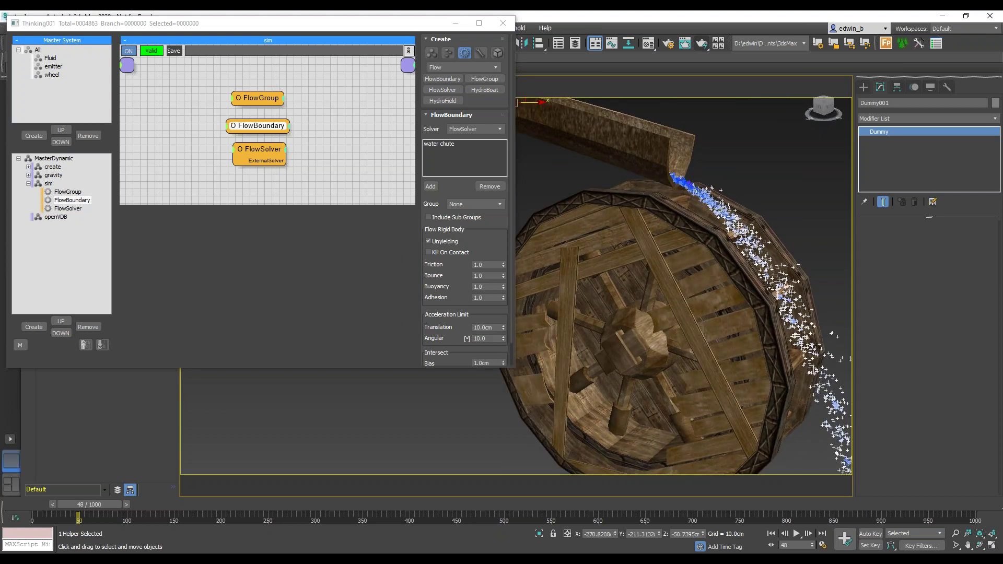
pyautogui.press('F3')
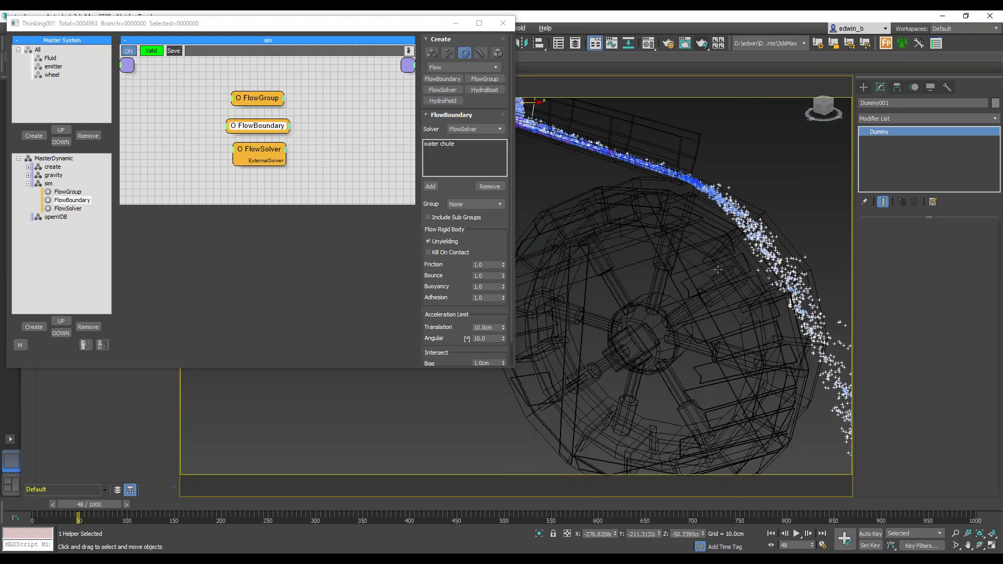
pyautogui.scroll(4, 782, 250)
pyautogui.scroll(-4, 782, 250)
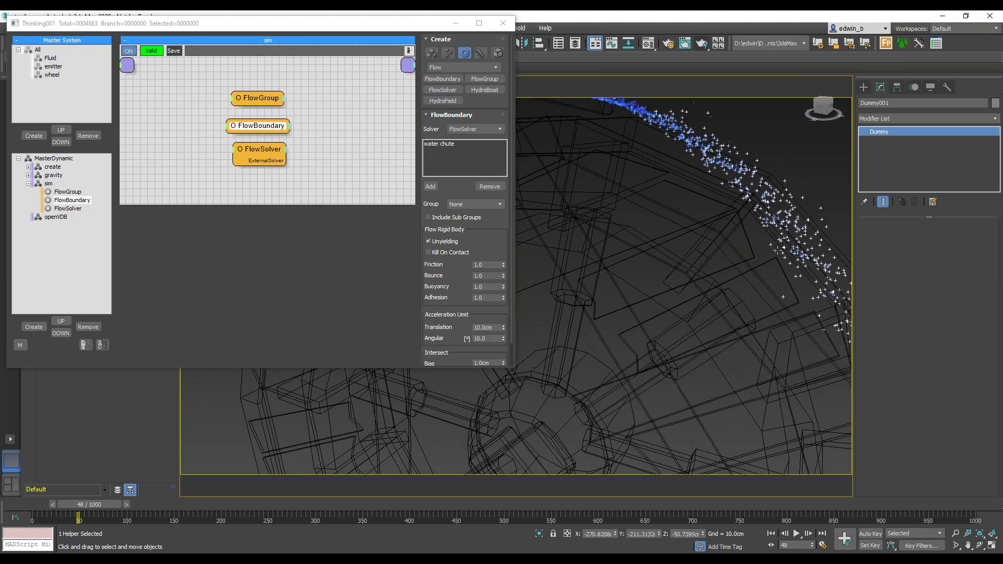
pyautogui.press('F3')
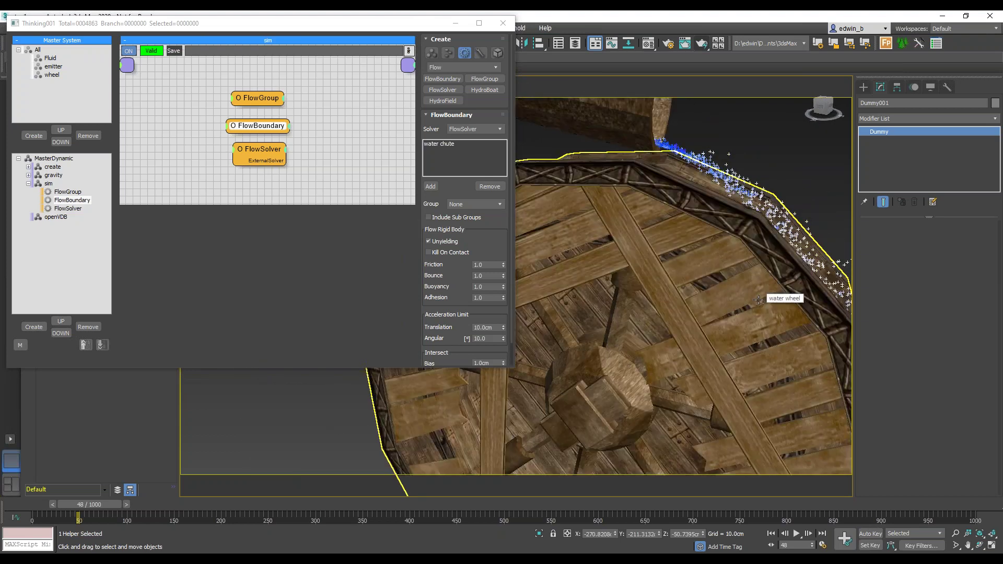
pyautogui.press('F3')
pyautogui.keyDown('alt'); pyautogui.moveTo(779, 290); pyautogui.dragTo(782, 308, button='middle'); pyautogui.keyUp('alt')
pyautogui.press('F3')
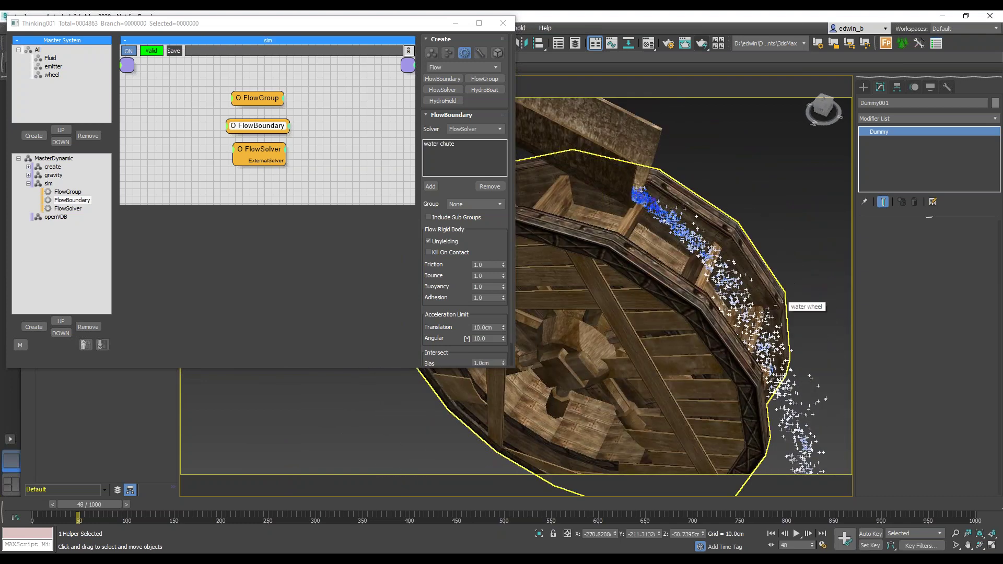
pyautogui.scroll(5, 699, 292)
pyautogui.keyDown('alt'); pyautogui.moveTo(698, 291); pyautogui.dragTo(720, 278, button='middle'); pyautogui.keyUp('alt')
pyautogui.scroll(-3, 709, 266)
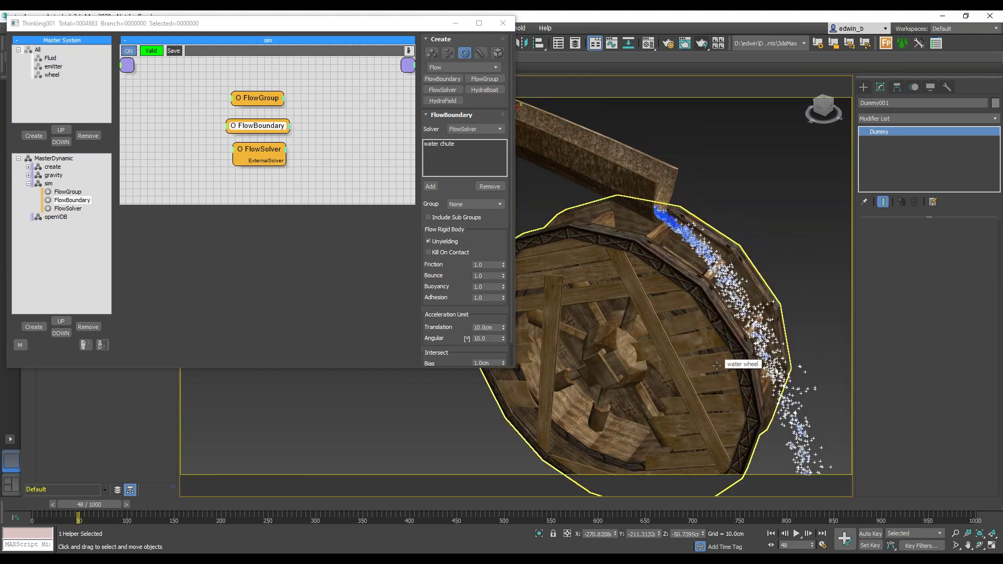
pyautogui.scroll(-5, 719, 249)
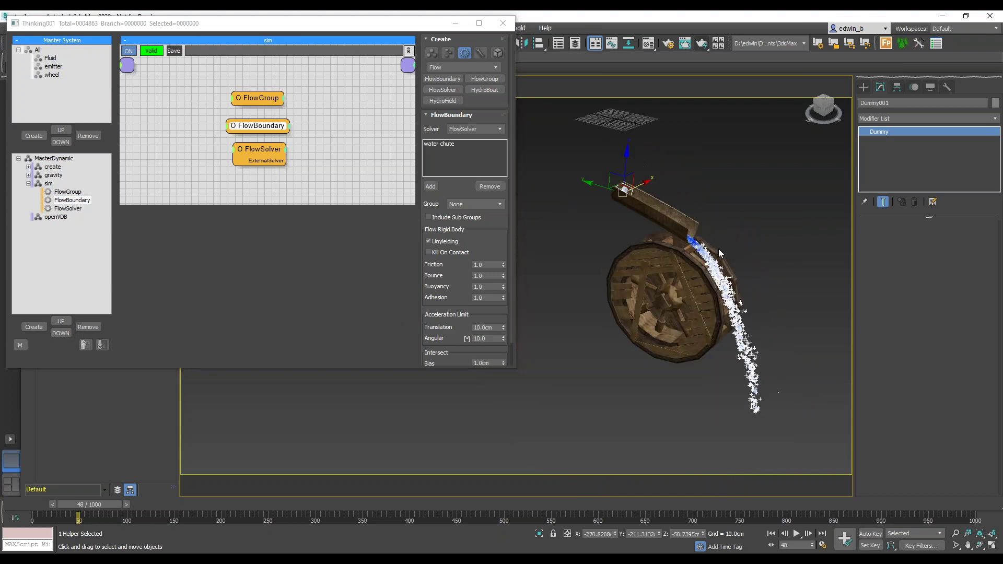
pyautogui.scroll(6, 701, 249)
pyautogui.moveTo(697, 250)
pyautogui.keyDown('alt'); pyautogui.mouseDown(button='middle')
pyautogui.moveTo(673, 246)
pyautogui.moveTo(710, 267)
pyautogui.moveTo(681, 254)
pyautogui.mouseUp(button='middle'); pyautogui.keyUp('alt')
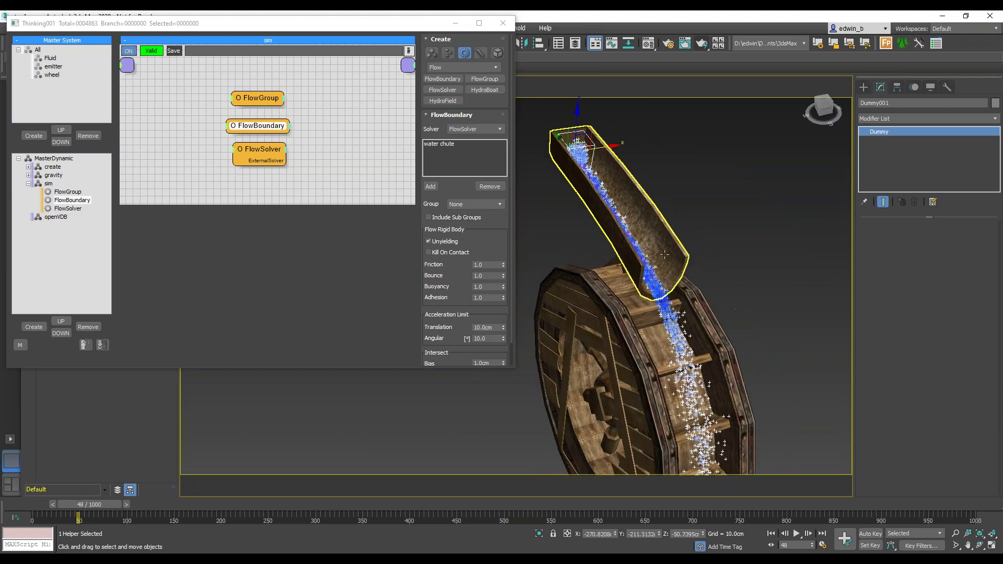
# Review the FlowEmitter settings in the create set, examine the fluid at the emitter in wireframe, and rewind to frame 0.
pyautogui.click(54, 167)
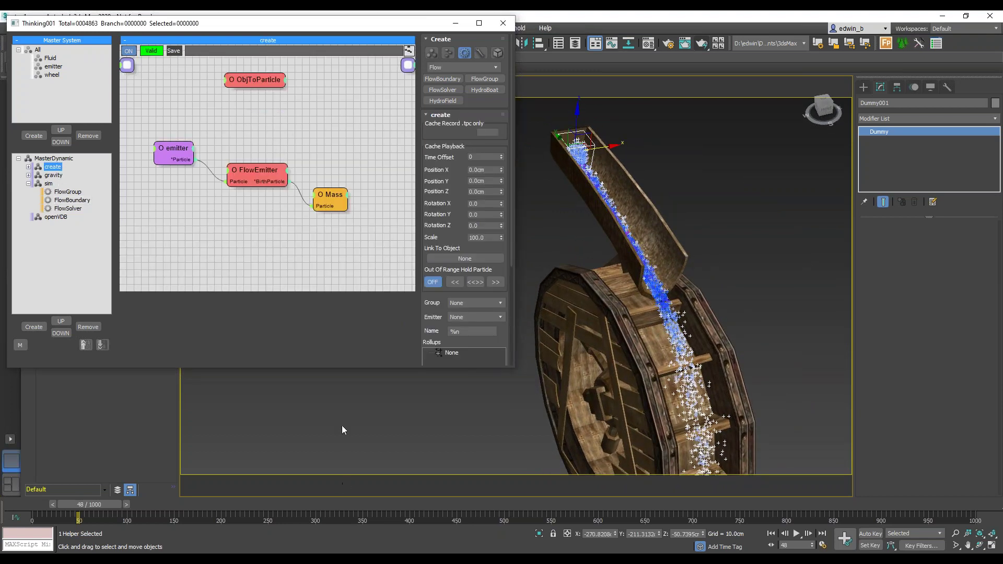
pyautogui.click(259, 169)
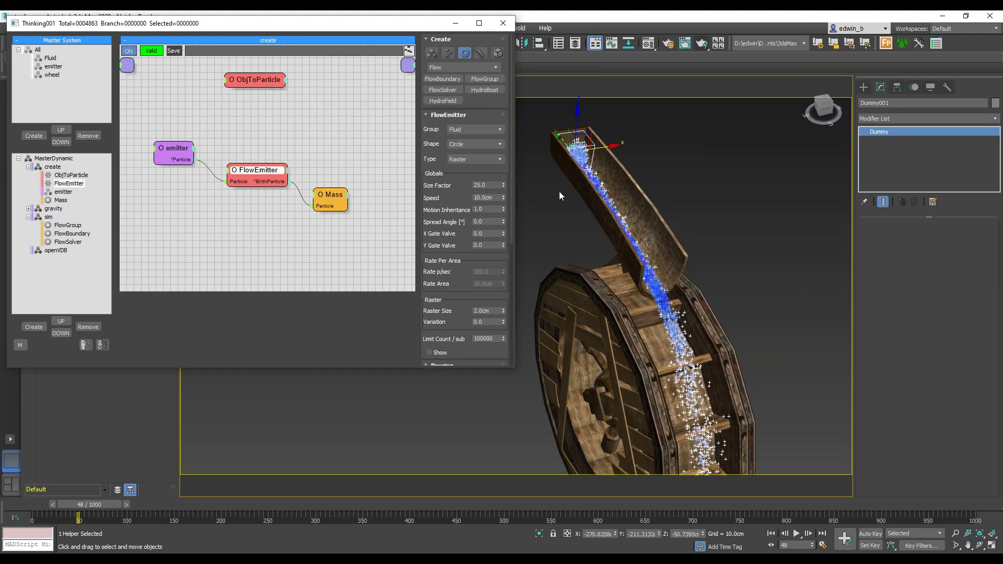
pyautogui.keyDown('alt'); pyautogui.moveTo(560, 191); pyautogui.dragTo(622, 179, button='middle'); pyautogui.keyUp('alt')
pyautogui.press('F3')
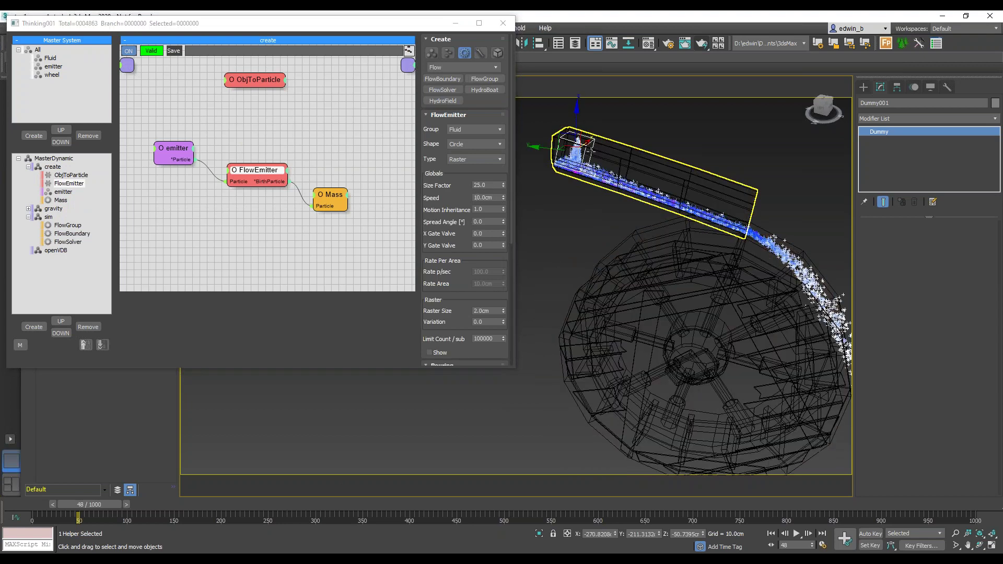
pyautogui.scroll(5, 579, 153)
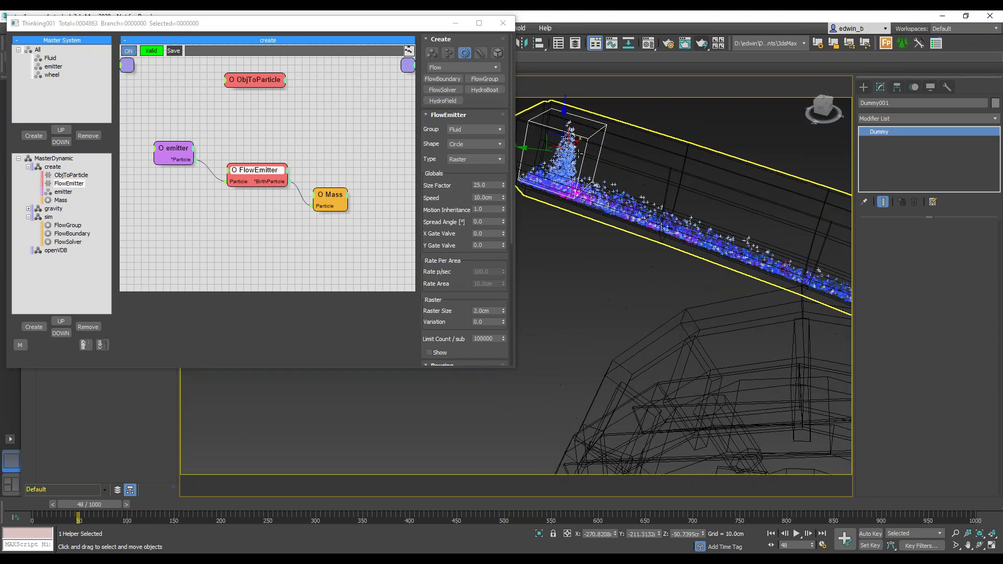
pyautogui.click(12, 508)
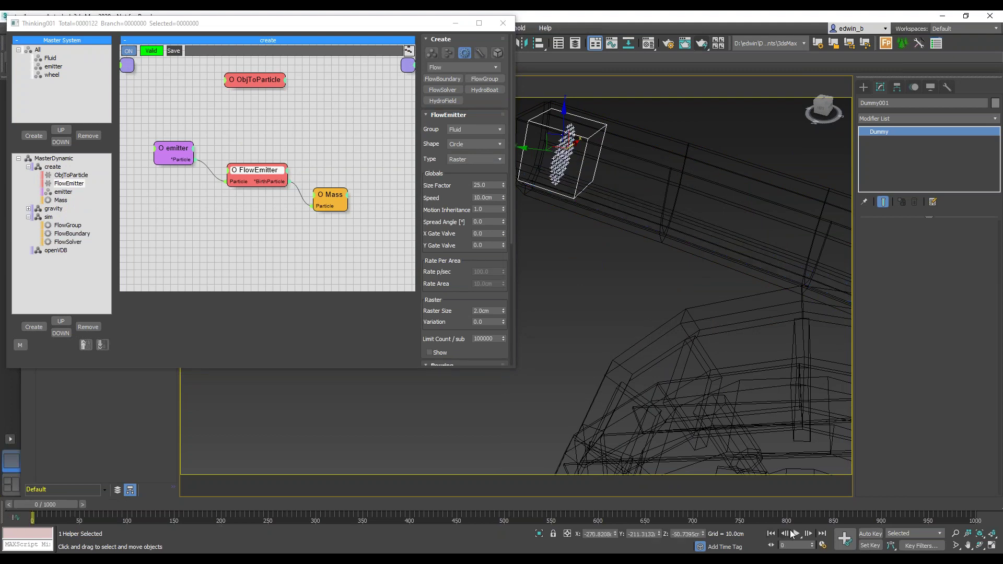
# Play the fluid simulation from frame 0 to about frame 31.
pyautogui.click(797, 533)
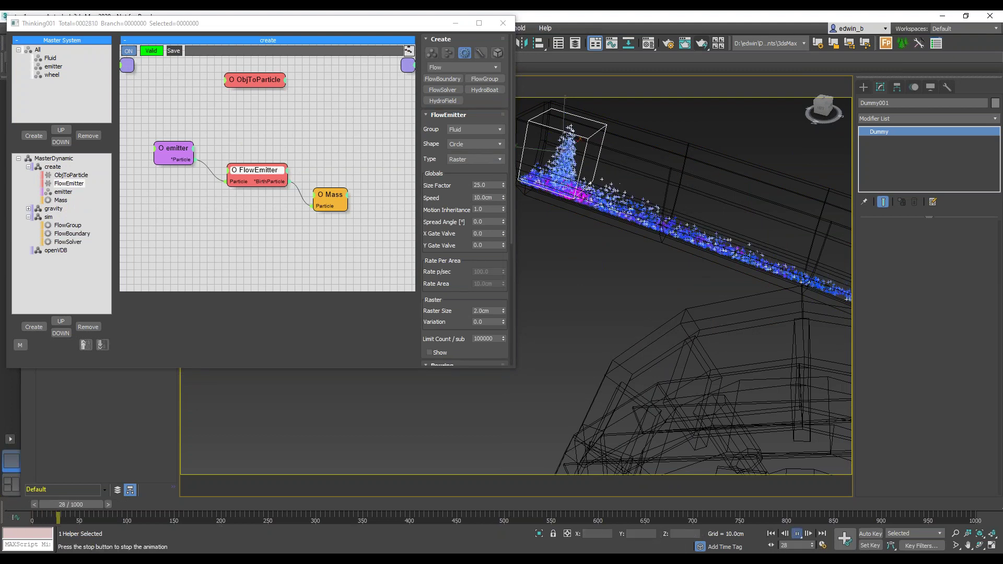
pyautogui.press('Escape')
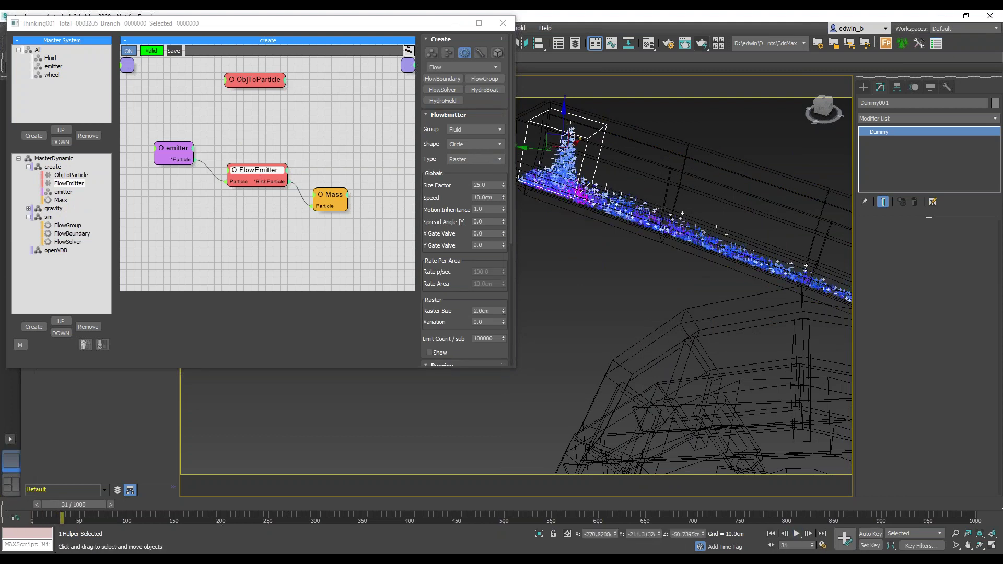
# Set the FlowEmitter's speed to 20 cm and replay the fluid simulation from frame 0 to about frame 28.
pyautogui.click(476, 198)
pyautogui.write('20')
pyautogui.press('Return')
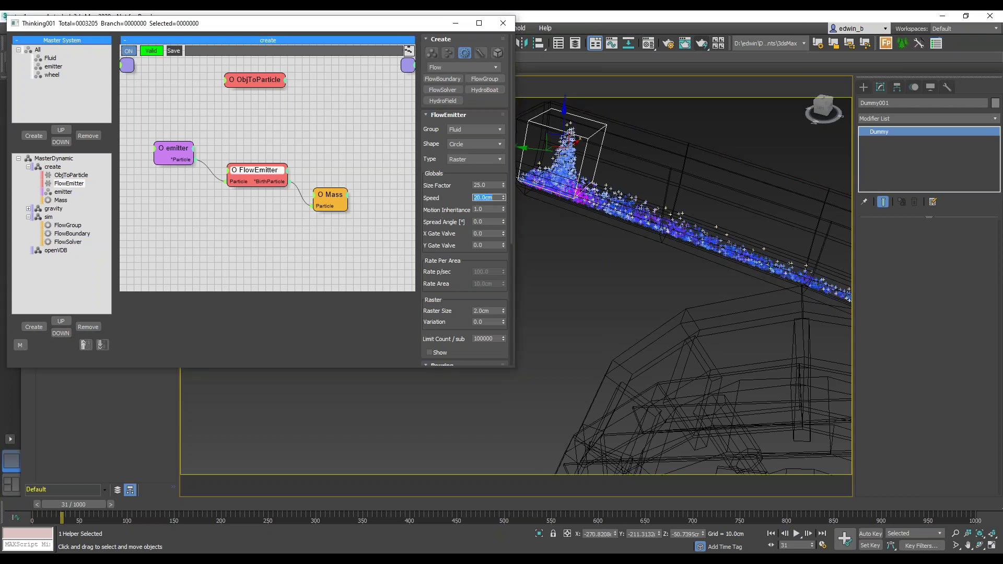
pyautogui.click(772, 533)
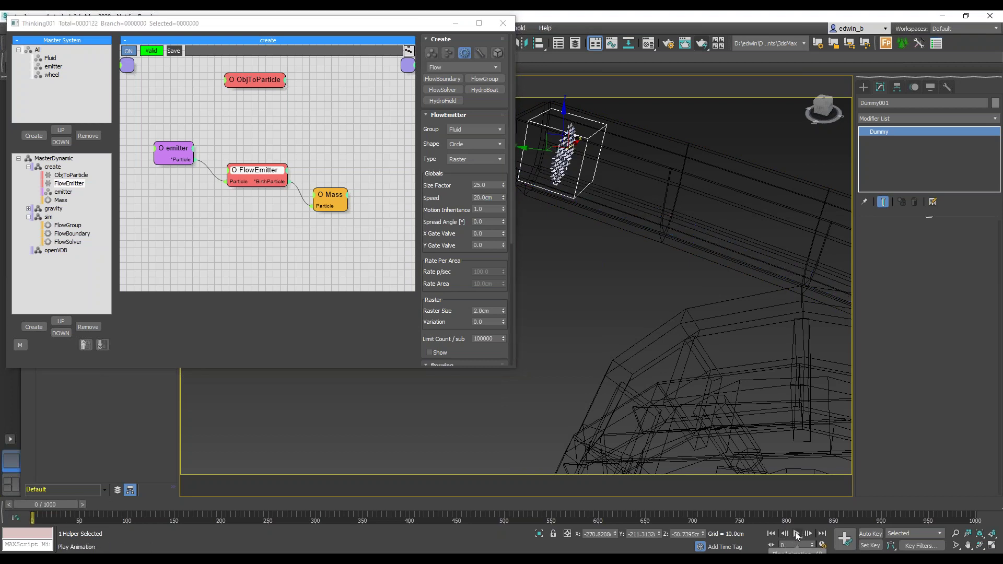
pyautogui.click(797, 534)
pyautogui.click(797, 533)
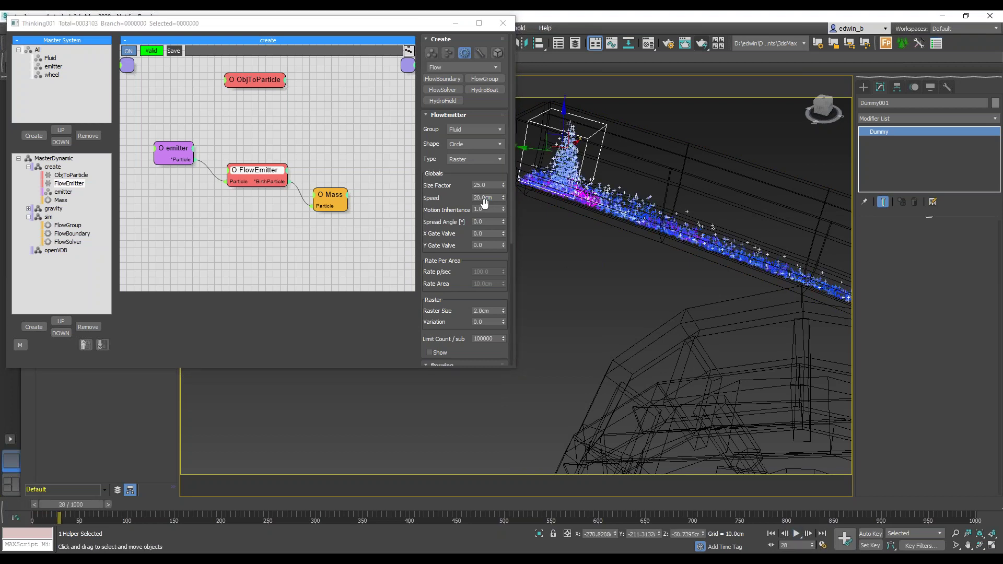
# Set the FlowEmitter's speed to 80 cm and replay the fluid simulation from frame 0 to about frame 34.
pyautogui.doubleClick(484, 197)
pyautogui.write('80')
pyautogui.press('Return')
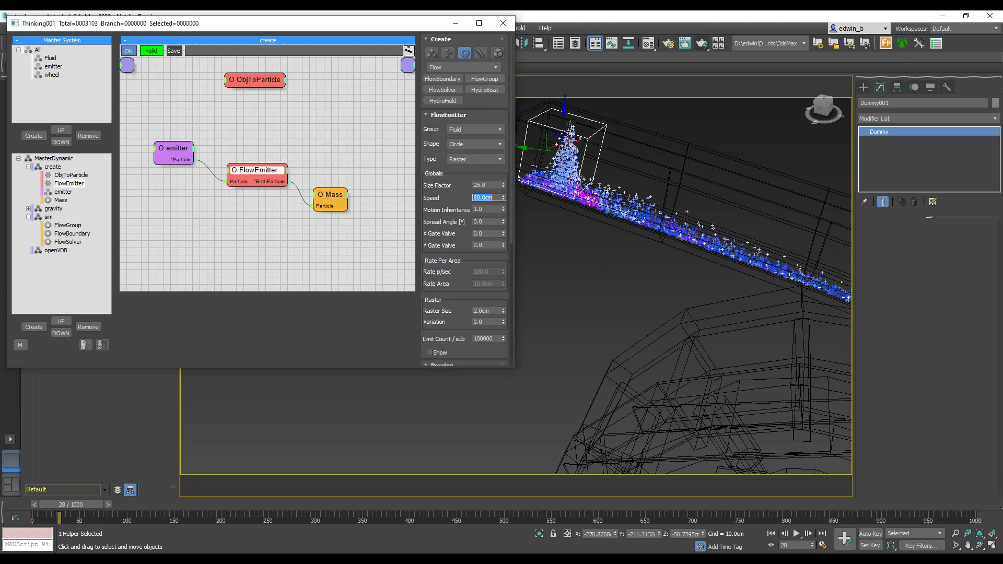
pyautogui.click(770, 534)
pyautogui.click(797, 534)
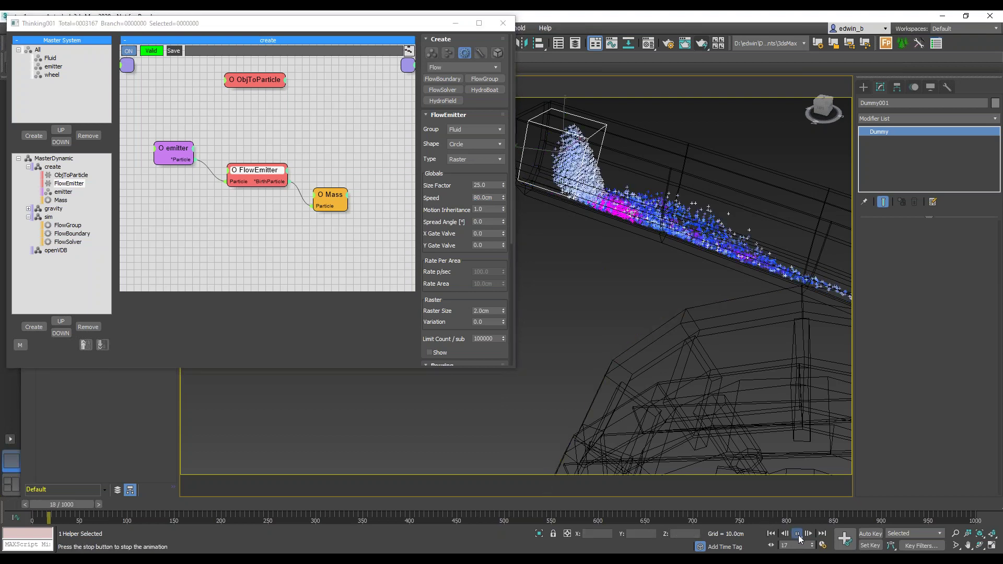
pyautogui.click(798, 534)
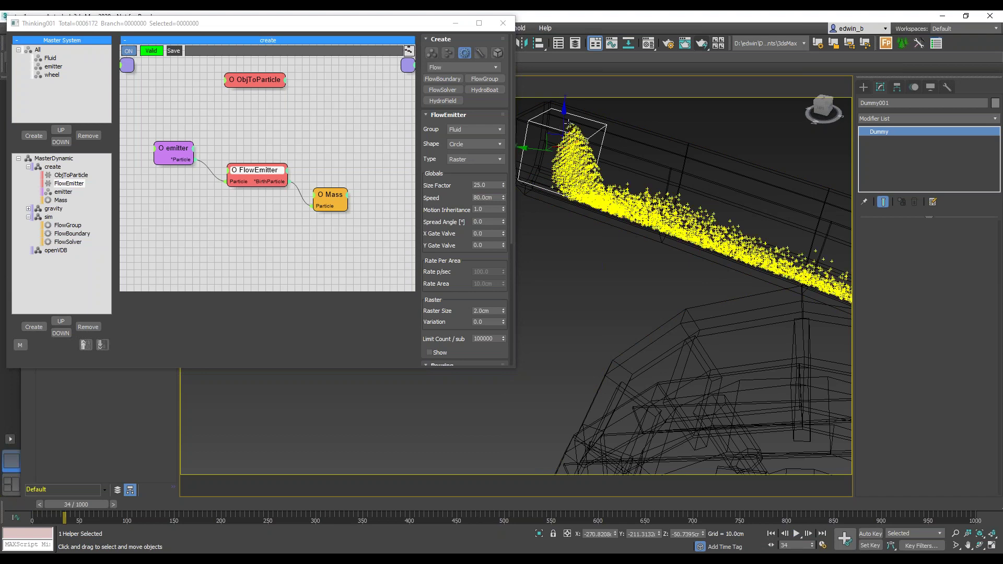
# Continue the simulation to about frame 71 in shaded display and examine how the fluid falls past the water wheel.
pyautogui.moveTo(679, 268)
pyautogui.keyDown('alt'); pyautogui.mouseDown(button='middle')
pyautogui.moveTo(657, 266)
pyautogui.moveTo(701, 288)
pyautogui.mouseUp(button='middle'); pyautogui.keyUp('alt')
pyautogui.press('F3')
pyautogui.moveTo(761, 308); pyautogui.dragTo(716, 297, button='middle')
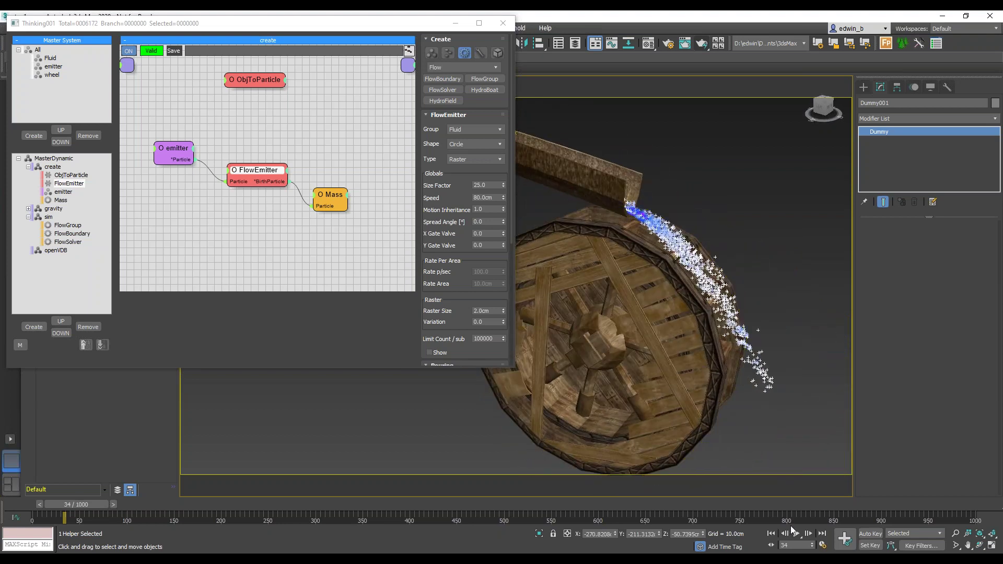
pyautogui.click(794, 532)
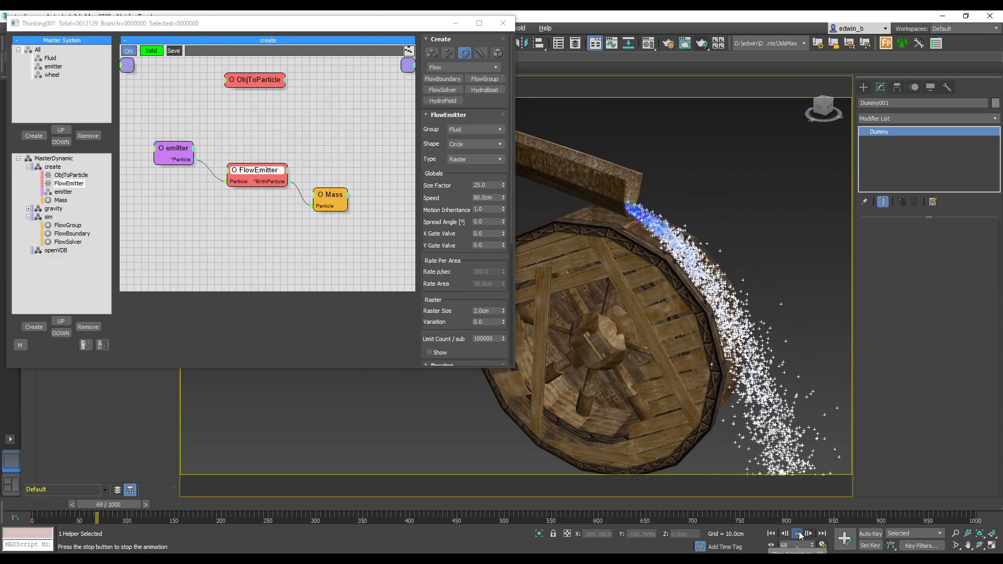
pyautogui.click(798, 533)
pyautogui.keyDown('alt'); pyautogui.moveTo(690, 319); pyautogui.dragTo(647, 260, button='middle'); pyautogui.keyUp('alt')
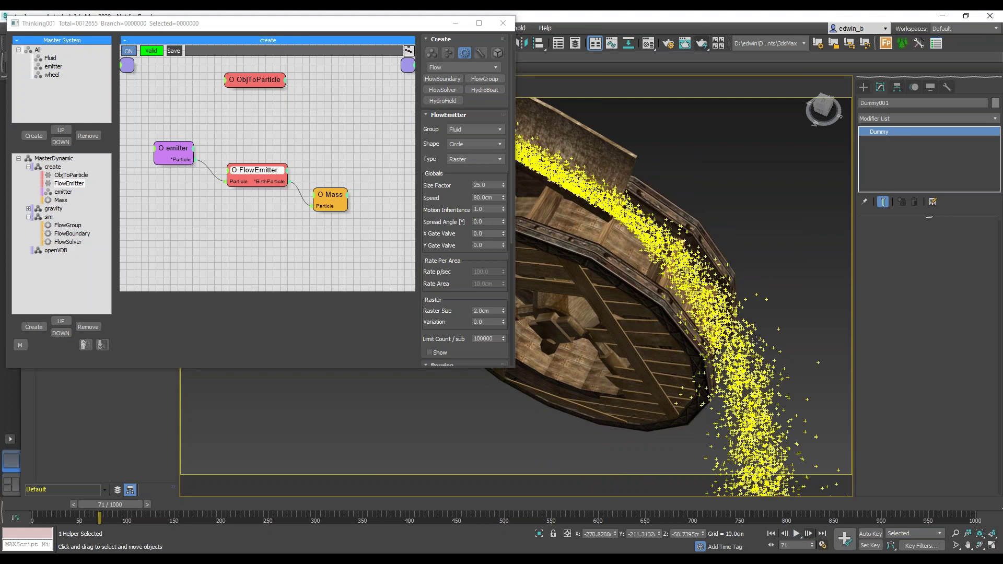
pyautogui.moveTo(704, 278)
pyautogui.mouseDown(button='middle')
pyautogui.moveTo(751, 285)
pyautogui.moveTo(700, 309)
pyautogui.moveTo(700, 282)
pyautogui.mouseUp(button='middle')
pyautogui.scroll(-5, 701, 282)
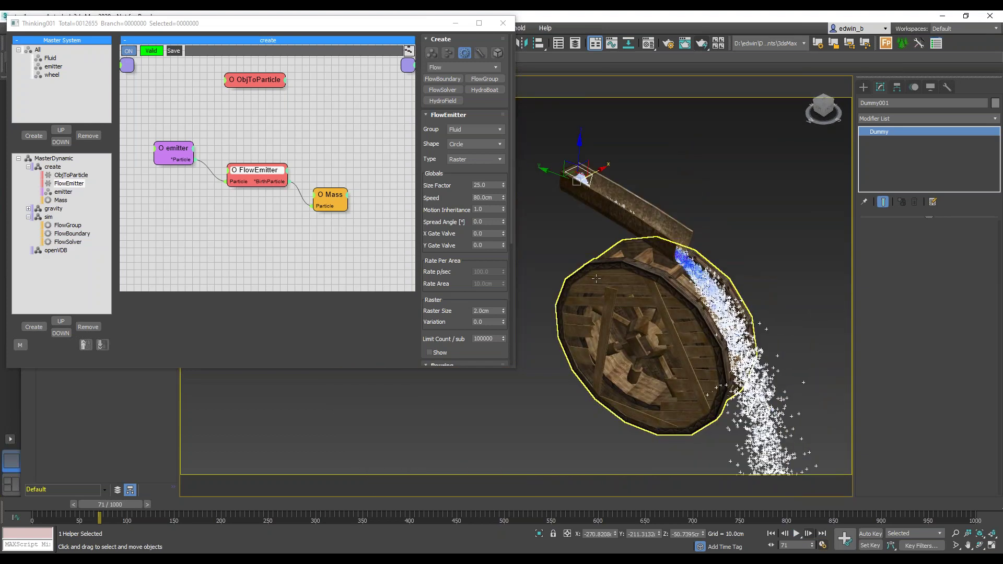
# Set the FlowEmitter's speed to 10 cm and replay the simulation from frame 0 to about frame 47 in wireframe display.
pyautogui.doubleClick(477, 197)
pyautogui.write('10')
pyautogui.press('Return')
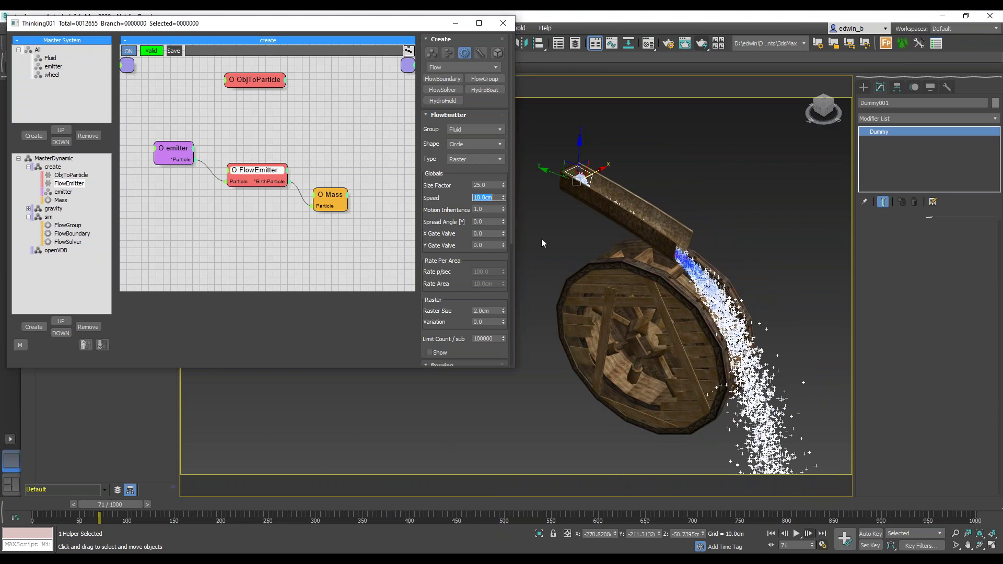
pyautogui.scroll(5, 581, 224)
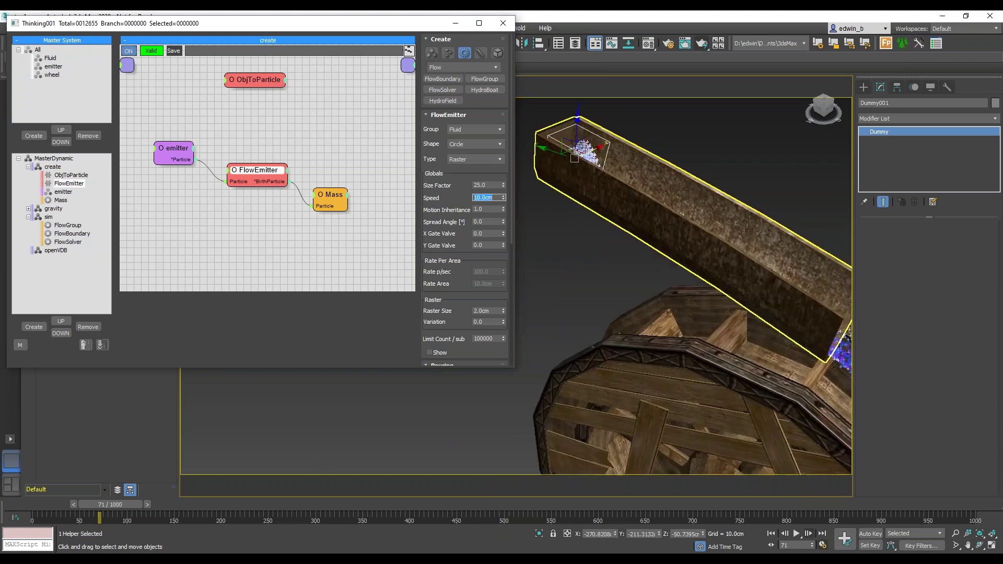
pyautogui.rightClick(588, 248)
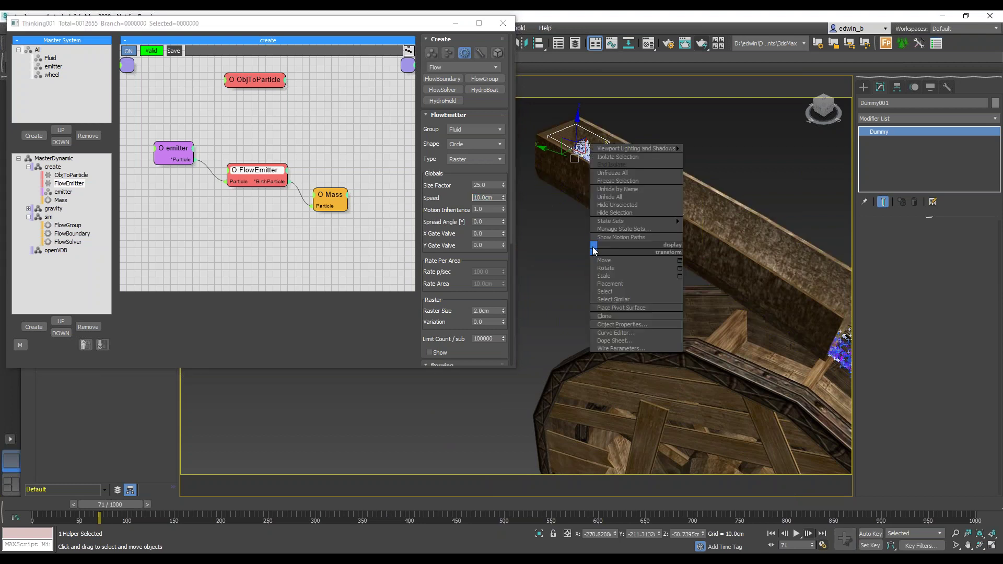
pyautogui.moveTo(575, 248); pyautogui.dragTo(624, 217, button='middle')
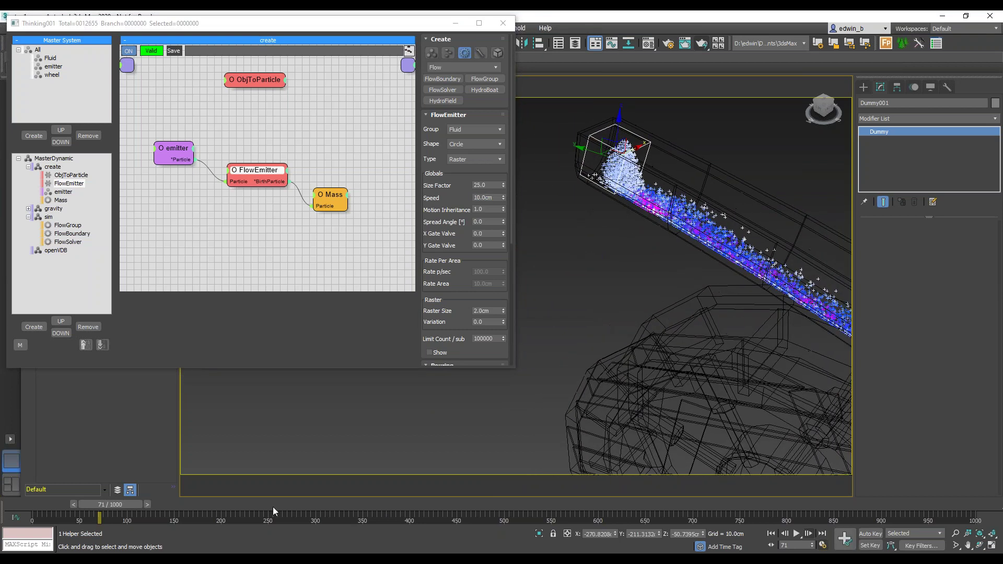
pyautogui.click(772, 534)
pyautogui.click(796, 533)
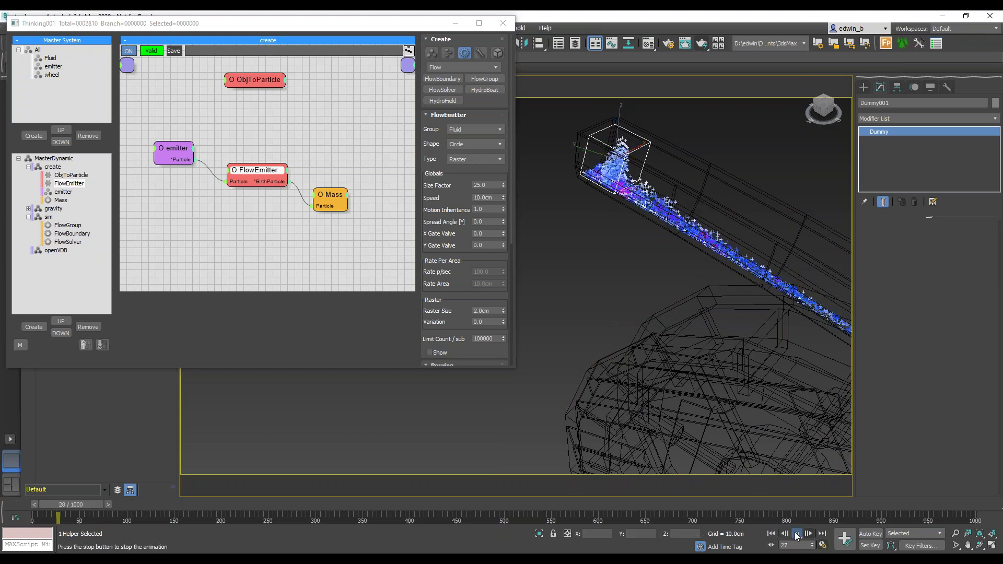
pyautogui.click(795, 532)
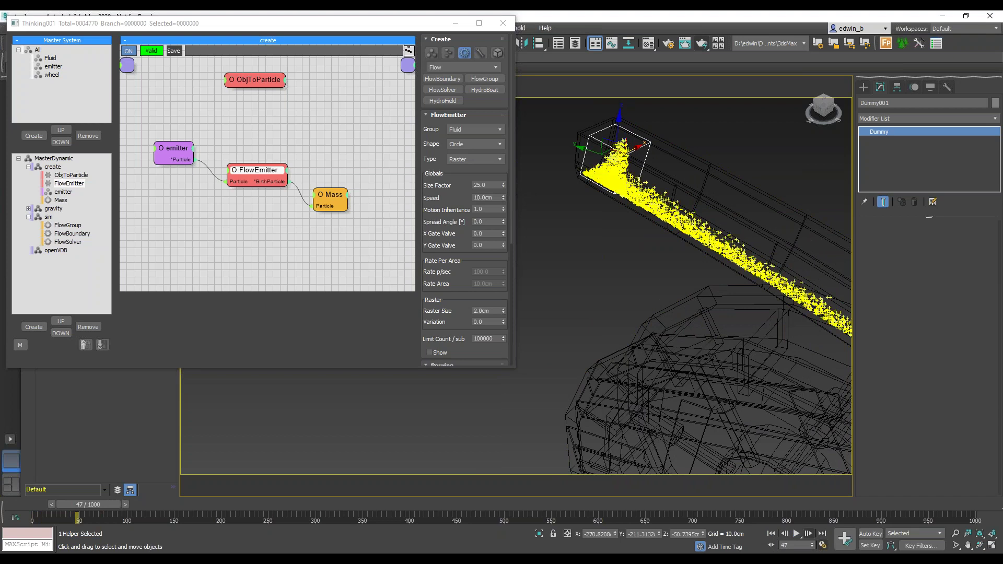
# Examine the fluid's path from the emitter down the chute and past the water wheel in wireframe display.
pyautogui.keyDown('alt'); pyautogui.moveTo(624, 210); pyautogui.dragTo(648, 189, button='middle'); pyautogui.keyUp('alt')
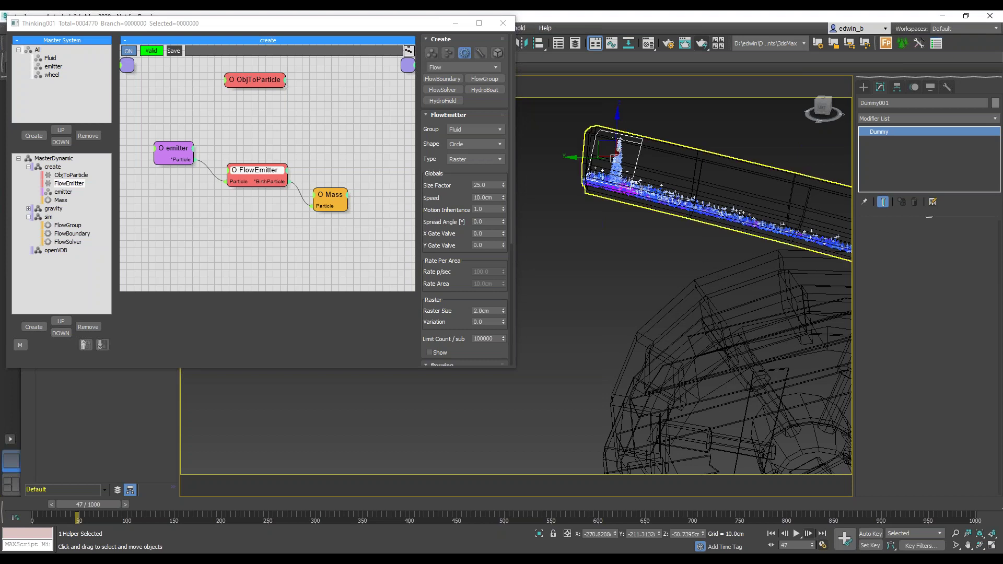
pyautogui.moveTo(723, 285); pyautogui.dragTo(589, 242, button='middle')
pyautogui.scroll(-2, 589, 242)
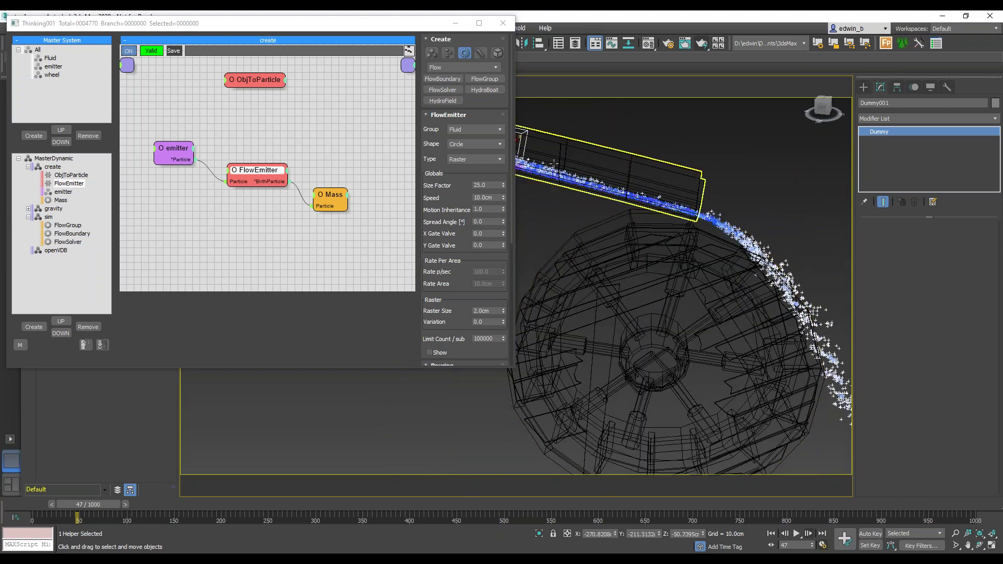
pyautogui.moveTo(604, 196); pyautogui.dragTo(641, 200, button='middle')
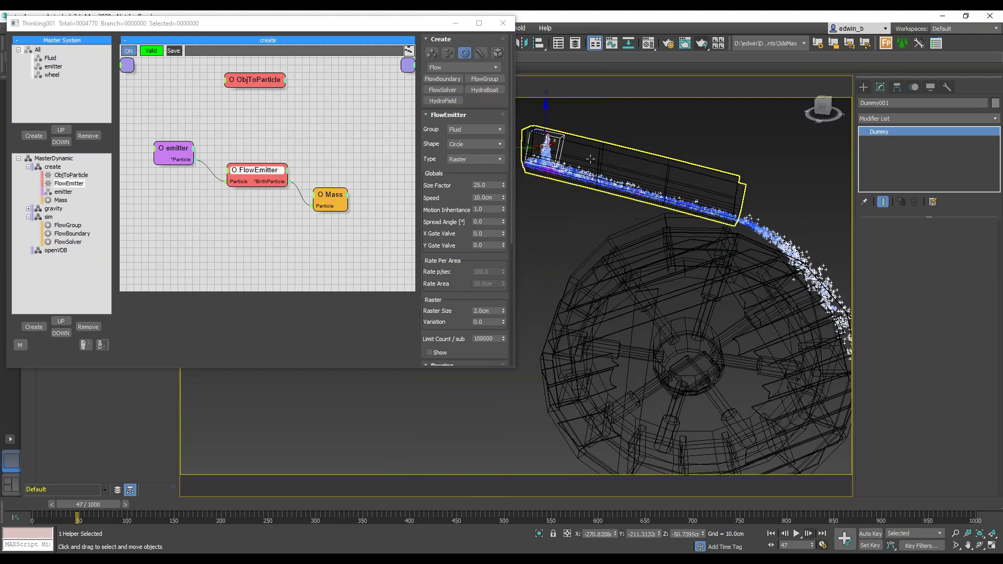
pyautogui.keyDown('alt'); pyautogui.moveTo(727, 224); pyautogui.dragTo(667, 215, button='middle'); pyautogui.keyUp('alt')
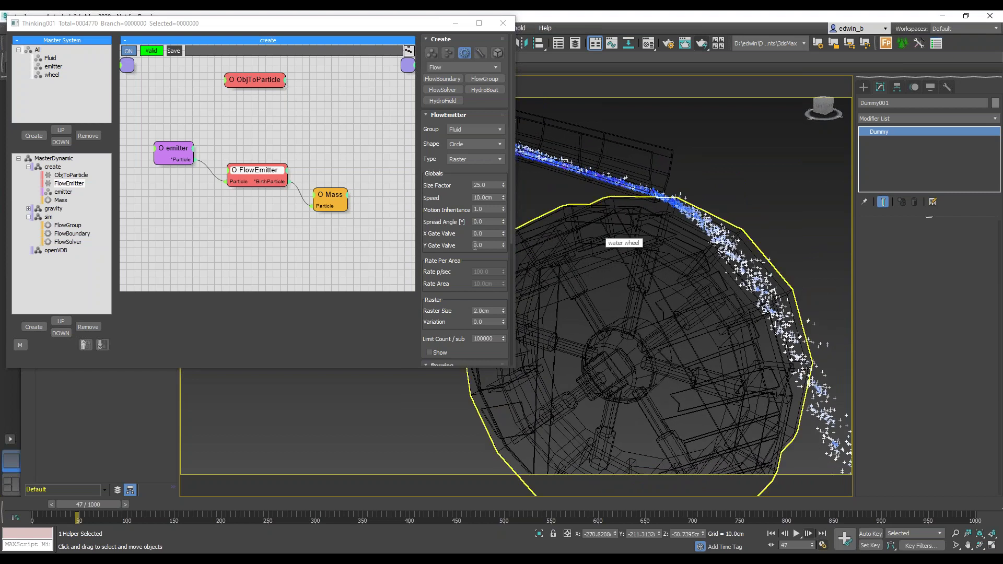
# In the sim set's FlowGroup operator, set Boundary Friction to 0.3 and Adhesion to 0.2.
pyautogui.click(71, 234)
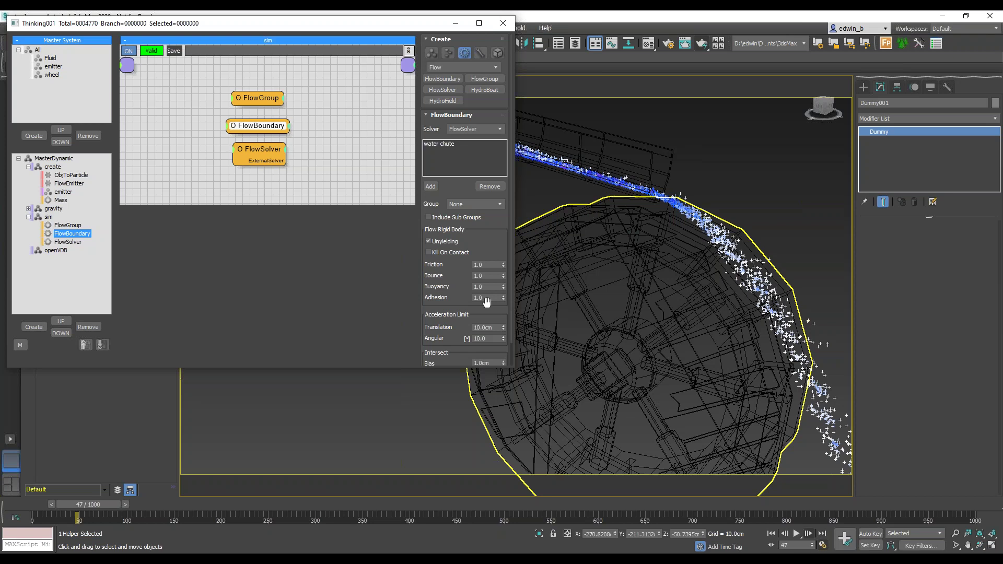
pyautogui.click(260, 101)
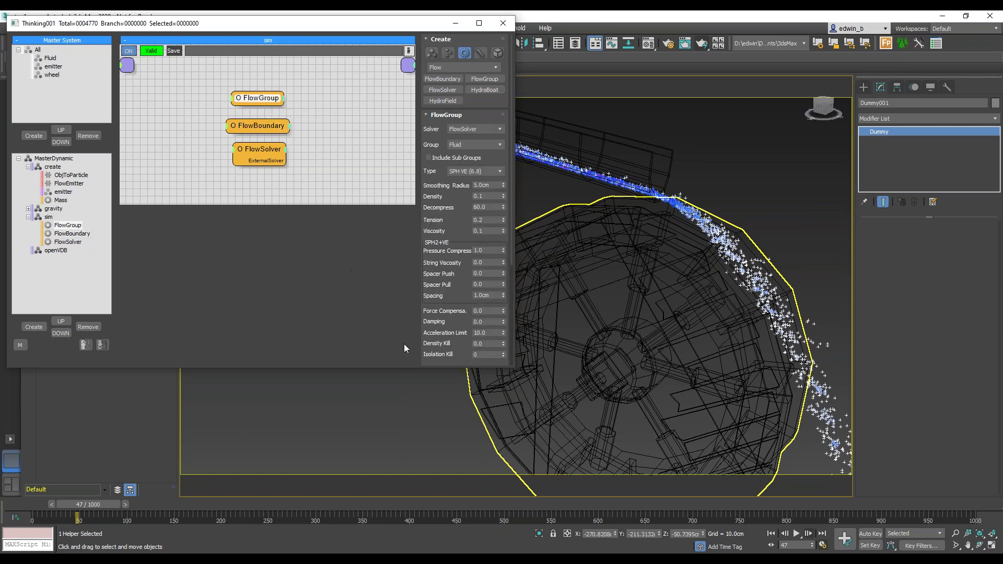
pyautogui.moveTo(463, 289); pyautogui.dragTo(467, 142)
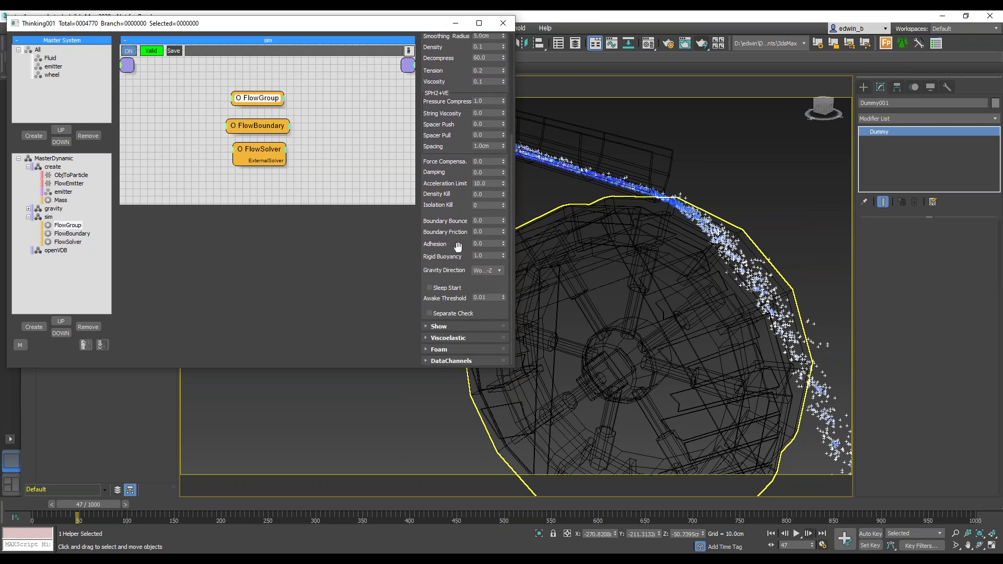
pyautogui.click(489, 234)
# Replay the simulation from frame 0 to about frame 91 in shaded display and examine the fluid on the wheel from the front and side.
pyautogui.keyDown('alt'); pyautogui.moveTo(677, 313); pyautogui.dragTo(659, 295, button='middle'); pyautogui.keyUp('alt')
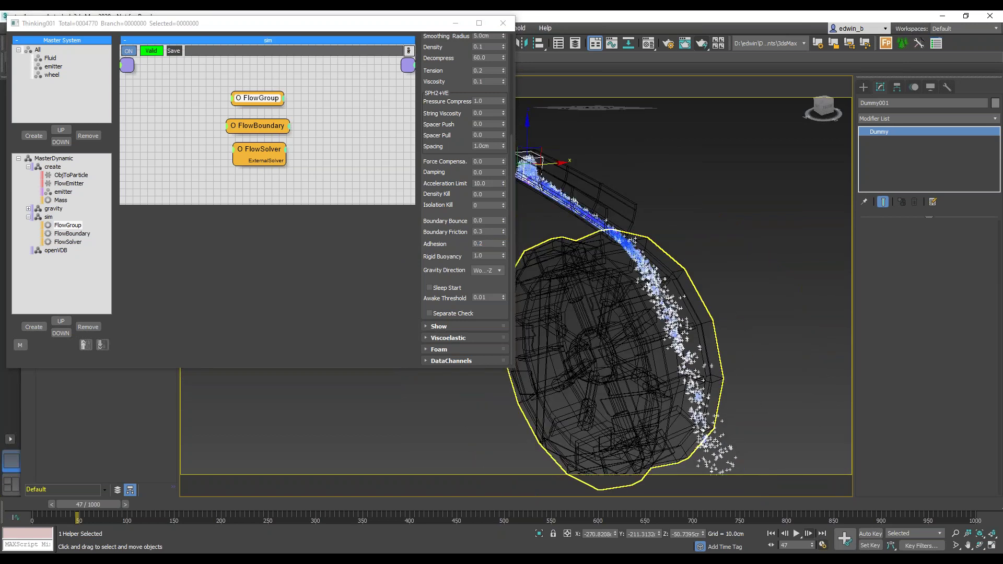
pyautogui.press('F3')
pyautogui.moveTo(667, 256)
pyautogui.keyDown('alt'); pyautogui.mouseDown(button='middle')
pyautogui.moveTo(718, 239)
pyautogui.moveTo(664, 258)
pyautogui.mouseUp(button='middle'); pyautogui.keyUp('alt')
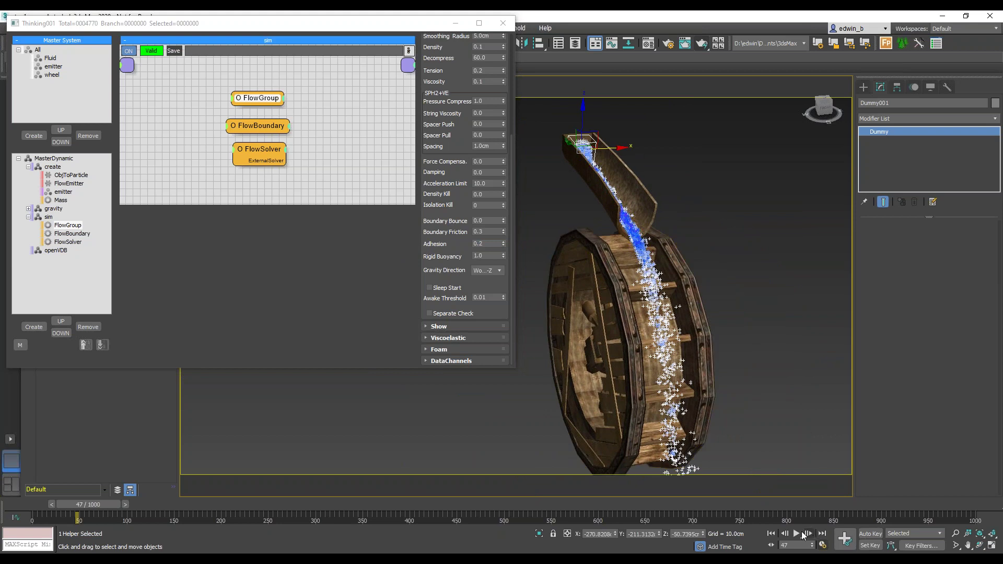
pyautogui.click(772, 535)
pyautogui.keyDown('alt'); pyautogui.moveTo(732, 303); pyautogui.dragTo(727, 307, button='middle'); pyautogui.keyUp('alt')
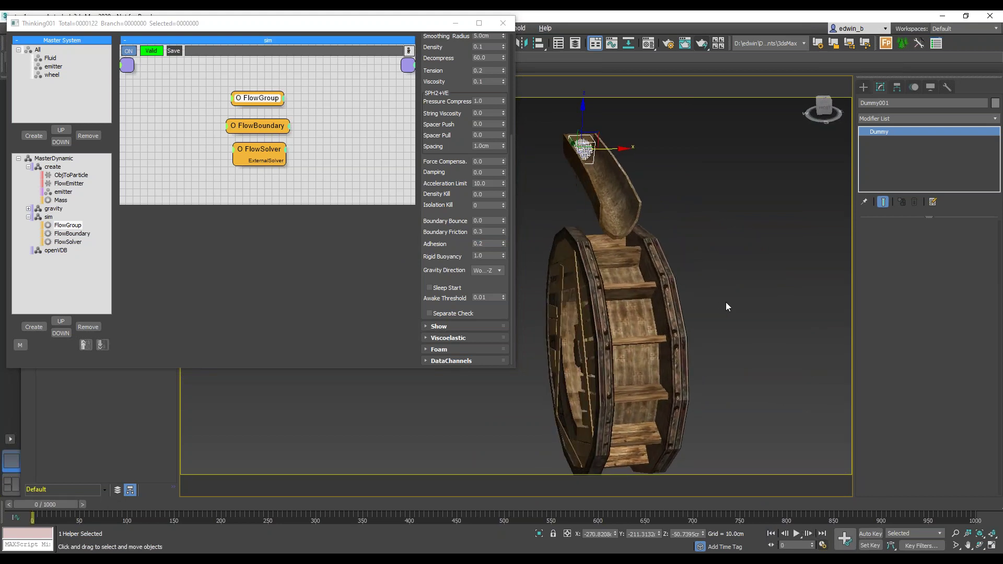
pyautogui.click(796, 533)
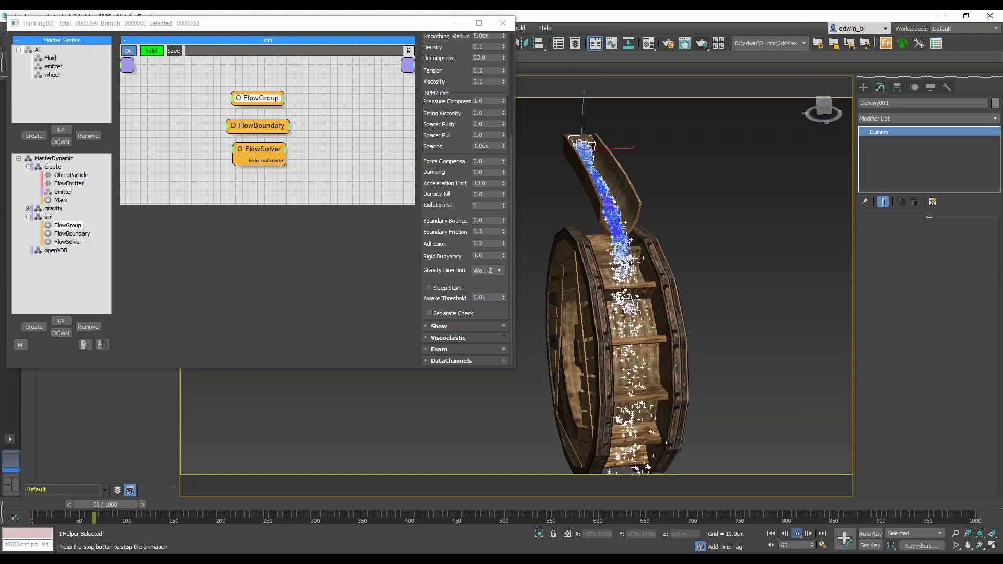
pyautogui.click(797, 535)
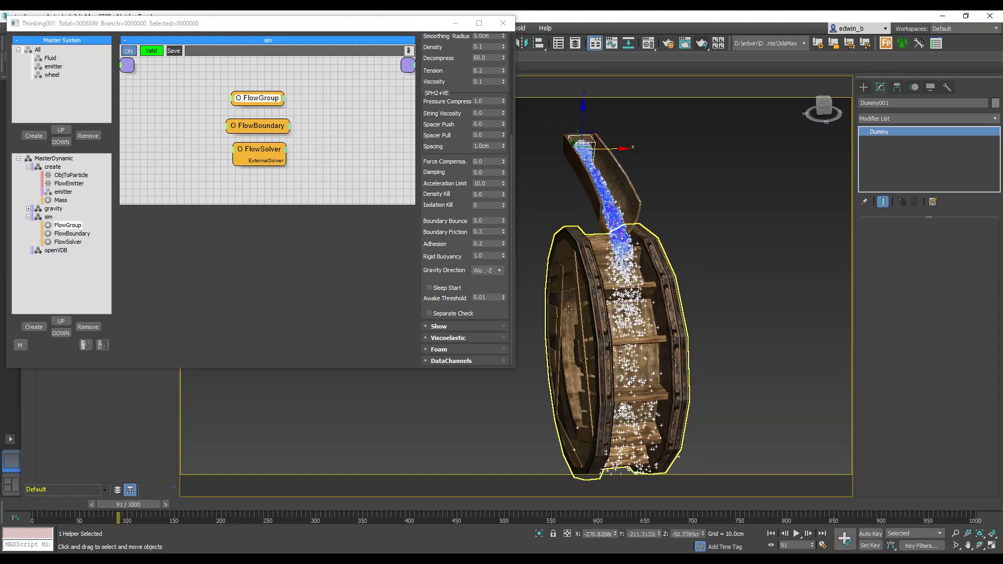
pyautogui.keyDown('alt'); pyautogui.moveTo(566, 307); pyautogui.dragTo(609, 301, button='middle'); pyautogui.keyUp('alt')
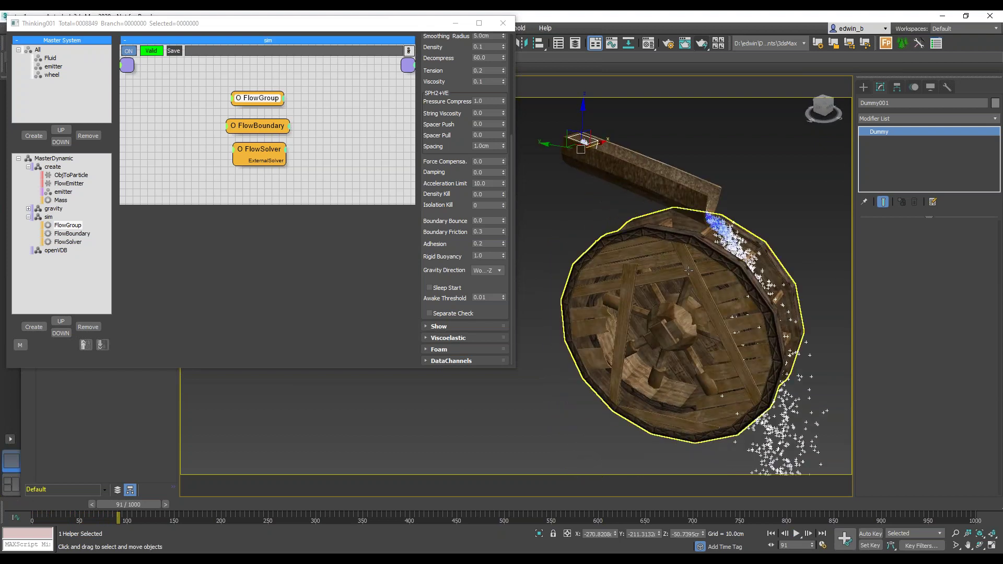
# Inspect the water stream over the wheel from several angles and set the FlowGroup's density to 0.2.
pyautogui.scroll(5, 608, 301)
pyautogui.keyDown('alt'); pyautogui.moveTo(674, 282); pyautogui.dragTo(727, 200, button='middle'); pyautogui.keyUp('alt')
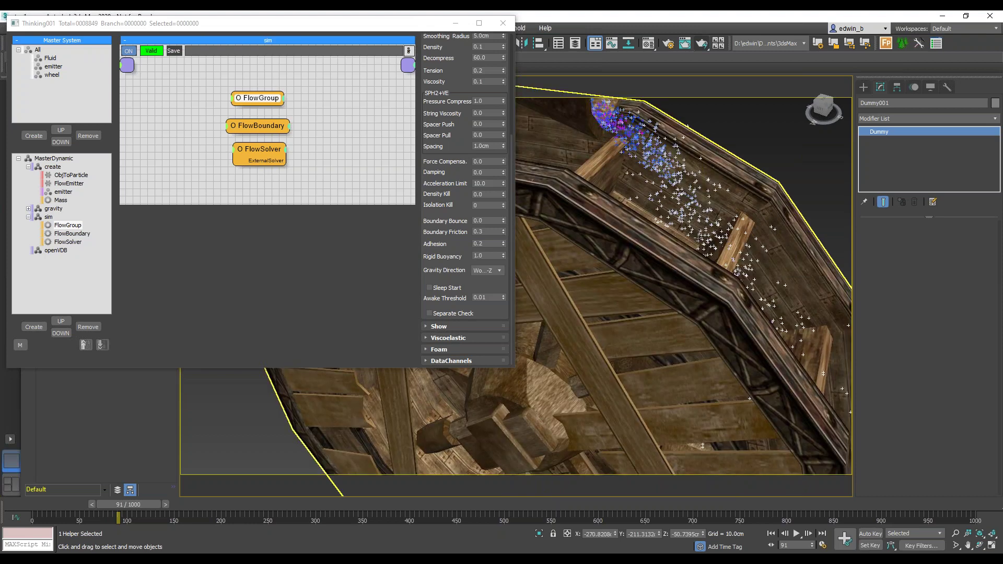
pyautogui.scroll(-5, 704, 236)
pyautogui.keyDown('alt'); pyautogui.moveTo(743, 314); pyautogui.dragTo(648, 244, button='middle'); pyautogui.keyUp('alt')
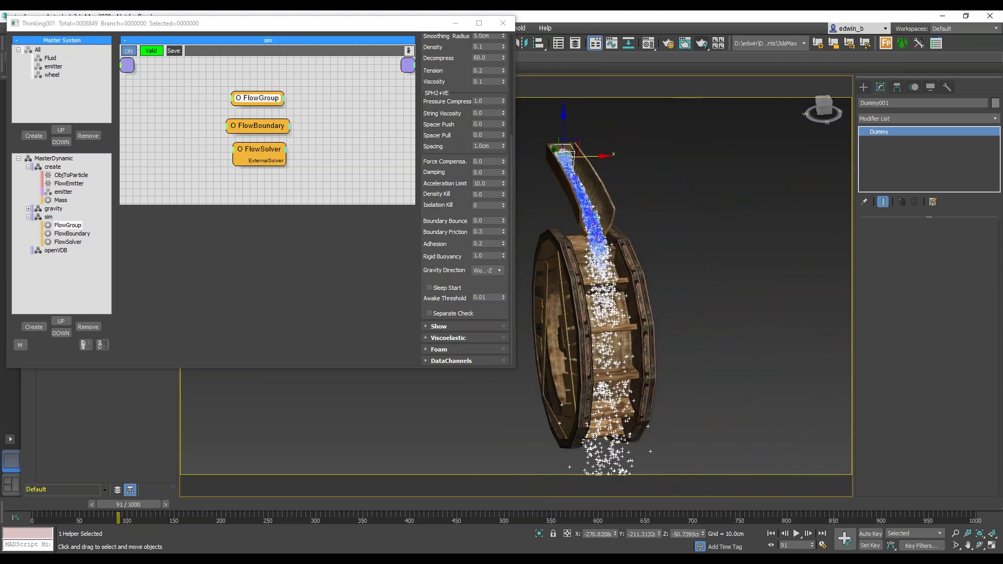
pyautogui.click(490, 231)
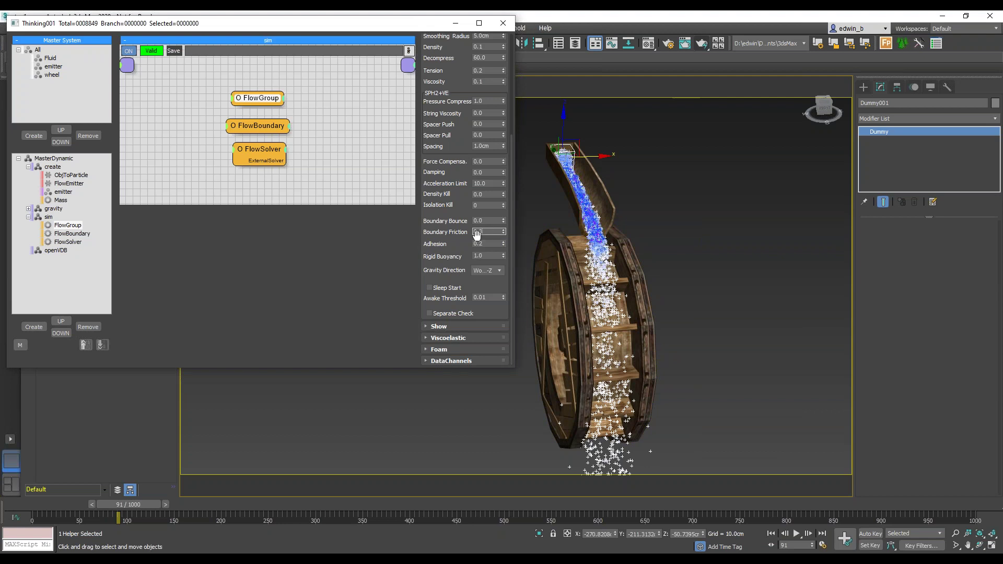
pyautogui.keyDown('alt'); pyautogui.moveTo(560, 245); pyautogui.dragTo(643, 247, button='middle'); pyautogui.keyUp('alt')
pyautogui.scroll(2, 678, 250)
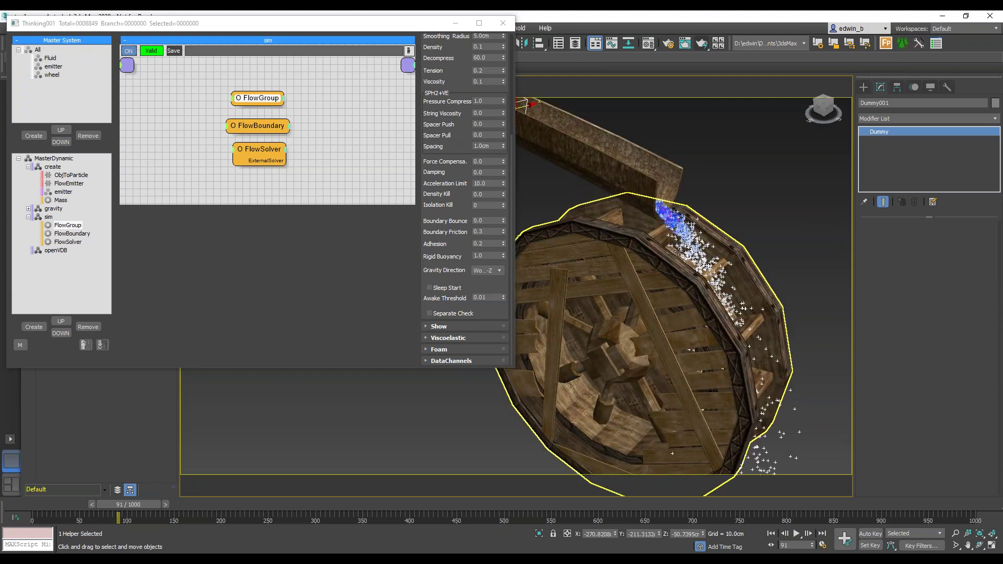
pyautogui.scroll(6, 492, 157)
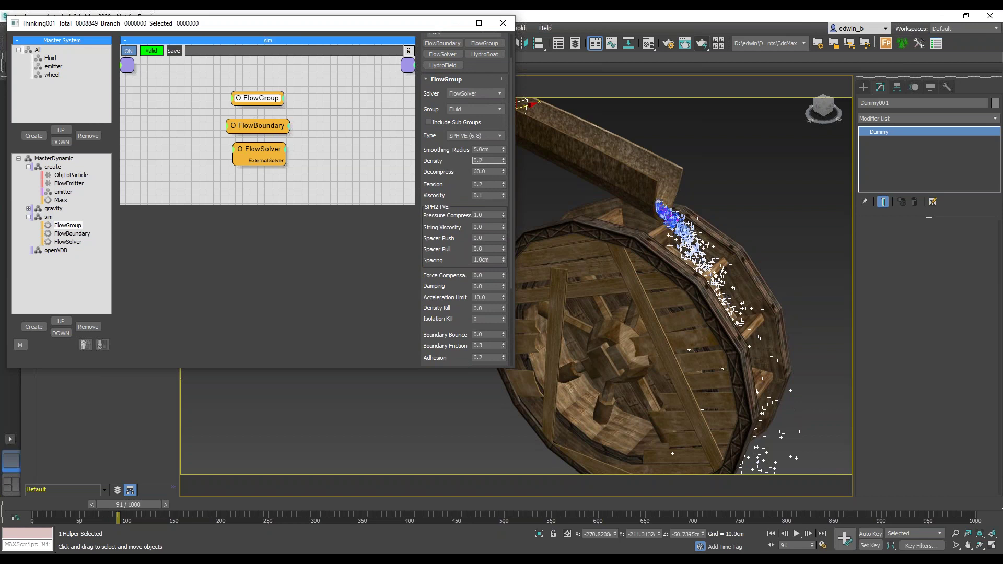
pyautogui.keyDown('alt'); pyautogui.moveTo(674, 212); pyautogui.dragTo(682, 179, button='middle'); pyautogui.keyUp('alt')
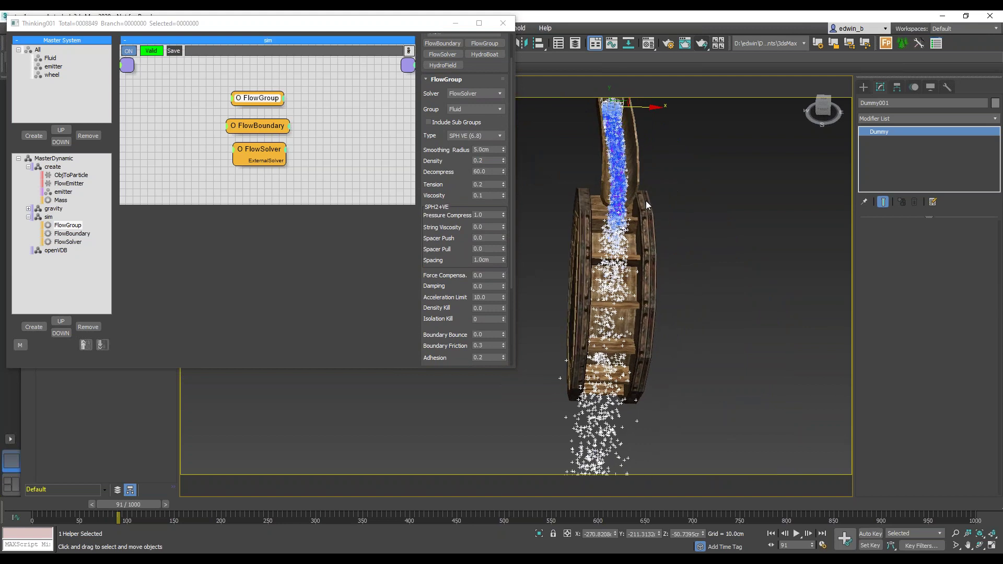
# Replay the simulation from the first frame and examine from several angles how the water hits the wheel's paddles.
pyautogui.click(771, 533)
pyautogui.click(797, 534)
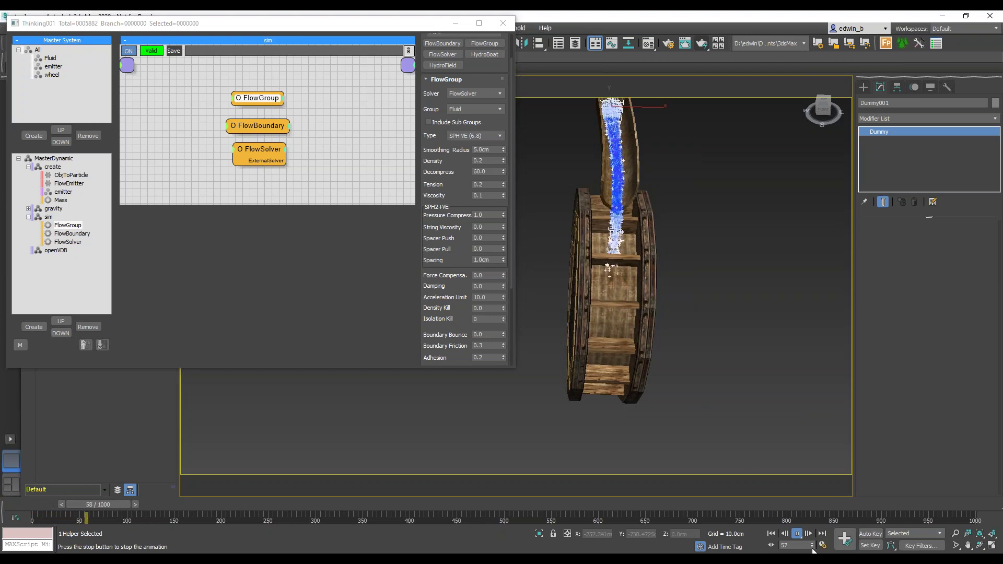
pyautogui.press('/')
pyautogui.keyDown('alt'); pyautogui.moveTo(524, 285); pyautogui.dragTo(607, 303, button='middle'); pyautogui.keyUp('alt')
pyautogui.scroll(5, 771, 213)
pyautogui.keyDown('alt'); pyautogui.moveTo(774, 210); pyautogui.dragTo(708, 250, button='middle'); pyautogui.keyUp('alt')
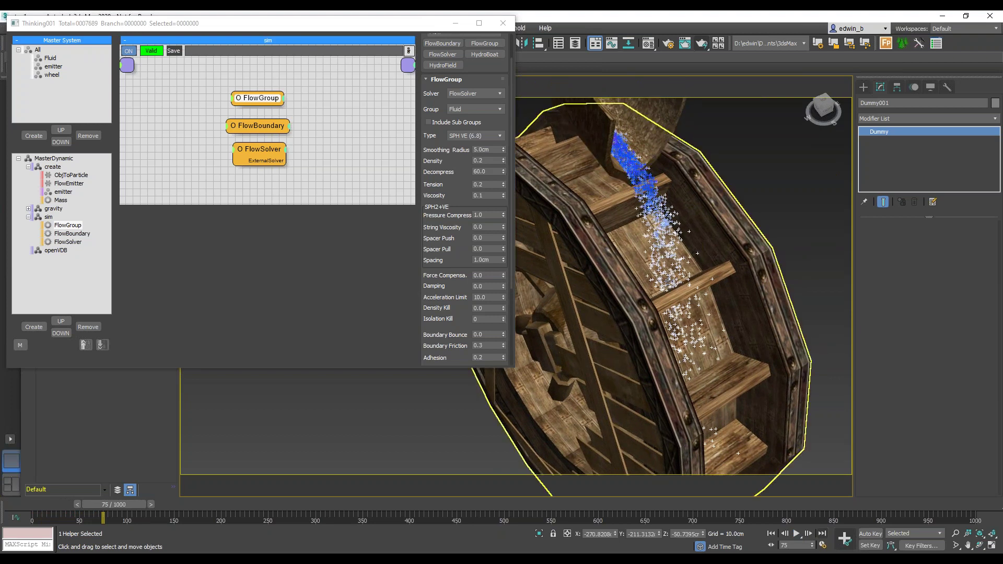
pyautogui.keyDown('alt'); pyautogui.moveTo(677, 285); pyautogui.dragTo(680, 255, button='middle'); pyautogui.keyUp('alt')
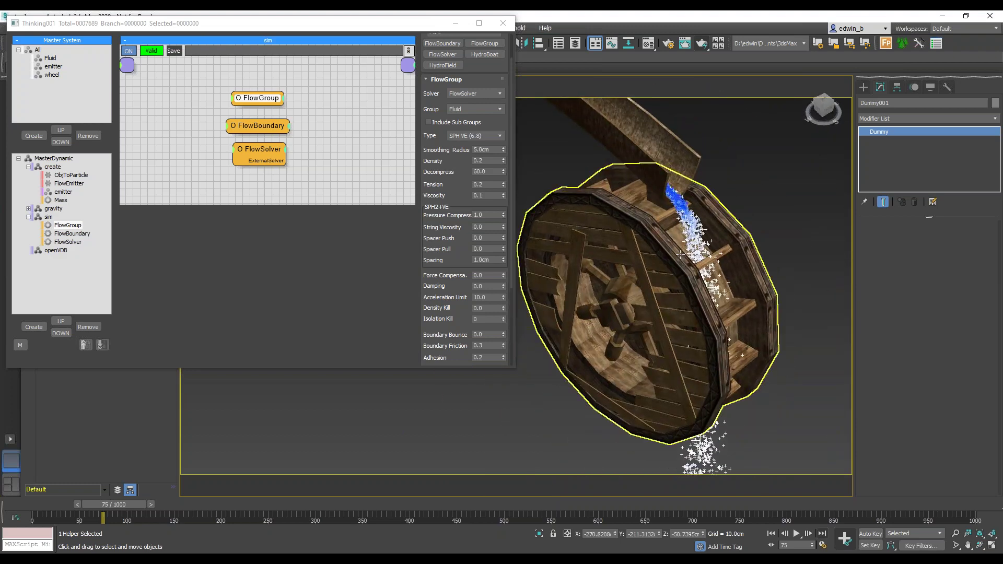
pyautogui.click(775, 533)
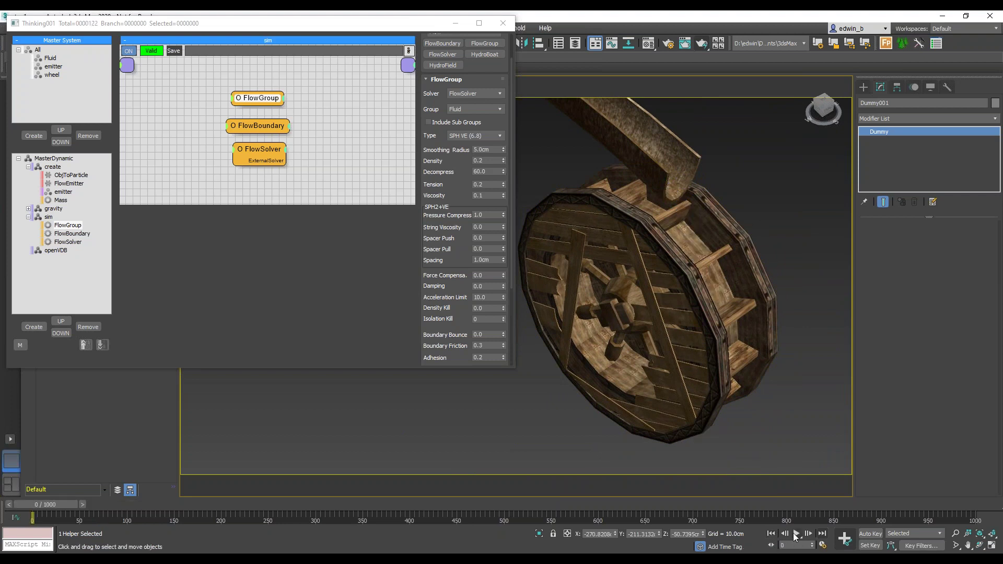
pyautogui.click(796, 533)
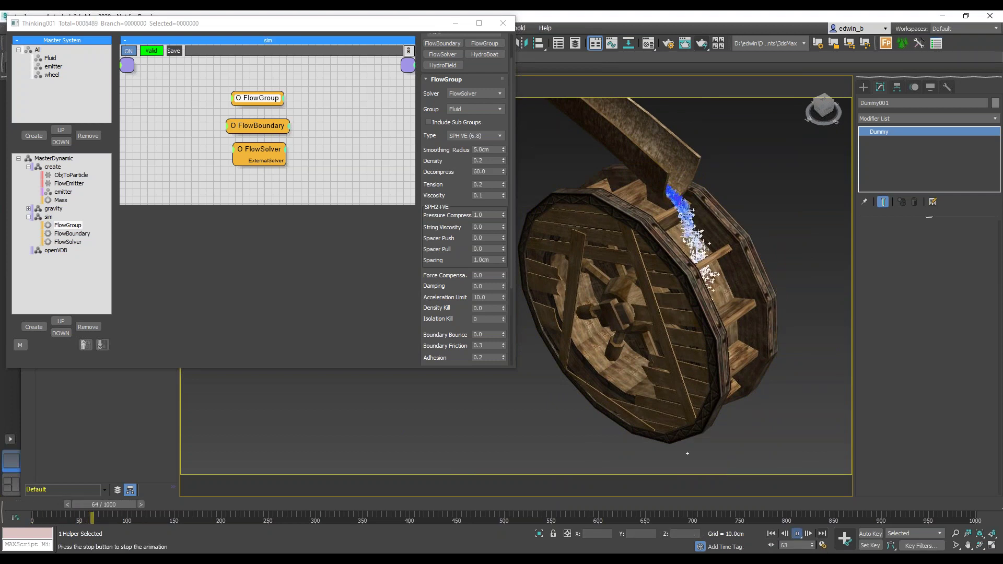
pyautogui.click(797, 534)
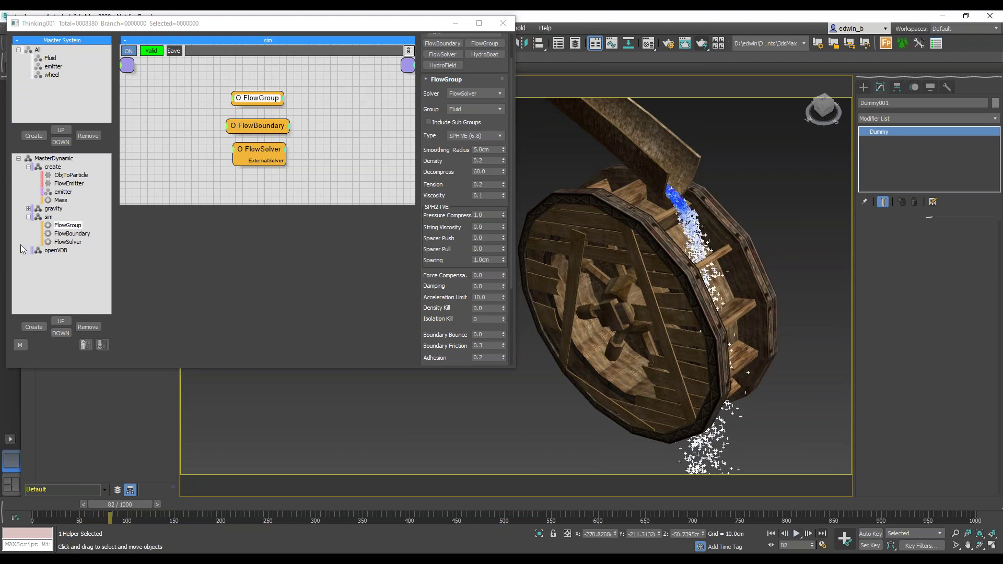
# Check the FlowBoundary operator's settings in the sim set and return the timeline to frame 0.
pyautogui.click(28, 216)
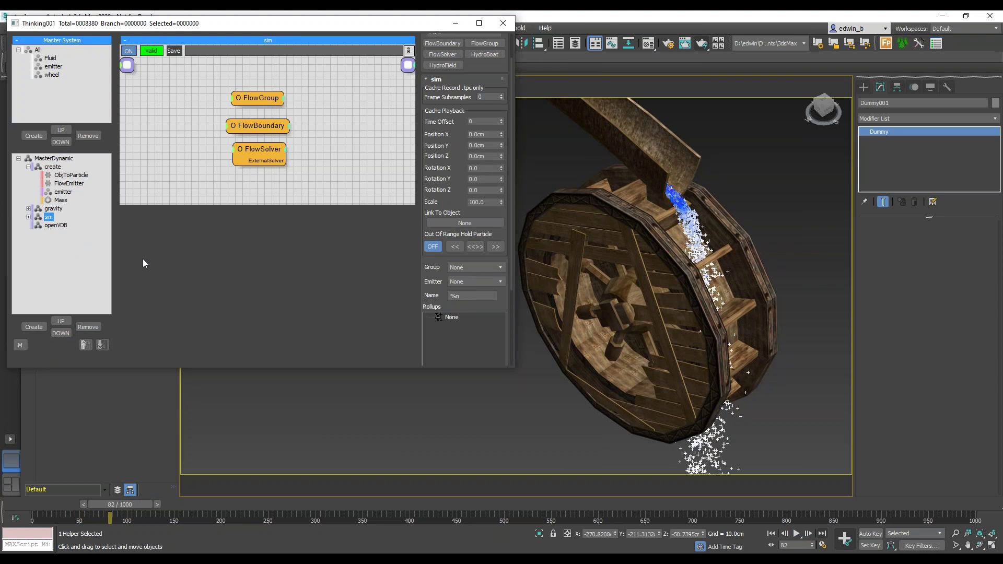
pyautogui.click(260, 127)
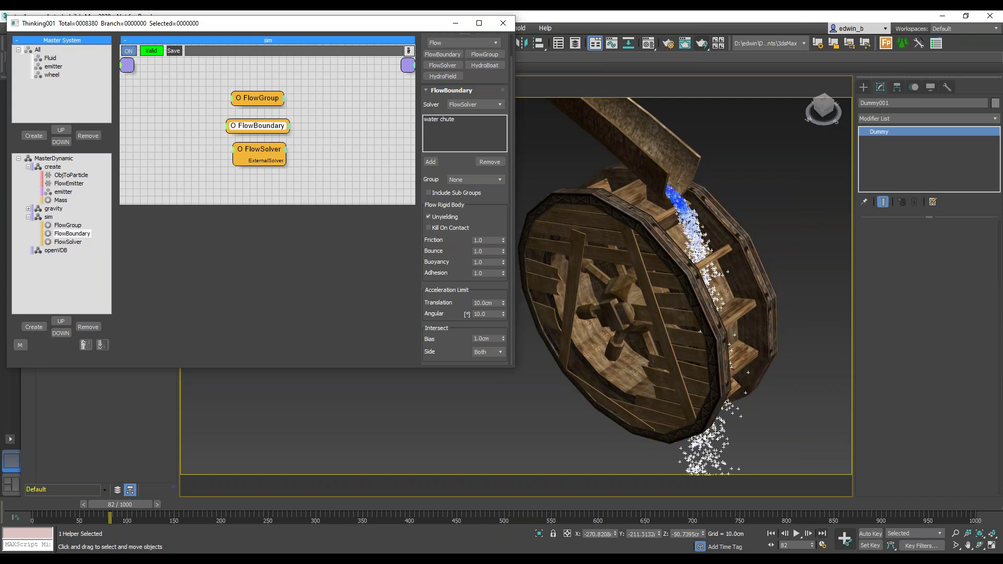
pyautogui.click(11, 509)
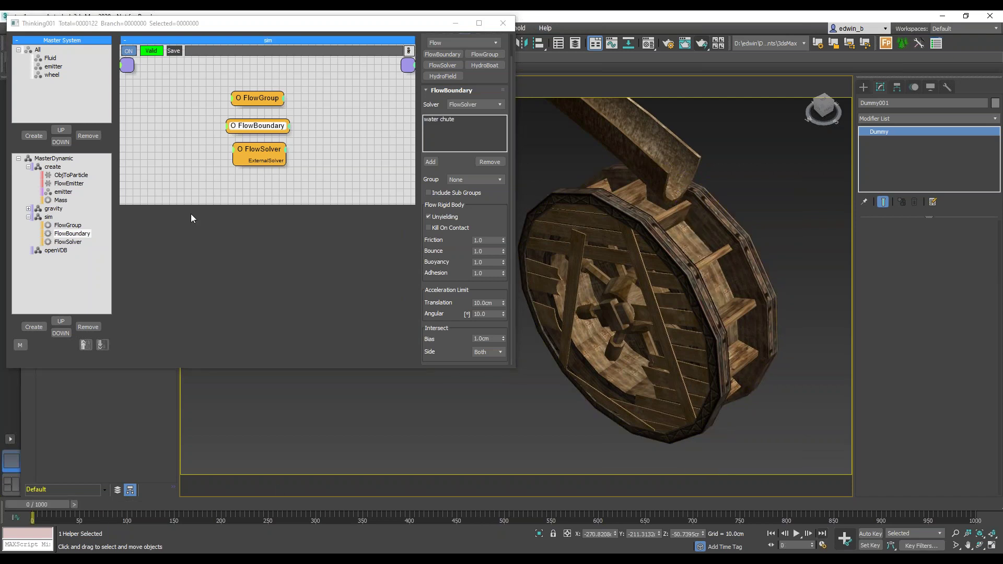
# Duplicate the ObjToParticle operator in the create set, placing the copy just below the original.
pyautogui.click(53, 167)
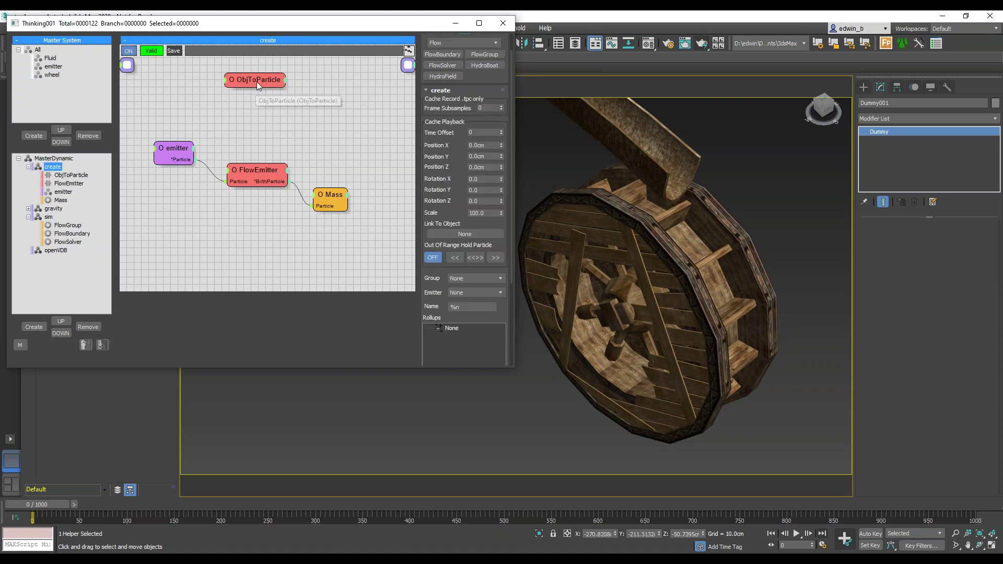
pyautogui.click(254, 85)
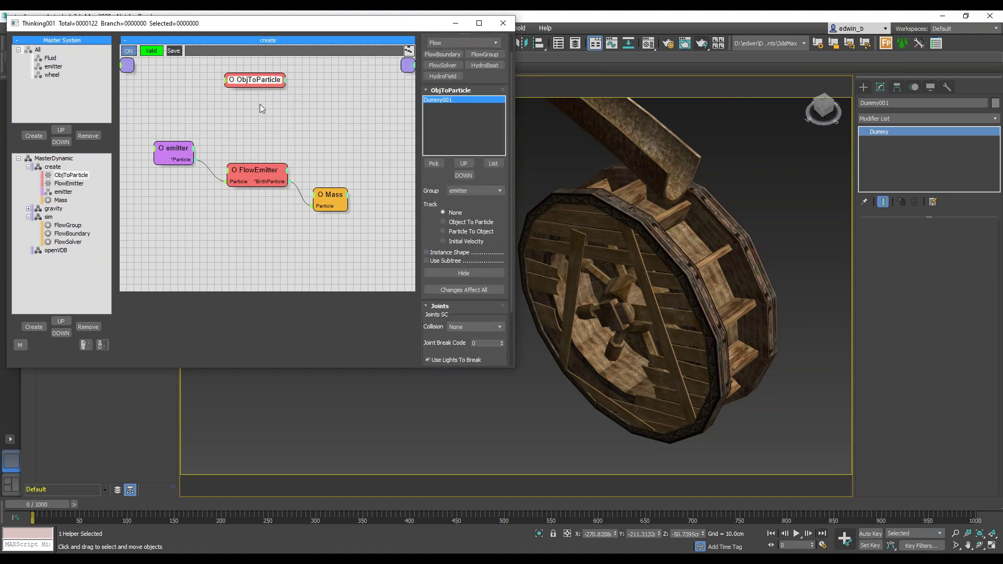
pyautogui.keyDown('shift'); pyautogui.moveTo(256, 83); pyautogui.dragTo(253, 103); pyautogui.keyUp('shift')
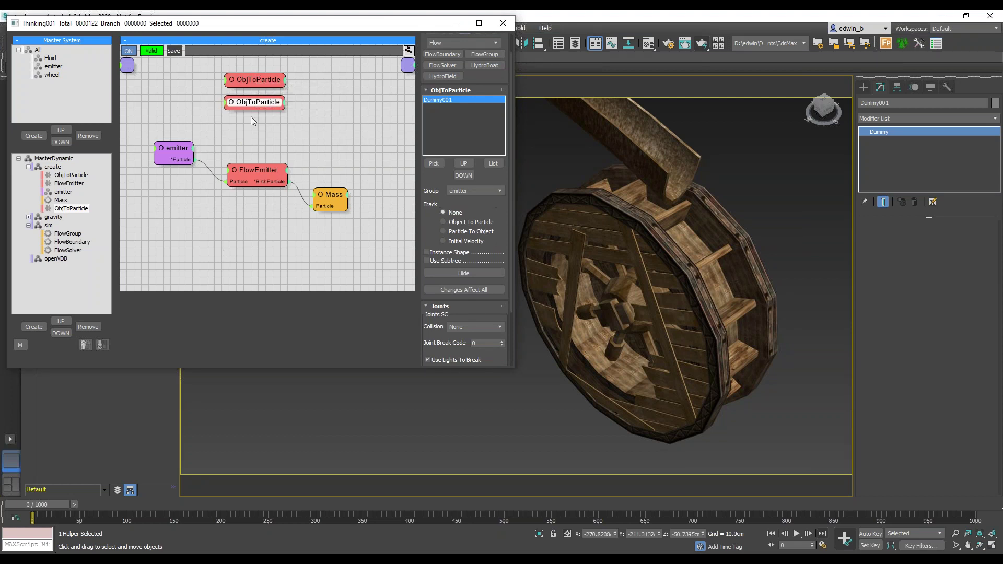
# Replace Dummy001 with the water wheel in the duplicated ObjToParticle's object list.
pyautogui.click(499, 164)
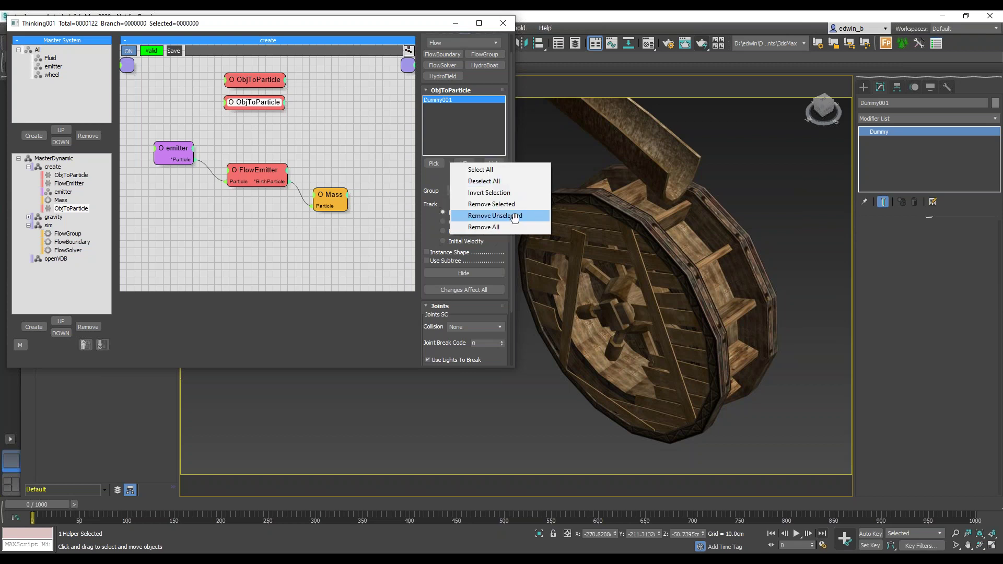
pyautogui.click(492, 204)
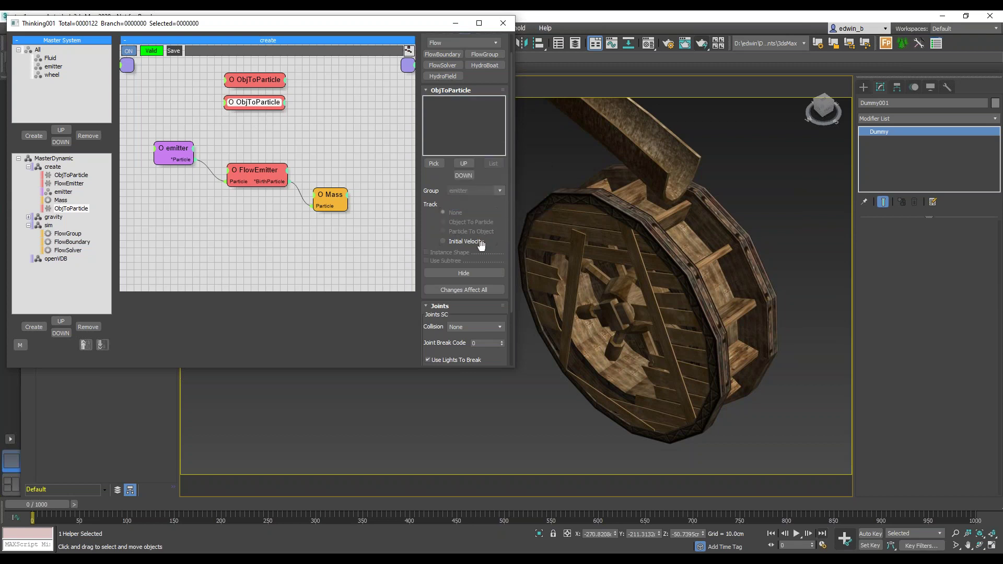
pyautogui.click(434, 164)
pyautogui.click(643, 235)
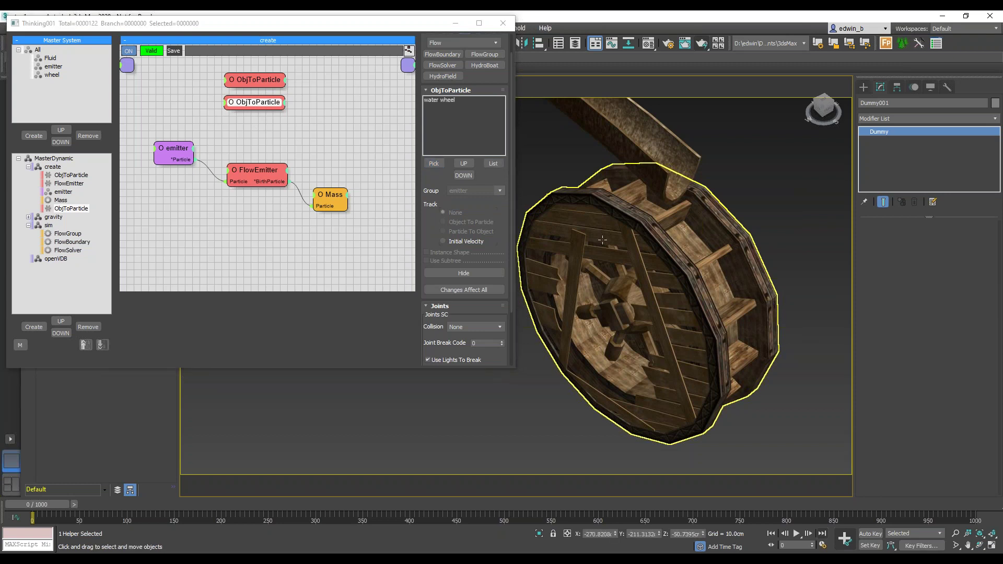
# Assign the water wheel to the wheel particle group and enable Instance Shape for it.
pyautogui.click(444, 100)
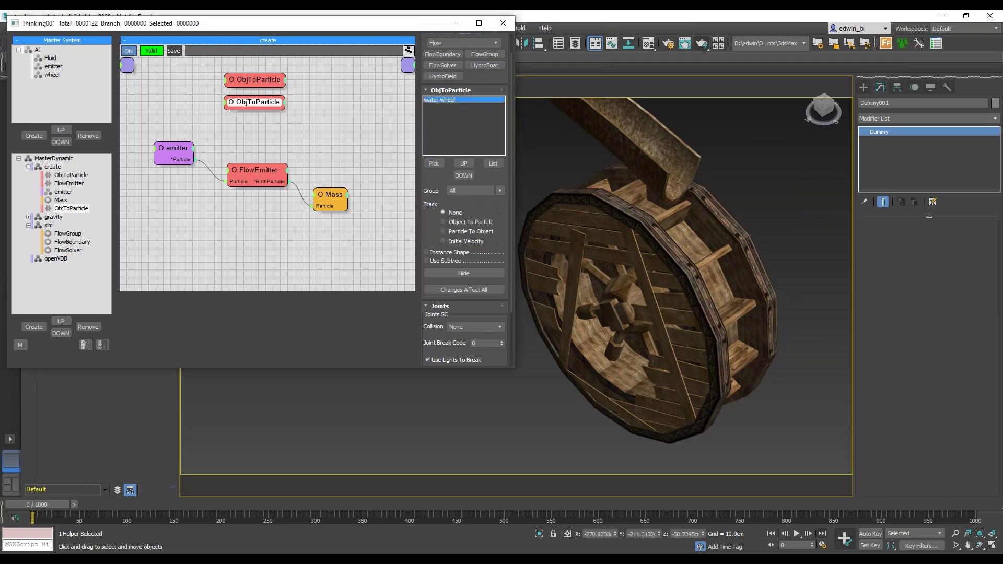
pyautogui.click(472, 189)
pyautogui.click(471, 220)
pyautogui.click(433, 253)
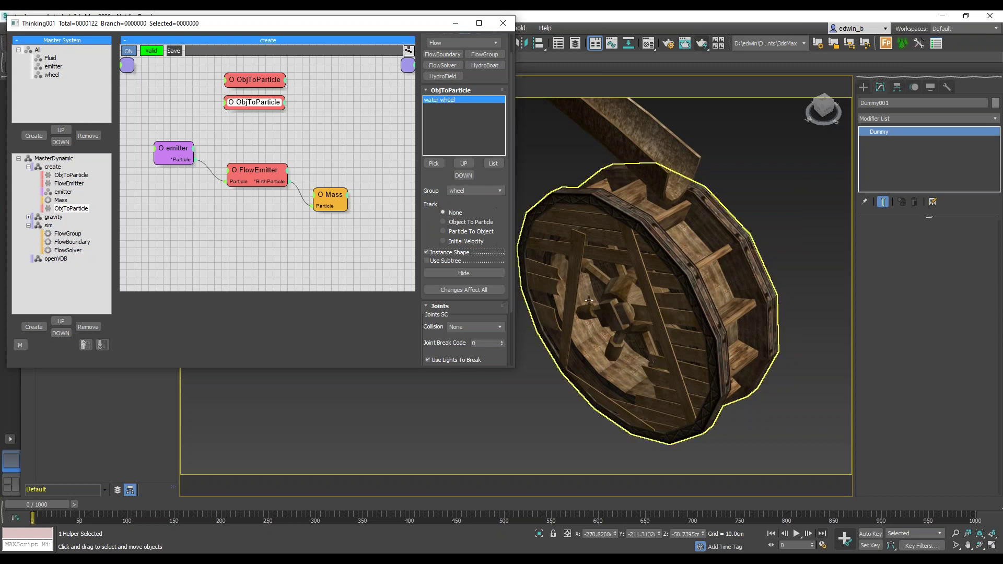
# Hide the original water wheel mesh and refresh the frame to display its particle version.
pyautogui.click(468, 272)
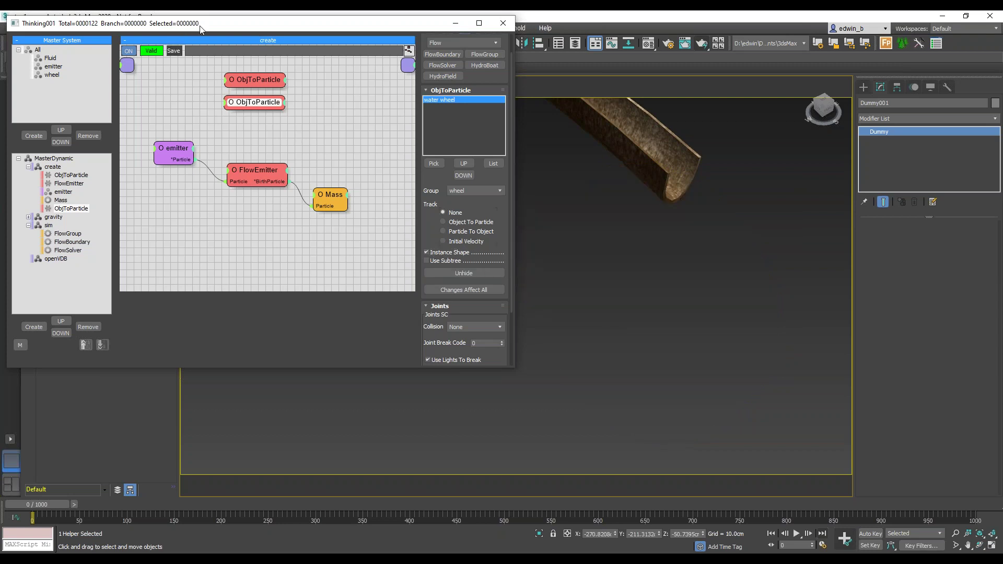
pyautogui.moveTo(200, 27); pyautogui.dragTo(399, 44)
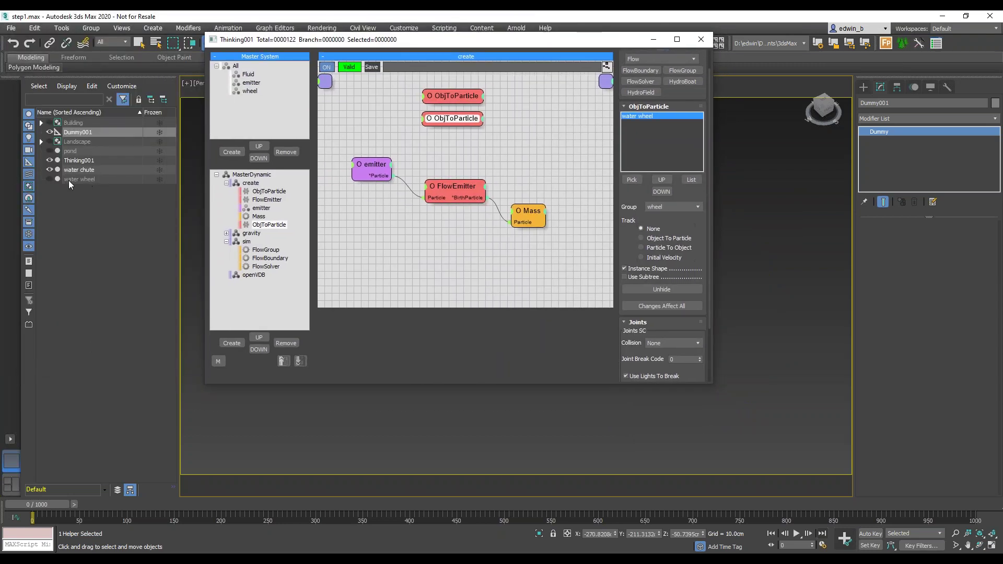
pyautogui.moveTo(517, 46); pyautogui.dragTo(234, 40)
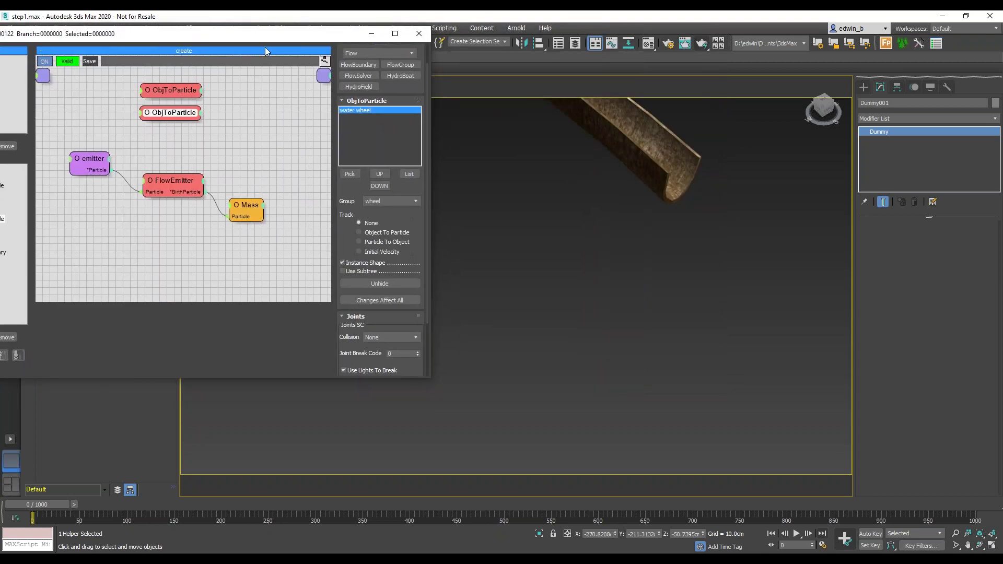
pyautogui.click(74, 505)
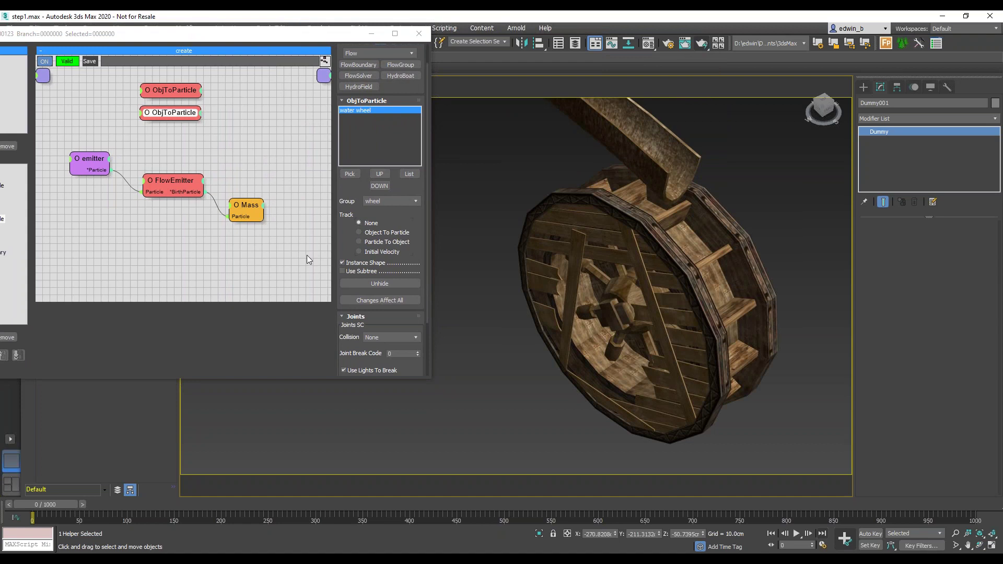
# Expose the Born Particle output on the water wheel's ObjToParticle operator.
pyautogui.moveTo(177, 115); pyautogui.dragTo(176, 117)
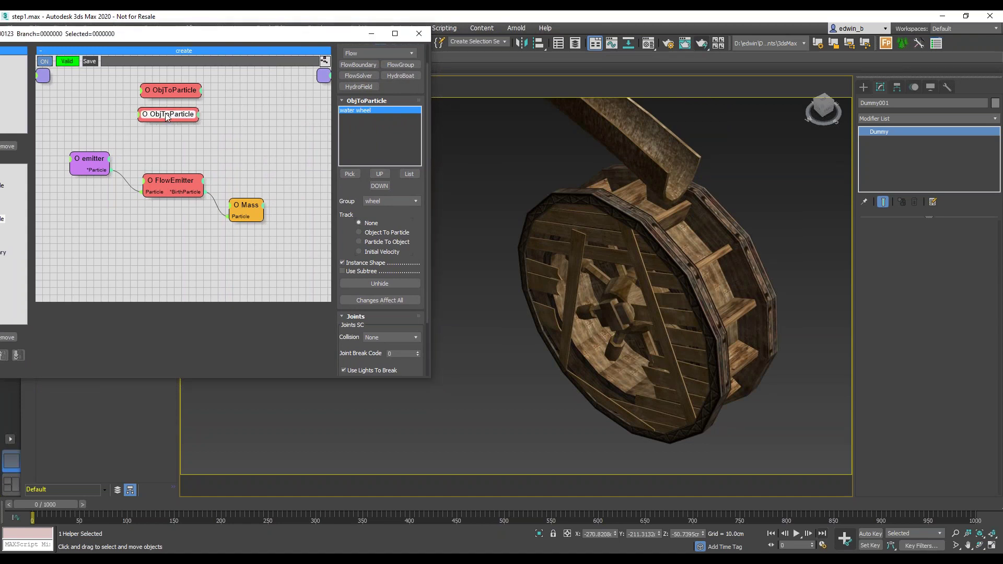
pyautogui.click(194, 116)
pyautogui.click(194, 122)
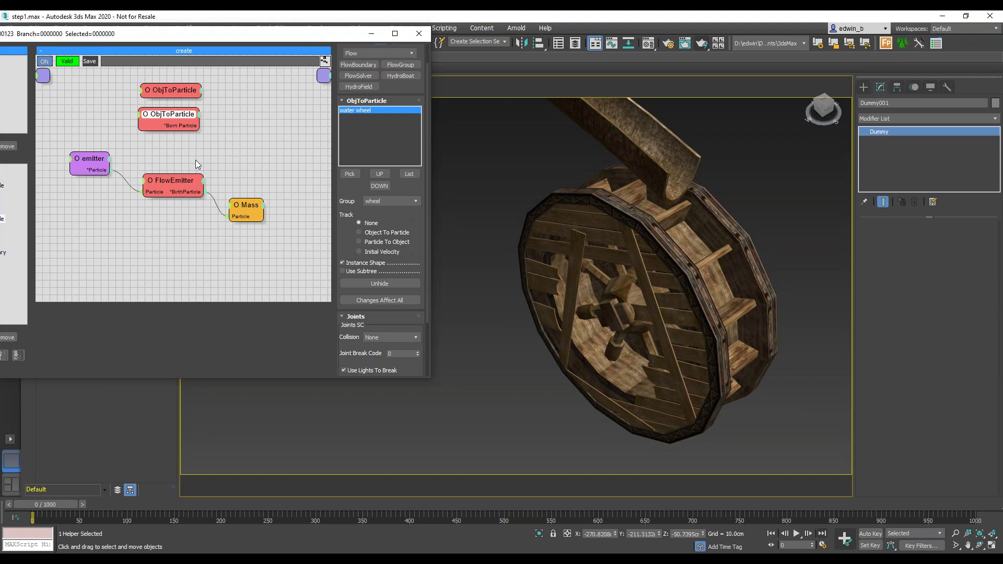
# Duplicate the Mass operator beside the wheel's ObjToParticle and feed it from the Born Particle output.
pyautogui.click(247, 207)
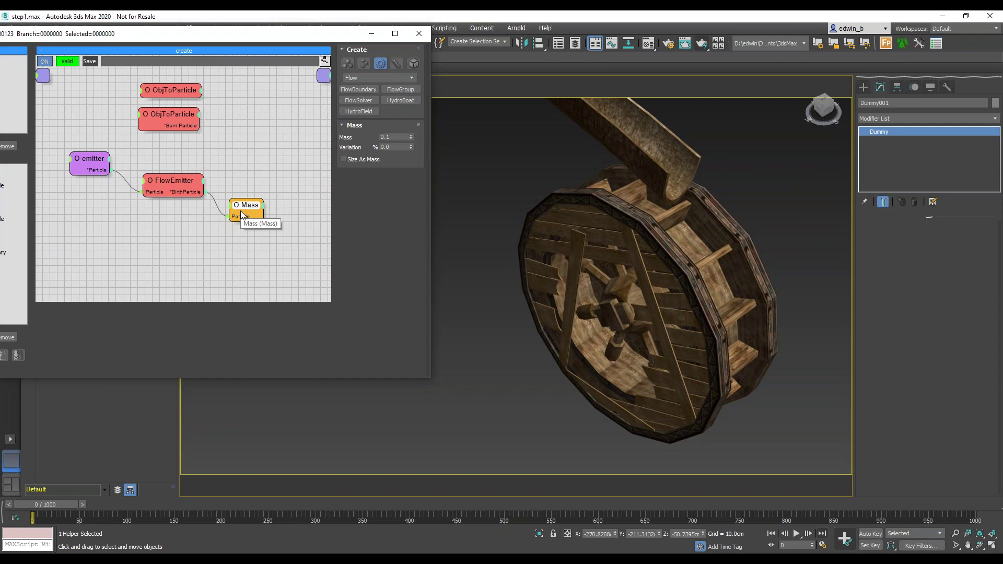
pyautogui.keyDown('shift'); pyautogui.moveTo(251, 210); pyautogui.dragTo(162, 115); pyautogui.keyUp('shift')
pyautogui.click(162, 115)
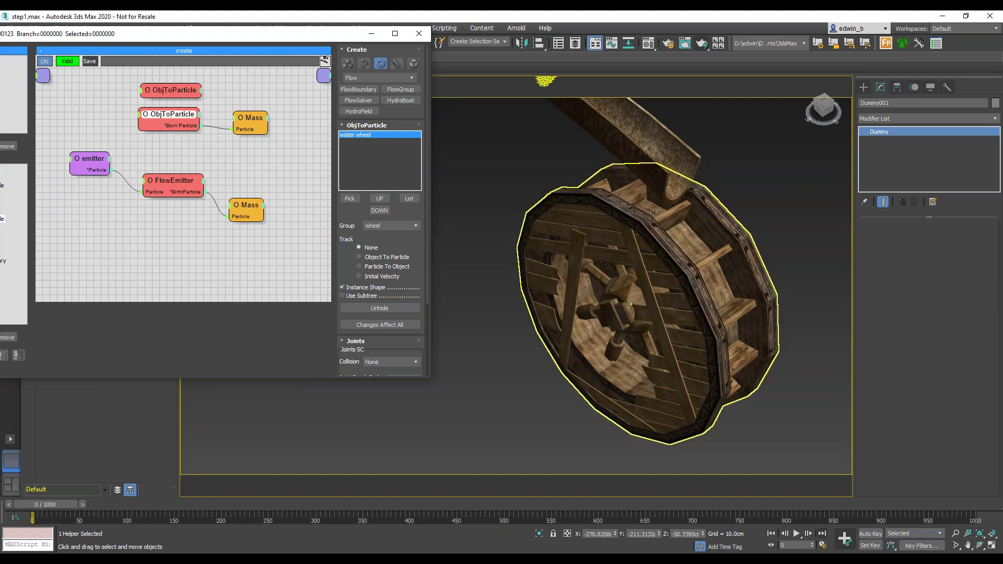
# Move the wheel's Mass operator up and add a BulletPhysics BTRigidBody operator beneath it.
pyautogui.click(384, 78)
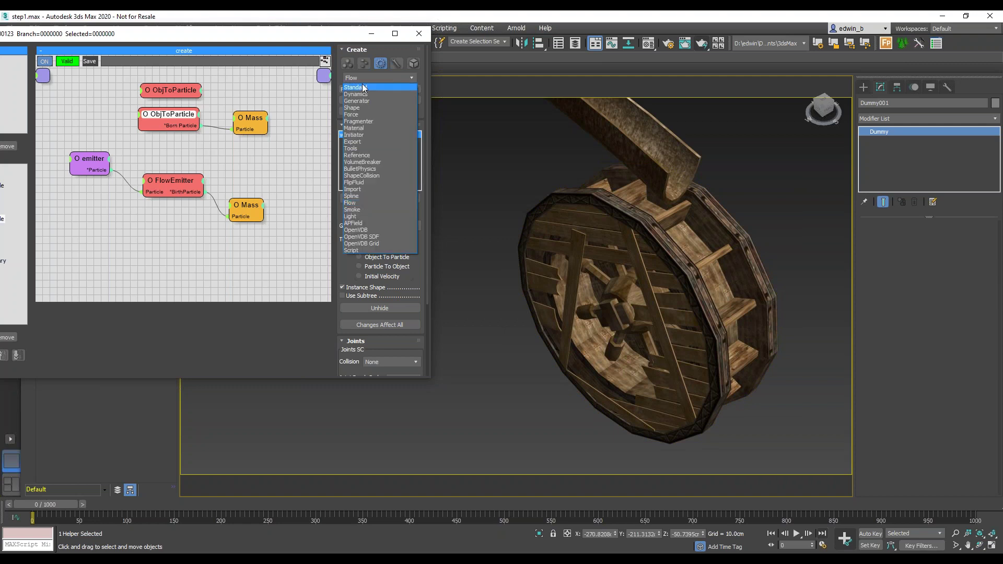
pyautogui.click(361, 169)
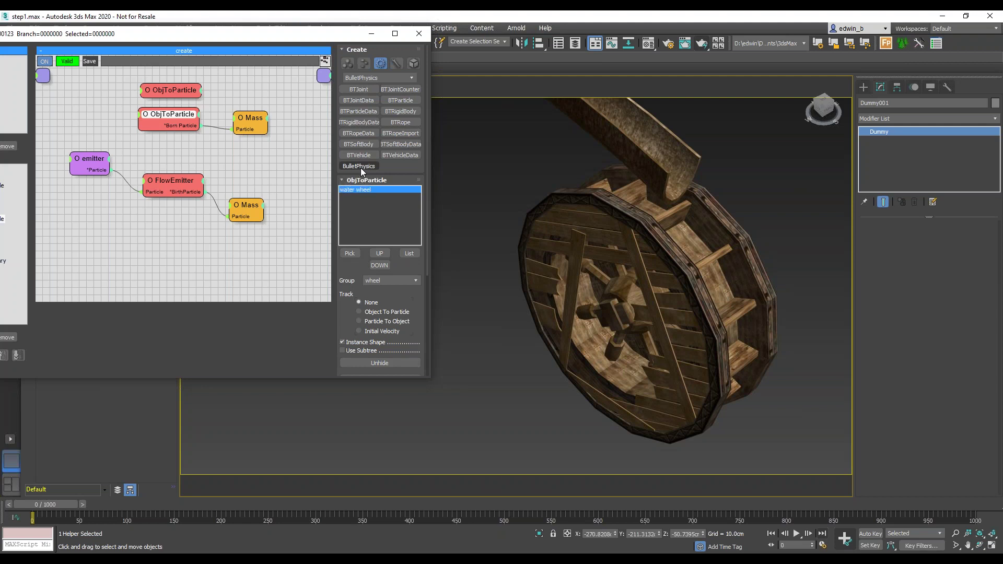
pyautogui.click(406, 112)
pyautogui.click(256, 124)
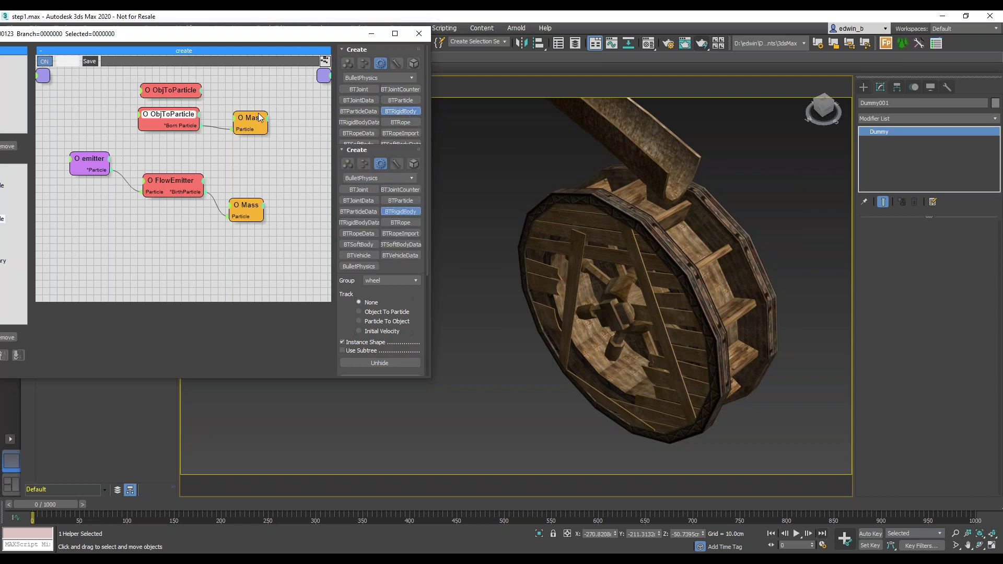
pyautogui.moveTo(256, 124); pyautogui.dragTo(260, 104)
pyautogui.click(243, 134)
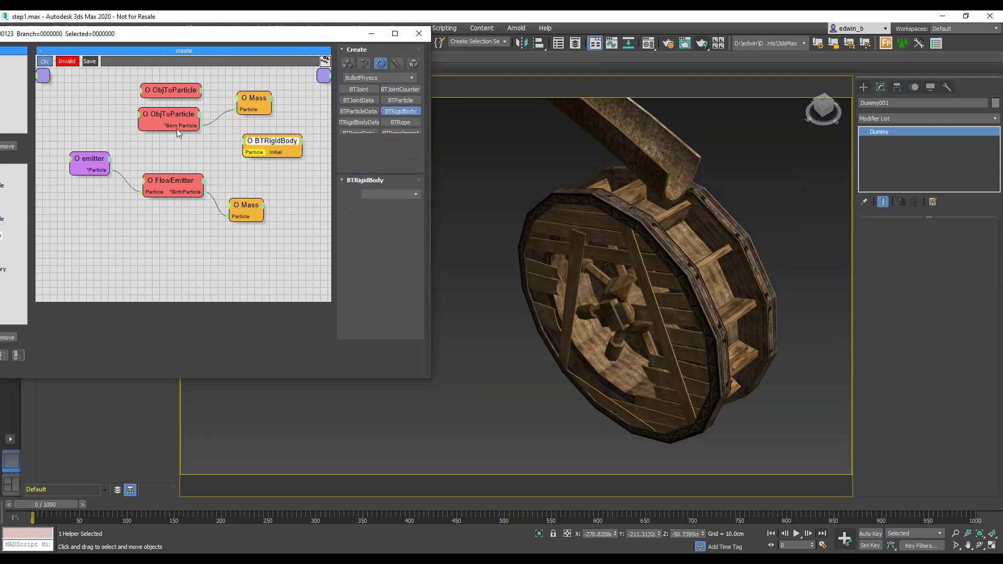
# Feed the BTRigidBody operator from the wheel's Born Particle output, place it beneath Mass and bring the whole thinkingParticles window into view.
pyautogui.moveTo(177, 125); pyautogui.dragTo(195, 130)
pyautogui.moveTo(266, 157); pyautogui.dragTo(271, 136)
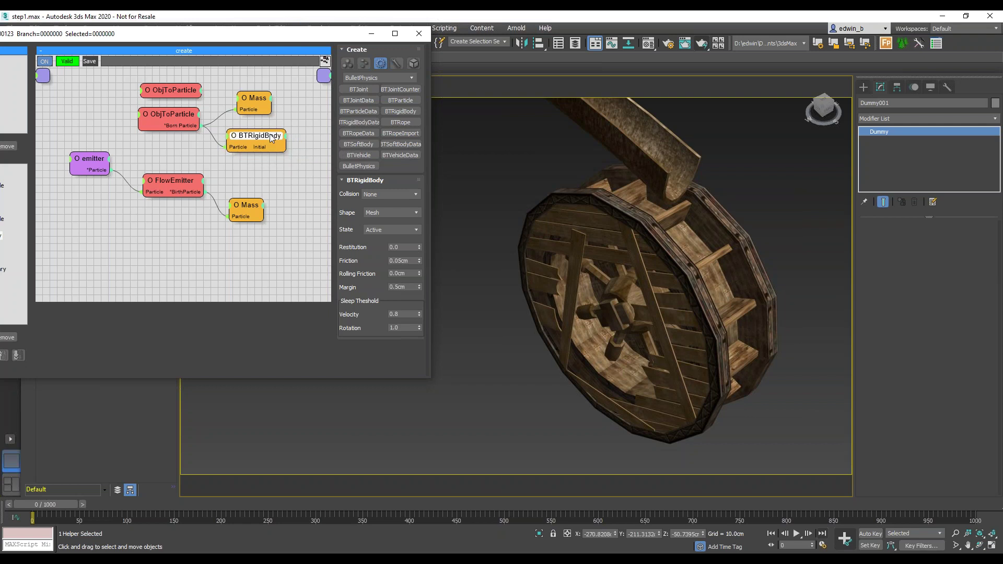
pyautogui.click(384, 194)
pyautogui.click(171, 36)
pyautogui.moveTo(202, 36); pyautogui.dragTo(282, 38)
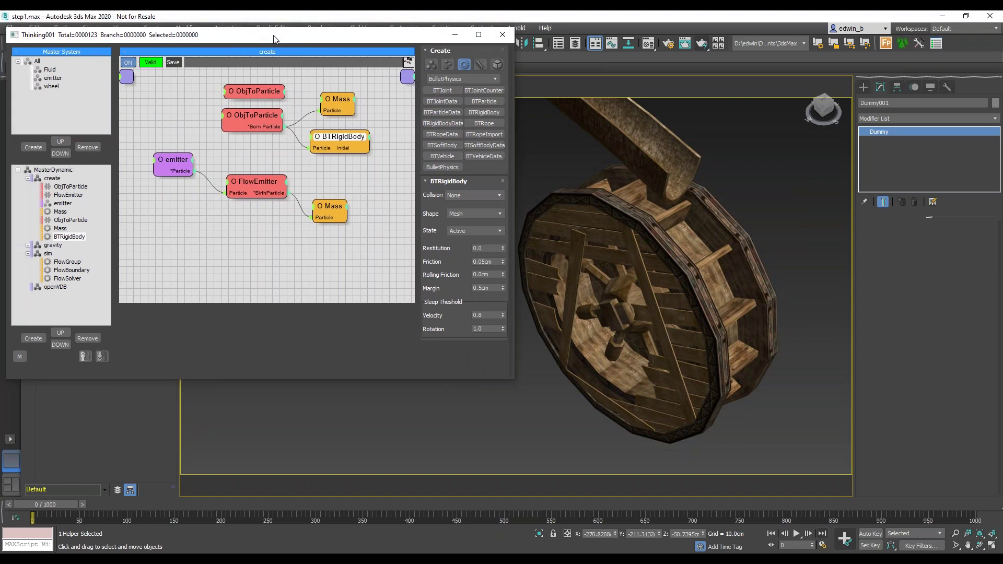
# Set the BTRigidBody shape to Convex Hull and its sleep threshold velocity and rotation to 0.0.
pyautogui.click(465, 216)
pyautogui.click(468, 224)
pyautogui.click(466, 216)
pyautogui.click(465, 227)
pyautogui.click(472, 212)
pyautogui.click(471, 212)
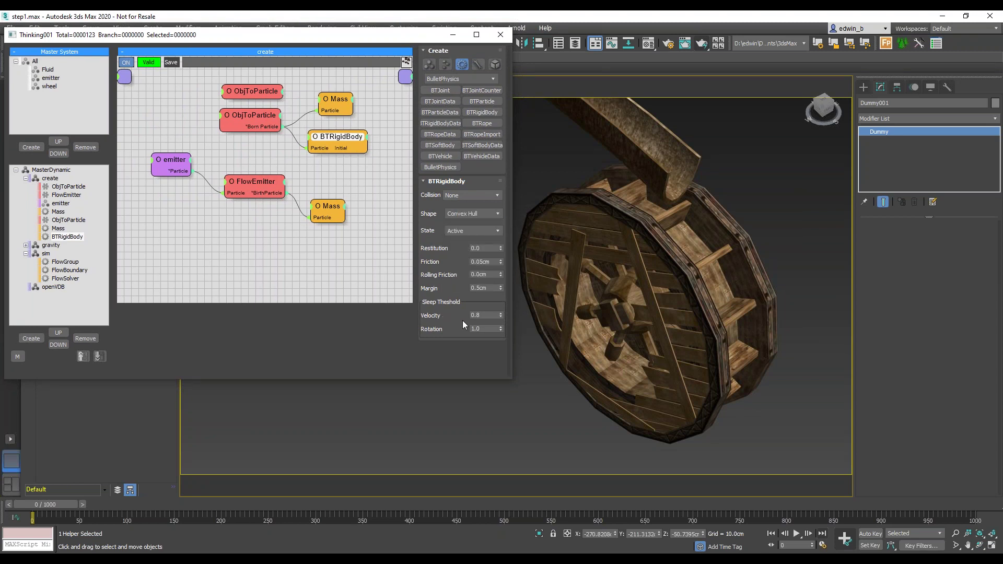
pyautogui.doubleClick(483, 315)
pyautogui.click(467, 195)
# Enlarge the openVDB dynamic set's canvas, add a BulletPhysics operator to it and collapse the operator's list of outputs.
pyautogui.click(53, 289)
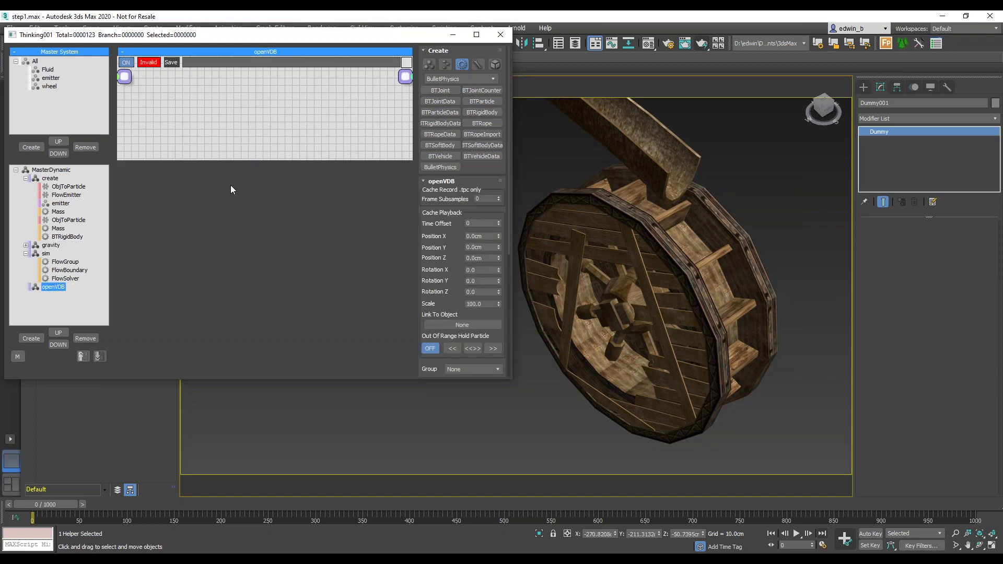
pyautogui.moveTo(256, 160); pyautogui.dragTo(256, 194)
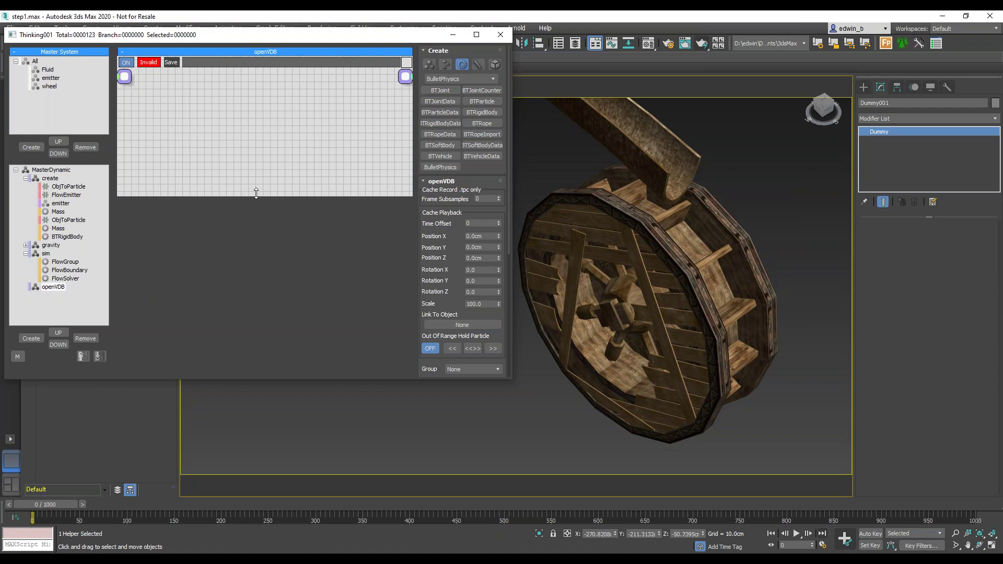
pyautogui.click(452, 168)
pyautogui.click(268, 115)
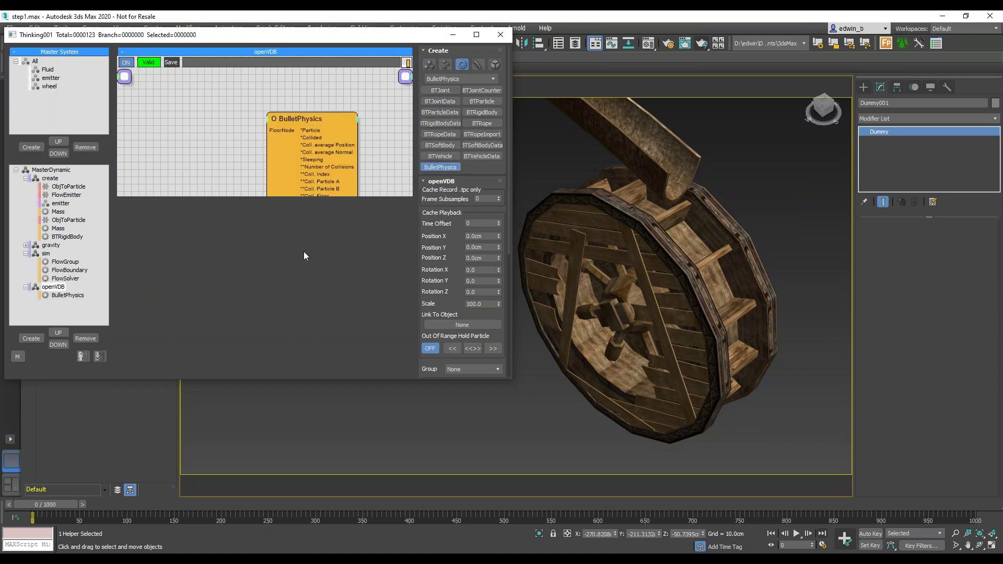
pyautogui.moveTo(297, 119); pyautogui.dragTo(298, 116)
pyautogui.doubleClick(298, 113)
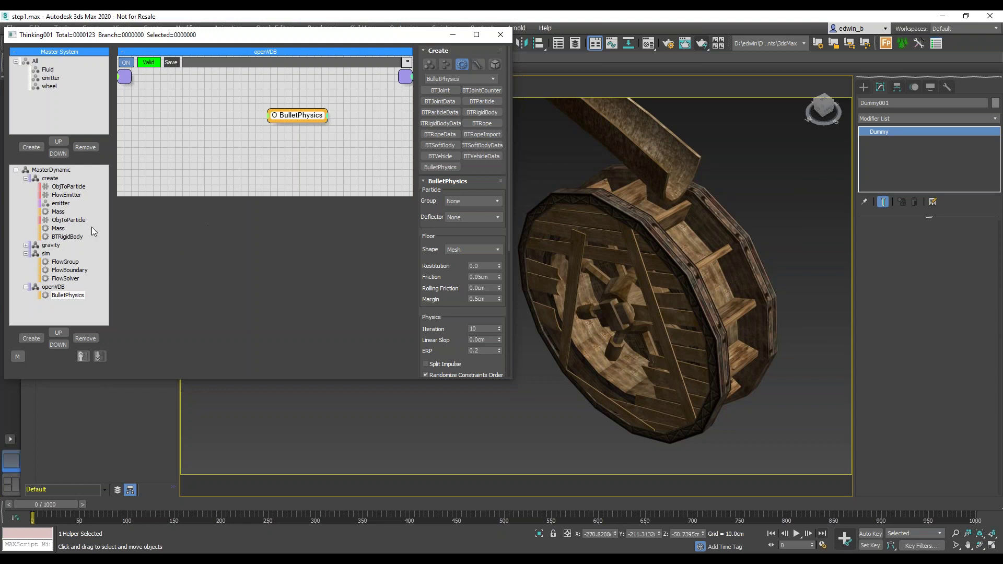
# Assign the wheel particle group to the BulletPhysics operator and reposition the operator on the canvas.
pyautogui.click(301, 116)
pyautogui.moveTo(302, 119)
pyautogui.mouseDown()
pyautogui.moveTo(270, 119)
pyautogui.moveTo(290, 120)
pyautogui.mouseUp()
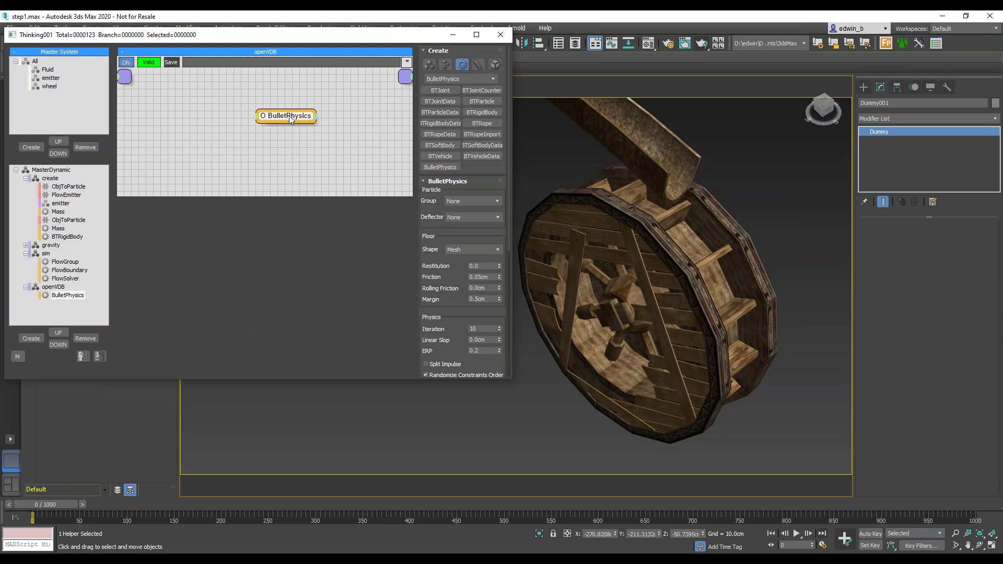
pyautogui.click(479, 201)
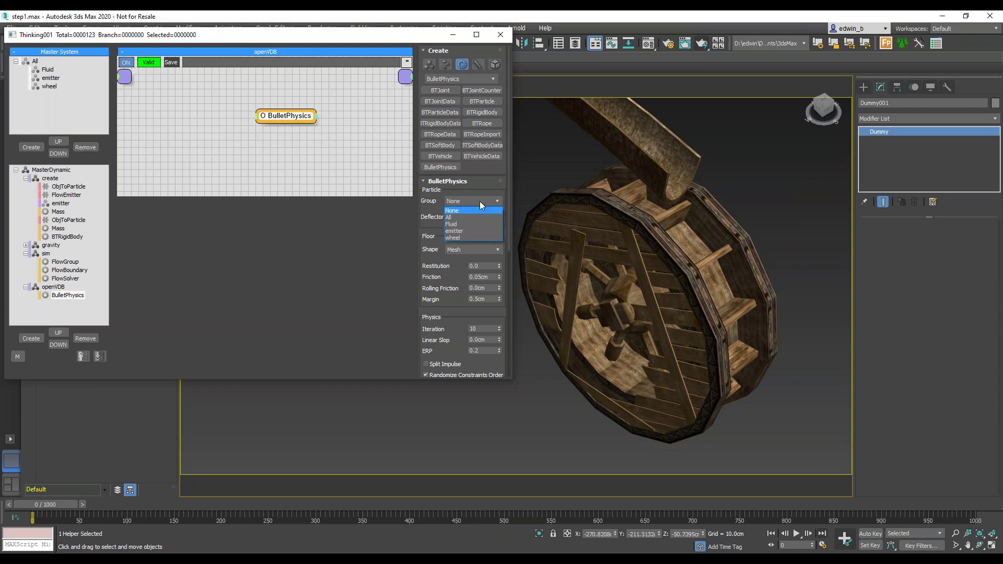
pyautogui.click(461, 238)
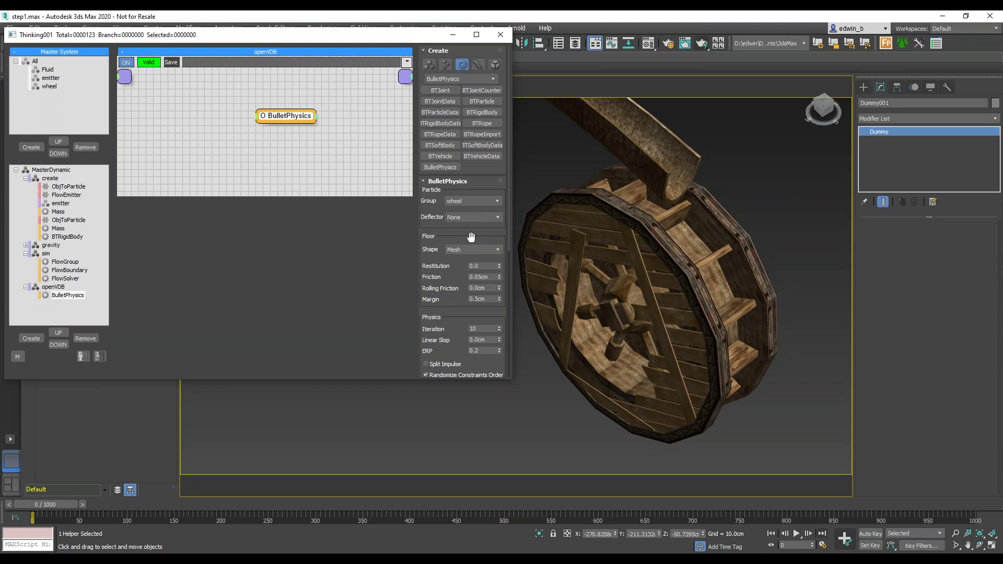
pyautogui.moveTo(463, 302); pyautogui.dragTo(439, 309)
pyautogui.moveTo(286, 120); pyautogui.dragTo(279, 132)
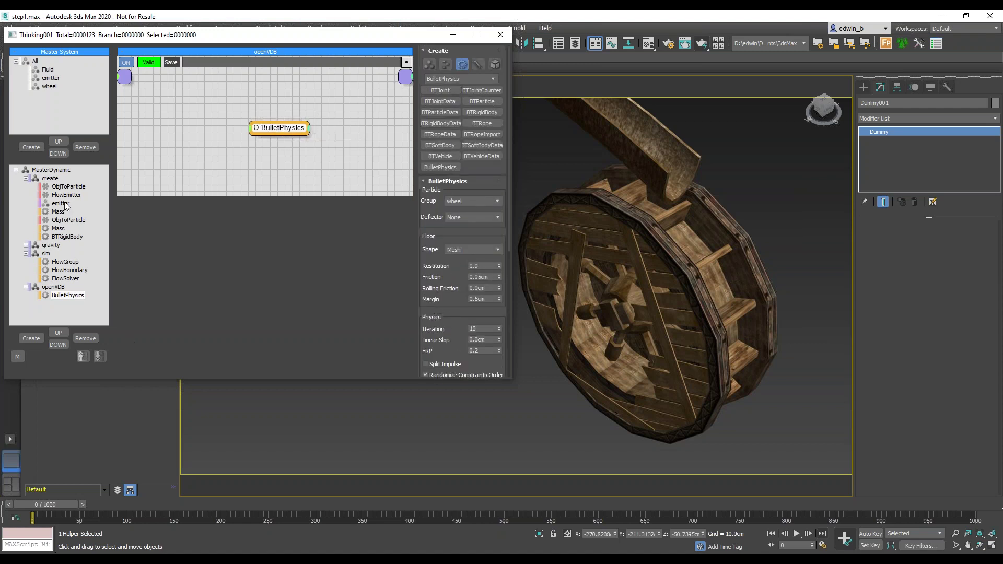
# Set the collision of the BTRigidBody operator in the create dynamic set to BulletPhysics.
pyautogui.click(53, 179)
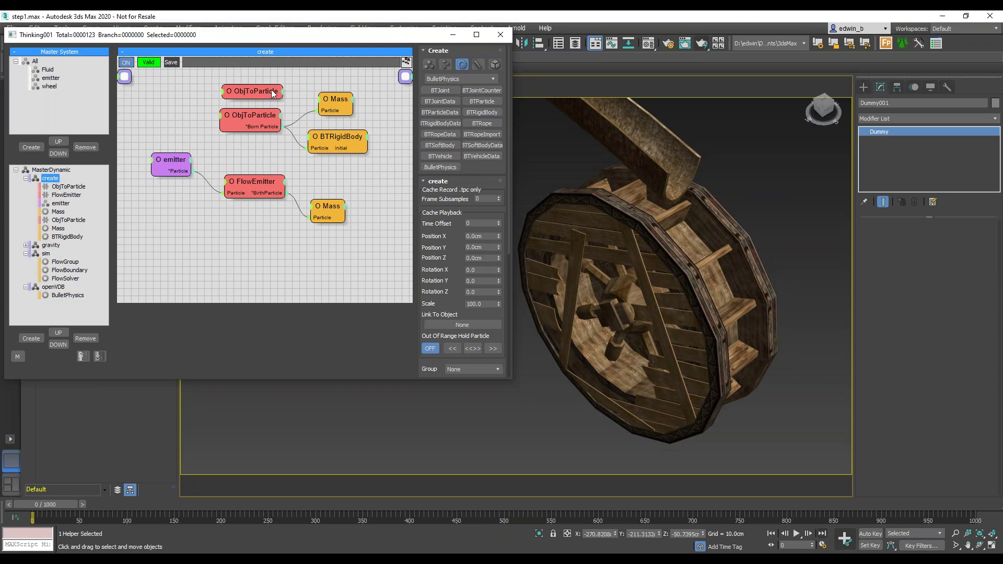
pyautogui.click(340, 136)
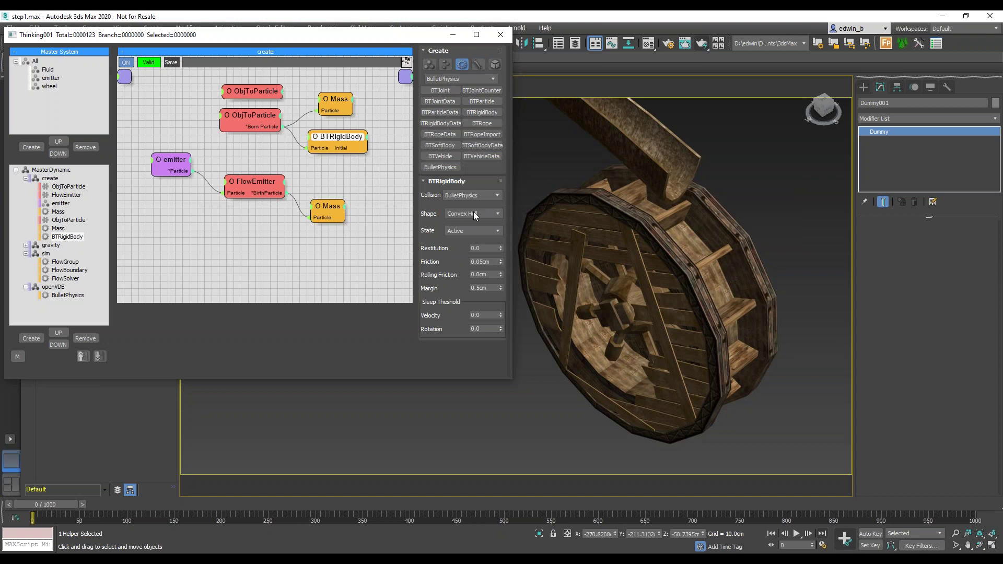
pyautogui.click(240, 112)
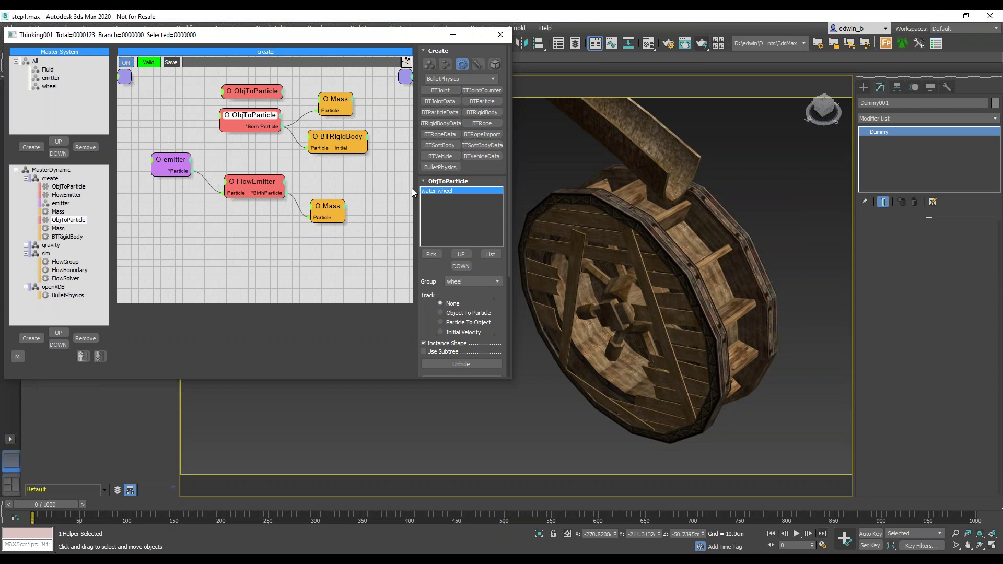
pyautogui.click(336, 146)
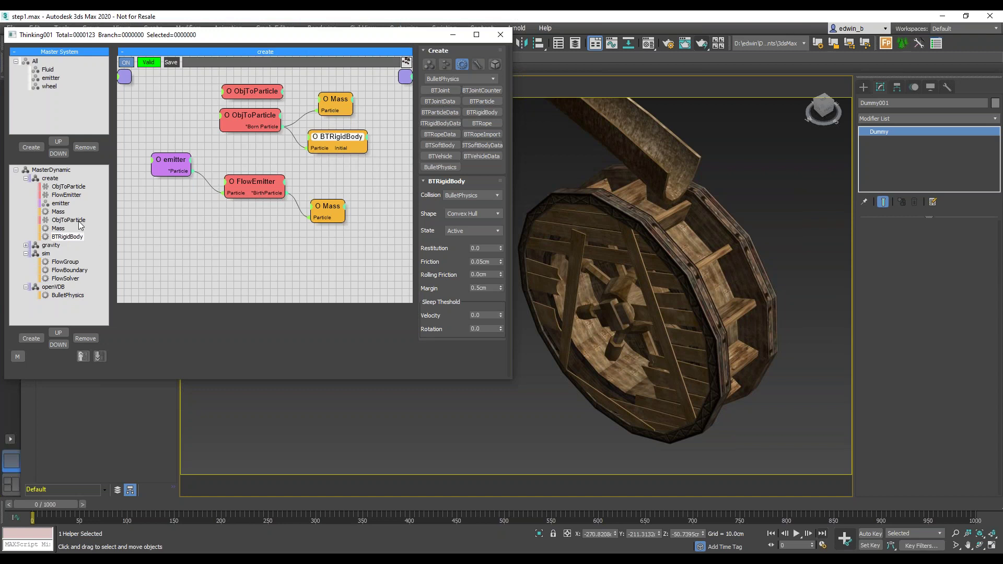
# Examine the order of the wheel's ObjToParticle, Mass and BTRigidBody operators in the create dynamic set.
pyautogui.moveTo(154, 33); pyautogui.dragTo(164, 33)
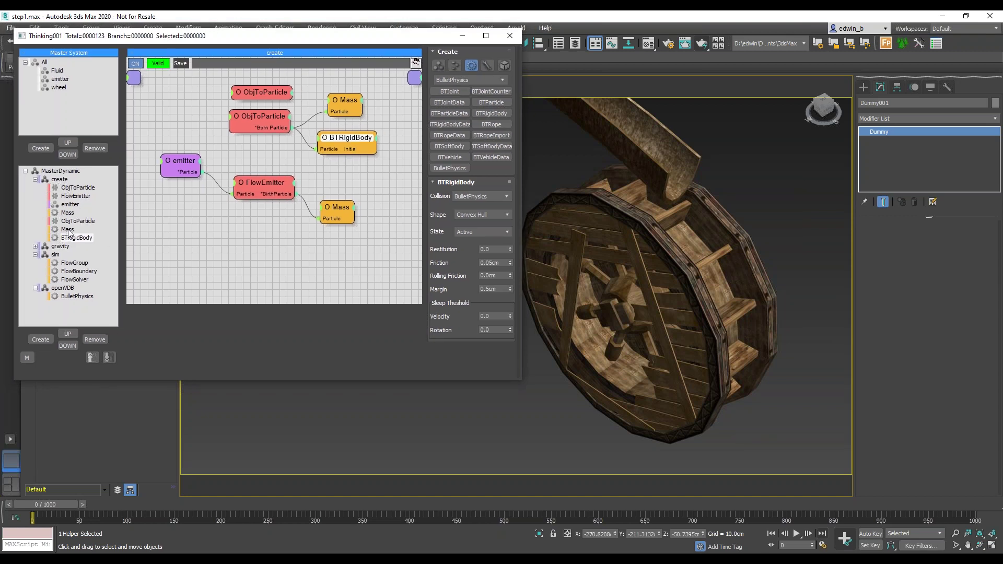
pyautogui.click(68, 229)
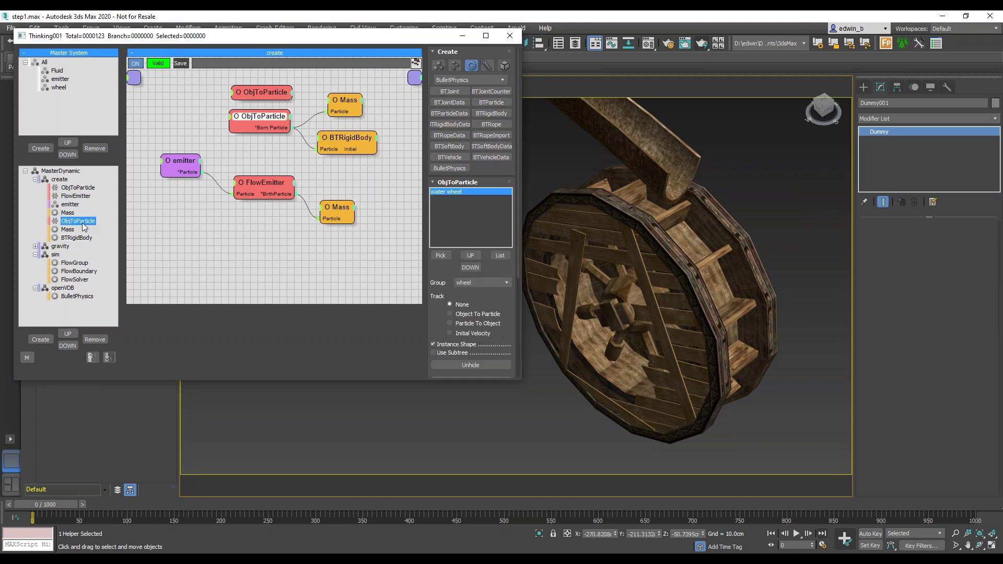
pyautogui.click(78, 238)
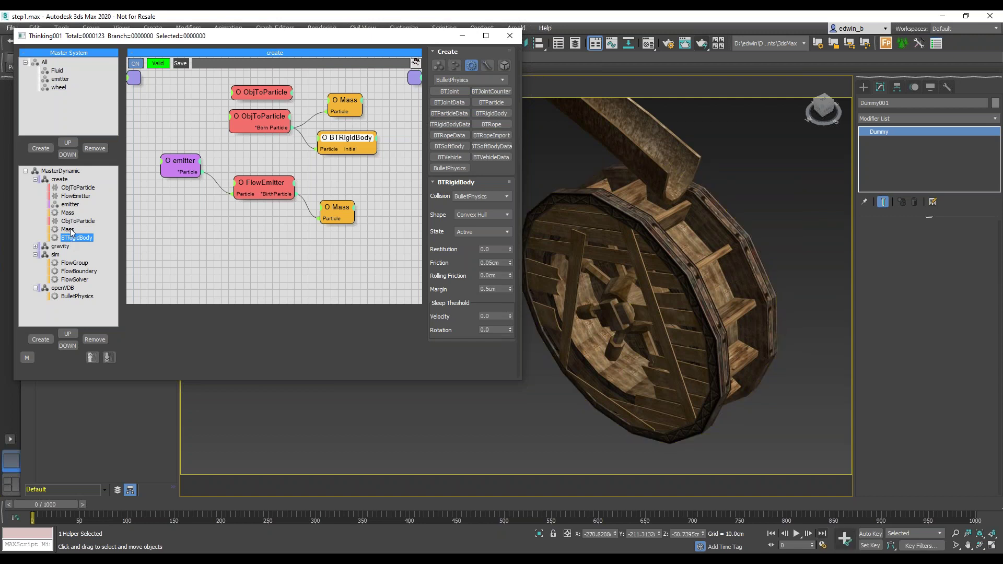
pyautogui.click(67, 230)
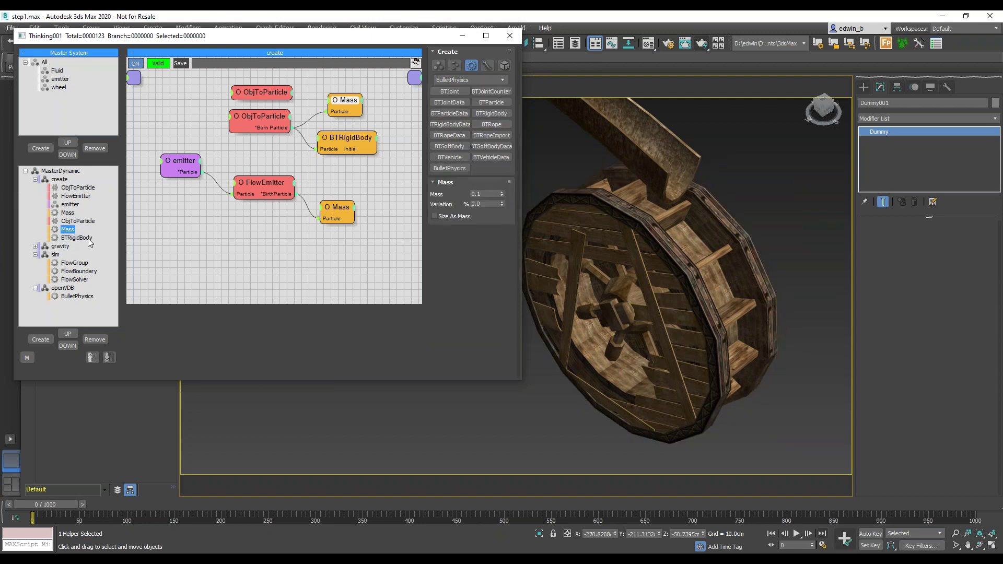
pyautogui.click(83, 238)
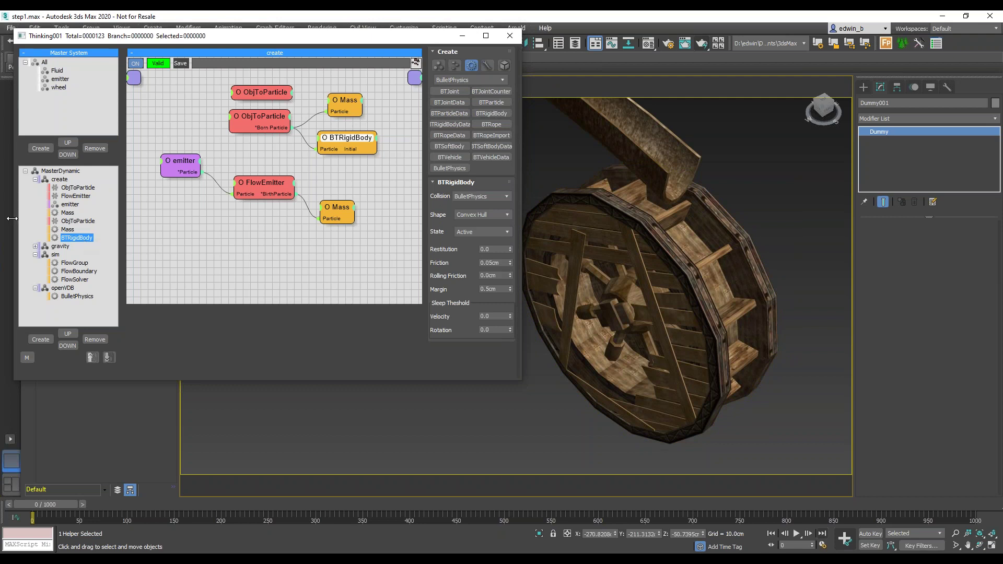
# Try placing the wheel's Mass operator below BTRigidBody in the create set's order, and restore the original order.
pyautogui.click(65, 231)
pyautogui.moveTo(65, 231); pyautogui.dragTo(67, 240)
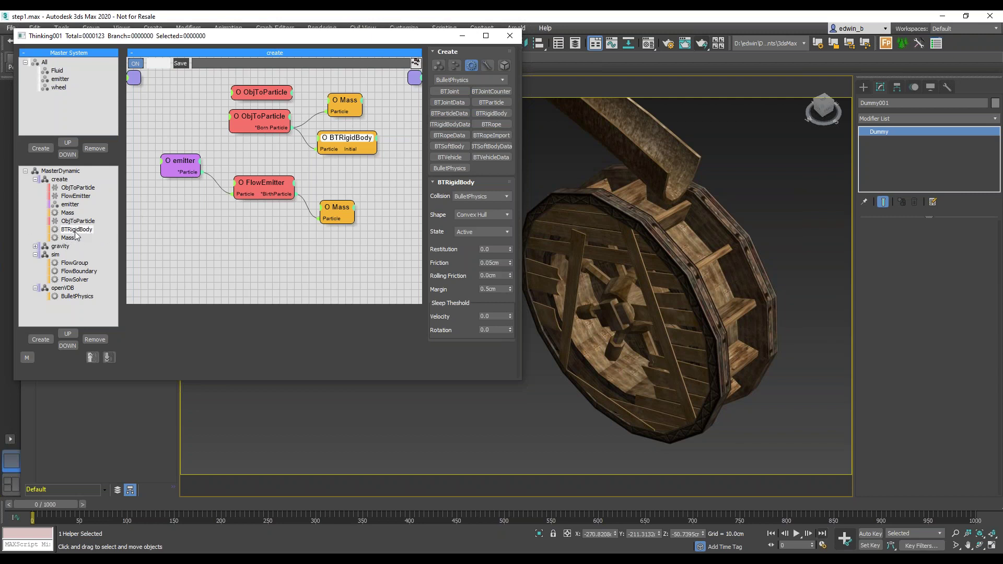
pyautogui.doubleClick(71, 230)
pyautogui.moveTo(71, 229); pyautogui.dragTo(76, 238)
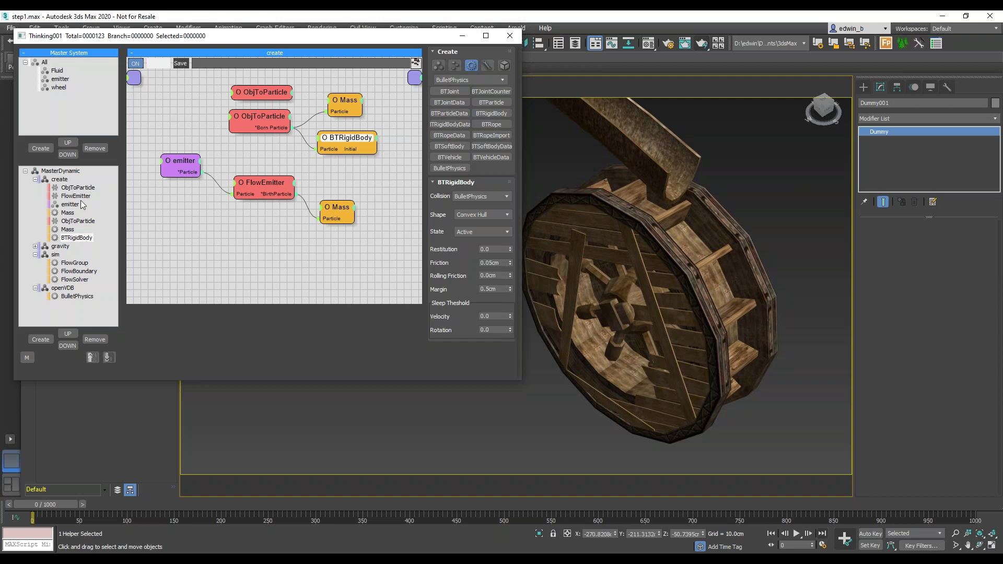
# Collapse the create set, play the simulation twice from the start to check the water against the wheel, and return to frame 0.
pyautogui.click(35, 179)
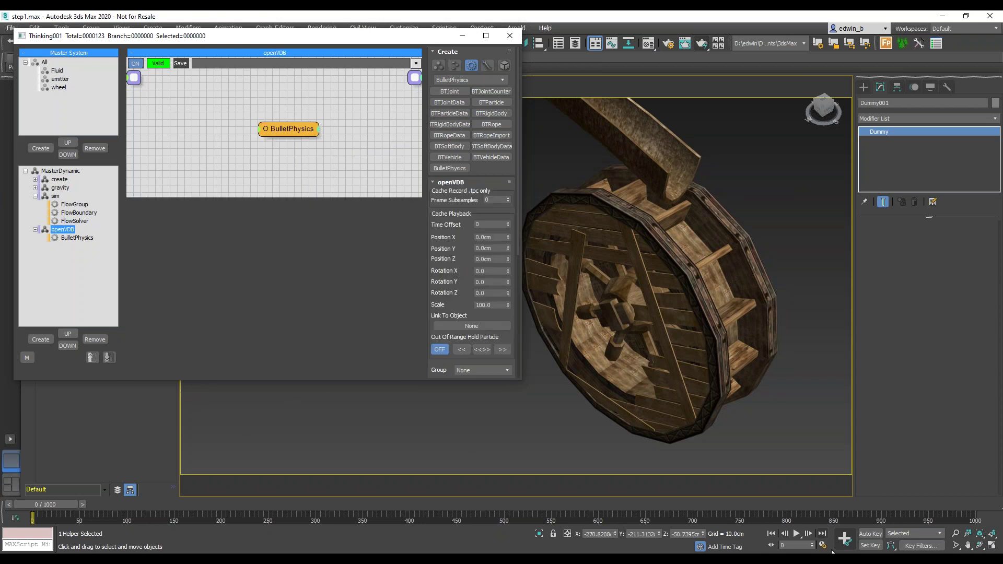
pyautogui.click(797, 534)
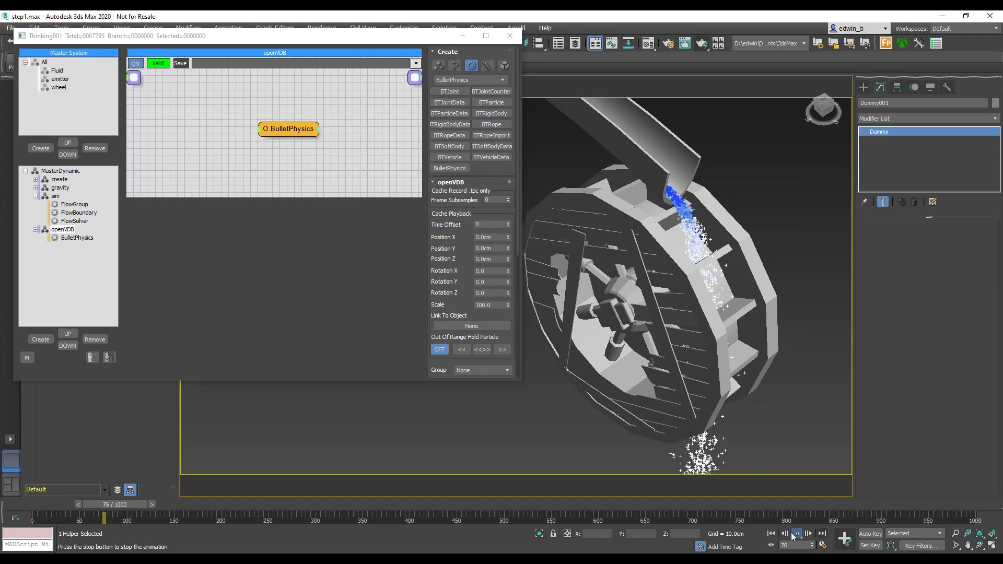
pyautogui.click(795, 534)
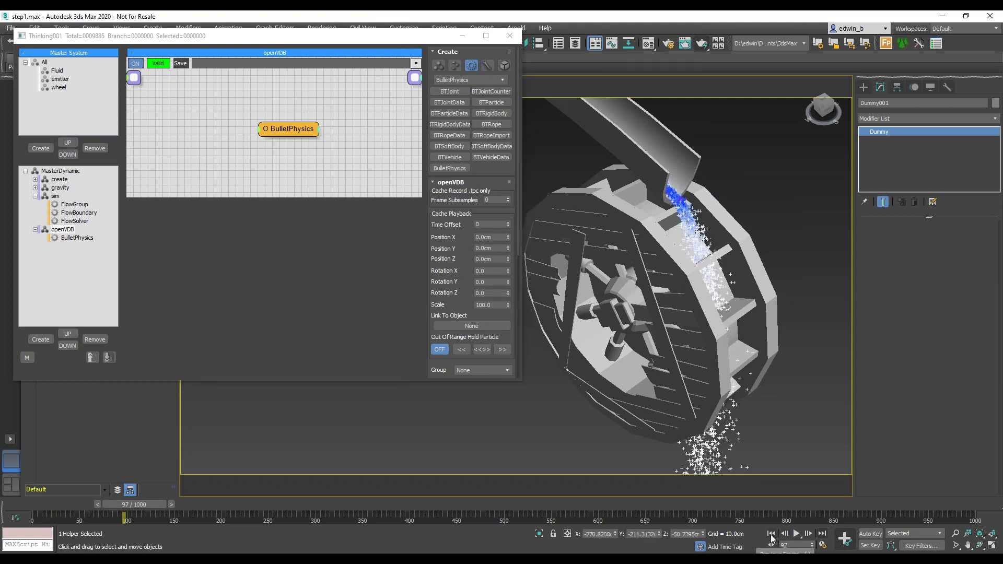
pyautogui.click(772, 534)
pyautogui.click(797, 534)
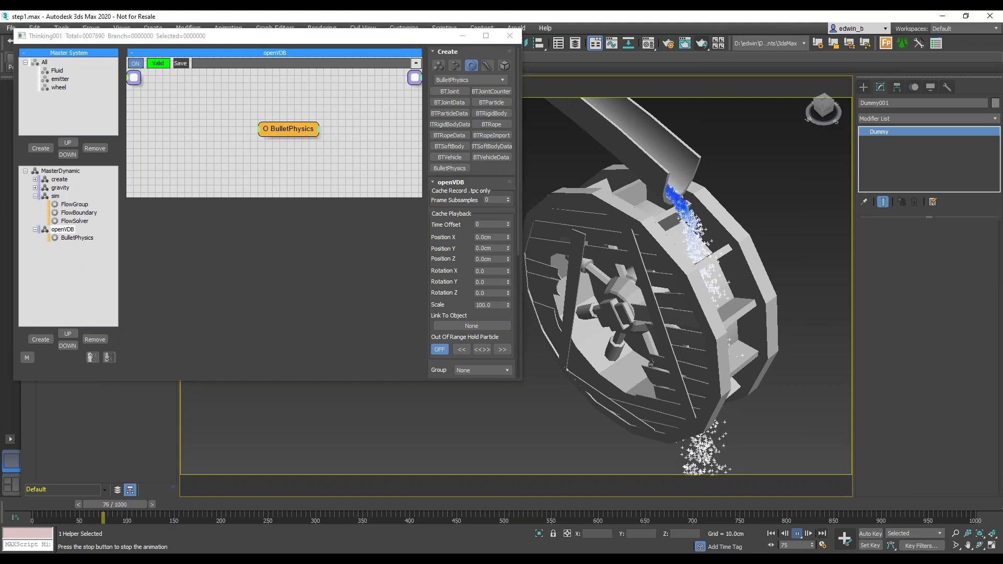
pyautogui.click(797, 534)
pyautogui.moveTo(732, 270)
pyautogui.keyDown('alt'); pyautogui.mouseDown(button='middle')
pyautogui.moveTo(693, 294)
pyautogui.moveTo(731, 275)
pyautogui.mouseUp(button='middle'); pyautogui.keyUp('alt')
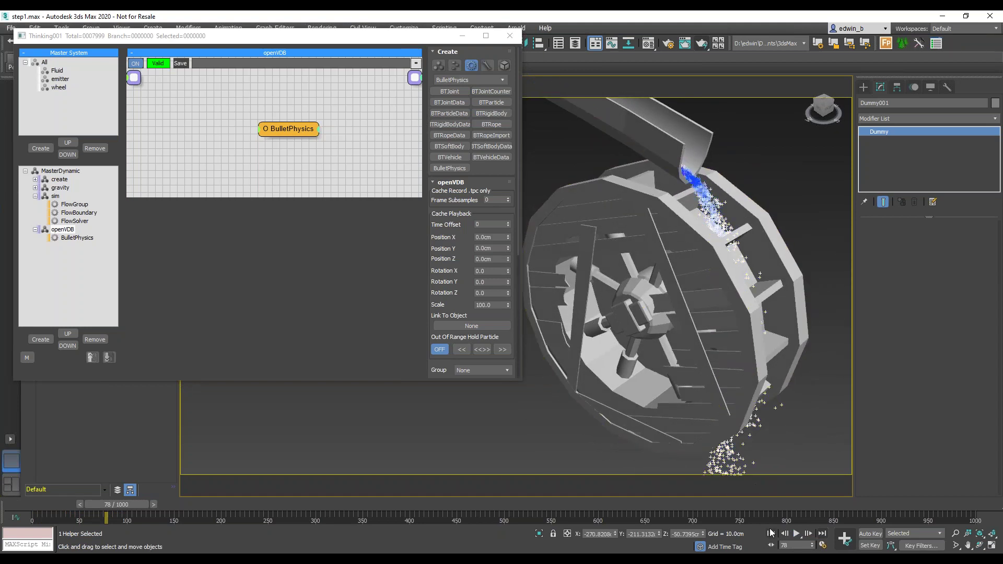
pyautogui.click(771, 534)
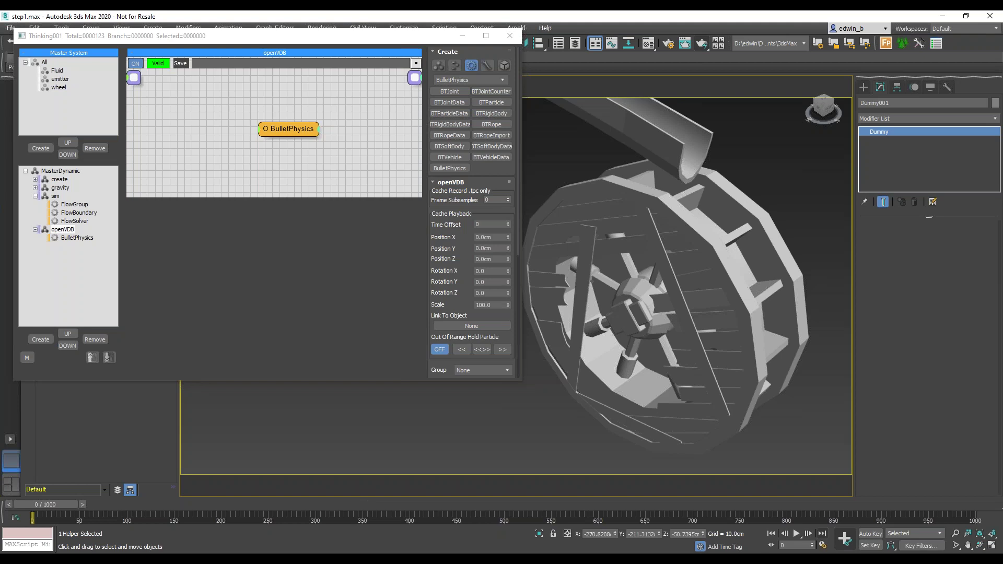
# Make room around BulletPhysics in the openVDB dynamic set and add an OpenVDB operator above it.
pyautogui.moveTo(308, 162); pyautogui.dragTo(287, 172, button='middle')
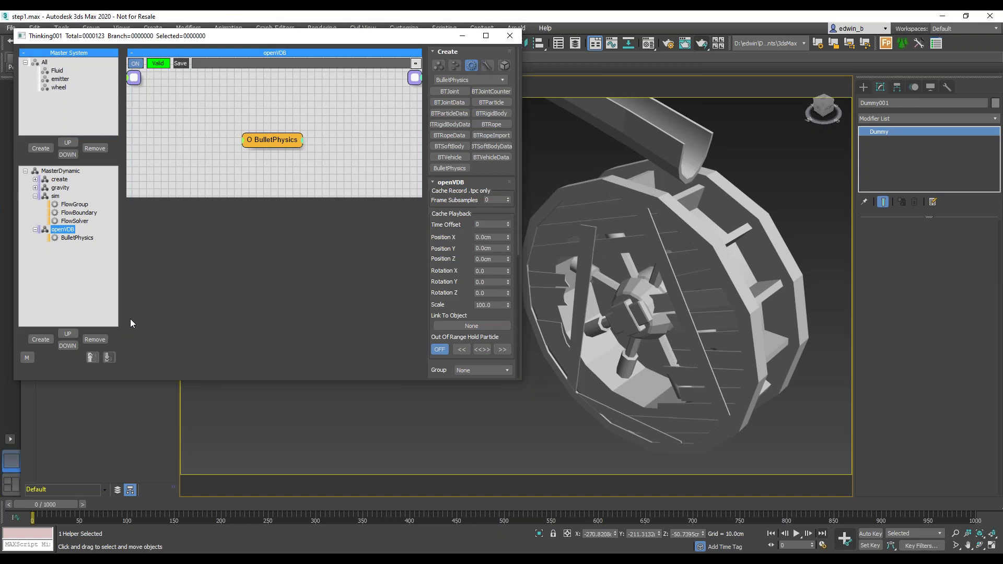
pyautogui.click(458, 80)
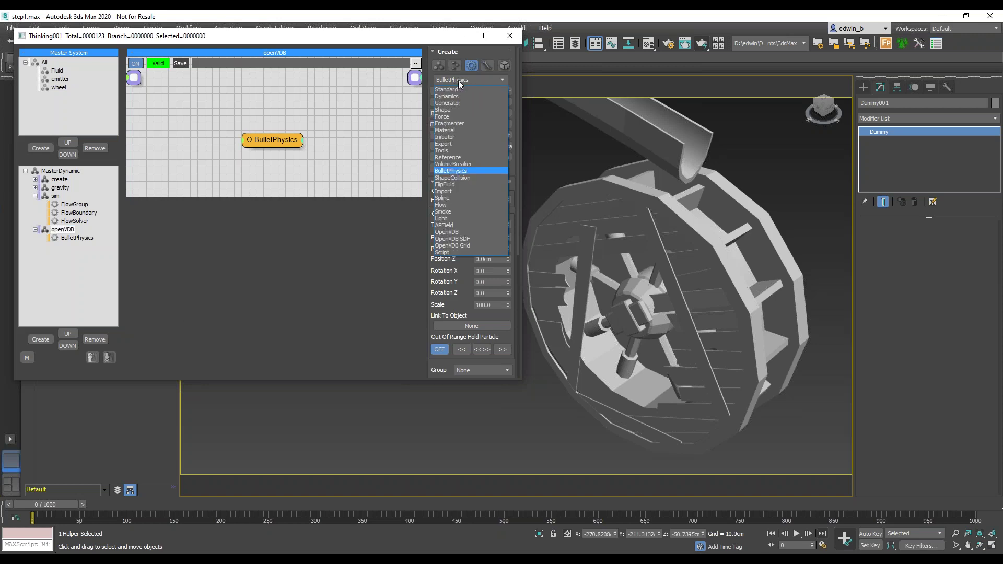
pyautogui.click(457, 232)
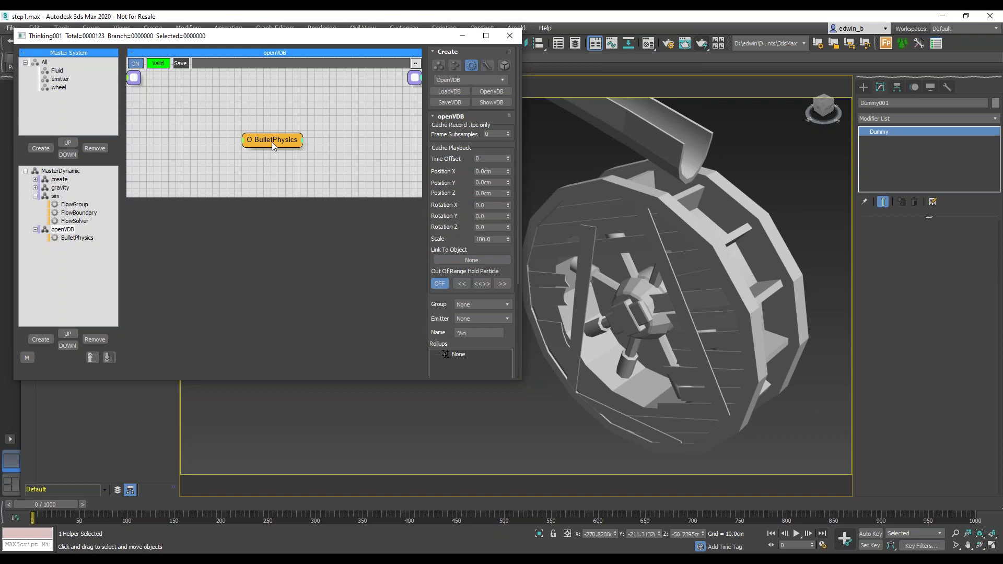
pyautogui.moveTo(302, 146); pyautogui.dragTo(336, 148)
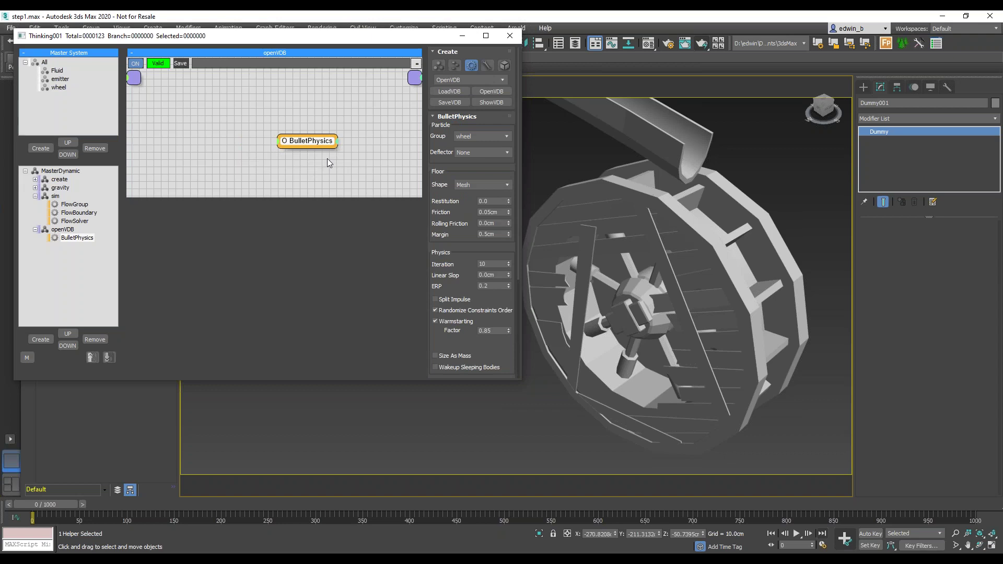
pyautogui.click(233, 90)
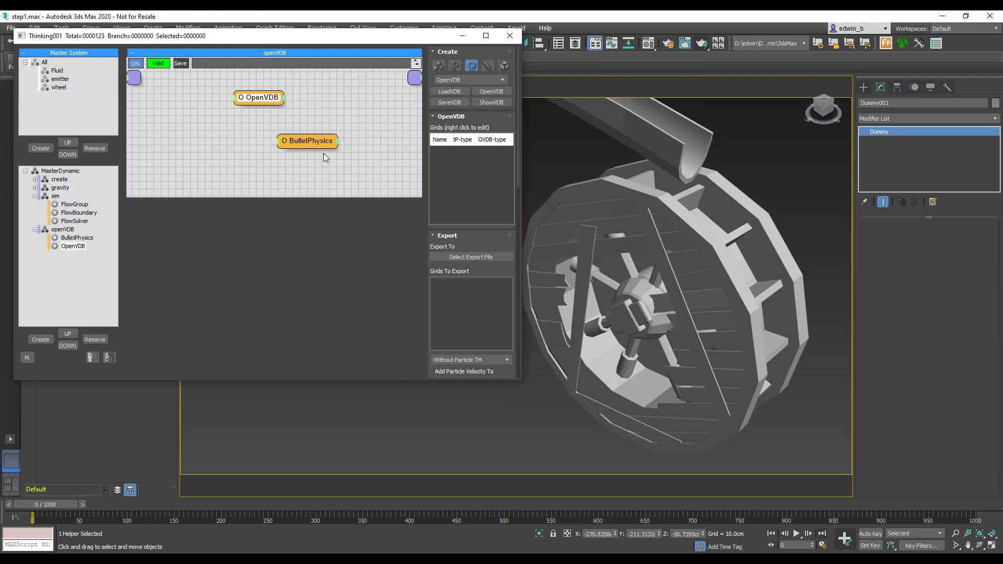
# Add a Distance grid to the OpenVDB operator's grid list and select it.
pyautogui.rightClick(443, 166)
pyautogui.moveTo(487, 180)
pyautogui.click(546, 180)
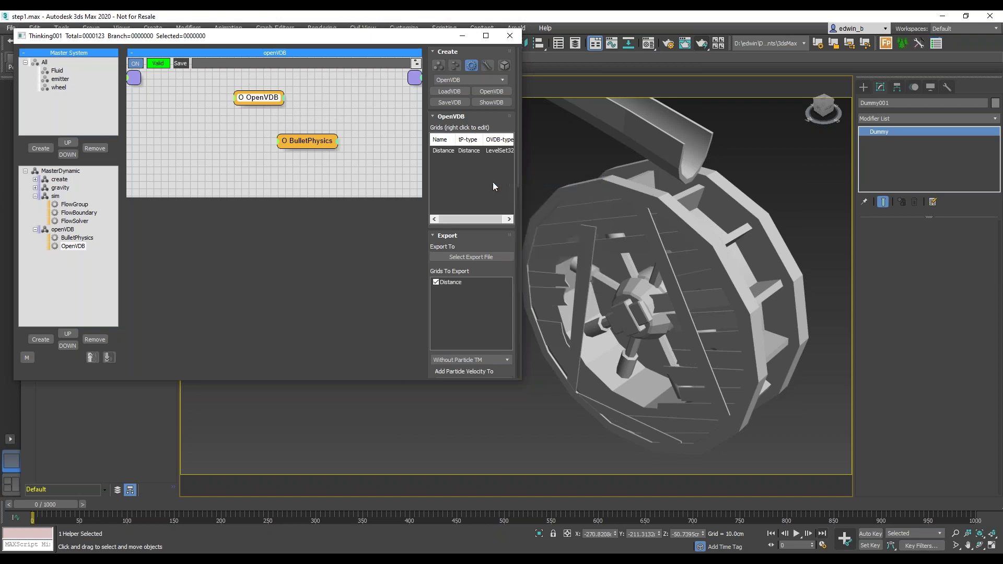
pyautogui.click(446, 152)
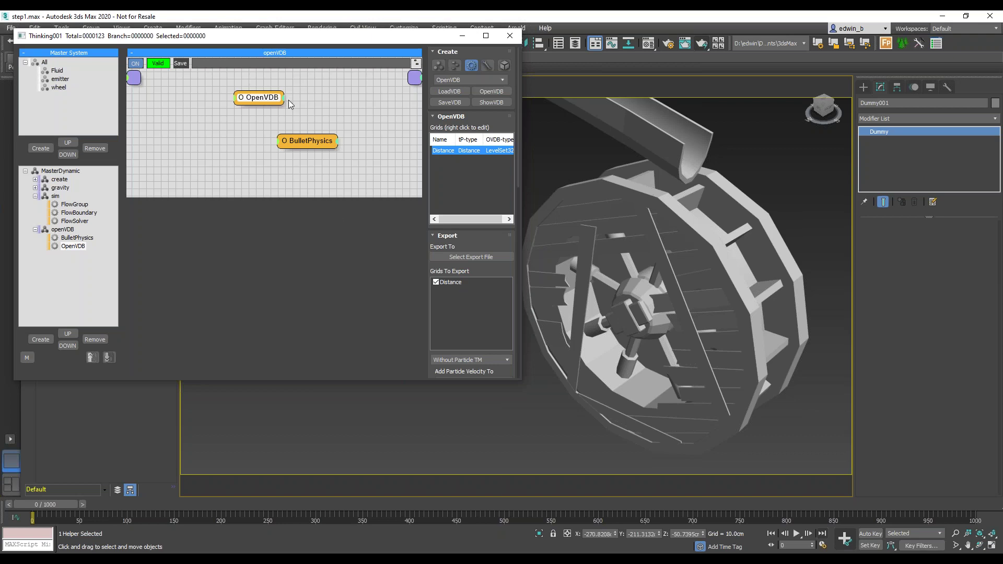
# Add a ShowVDB operator below BulletPhysics in the openVDB set and move the OpenVDB operator slightly up.
pyautogui.click(492, 92)
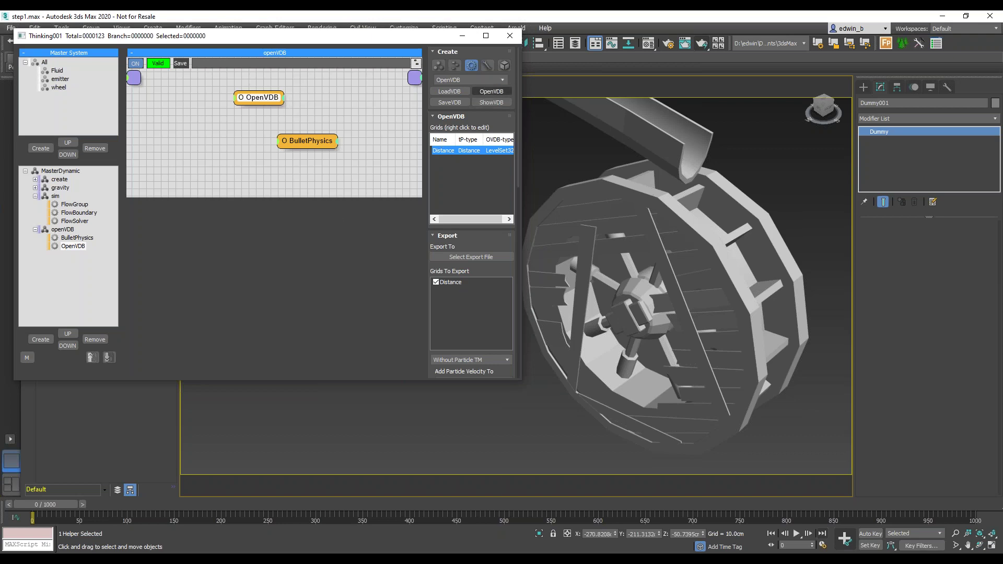
pyautogui.click(496, 103)
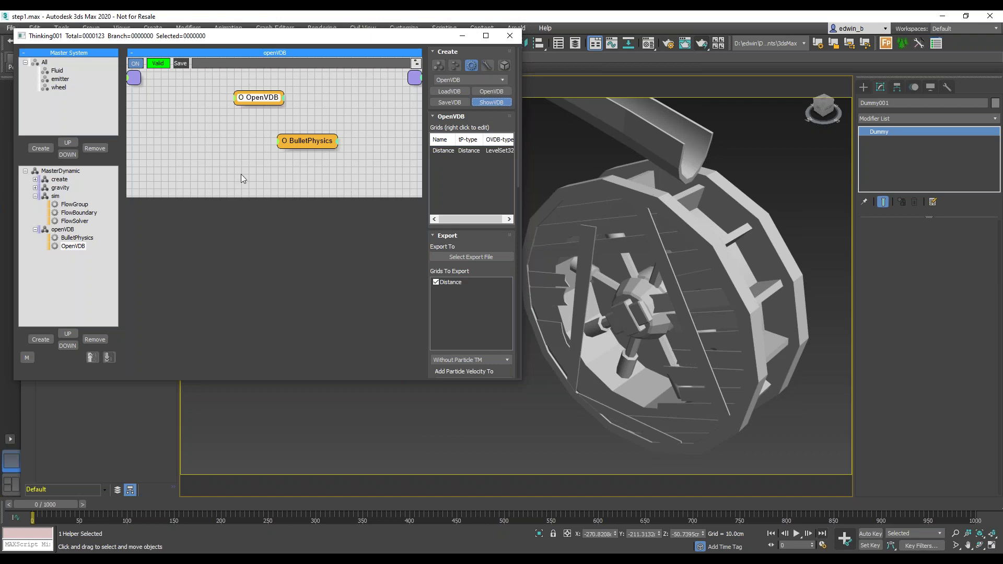
pyautogui.click(271, 193)
pyautogui.moveTo(271, 192); pyautogui.dragTo(298, 215)
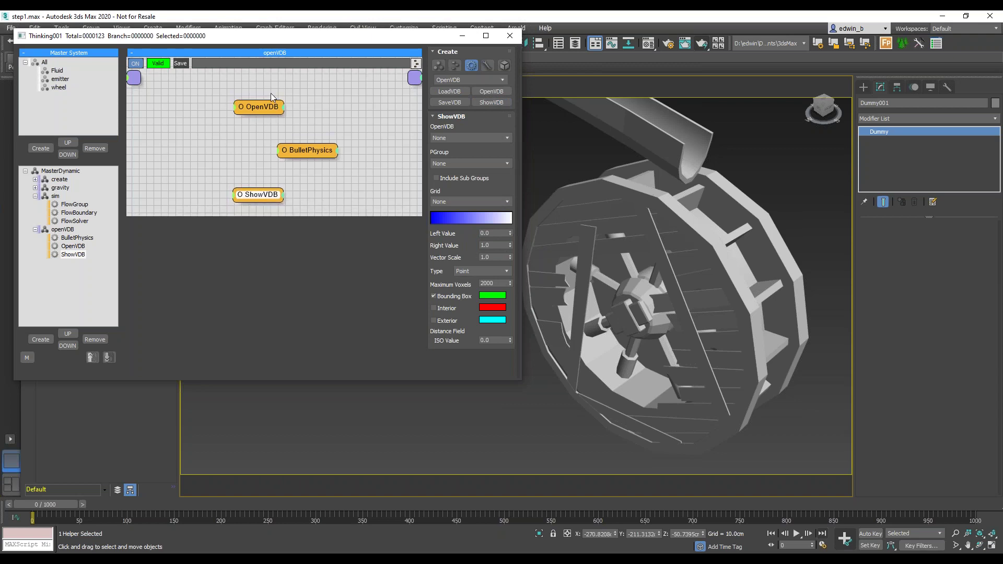
pyautogui.moveTo(263, 105); pyautogui.dragTo(262, 96)
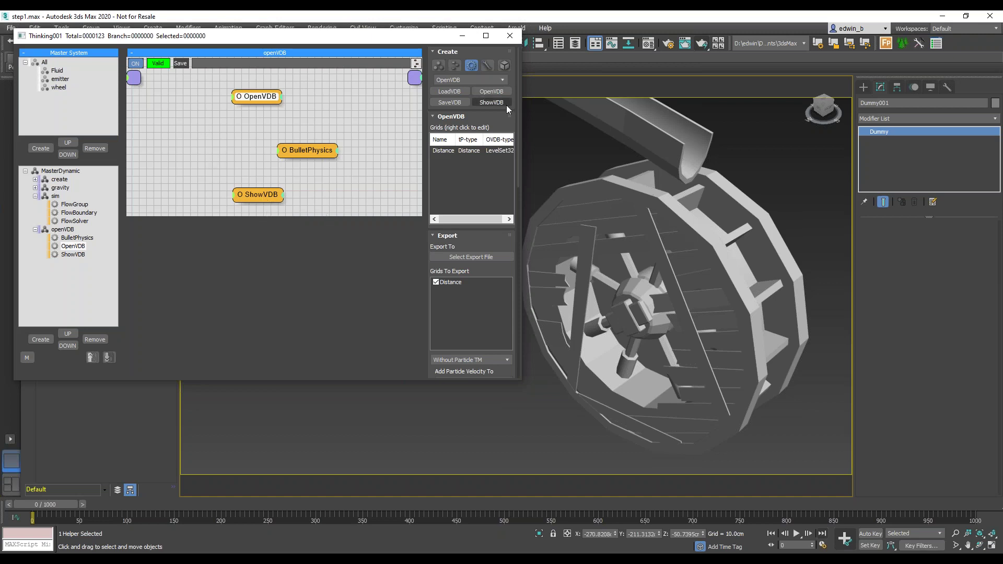
# Add a ShapeToVolumeVDB operator from the OpenVDB SDF category, collapse it, and arrange it directly beneath the OpenVDB operator.
pyautogui.click(487, 79)
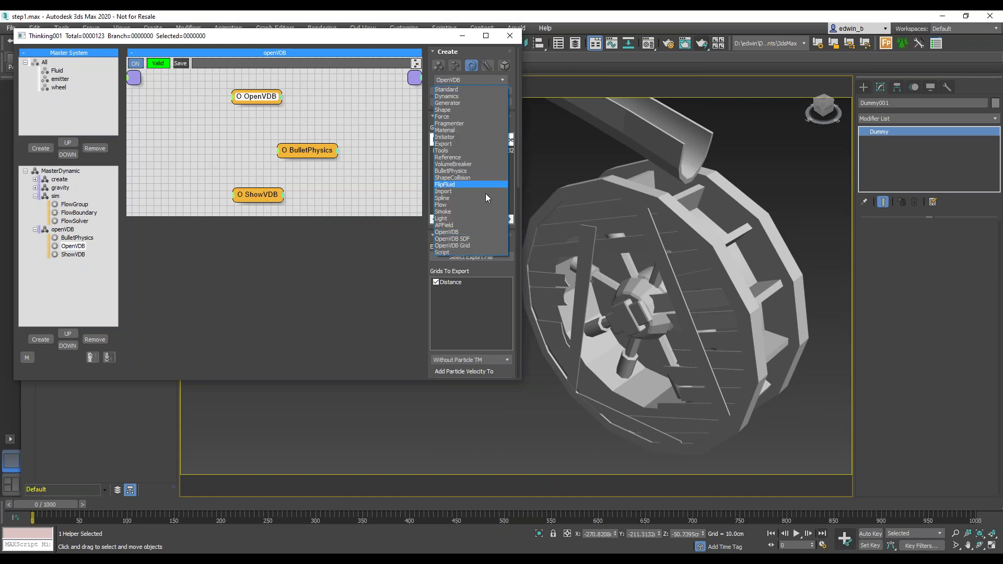
pyautogui.click(457, 239)
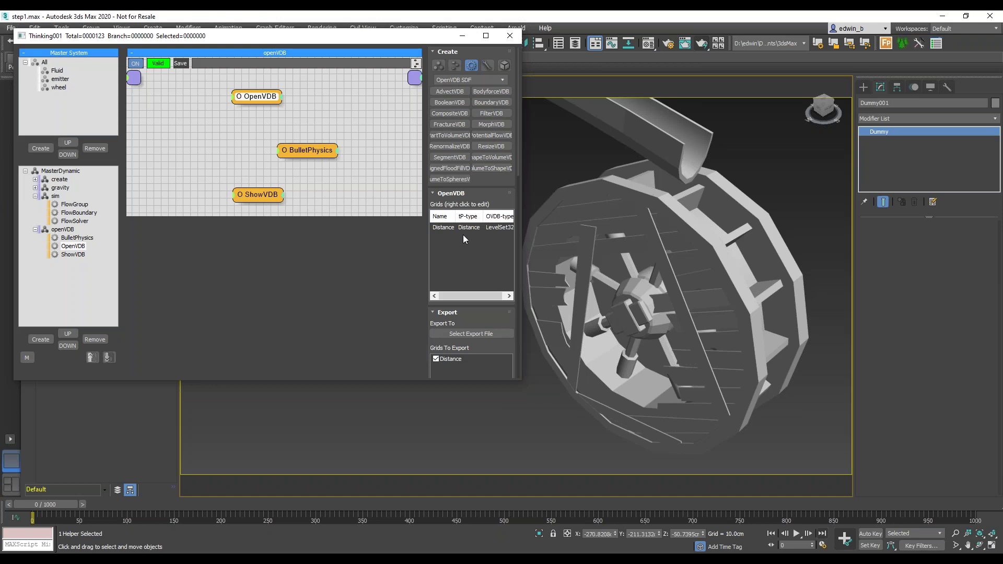
pyautogui.moveTo(477, 124); pyautogui.dragTo(491, 144)
pyautogui.click(246, 115)
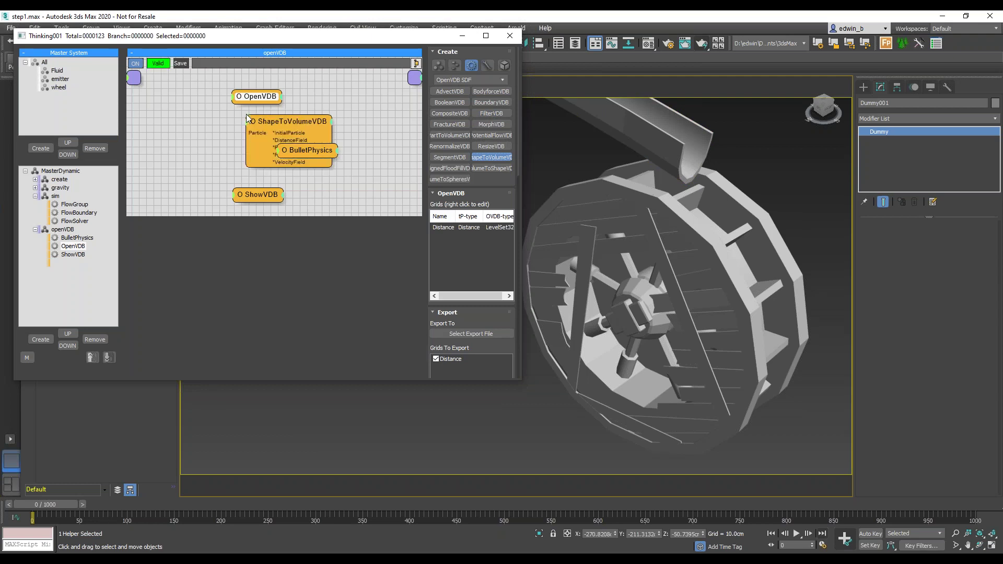
pyautogui.doubleClick(284, 120)
pyautogui.moveTo(283, 122); pyautogui.dragTo(252, 117)
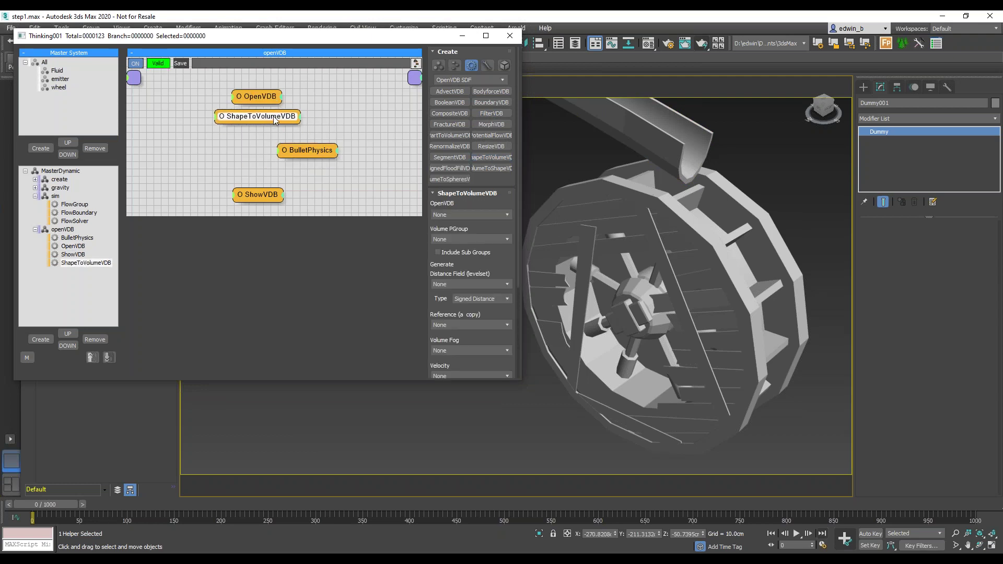
pyautogui.click(258, 95)
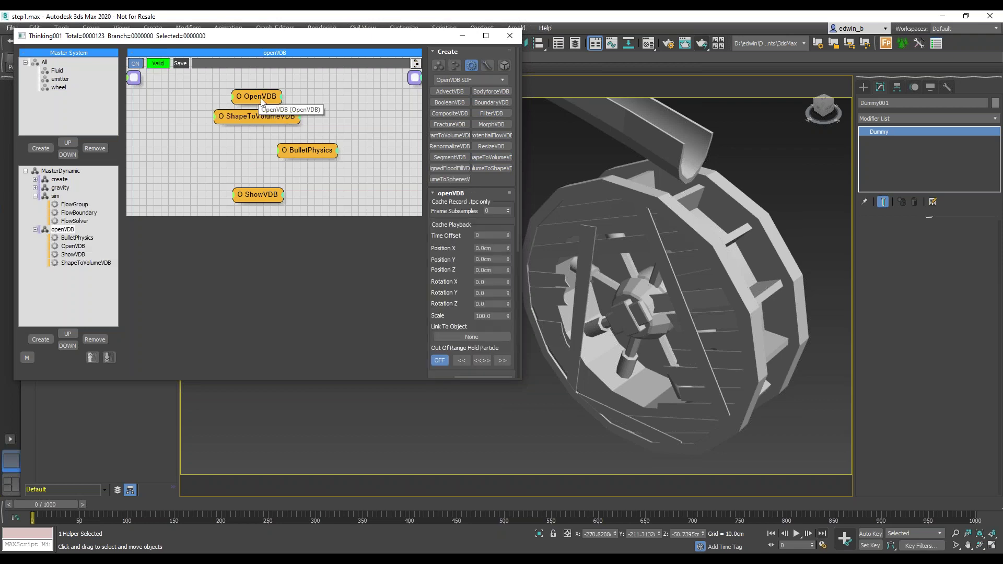
pyautogui.moveTo(261, 92); pyautogui.dragTo(261, 84)
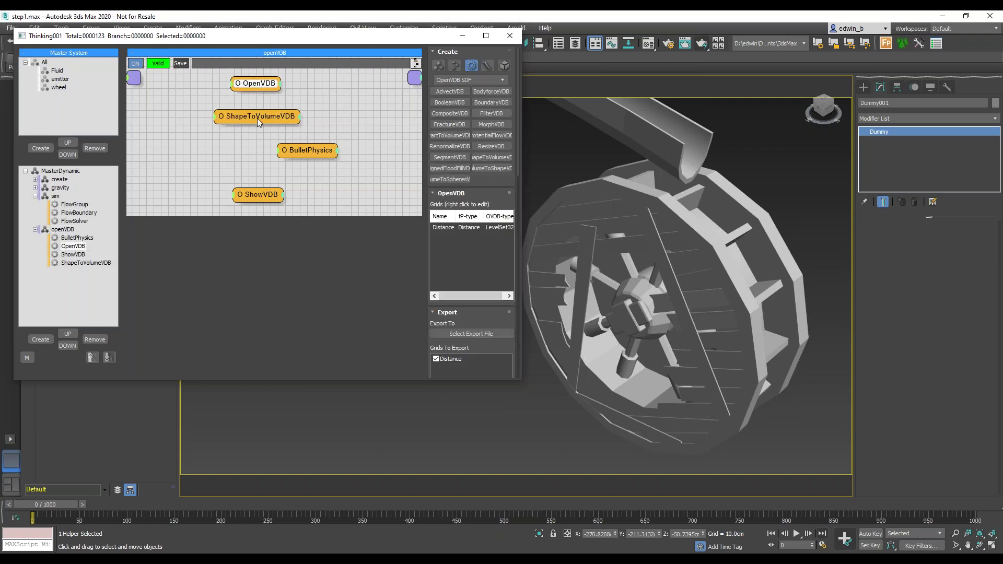
pyautogui.moveTo(257, 119); pyautogui.dragTo(260, 104)
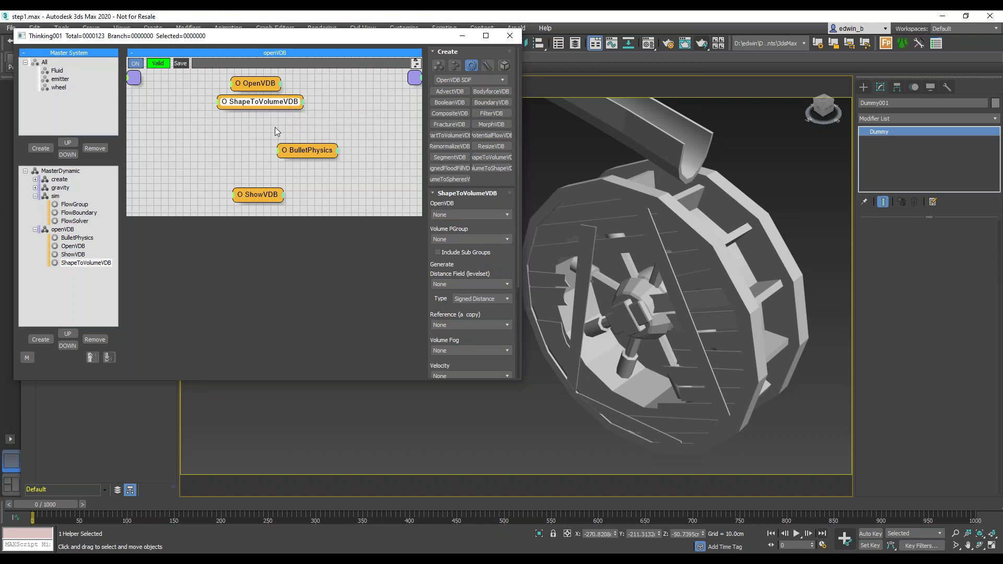
# Configure ShapeToVolumeVDB to use OpenVDB, wheel as the volume particle group, and Distance as the distance field.
pyautogui.click(472, 214)
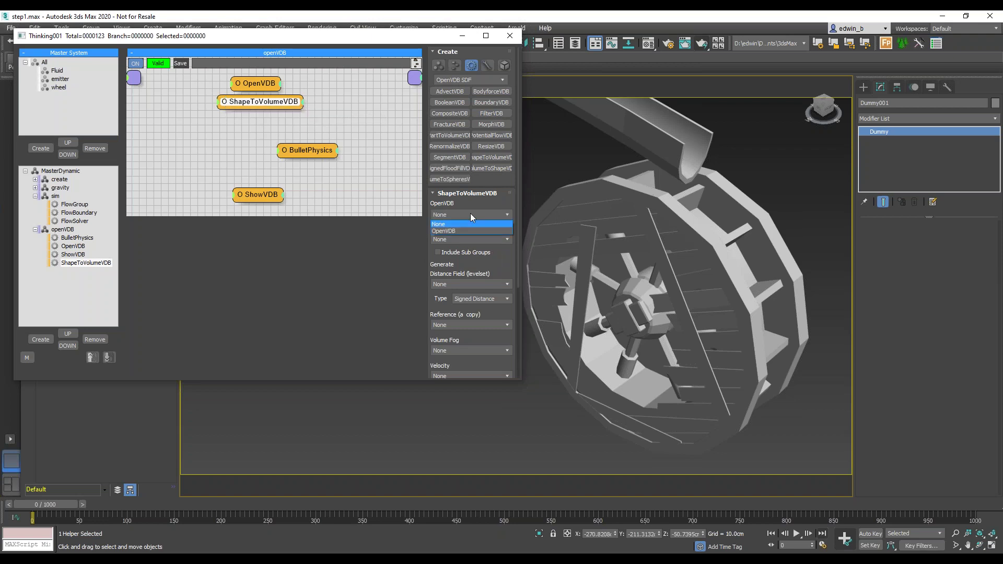
pyautogui.click(455, 230)
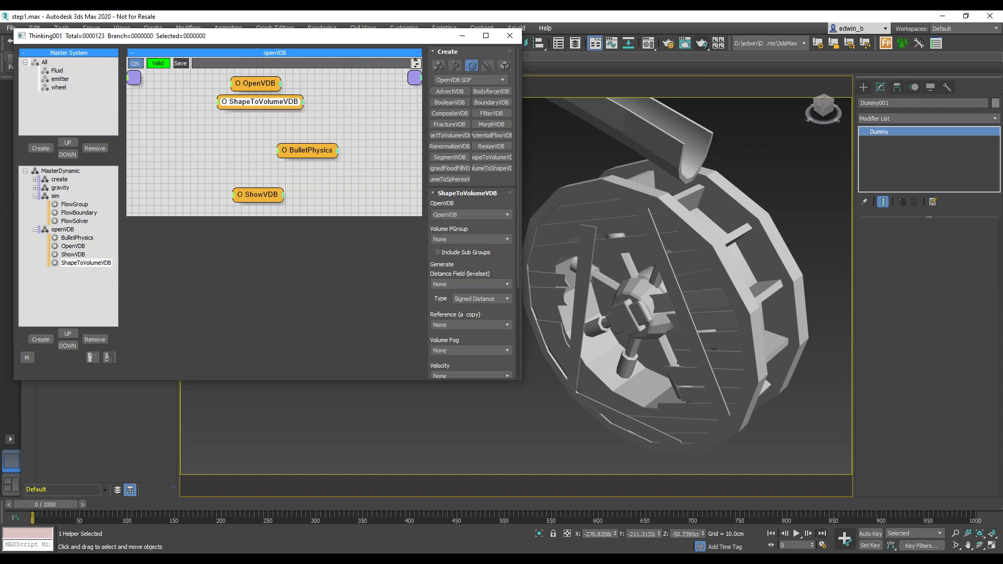
pyautogui.click(461, 240)
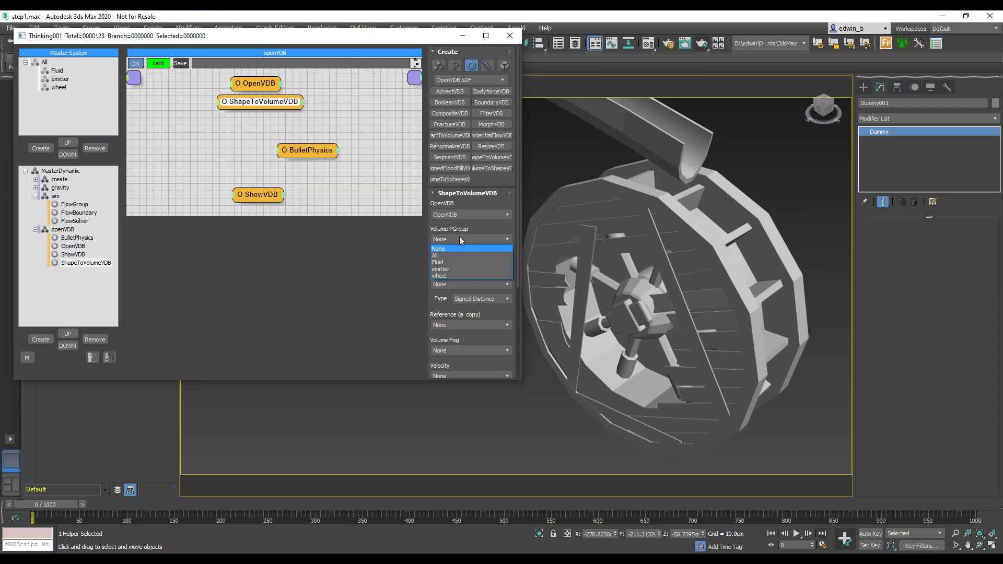
pyautogui.click(450, 277)
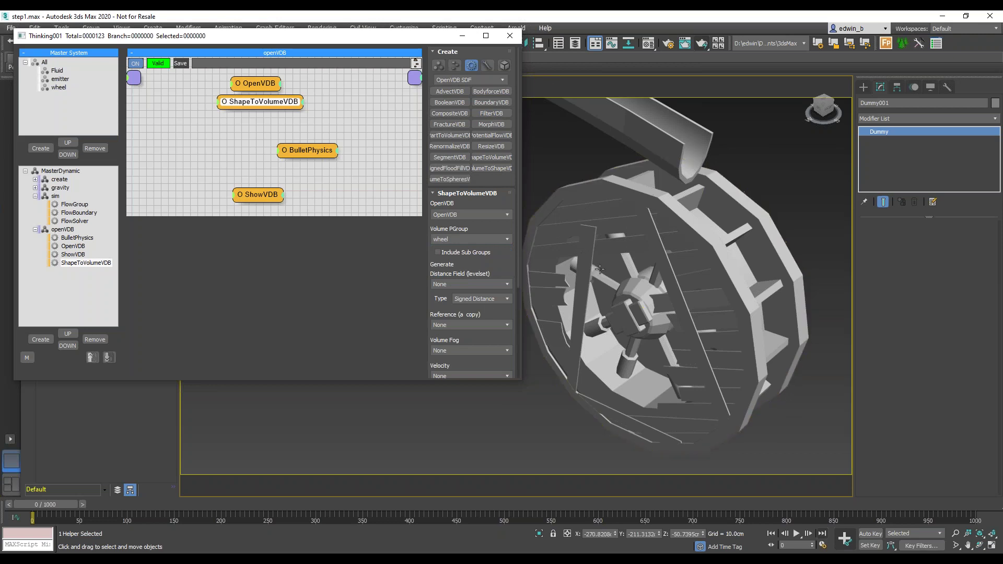
pyautogui.click(454, 284)
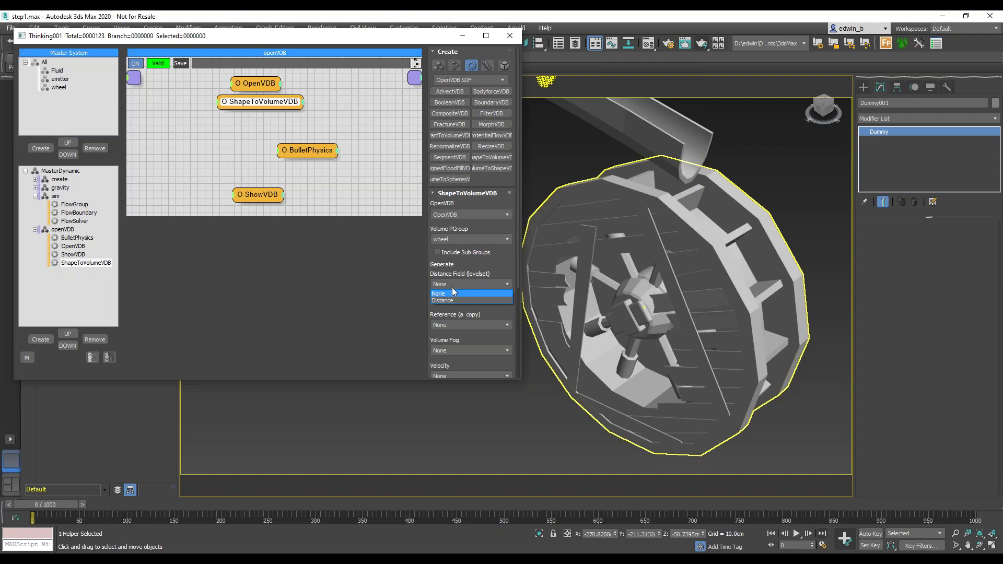
pyautogui.click(446, 300)
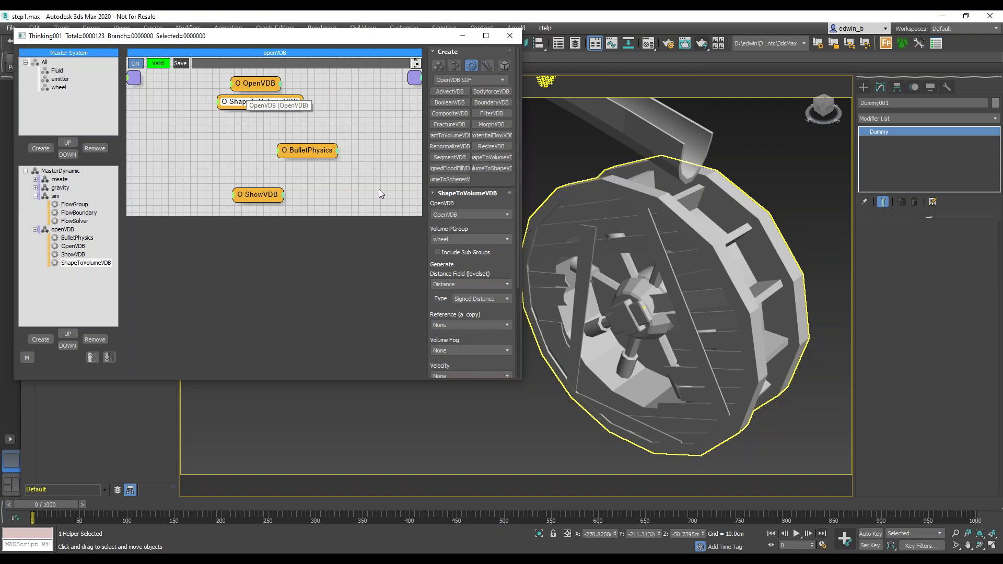
# Set ShapeToVolumeVDB's interior bandwidth to 3 and its view voxel size to 2 cm.
pyautogui.moveTo(435, 302); pyautogui.dragTo(442, 137)
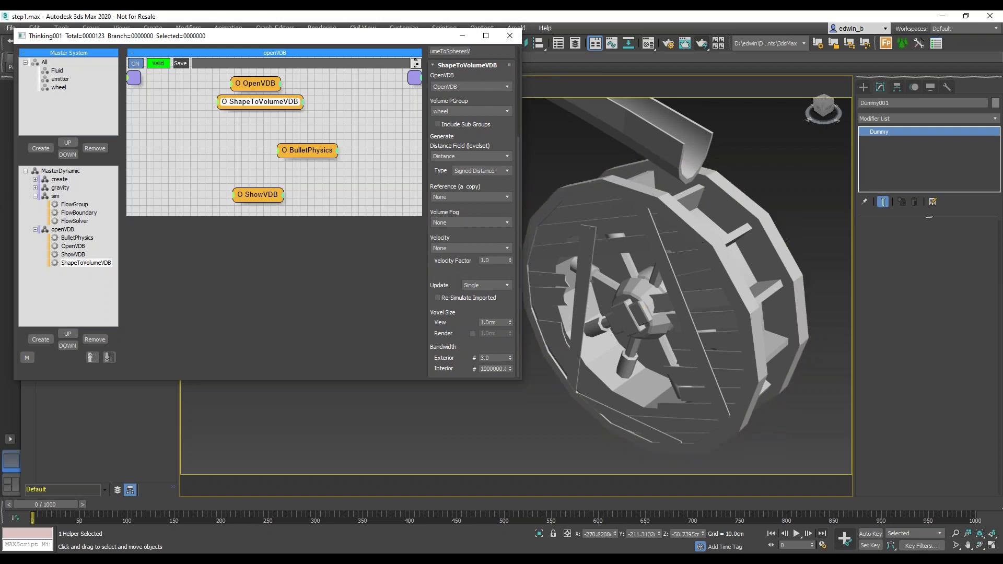
pyautogui.doubleClick(494, 368)
pyautogui.write('3')
pyautogui.press('Return')
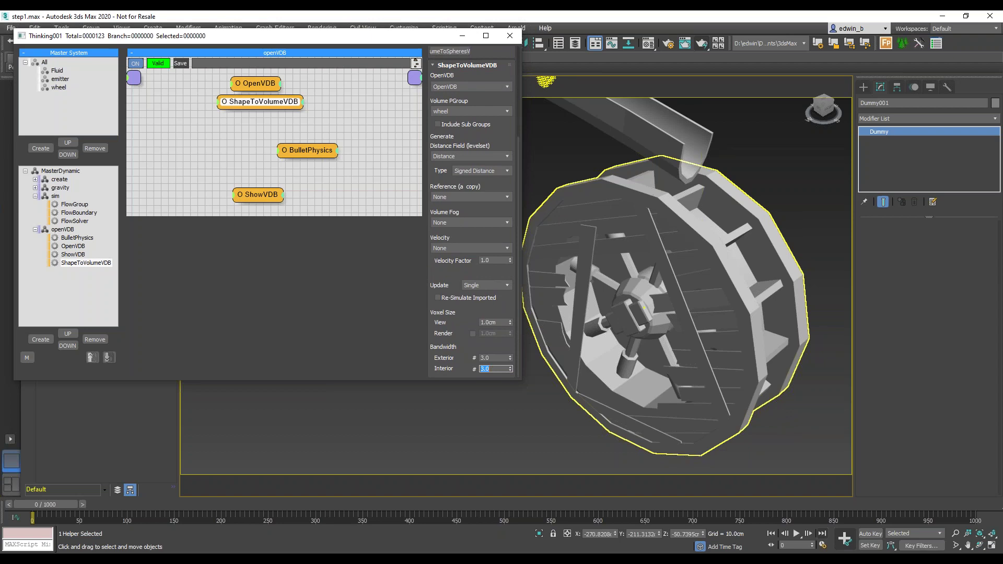
pyautogui.moveTo(498, 131); pyautogui.dragTo(502, 172)
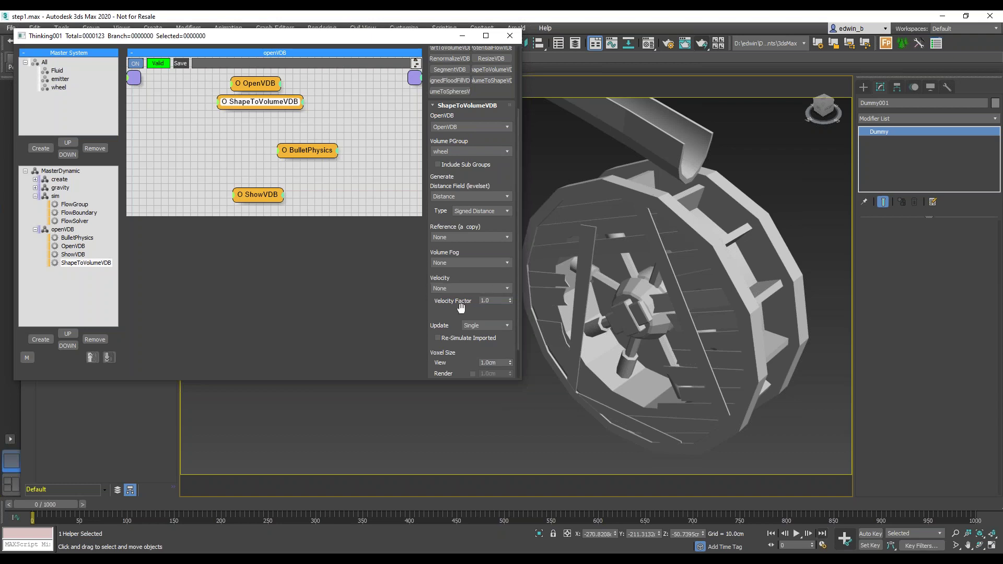
pyautogui.scroll(-3, 461, 307)
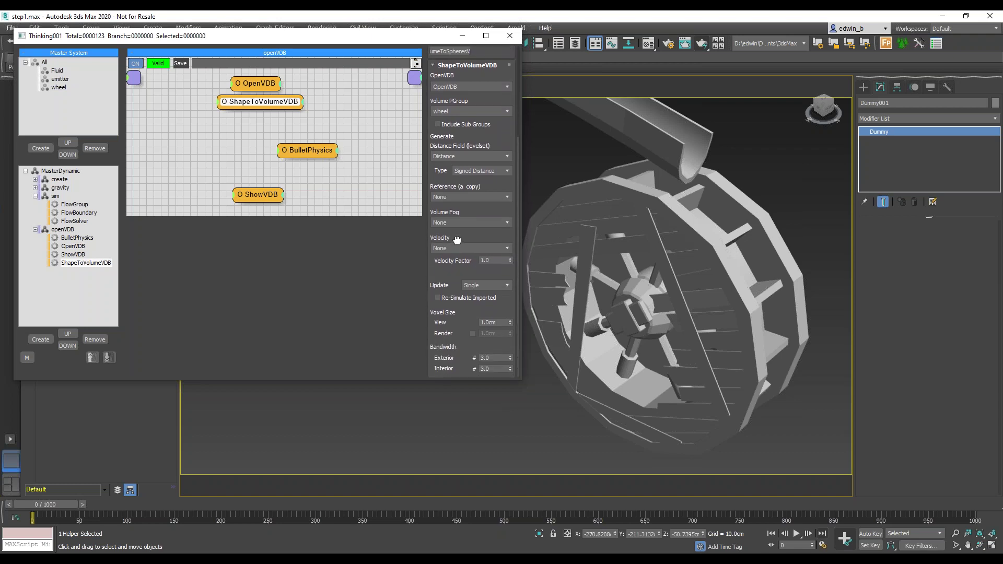
pyautogui.doubleClick(488, 321)
pyautogui.write('2')
pyautogui.press('Return')
pyautogui.moveTo(502, 131); pyautogui.dragTo(484, 272)
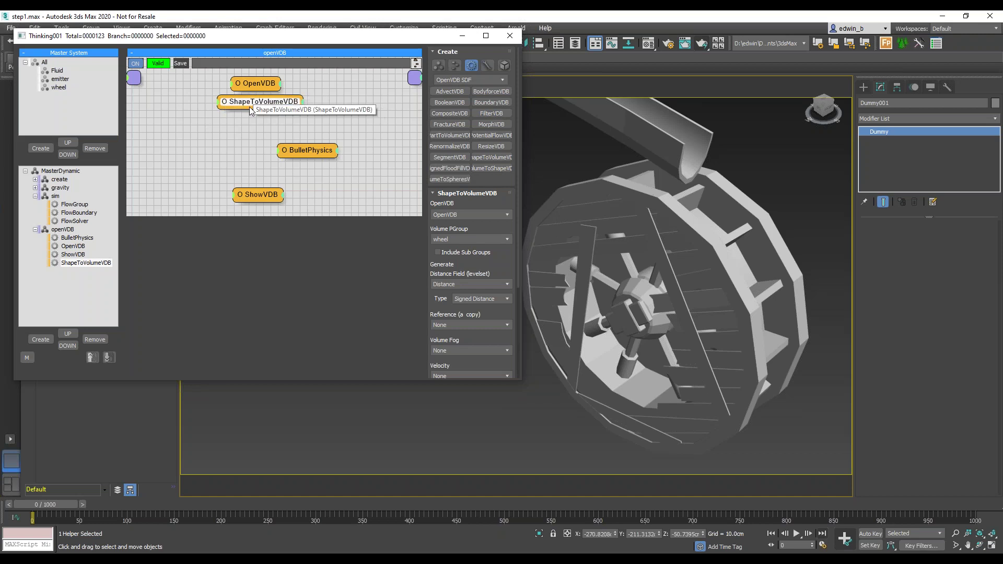
# Add a BoundaryVDB operator from the OpenVDB SDF category, collapse it, and place it between ShapeToVolumeVDB and BulletPhysics.
pyautogui.click(491, 103)
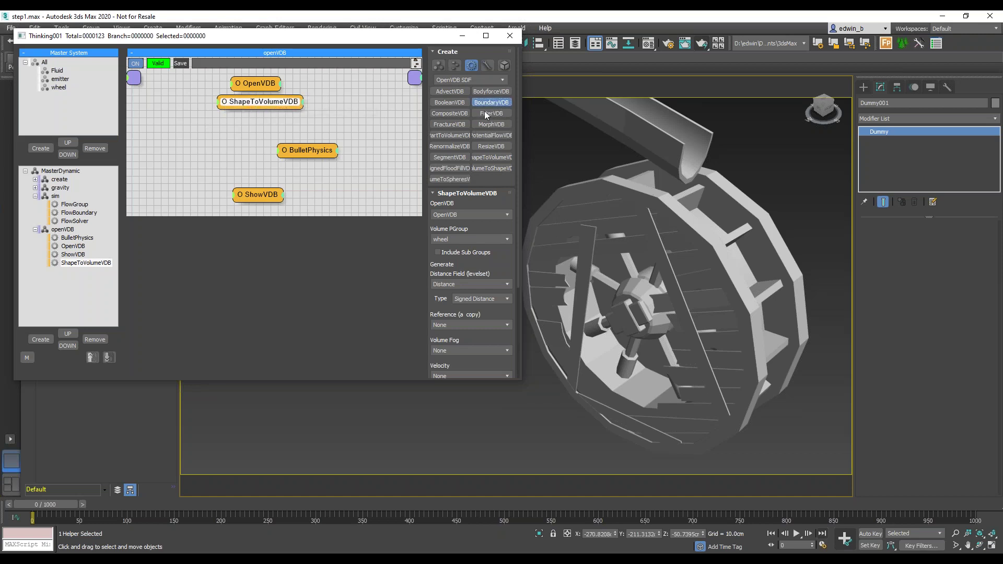
pyautogui.click(251, 125)
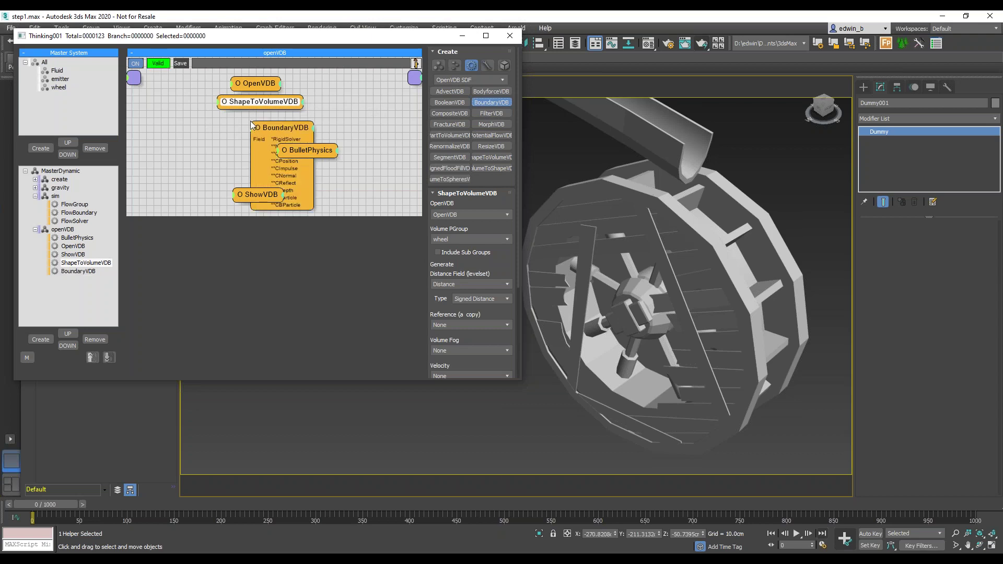
pyautogui.click(278, 130)
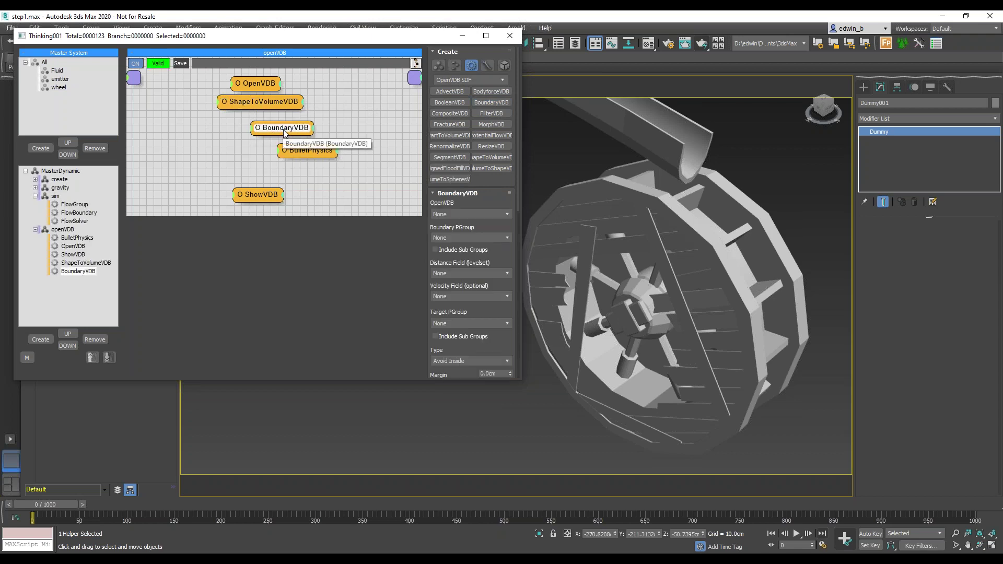
pyautogui.moveTo(284, 129)
pyautogui.mouseDown()
pyautogui.moveTo(256, 127)
pyautogui.moveTo(265, 127)
pyautogui.mouseUp()
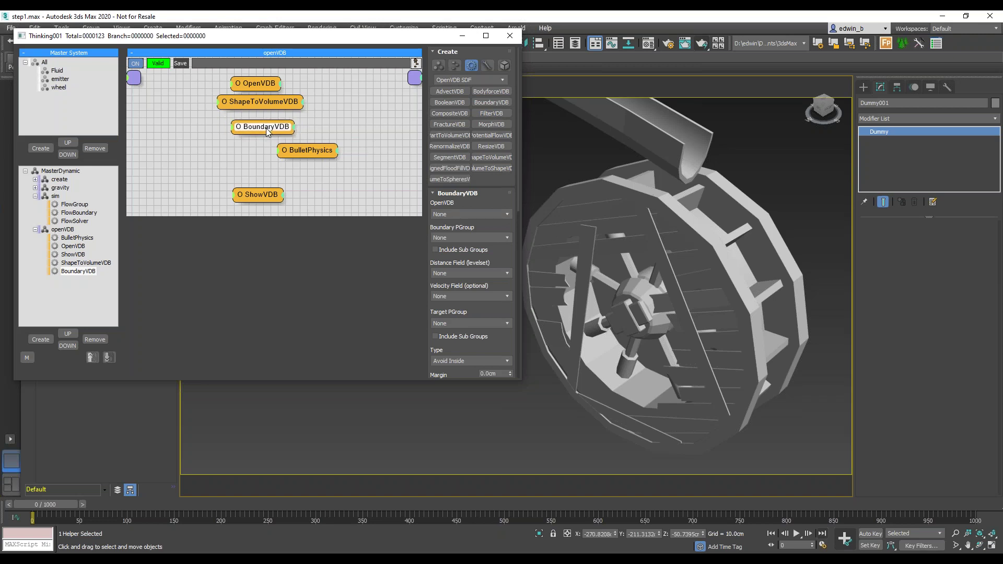
# Configure BoundaryVDB with OpenVDB as source, wheel as boundary group, Distance as distance field, and Fluid as target group.
pyautogui.click(460, 213)
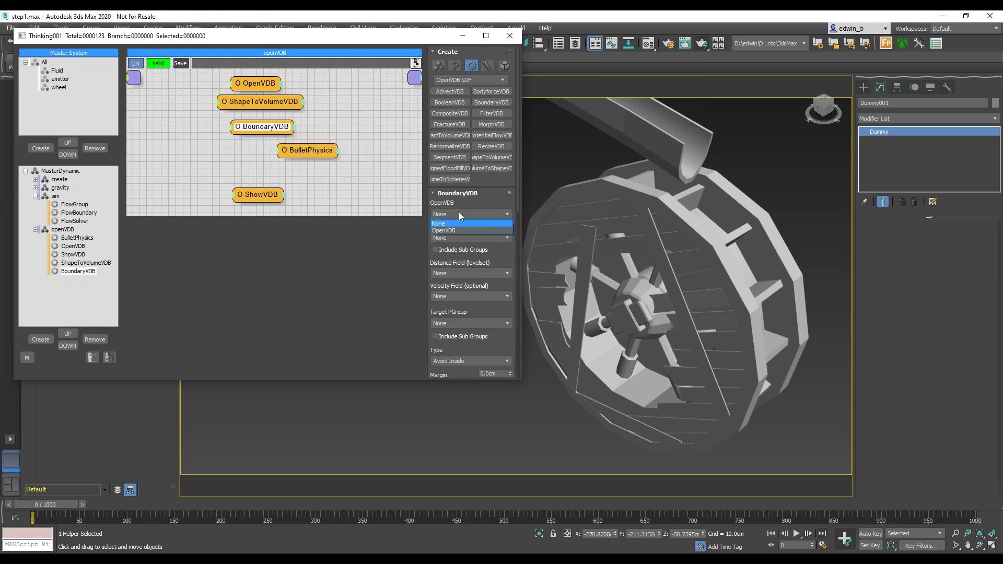
pyautogui.click(451, 230)
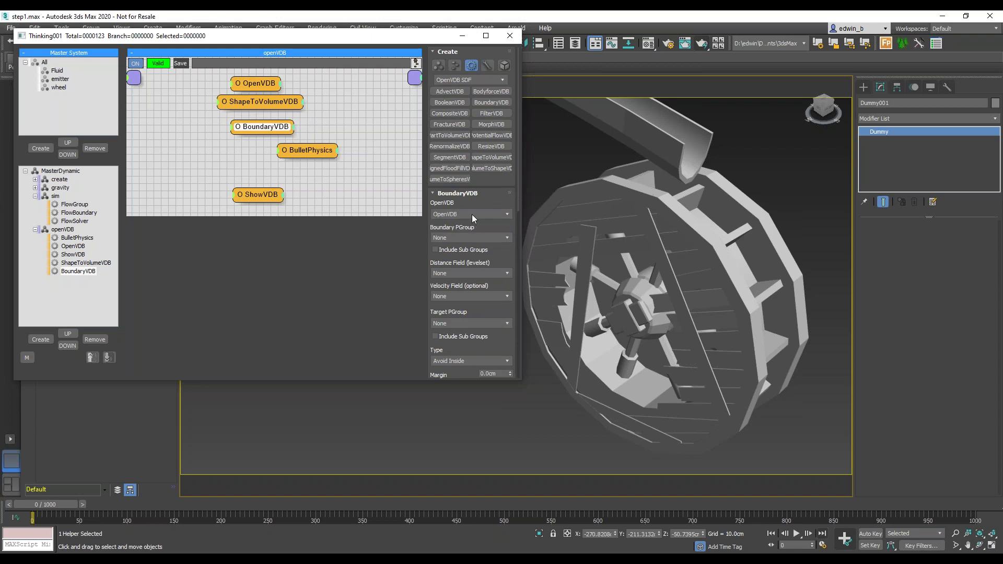
pyautogui.click(459, 238)
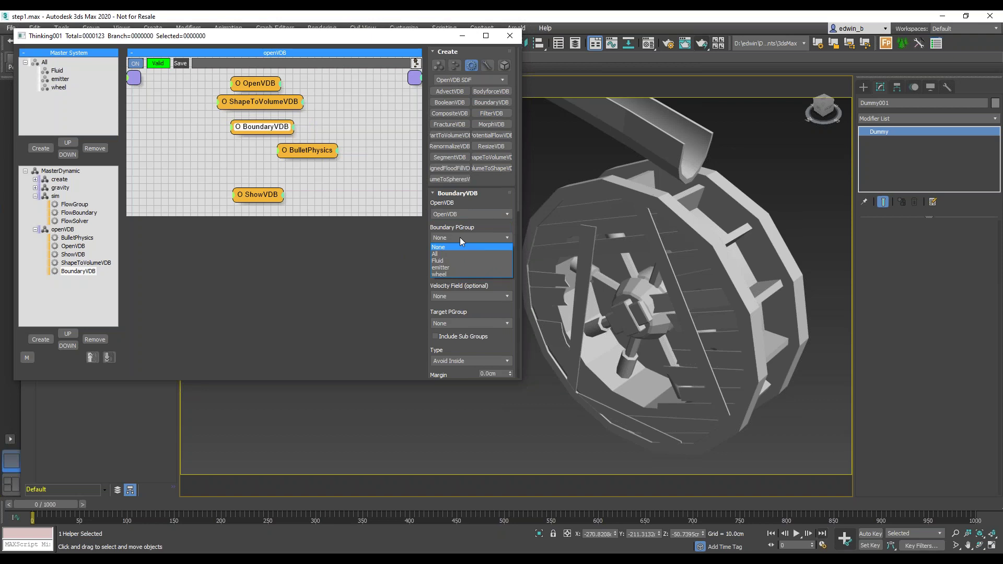
pyautogui.click(447, 275)
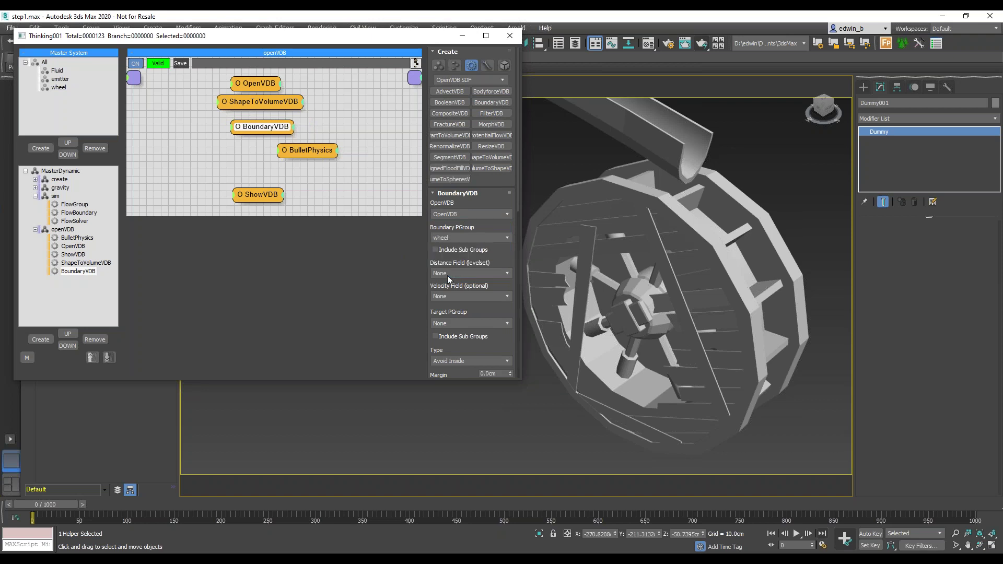
pyautogui.click(457, 273)
pyautogui.click(456, 288)
pyautogui.moveTo(499, 260); pyautogui.dragTo(507, 158)
pyautogui.click(458, 227)
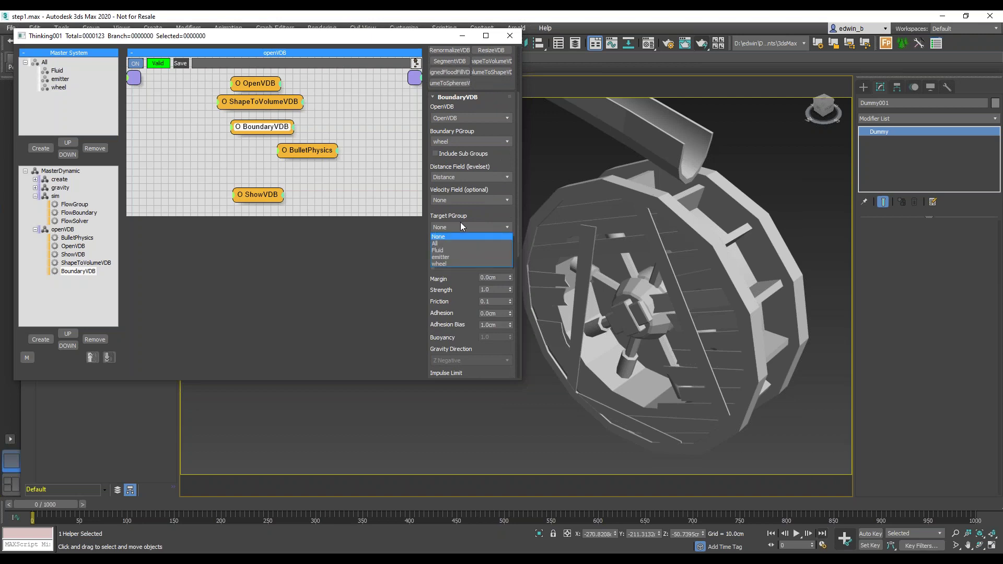
pyautogui.click(446, 251)
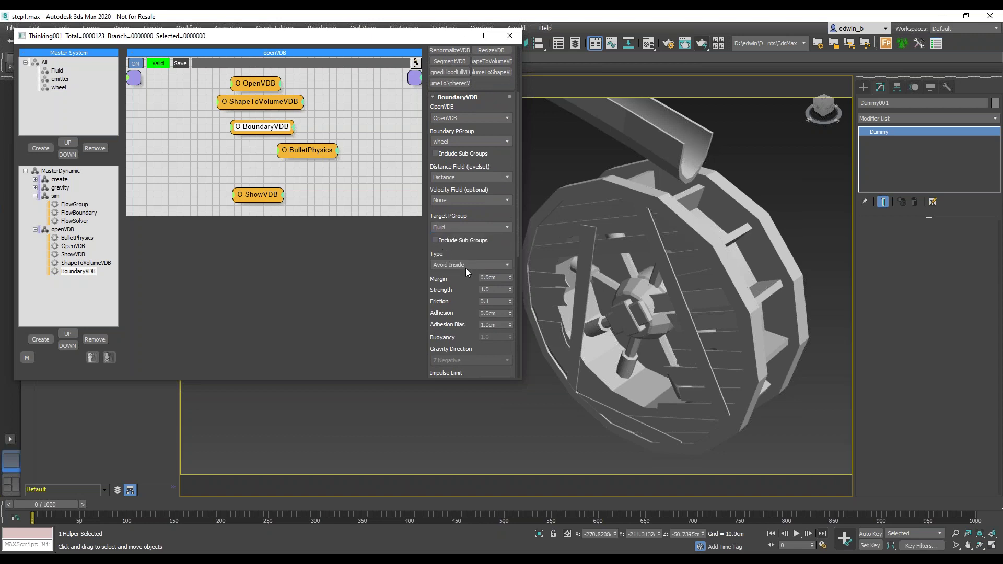
# Set the BoundaryVDB collision type to Rigid Avoid Inside.
pyautogui.moveTo(504, 240); pyautogui.dragTo(503, 228)
pyautogui.scroll(-2, 455, 208)
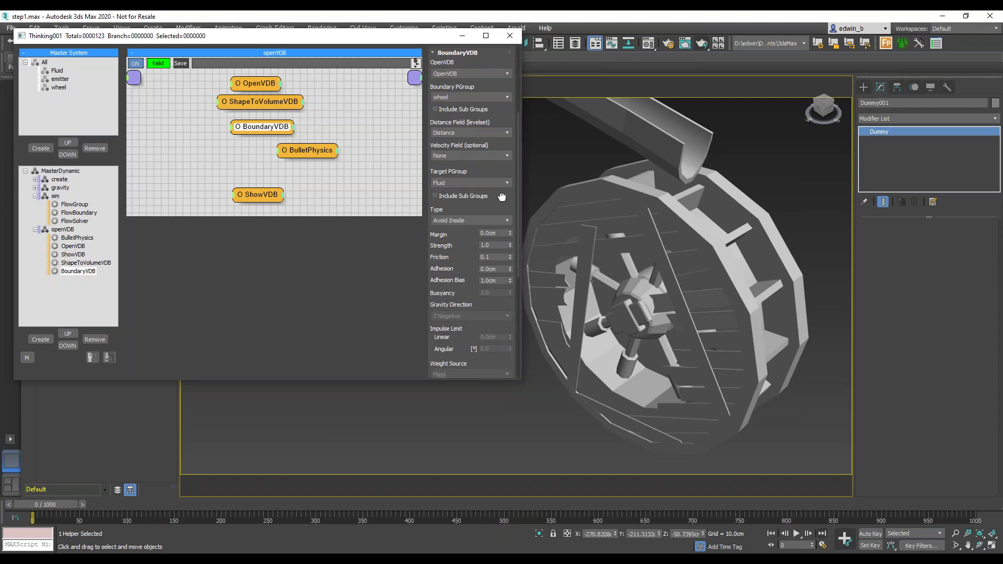
pyautogui.click(470, 216)
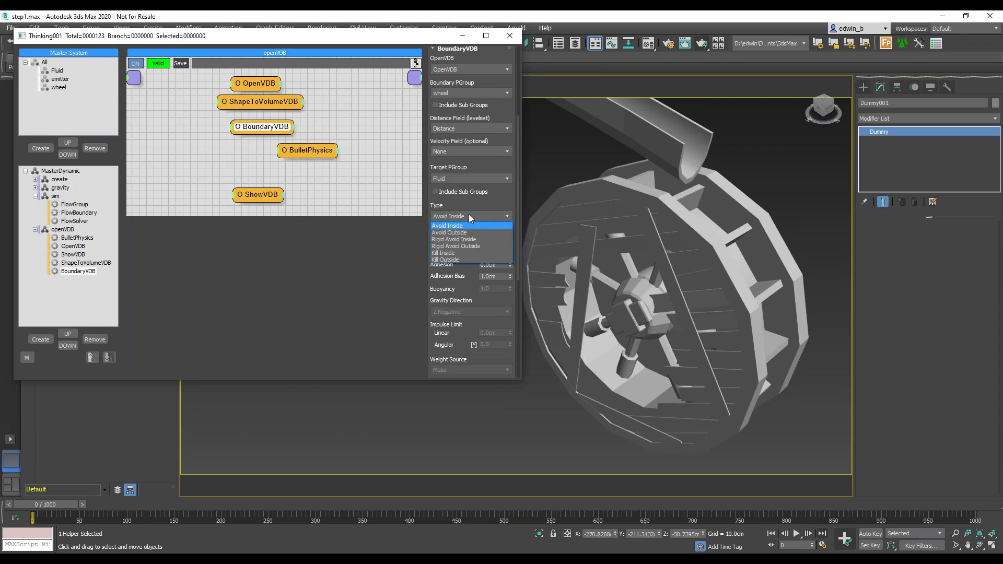
pyautogui.click(467, 241)
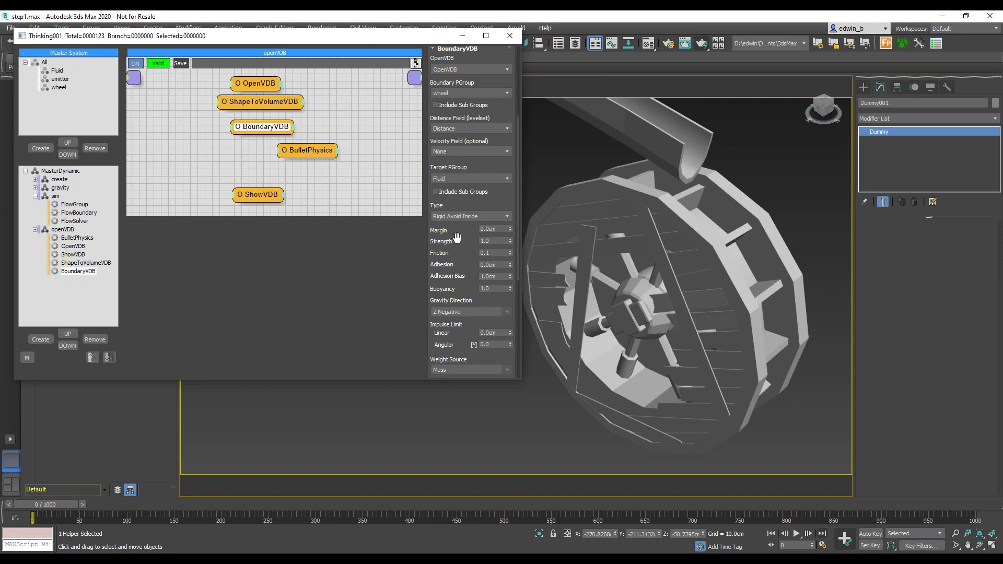
# Set the BoundaryVDB collision margin to 1.5 cm.
pyautogui.click(489, 229)
pyautogui.write('2')
pyautogui.press('Return')
pyautogui.write('1.5')
pyautogui.press('Return')
pyautogui.moveTo(467, 258); pyautogui.dragTo(467, 128)
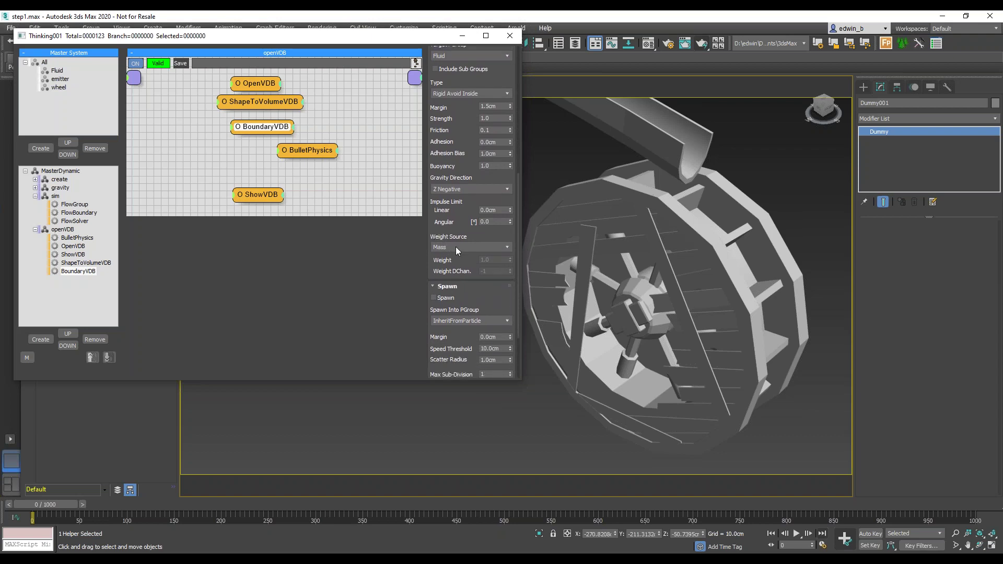
pyautogui.click(475, 287)
pyautogui.moveTo(467, 203); pyautogui.dragTo(465, 223)
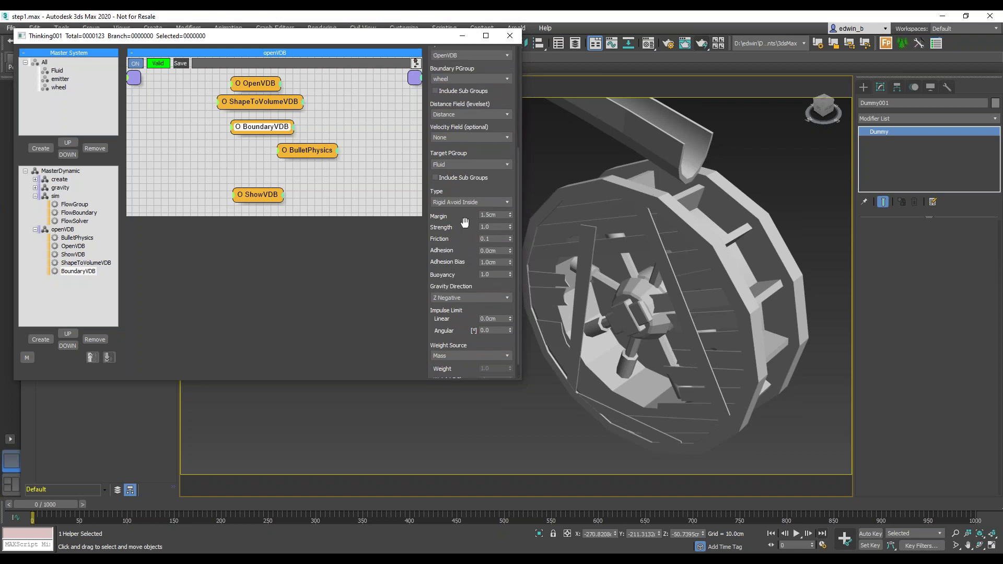
pyautogui.moveTo(465, 223)
pyautogui.mouseDown()
pyautogui.moveTo(460, 290)
pyautogui.moveTo(460, 235)
pyautogui.mouseUp()
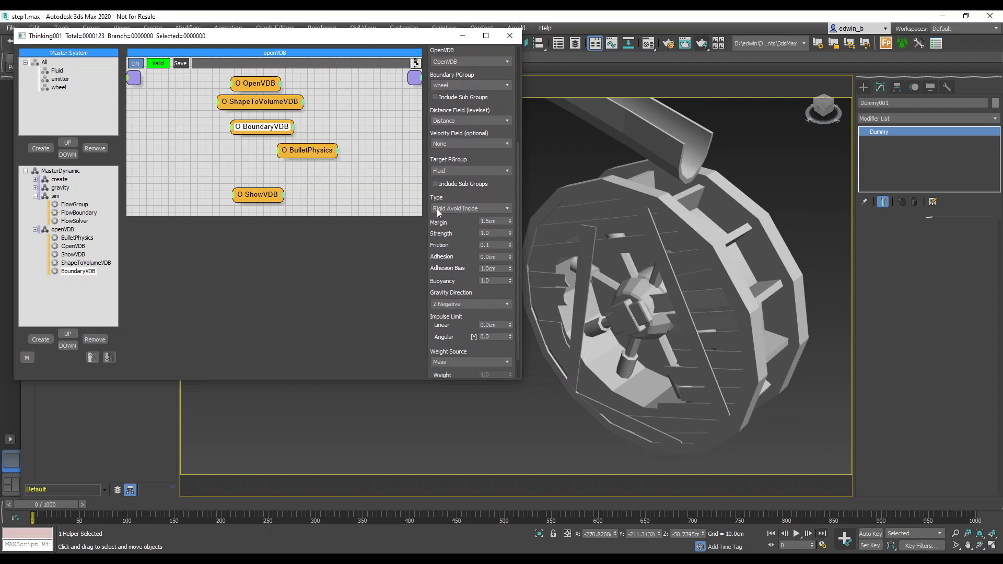
pyautogui.moveTo(470, 236); pyautogui.dragTo(460, 324)
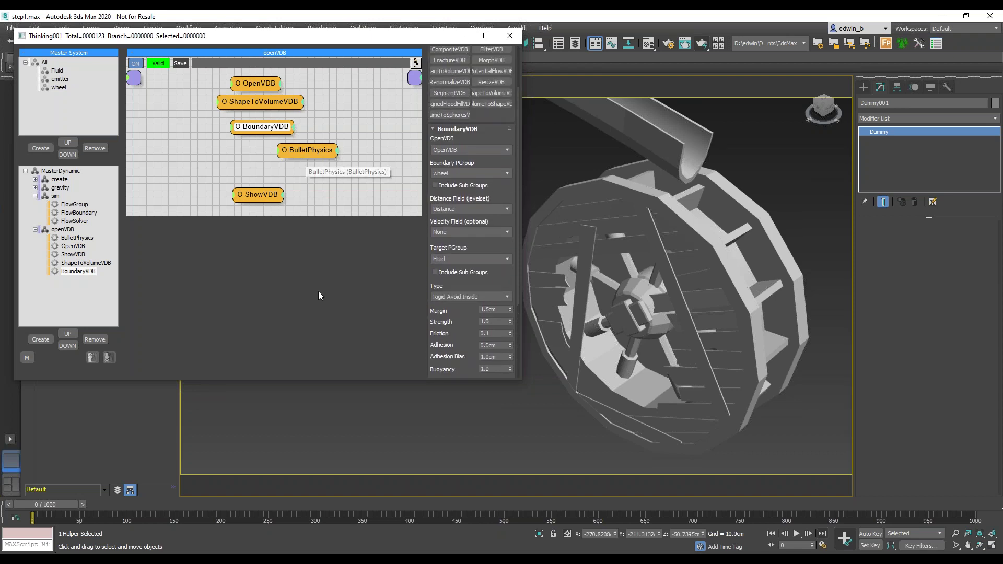
# Connect BoundaryVDB's RigidSolver output to BulletPhysics' ON input and move ShapeToVolumeVDB closer to BoundaryVDB.
pyautogui.moveTo(265, 129); pyautogui.dragTo(260, 132)
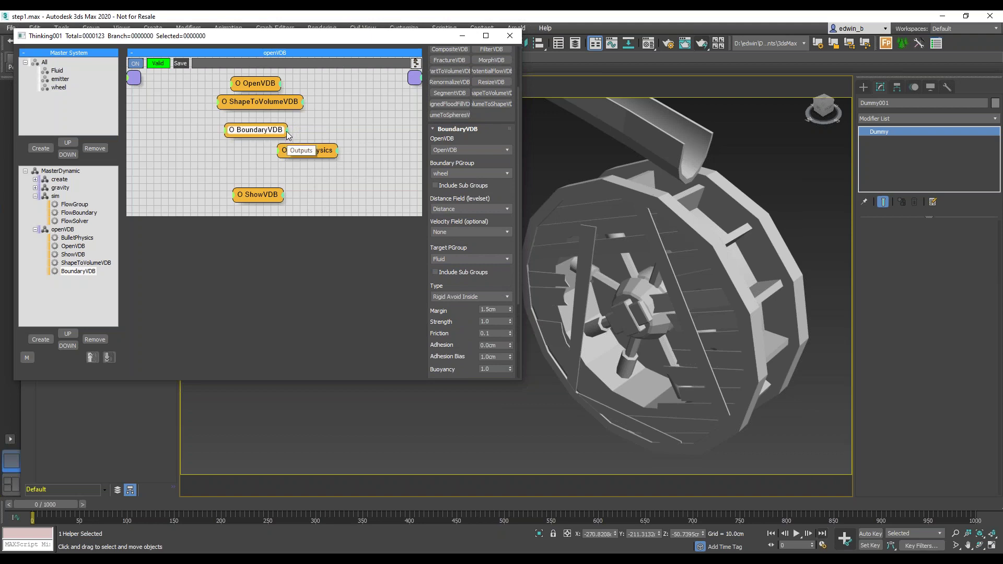
pyautogui.click(288, 138)
pyautogui.click(288, 139)
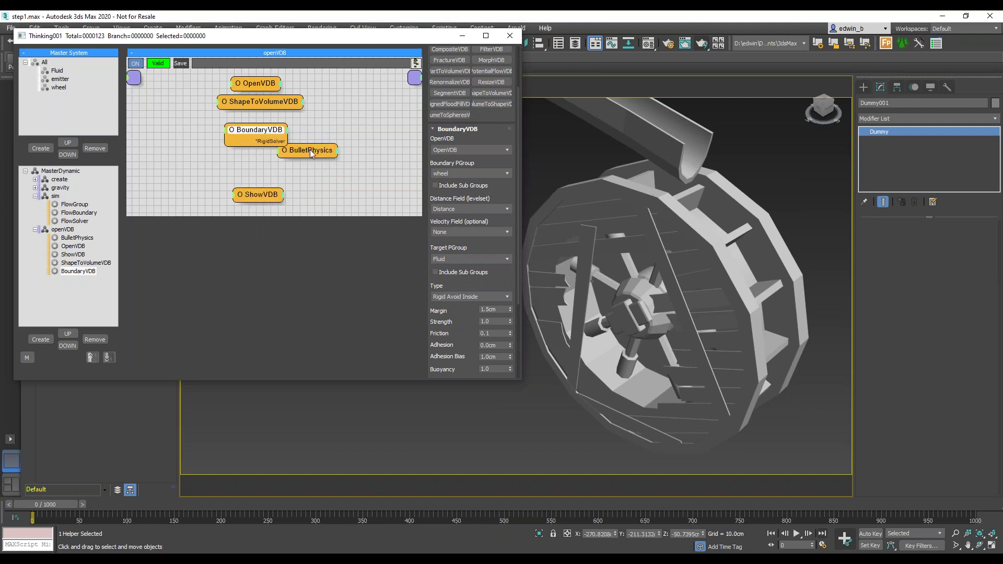
pyautogui.moveTo(310, 151)
pyautogui.mouseDown()
pyautogui.moveTo(319, 160)
pyautogui.moveTo(328, 148)
pyautogui.mouseUp()
pyautogui.click(288, 160)
pyautogui.click(284, 168)
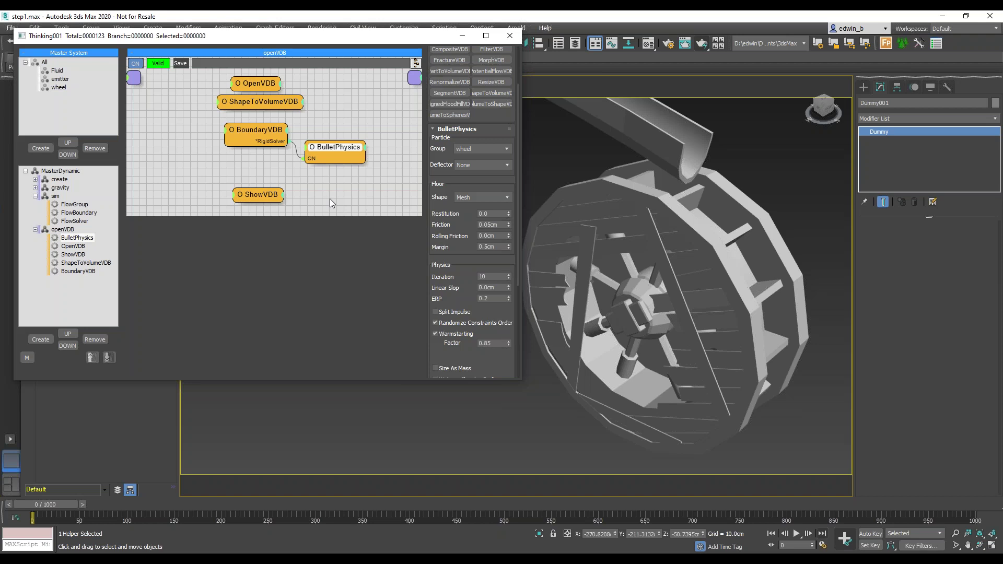
pyautogui.click(256, 129)
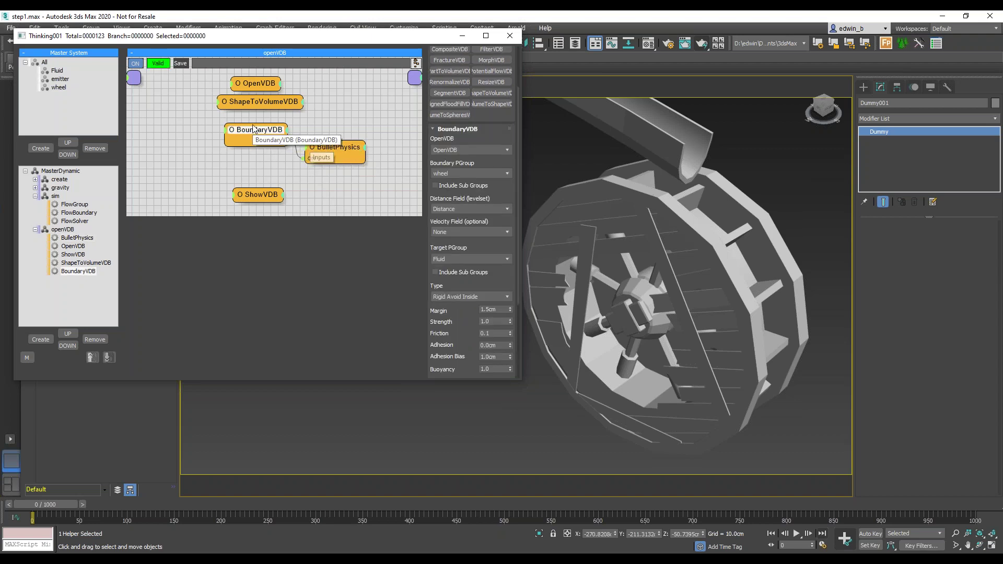
pyautogui.click(348, 151)
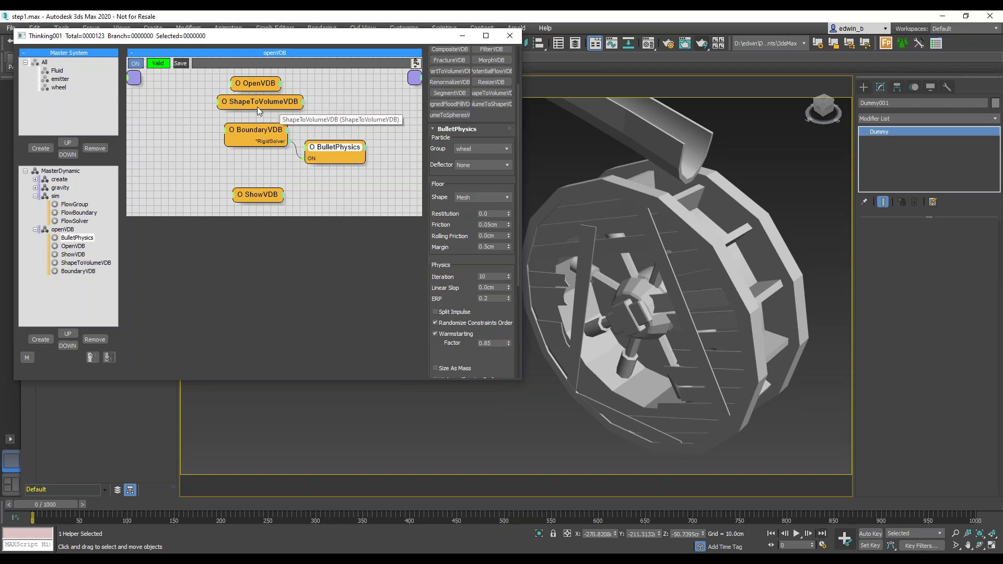
pyautogui.moveTo(264, 112); pyautogui.dragTo(268, 120)
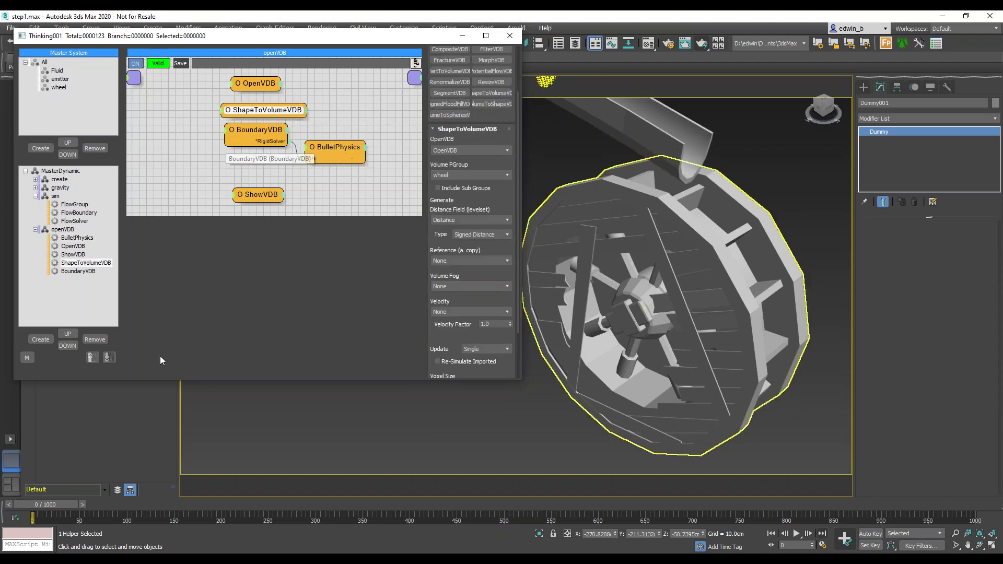
# Configure ShowVDB with OpenVDB as source, wheel as particle group and Distance as grid, and refresh the simulation at frame 0.
pyautogui.click(258, 197)
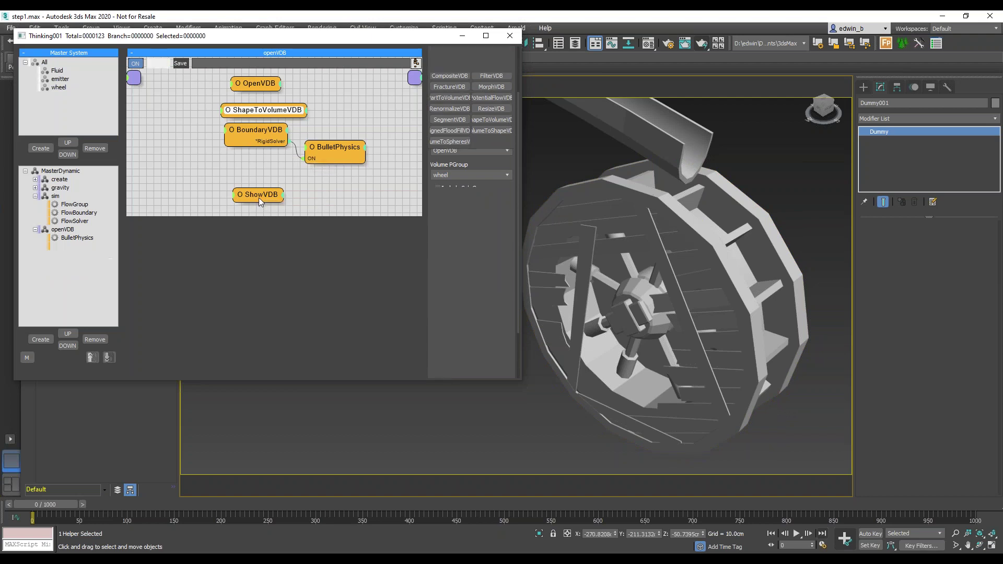
pyautogui.click(456, 166)
pyautogui.click(452, 183)
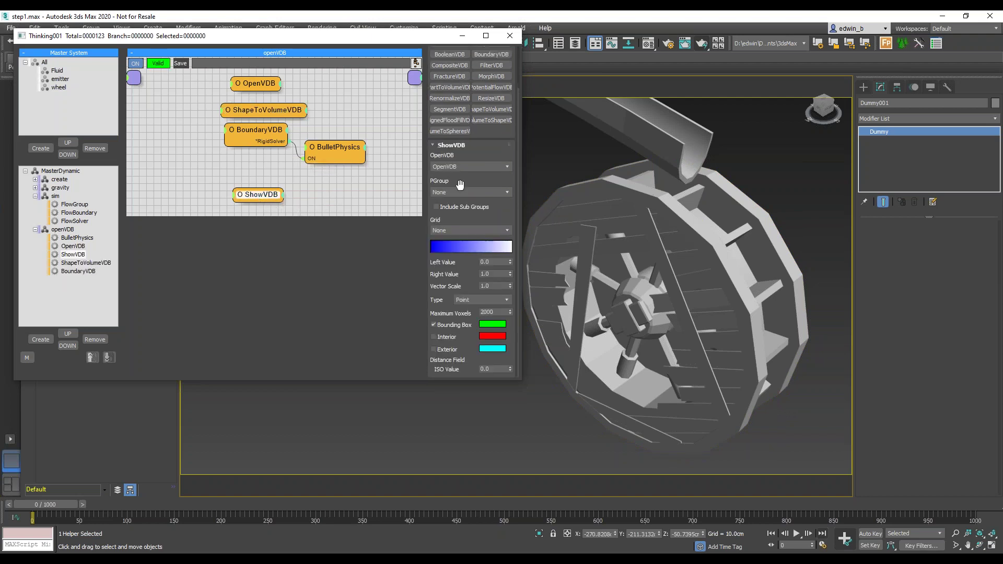
pyautogui.click(459, 192)
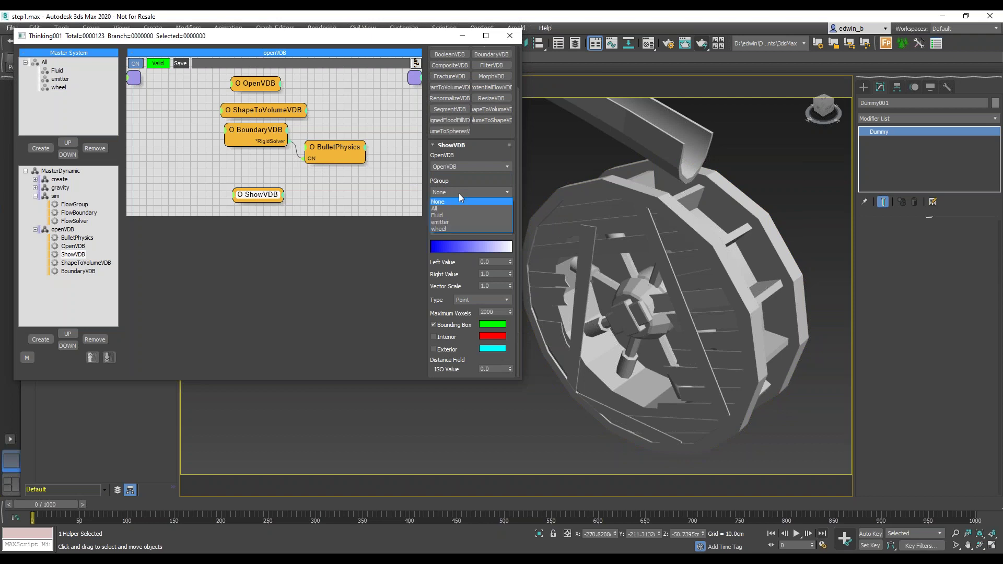
pyautogui.click(452, 228)
pyautogui.click(448, 230)
pyautogui.click(451, 243)
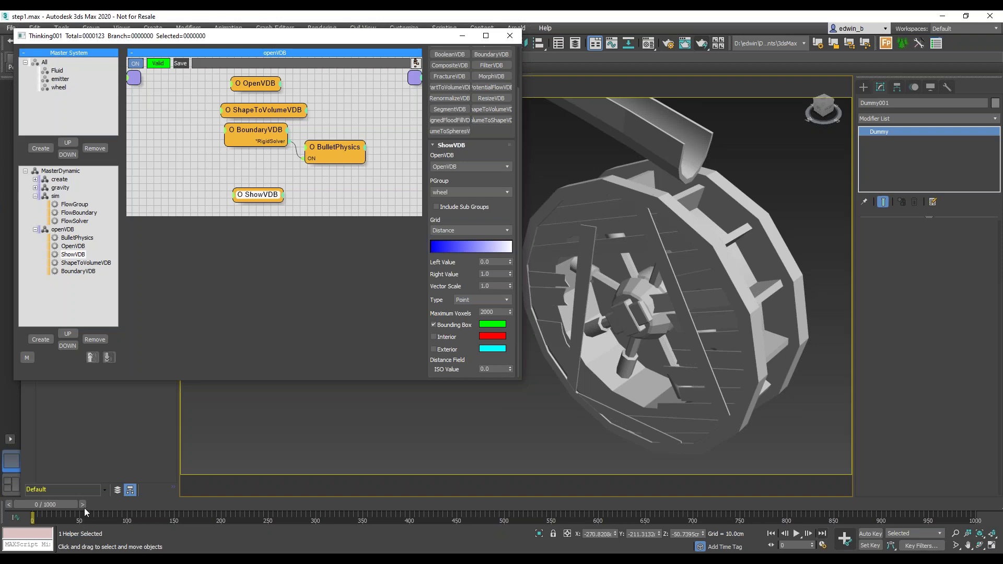
pyautogui.click(38, 508)
pyautogui.click(10, 504)
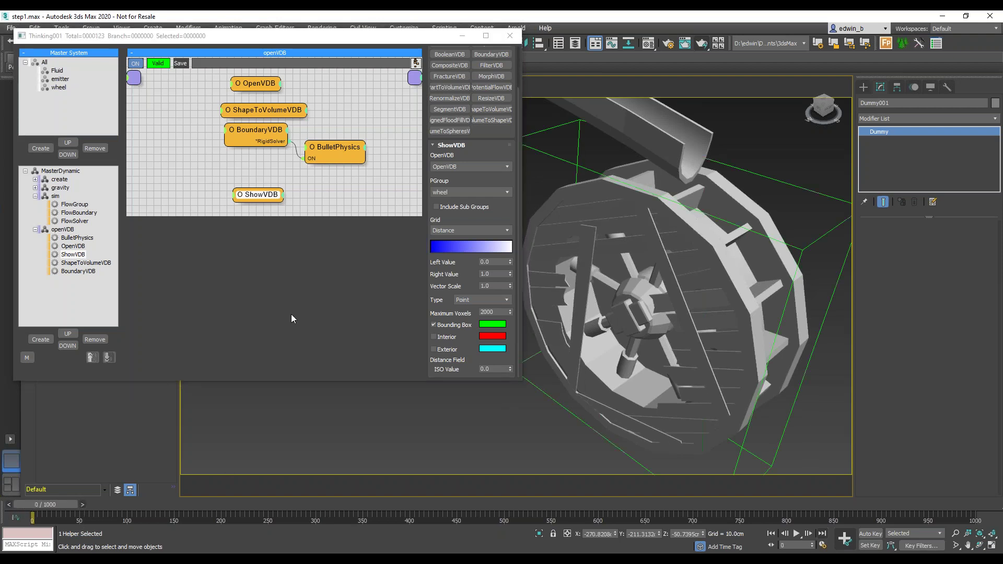
# Set ShowVDB's maximum voxels to 0 and enable the interior voxel display.
pyautogui.click(992, 545)
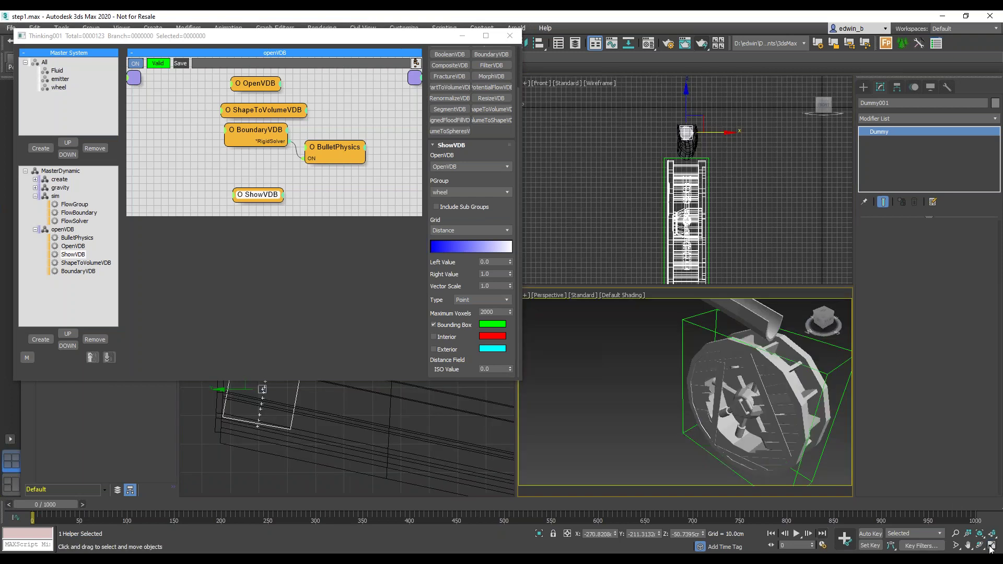
pyautogui.moveTo(723, 201); pyautogui.dragTo(720, 198, button='middle')
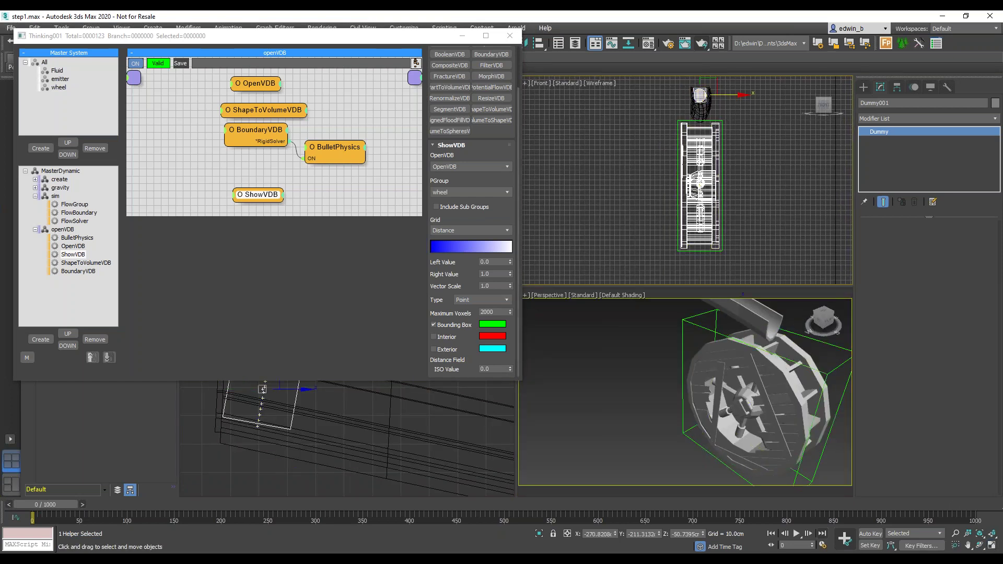
pyautogui.rightClick(510, 312)
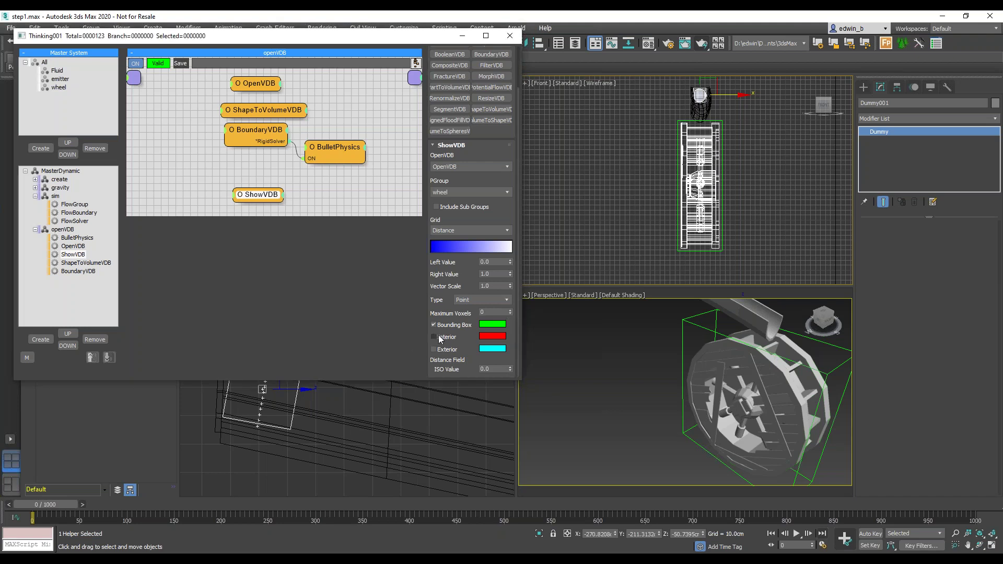
pyautogui.rightClick(544, 354)
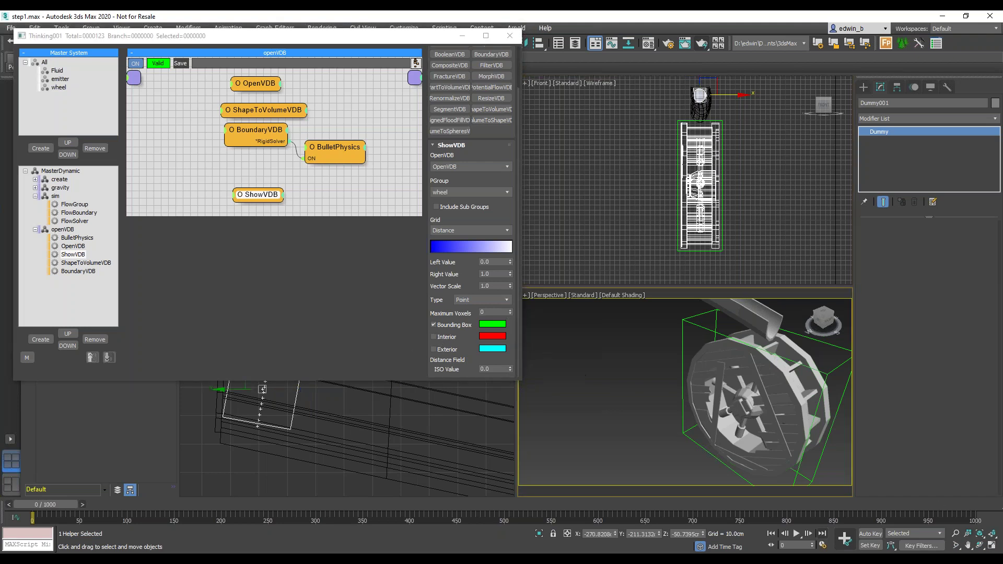
pyautogui.click(992, 546)
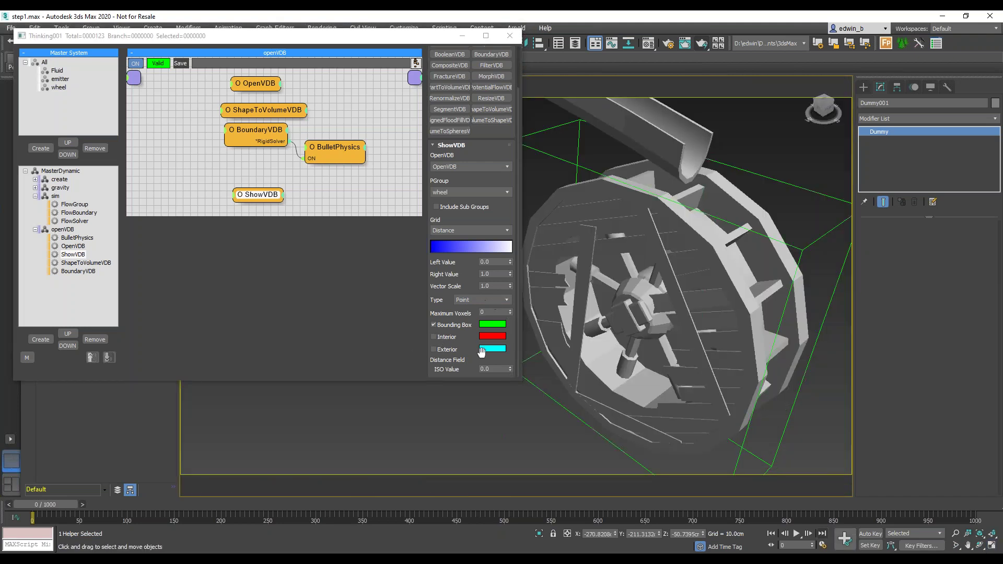
pyautogui.click(433, 337)
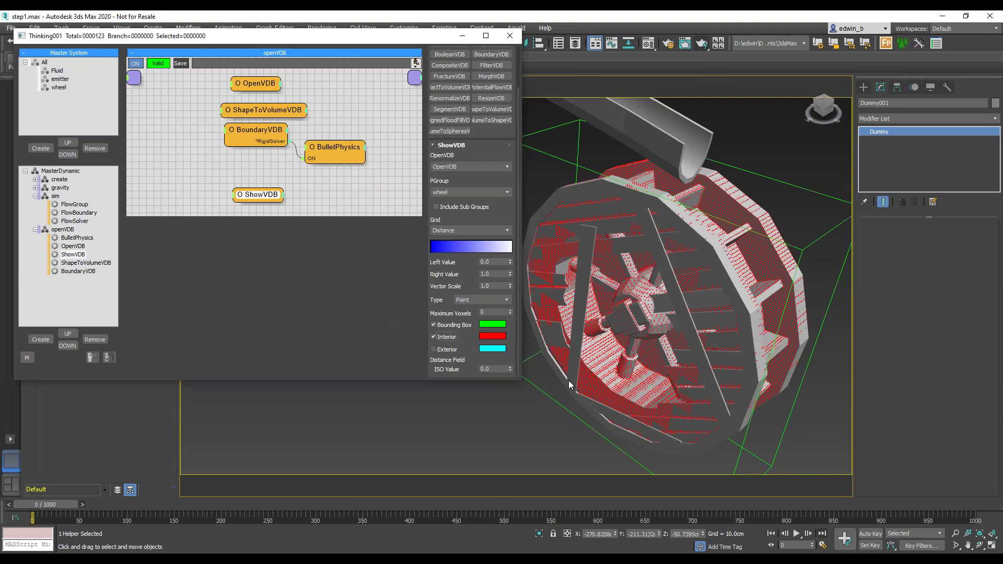
# Examine the wheel's interior voxels up close from several angles, in both wireframe and shaded display.
pyautogui.press('F3')
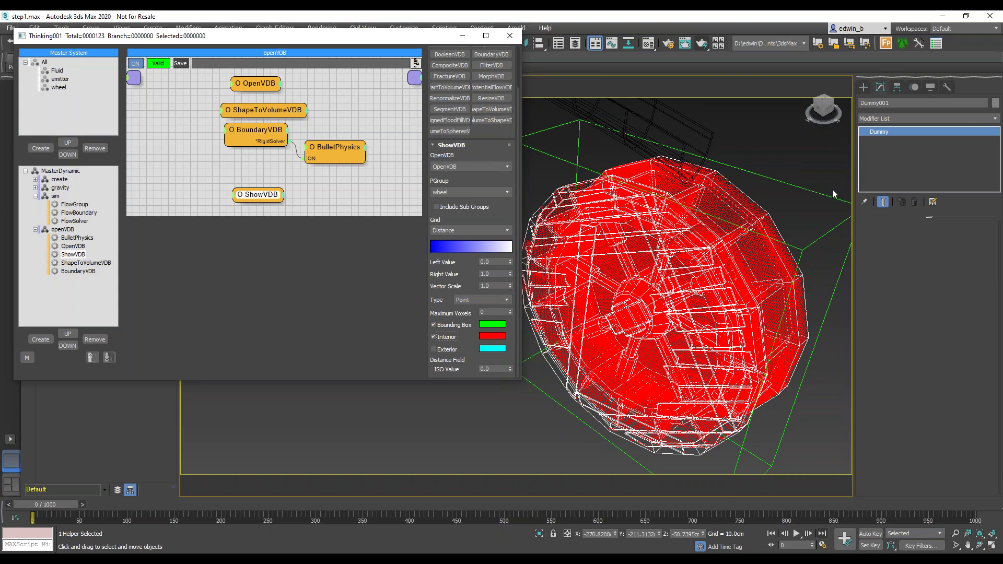
pyautogui.moveTo(827, 193)
pyautogui.keyDown('alt'); pyautogui.mouseDown(button='middle')
pyautogui.moveTo(794, 188)
pyautogui.moveTo(795, 160)
pyautogui.moveTo(807, 155)
pyautogui.moveTo(817, 181)
pyautogui.moveTo(767, 164)
pyautogui.mouseUp(button='middle'); pyautogui.keyUp('alt')
pyautogui.press('F3')
pyautogui.scroll(3, 766, 164)
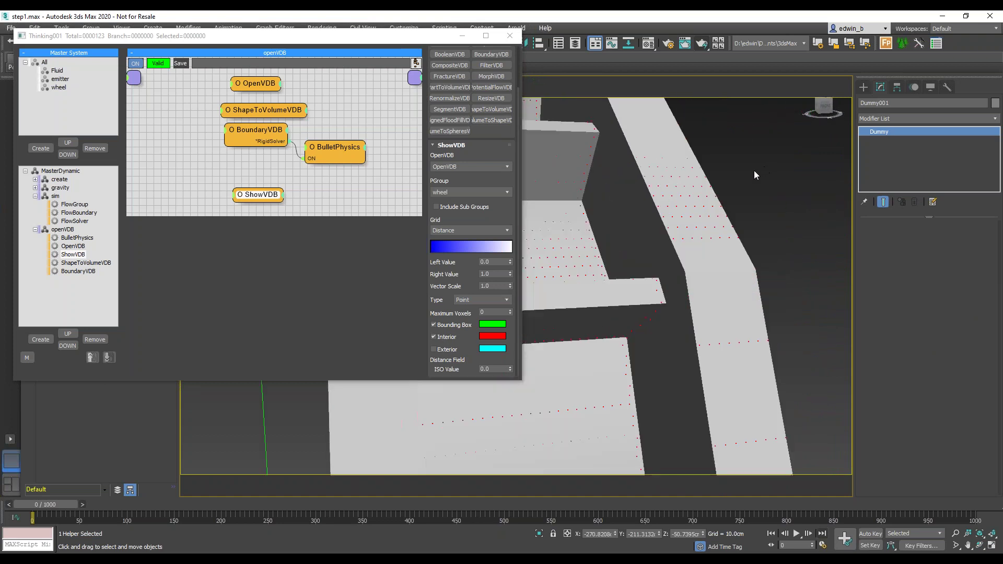
pyautogui.scroll(-3, 781, 173)
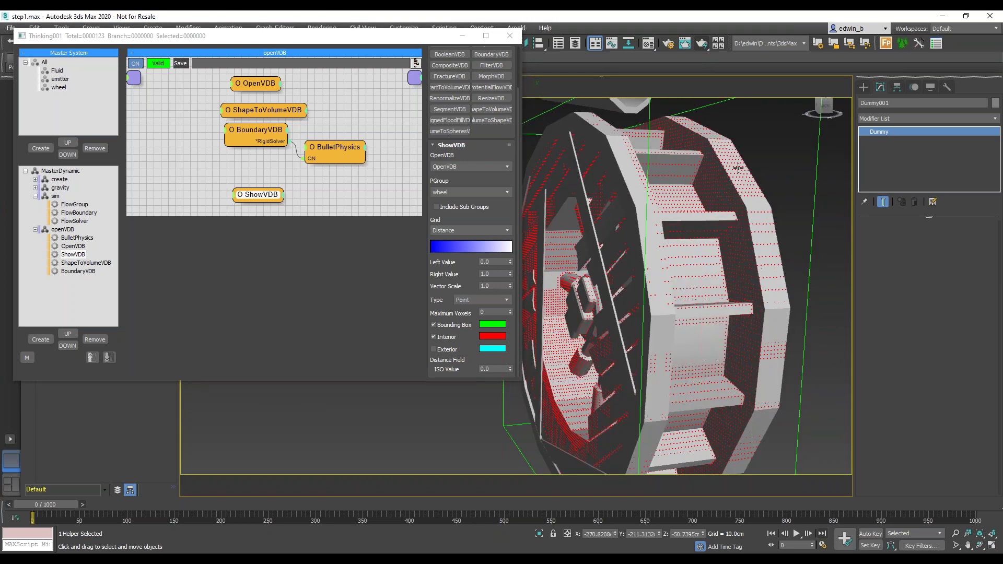
pyautogui.click(956, 533)
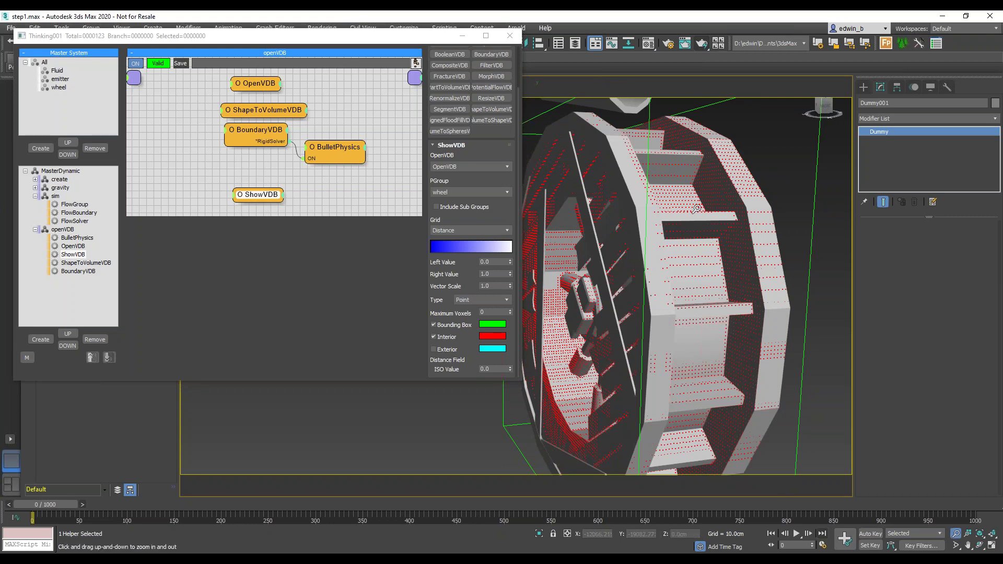
pyautogui.moveTo(700, 204); pyautogui.dragTo(833, 168)
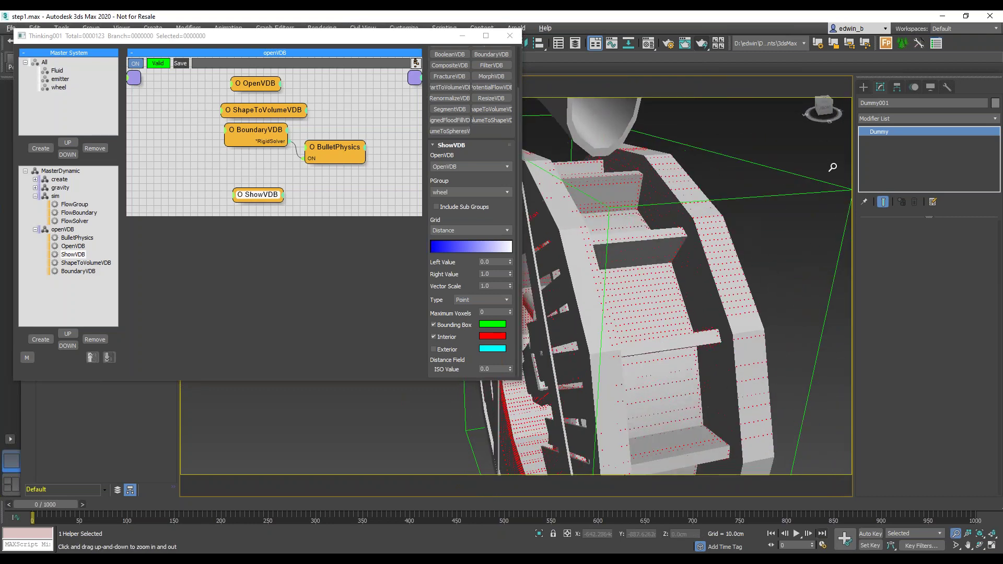
pyautogui.press('F3')
pyautogui.moveTo(684, 230); pyautogui.dragTo(694, 199)
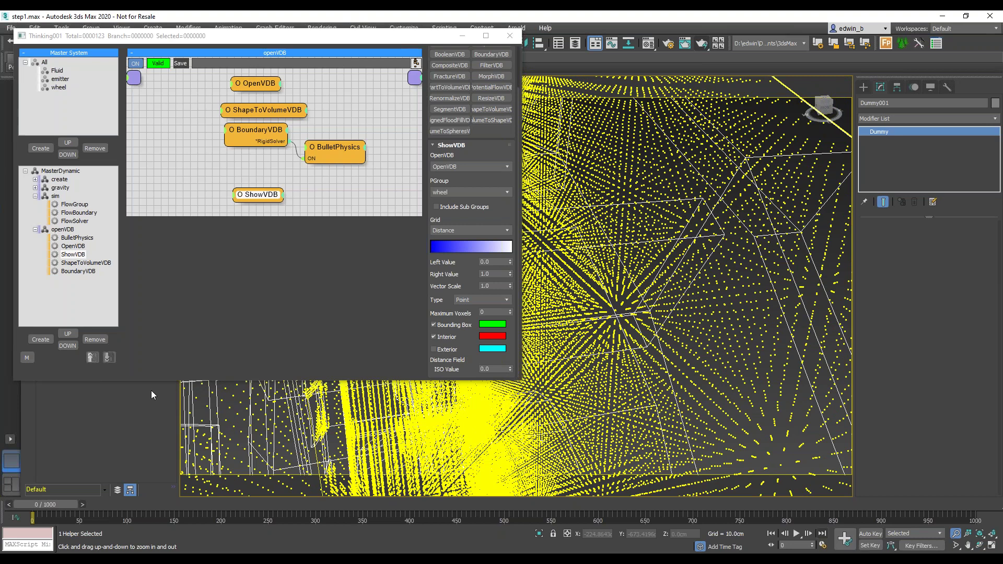
pyautogui.moveTo(720, 271); pyautogui.dragTo(721, 284)
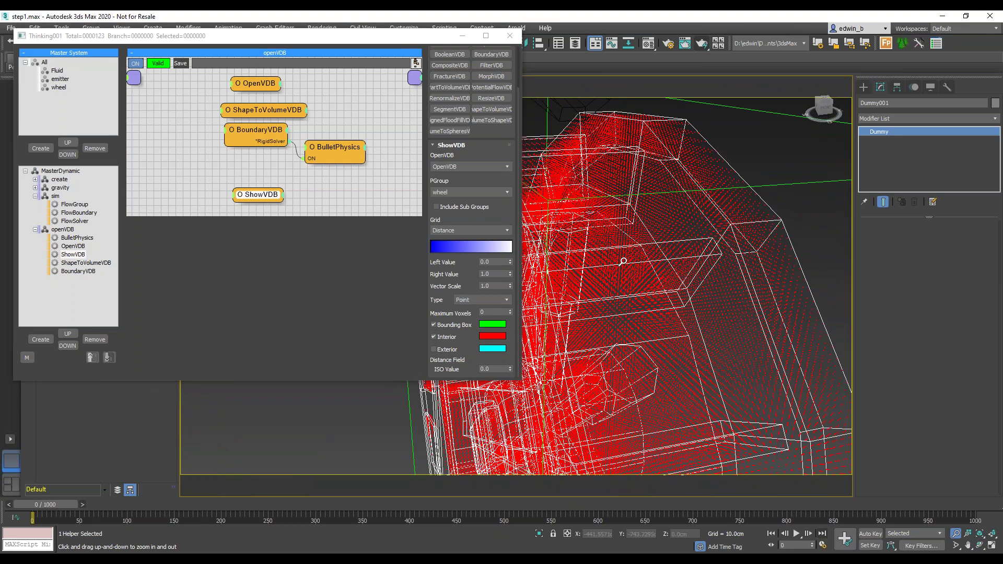
pyautogui.press('F3')
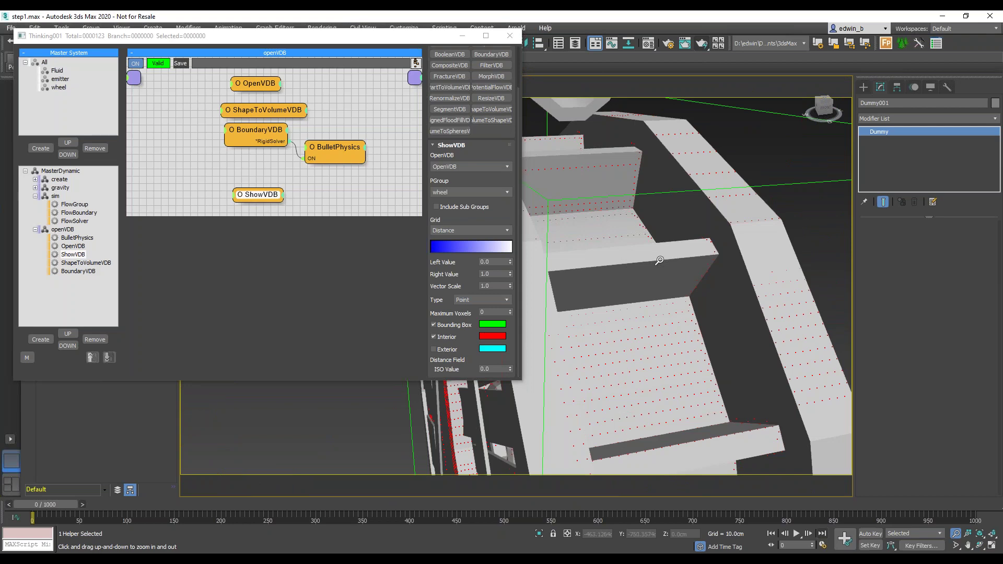
pyautogui.press('F3')
pyautogui.press('F3')
pyautogui.press('F3')
pyautogui.moveTo(705, 235); pyautogui.dragTo(705, 265)
pyautogui.keyDown('alt'); pyautogui.moveTo(697, 305); pyautogui.dragTo(728, 241, button='middle'); pyautogui.keyUp('alt')
pyautogui.scroll(-2, 711, 268)
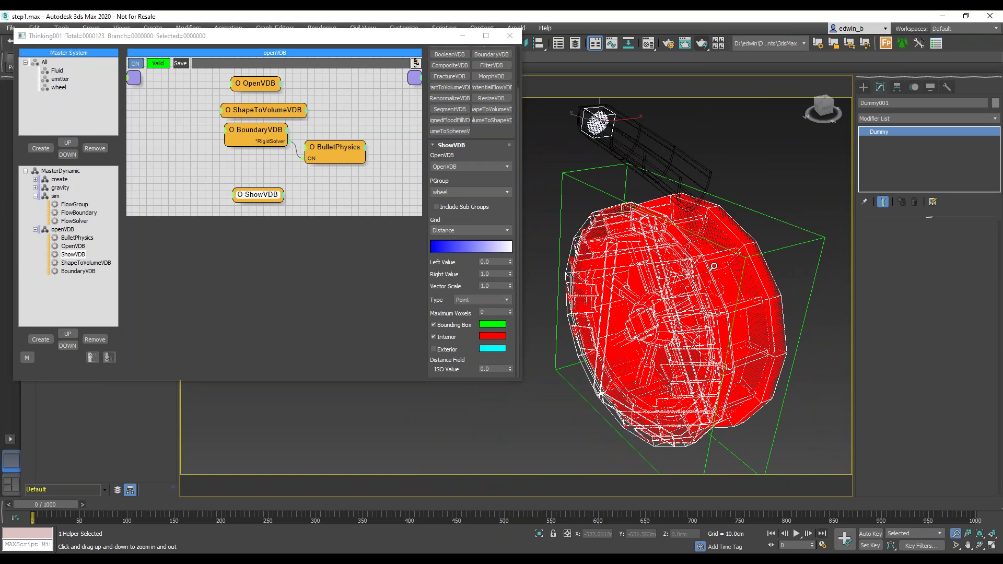
pyautogui.keyDown('alt'); pyautogui.moveTo(723, 287); pyautogui.dragTo(559, 240, button='middle'); pyautogui.keyUp('alt')
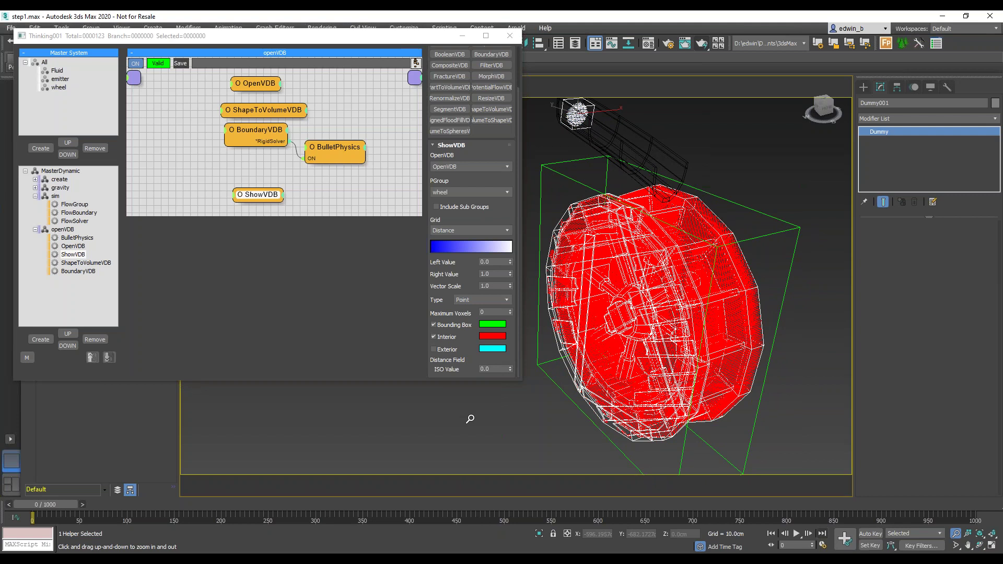
# Set ShowVDB's display type to Vector and raise the vector scale to 9.55.
pyautogui.click(485, 302)
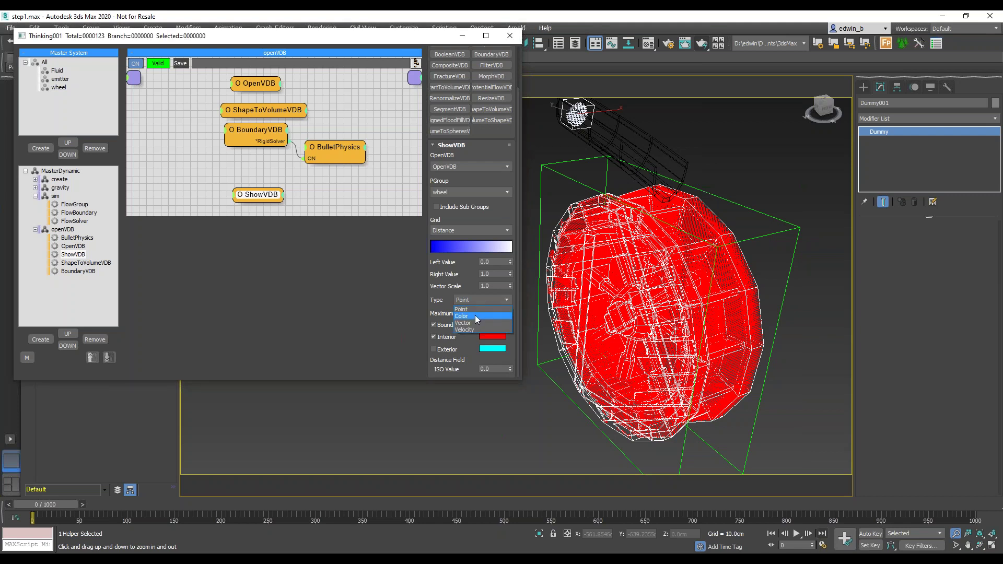
pyautogui.click(472, 323)
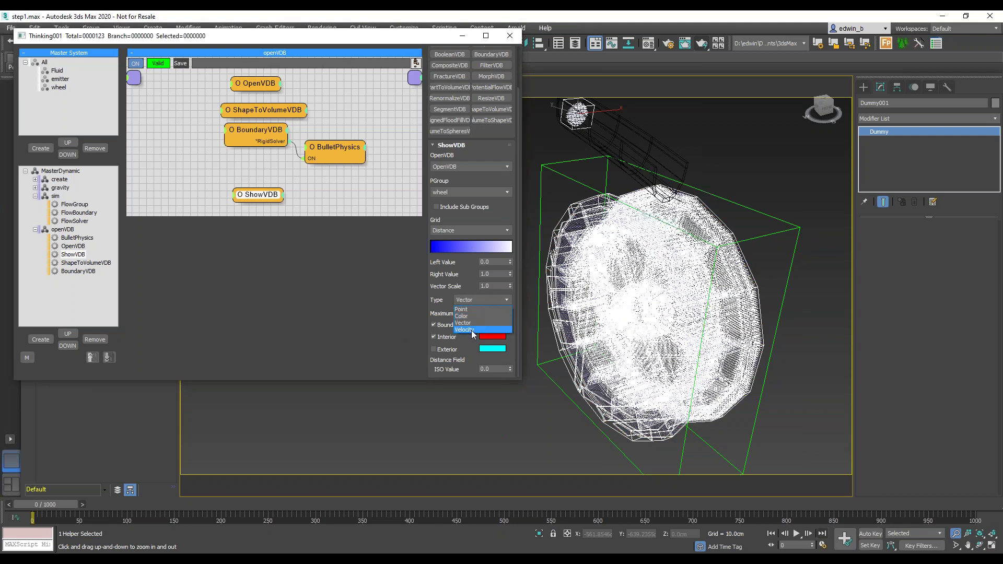
pyautogui.click(473, 323)
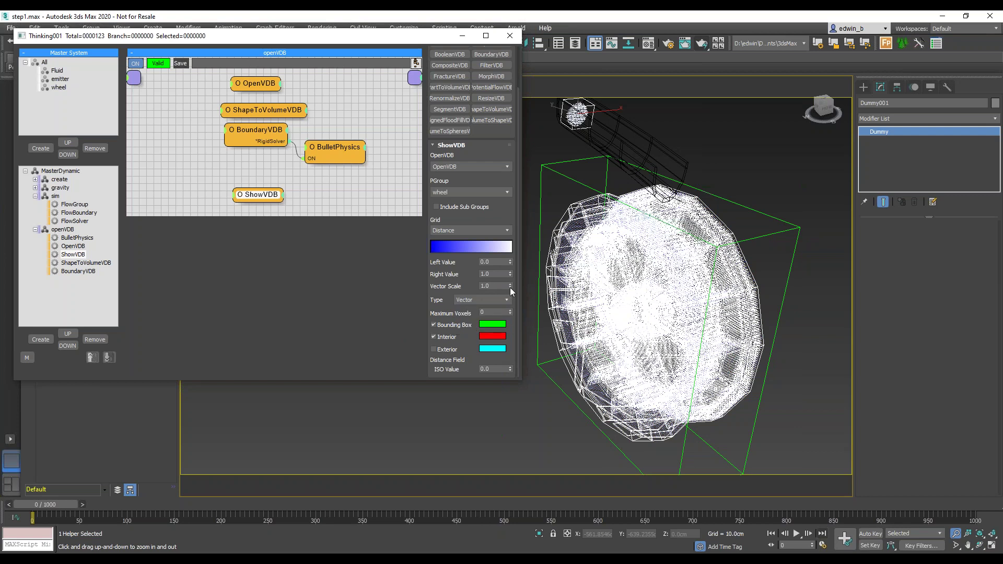
pyautogui.moveTo(511, 288); pyautogui.dragTo(550, 376)
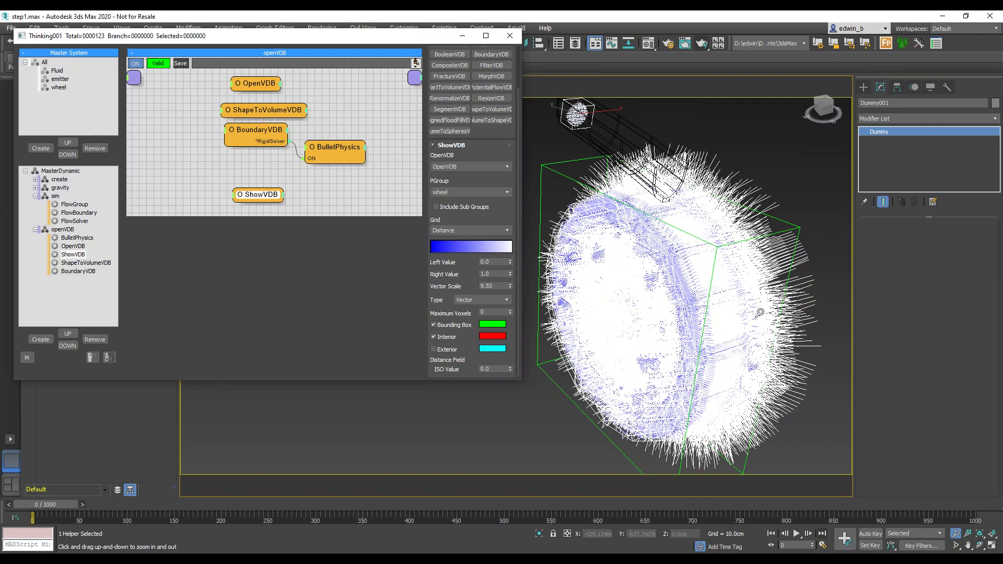
# Set ShowVDB's display type to Point.
pyautogui.moveTo(768, 308)
pyautogui.keyDown('alt'); pyautogui.mouseDown(button='middle')
pyautogui.moveTo(715, 292)
pyautogui.moveTo(723, 279)
pyautogui.moveTo(742, 276)
pyautogui.moveTo(764, 360)
pyautogui.moveTo(730, 380)
pyautogui.moveTo(696, 365)
pyautogui.moveTo(691, 332)
pyautogui.moveTo(747, 312)
pyautogui.moveTo(759, 292)
pyautogui.moveTo(762, 309)
pyautogui.mouseUp(button='middle'); pyautogui.keyUp('alt')
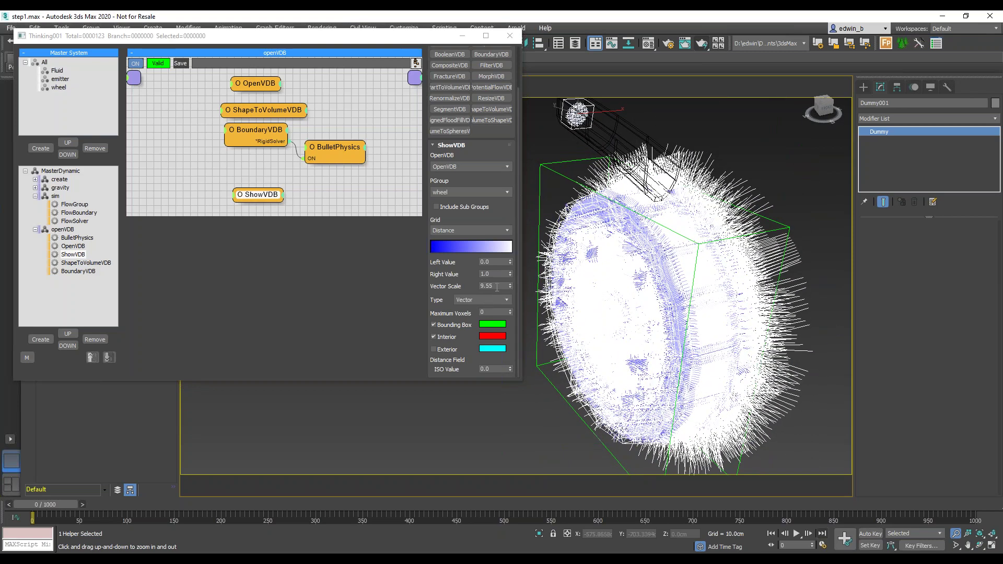
pyautogui.click(494, 298)
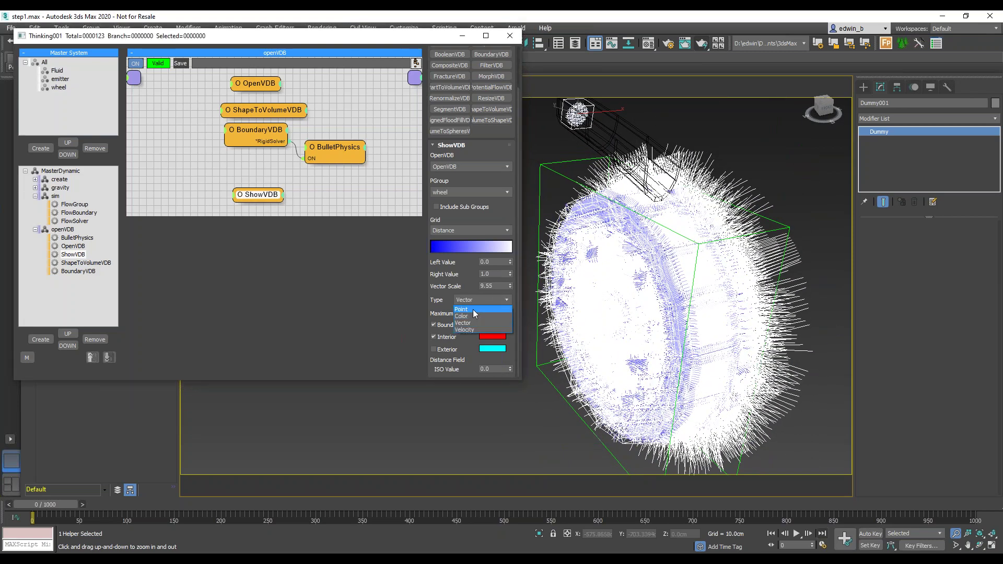
pyautogui.click(474, 308)
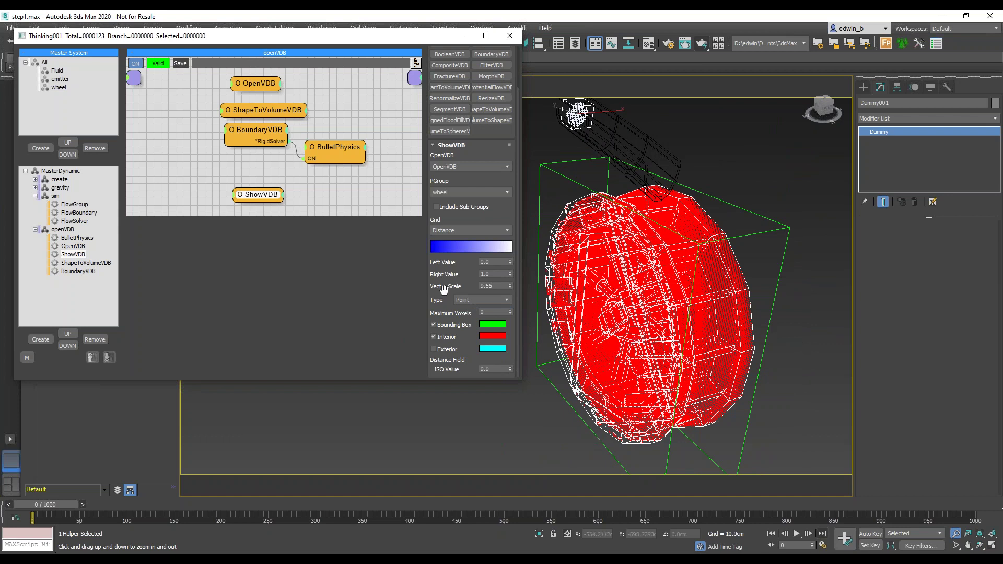
# Disable the ShowVDB node and refresh the simulation at frame 0.
pyautogui.rightClick(264, 196)
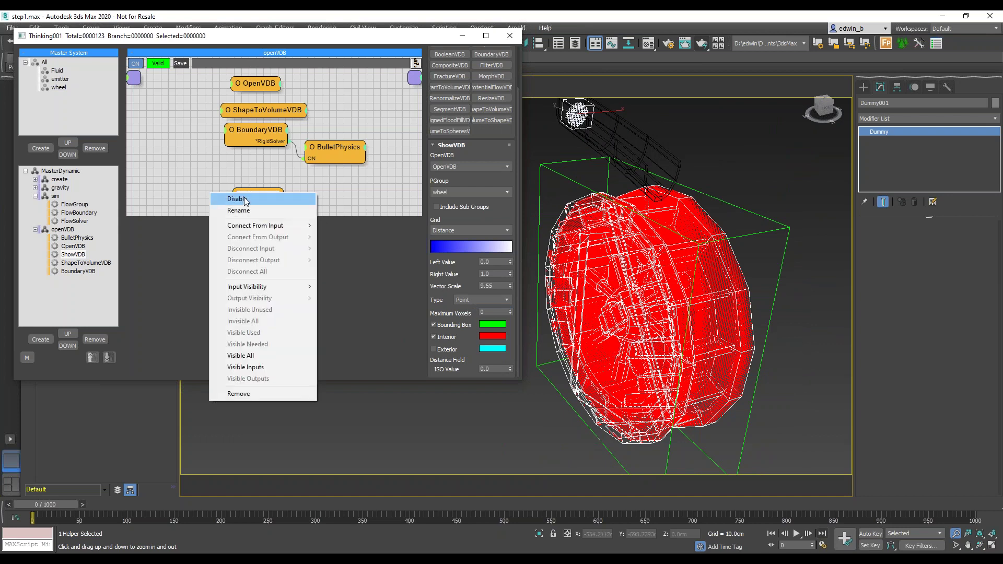
pyautogui.click(255, 201)
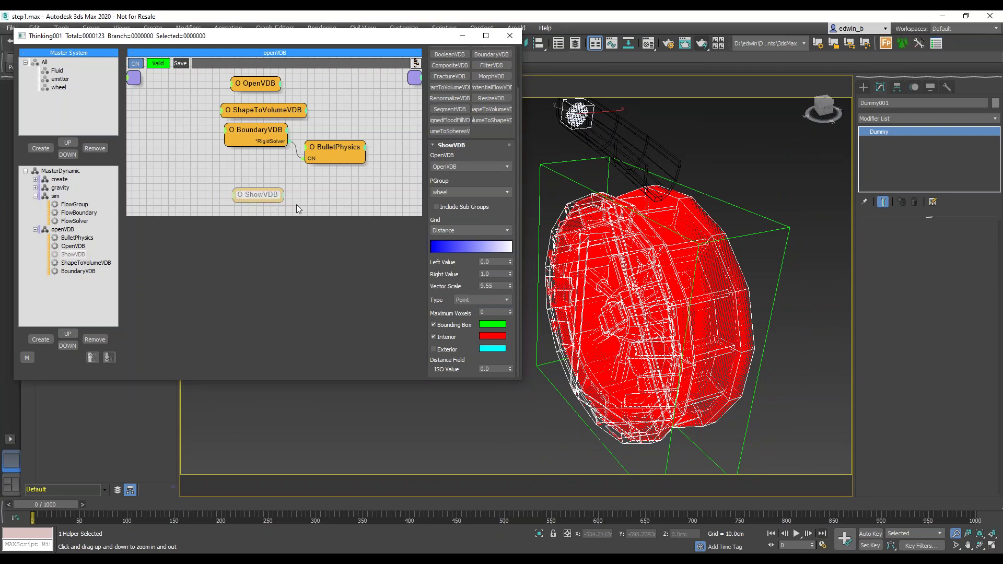
pyautogui.click(82, 504)
pyautogui.click(9, 505)
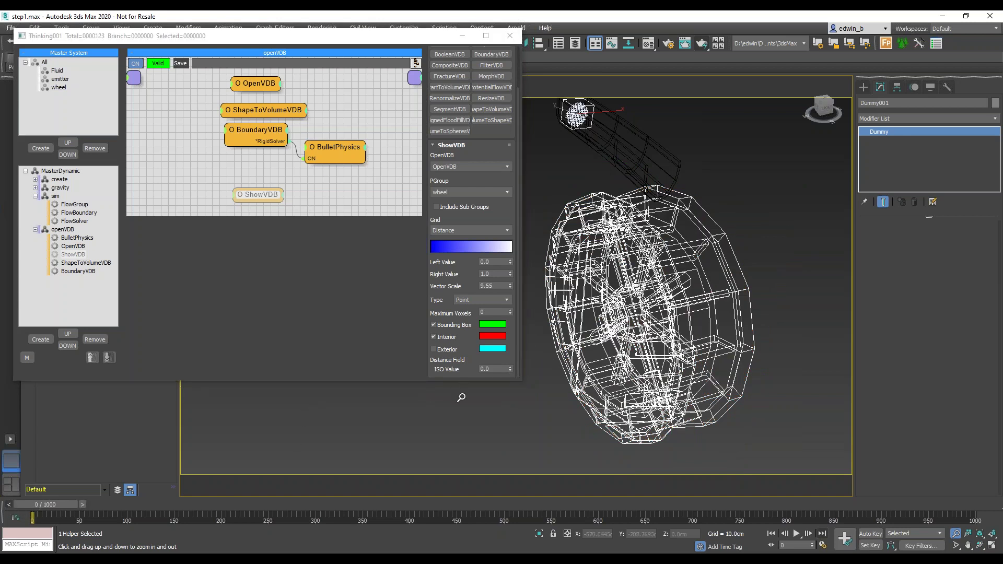
# Switch the viewport to shaded display and play the simulation from frame 0, checking how the wheel reacts to the chute water from several angles.
pyautogui.press('F3')
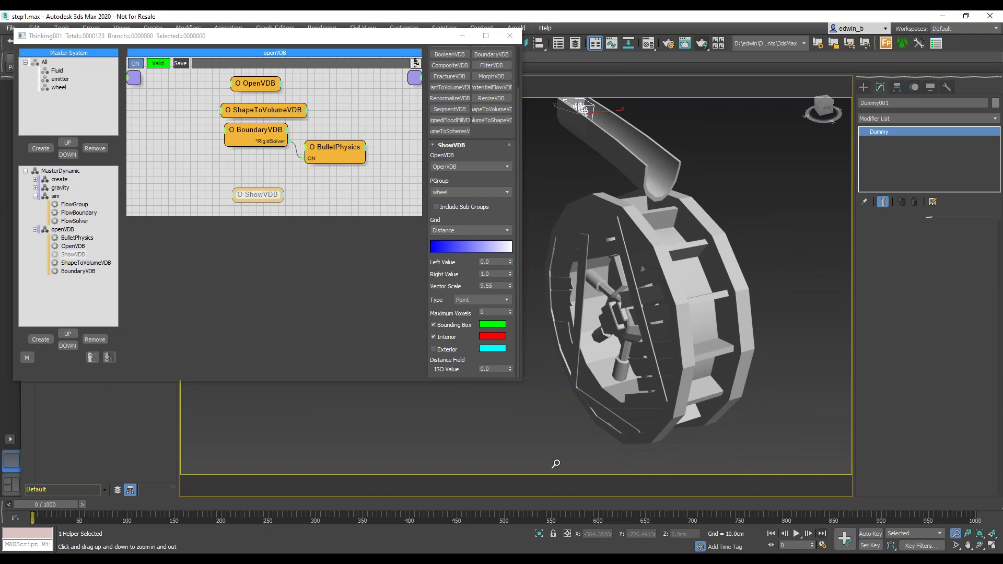
pyautogui.moveTo(557, 452)
pyautogui.keyDown('alt'); pyautogui.mouseDown(button='middle')
pyautogui.moveTo(598, 430)
pyautogui.moveTo(519, 441)
pyautogui.moveTo(571, 445)
pyautogui.mouseUp(button='middle'); pyautogui.keyUp('alt')
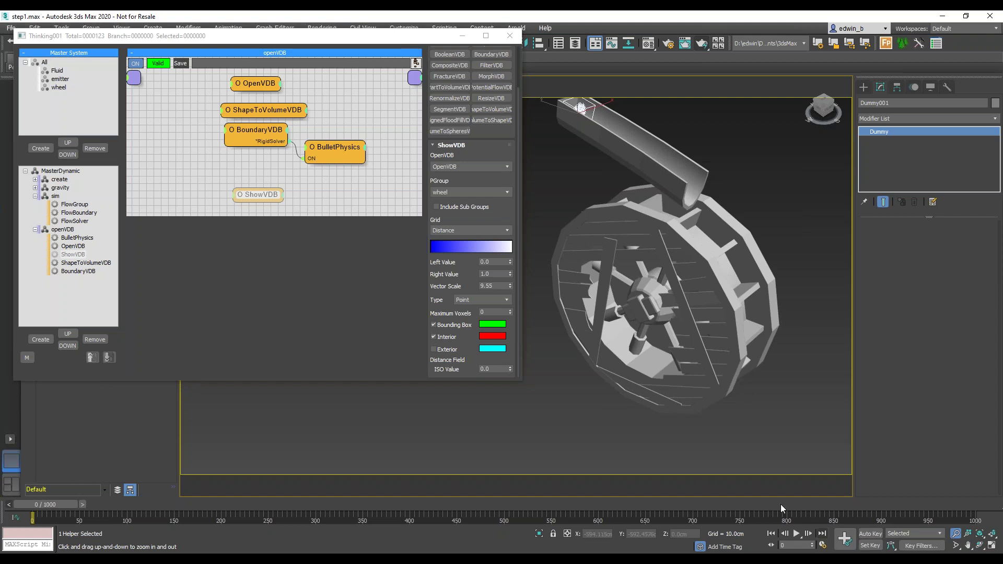
pyautogui.keyDown('alt'); pyautogui.moveTo(758, 360); pyautogui.dragTo(743, 359, button='middle'); pyautogui.keyUp('alt')
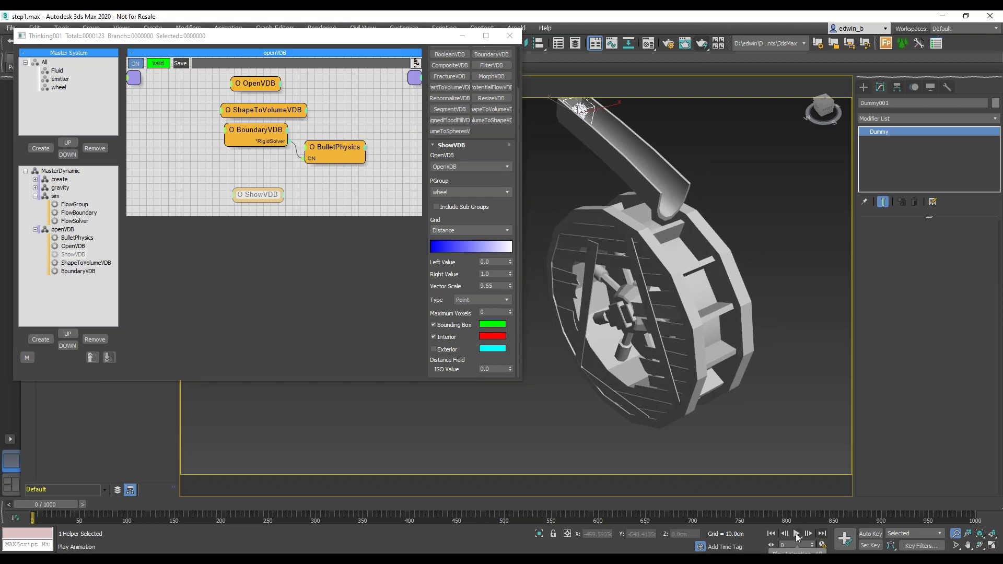
pyautogui.click(796, 535)
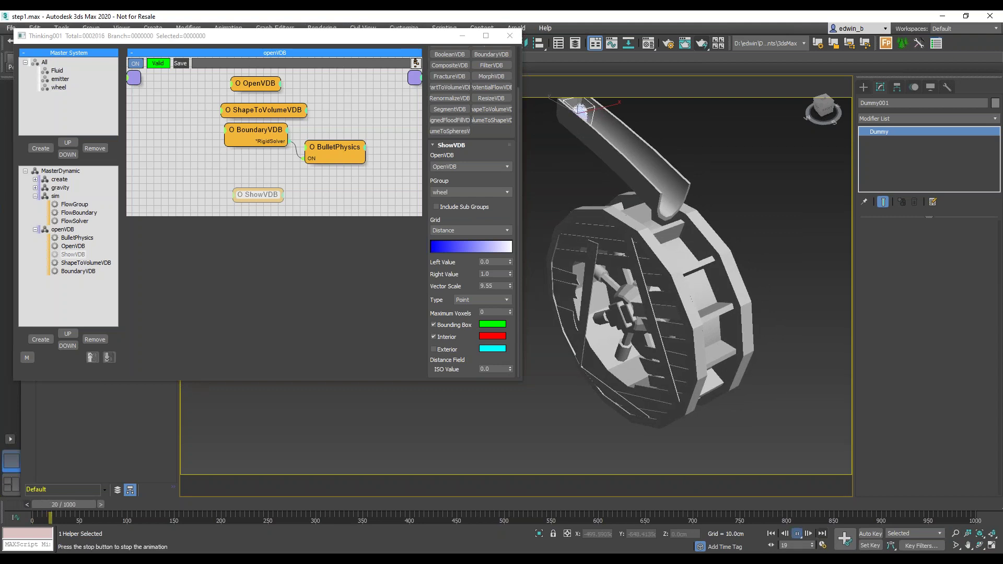
pyautogui.click(797, 535)
pyautogui.keyDown('alt'); pyautogui.moveTo(751, 332); pyautogui.dragTo(703, 330, button='middle'); pyautogui.keyUp('alt')
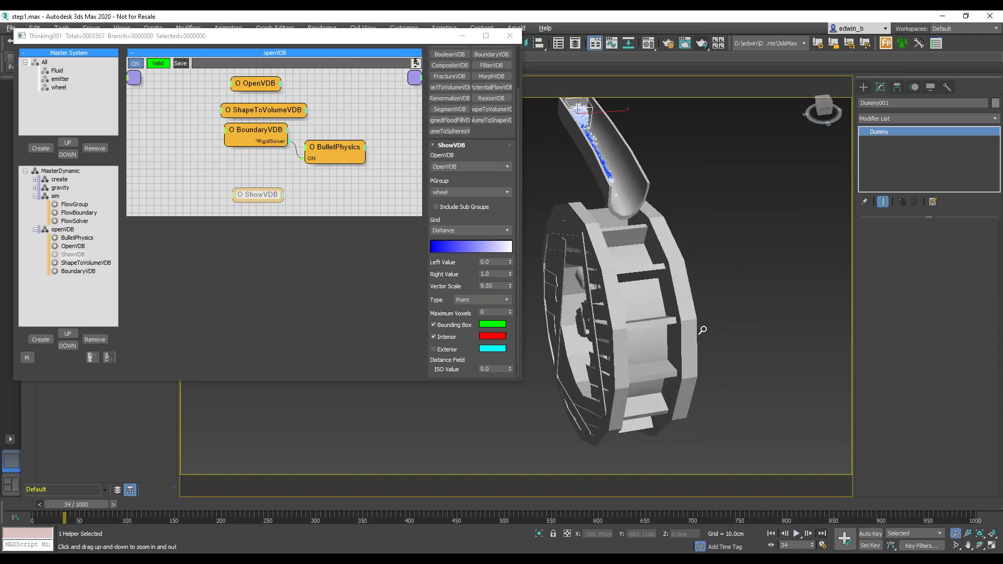
pyautogui.click(796, 534)
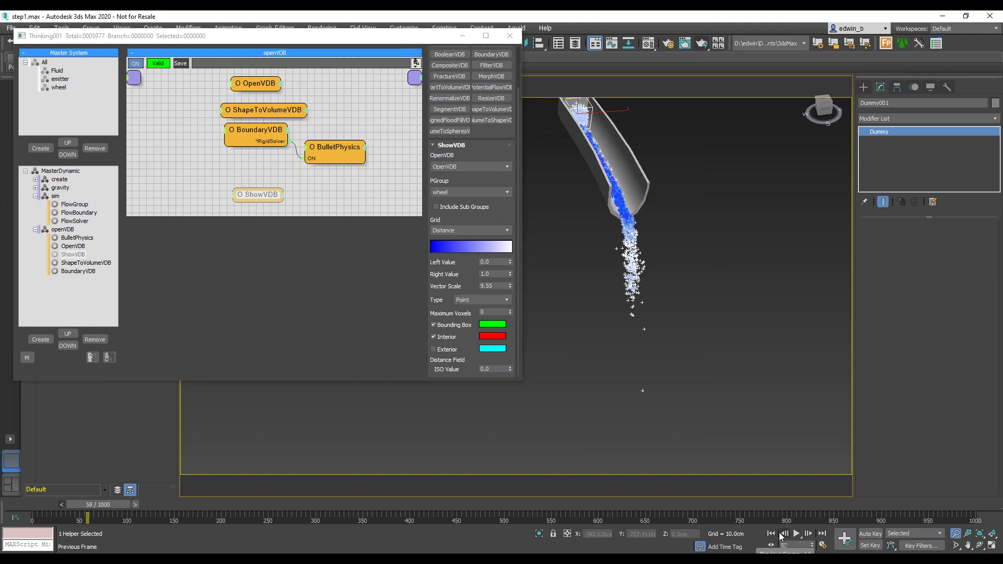
pyautogui.click(771, 534)
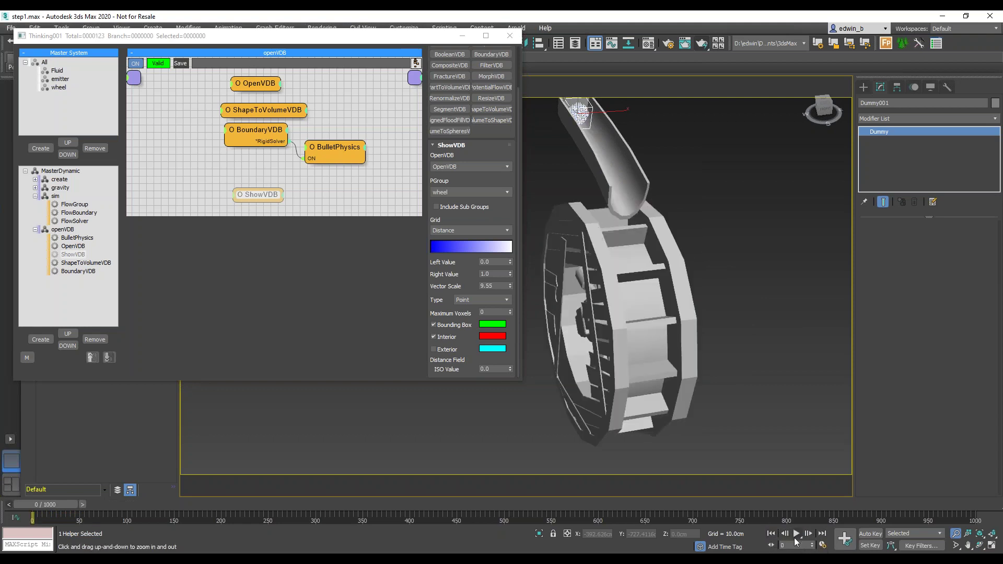
pyautogui.click(797, 534)
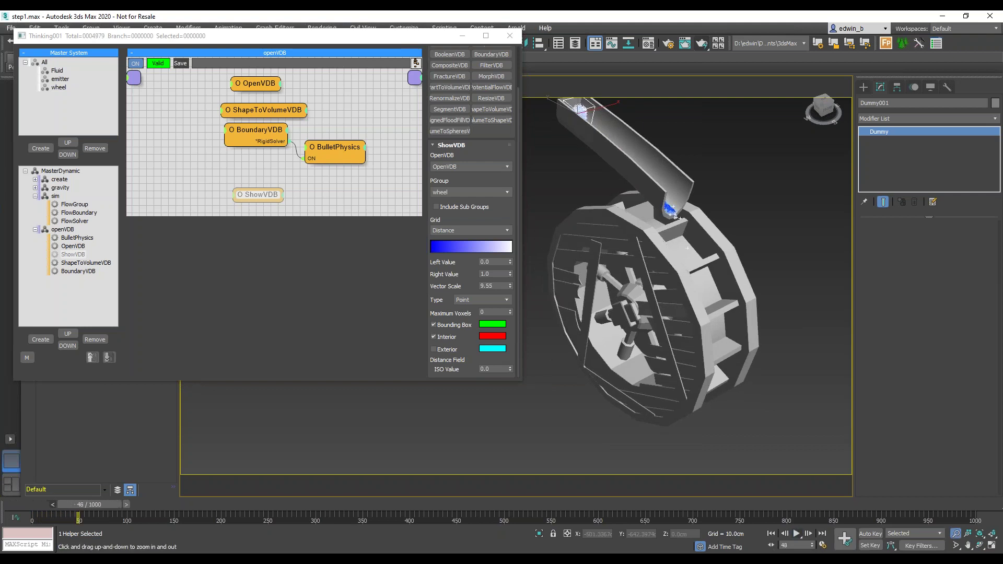
pyautogui.click(797, 534)
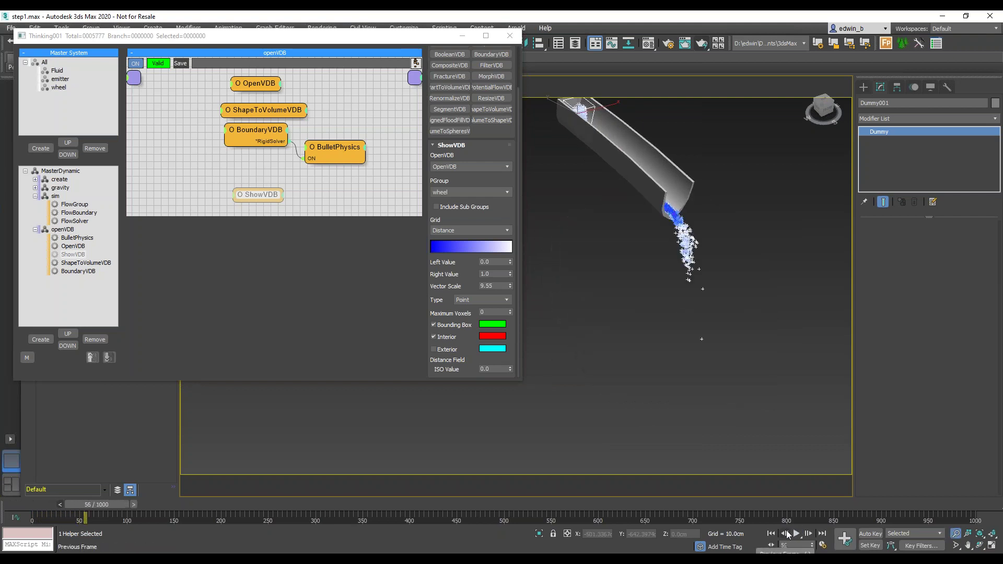
pyautogui.click(775, 534)
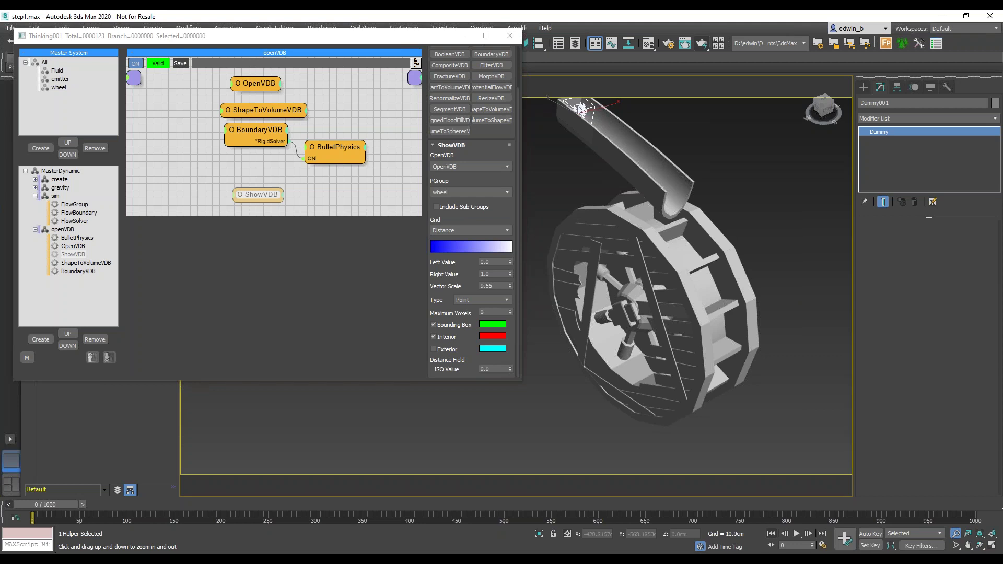
# In the create DynamicSet, set the mass of the wheel's ObjToParticle particles to 1500.
pyautogui.click(57, 181)
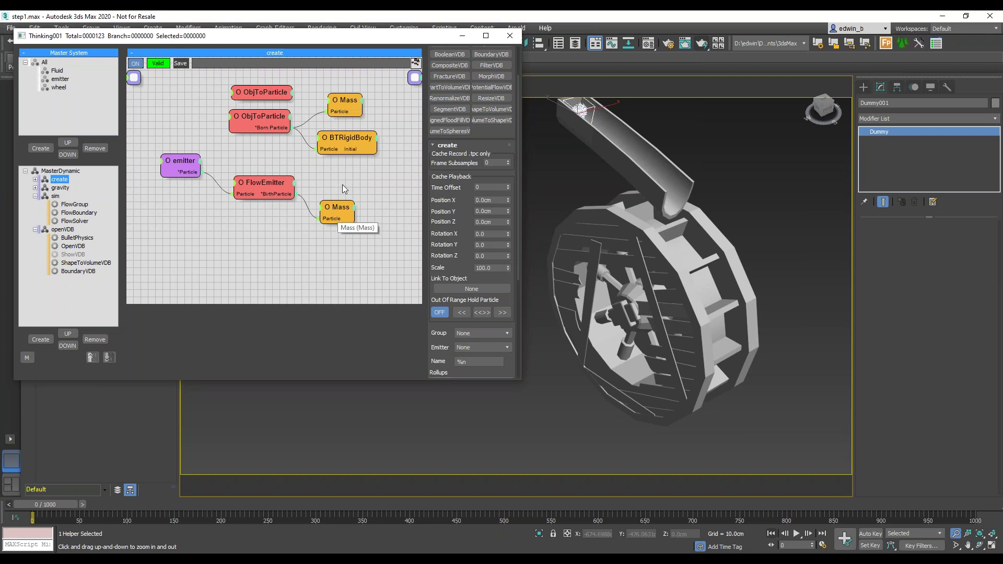
pyautogui.click(345, 101)
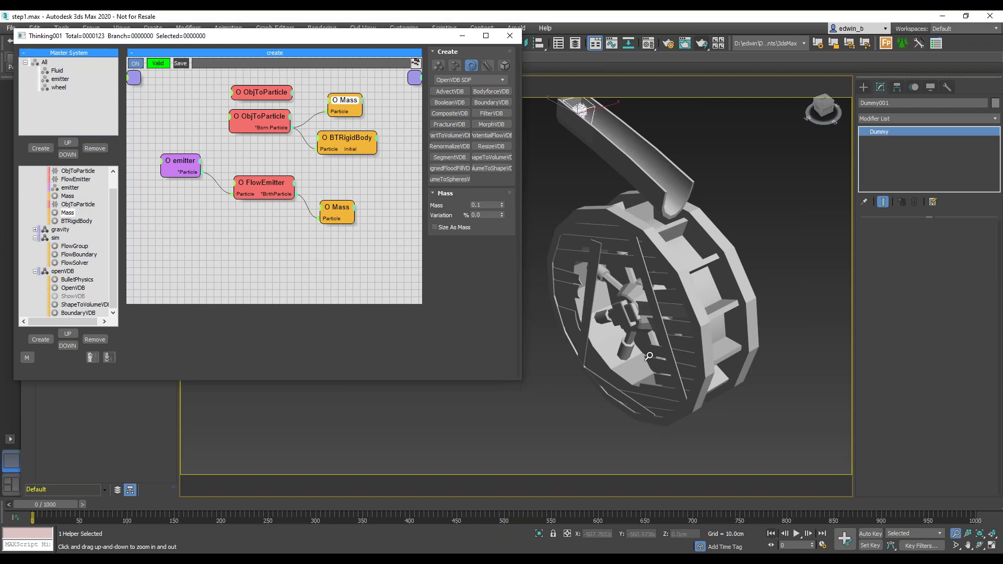
pyautogui.click(491, 205)
pyautogui.write('1500')
pyautogui.press('Return')
# Replay the simulation from frame 0 to check the heavier wheel's reaction to the water, and return to frame 0.
pyautogui.click(773, 534)
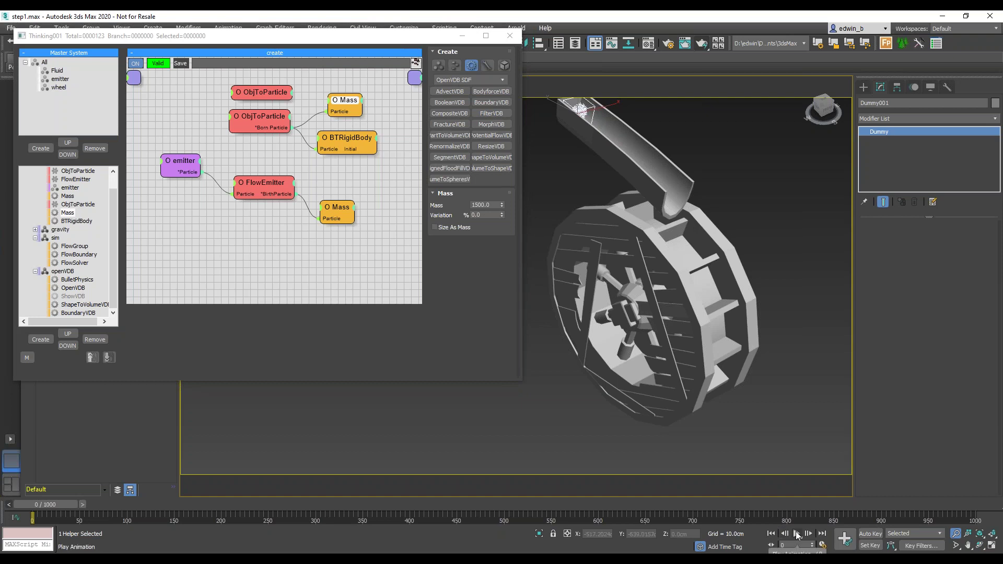
pyautogui.click(797, 534)
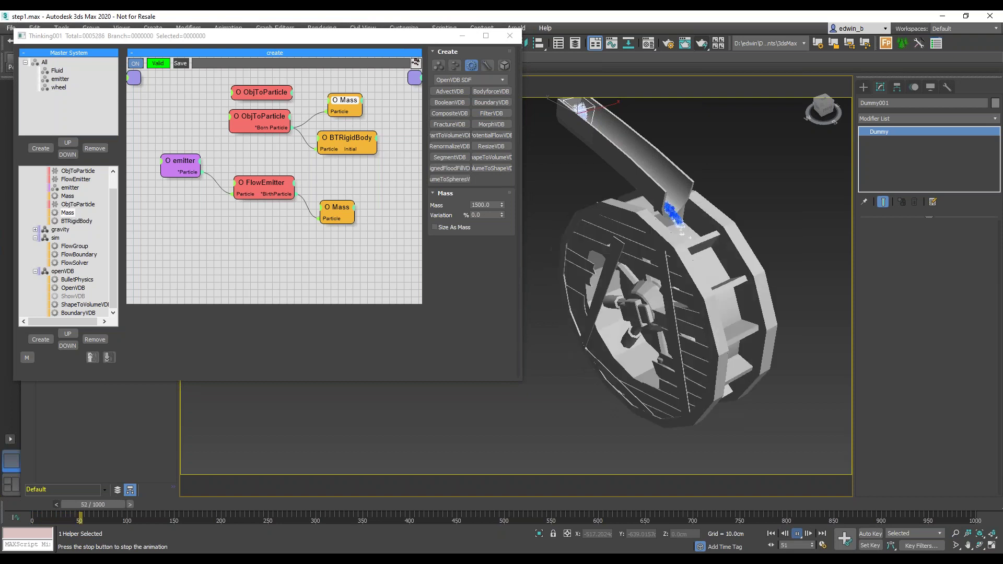
pyautogui.click(771, 534)
pyautogui.click(795, 533)
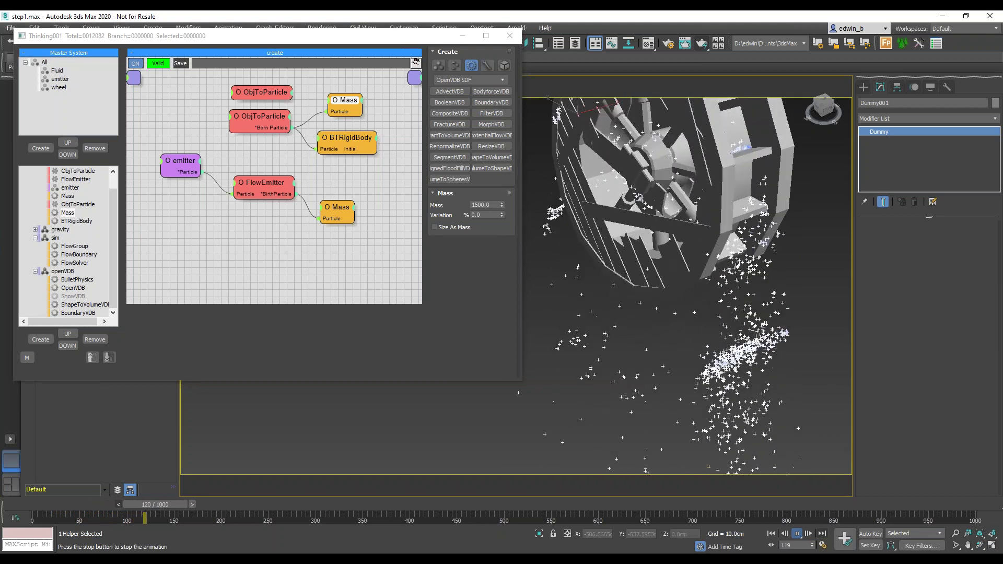
pyautogui.click(797, 534)
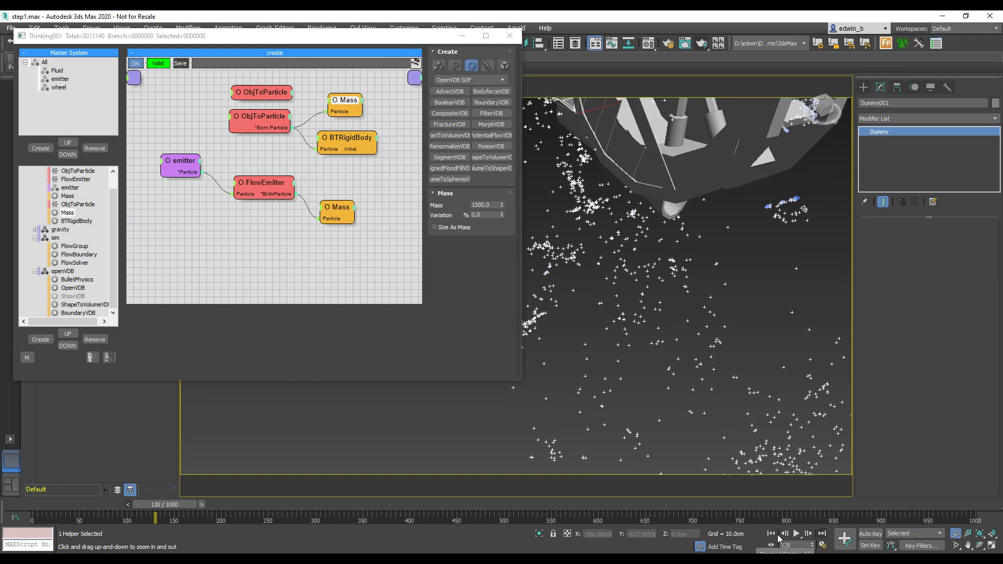
pyautogui.click(771, 534)
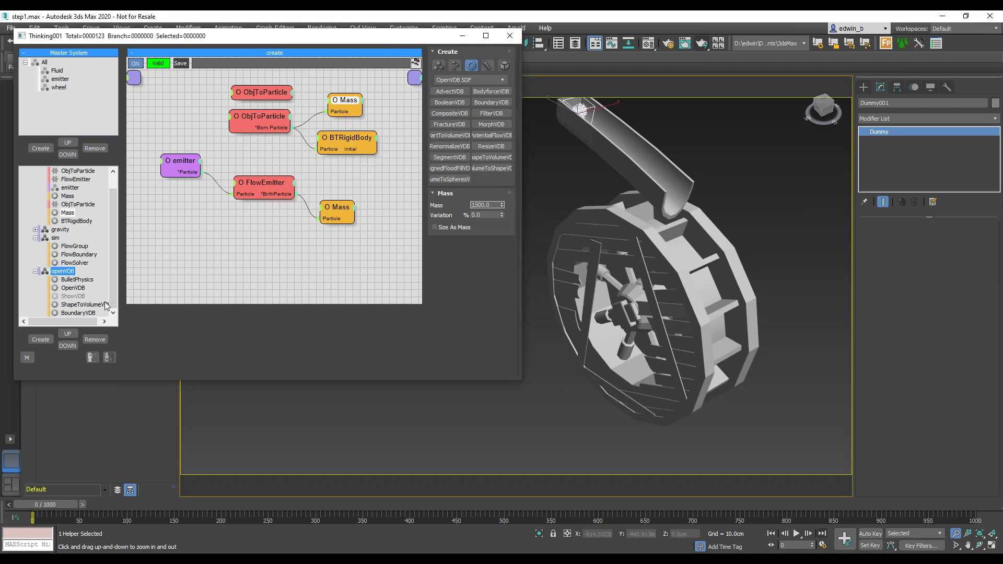
# In the openVDB DynamicSet, set BoundaryVDB's buoyancy to 0 and refresh the simulation at frame 0.
pyautogui.click(64, 271)
pyautogui.click(256, 141)
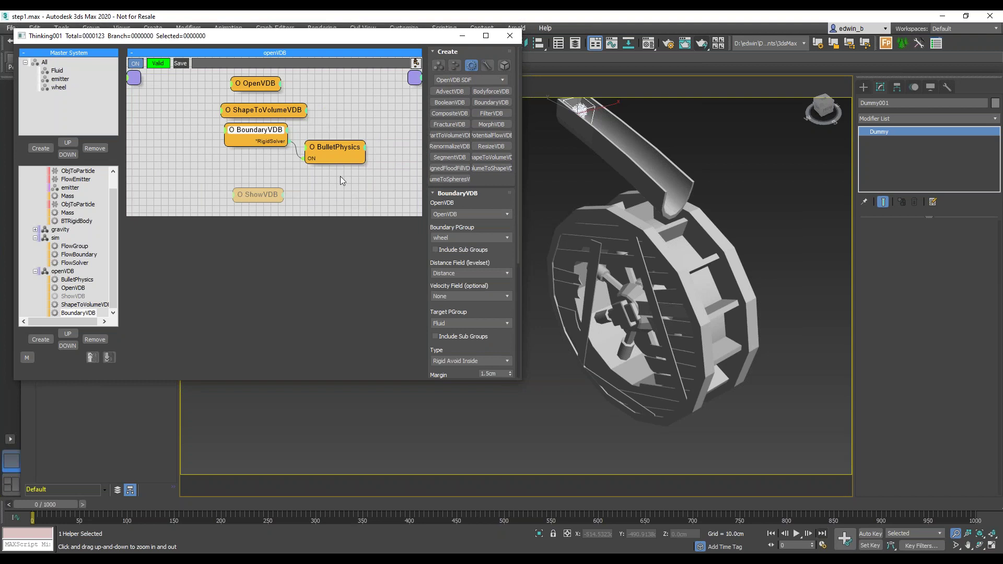
pyautogui.moveTo(511, 337); pyautogui.dragTo(505, 149)
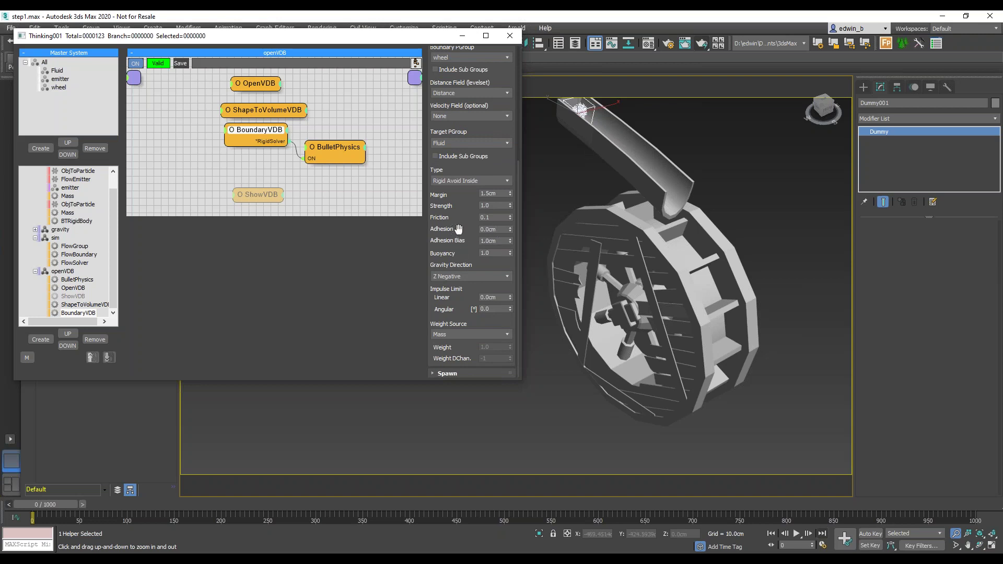
pyautogui.doubleClick(490, 254)
pyautogui.write('0')
pyautogui.press('Return')
pyautogui.click(82, 506)
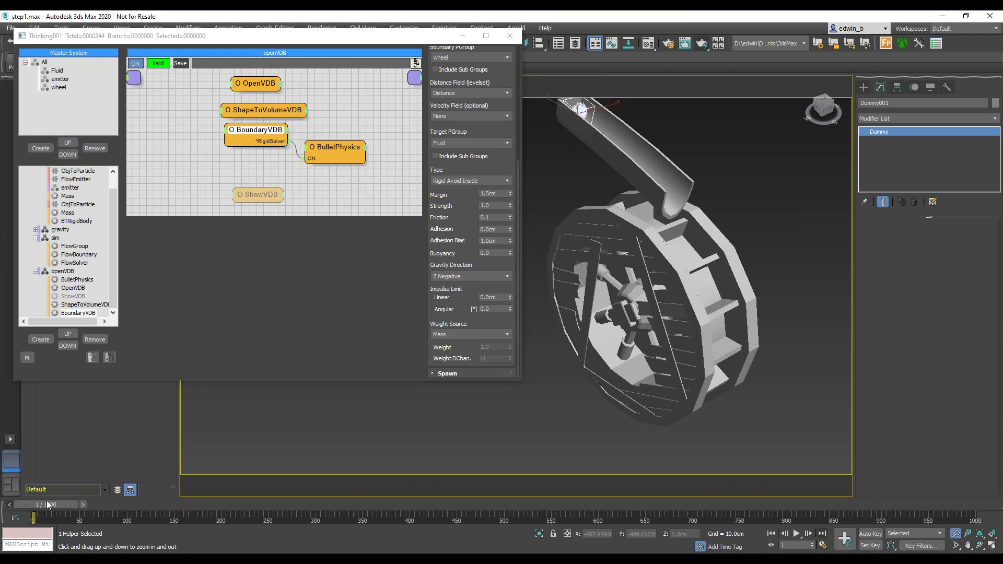
pyautogui.click(9, 504)
# Play the simulation without buoyancy to check the wheel's motion under the falling water, and rewind to frame 0.
pyautogui.click(795, 533)
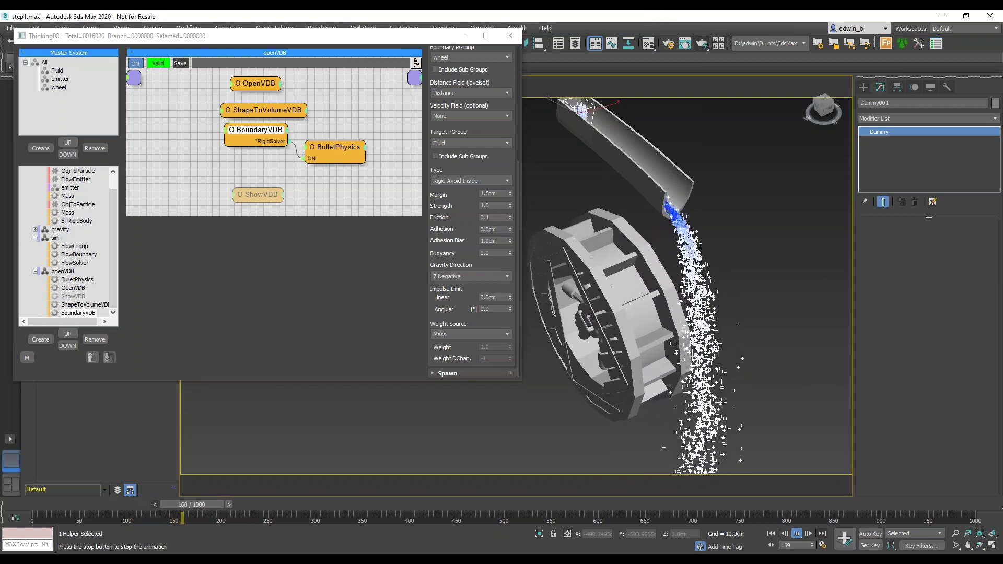
pyautogui.click(796, 536)
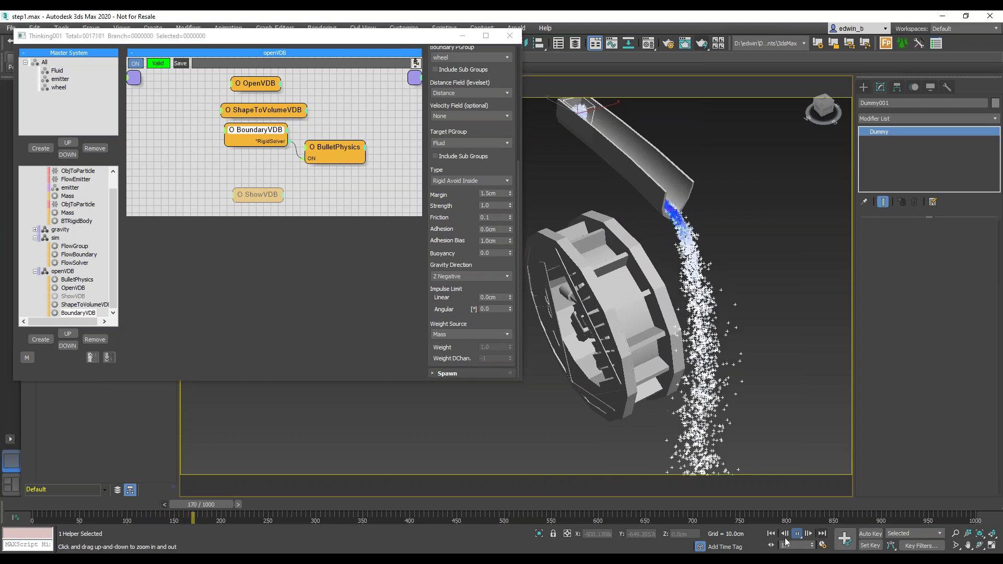
pyautogui.click(773, 534)
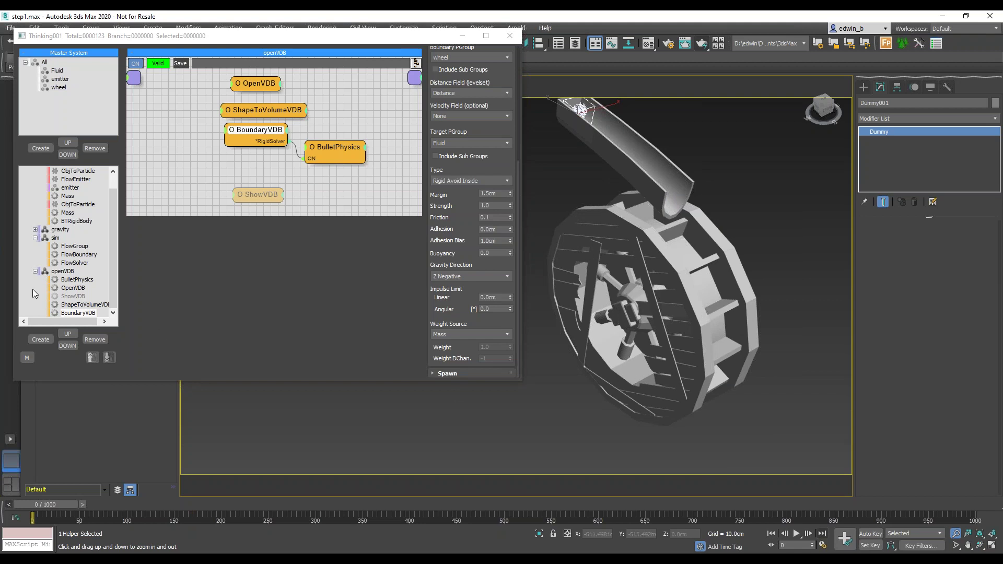
# Collapse the DynamicSets and set the joint collision of the wheel's ObjToParticle node in create to BulletPhysics.
pyautogui.click(34, 271)
pyautogui.click(35, 255)
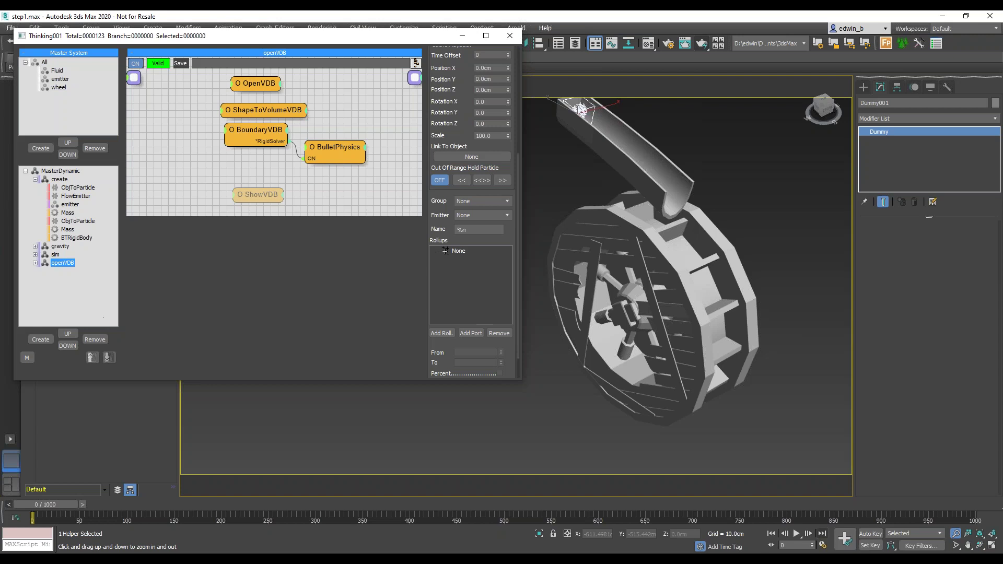
pyautogui.click(35, 179)
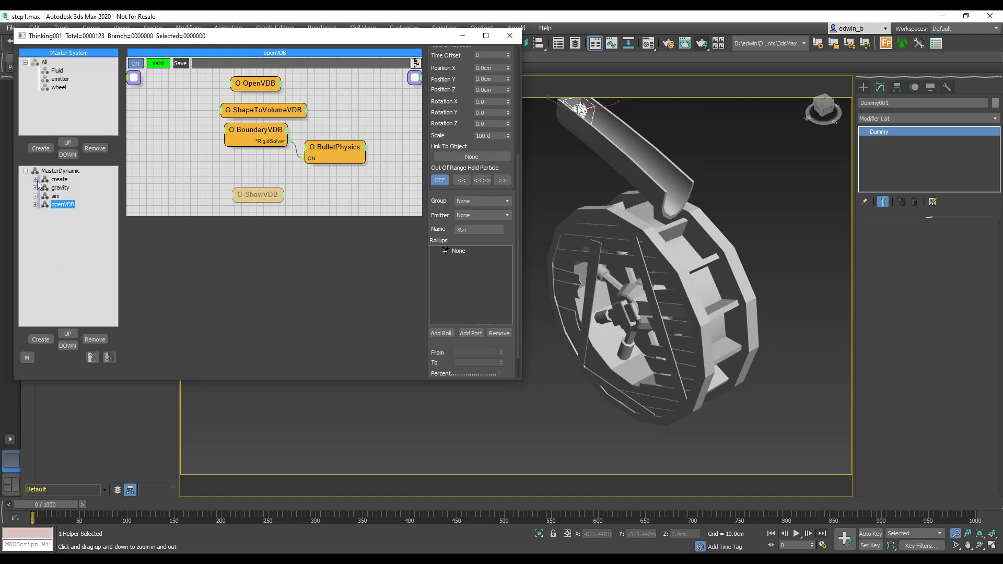
pyautogui.click(60, 180)
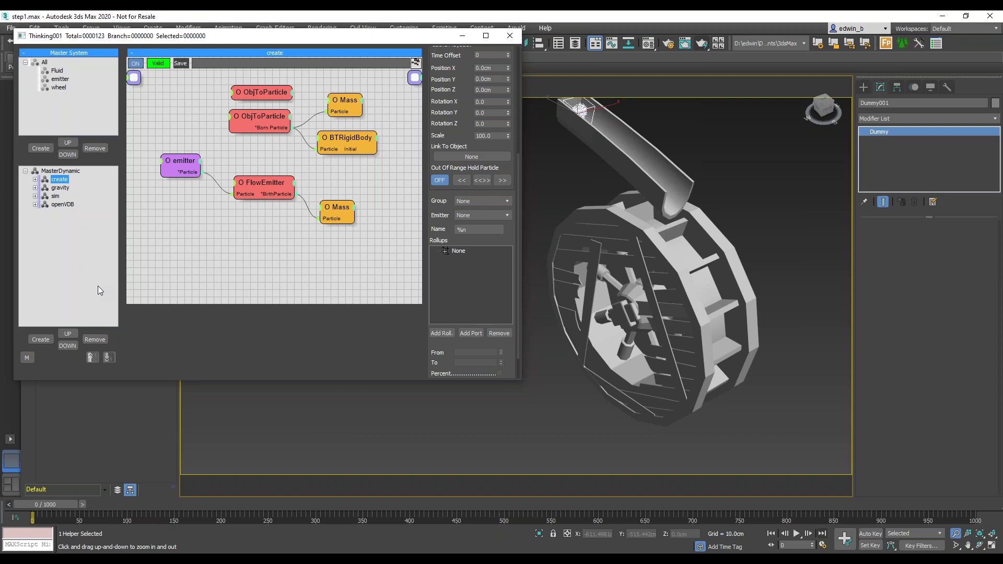
pyautogui.click(264, 120)
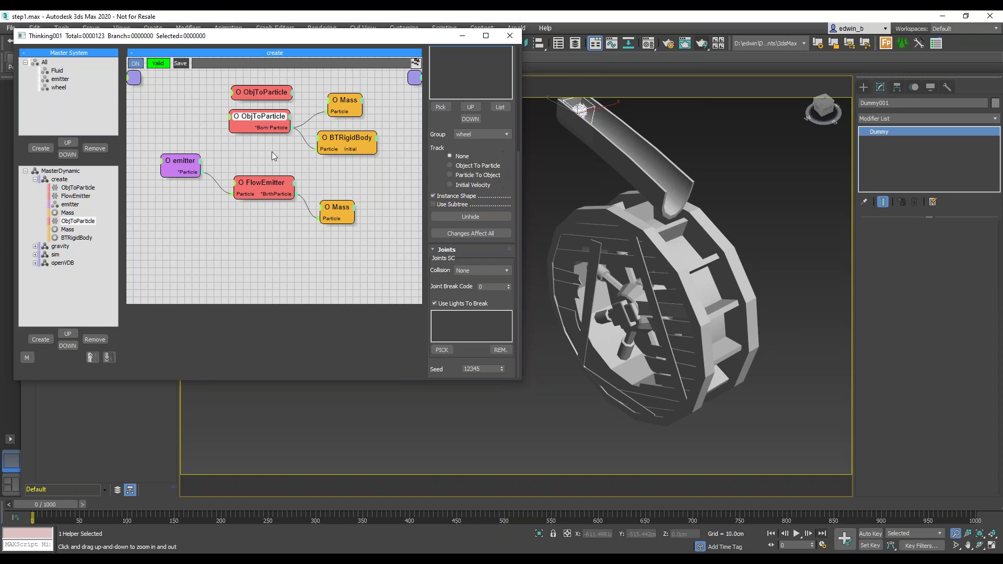
pyautogui.click(482, 272)
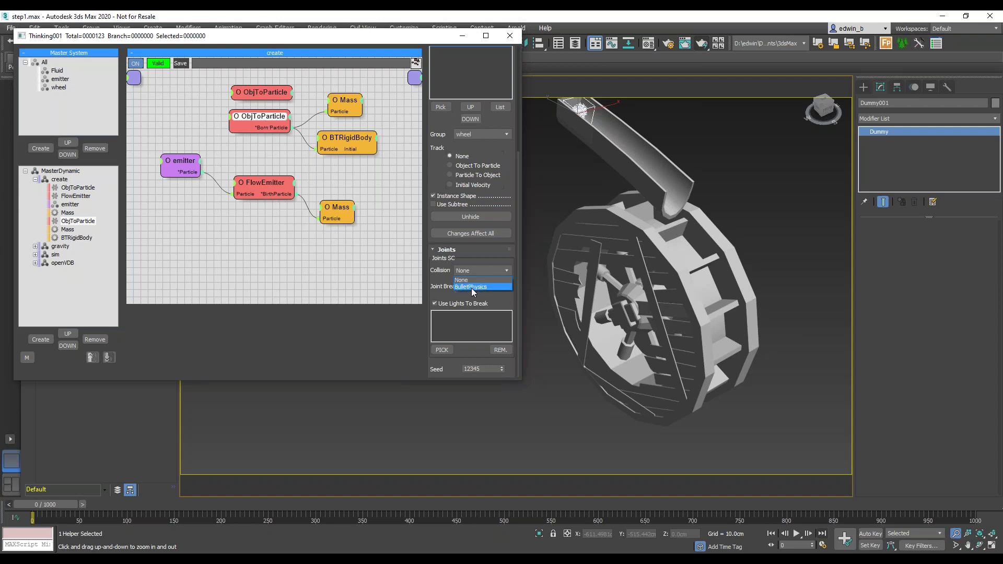
pyautogui.click(472, 287)
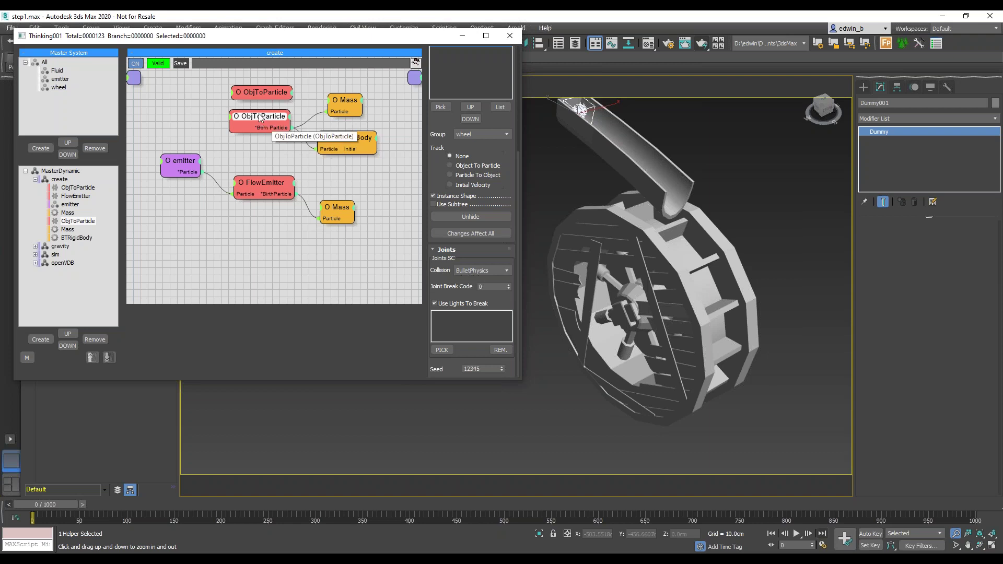
# Collapse the create DynamicSet and move the Thinking001 window out of the way of the viewports.
pyautogui.click(442, 250)
pyautogui.click(442, 374)
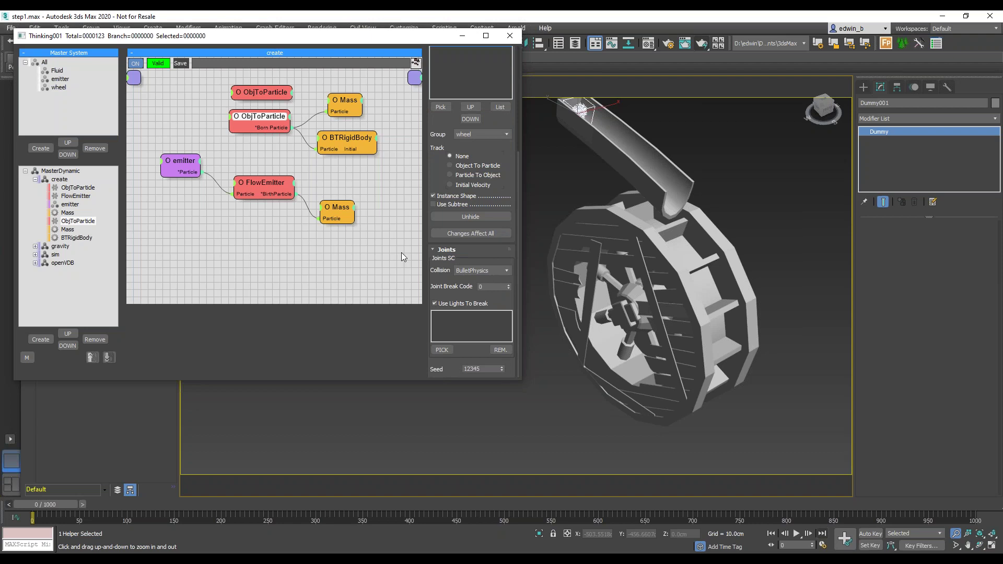
pyautogui.click(35, 179)
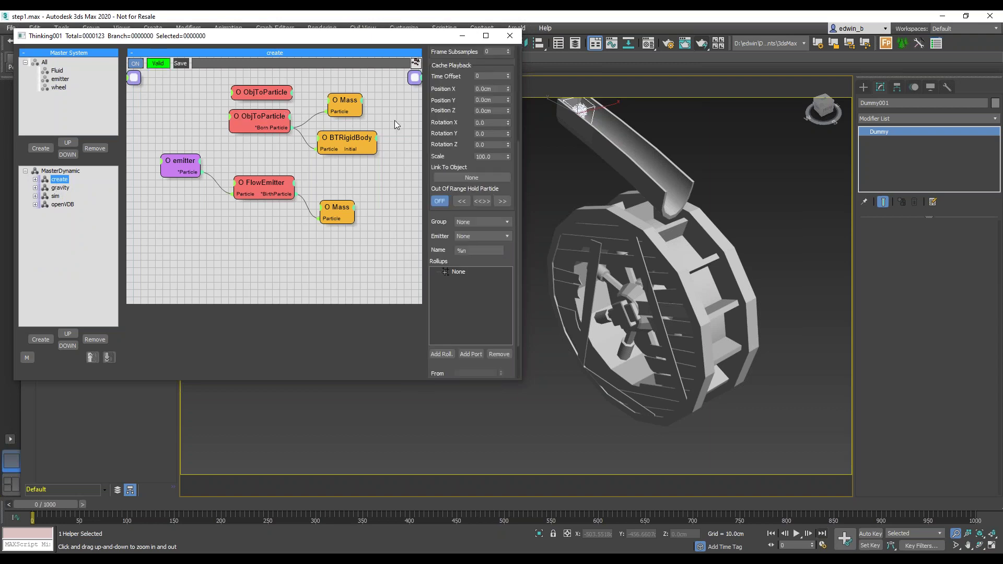
pyautogui.moveTo(434, 39); pyautogui.dragTo(436, 58)
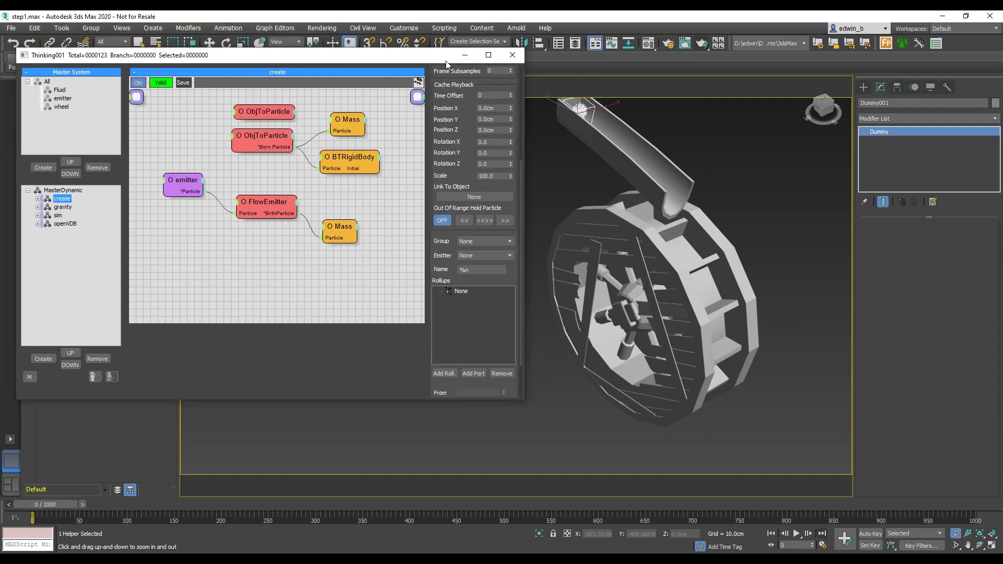
pyautogui.moveTo(417, 59); pyautogui.dragTo(0, 102)
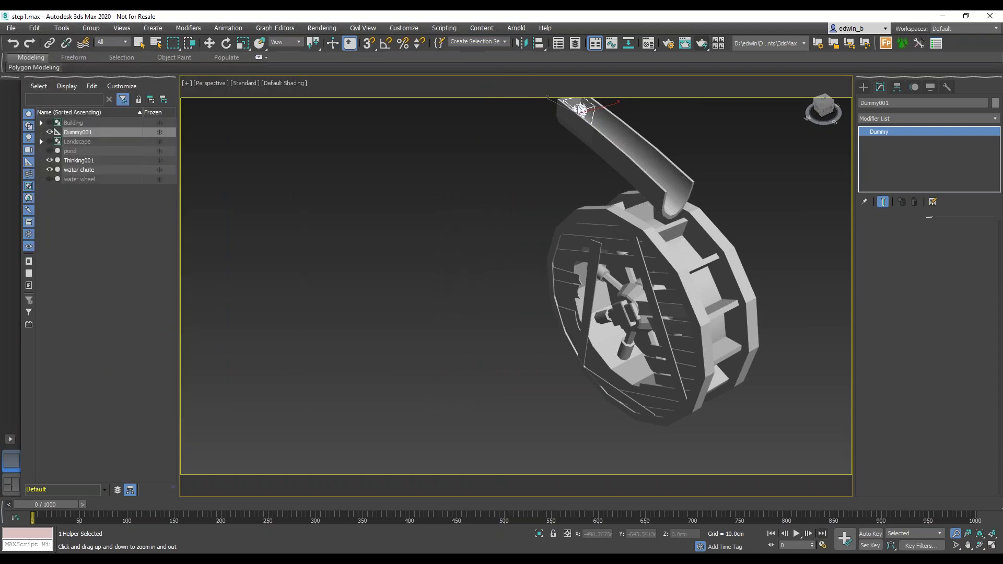
# Create a TPJointBT helper from the TP Helper category beside the water wheel in the Top view.
pyautogui.click(992, 546)
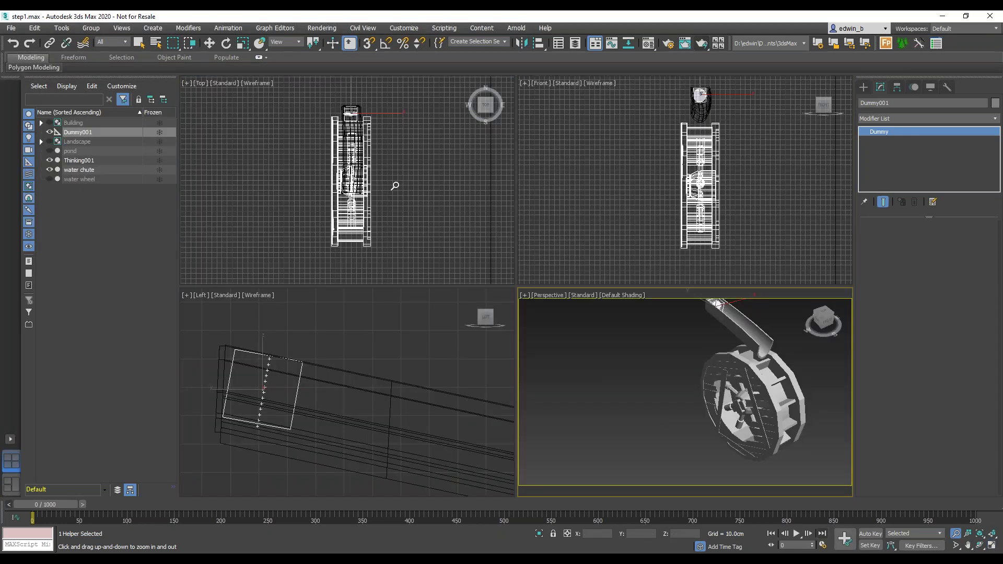
pyautogui.scroll(-1, 394, 181)
pyautogui.scroll(1, 400, 180)
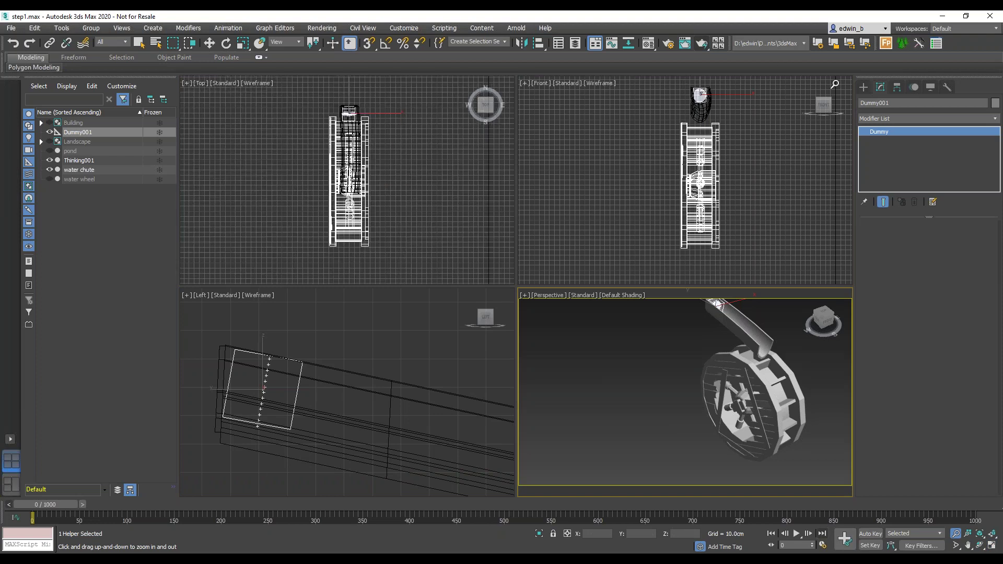
pyautogui.click(864, 87)
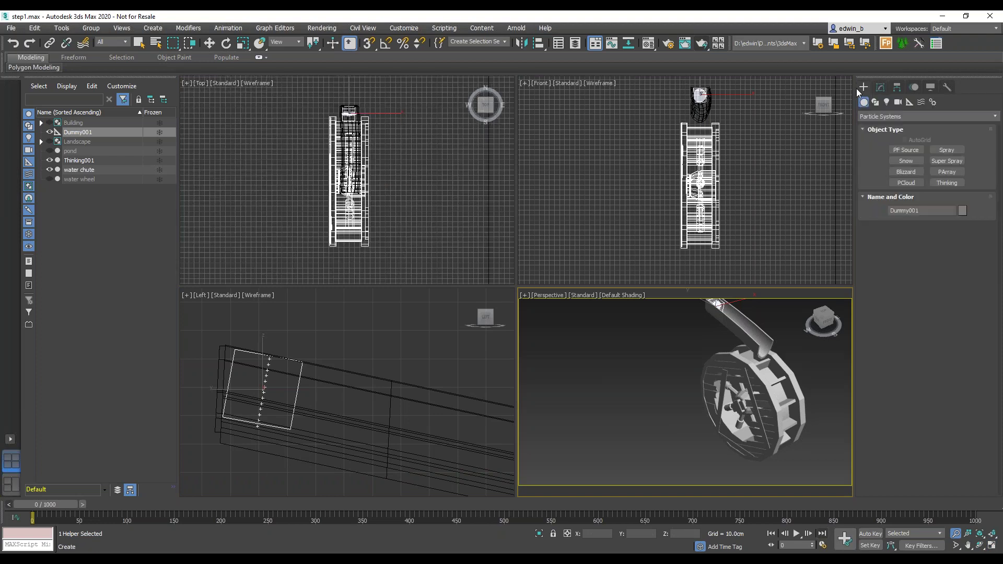
pyautogui.click(910, 102)
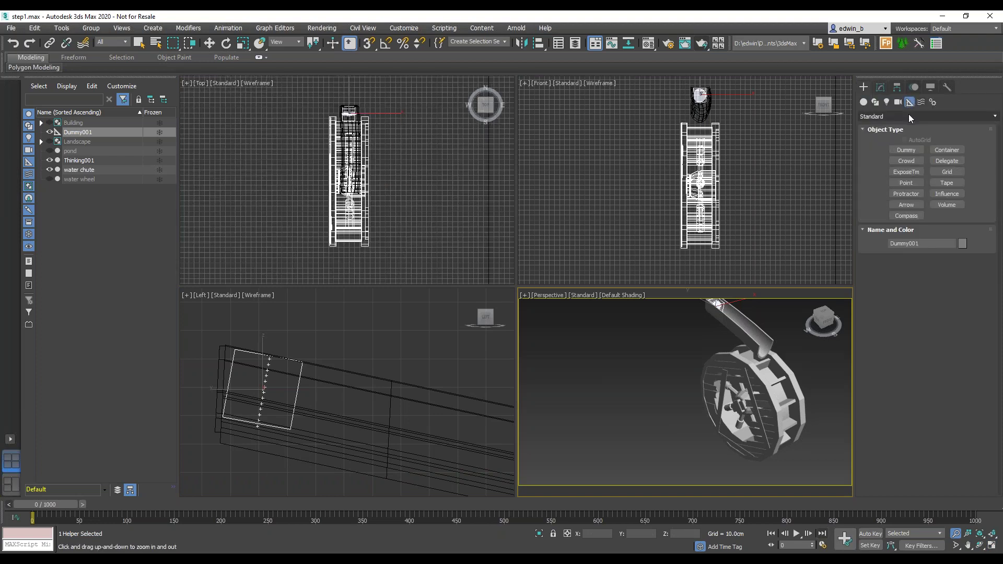
pyautogui.click(909, 117)
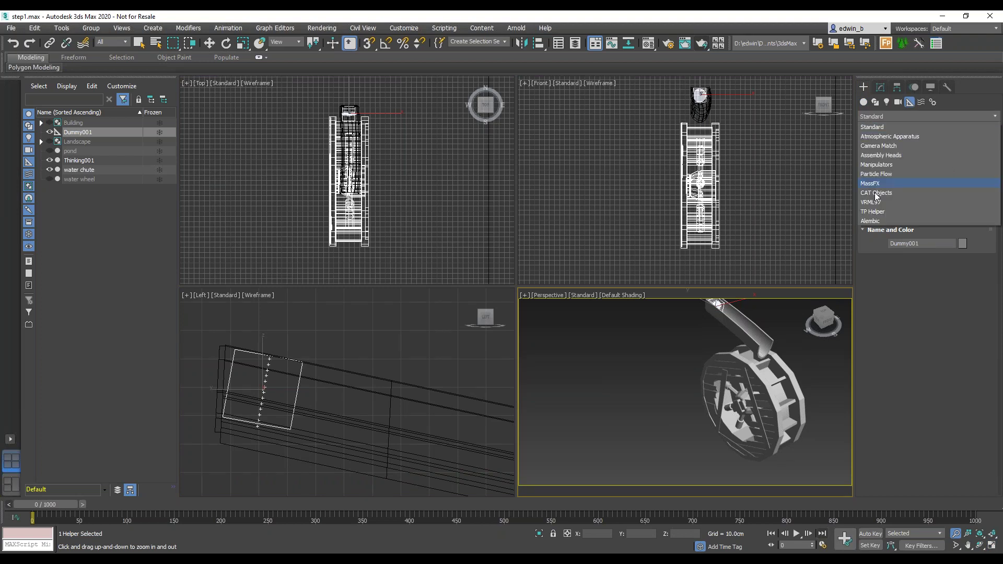
pyautogui.click(882, 212)
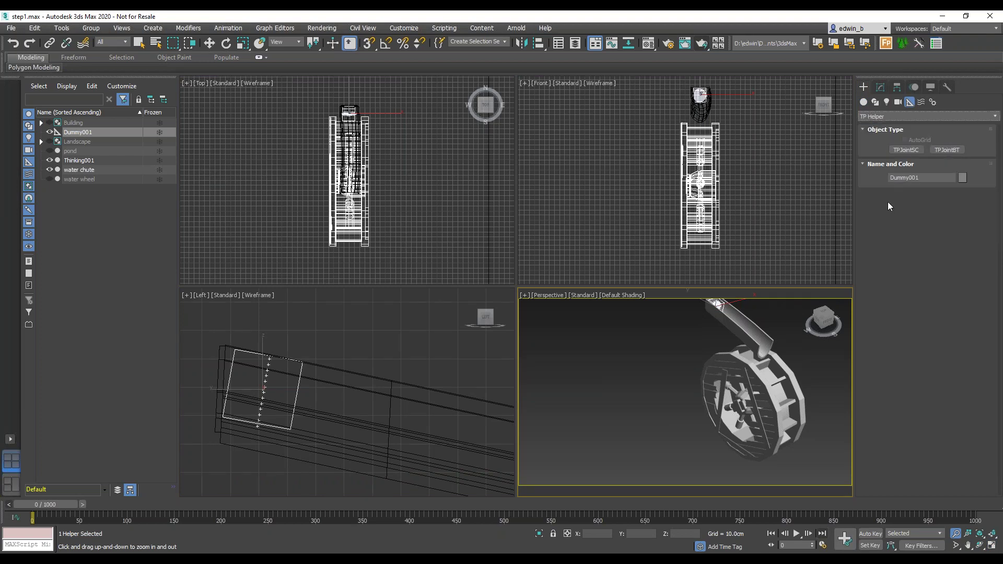
pyautogui.click(950, 151)
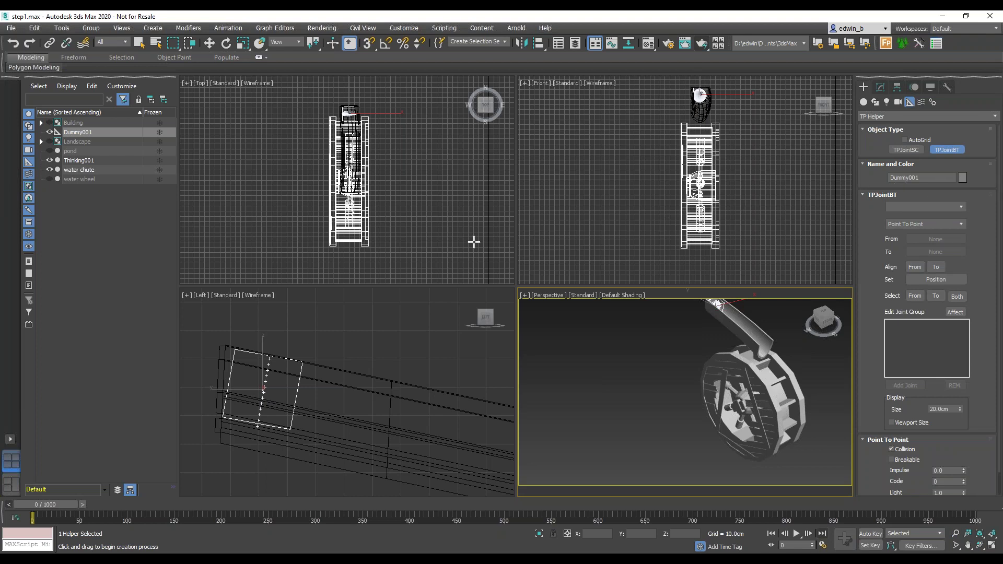
pyautogui.click(407, 182)
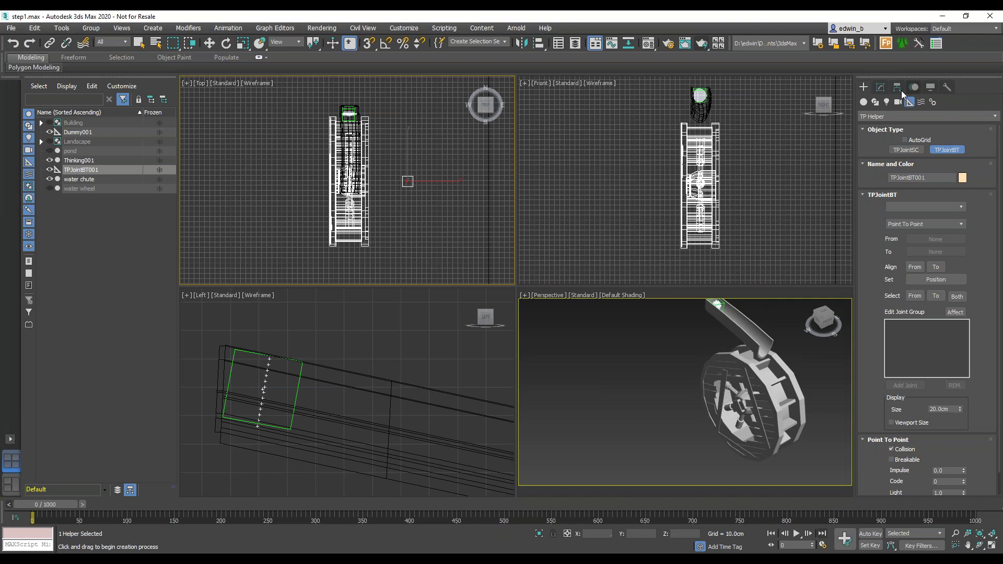
# Change the new TPJointBT001 helper's joint type to Hinge.
pyautogui.click(881, 87)
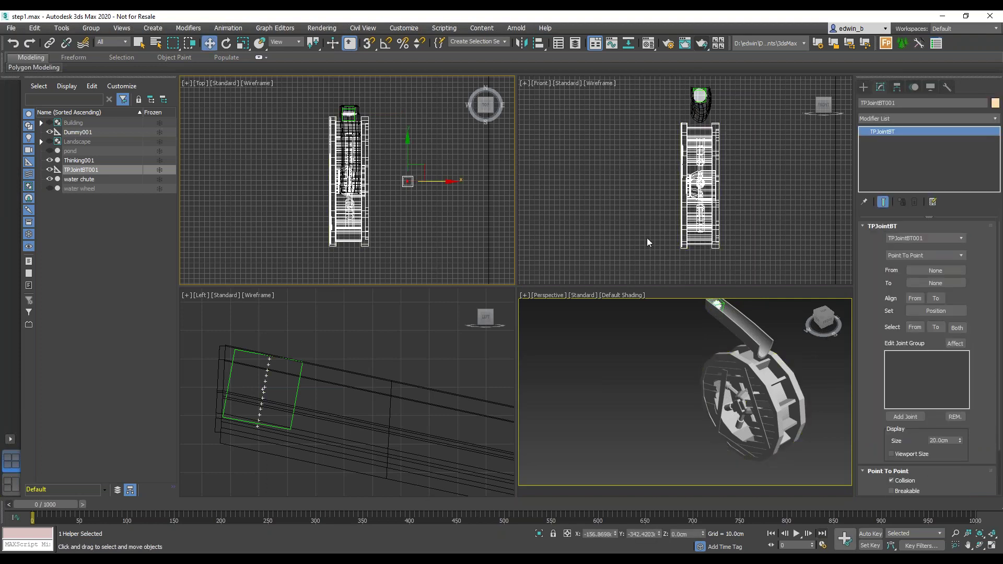
pyautogui.scroll(-3, 727, 204)
pyautogui.scroll(2, 731, 145)
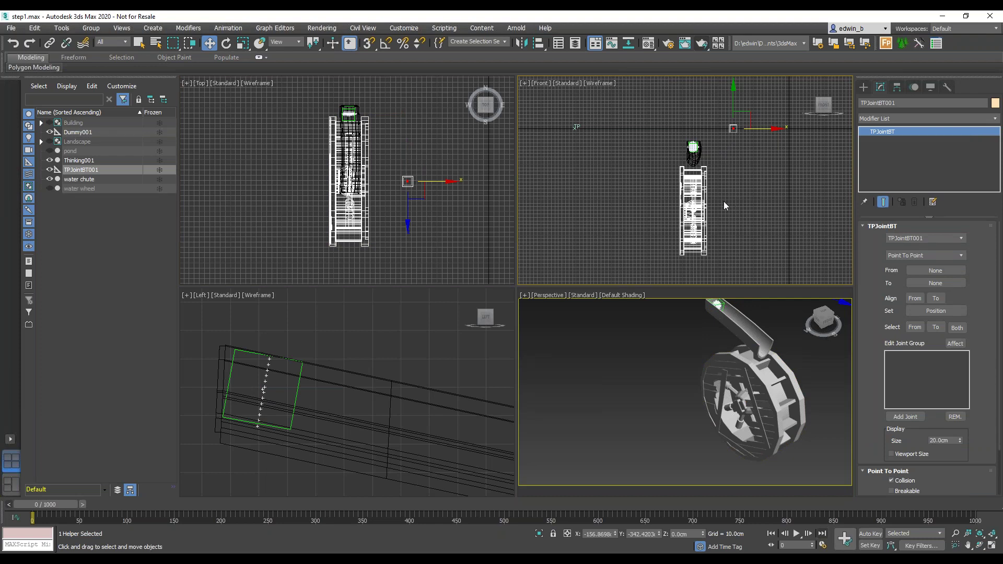
pyautogui.click(927, 256)
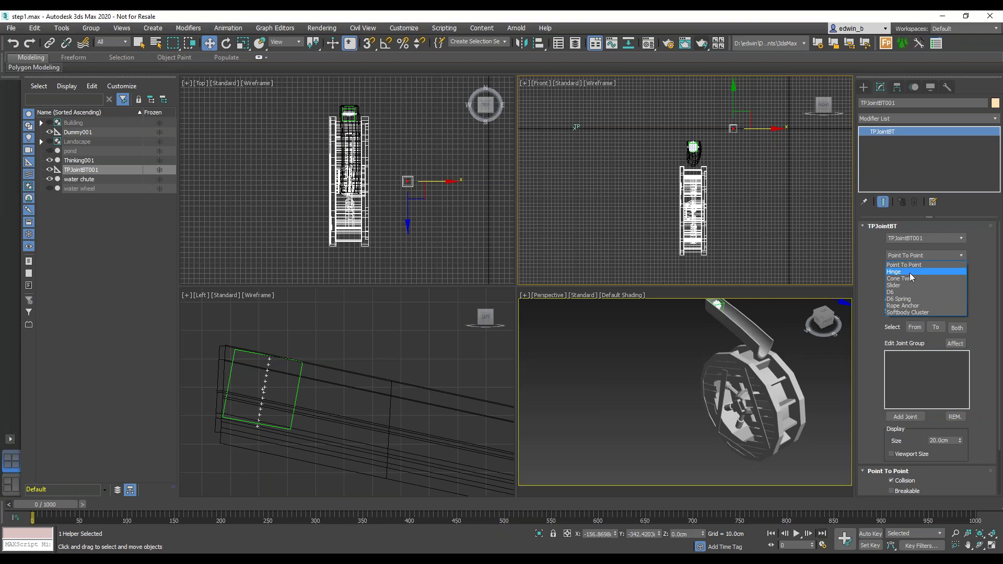
pyautogui.click(912, 272)
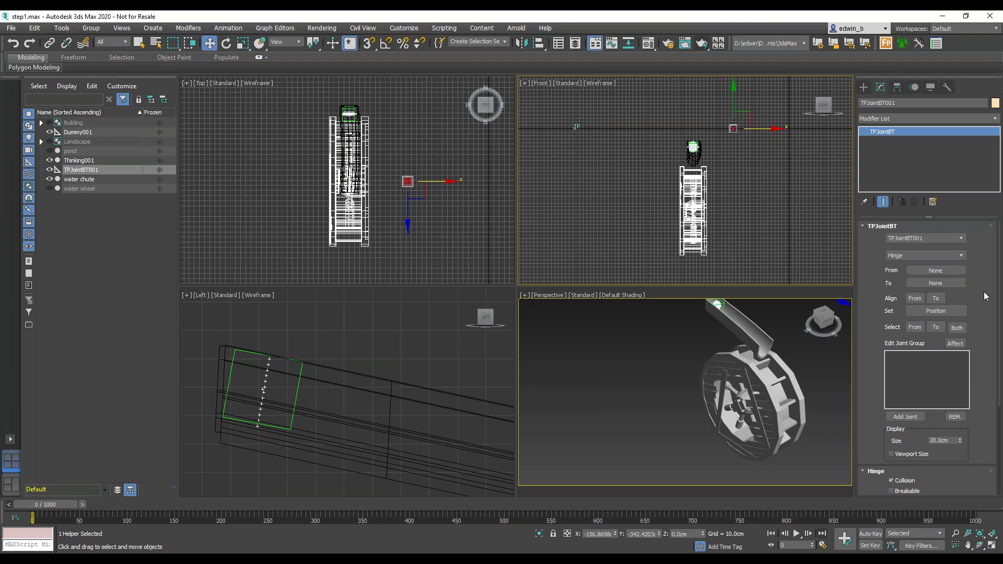
# Assign the water wheel as the hinge's From object and set the joint's position to Center of From.
pyautogui.click(936, 271)
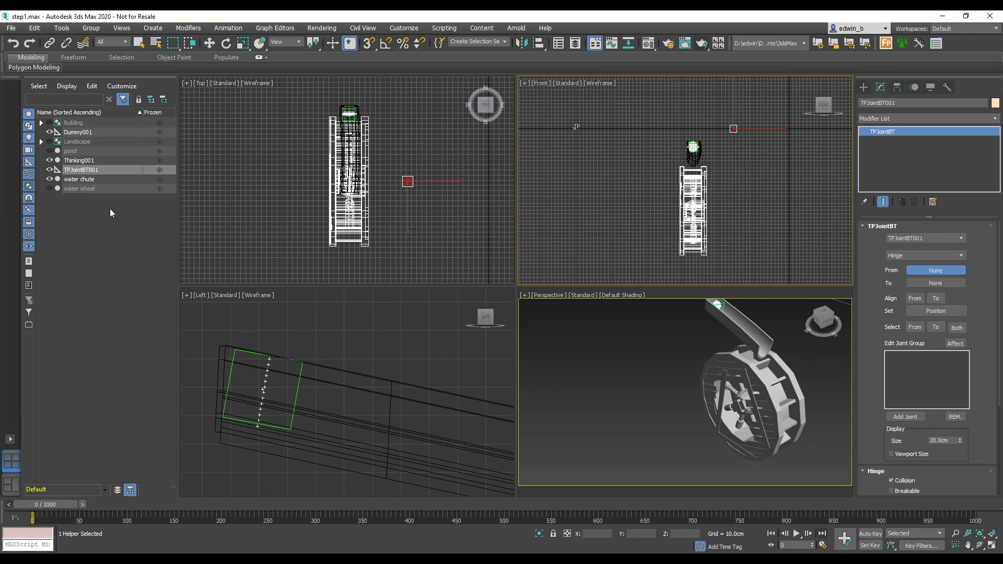
pyautogui.click(82, 189)
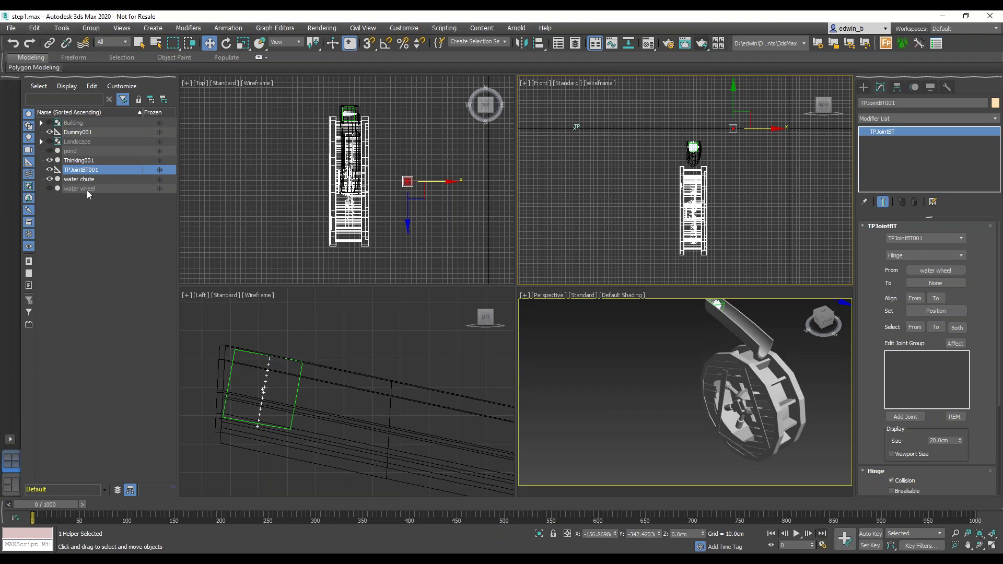
pyautogui.click(49, 187)
pyautogui.click(49, 188)
pyautogui.click(932, 312)
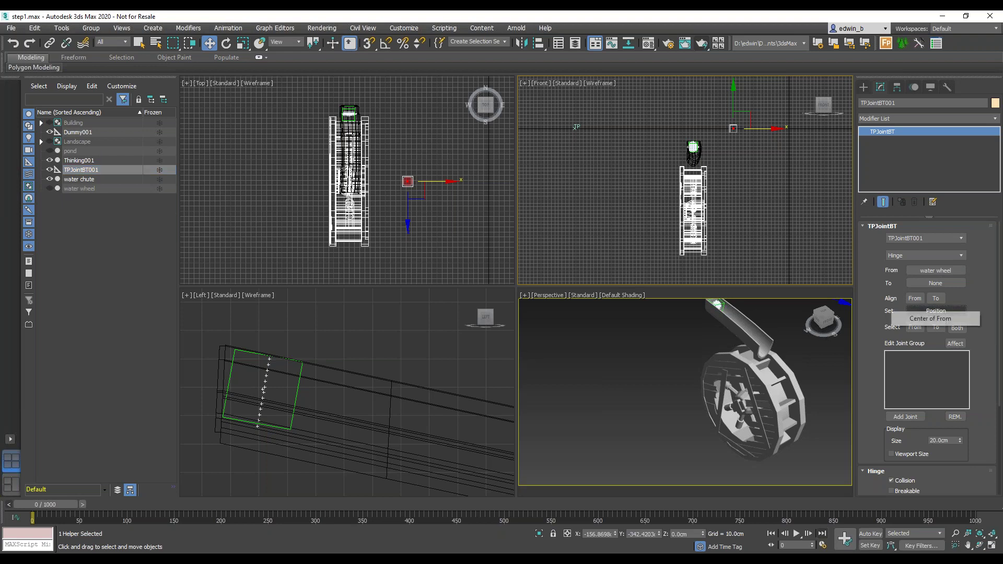
pyautogui.click(951, 319)
# Set the hinge joint's display size to 120 cm.
pyautogui.scroll(5, 705, 216)
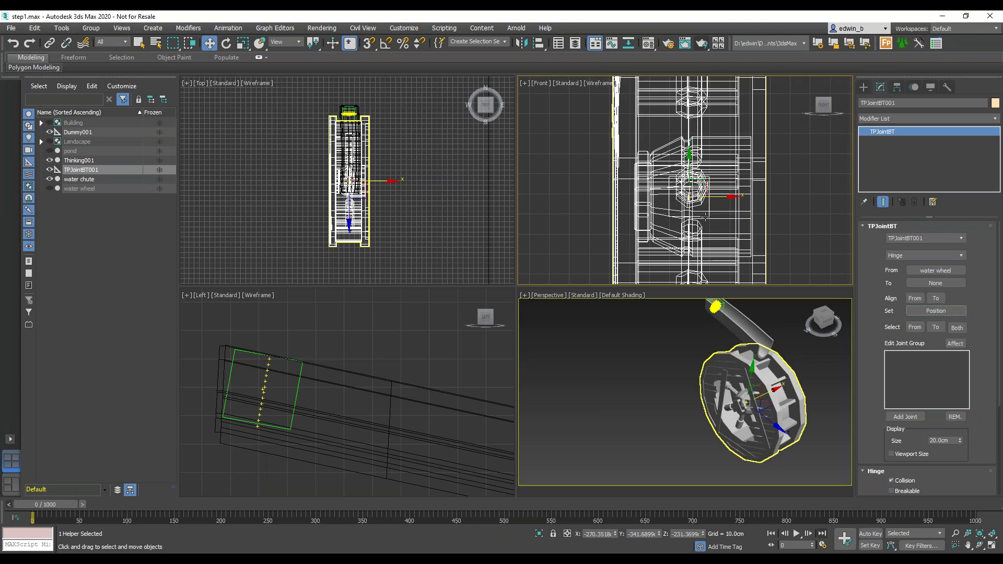
pyautogui.click(951, 441)
pyautogui.doubleClick(952, 439)
pyautogui.write('12')
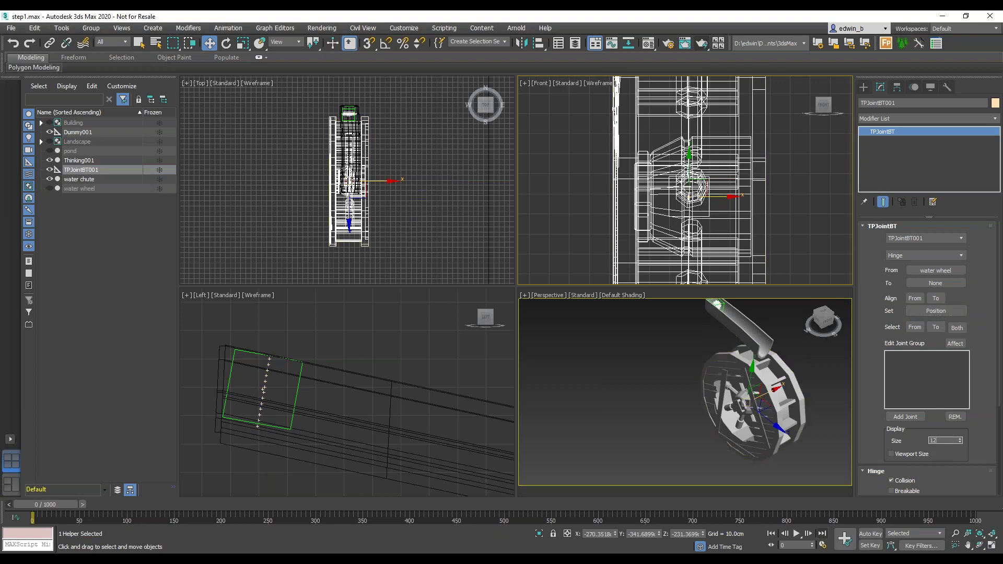
pyautogui.write('0')
pyautogui.press('Return')
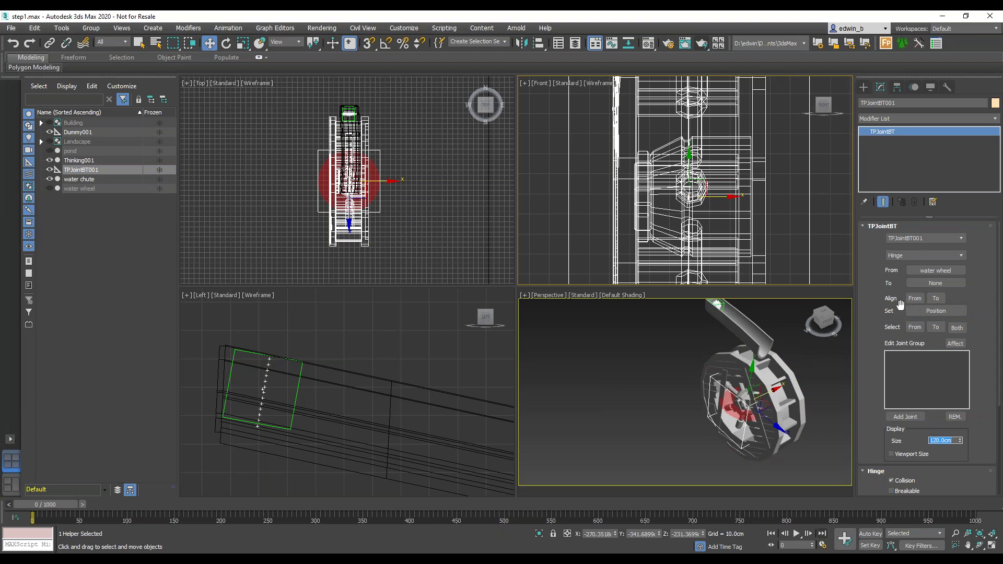
# Align the hinge joint to its From object and inspect the joint's rotation plane inside the wheel in Perspective.
pyautogui.click(927, 314)
pyautogui.click(915, 298)
pyautogui.click(721, 442)
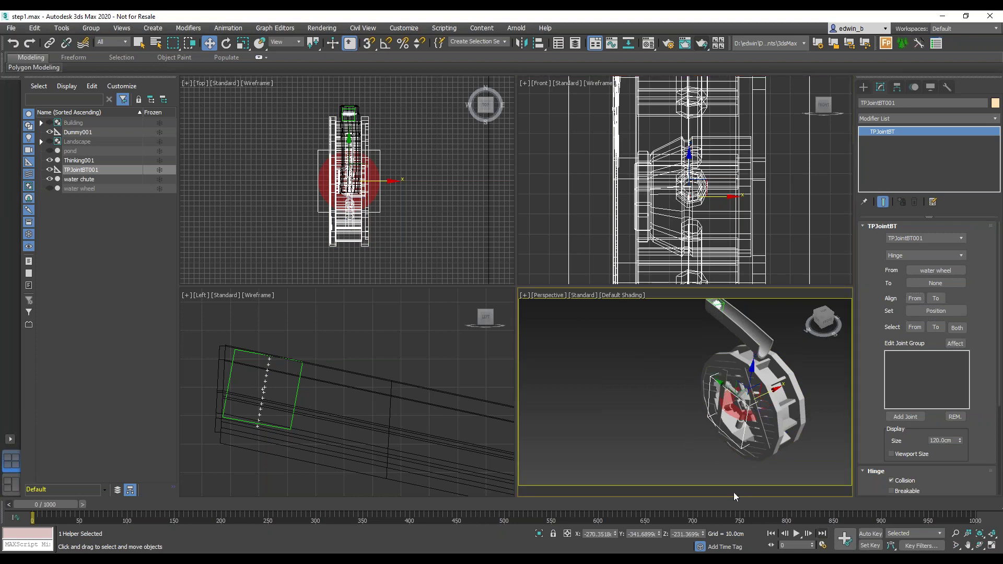
pyautogui.click(990, 544)
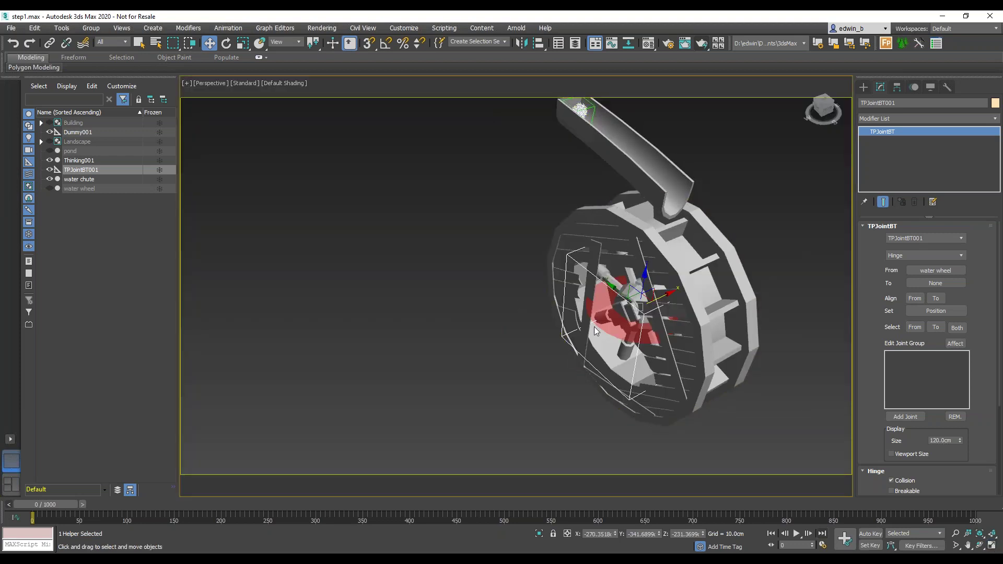
pyautogui.scroll(3, 594, 328)
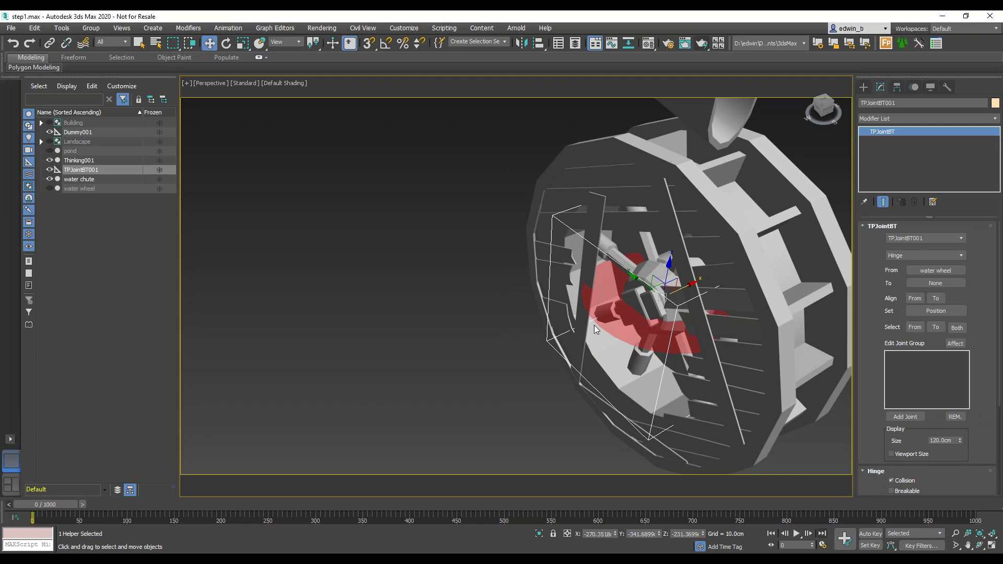
pyautogui.keyDown('alt'); pyautogui.moveTo(468, 374); pyautogui.dragTo(505, 258, button='middle'); pyautogui.keyUp('alt')
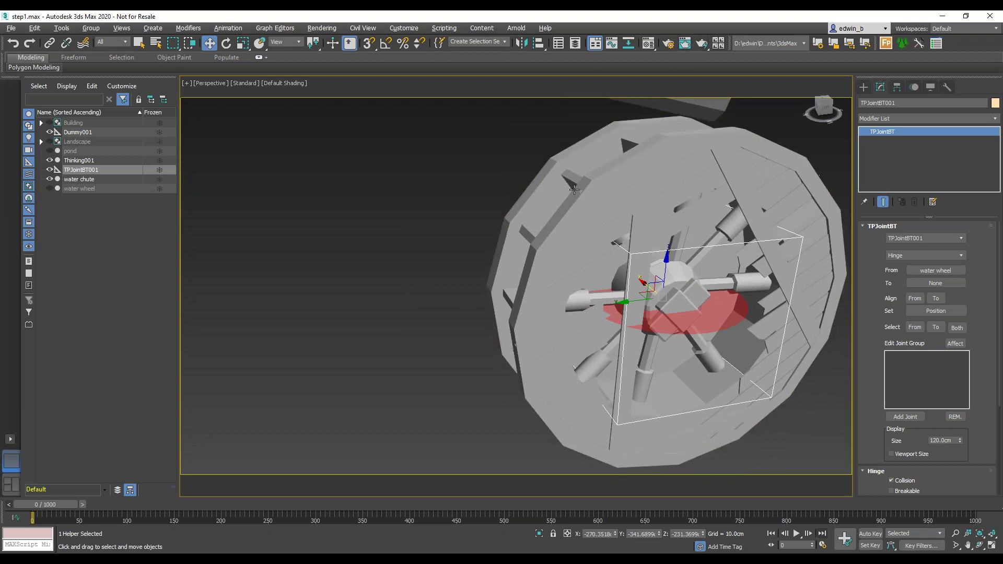
pyautogui.moveTo(629, 207); pyautogui.dragTo(492, 165)
pyautogui.keyDown('alt'); pyautogui.moveTo(457, 158); pyautogui.dragTo(443, 194, button='middle'); pyautogui.keyUp('alt')
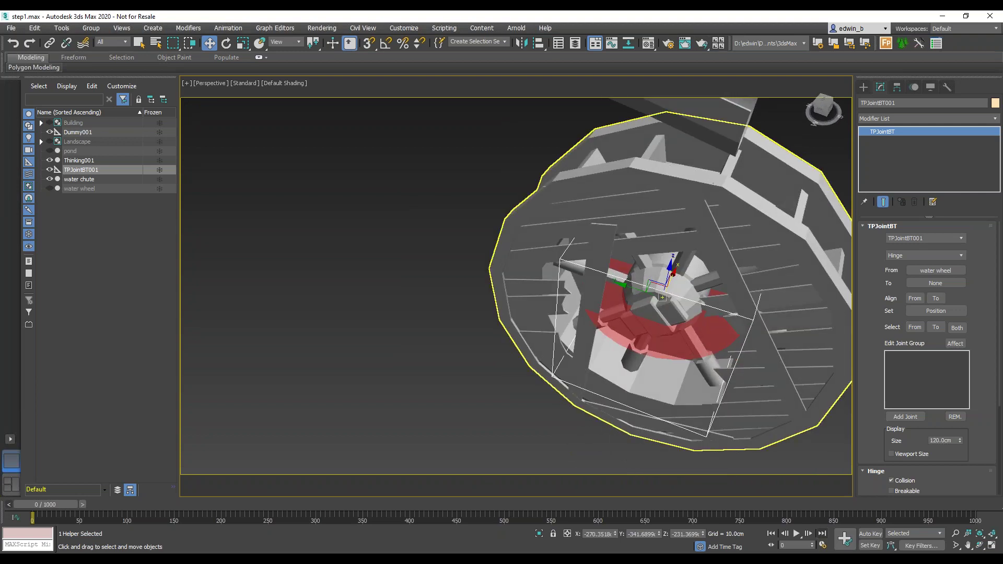
pyautogui.moveTo(734, 286)
pyautogui.keyDown('alt'); pyautogui.mouseDown(button='middle')
pyautogui.moveTo(695, 280)
pyautogui.moveTo(726, 271)
pyautogui.mouseUp(button='middle'); pyautogui.keyUp('alt')
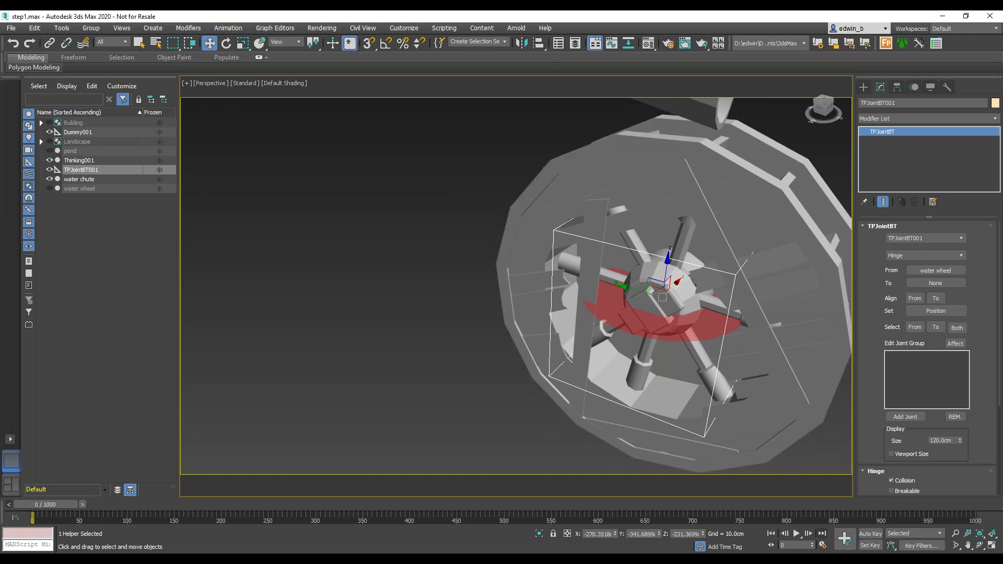
# Rotate the hinge joint to exactly 90 degrees on Y and check its plane against the wheel in Perspective.
pyautogui.hotkey('alt', 'w')
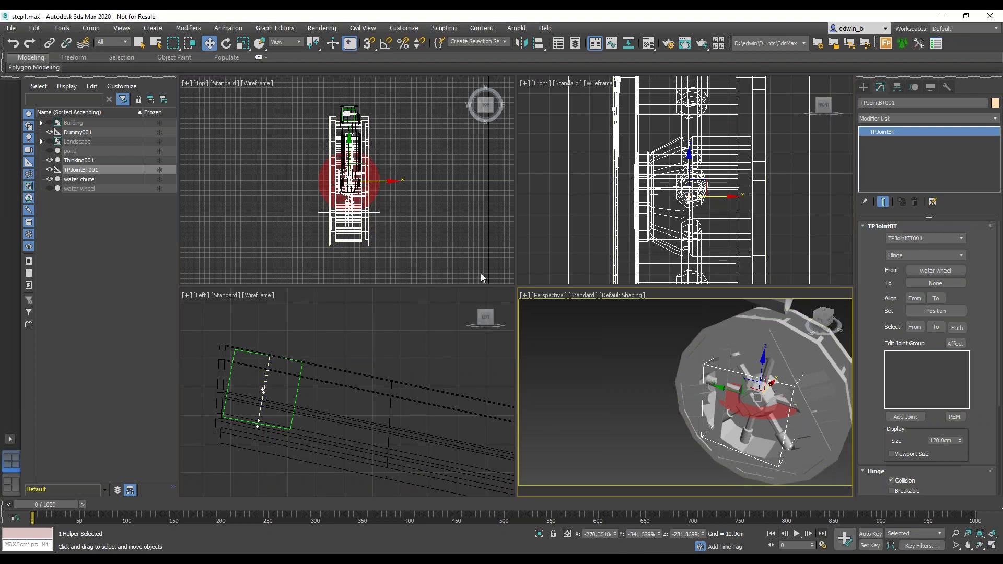
pyautogui.click(226, 43)
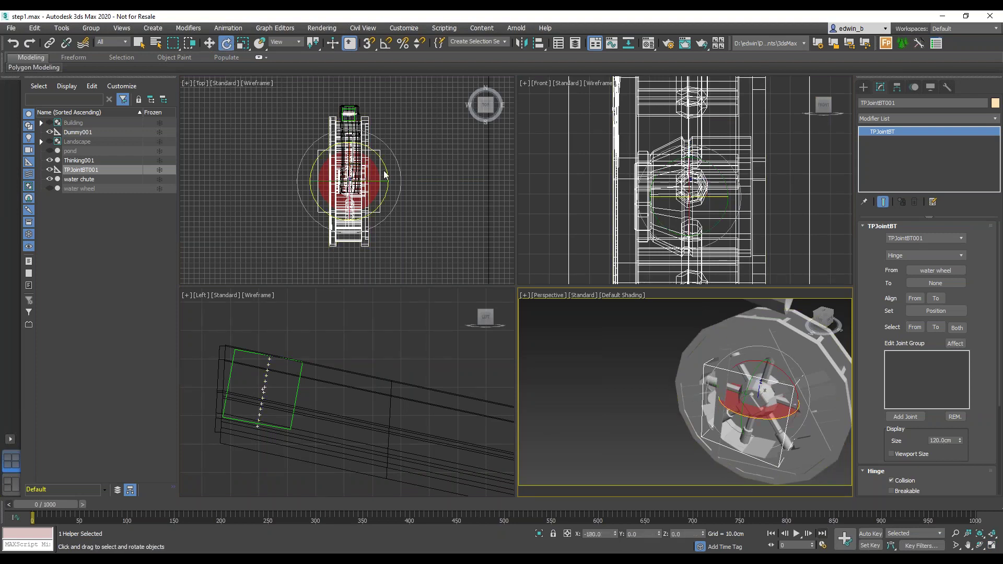
pyautogui.scroll(2, 366, 191)
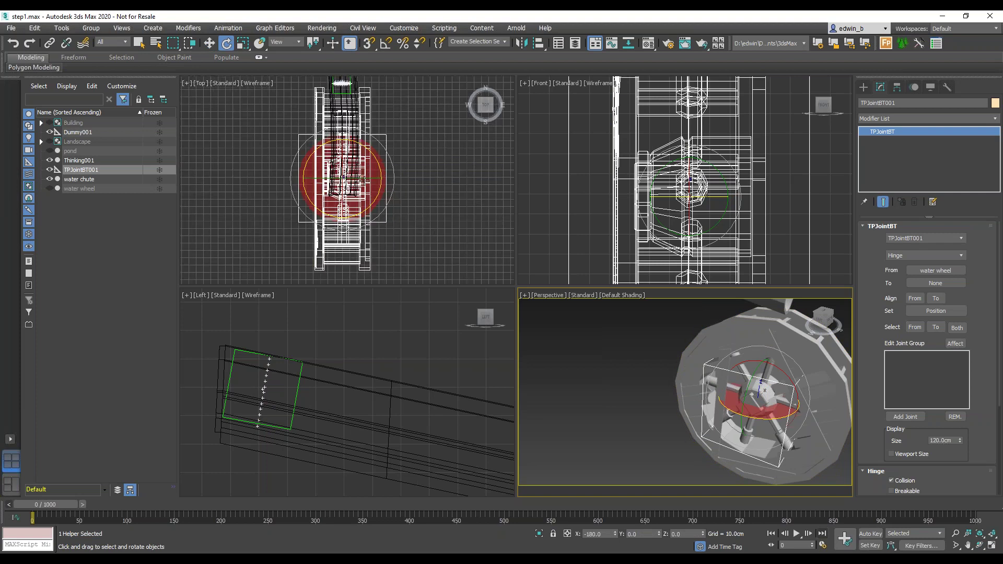
pyautogui.click(358, 179)
pyautogui.moveTo(358, 178); pyautogui.dragTo(450, 187)
pyautogui.doubleClick(642, 534)
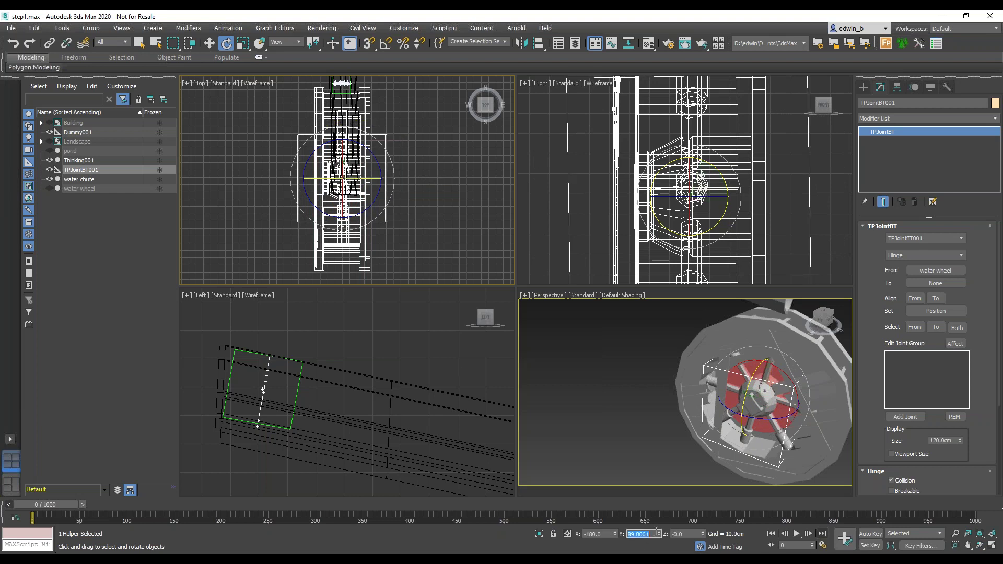
pyautogui.write('90')
pyautogui.press('Return')
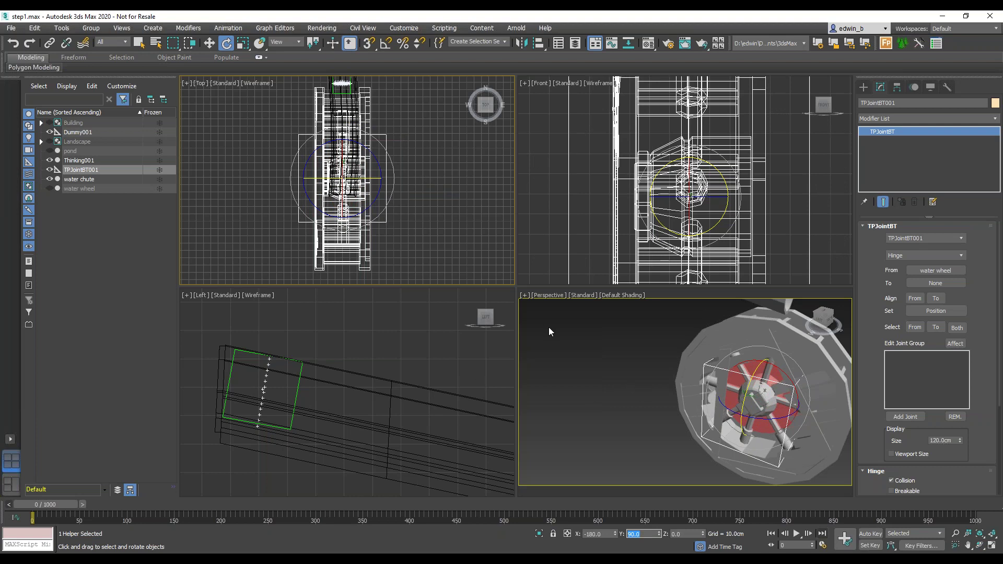
pyautogui.click(992, 546)
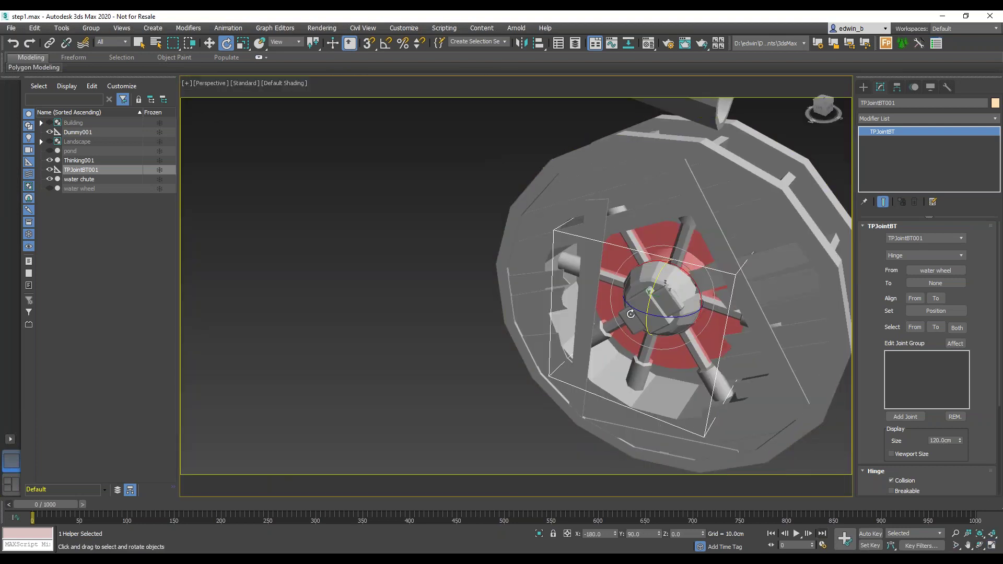
pyautogui.keyDown('alt'); pyautogui.moveTo(528, 327); pyautogui.dragTo(595, 317, button='middle'); pyautogui.keyUp('alt')
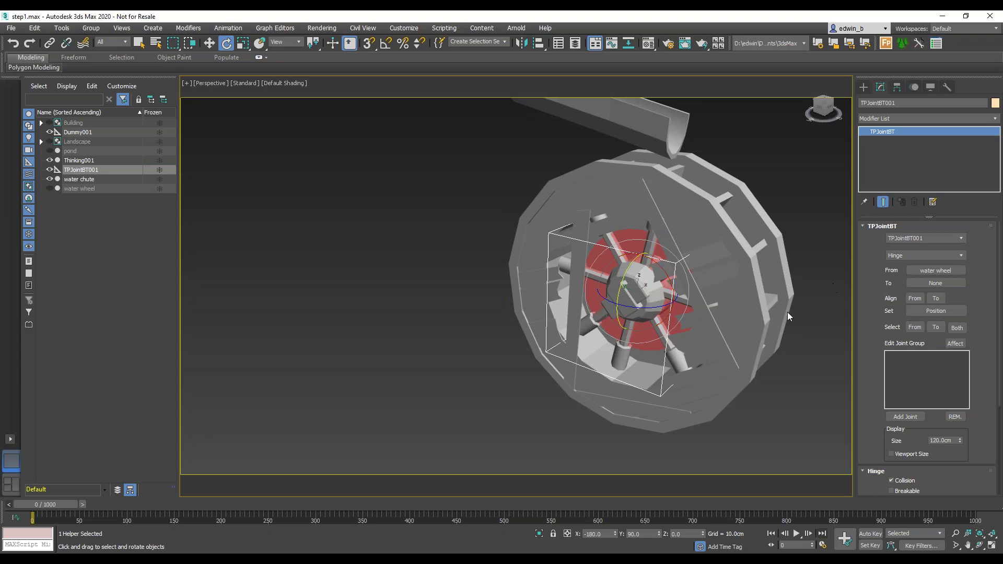
# Open the particle system's editor and review the joint settings of the wheel's ObjToParticle operator in the create set.
pyautogui.moveTo(675, 297)
pyautogui.keyDown('alt'); pyautogui.mouseDown(button='middle')
pyautogui.moveTo(617, 293)
pyautogui.moveTo(672, 306)
pyautogui.mouseUp(button='middle'); pyautogui.keyUp('alt')
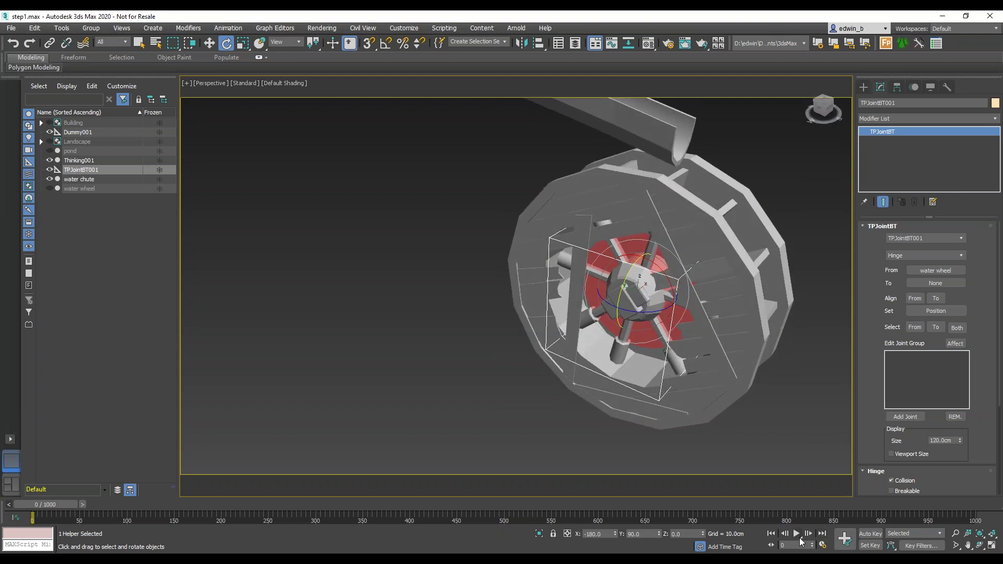
pyautogui.click(992, 544)
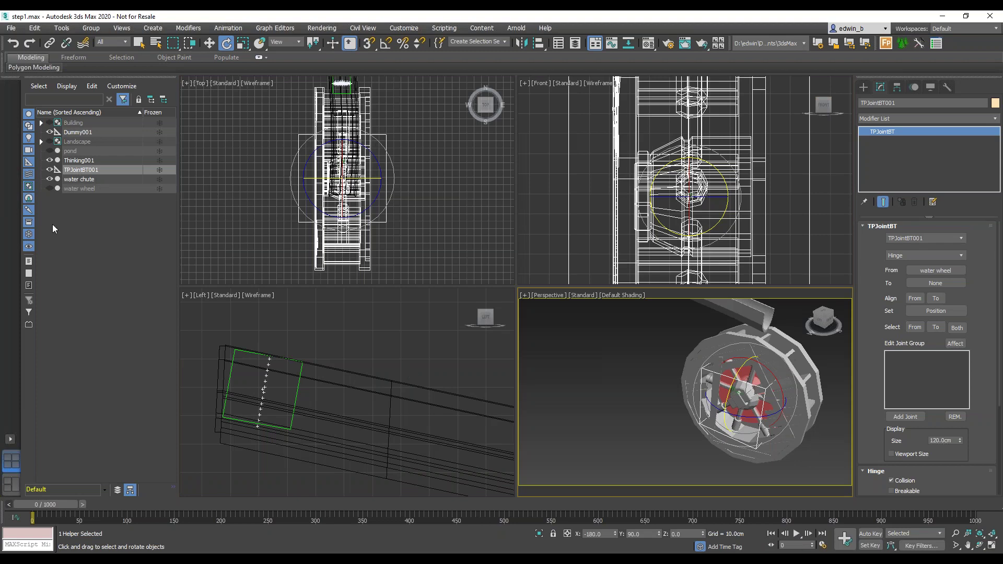
pyautogui.moveTo(0, 190); pyautogui.dragTo(140, 68)
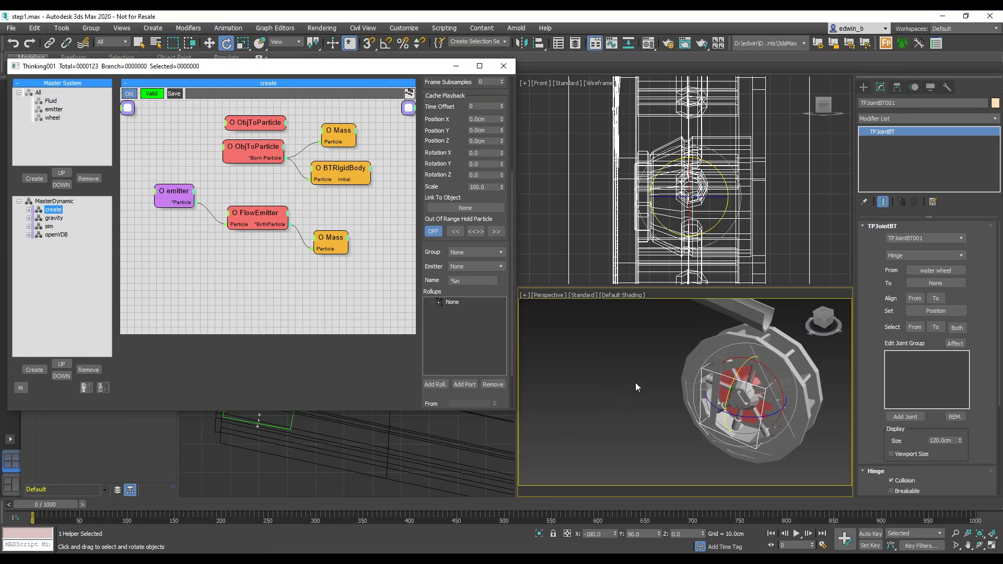
pyautogui.keyDown('alt'); pyautogui.moveTo(666, 362); pyautogui.dragTo(646, 393, button='middle'); pyautogui.keyUp('alt')
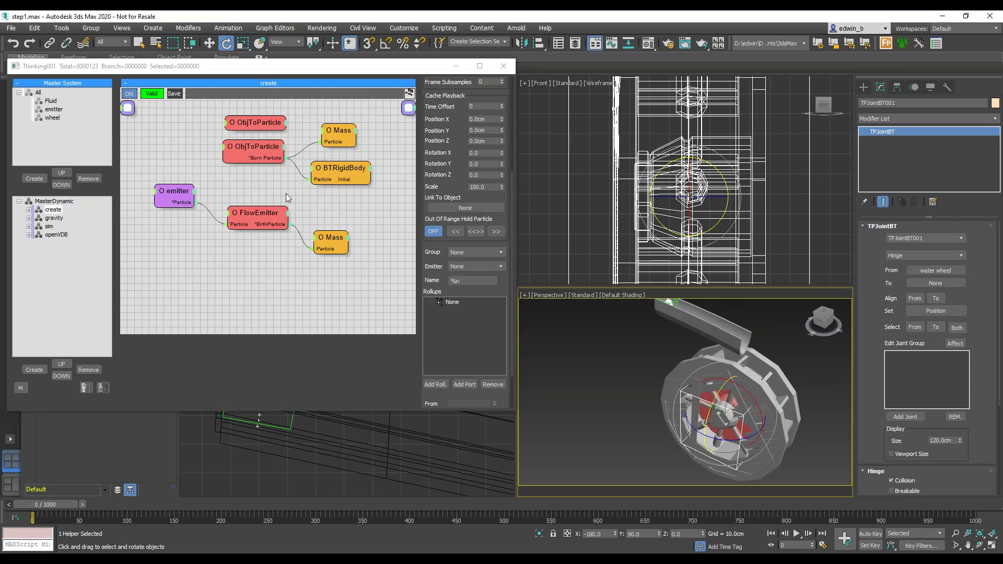
pyautogui.click(252, 149)
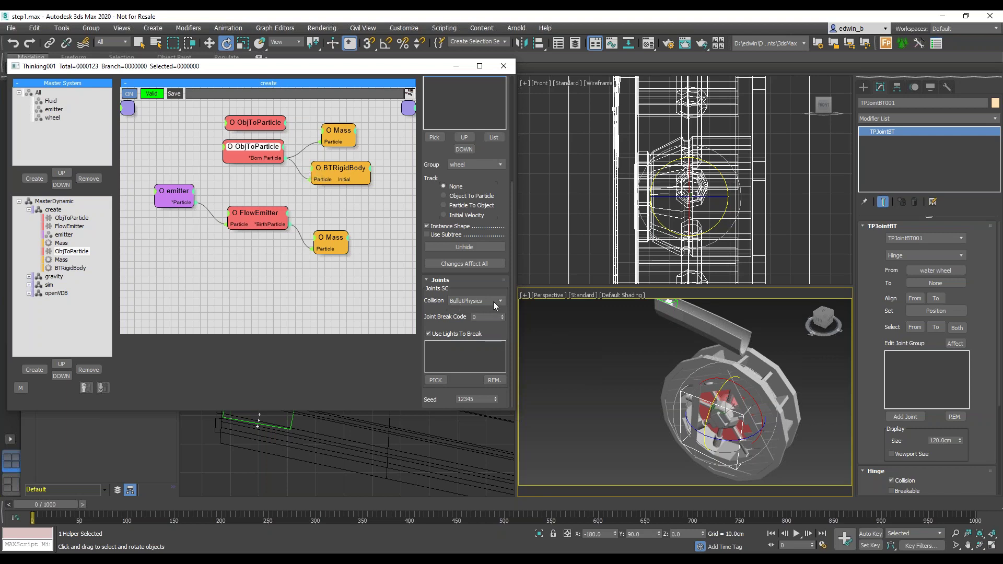
# Open the openVDB set and play the simulation from the start to about frame 138 to watch the wheel.
pyautogui.click(83, 505)
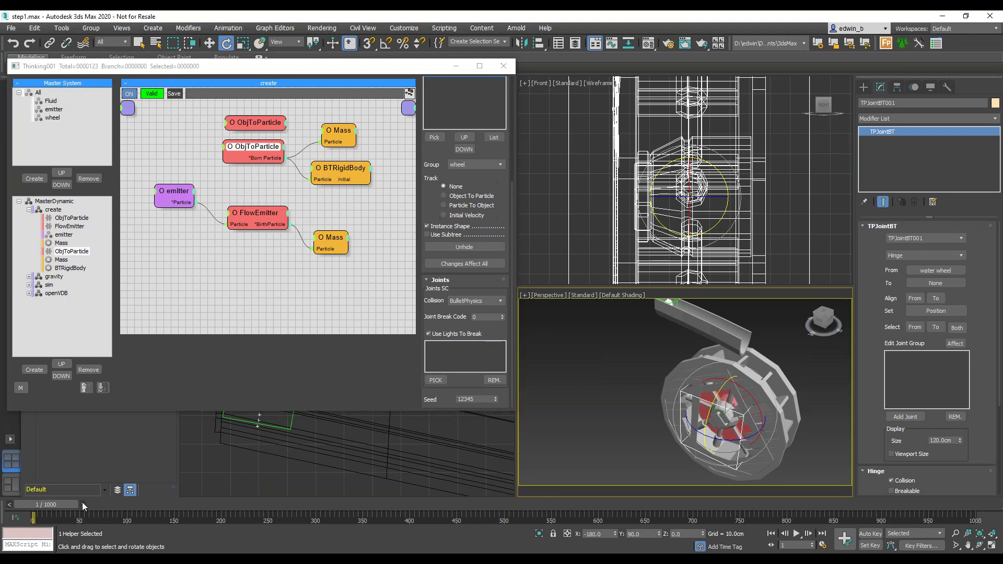
pyautogui.click(9, 503)
pyautogui.click(56, 293)
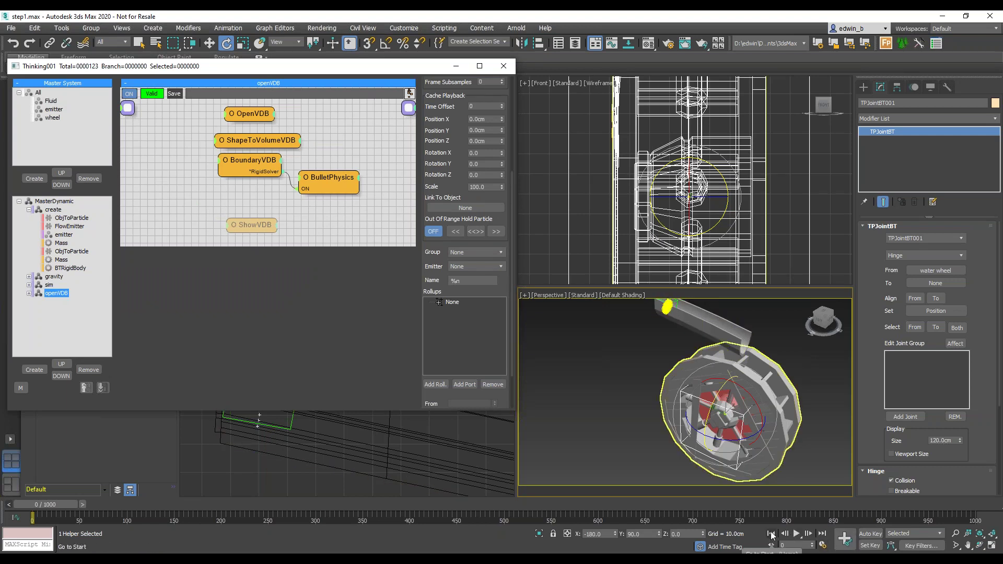
pyautogui.click(798, 533)
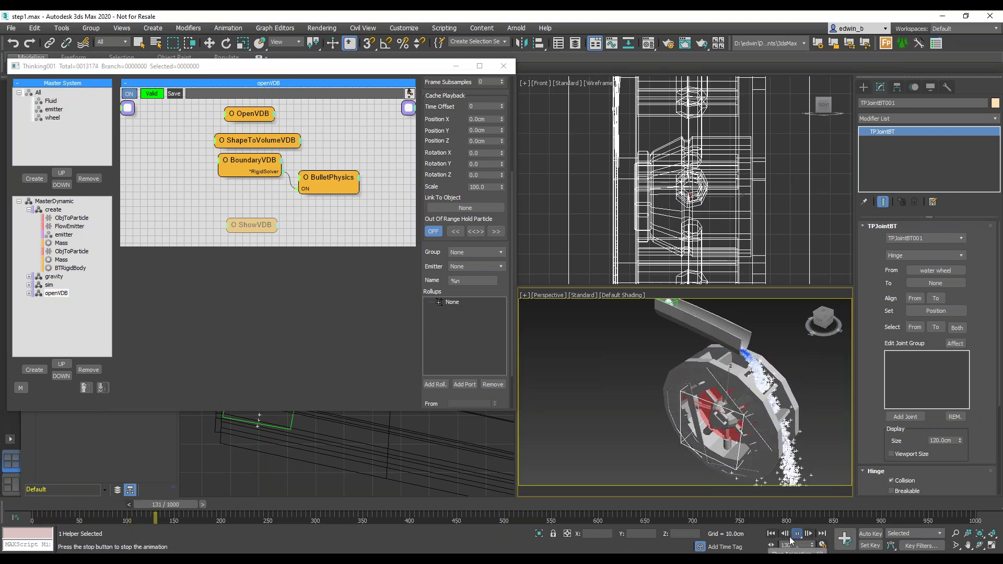
pyautogui.click(798, 533)
pyautogui.press('e')
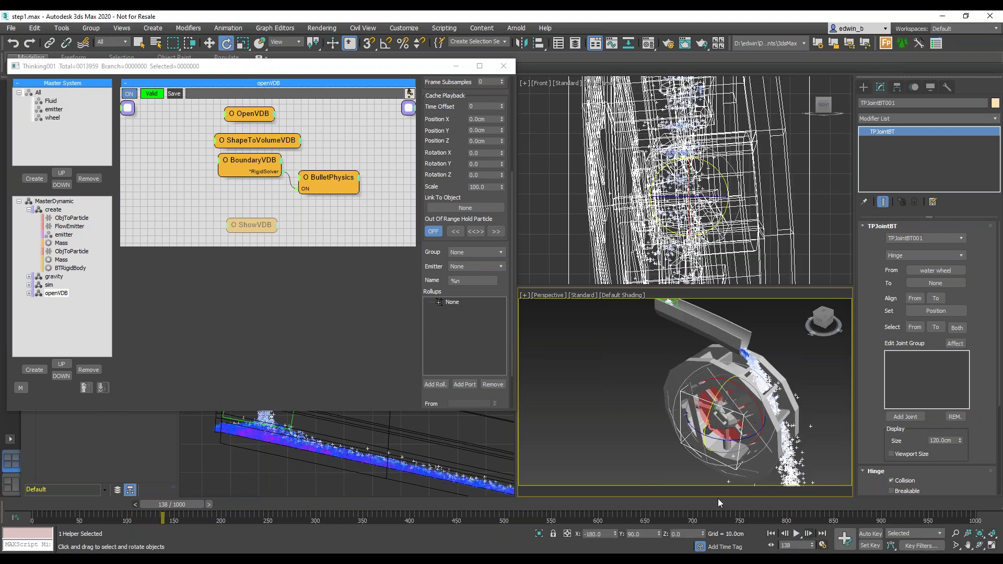
# Replay the simulation in an enlarged Perspective view to about frame 135, and return to the first frame.
pyautogui.click(992, 545)
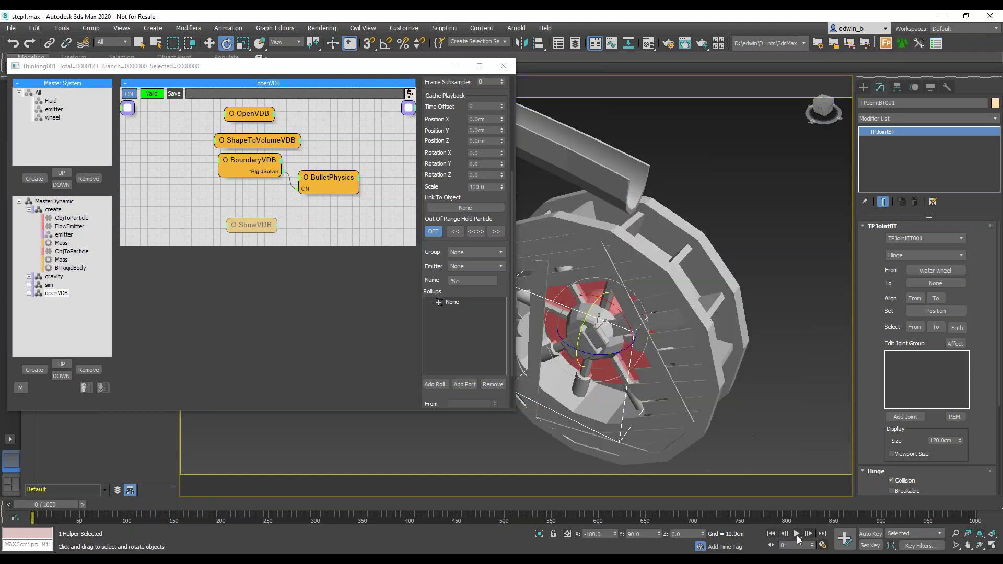
pyautogui.click(797, 533)
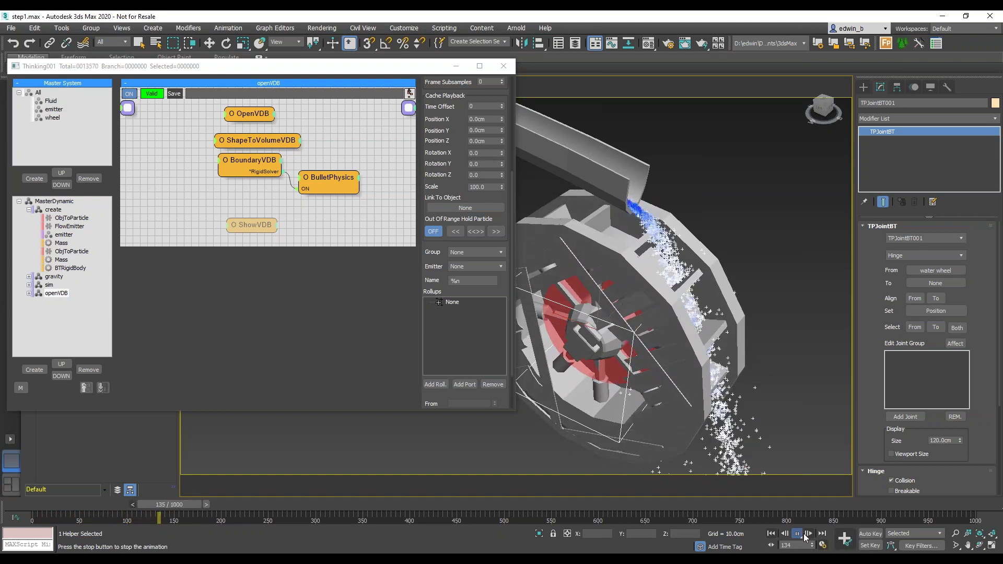
pyautogui.click(772, 533)
pyautogui.press('e')
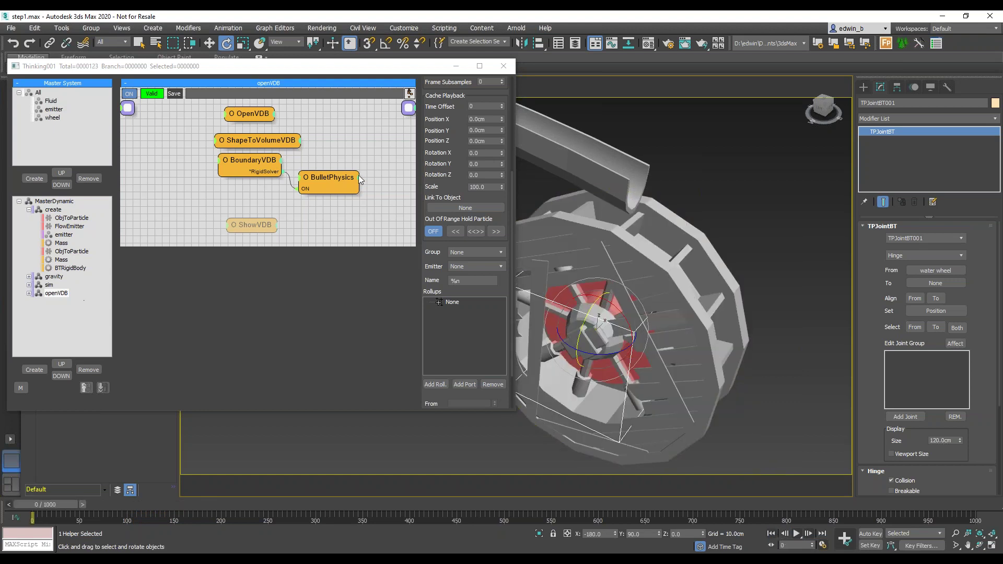
# Review the wheel's ObjToParticle and BTRigidBody operators in the create set and the BulletPhysics operator in the openVDB set.
pyautogui.click(62, 212)
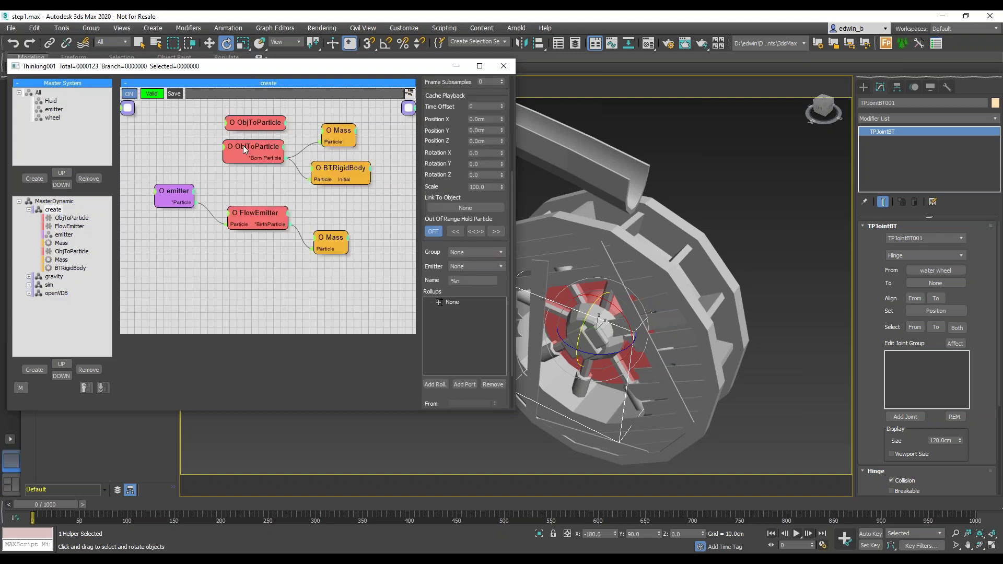
pyautogui.click(243, 146)
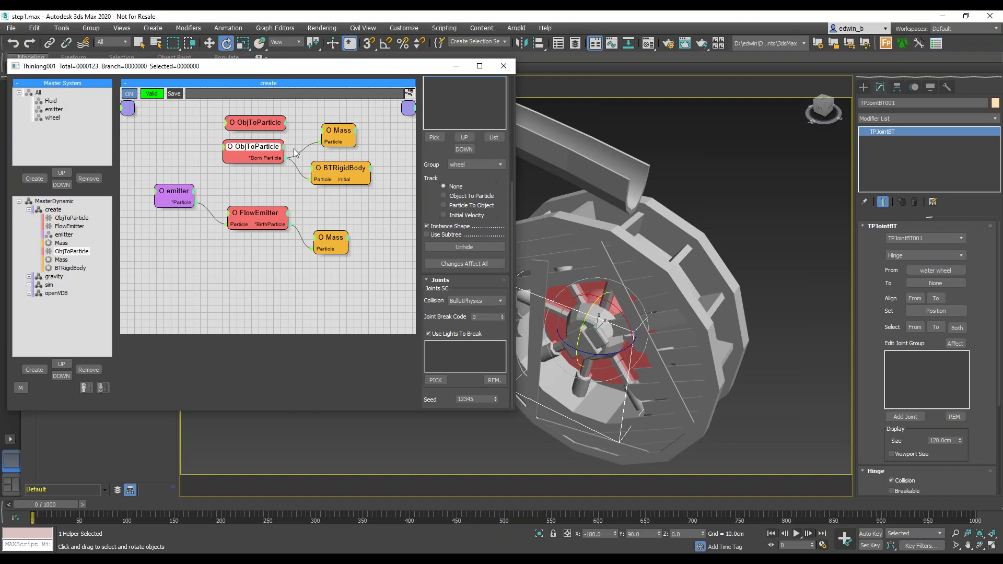
pyautogui.click(348, 167)
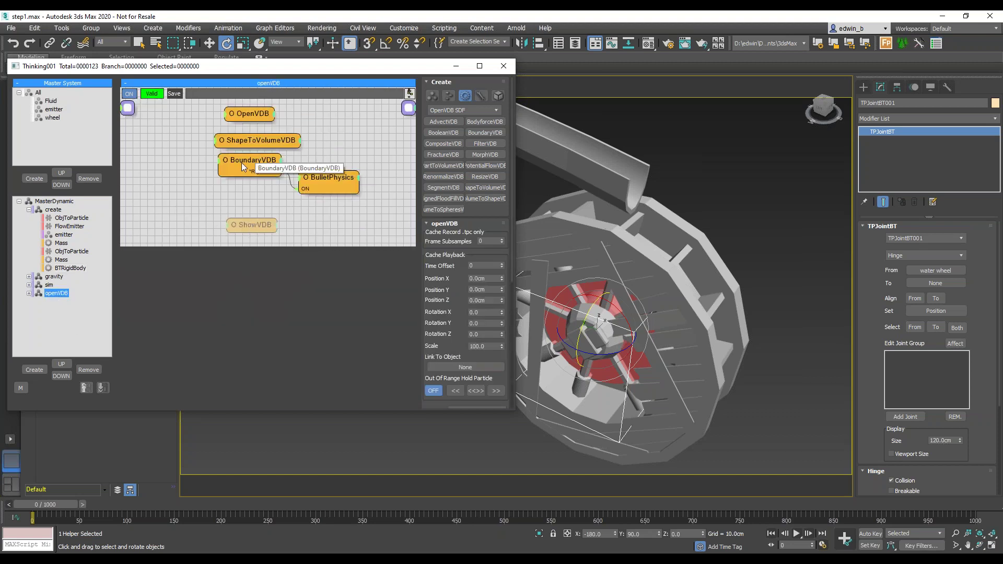
pyautogui.click(336, 175)
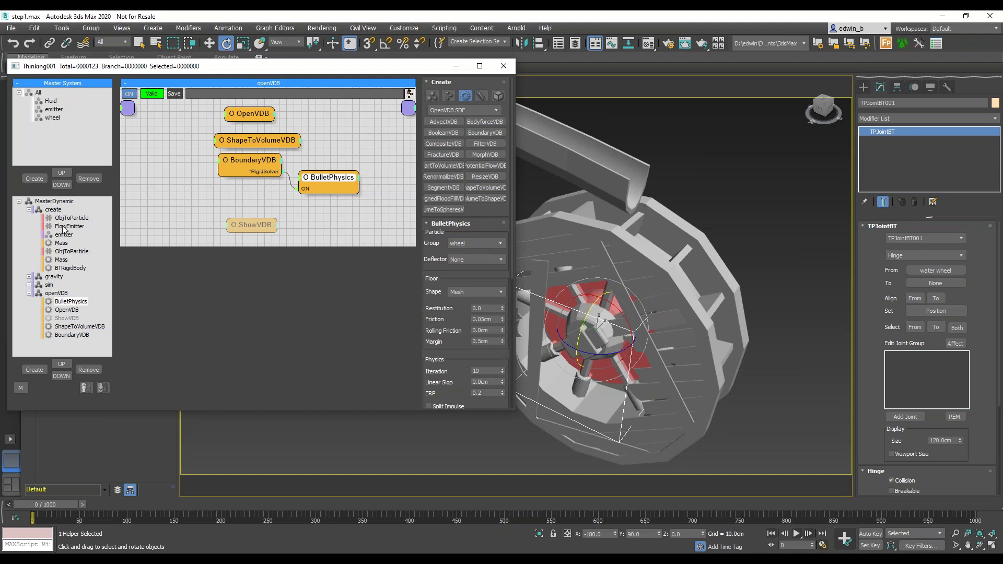
# Set MasterDynamic's viewport/render subsampling to Per Half Frame.
pyautogui.click(54, 201)
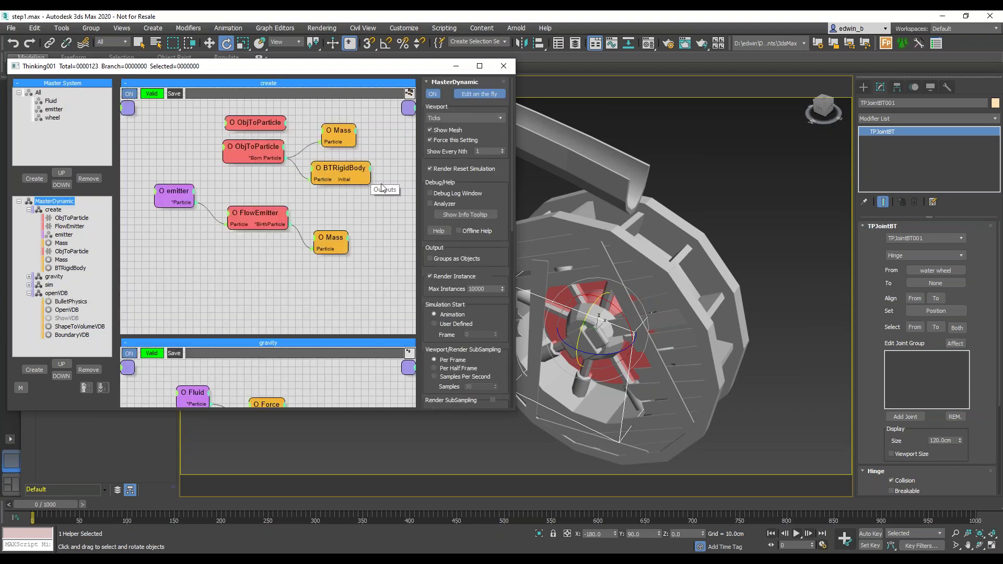
pyautogui.moveTo(493, 316); pyautogui.dragTo(493, 194)
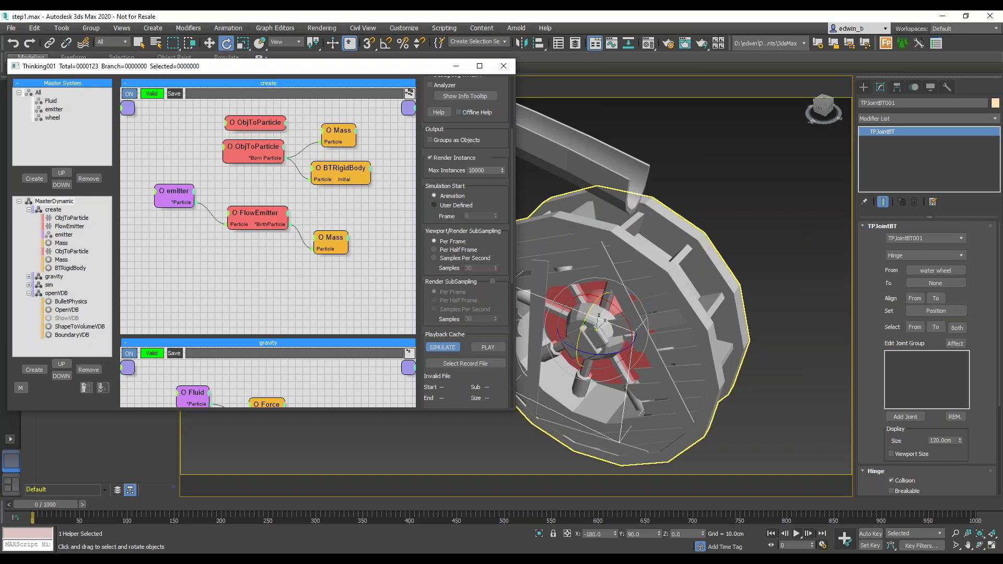
pyautogui.click(441, 250)
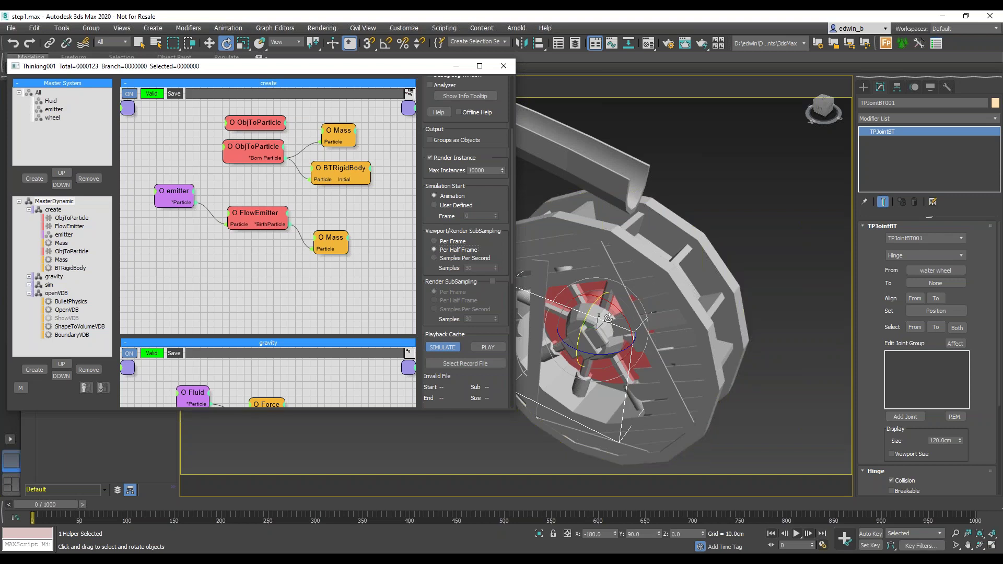
# Play the simulation with half-frame subsampling to frame 99 and inspect the fluid on the wheel in an enlarged, unobstructed Perspective view.
pyautogui.click(992, 546)
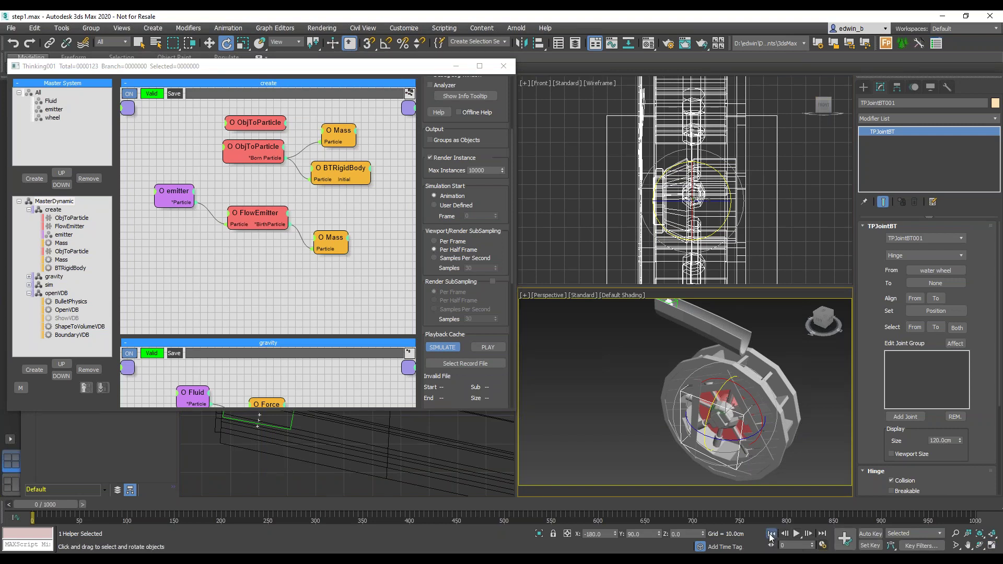
pyautogui.click(797, 534)
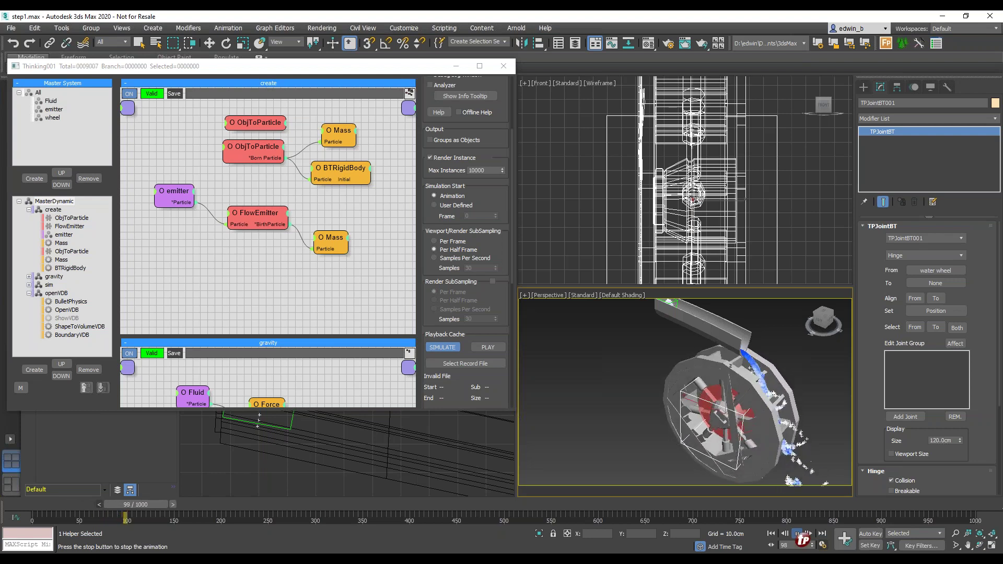
pyautogui.press('/')
pyautogui.press('e')
pyautogui.click(992, 546)
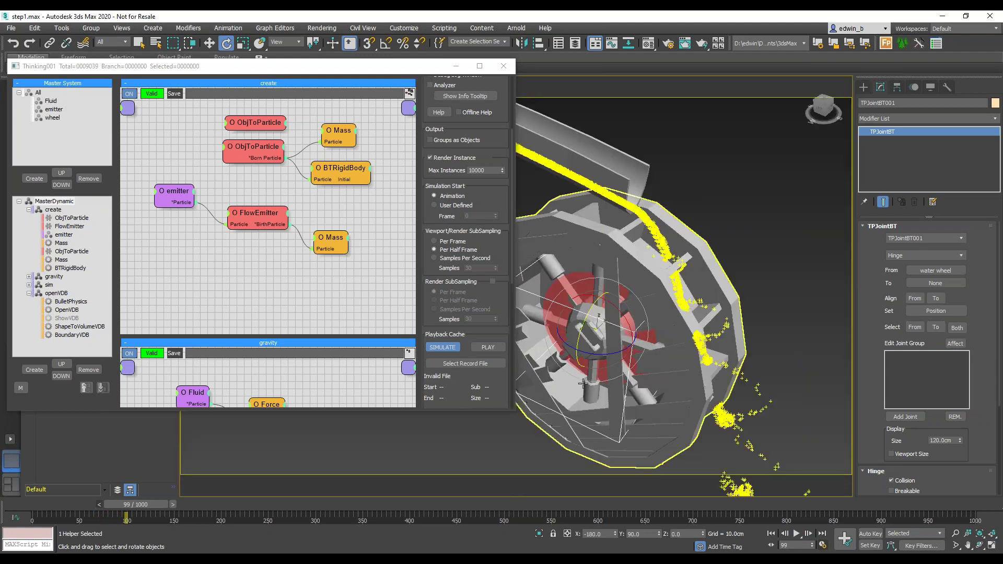
pyautogui.moveTo(312, 73); pyautogui.dragTo(252, 62)
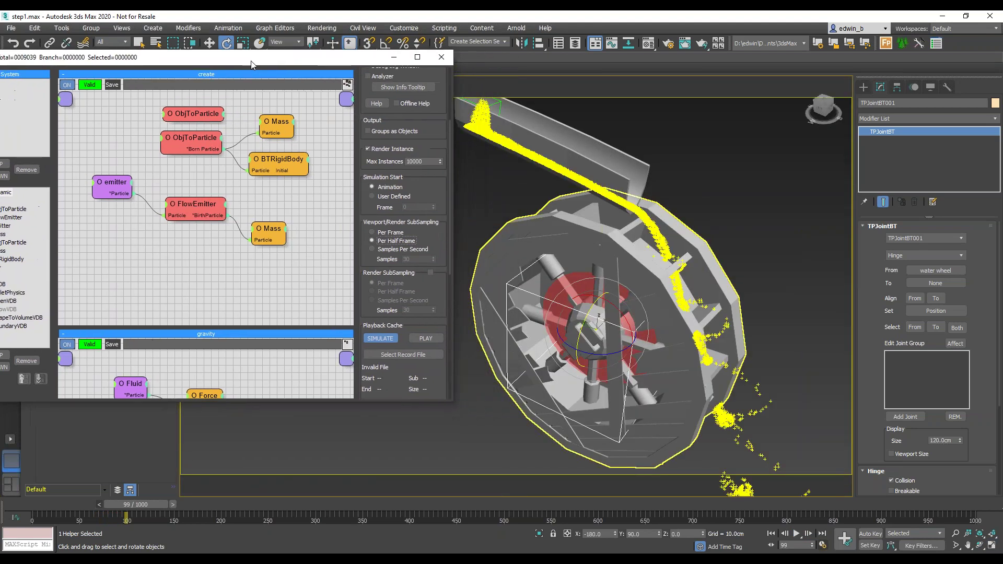
pyautogui.moveTo(607, 353)
pyautogui.keyDown('alt'); pyautogui.mouseDown(button='middle')
pyautogui.moveTo(561, 346)
pyautogui.moveTo(611, 348)
pyautogui.mouseUp(button='middle'); pyautogui.keyUp('alt')
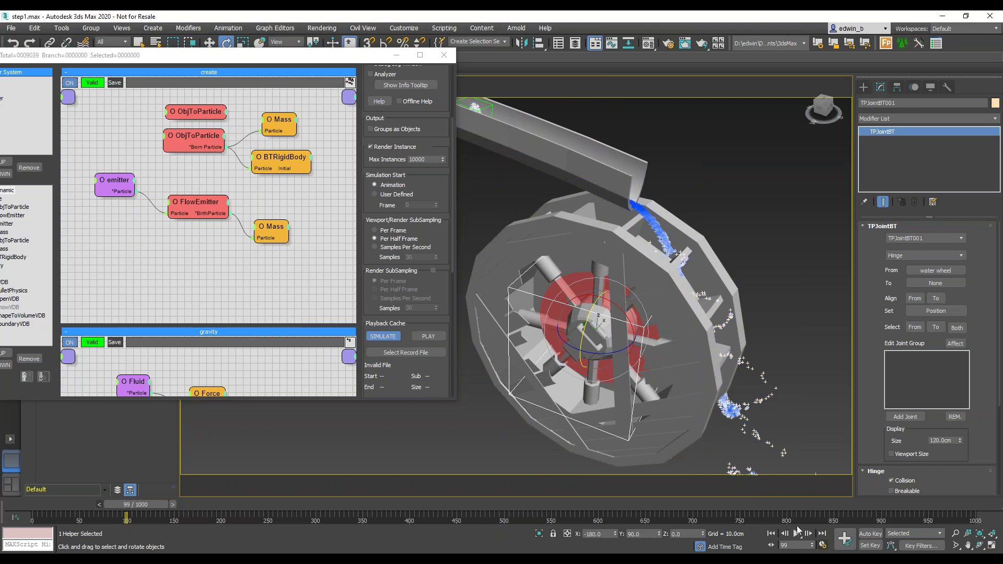
# Switch the subsampling to Per Frame, replay the simulation to about frame 110 for comparison, and restore Per Half Frame.
pyautogui.click(771, 537)
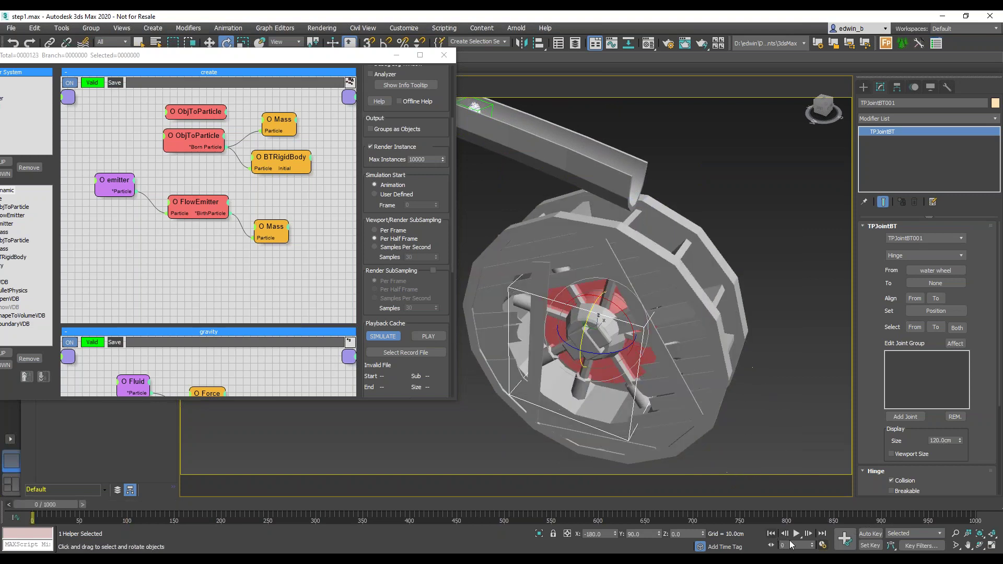
pyautogui.click(391, 231)
pyautogui.click(797, 533)
pyautogui.click(797, 533)
pyautogui.press('Home')
pyautogui.click(799, 532)
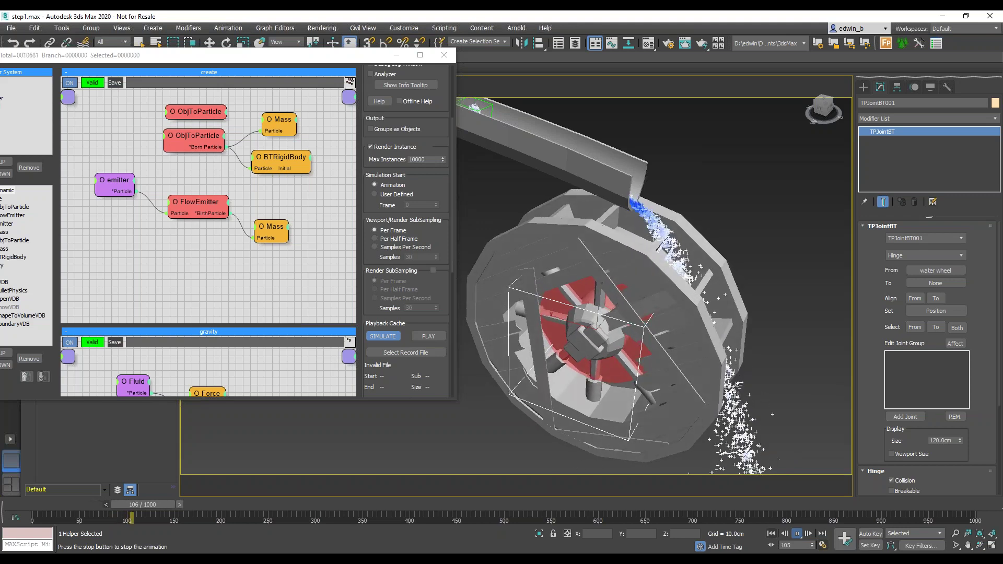
pyautogui.click(797, 533)
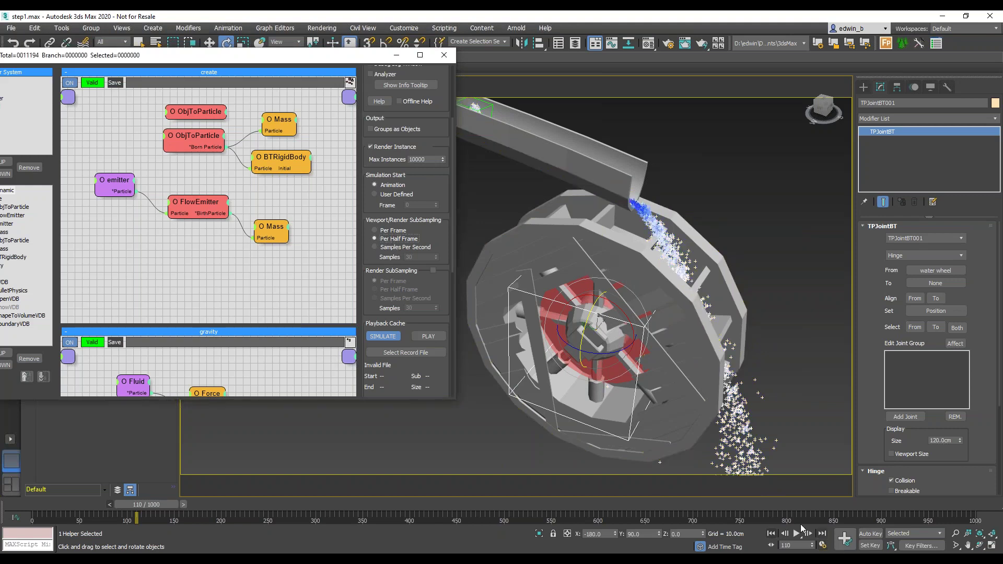
# Replay the half-frame simulation from the start to frame 88 and inspect how the water fills the wheel's paddles from several angles.
pyautogui.click(771, 533)
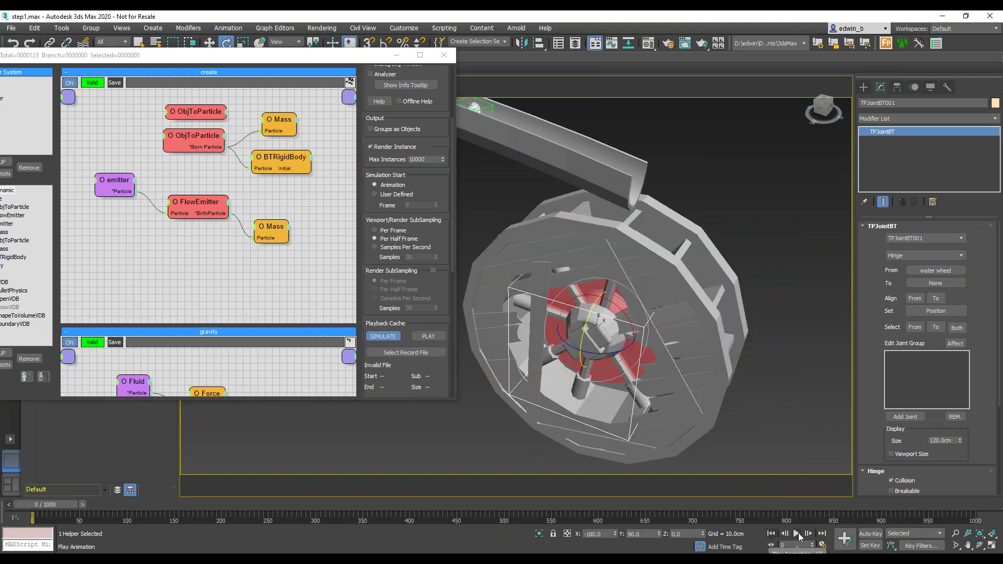
pyautogui.click(797, 533)
pyautogui.keyDown('alt'); pyautogui.moveTo(740, 341); pyautogui.dragTo(674, 358, button='middle'); pyautogui.keyUp('alt')
pyautogui.click(796, 531)
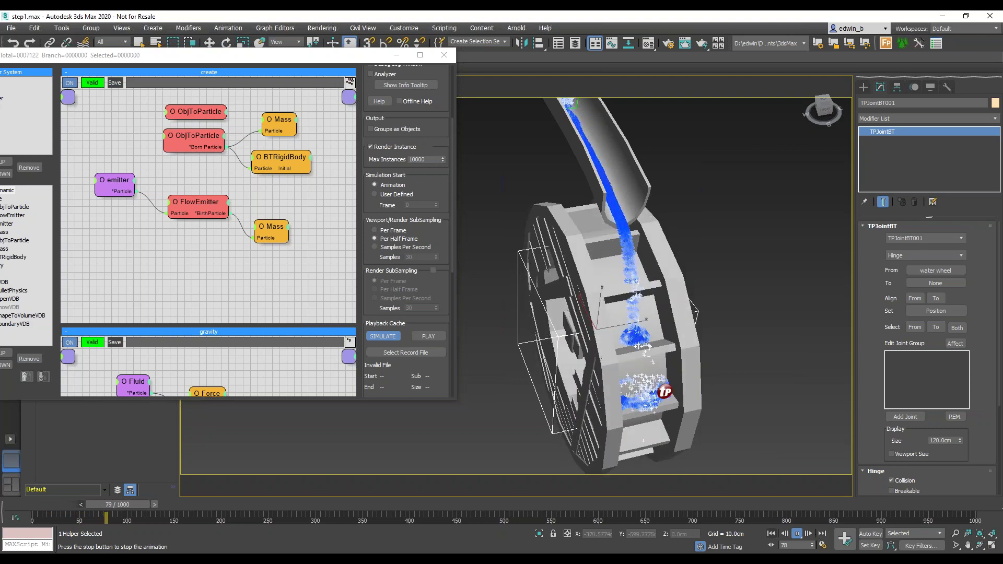
pyautogui.click(797, 534)
pyautogui.press('e')
pyautogui.keyDown('alt'); pyautogui.moveTo(563, 327); pyautogui.dragTo(540, 337, button='middle'); pyautogui.keyUp('alt')
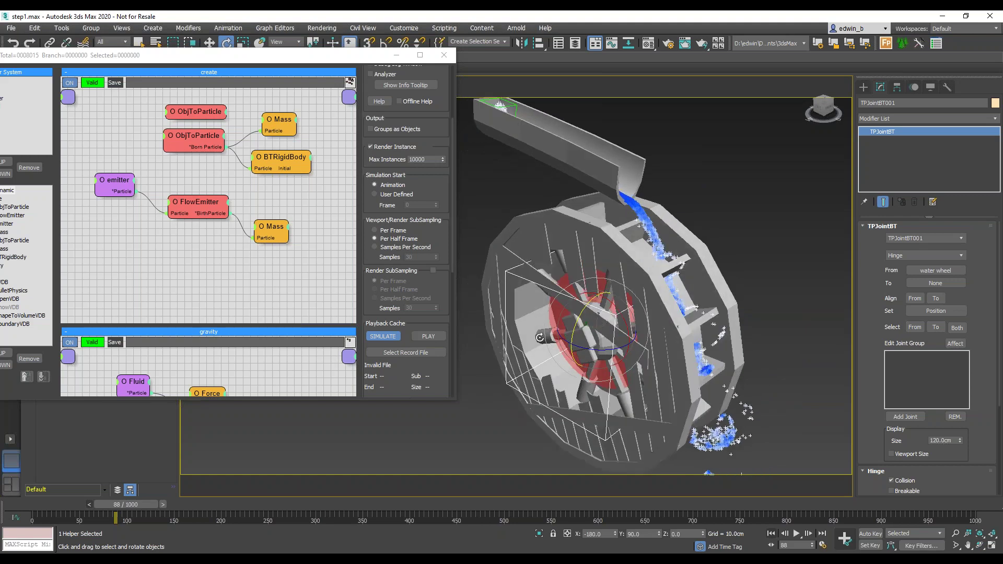
# Set the Density of the sim set's FlowGroup operator to 0.1.
pyautogui.moveTo(154, 60); pyautogui.dragTo(216, 29)
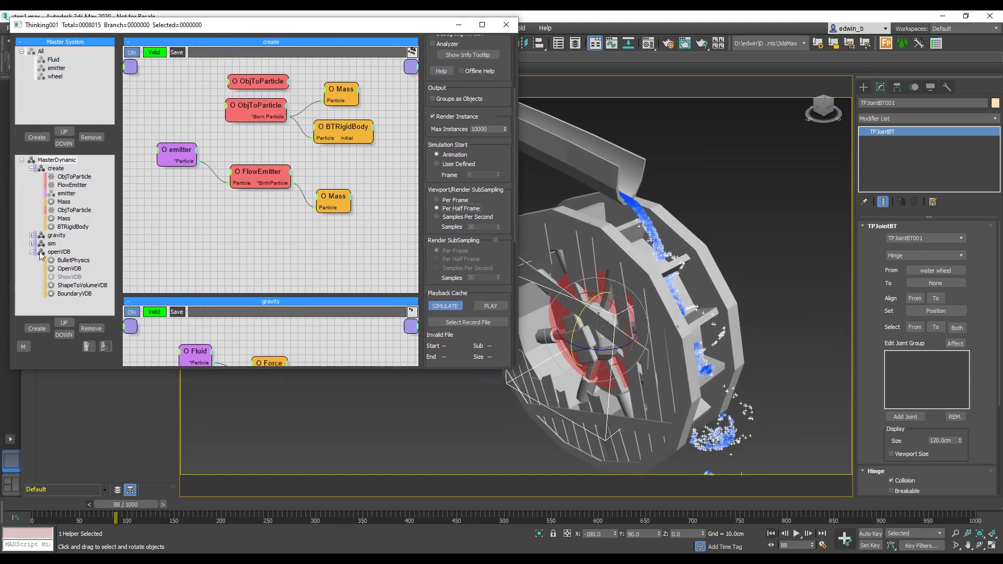
pyautogui.click(52, 243)
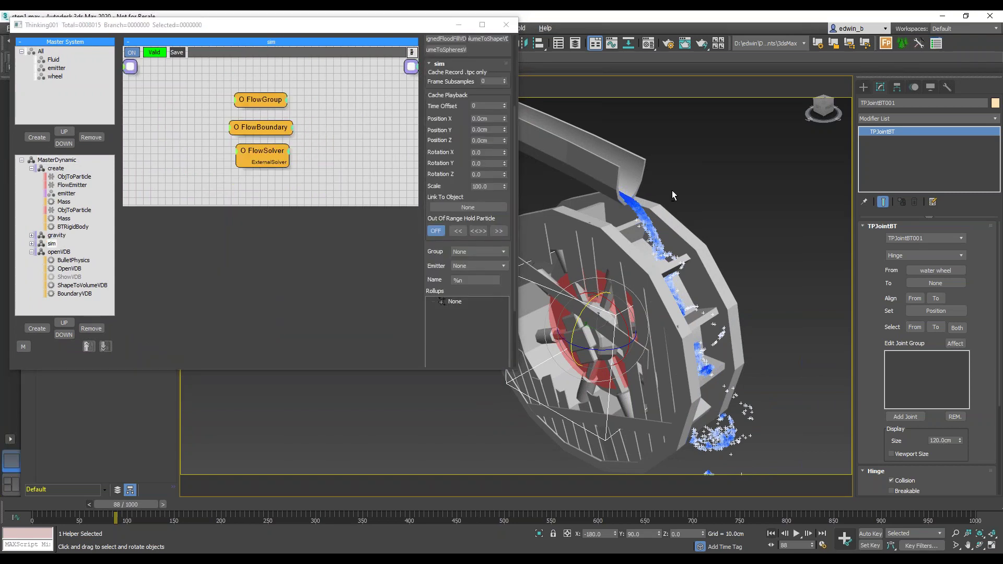
pyautogui.keyDown('alt'); pyautogui.moveTo(672, 195); pyautogui.dragTo(633, 205, button='middle'); pyautogui.keyUp('alt')
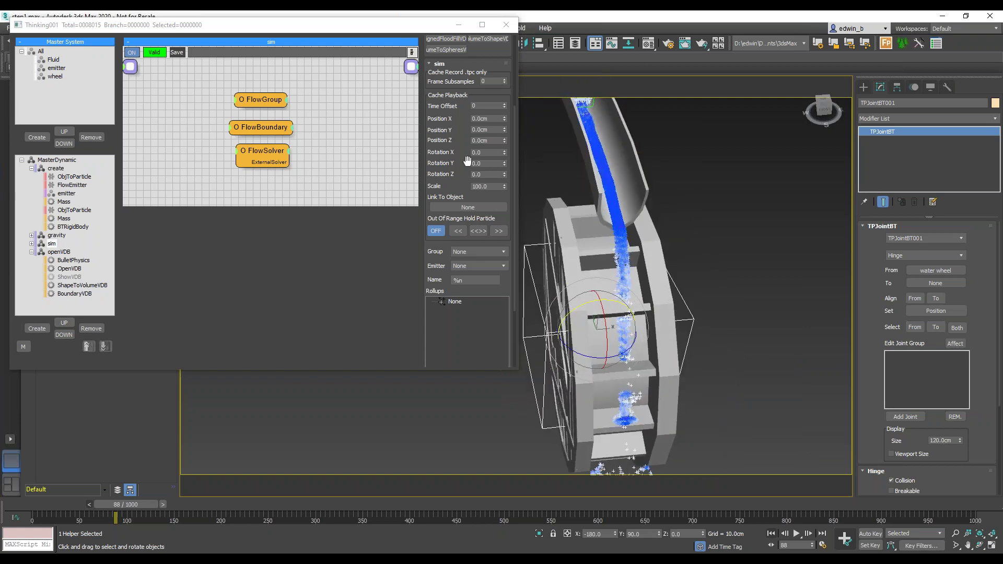
pyautogui.click(269, 104)
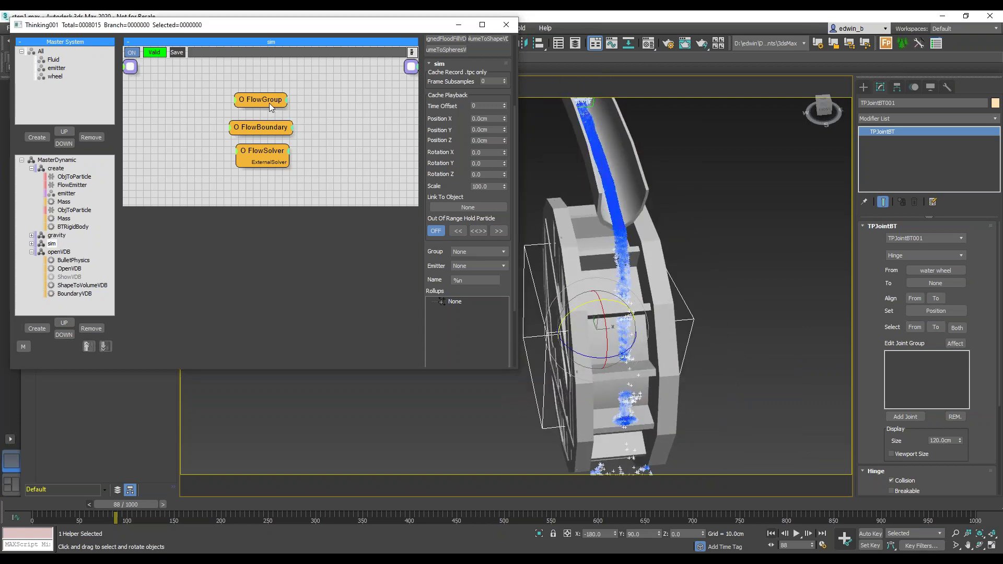
pyautogui.click(268, 102)
pyautogui.click(490, 145)
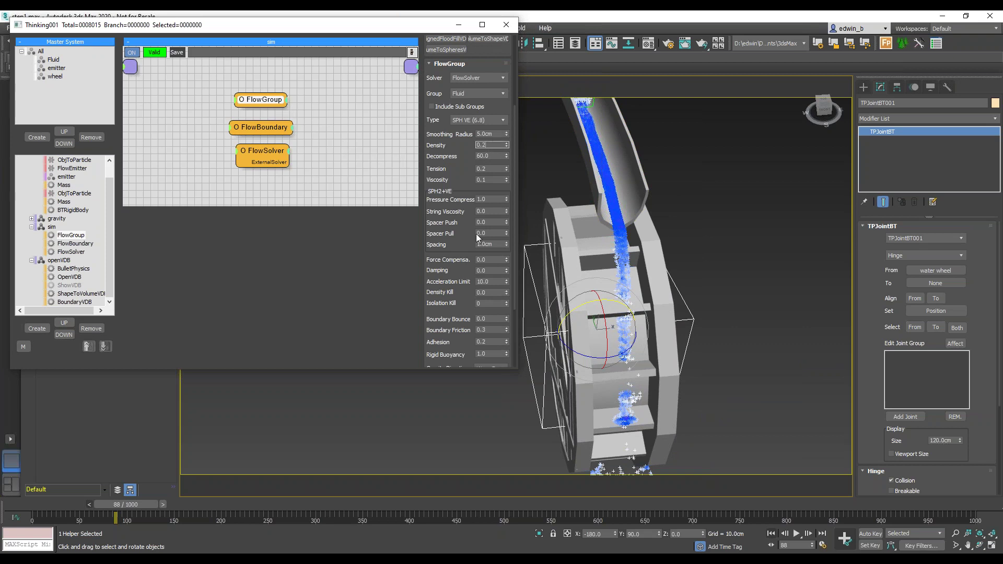
# Play the simulation from the start to about frame 79 to check the fluid density, and return to frame 0.
pyautogui.click(772, 534)
pyautogui.click(796, 534)
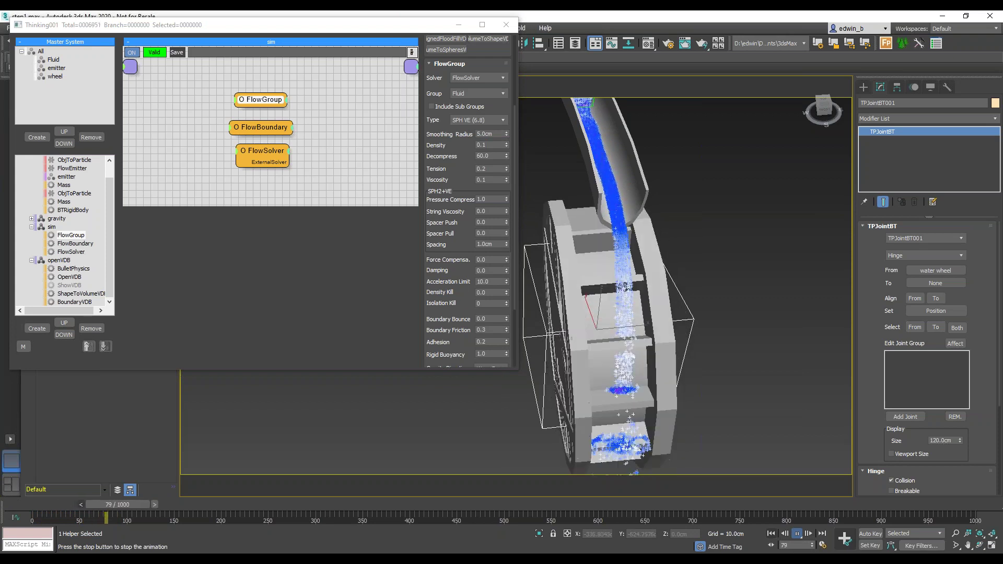
pyautogui.click(798, 534)
pyautogui.click(772, 534)
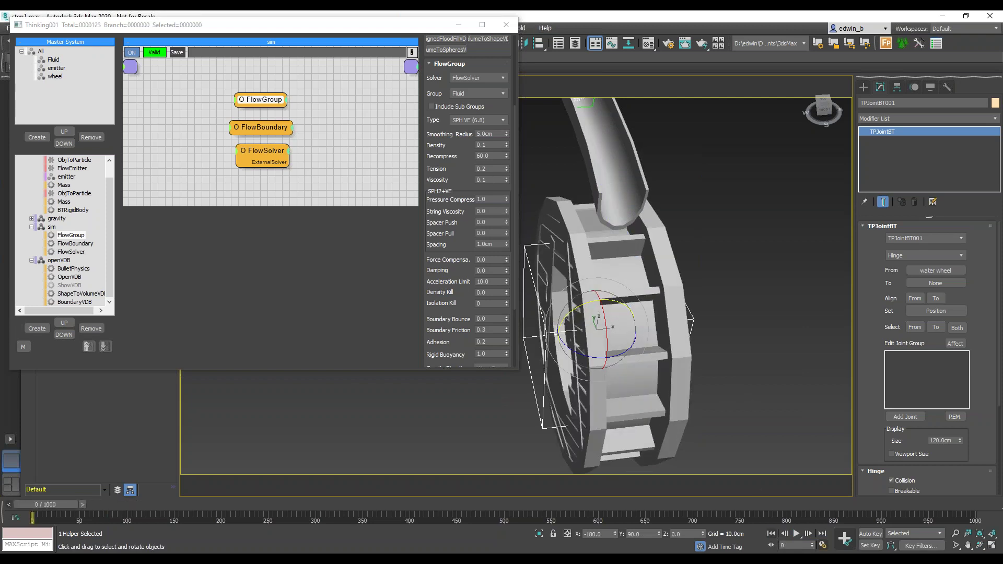
# Set FlowGroup's Tension to 0.1 and Viscosity to 0.15, and simulate to frame 62 to inspect the fluid from the wheel's side.
pyautogui.click(493, 169)
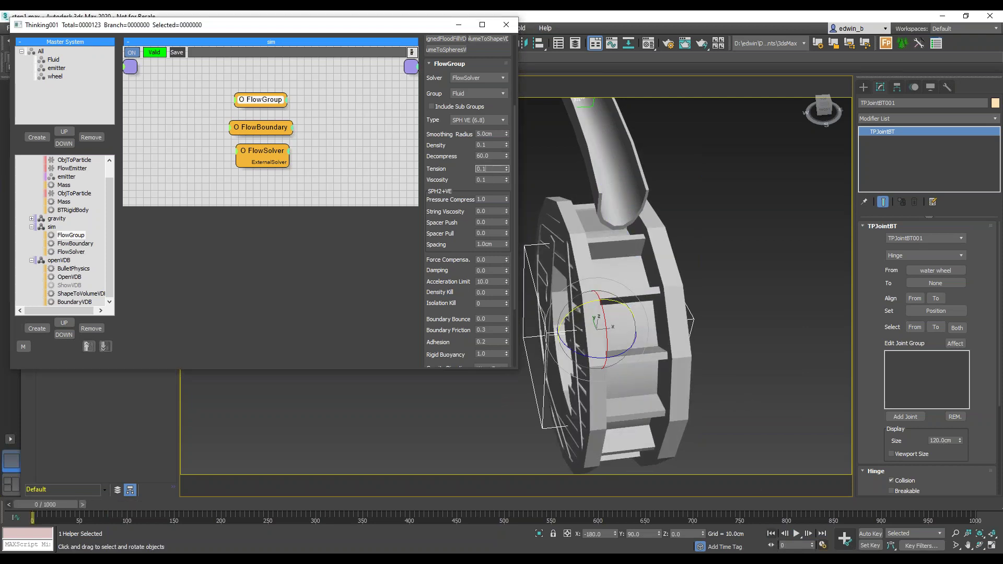
pyautogui.click(499, 180)
pyautogui.click(795, 534)
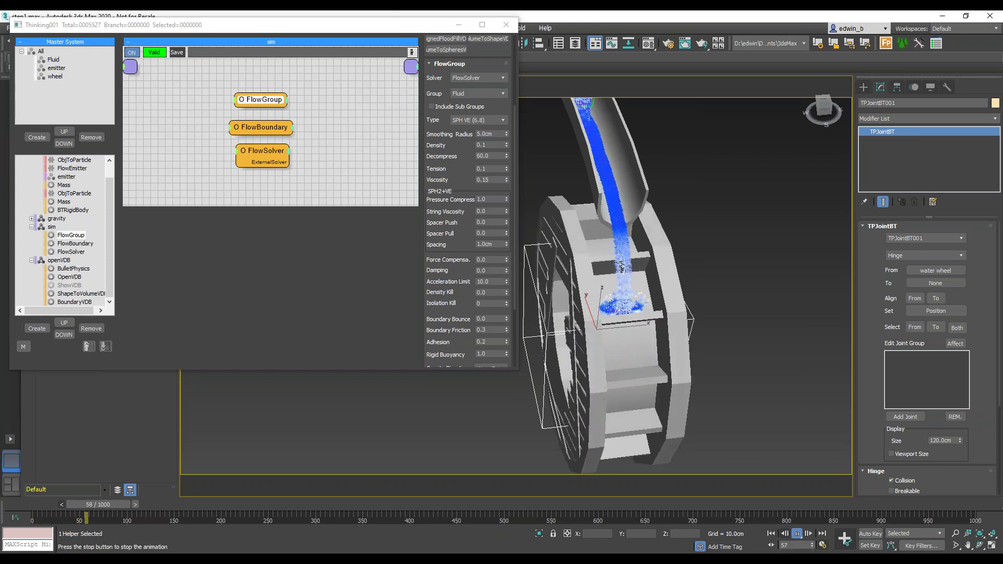
pyautogui.click(797, 533)
pyautogui.keyDown('alt'); pyautogui.moveTo(589, 335); pyautogui.dragTo(665, 291, button='middle'); pyautogui.keyUp('alt')
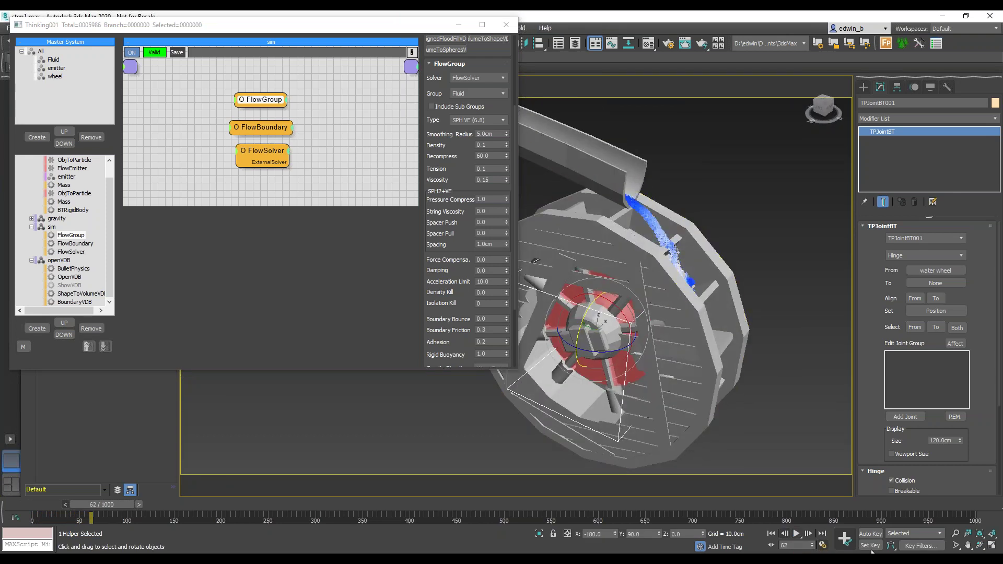
# Replay the simulation from the start to frame 60 and watch the water strike the wheel's paddles.
pyautogui.click(771, 533)
pyautogui.click(797, 533)
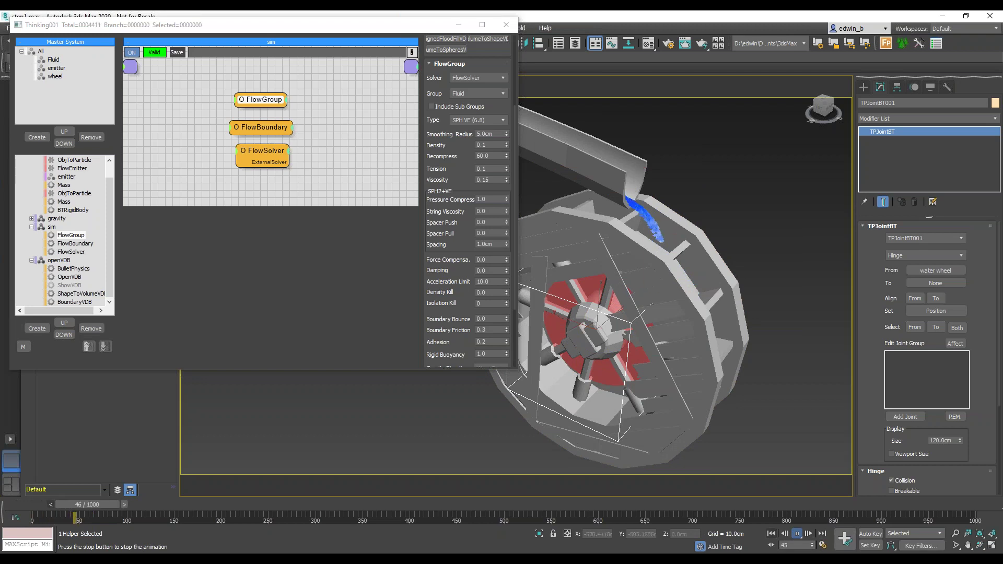
pyautogui.click(797, 534)
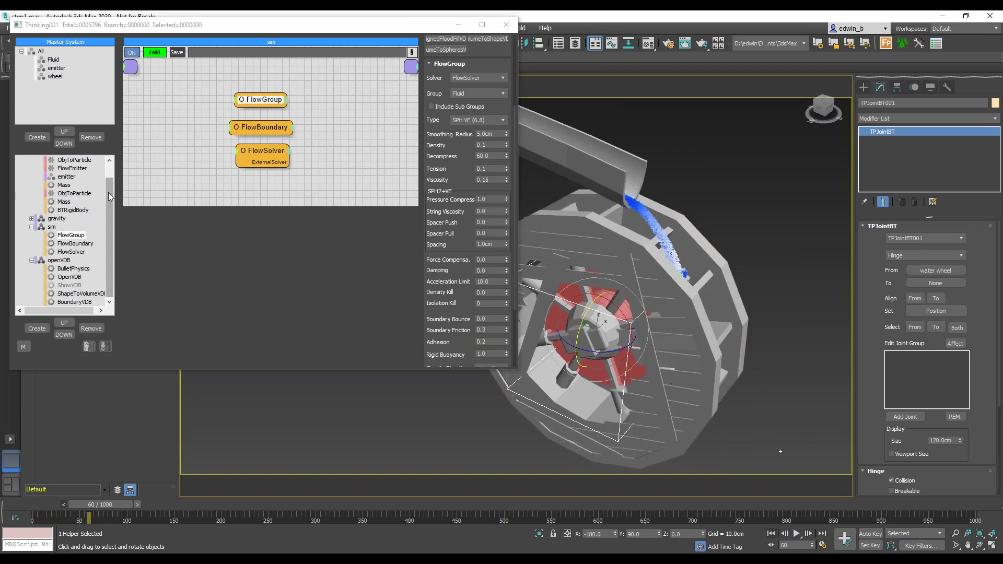
# In the create set, set the water wheel's Mass operator to 4000.
pyautogui.scroll(1, 107, 203)
pyautogui.click(52, 168)
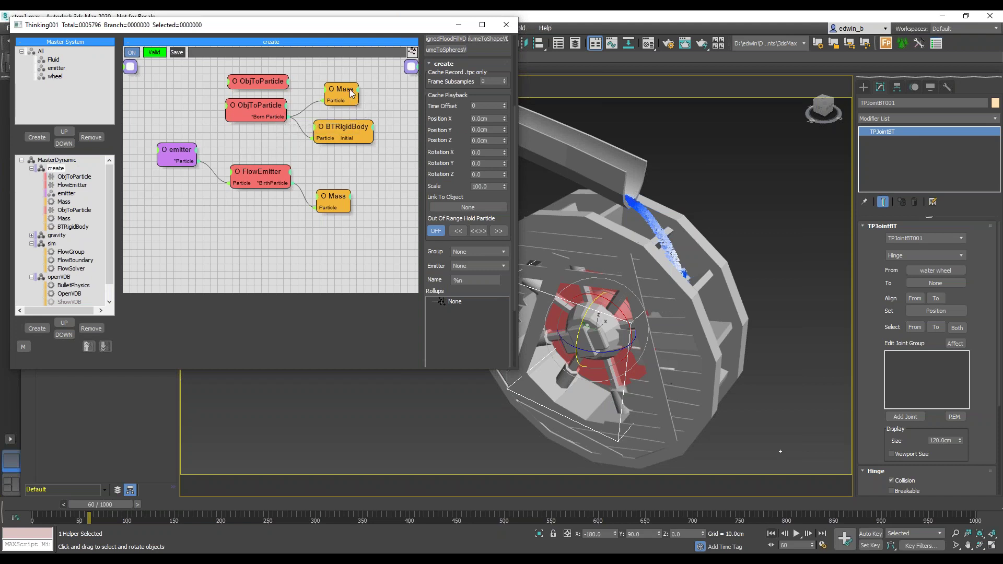
pyautogui.click(343, 96)
pyautogui.doubleClick(488, 192)
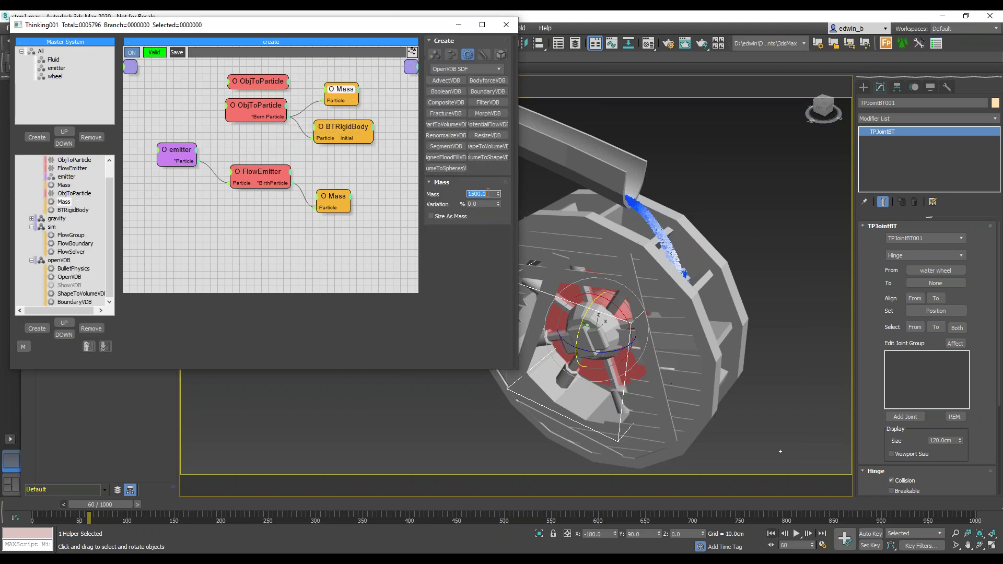
pyautogui.write('4000')
pyautogui.press('Return')
# Play the simulation from the start to frame 106 with the heavier wheel and inspect the paddles from an angle.
pyautogui.click(771, 535)
pyautogui.click(796, 534)
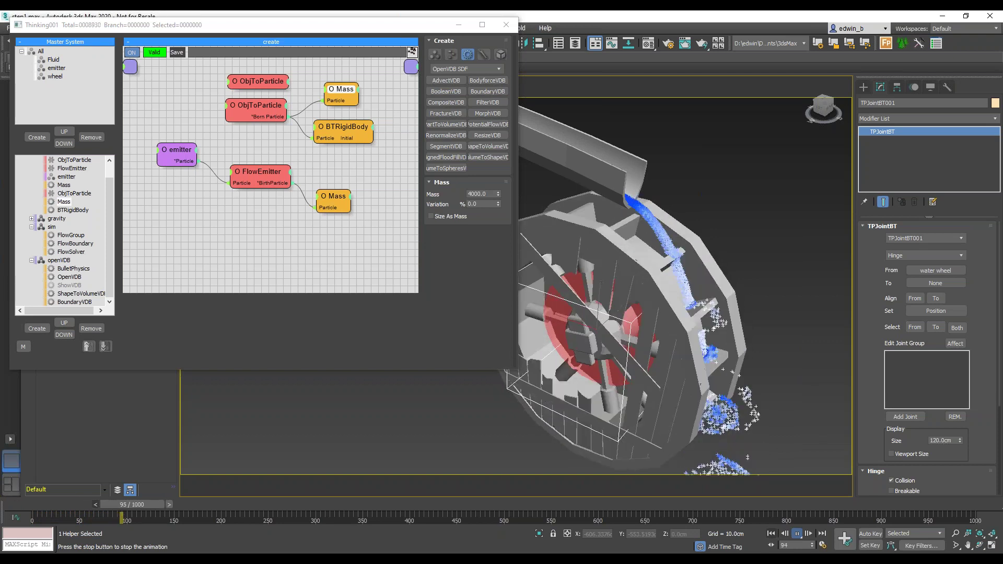
pyautogui.click(797, 534)
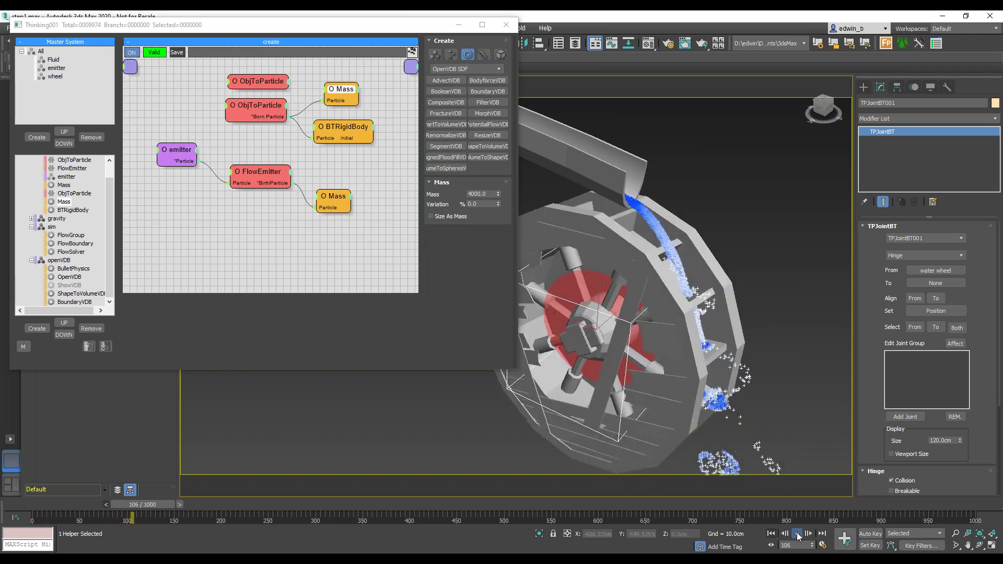
pyautogui.keyDown('alt'); pyautogui.moveTo(690, 366); pyautogui.dragTo(670, 388, button='middle'); pyautogui.keyUp('alt')
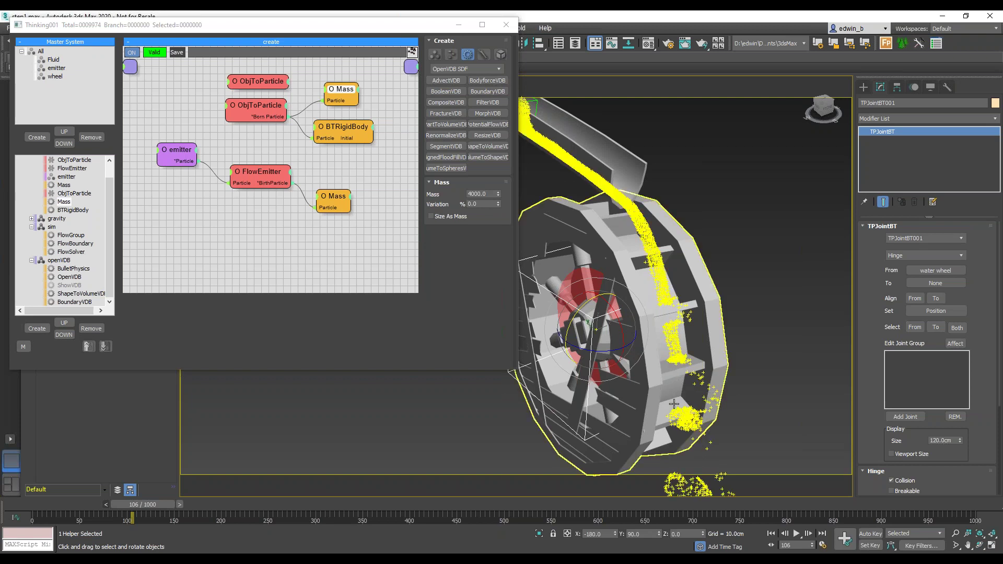
# Set the BoundaryVDB operator's Friction to 0.4 and Adhesion to 1.0cm in the openVDB set.
pyautogui.click(59, 260)
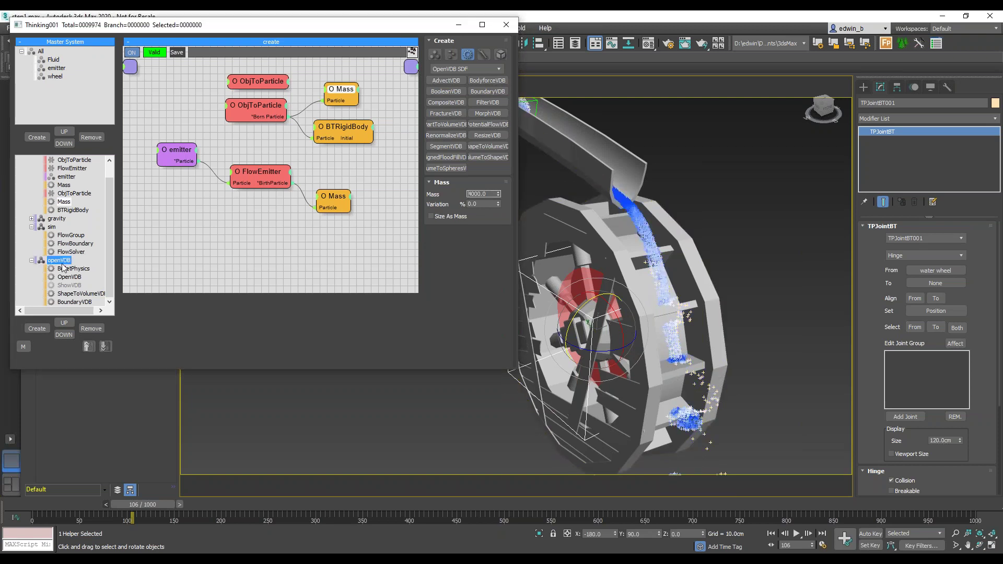
pyautogui.click(245, 121)
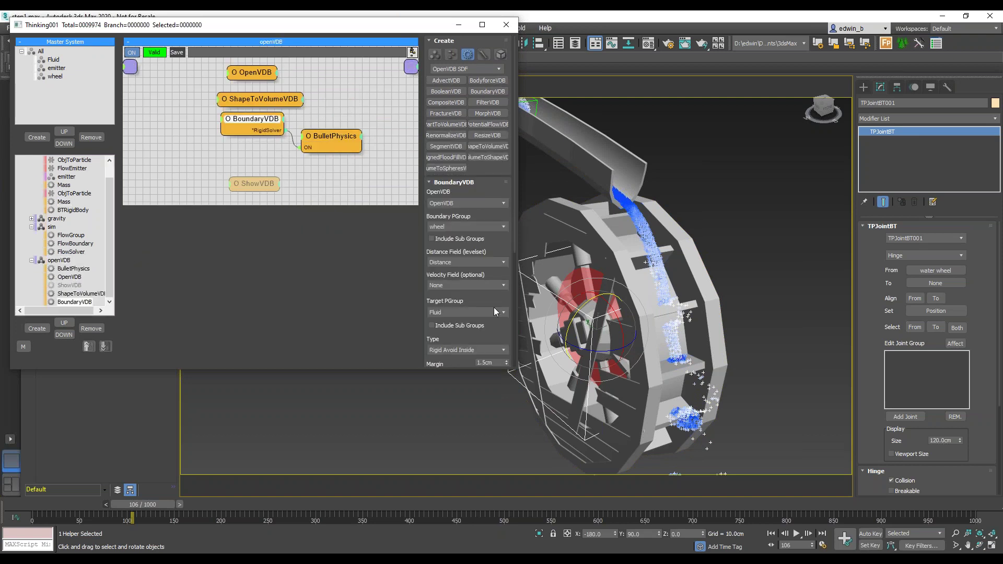
pyautogui.scroll(-5, 494, 307)
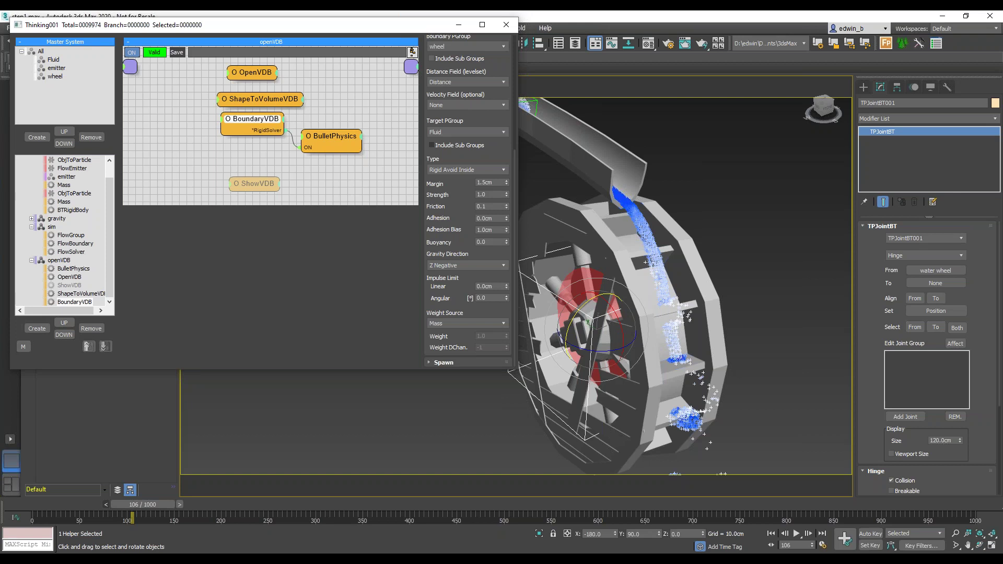
pyautogui.click(495, 206)
pyautogui.click(481, 218)
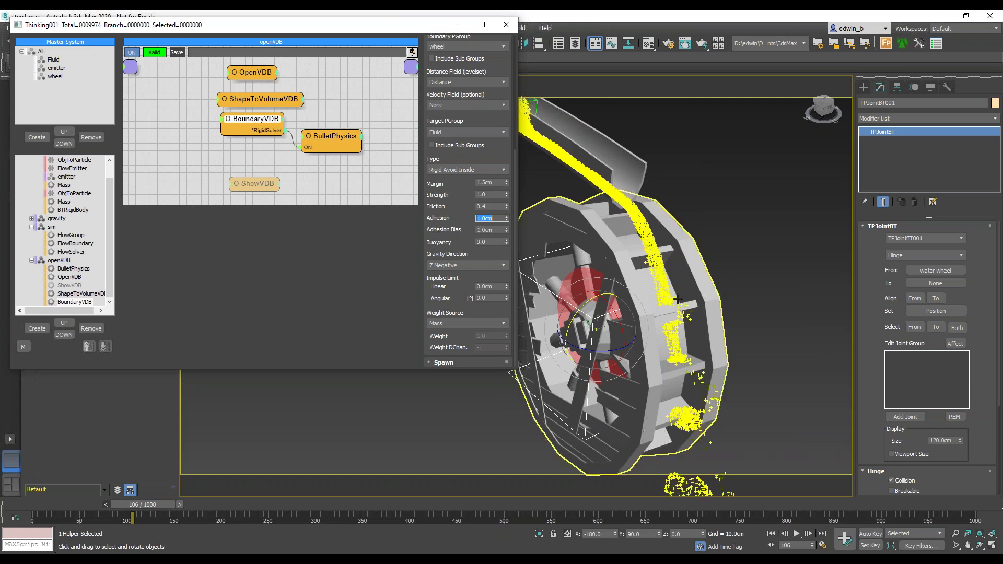
# Replay the simulation from the start to frame 133 and examine the whole chute and wheel with the new boundary friction and adhesion.
pyautogui.click(770, 533)
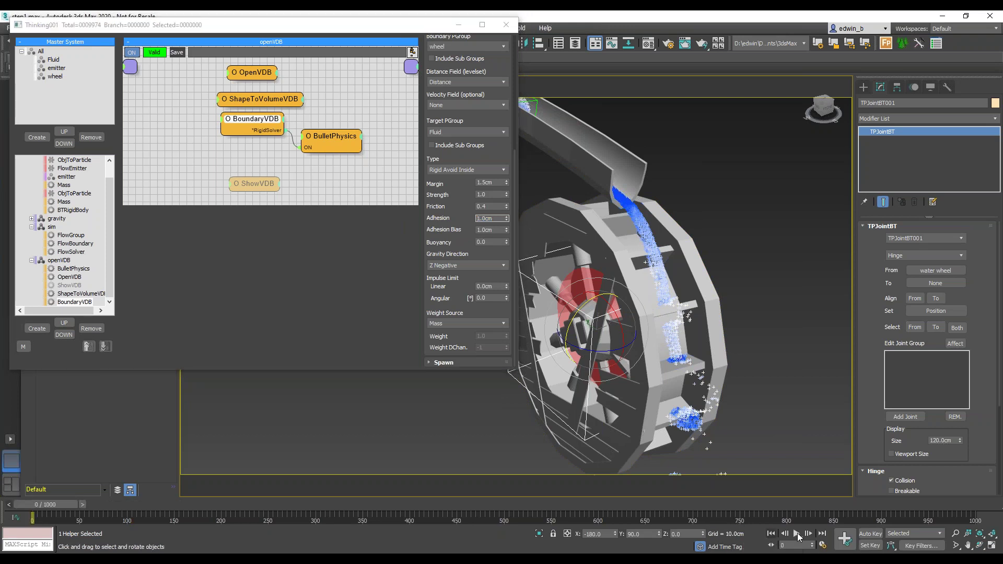
pyautogui.click(797, 534)
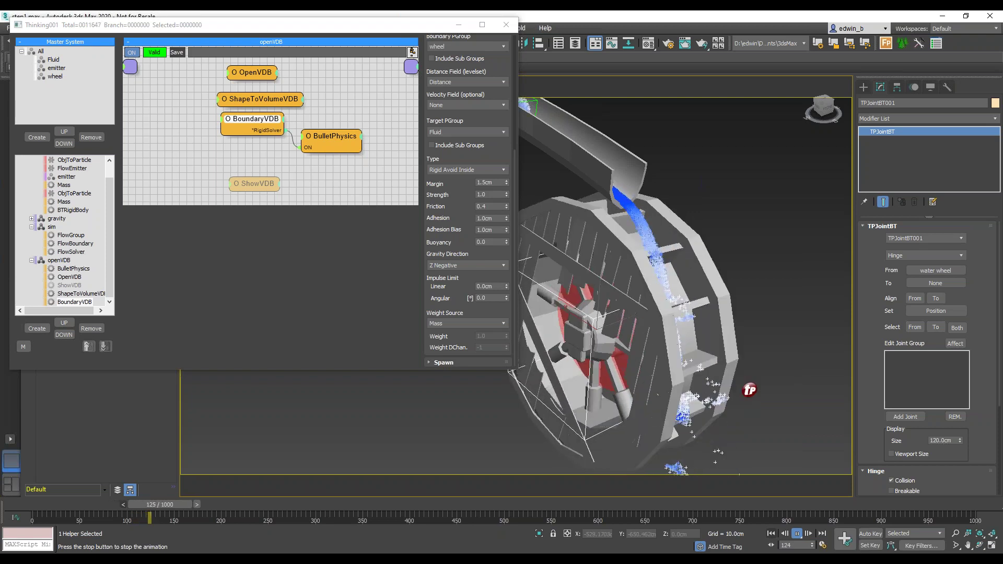
pyautogui.click(797, 533)
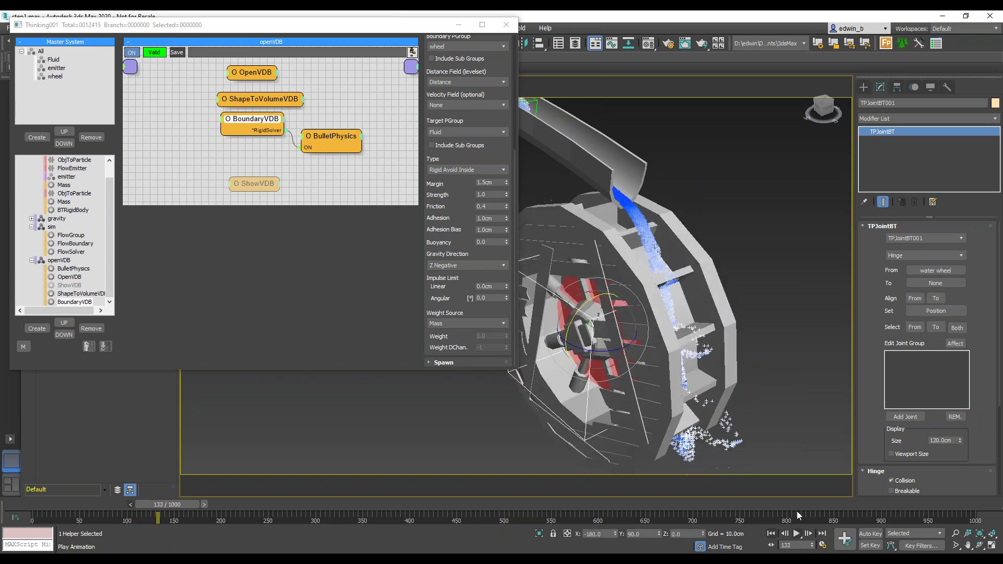
pyautogui.keyDown('alt'); pyautogui.moveTo(752, 340); pyautogui.dragTo(731, 358, button='middle'); pyautogui.keyUp('alt')
pyautogui.scroll(-3, 489, 410)
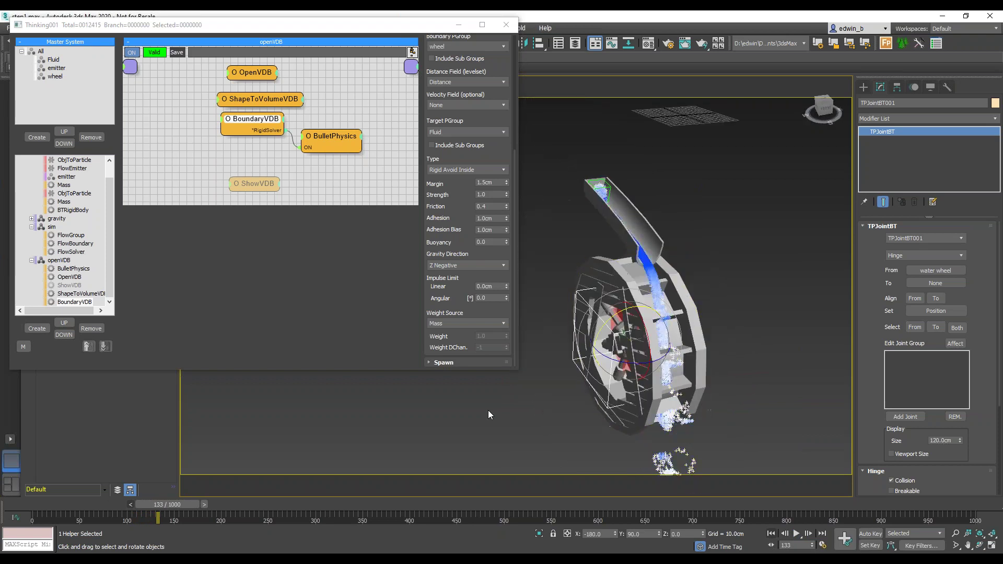
# Close the thinkingParticles editor and open the recent scene presentation_openVDB.max.
pyautogui.click(506, 24)
pyautogui.click(11, 28)
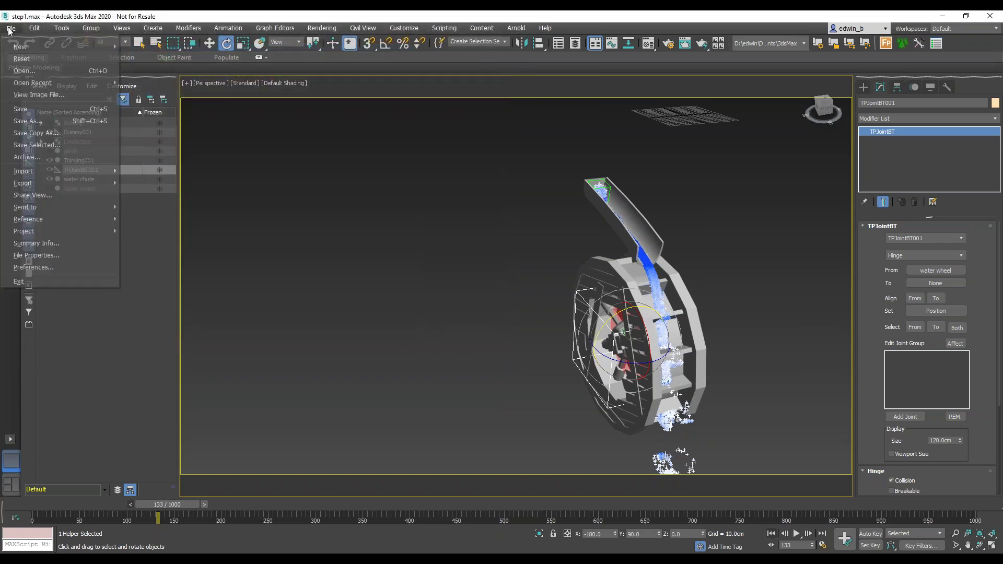
pyautogui.moveTo(96, 87)
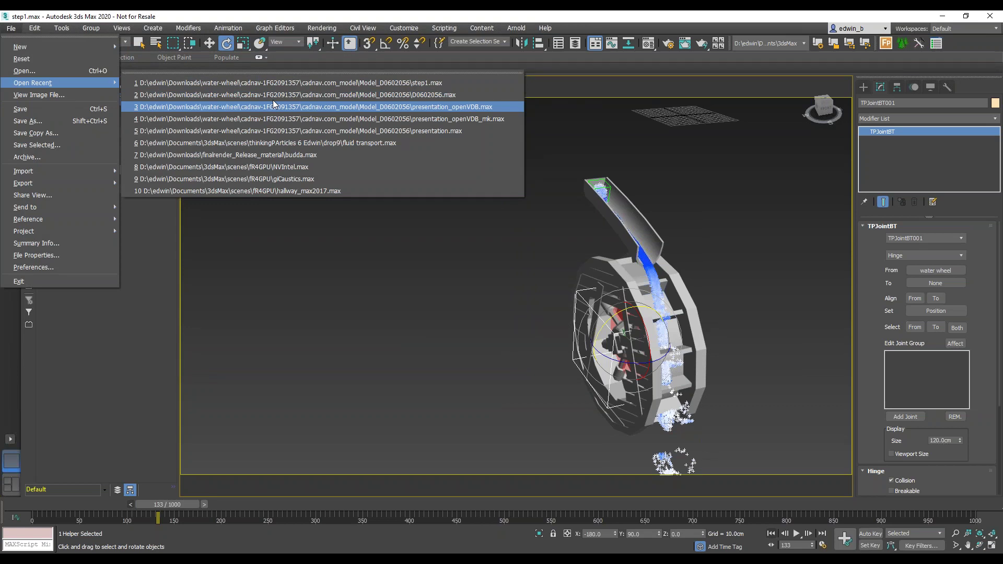
pyautogui.click(395, 109)
pyautogui.click(500, 305)
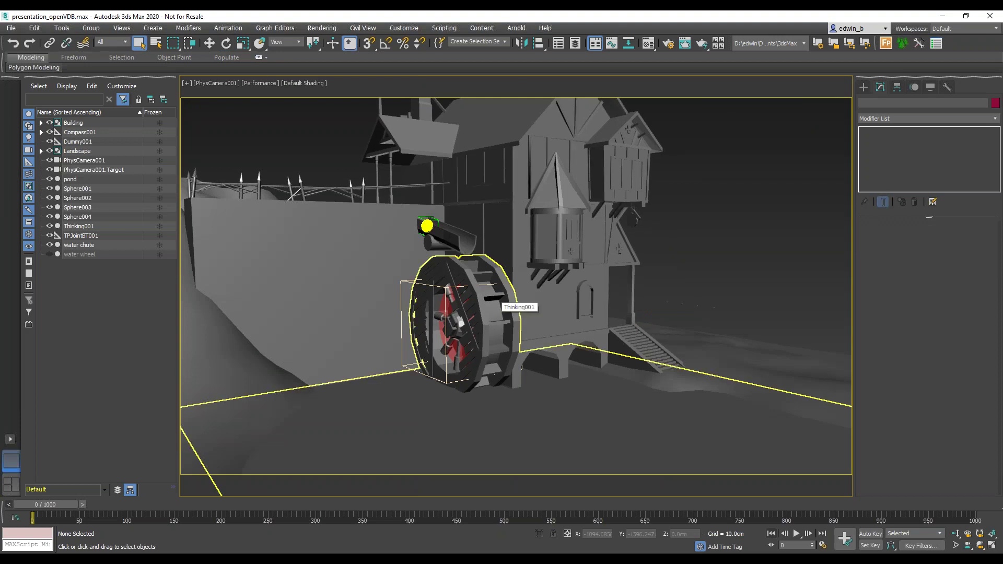
# Check the mill scene briefly in wireframe, restore shading, and play the simulation through the camera to frame 179.
pyautogui.press('F3')
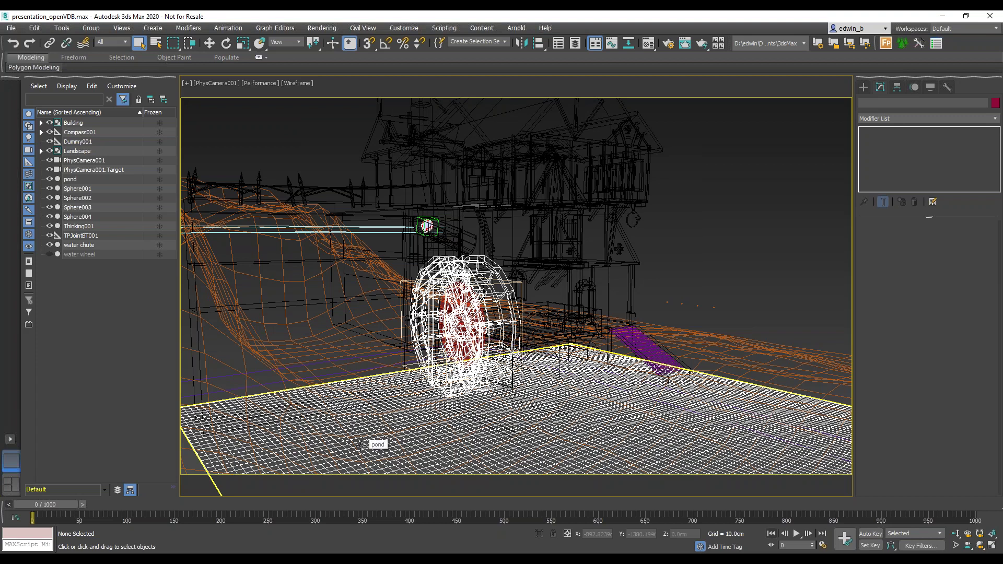
pyautogui.press('F3')
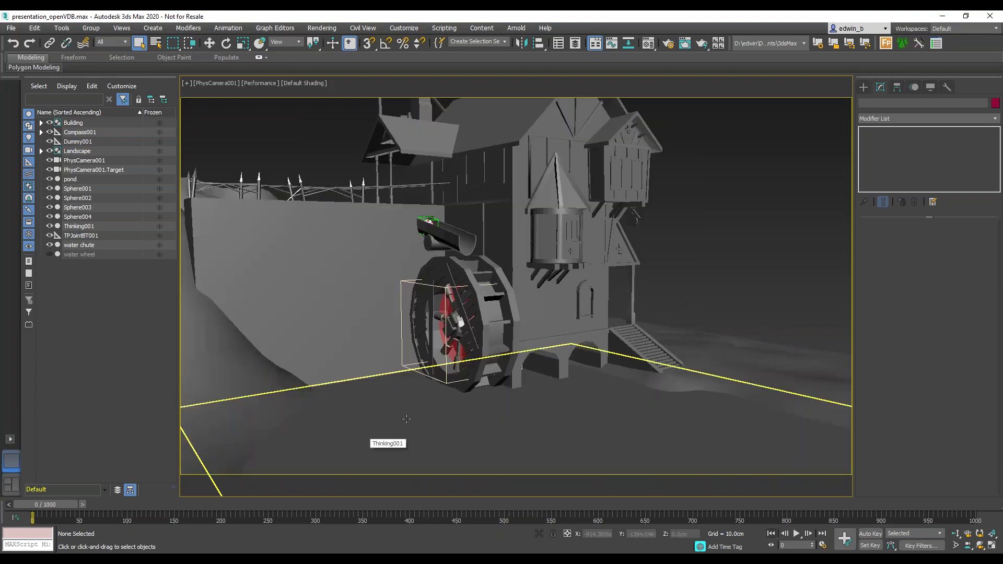
pyautogui.click(795, 534)
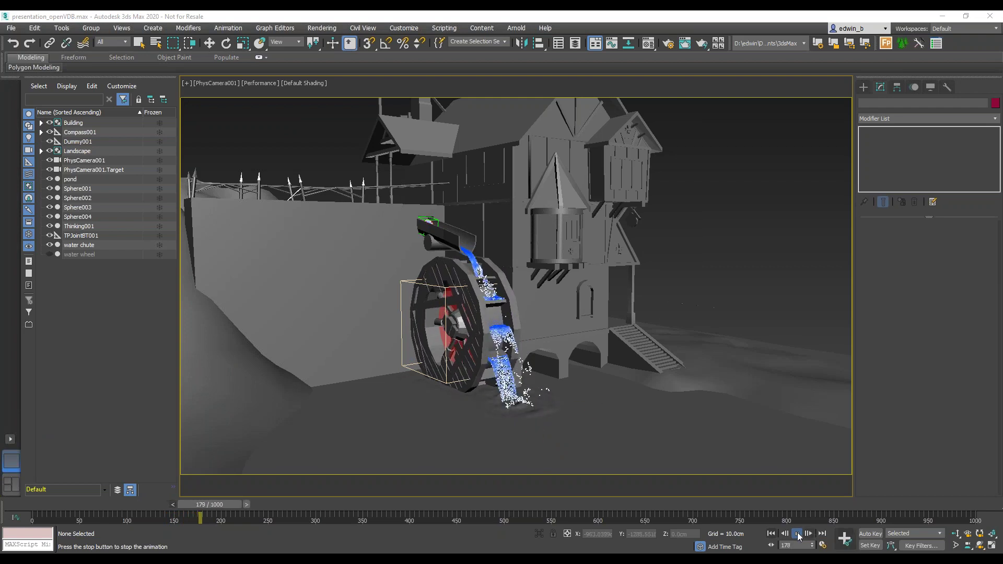
pyautogui.click(798, 534)
# Continue the mill simulation from frame 179 to frame 323 and watch the water stir the pond surface.
pyautogui.press('F4')
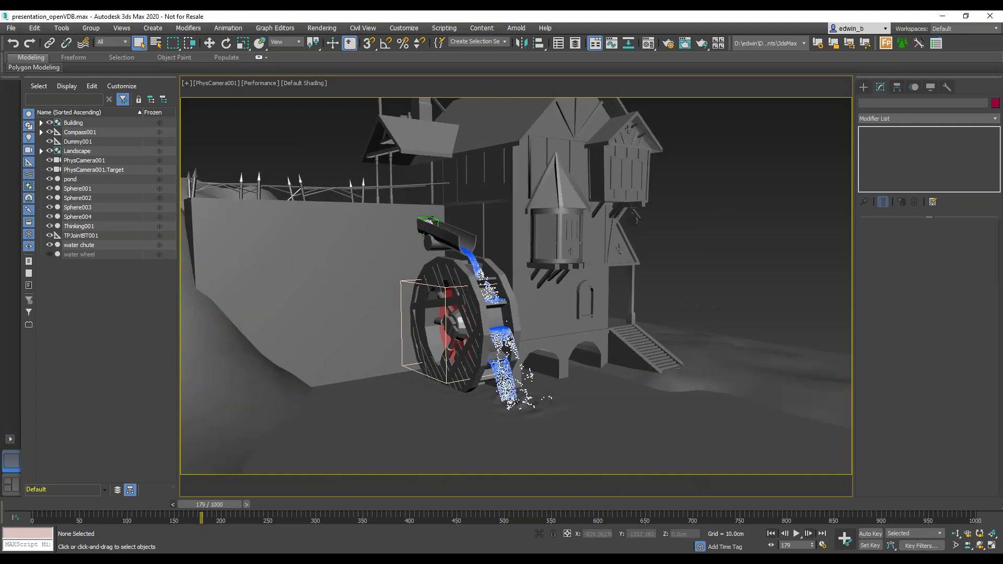
pyautogui.press('/')
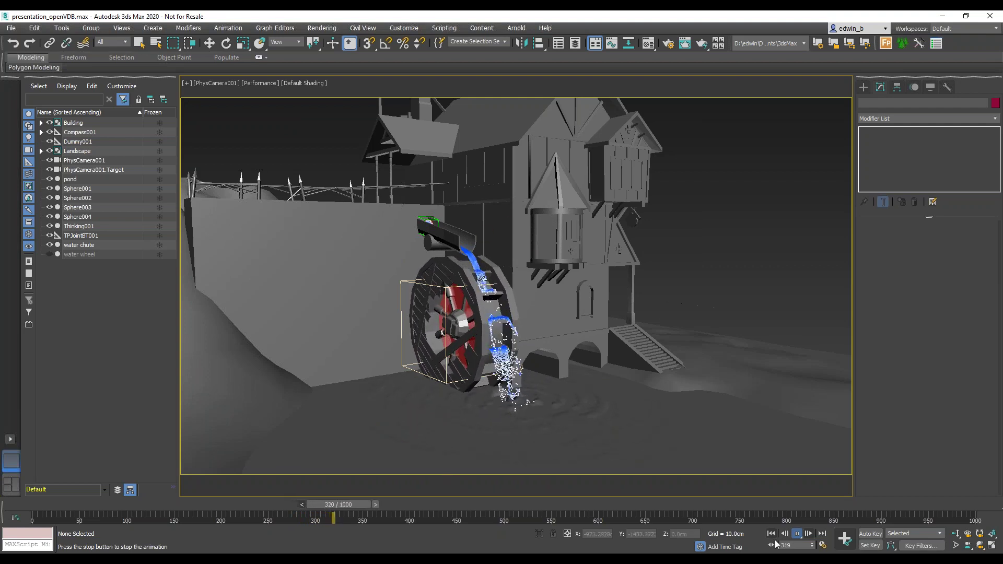
pyautogui.press('/')
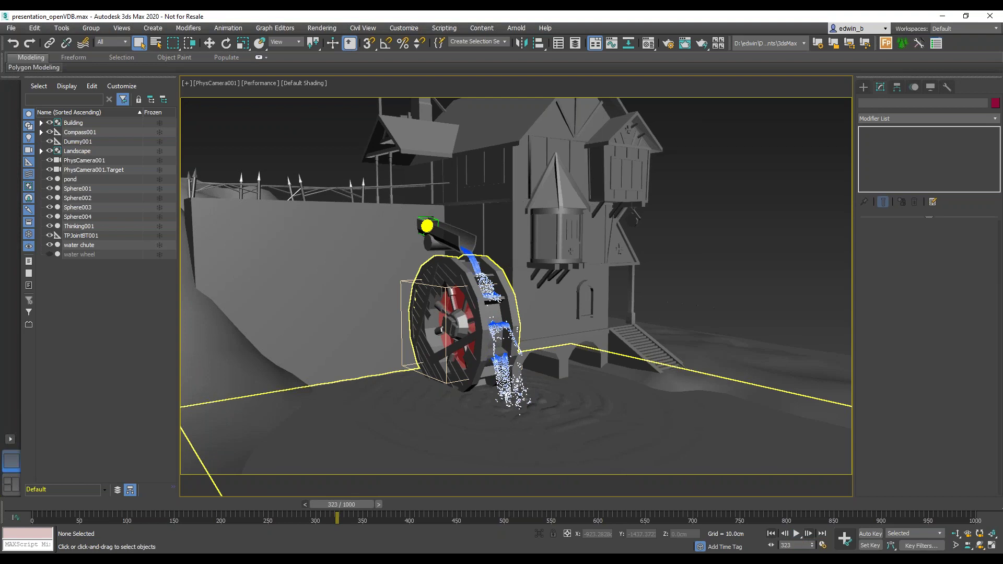
# Switch to the video player and play the rendered water_mill_05 animation in an enlarged window.
pyautogui.moveTo(37, 100); pyautogui.dragTo(432, 61)
pyautogui.doubleClick(432, 62)
pyautogui.click(503, 538)
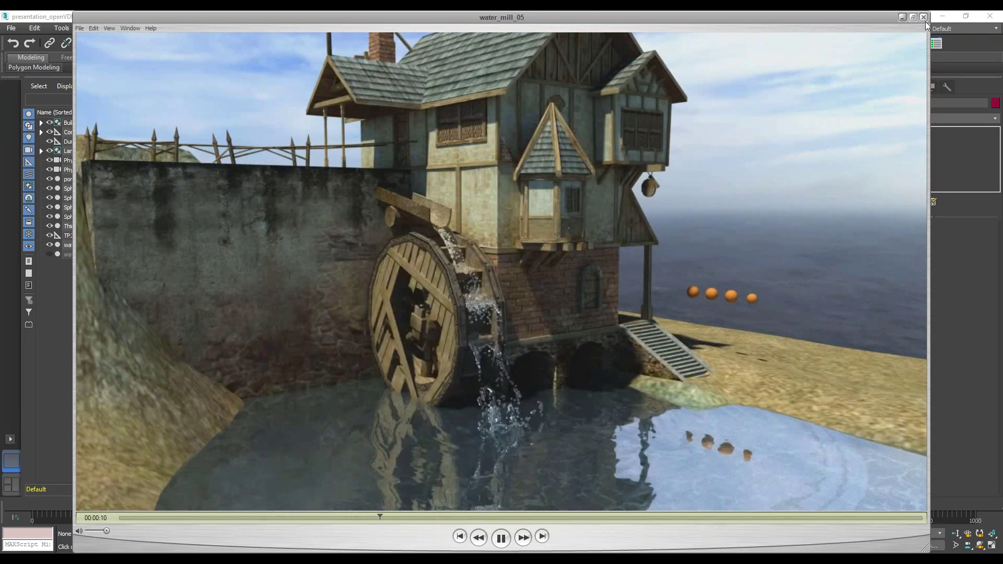
# Pause and close the water_mill_05 video, and continue playing the mill simulation to frame 381.
pyautogui.press('space')
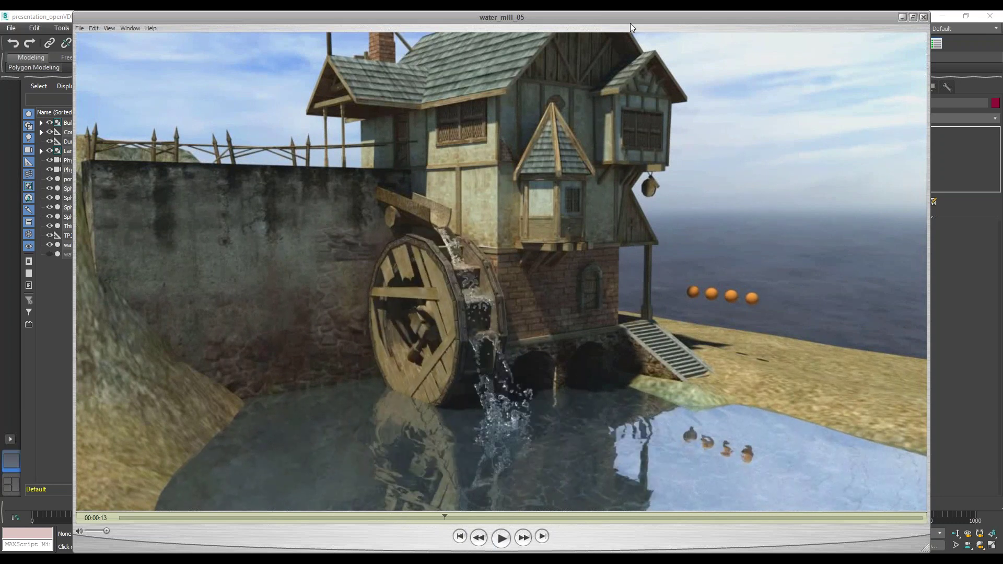
pyautogui.hotkey('alt', 'F4')
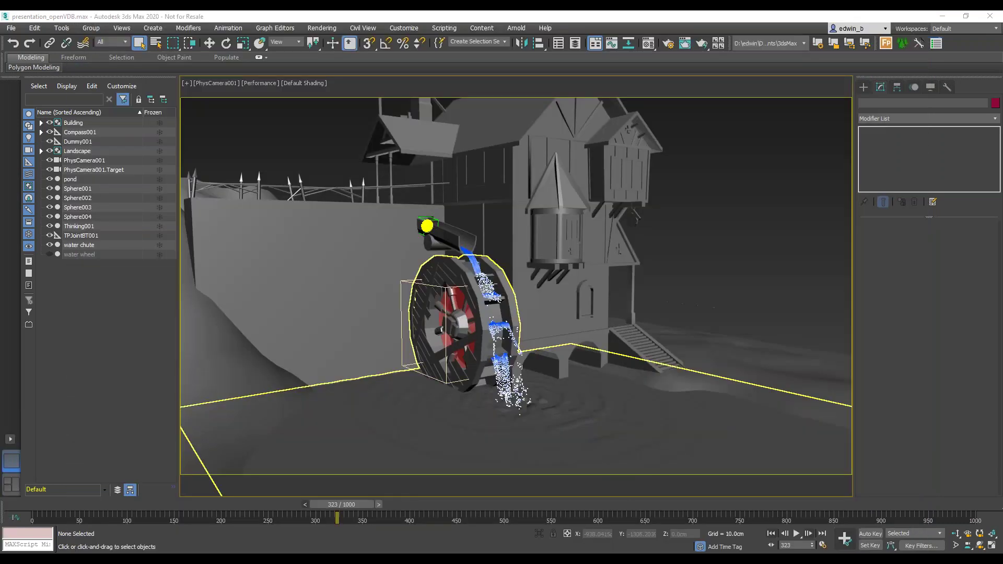
pyautogui.click(798, 535)
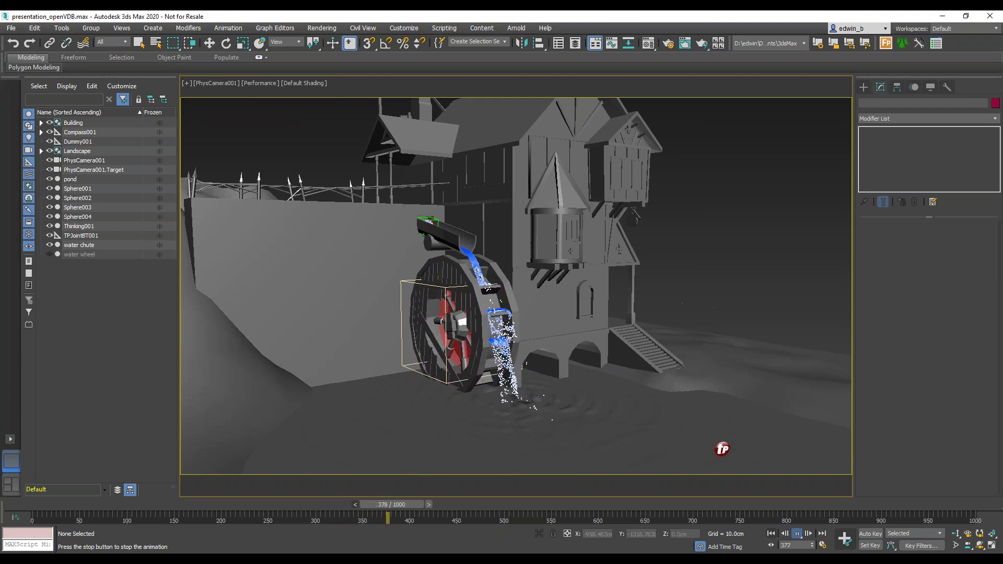
pyautogui.press('/')
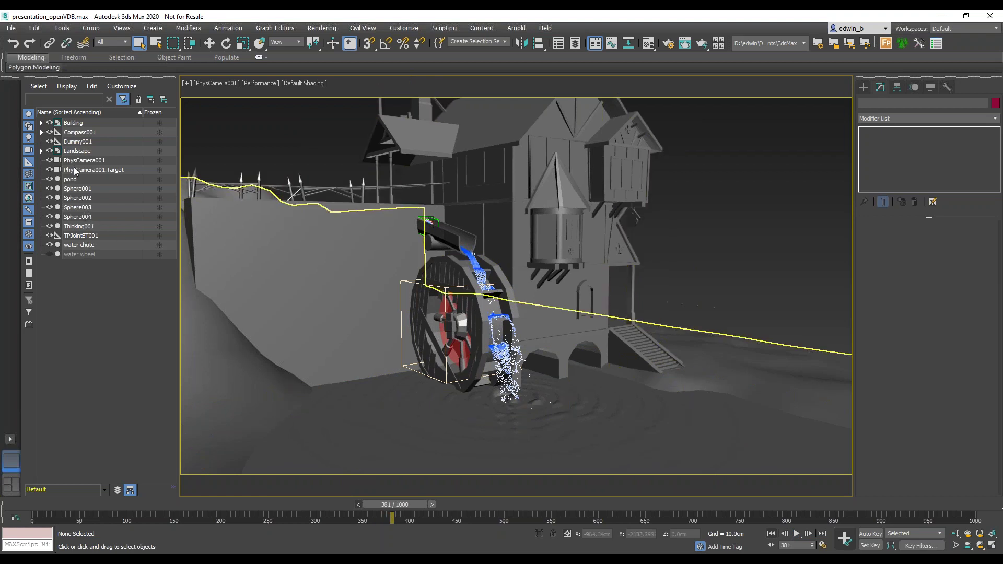
# Open the thinkingParticles editor for Thinking001 and review the create and gravity dynamic sets, including the wheel's Friction settings.
pyautogui.click(78, 225)
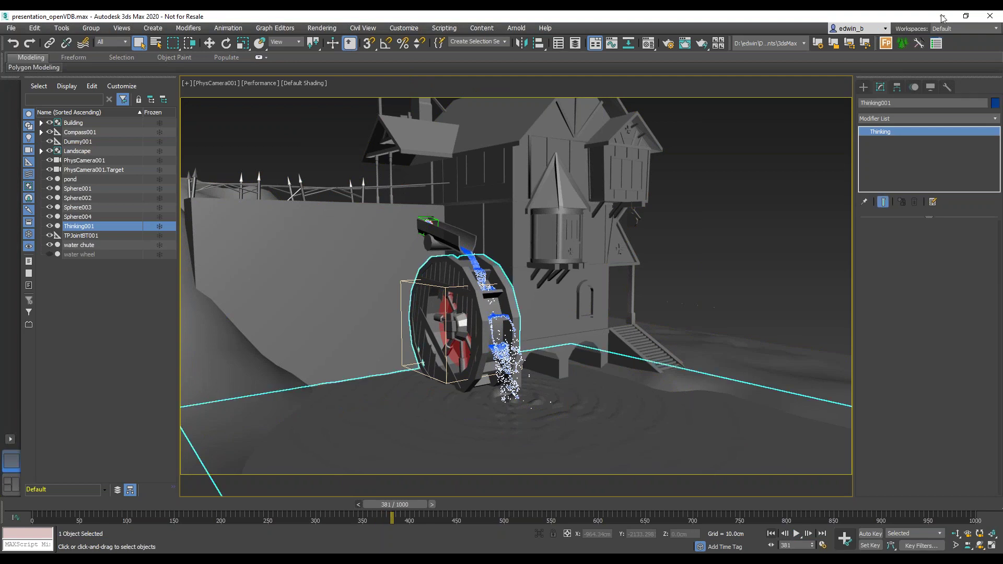
pyautogui.click(926, 240)
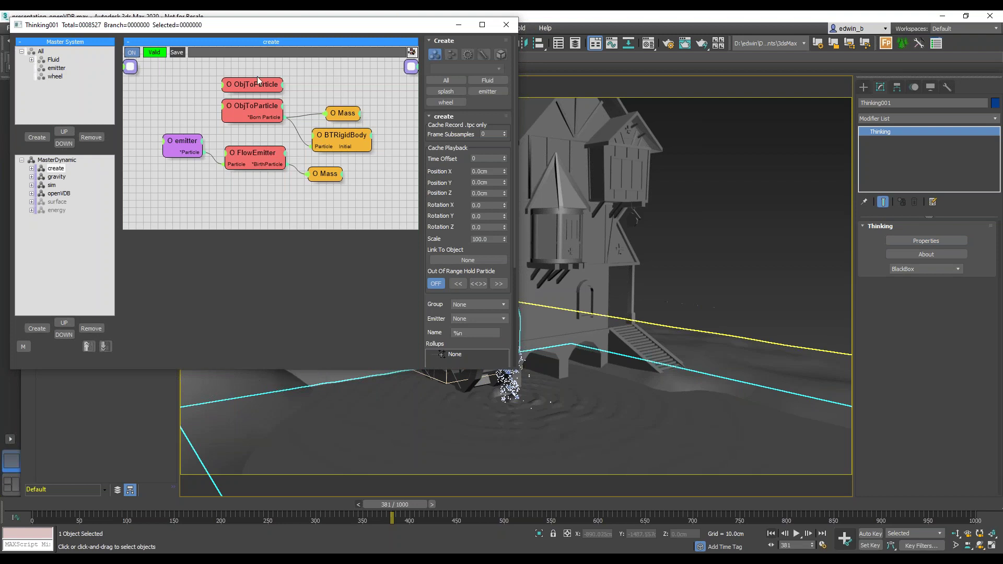
pyautogui.click(56, 178)
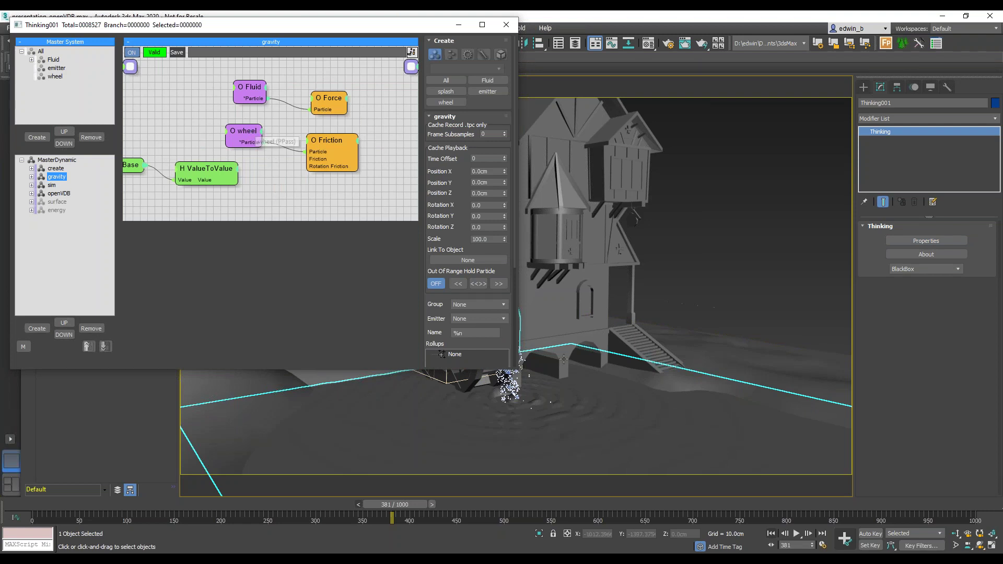
pyautogui.click(347, 140)
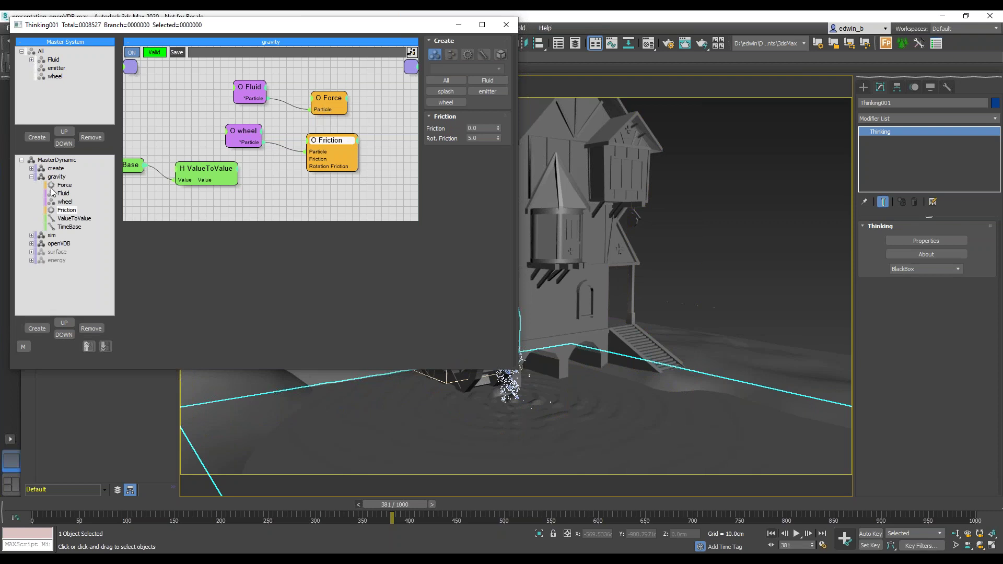
pyautogui.click(32, 177)
# Review the HydroField settings for the pond in the sim set and the node network of the openVDB set.
pyautogui.click(50, 186)
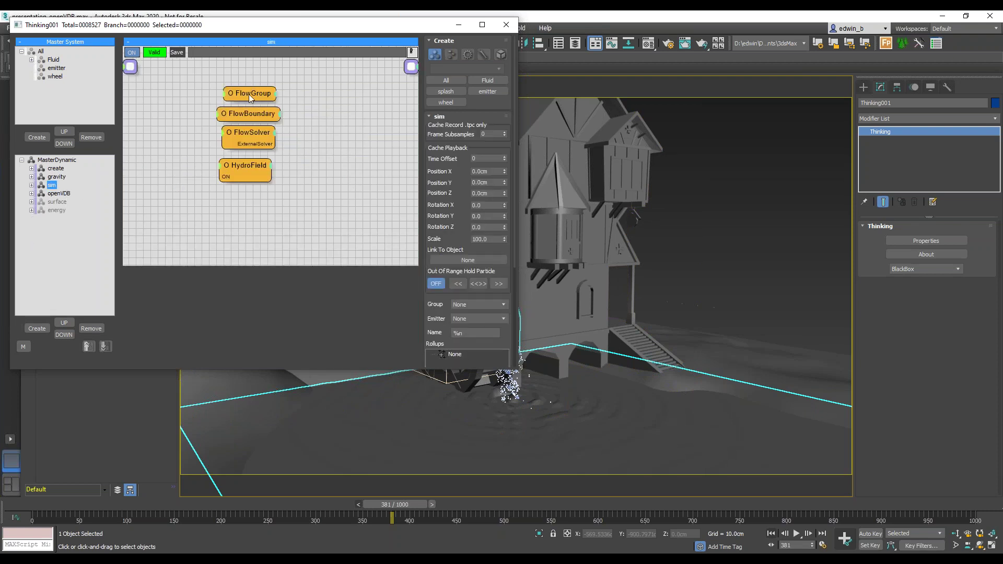
pyautogui.click(244, 171)
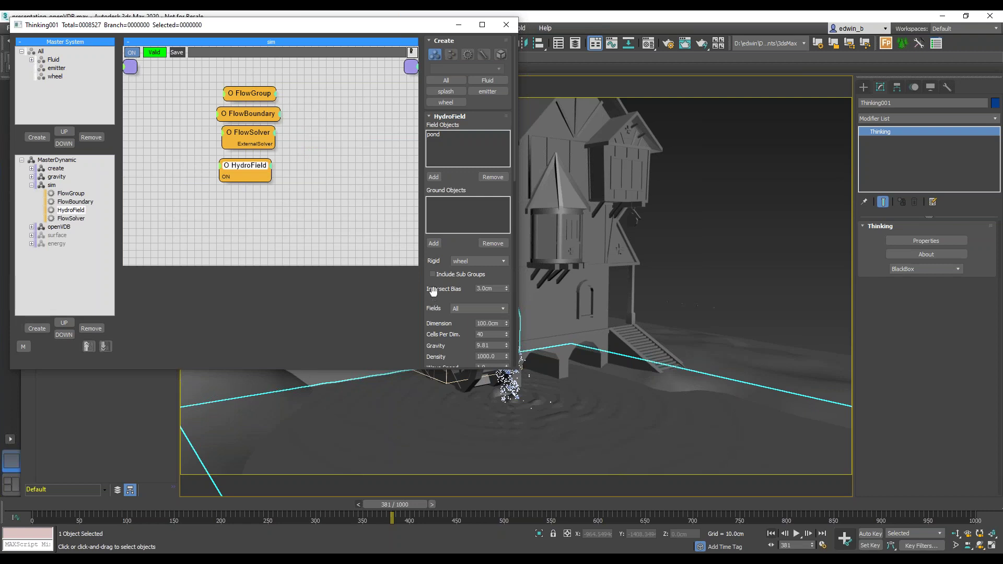
pyautogui.moveTo(429, 291); pyautogui.dragTo(444, 214)
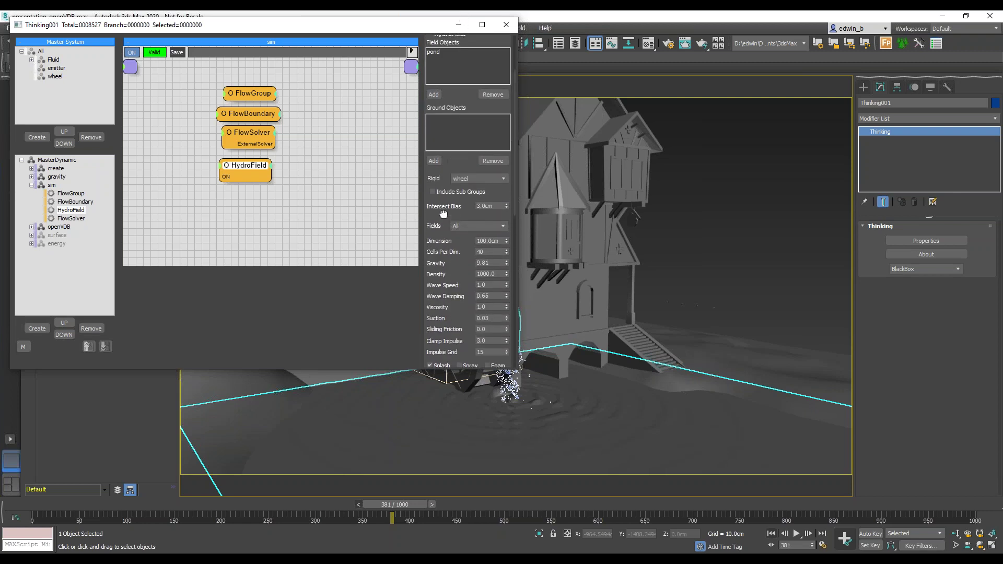
pyautogui.click(32, 185)
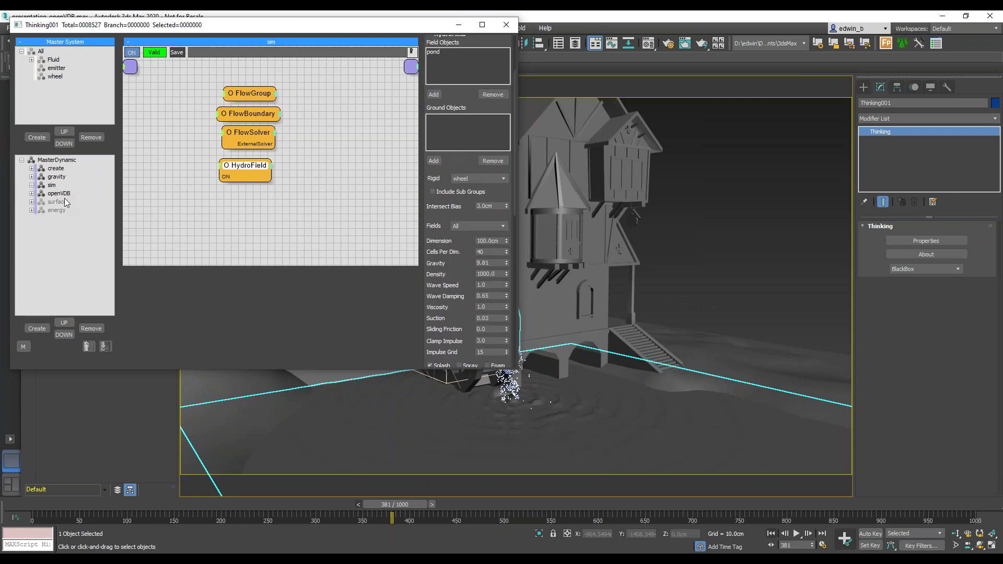
pyautogui.click(64, 198)
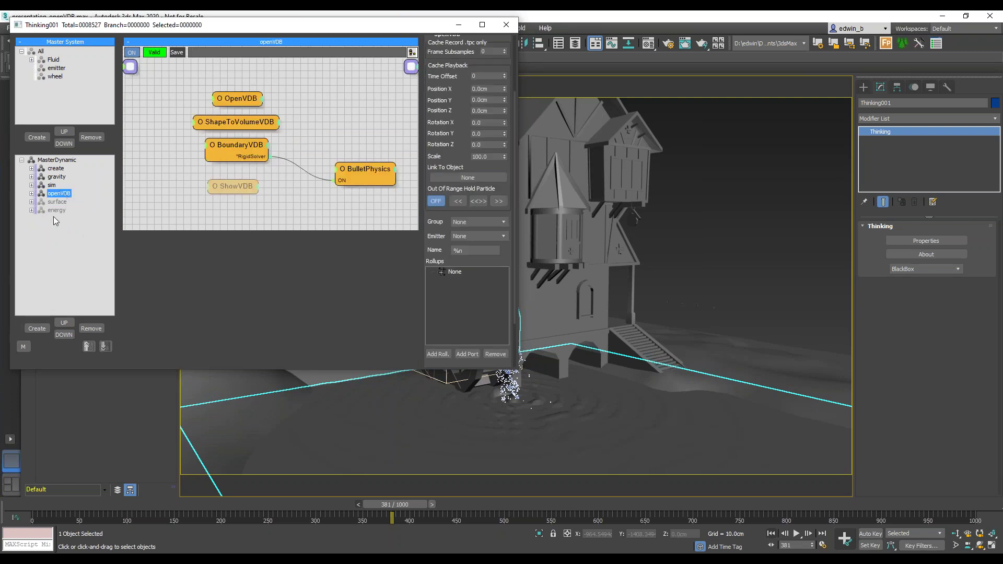
# Enable the surface dynamic set with its OpenVDBShape node, reposition the editor beside the wheel, and advance the simulation to frame 383.
pyautogui.click(64, 205)
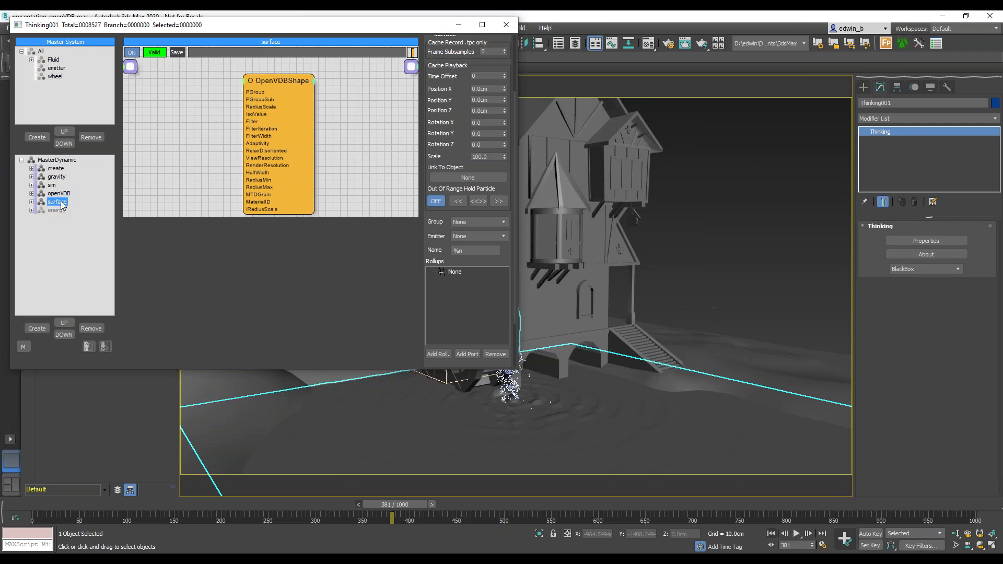
pyautogui.moveTo(411, 27); pyautogui.dragTo(93, 35)
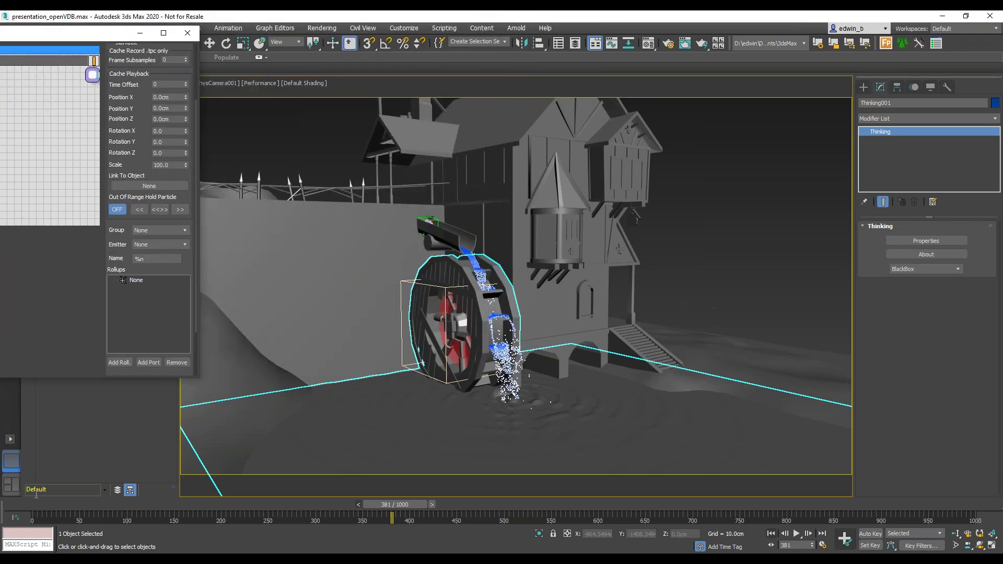
pyautogui.click(431, 504)
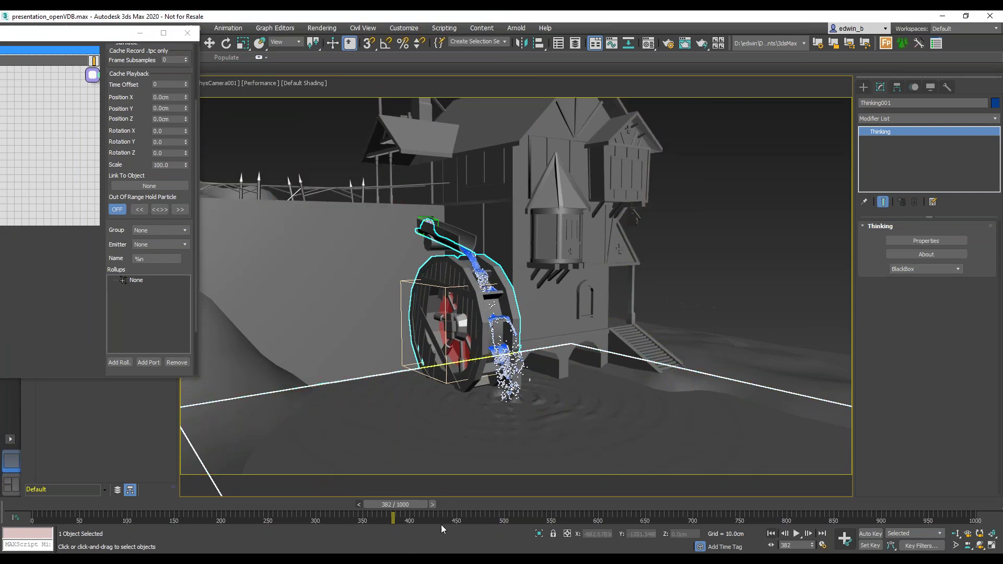
pyautogui.click(433, 505)
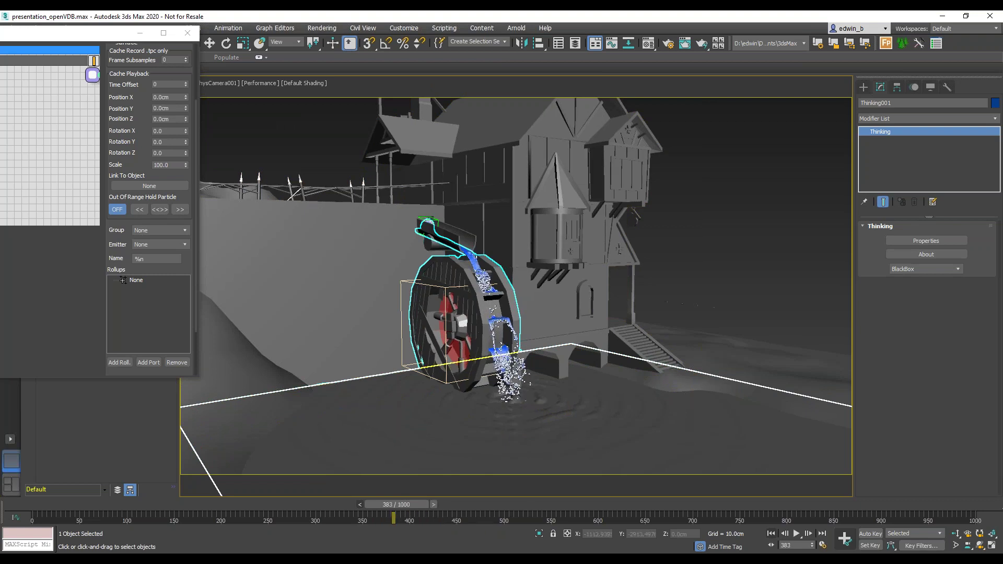
pyautogui.moveTo(41, 36); pyautogui.dragTo(161, 47)
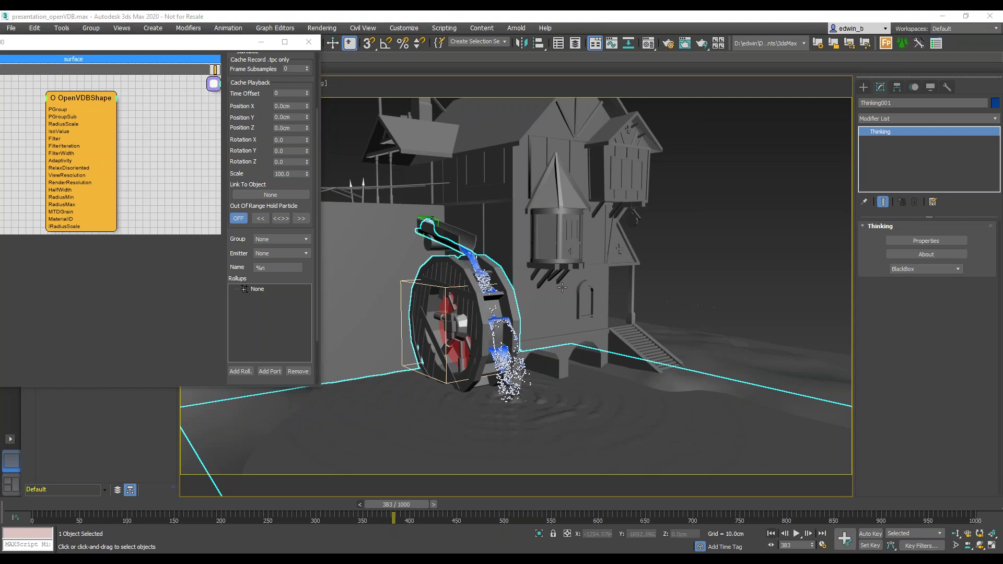
# Switch from the camera to the Perspective view, inspect the fluid mesh on the wheel up close, and run the simulation to frame 389.
pyautogui.rightClick(674, 191)
pyautogui.click(690, 232)
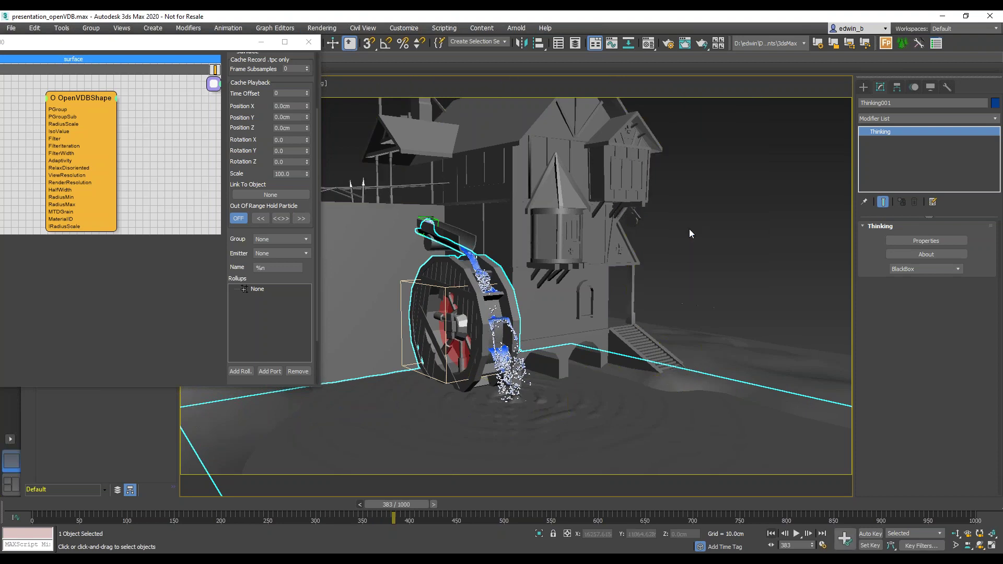
pyautogui.press('p')
pyautogui.scroll(5, 504, 294)
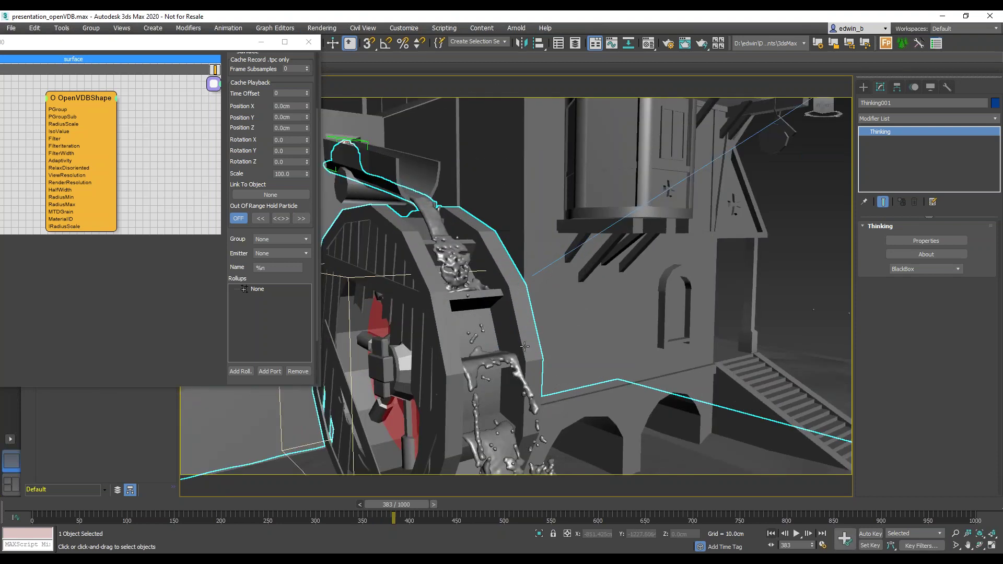
pyautogui.scroll(-3, 504, 294)
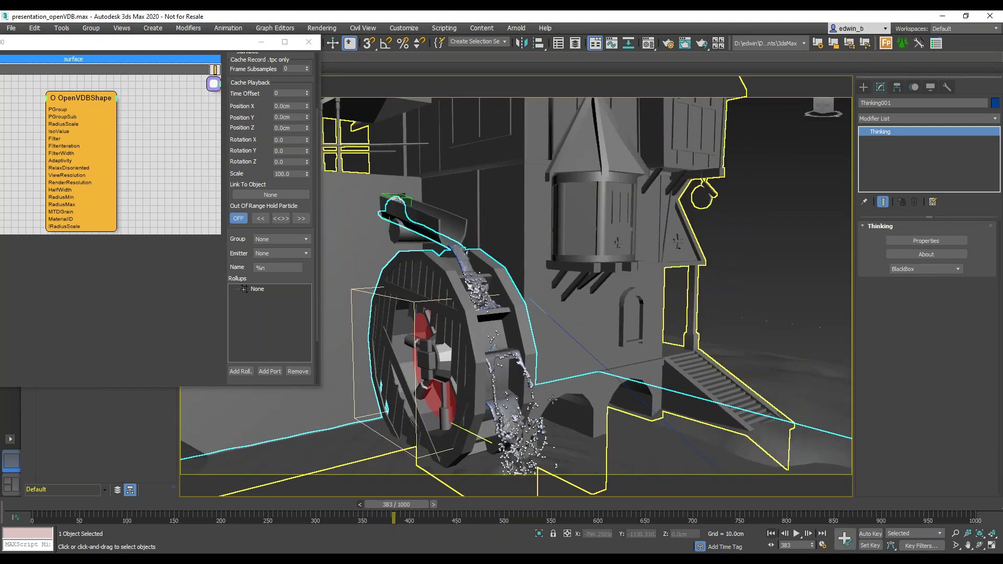
pyautogui.click(432, 505)
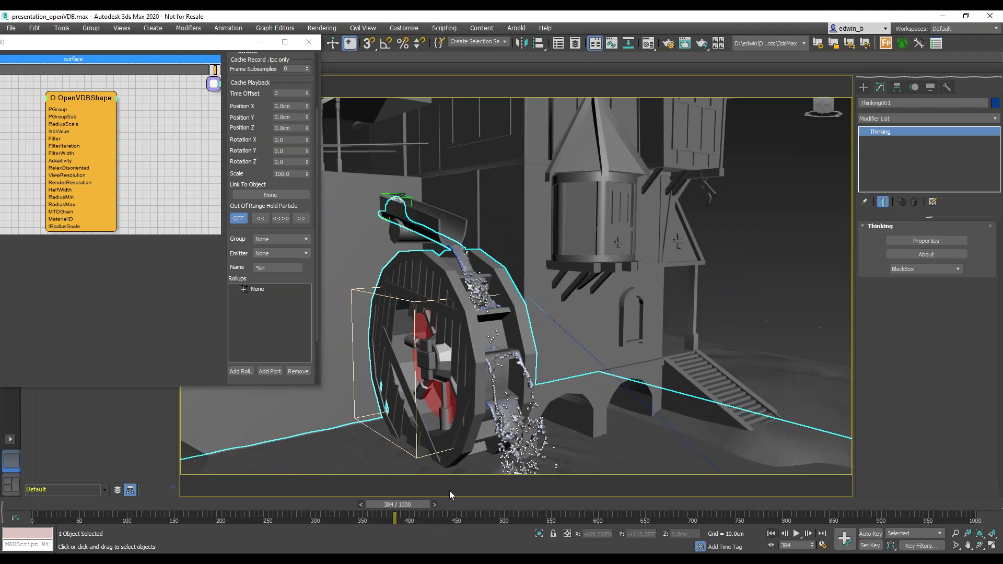
pyautogui.click(797, 534)
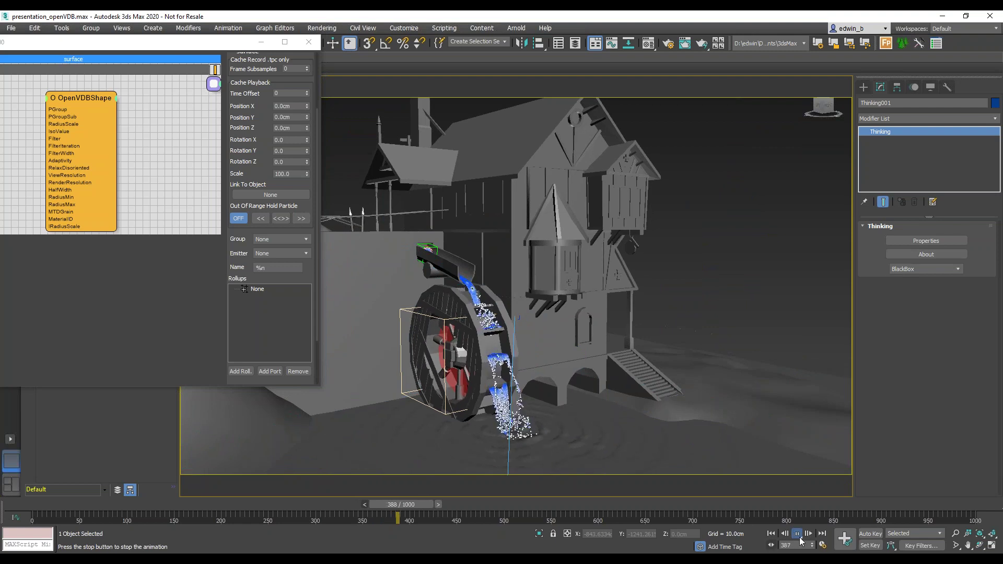
pyautogui.click(797, 535)
pyautogui.scroll(2, 495, 340)
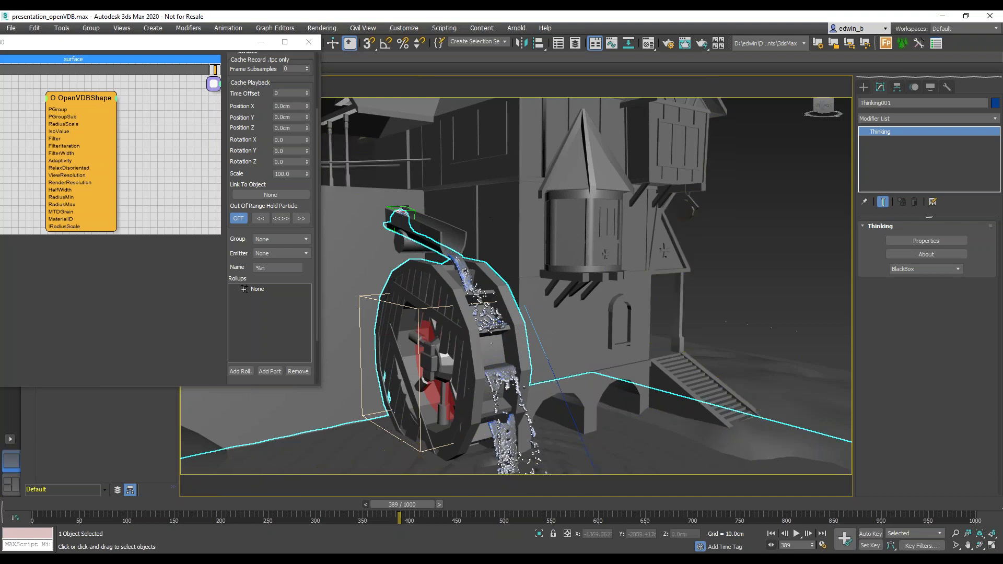
# Set the OpenVDBShape radius scale to 5.0 and update the fluid mesh by advancing to frame 390.
pyautogui.click(67, 102)
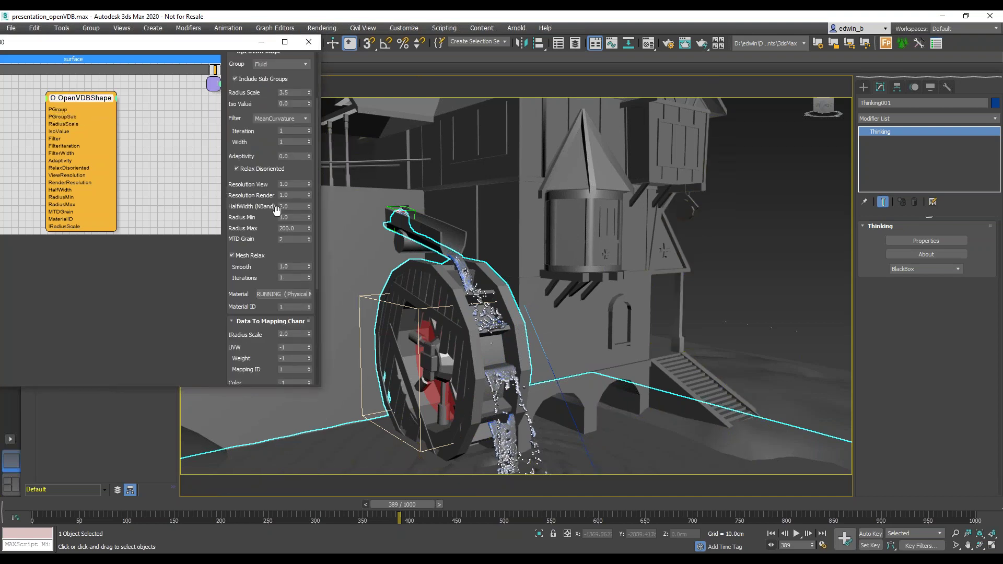
pyautogui.moveTo(299, 170); pyautogui.dragTo(289, 211)
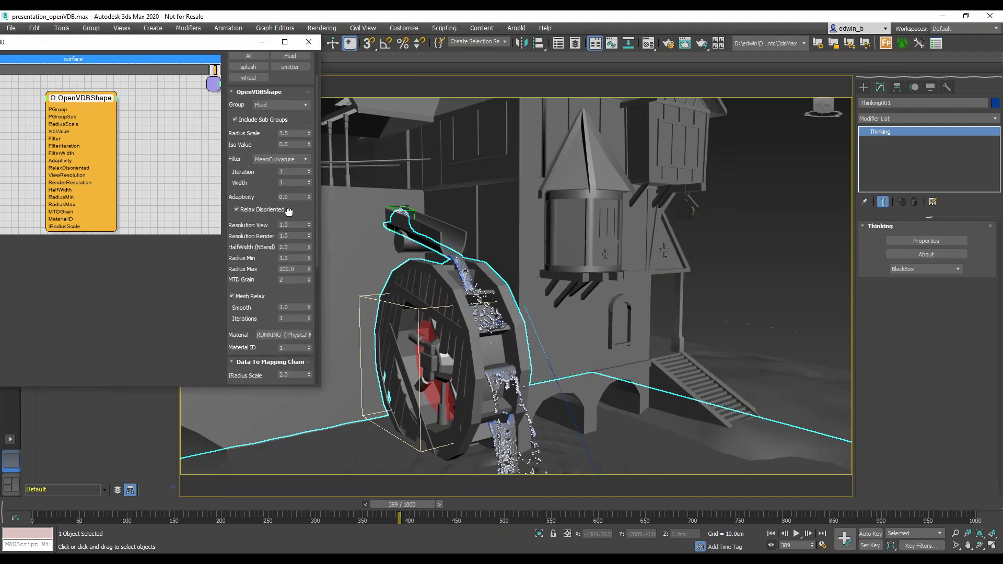
pyautogui.moveTo(295, 134); pyautogui.dragTo(211, 128)
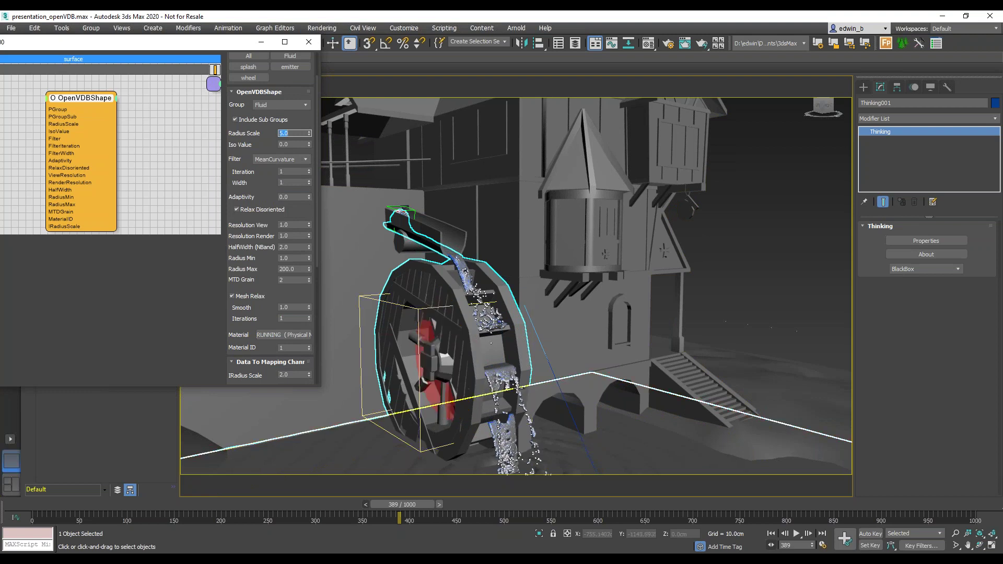
pyautogui.click(439, 505)
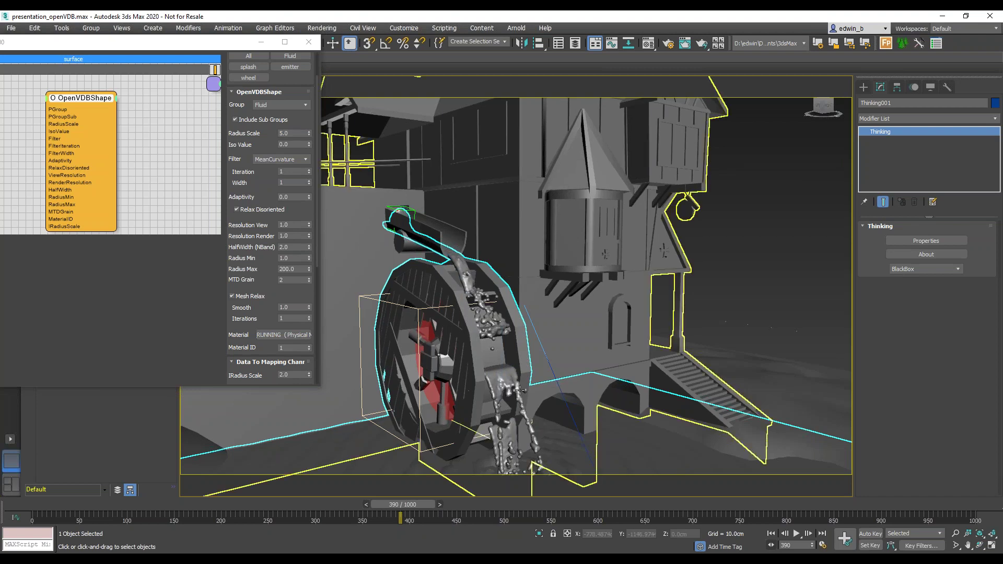
# Change the OpenVDBShape filter to Box with 3 iterations and refresh the fluid mesh at frame 391.
pyautogui.click(291, 159)
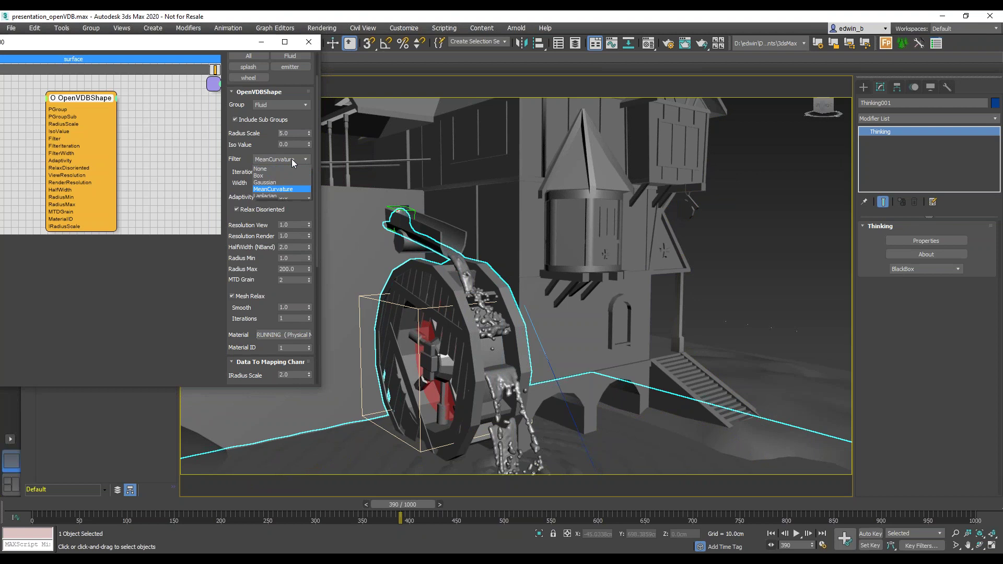
pyautogui.click(309, 175)
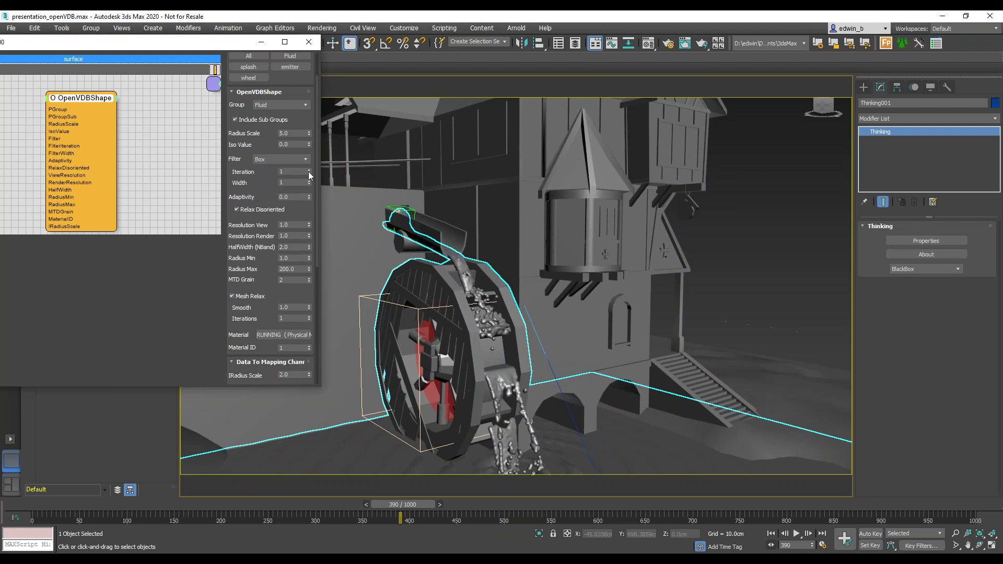
pyautogui.click(309, 170)
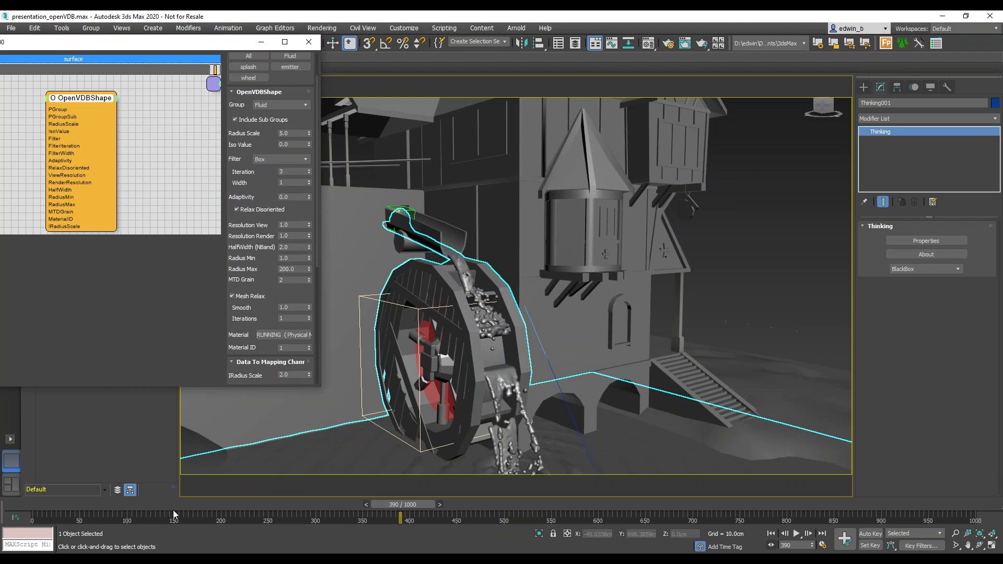
pyautogui.click(441, 505)
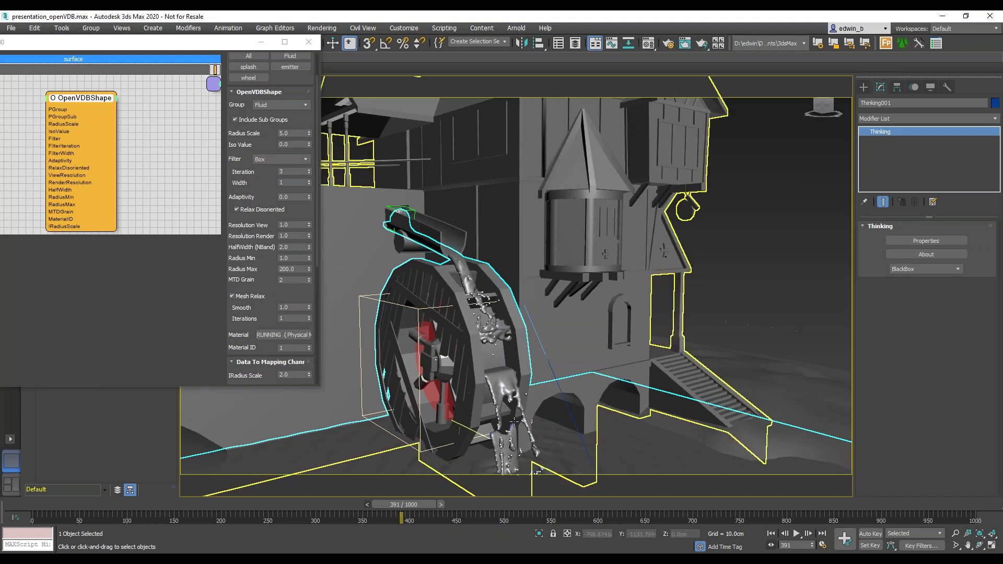
# Show all four viewports and start ActiveShade using finalRender in the Perspective view of the whole mill.
pyautogui.scroll(-3, 515, 418)
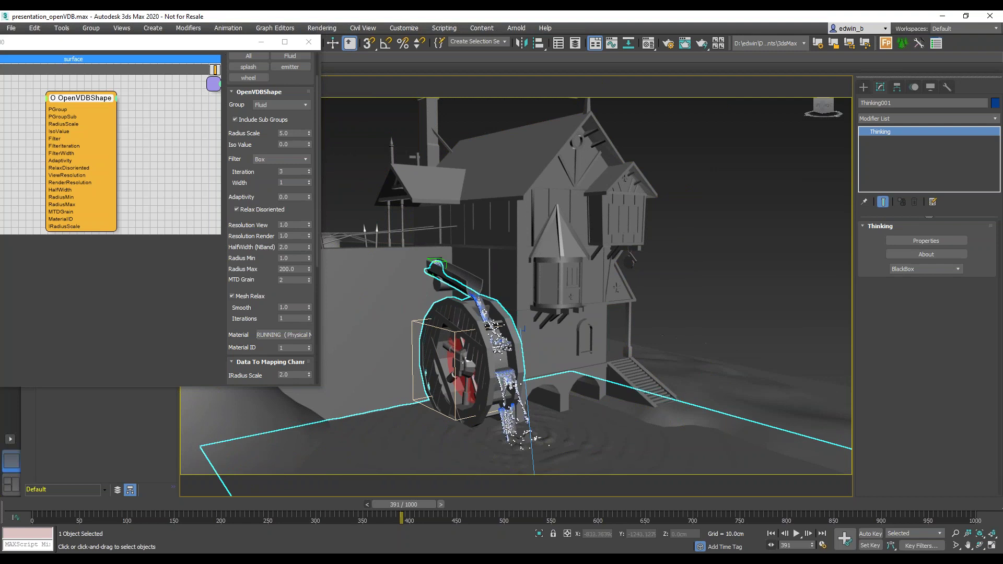
pyautogui.hotkey('alt', 'w')
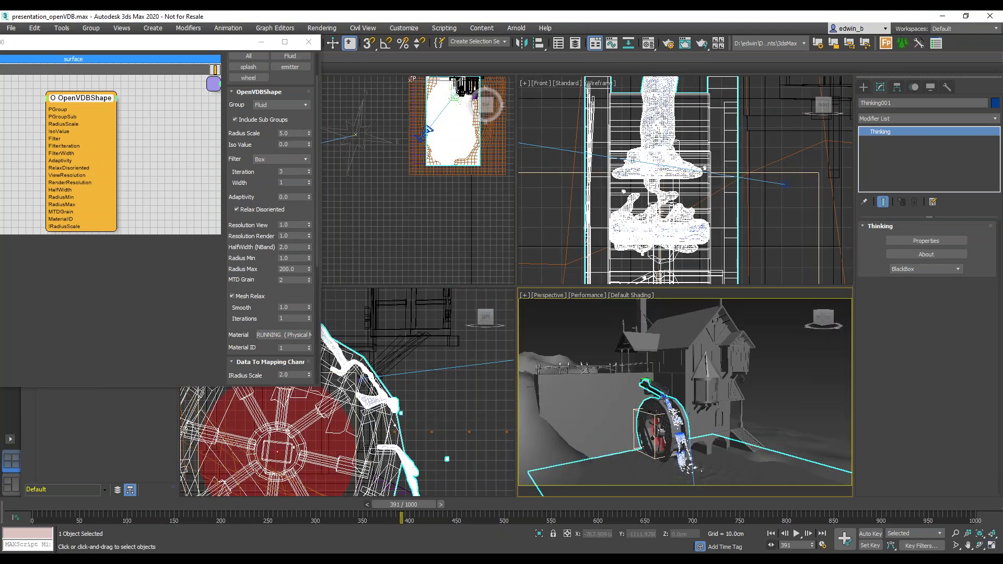
pyautogui.click(587, 296)
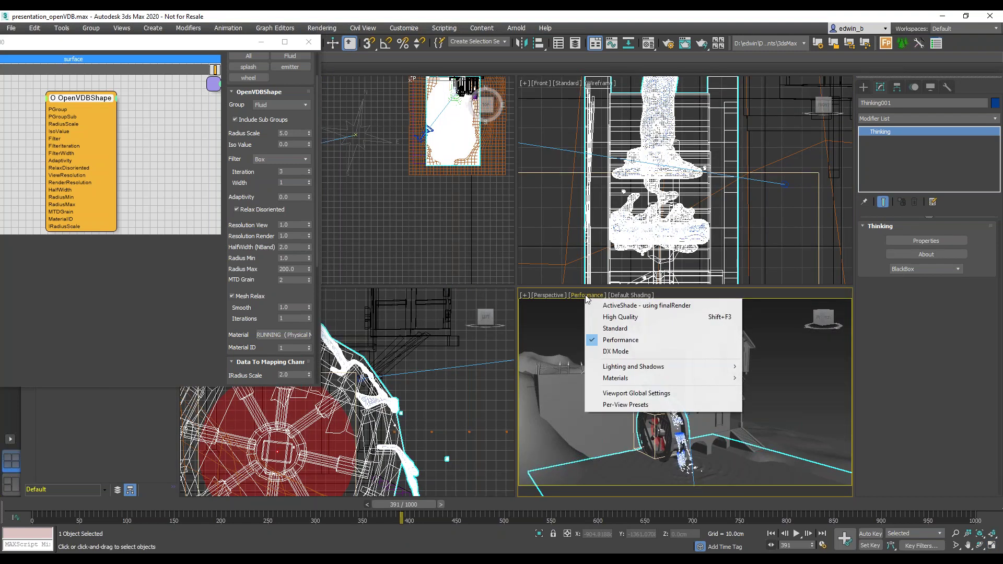
pyautogui.click(629, 309)
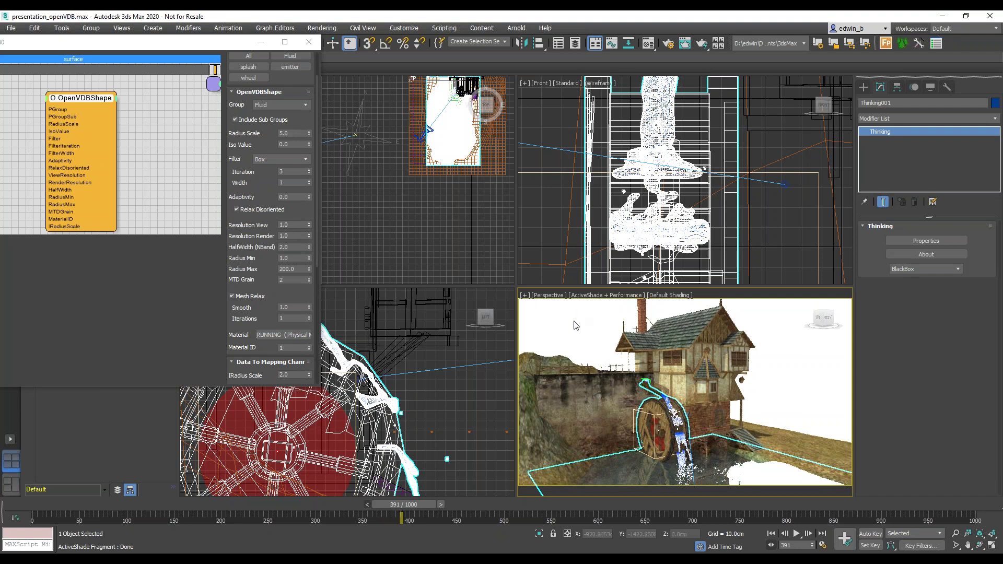
# Stop ActiveShade in the Perspective view, switch that viewport to PhysCamera001, and restart ActiveShade using finalRender.
pyautogui.click(597, 296)
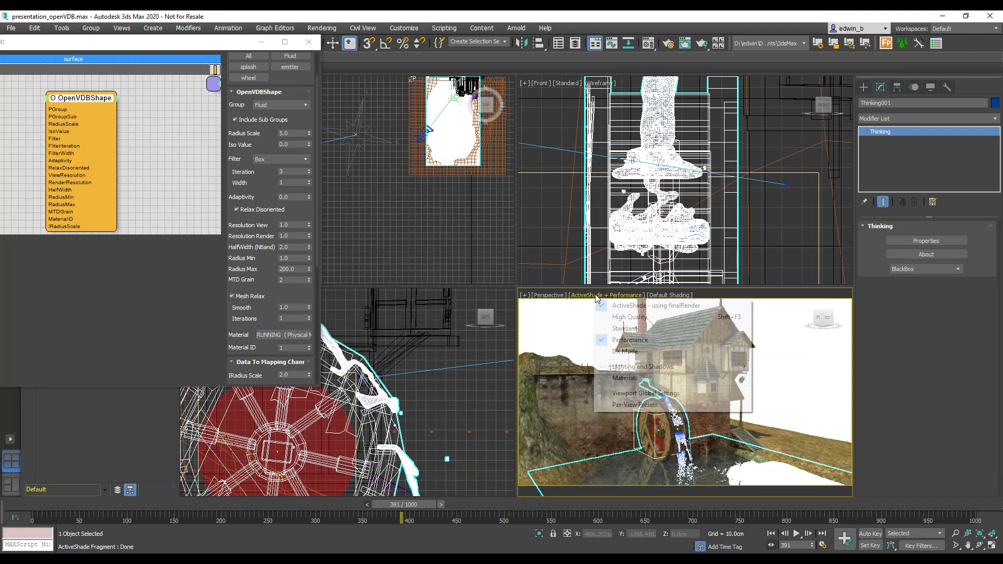
pyautogui.click(628, 307)
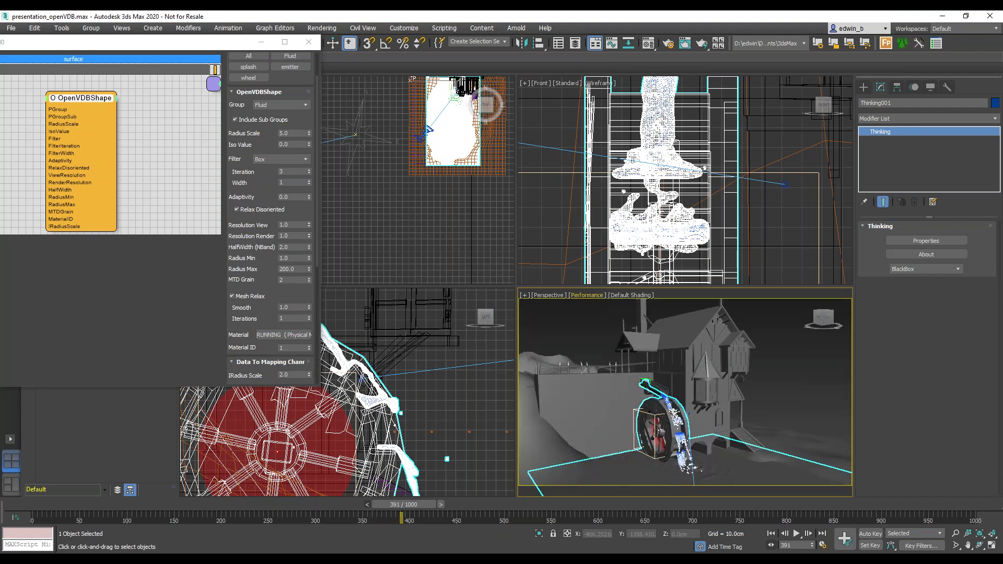
pyautogui.press('c')
pyautogui.click(596, 296)
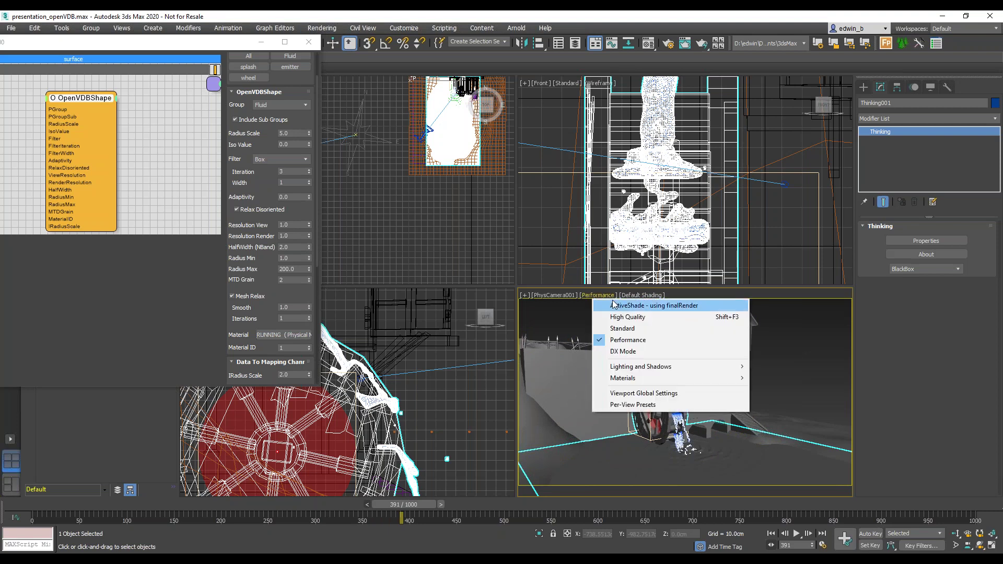
pyautogui.click(616, 306)
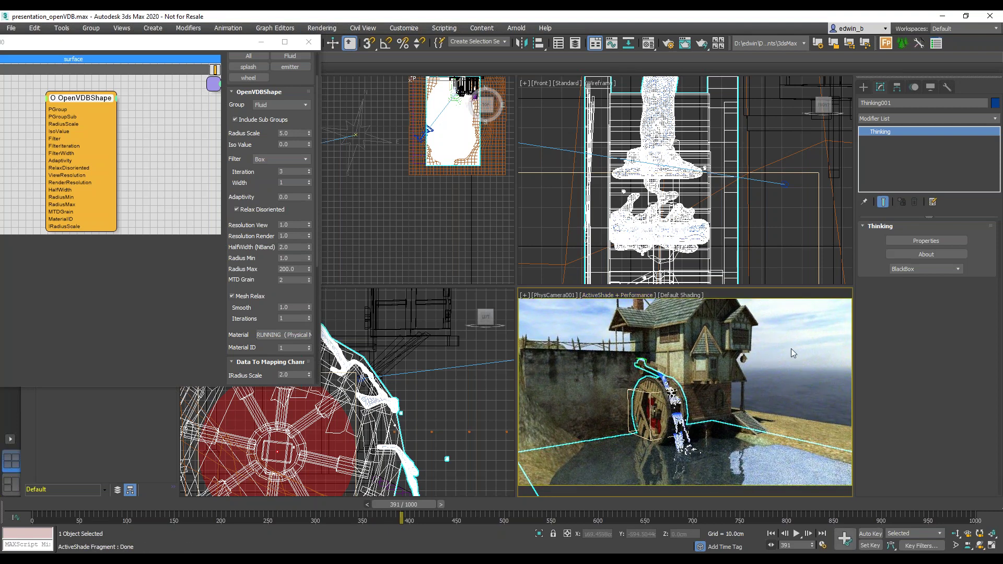
# Clear the scene selection, make the Top viewport active, and advance the simulation to frame 392.
pyautogui.click(802, 334)
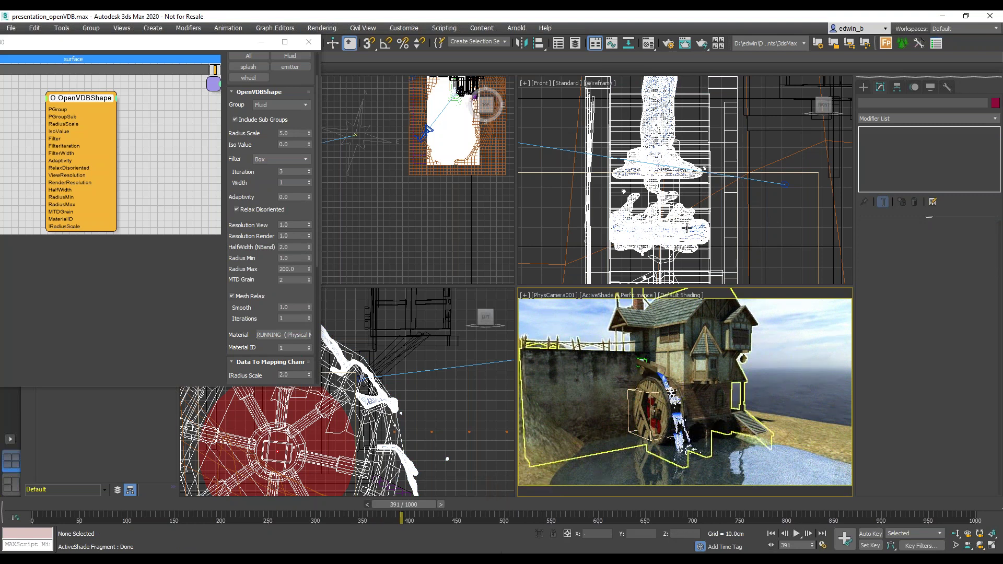
pyautogui.click(416, 220)
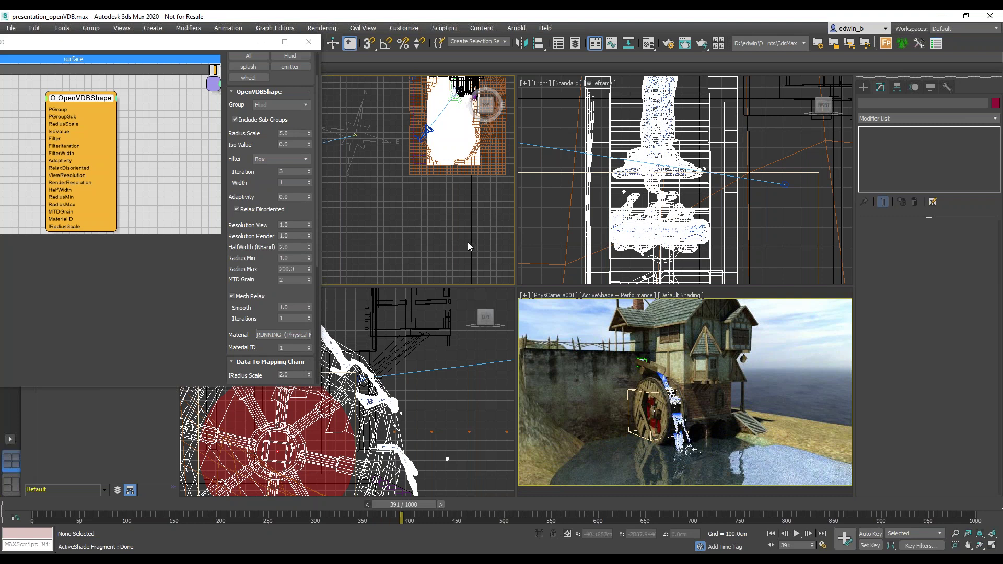
pyautogui.click(442, 505)
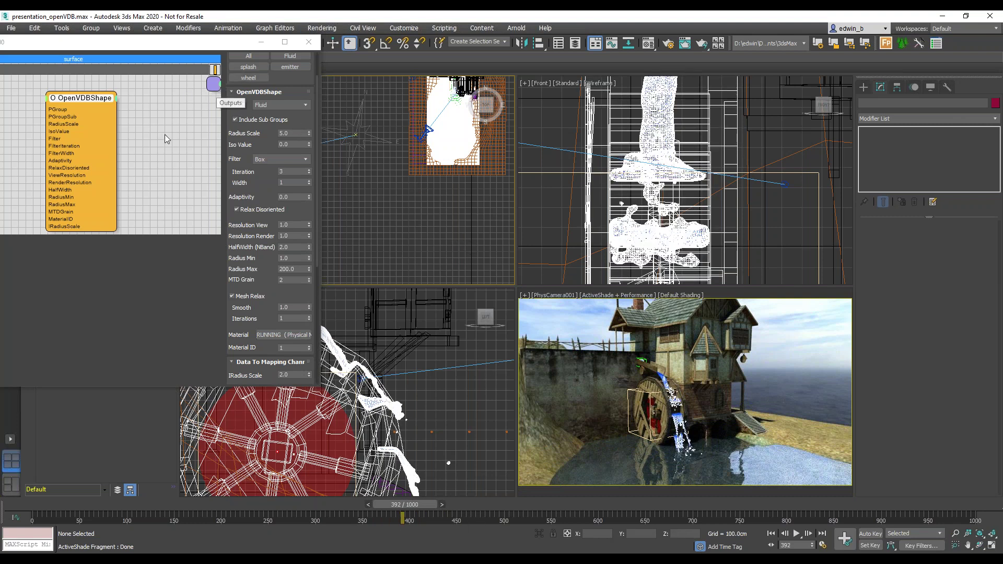
# Bring the thinkingParticles editor back into view and set the MasterDynamic viewport particle display to None.
pyautogui.moveTo(62, 45); pyautogui.dragTo(270, 53)
pyautogui.click(67, 186)
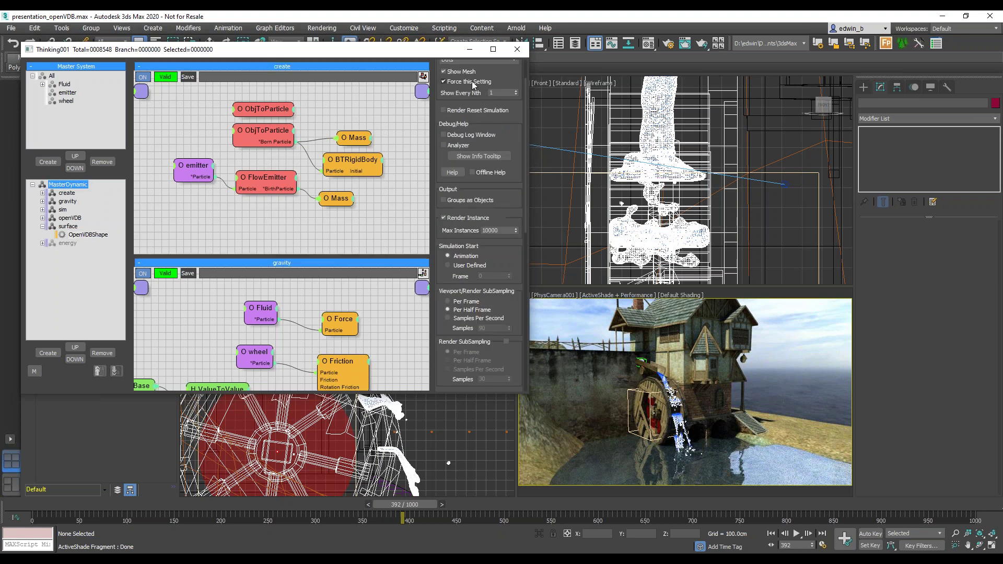
pyautogui.click(474, 102)
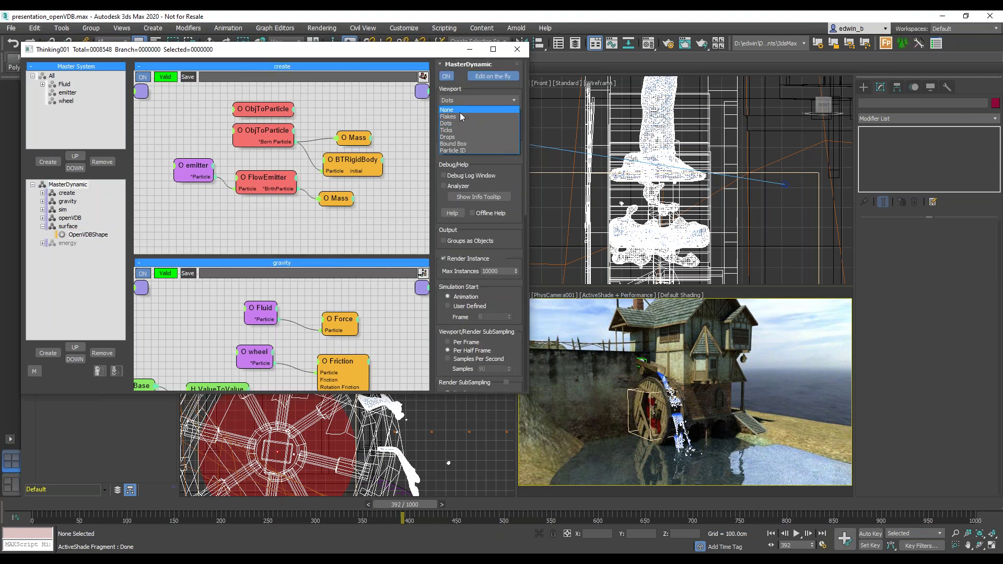
pyautogui.click(462, 111)
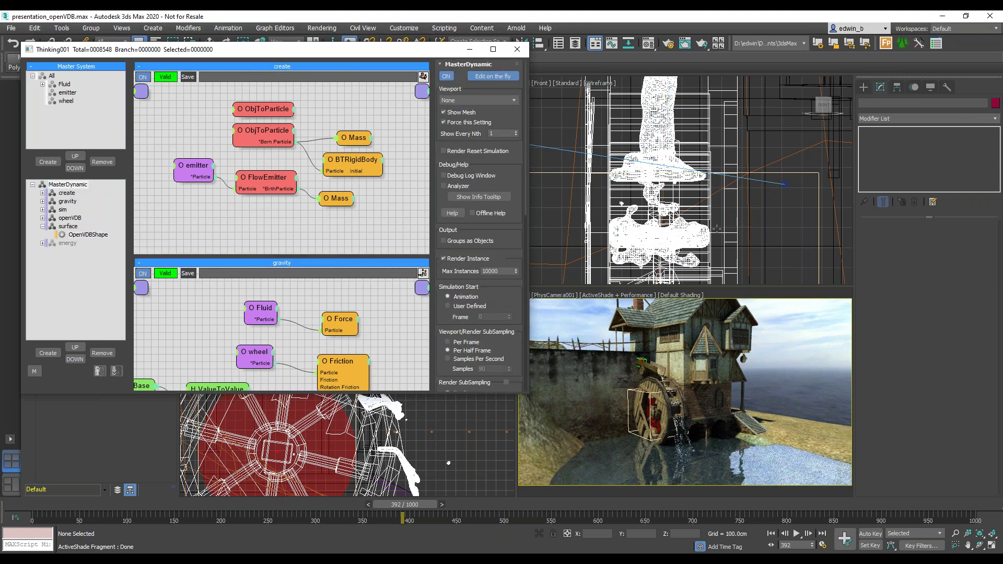
# Move the editor clear of the viewports, advance the simulation to frame 393, and start animation playback.
pyautogui.moveTo(380, 52); pyautogui.dragTo(162, 37)
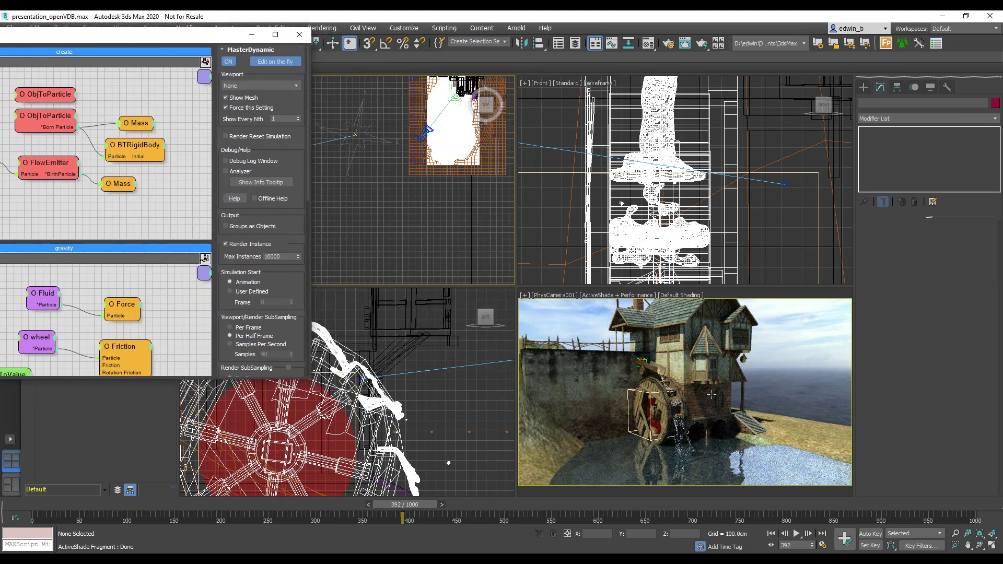
pyautogui.click(442, 505)
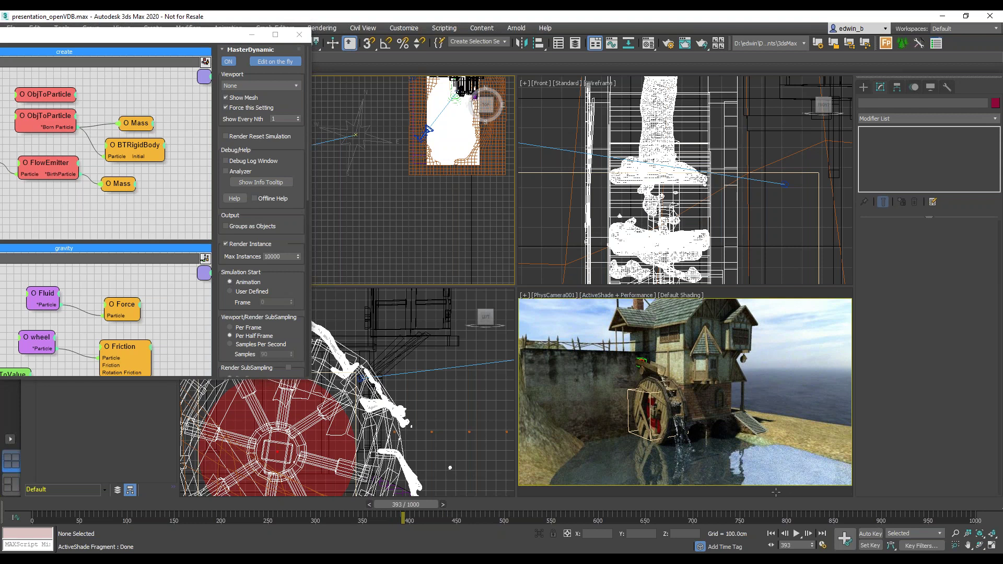
pyautogui.click(797, 534)
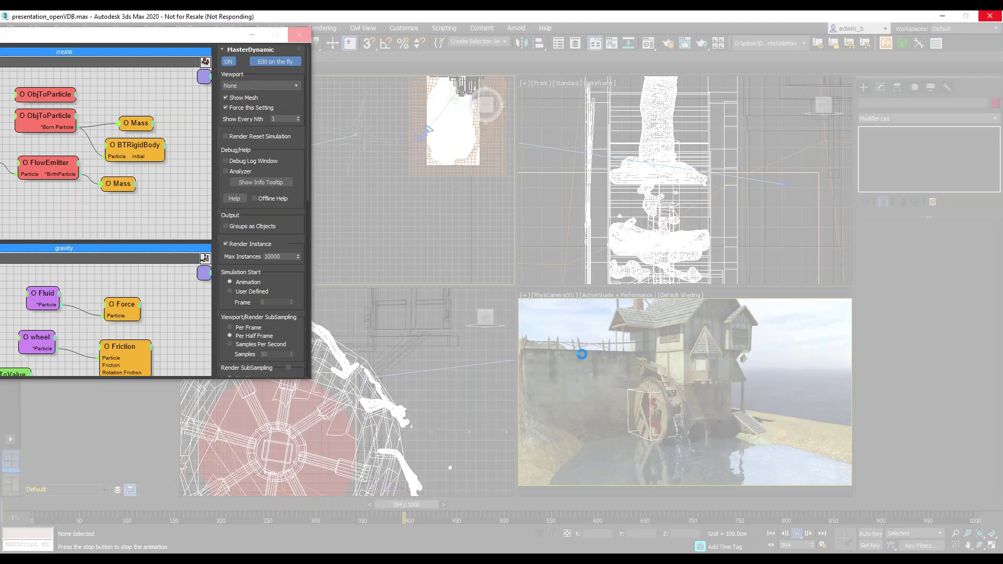
# Move the editor and the application error dialog aside, and dismiss the error without saving a copy of the scene.
pyautogui.moveTo(60, 38); pyautogui.dragTo(476, 91)
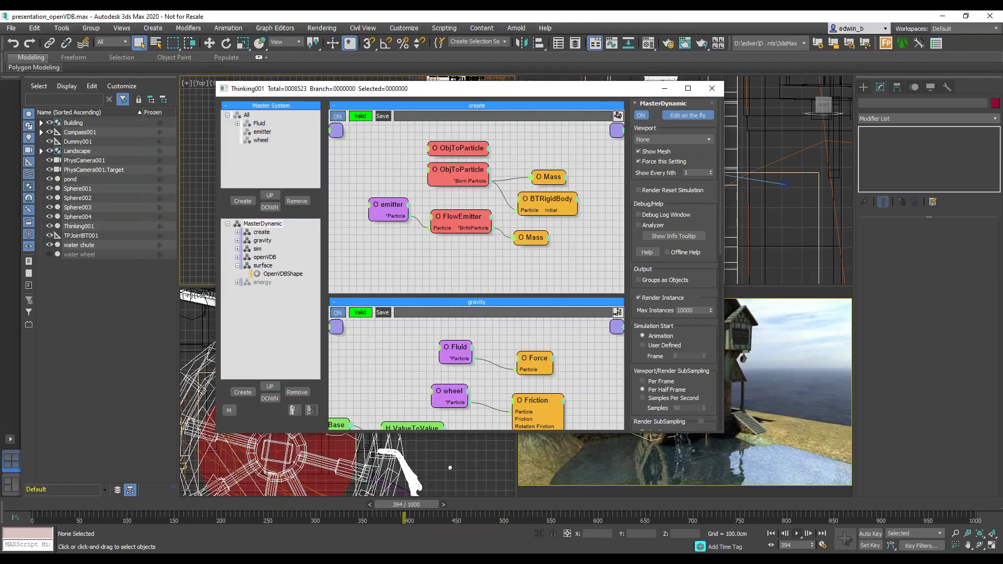
pyautogui.moveTo(523, 92); pyautogui.dragTo(308, 43)
pyautogui.moveTo(532, 259); pyautogui.dragTo(209, 219)
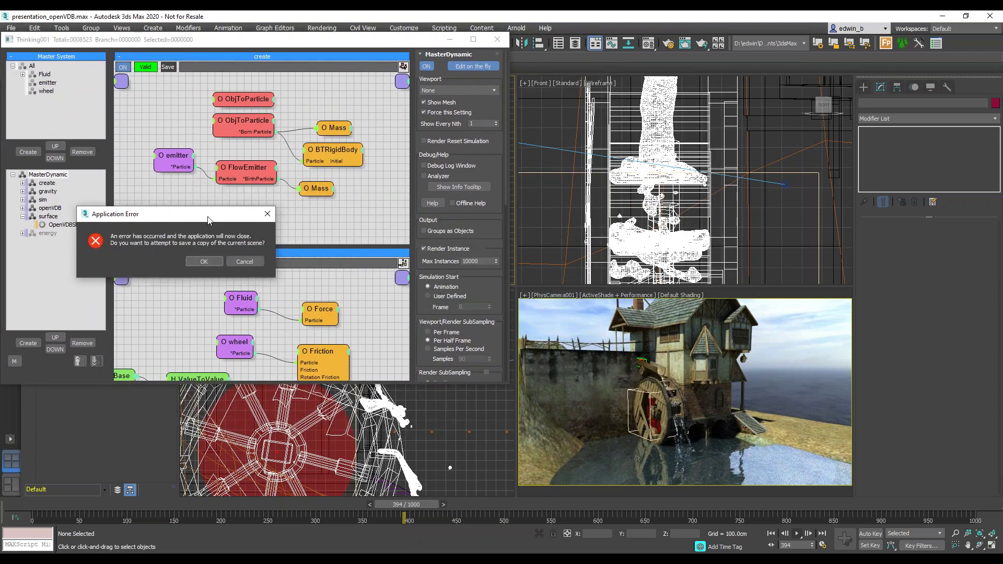
pyautogui.click(253, 260)
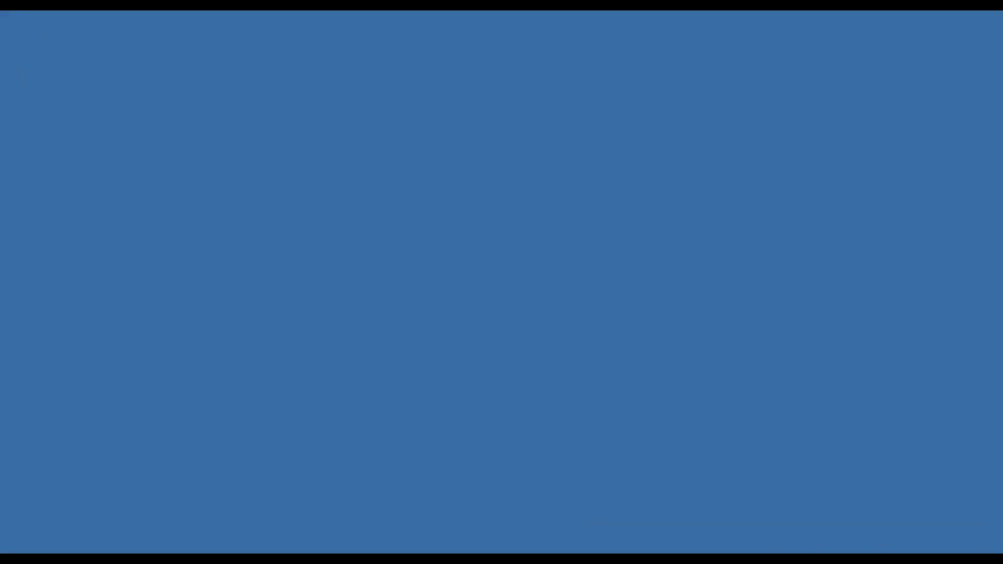